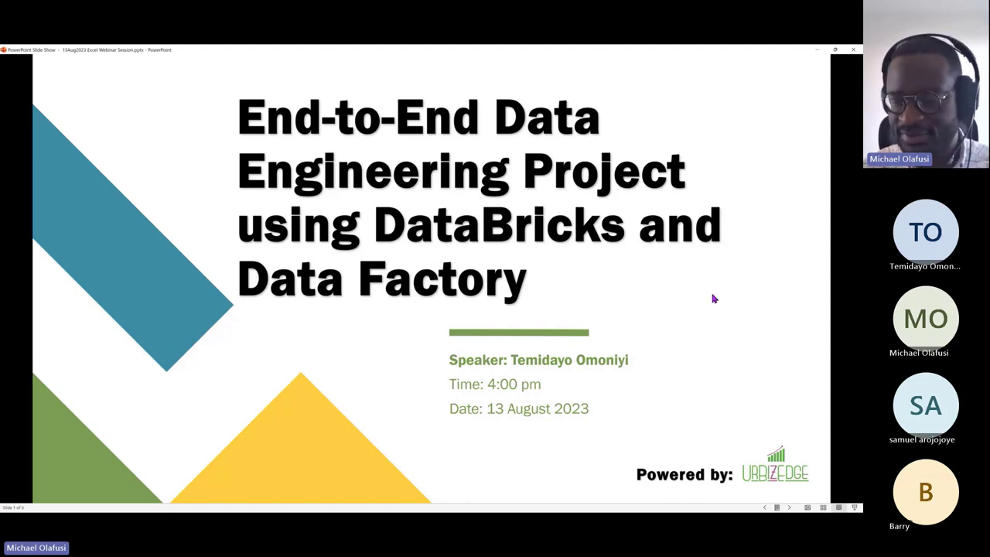
Step: Advance the slide show past the partners logo slide to slide 3, the UrBizEdge website slide
key("Right")
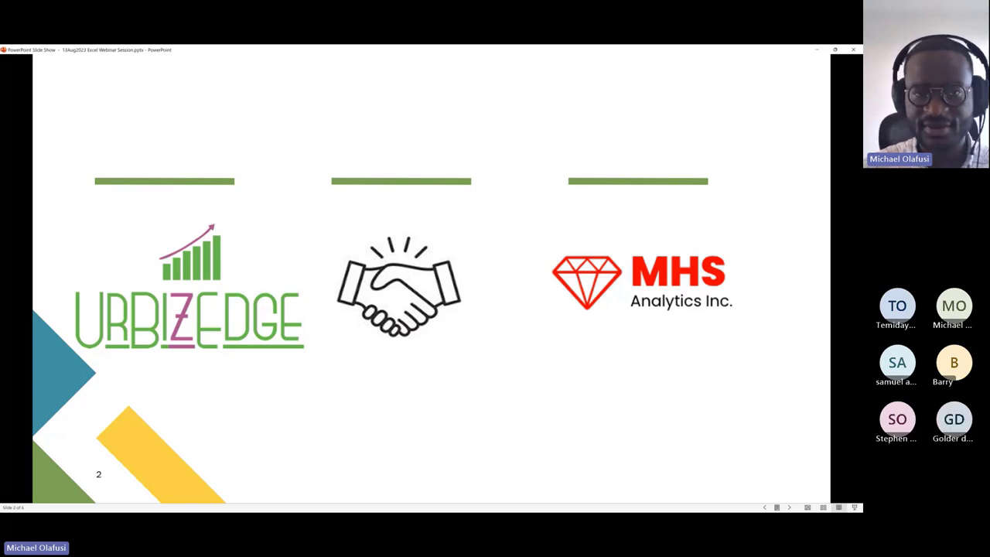
key("Right")
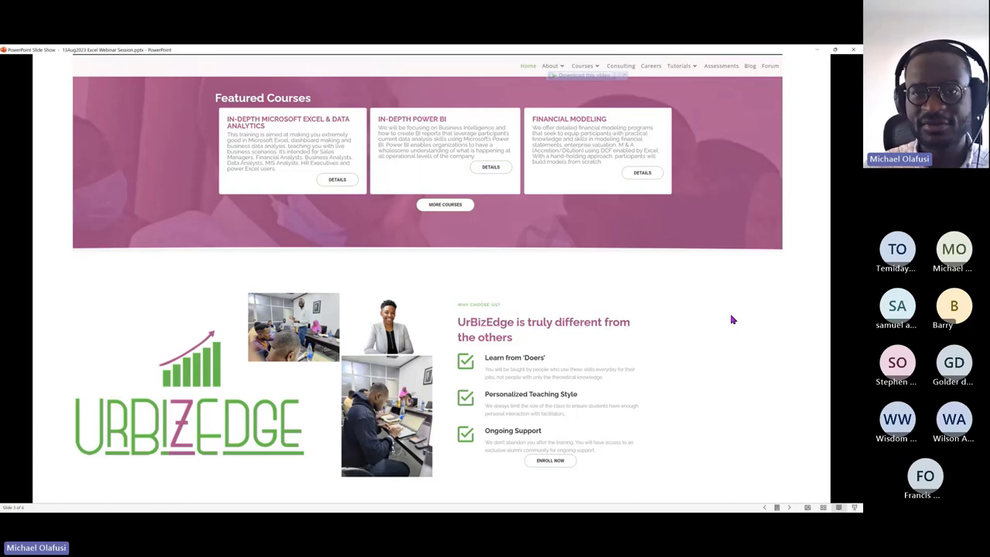
Step: Advance to the MHS Analytics courses slide, then exit the slide show to Normal view
key("Right")
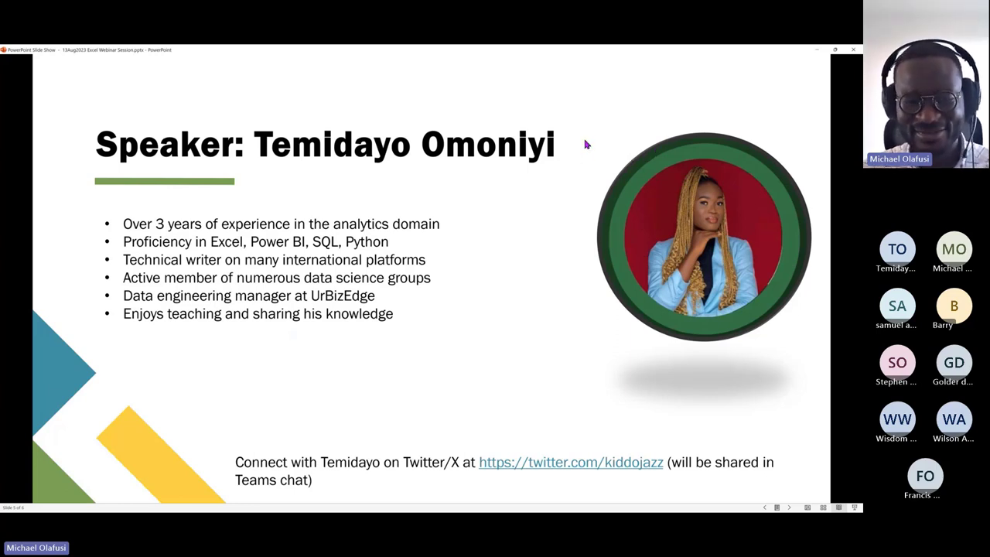
key("Escape")
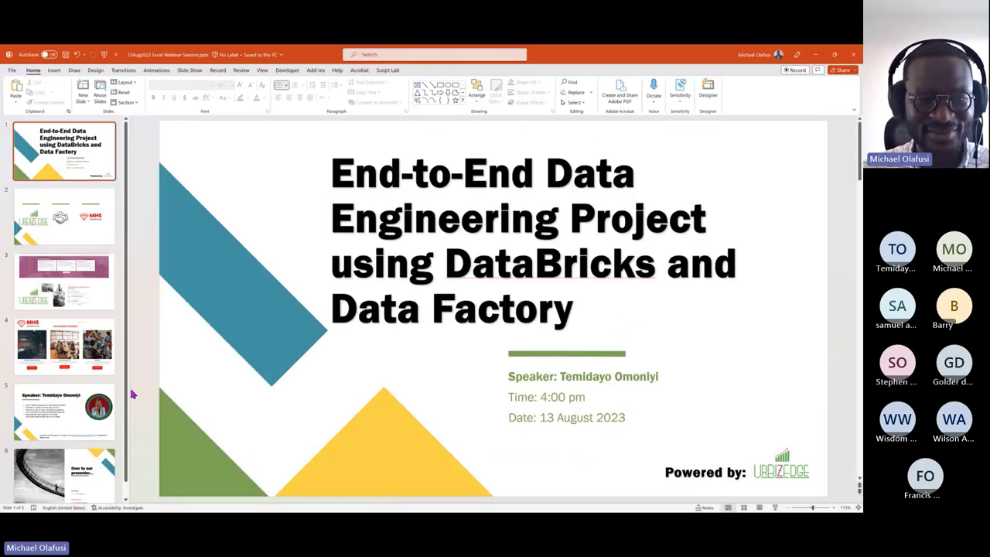
Step: Delete the circular speaker photo from slide 5 and view that slide in Reading View
left_click(100, 406)
left_click(630, 347)
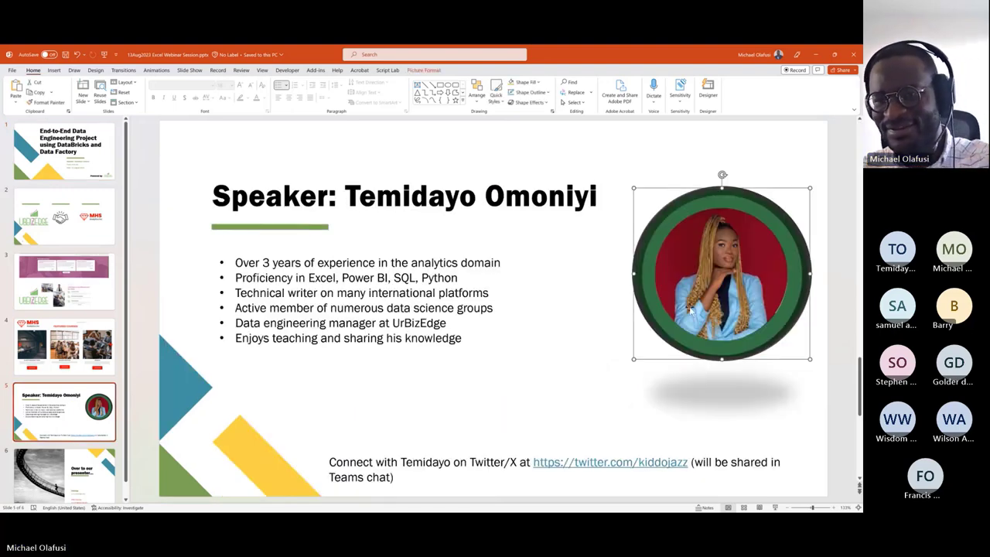
key("Delete")
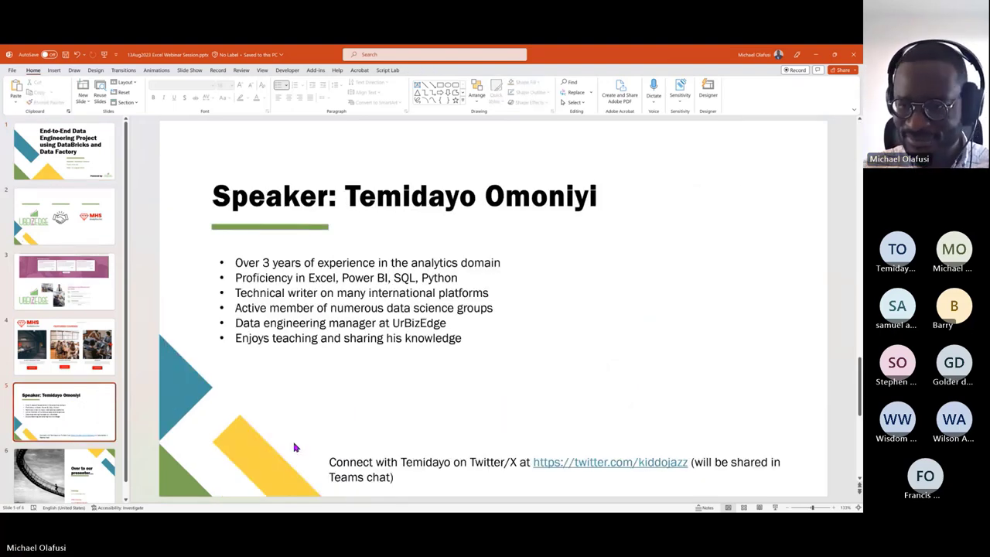
left_click(760, 507)
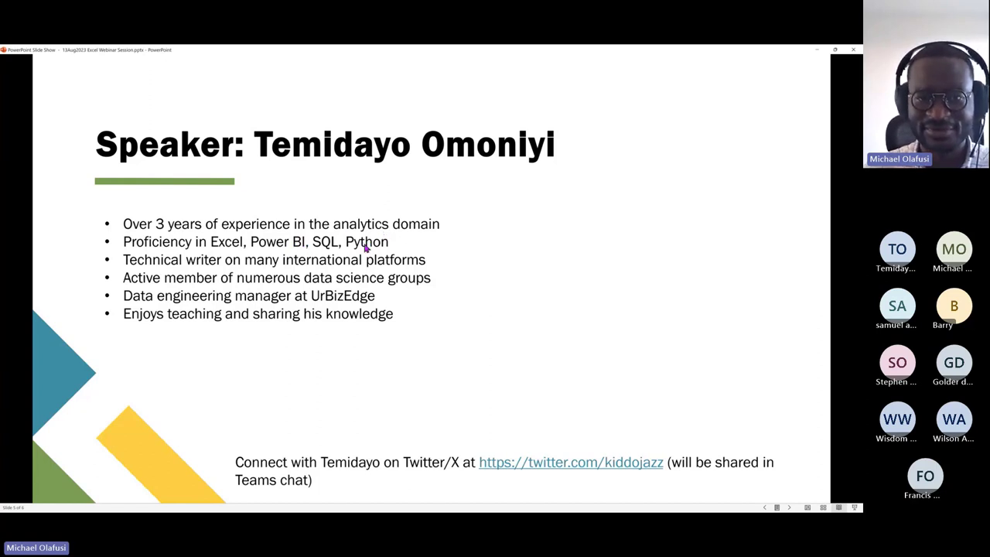
Step: Reach the 'Over to our presenter...' slide, step back once, return, and end the show
left_click(286, 247)
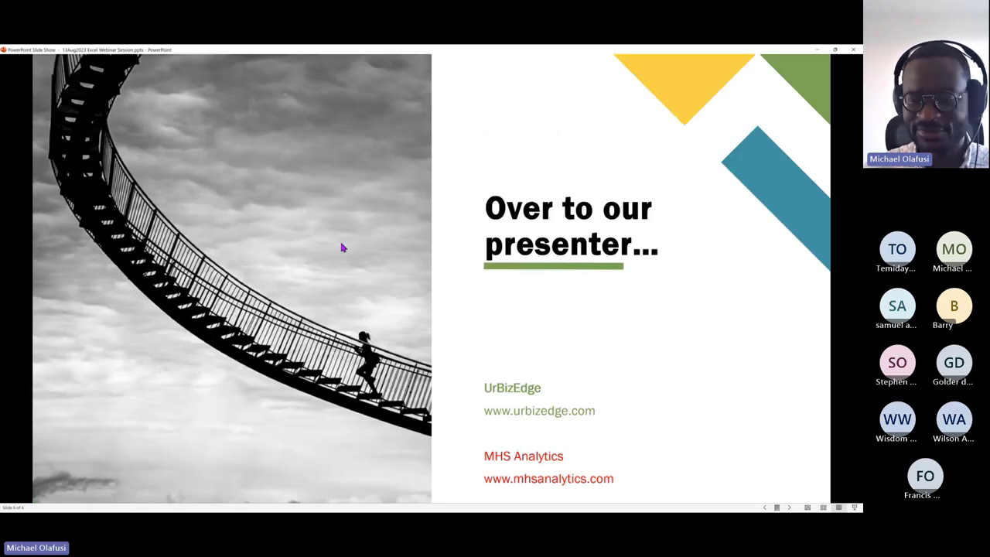
key("Left")
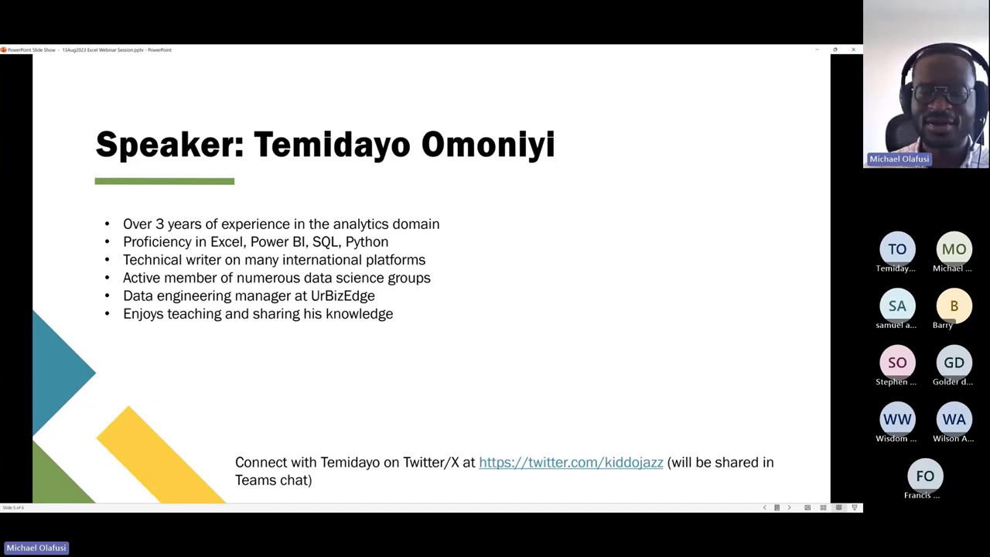
left_click(529, 376)
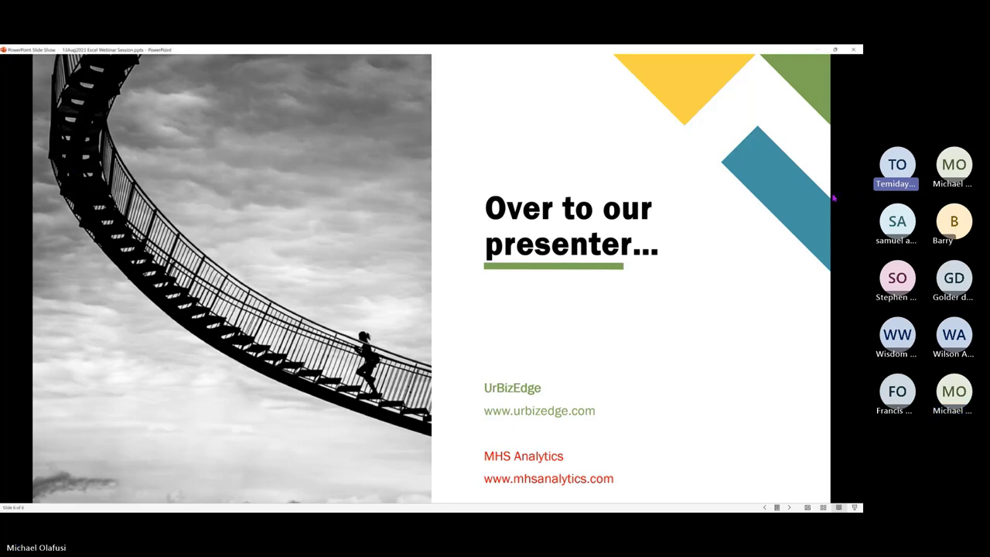
key("Escape")
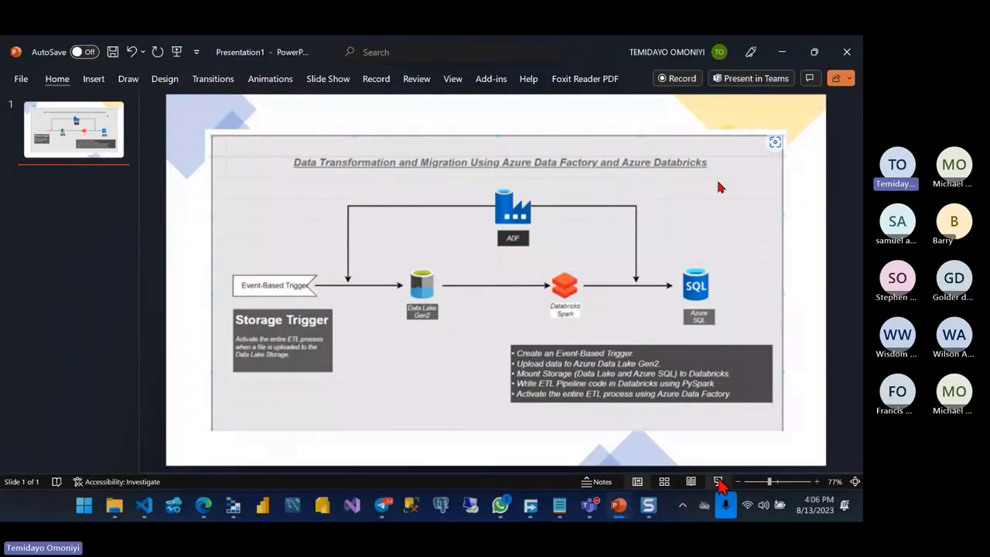
Step: Present the Azure Data Factory and Databricks pipeline diagram, then switch to Edge's Azure portal tab
left_click(717, 480)
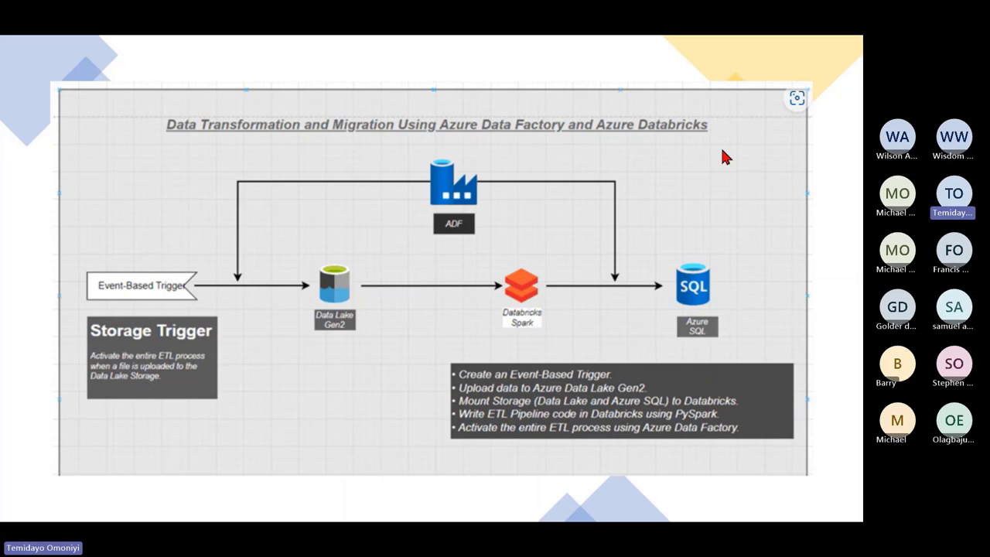
key("Escape")
key("alt+Tab")
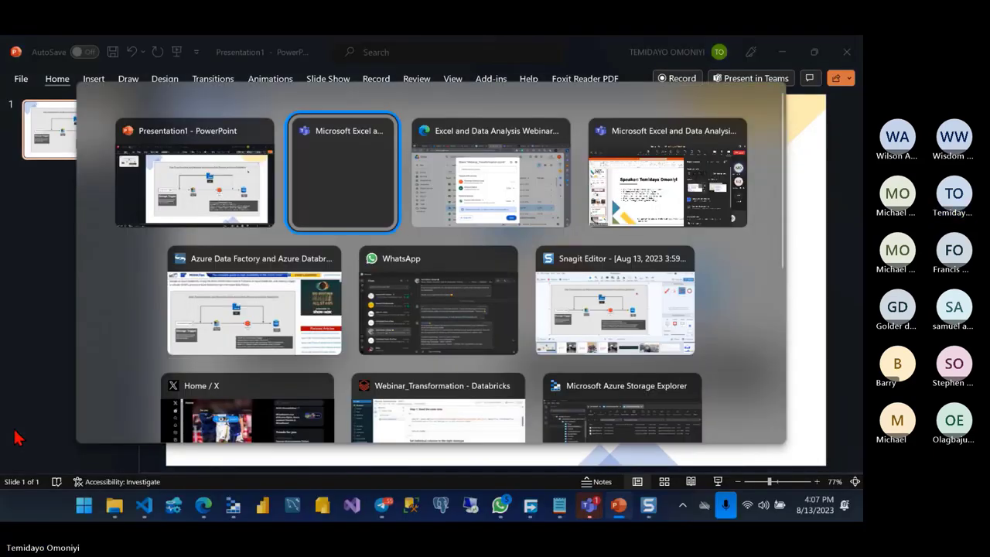
key("alt+Tab")
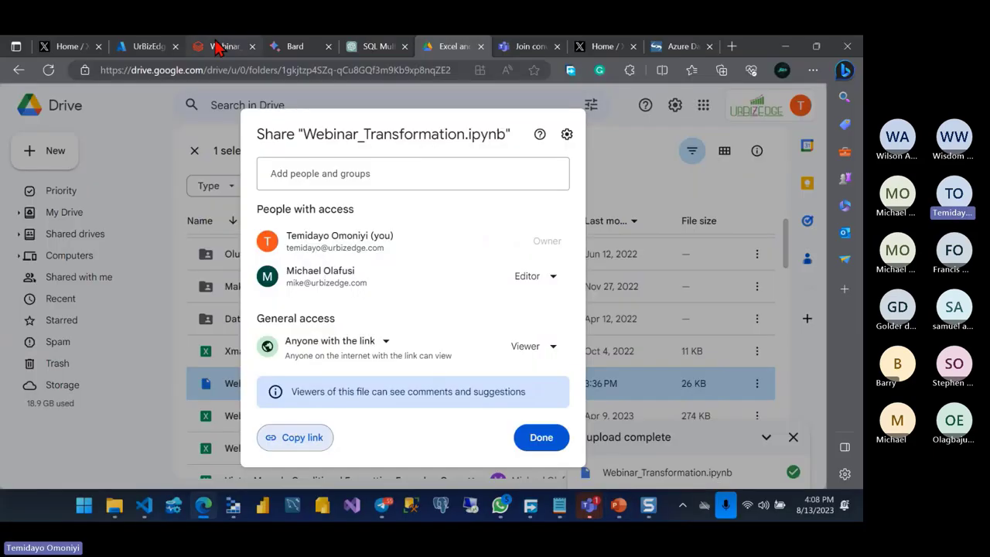
left_click(218, 48)
left_click(155, 46)
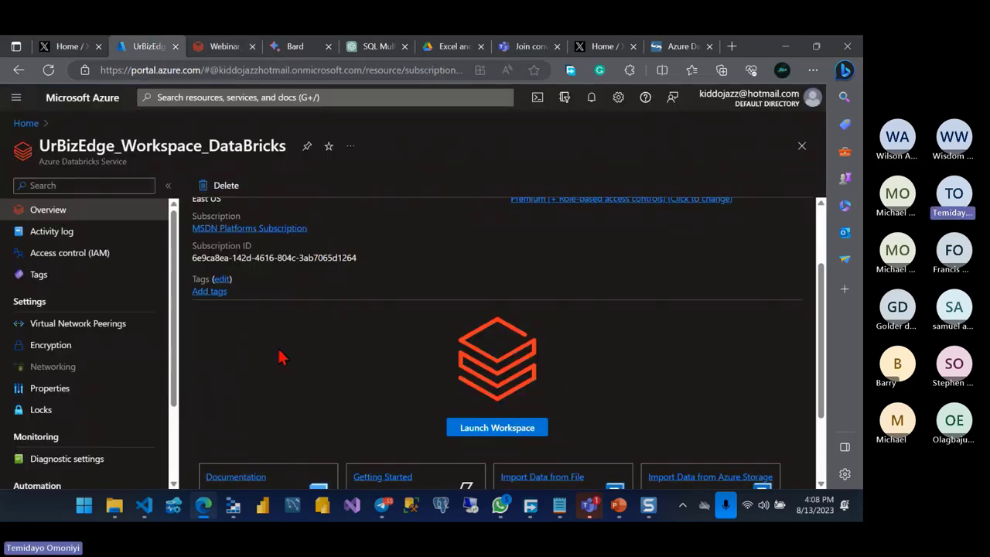
Step: From Azure portal Home, open UrBizEdge_Workspace_DataBricks from Recent resources and launch its workspace
left_click(23, 124)
scroll(3, 317, "down", 1)
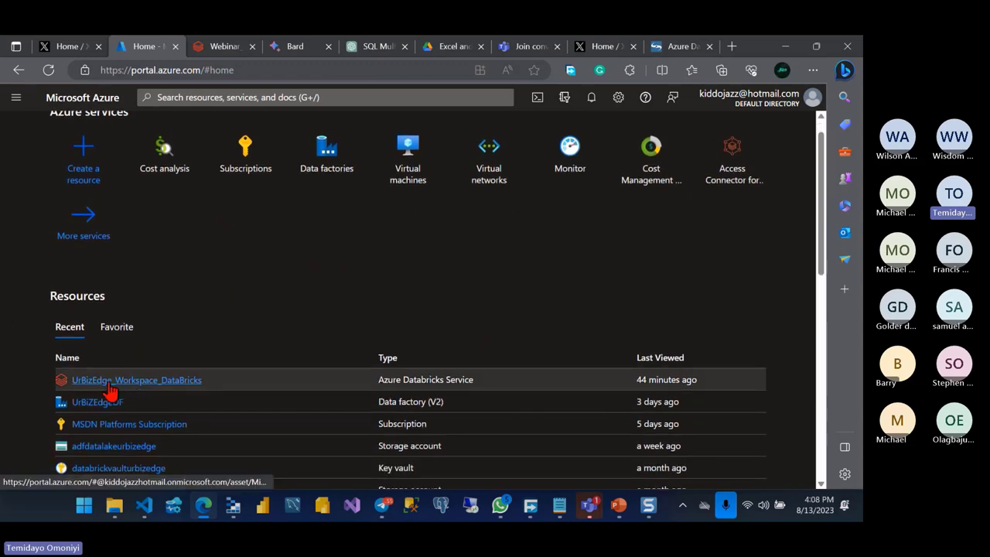
left_click(109, 385)
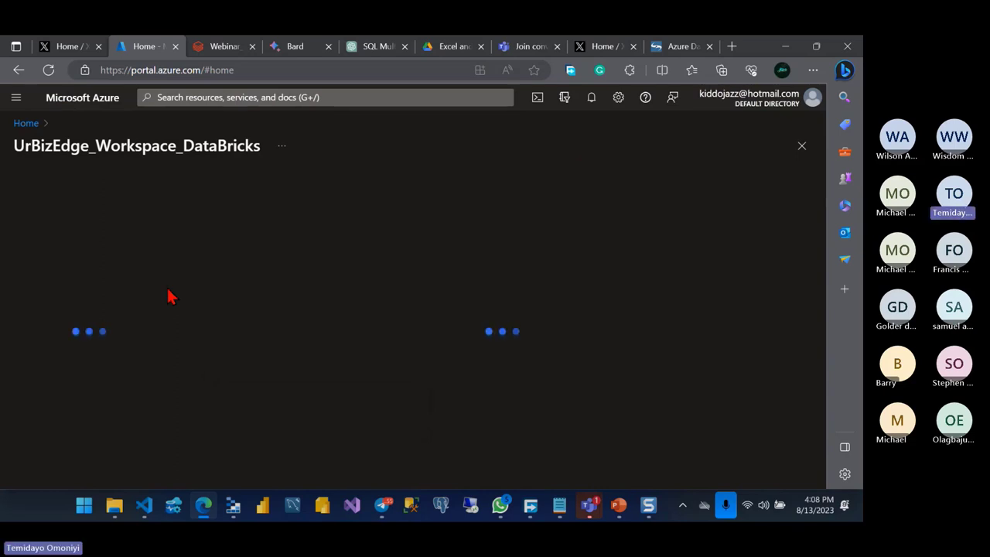
left_click(487, 392)
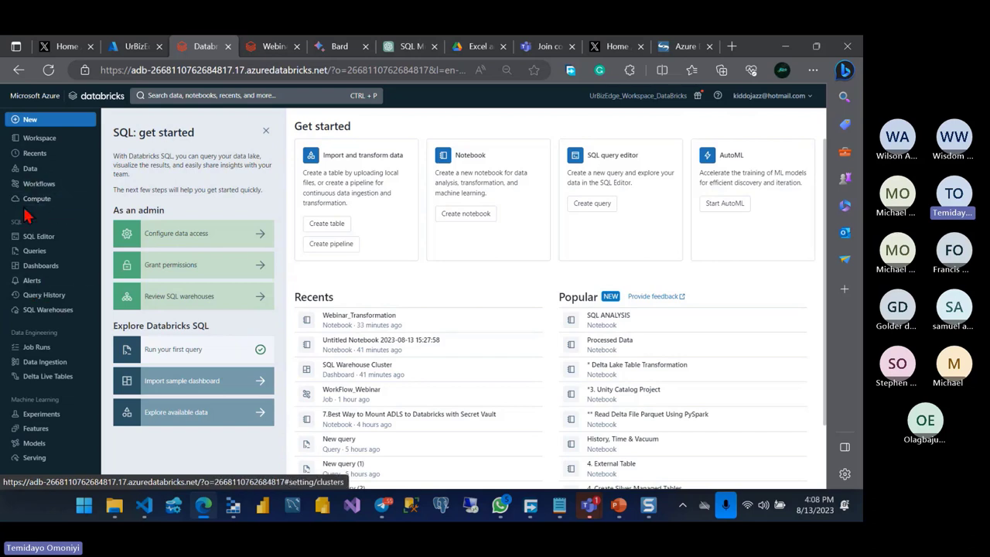
Step: Show the Compute page with Unity Catalog Cluster running and two clusters stopped
left_click(39, 203)
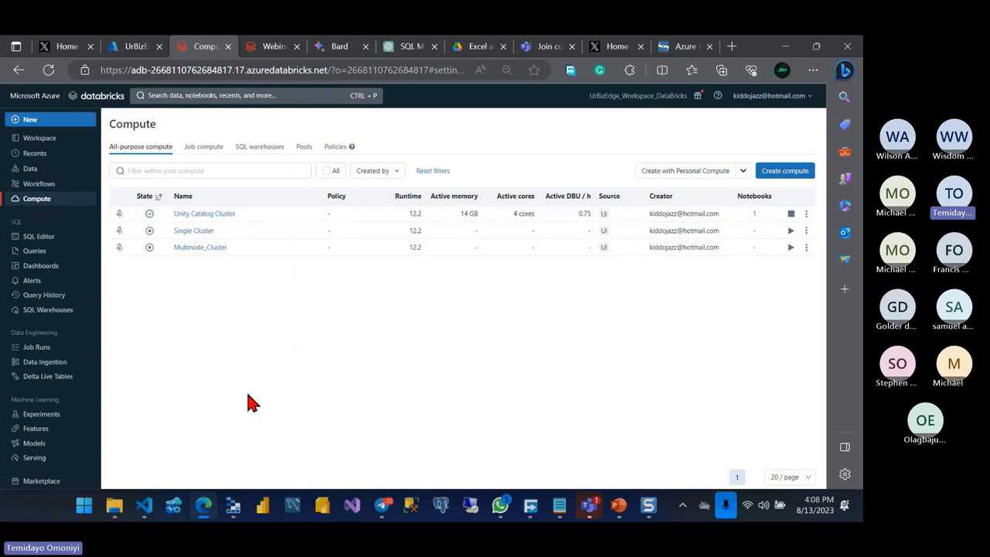
key("ctrl+shift+Tab")
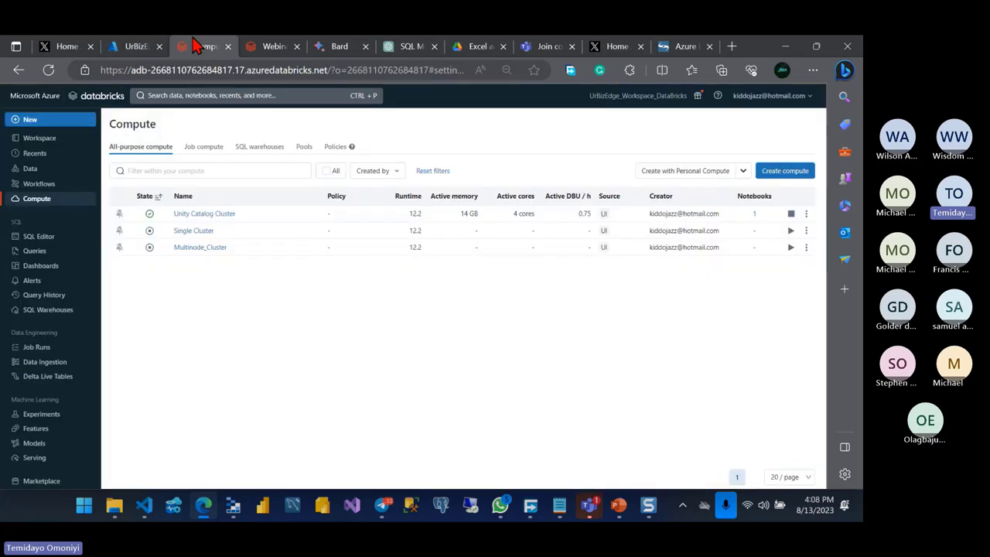
left_click(198, 46)
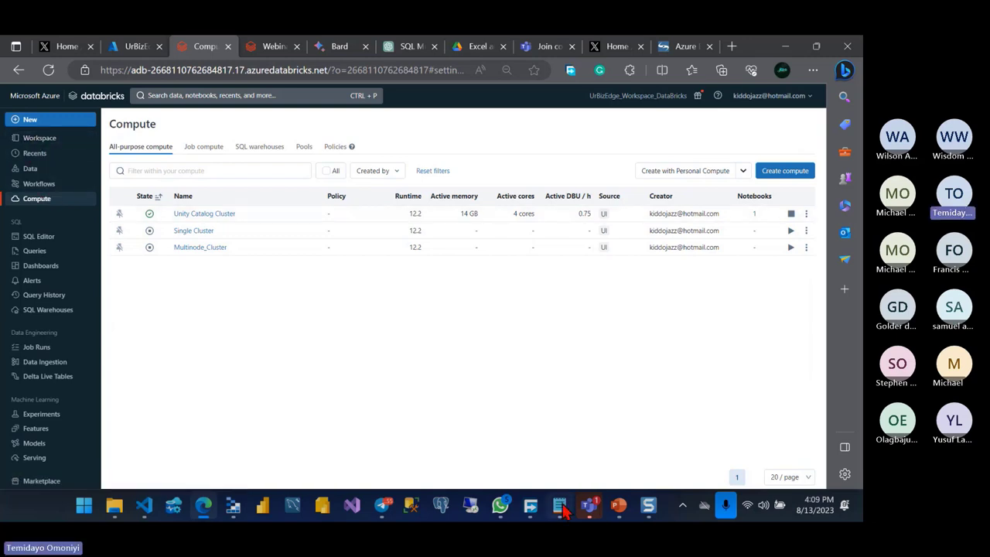
mouse_move(588, 506)
left_click(611, 434)
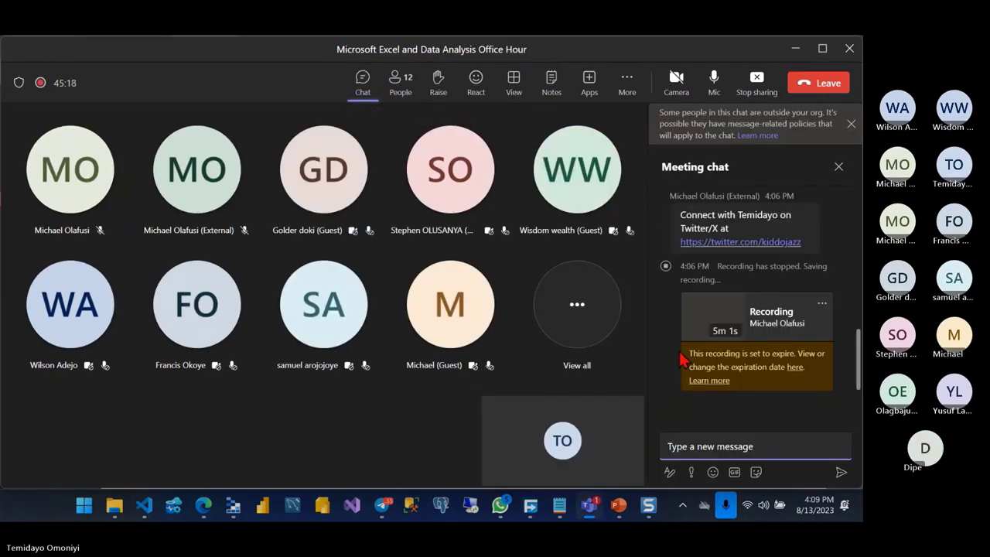
key("alt+Tab")
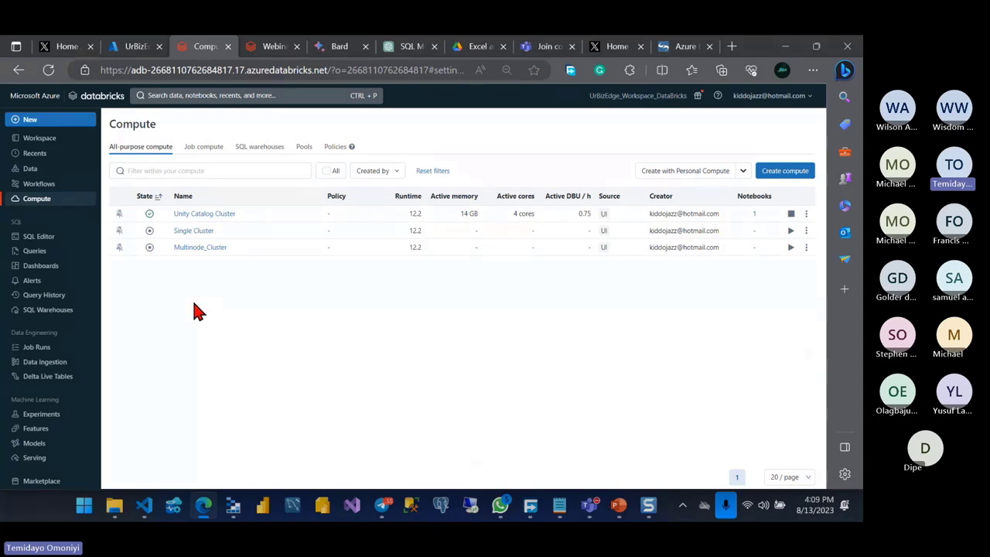
Step: Open the Webinar_Transformation notebook from DataBricks_Course > Personal Projects > Webinar_Folder
left_click(27, 140)
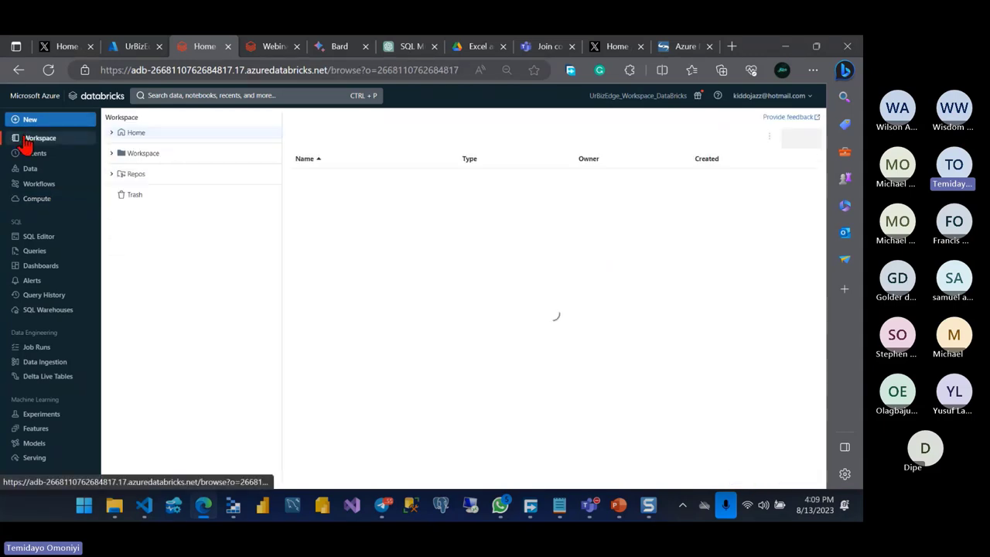
left_click(158, 154)
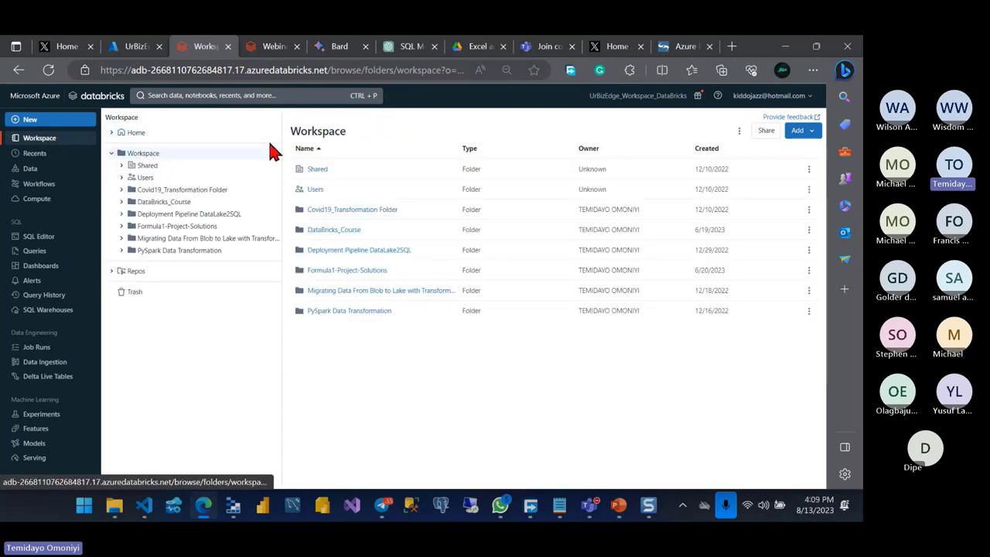
left_click(333, 230)
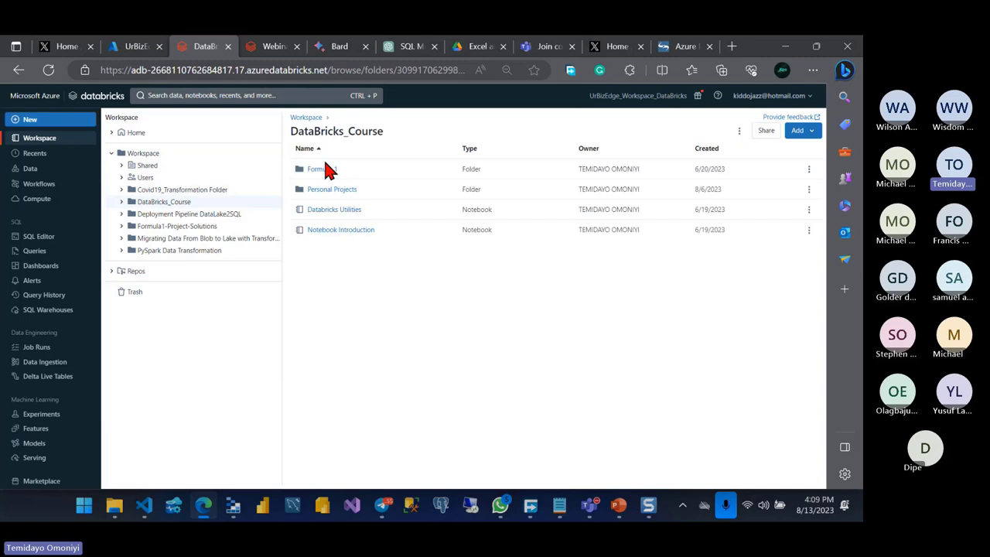
left_click(322, 192)
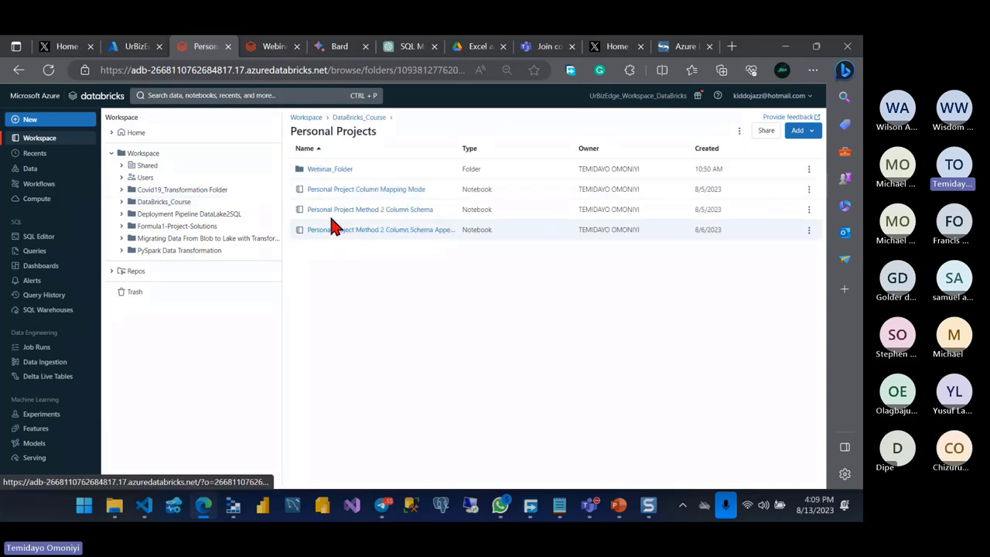
left_click(323, 169)
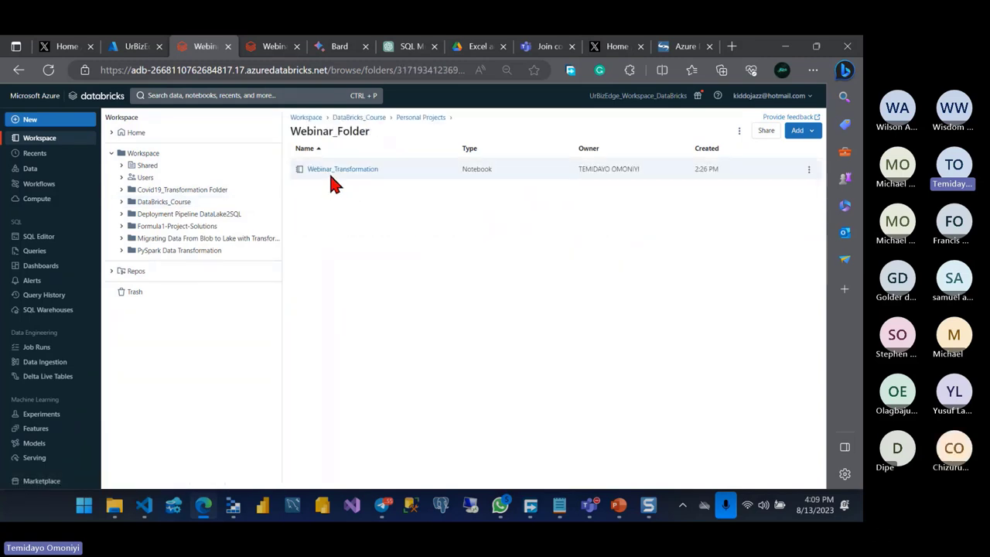
left_click(330, 170)
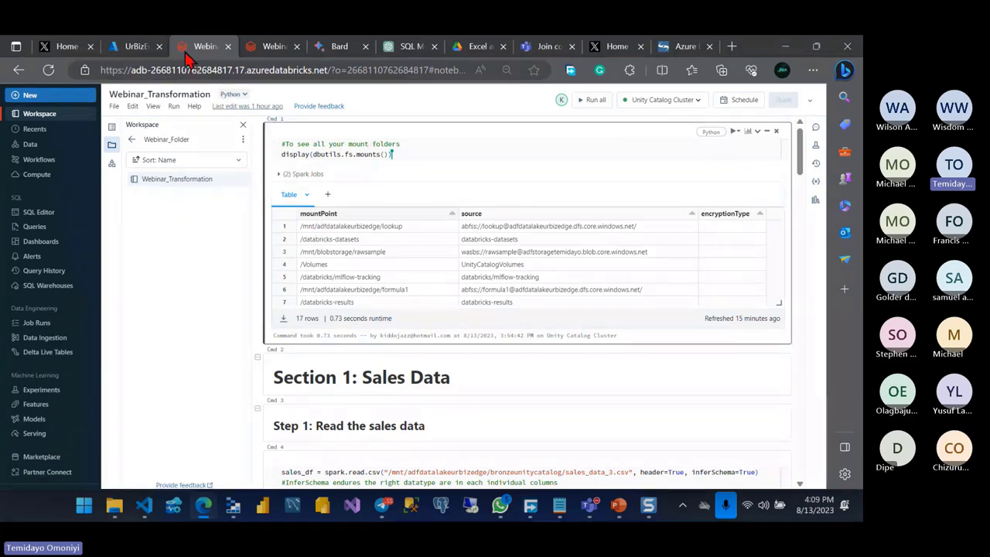
Step: Scroll up to the mount-listing cell, then view the bronzeunitycatalog container in Azure Storage Explorer
key("alt+Tab")
key("alt+Tab")
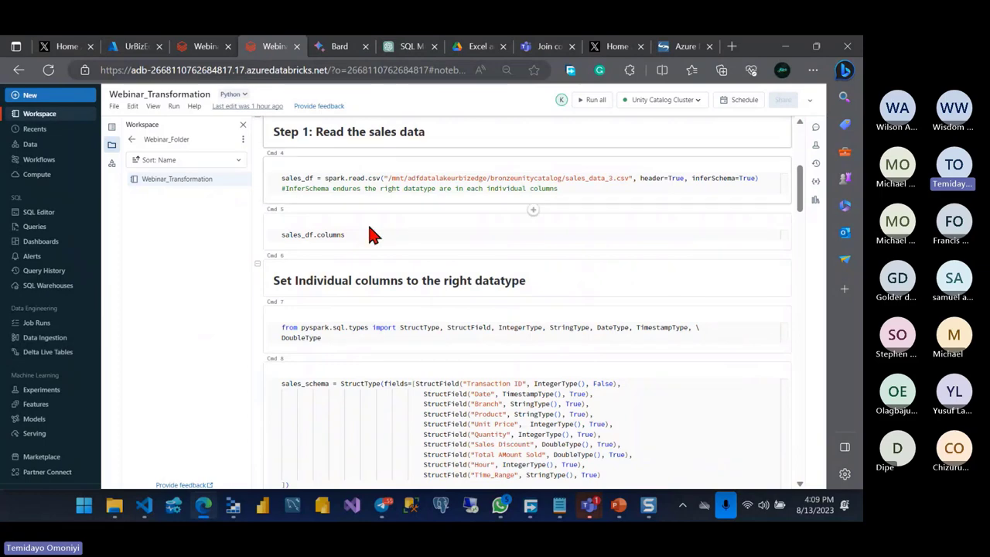
scroll(407, 228, "up", 3)
scroll(407, 236, "up", 2)
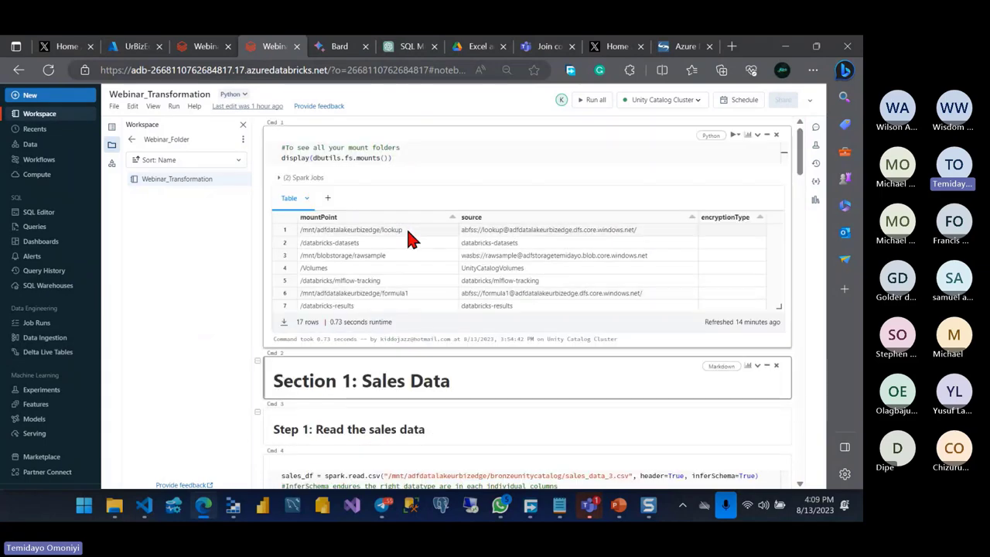
left_click(422, 152)
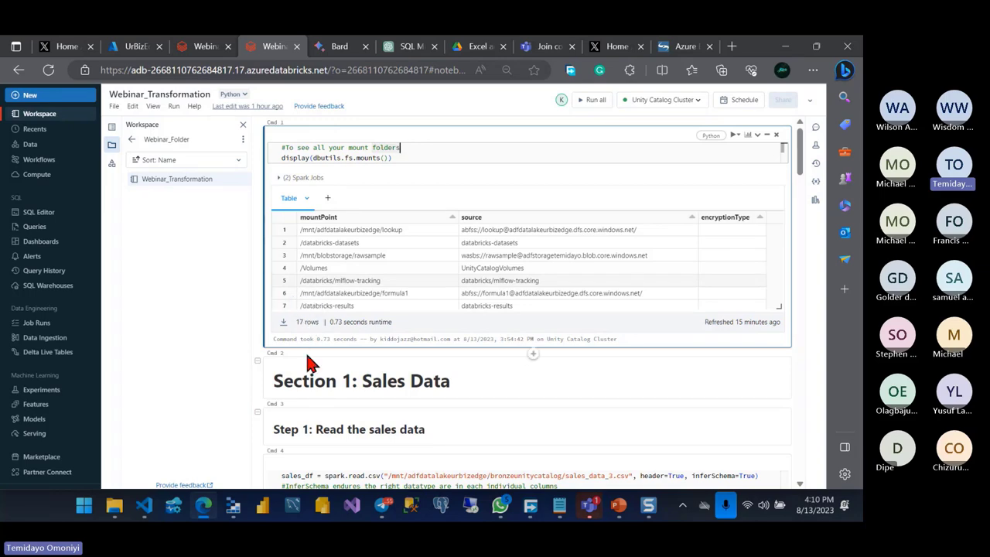
mouse_move(410, 380)
left_click(233, 506)
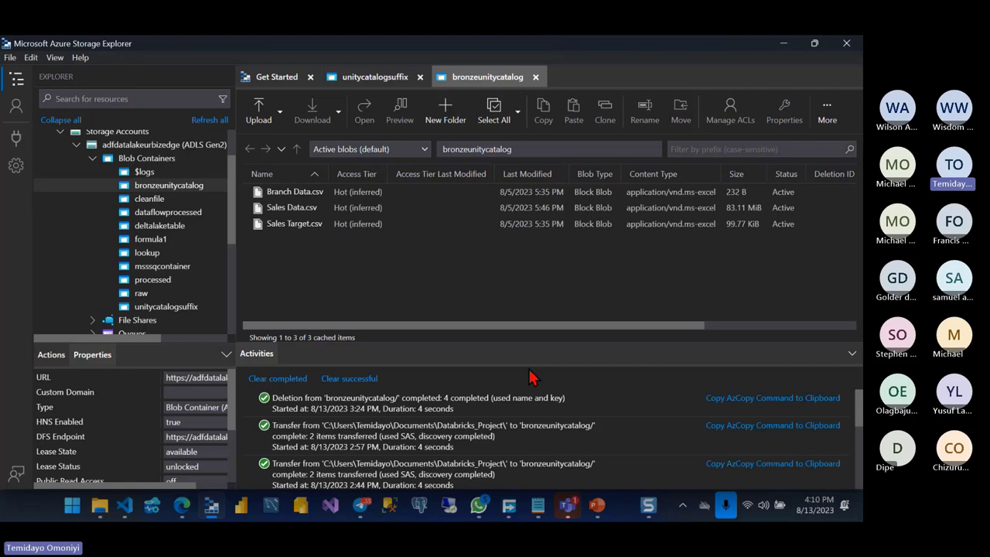
mouse_move(589, 507)
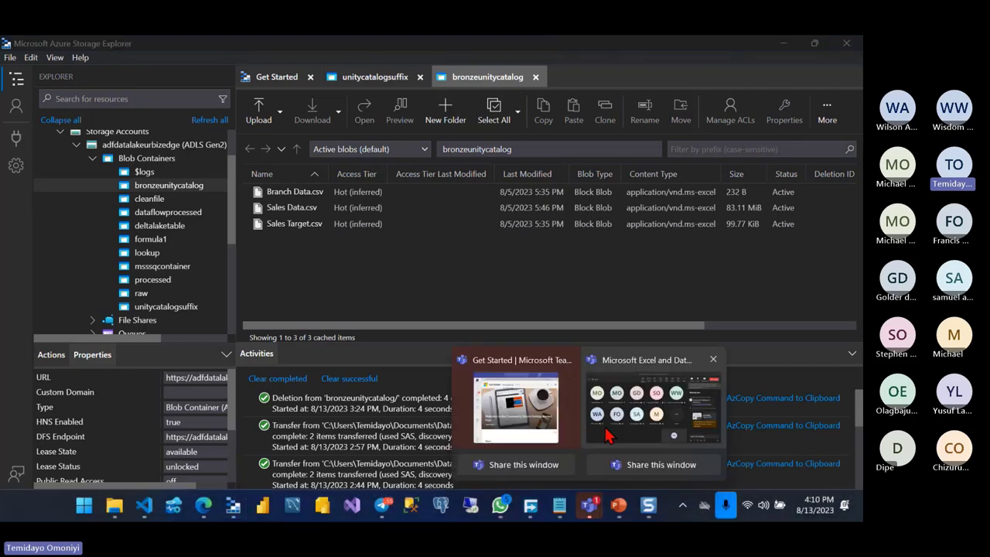
left_click(607, 437)
key("alt+Tab")
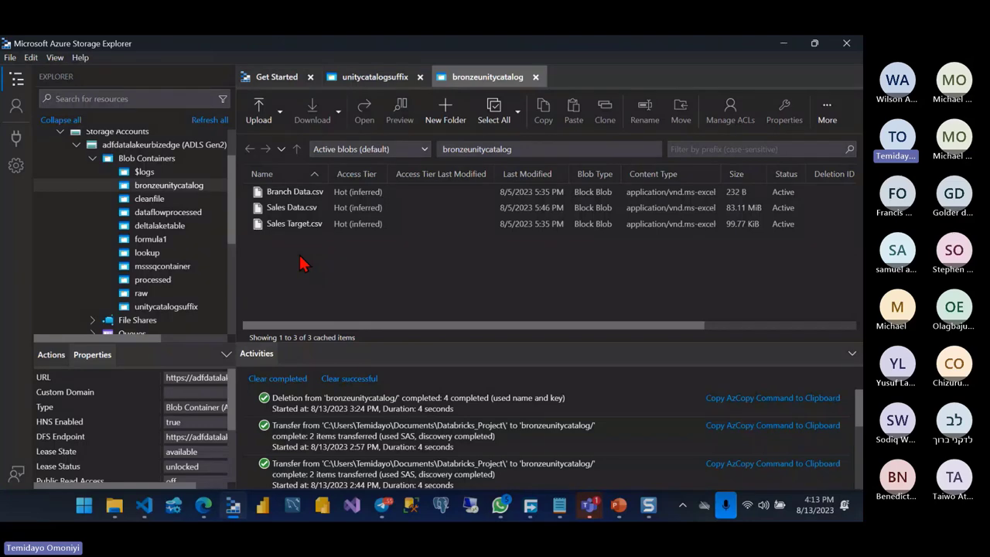
Step: Close the duplicate Webinar_Transformation tab, keeping a single notebook tab open
key("alt+Tab")
key("Tab")
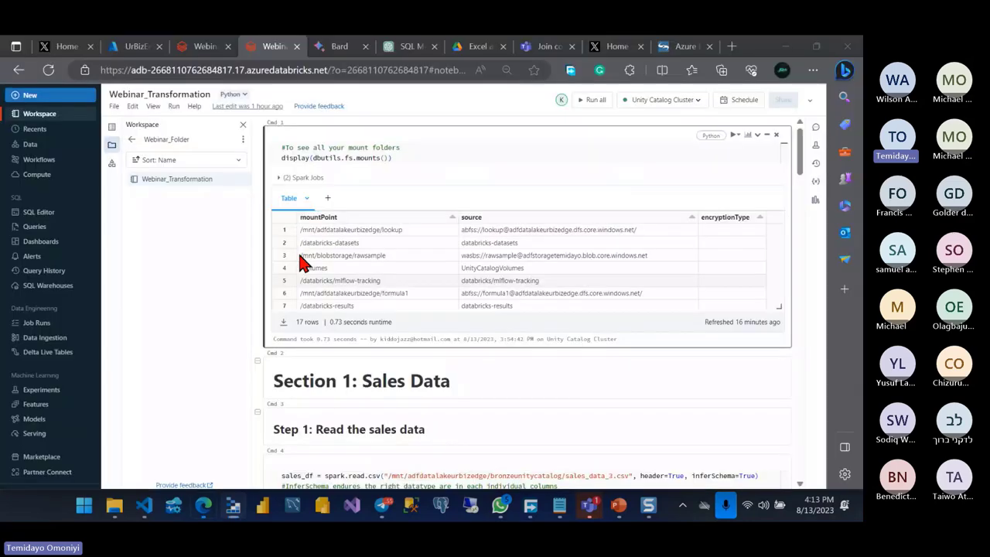
left_click(397, 157)
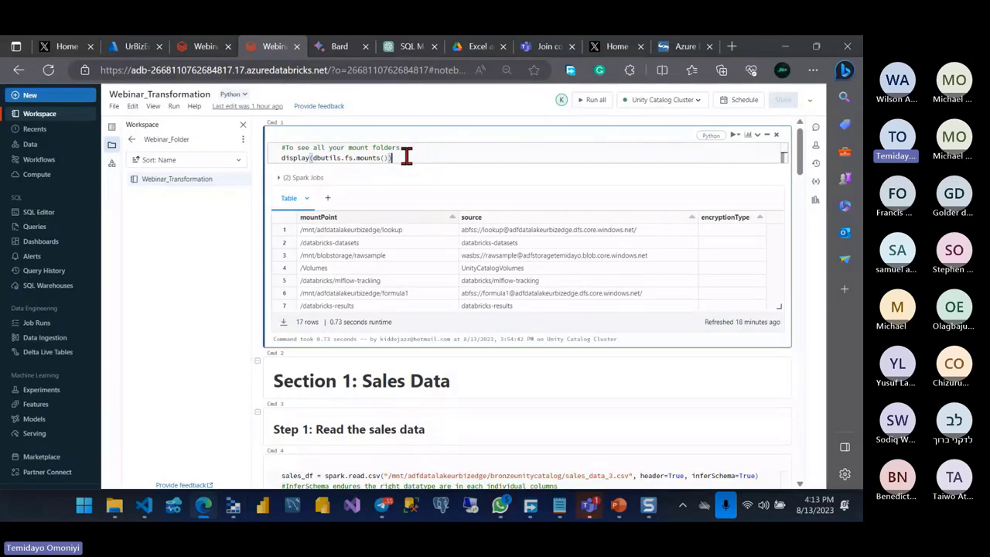
left_click_drag(272, 46, 155, 51)
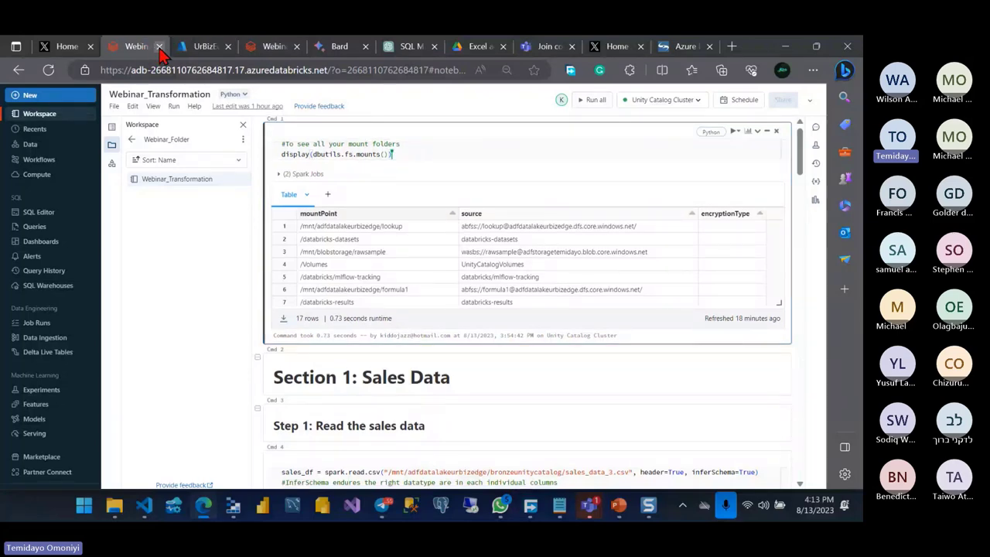
left_click(159, 47)
key("alt+Tab")
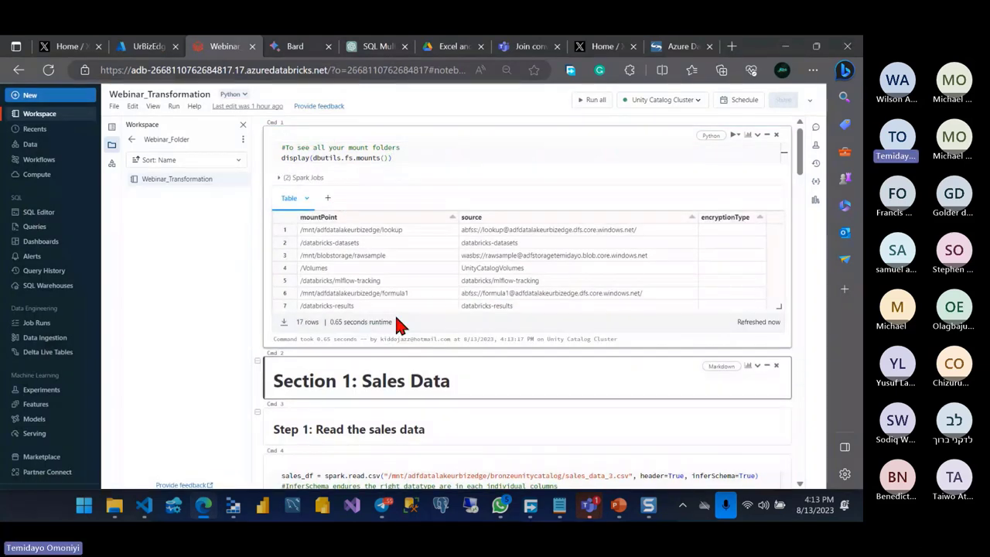
Step: Scroll the 17-row mounts results table to locate the bronzeunitycatalog mount point
right_click(400, 255)
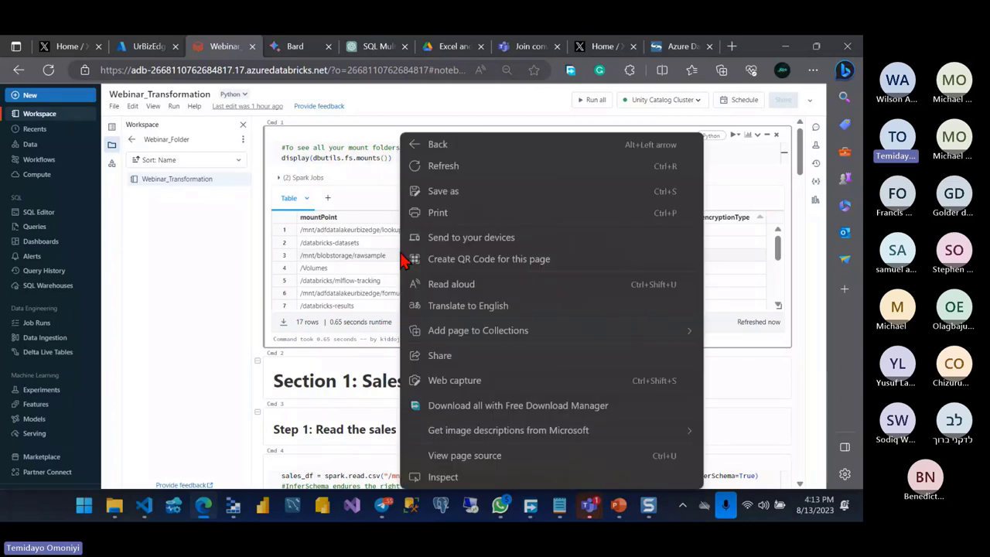
left_click(336, 203)
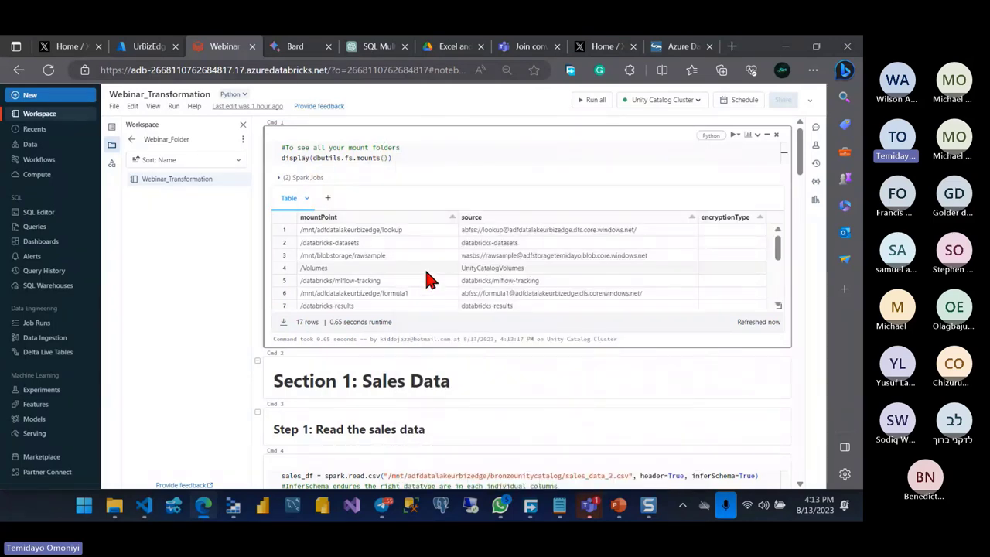
left_click_drag(778, 249, 782, 294)
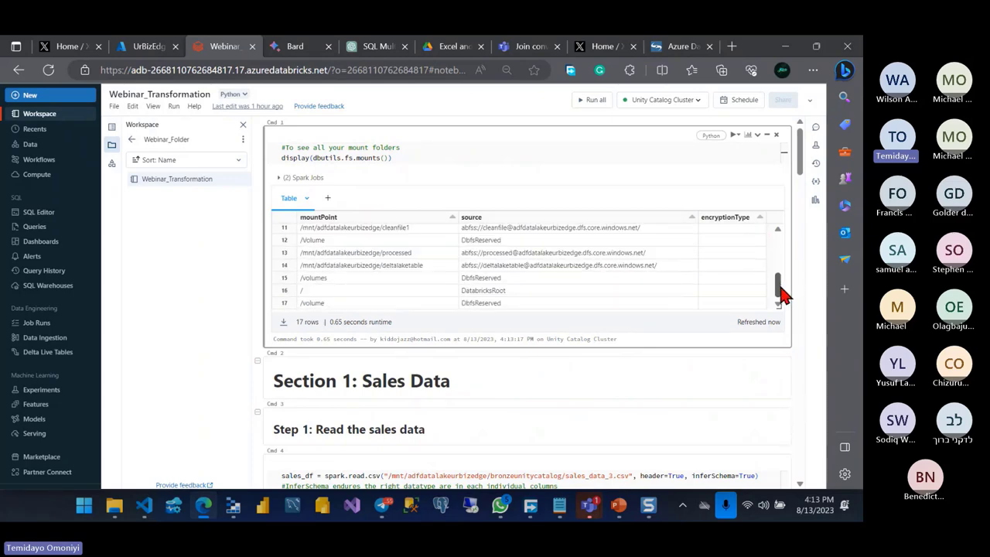
left_click_drag(783, 294, 779, 249)
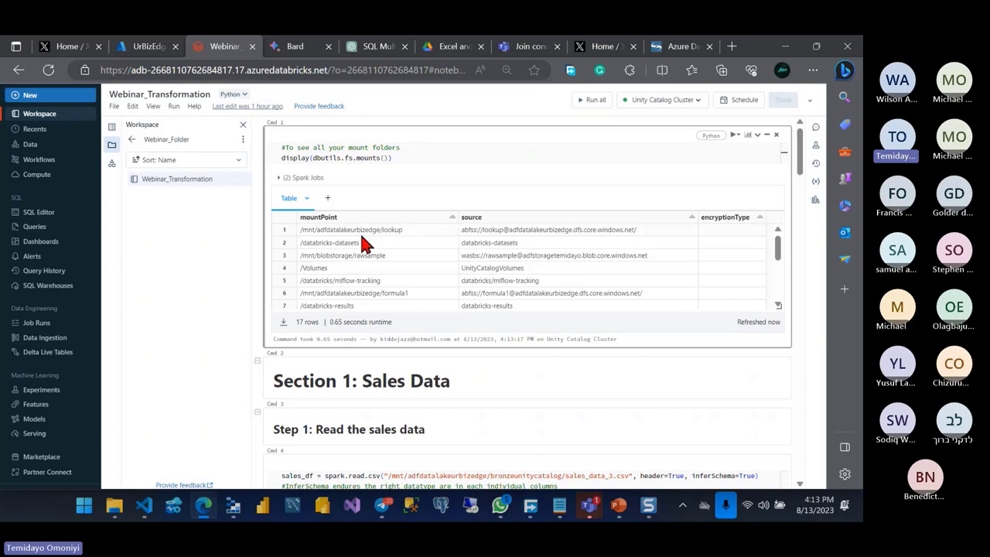
scroll(387, 290, "down", 3)
scroll(432, 356, "down", 1)
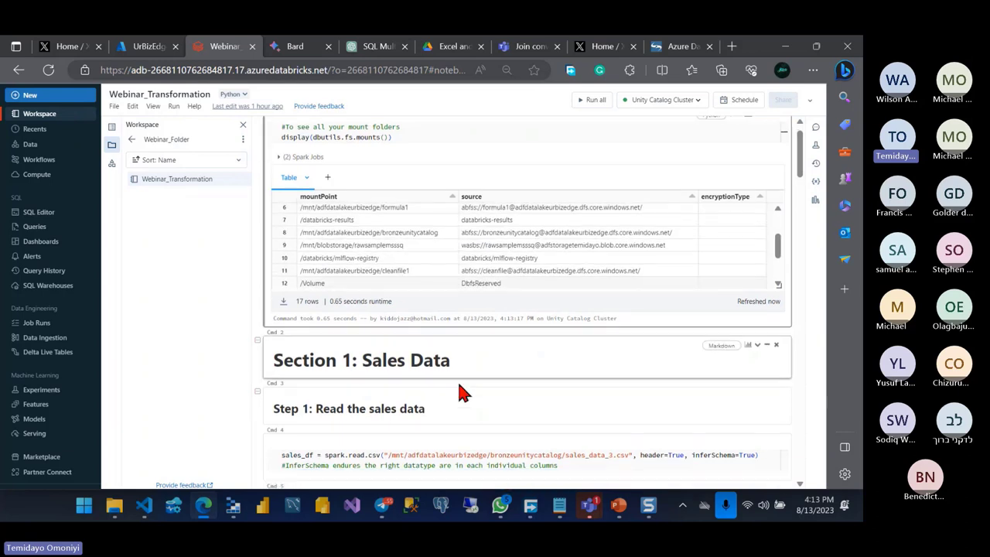
scroll(462, 392, "down", 2)
scroll(510, 356, "up", 1)
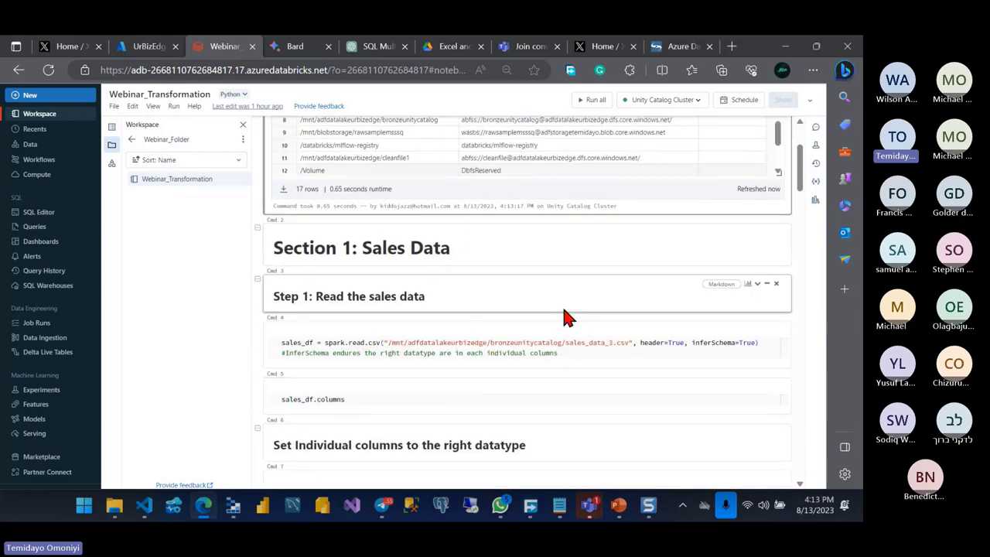
Step: Change the Step 1 cell's file name from sales_data_3.csv to Sales Data.csv
left_click(569, 352)
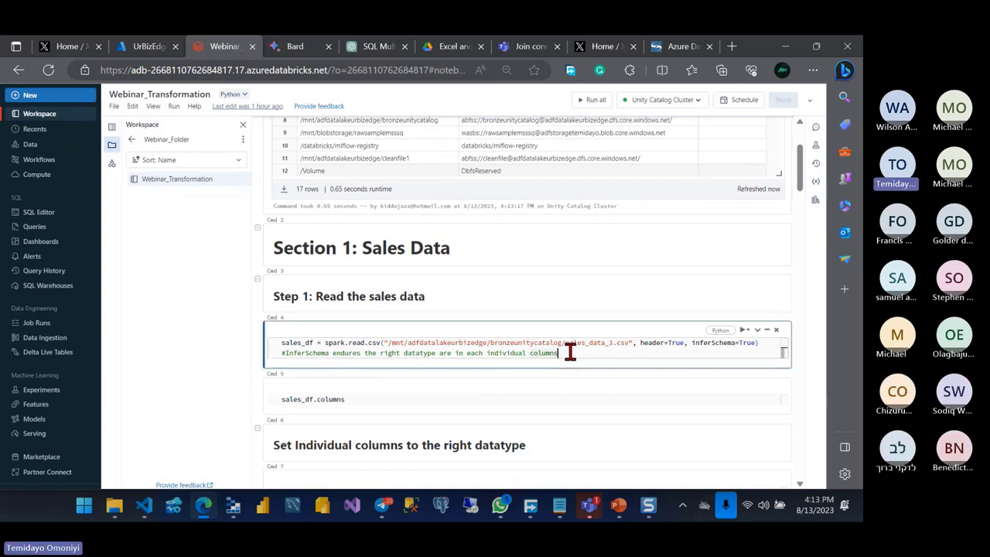
left_click(613, 342)
key("BackSpace")
key("BackSpace")
key("BackSpace")
key("BackSpace")
key("BackSpace")
key("BackSpace")
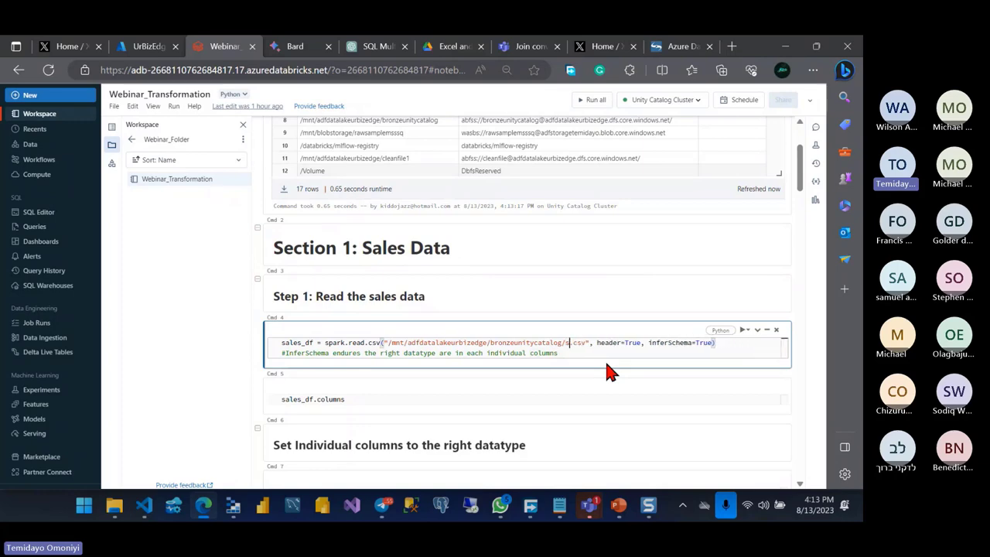
key("BackSpace")
key("alt+Tab")
key("alt+Tab")
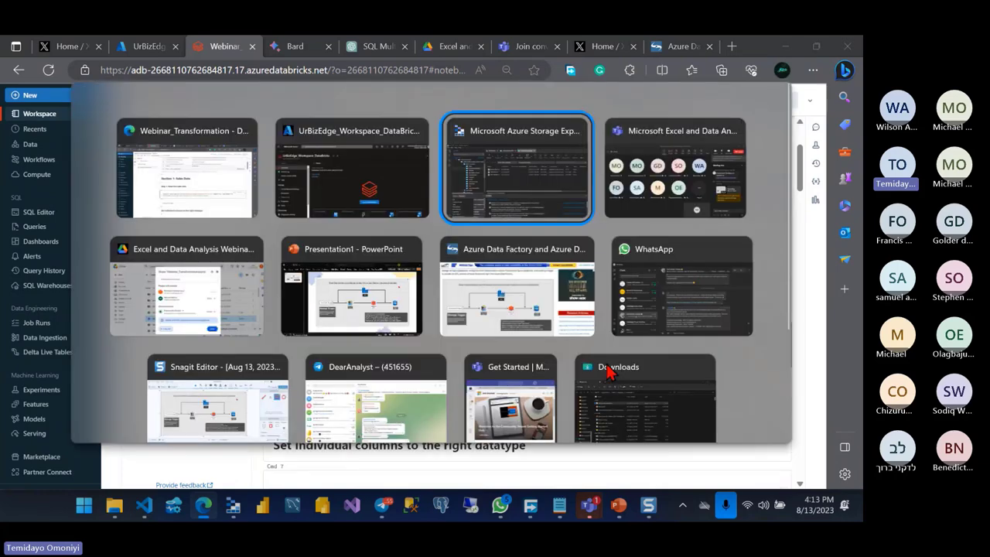
key("alt+Tab")
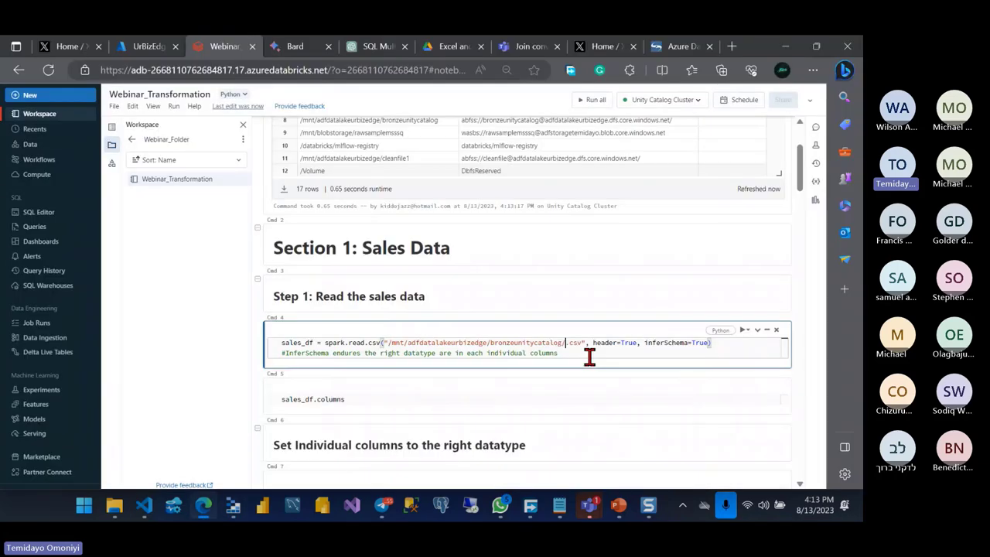
type("Sales Dat")
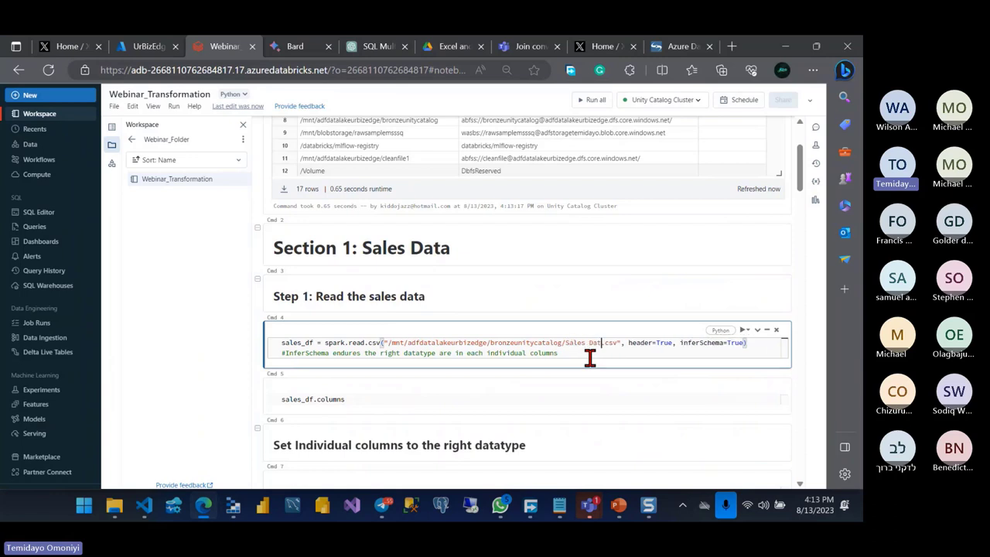
type("a")
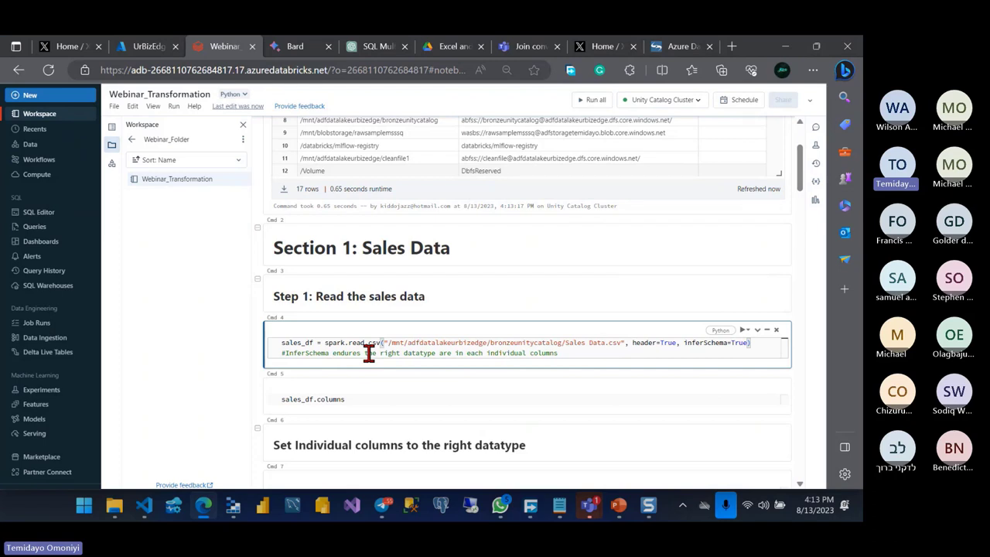
Step: Select the /mnt/adfdatalakeurbizedge/bronzeunitycatalog mount path in row 8 of the mounts table
scroll(369, 356, "down", 1)
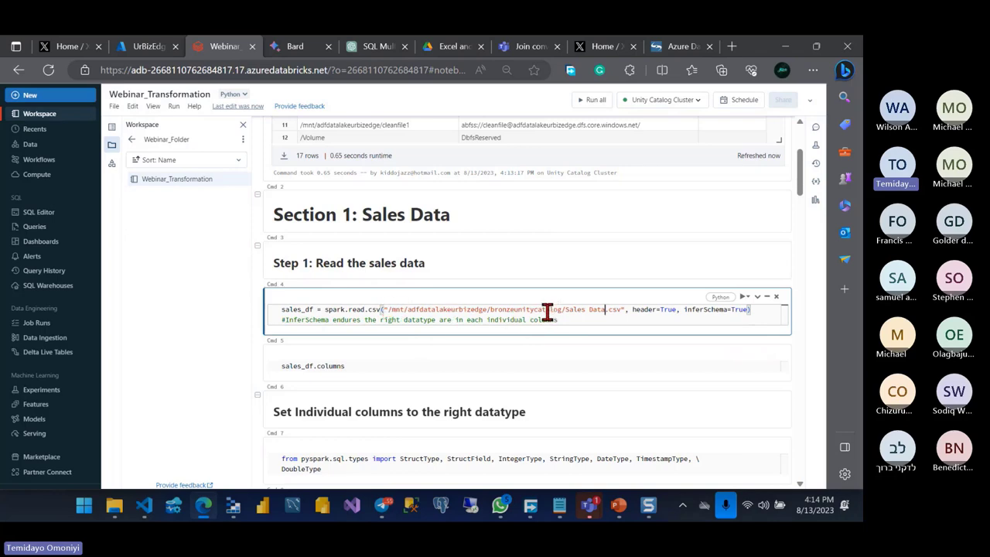
scroll(423, 315, "up", 1)
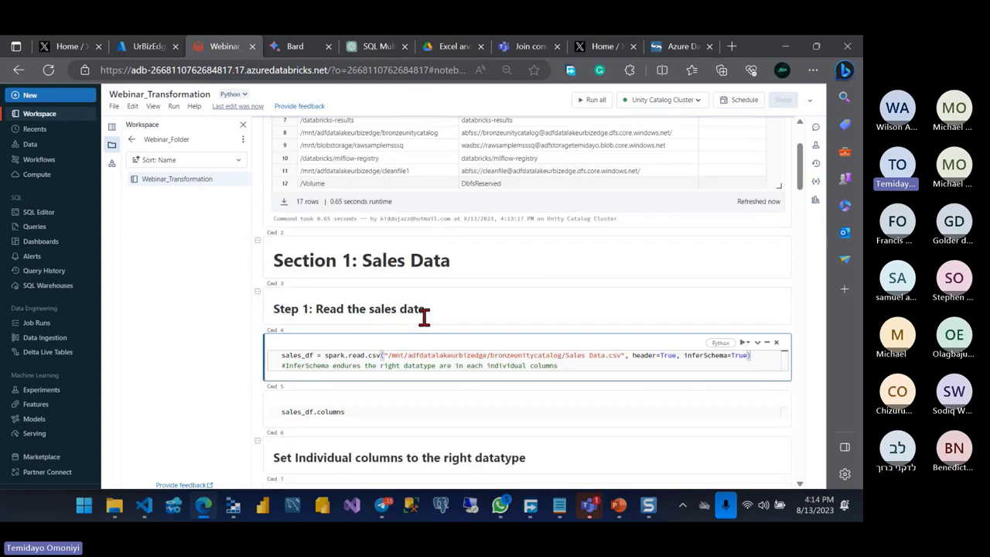
scroll(424, 316, "up", 1)
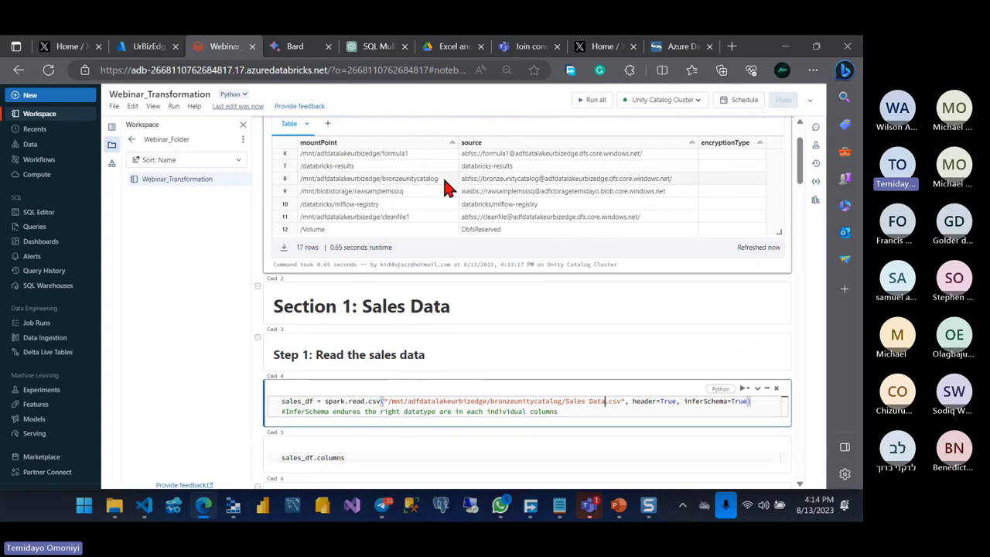
left_click_drag(439, 179, 302, 178)
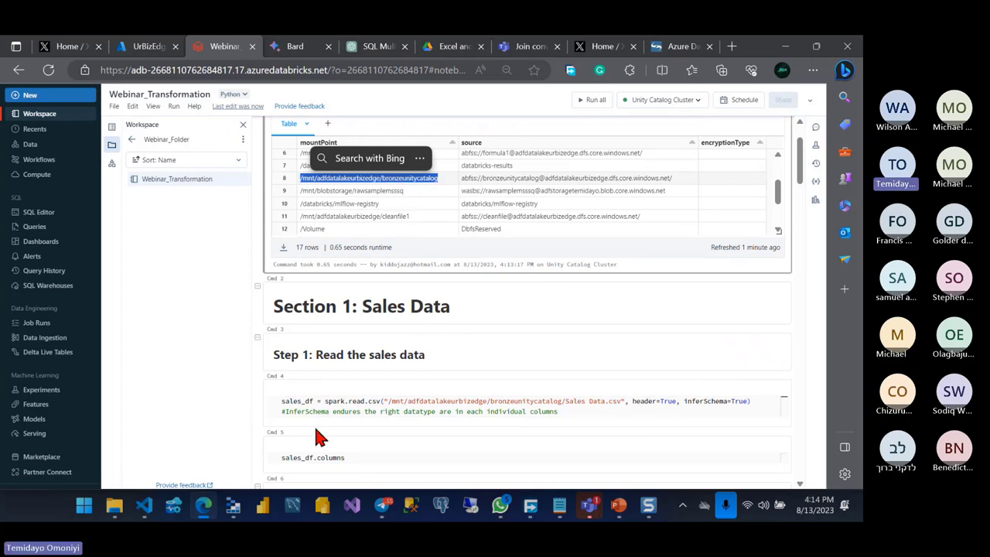
left_click(234, 509)
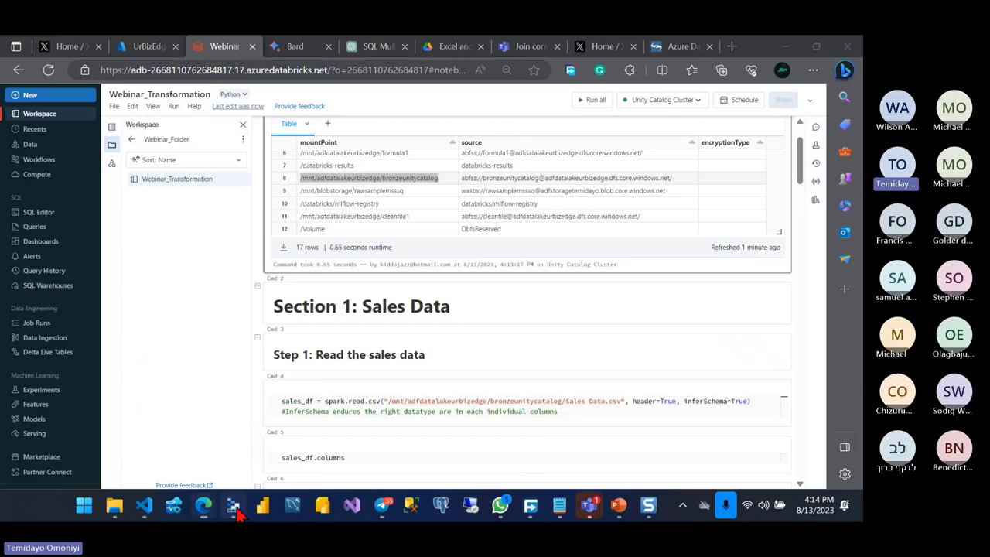
Step: View the bronzeunitycatalog container's three CSV files in Storage Explorer, then go back to the notebook
left_click(235, 507)
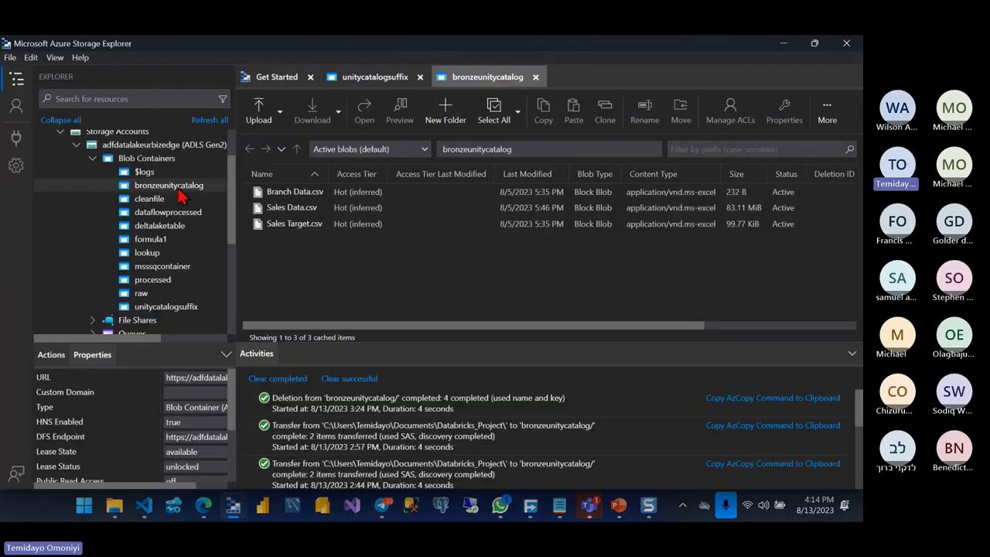
key("alt+Tab")
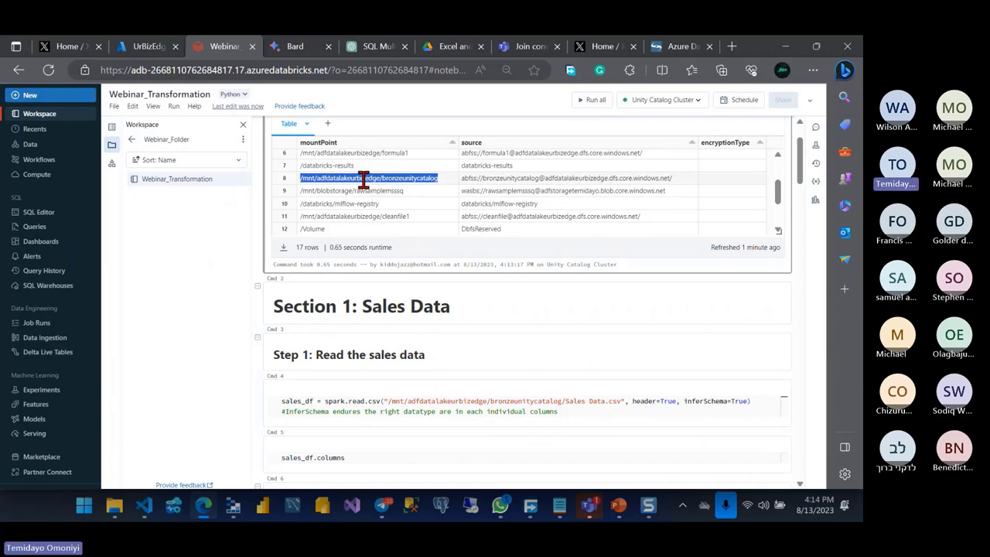
mouse_move(356, 355)
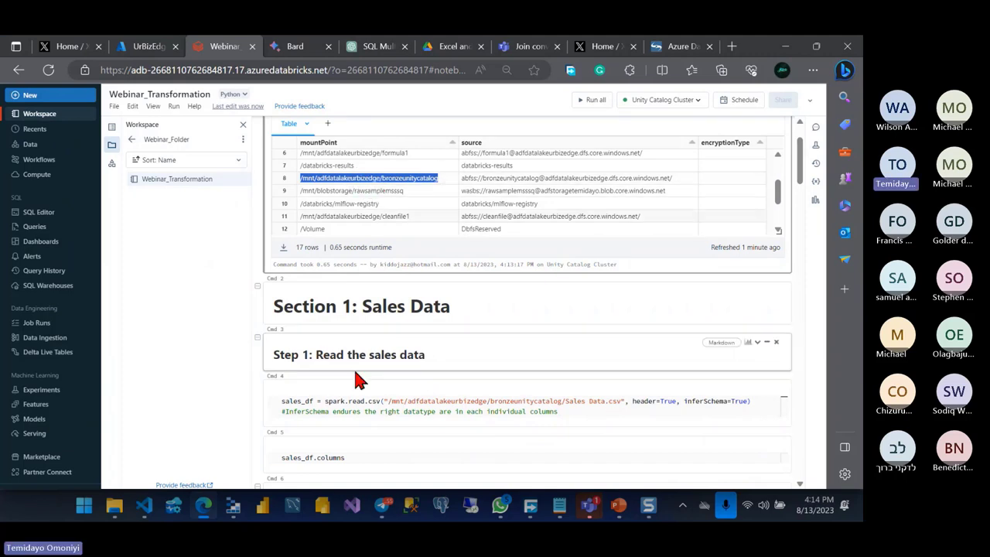
Step: Run the Step 1 cell reading Sales Data.csv into sales_df, showing ten inferred column types
scroll(290, 402, "down", 1)
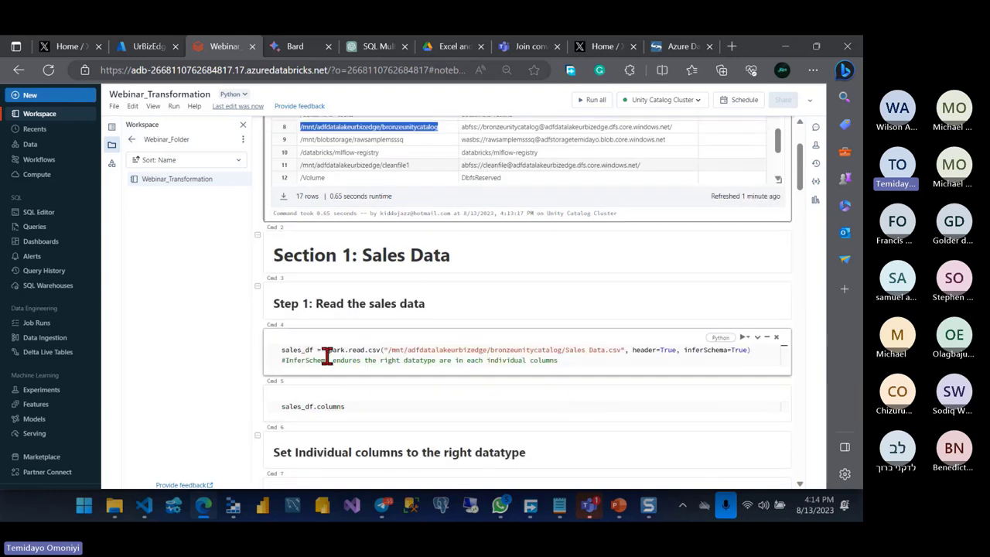
left_click(640, 352)
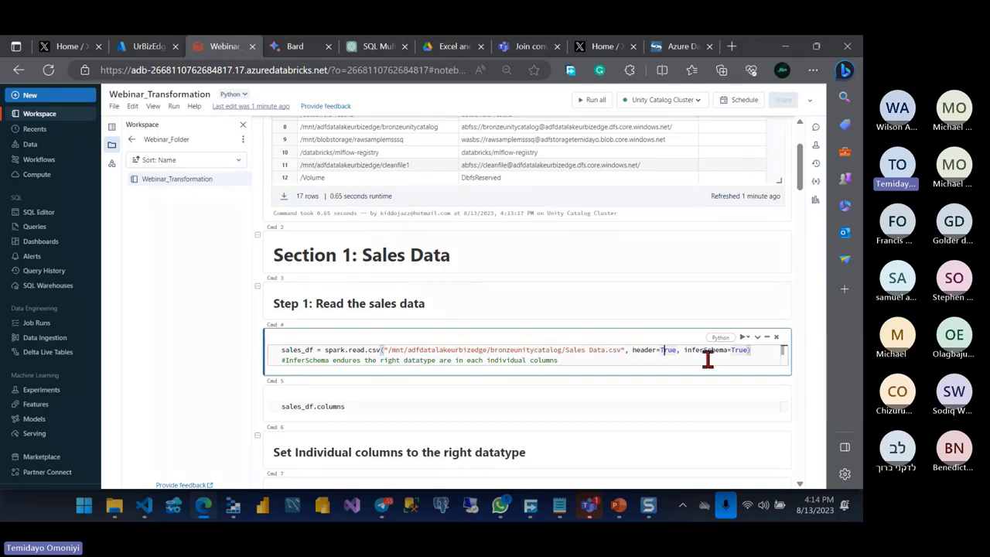
left_click(593, 361)
key("shift+Return")
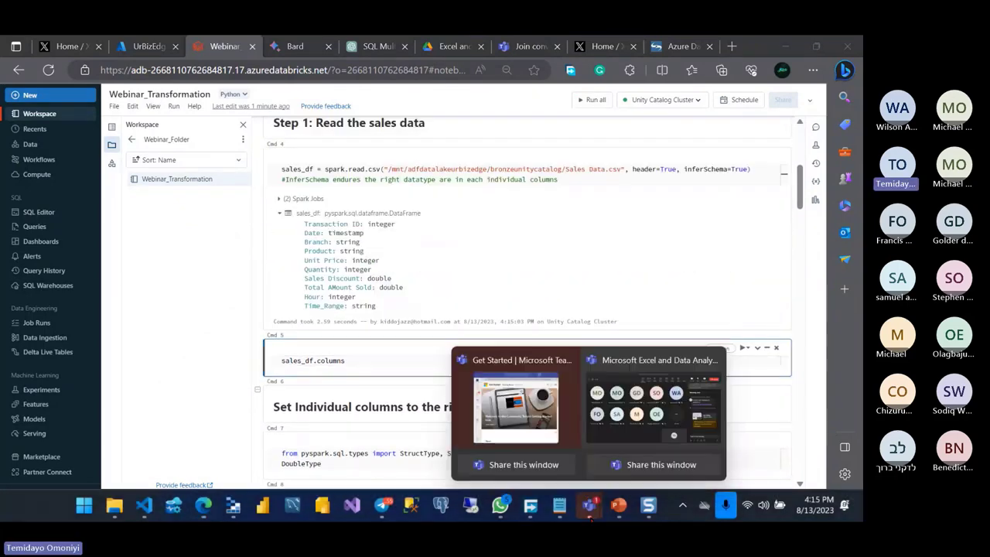
left_click(637, 429)
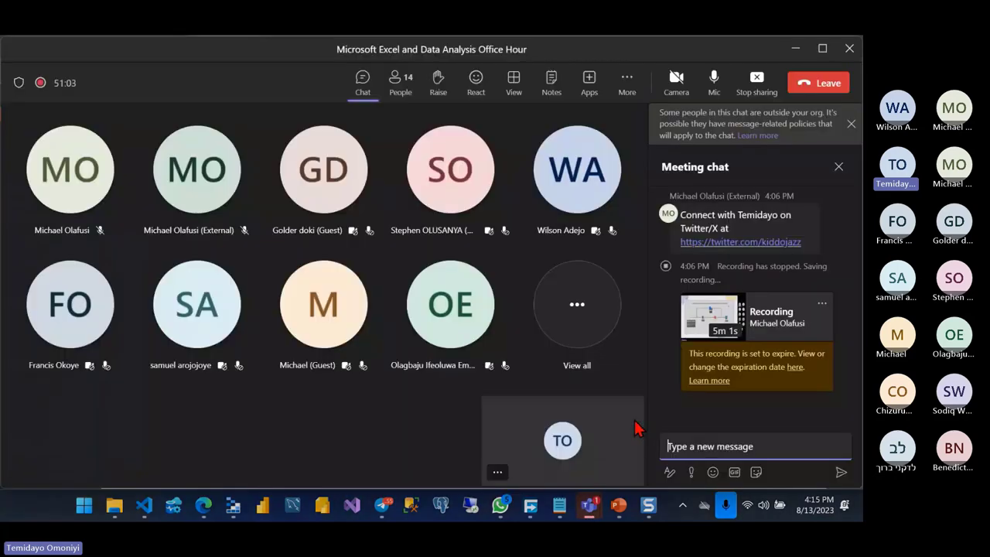
scroll(708, 385, "up", 1)
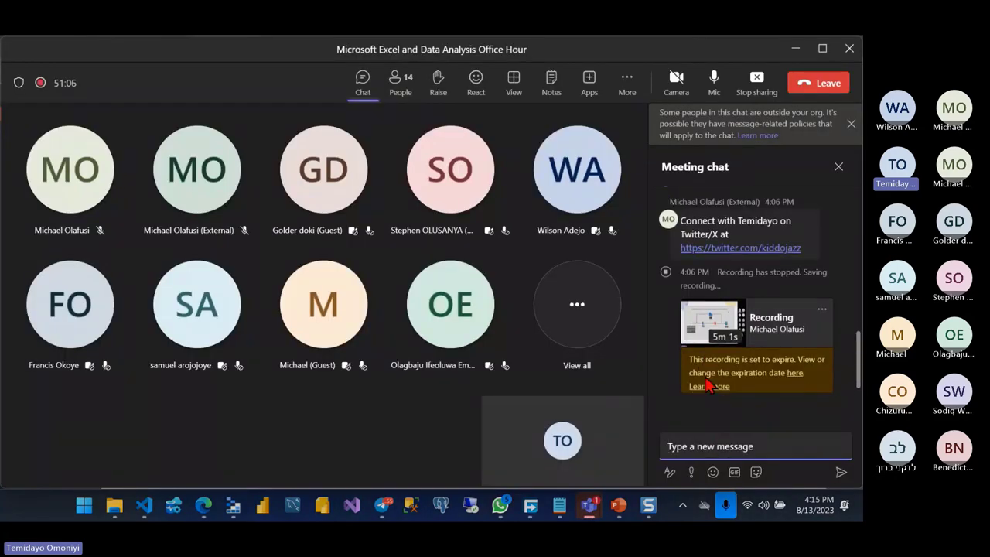
key("alt+Tab")
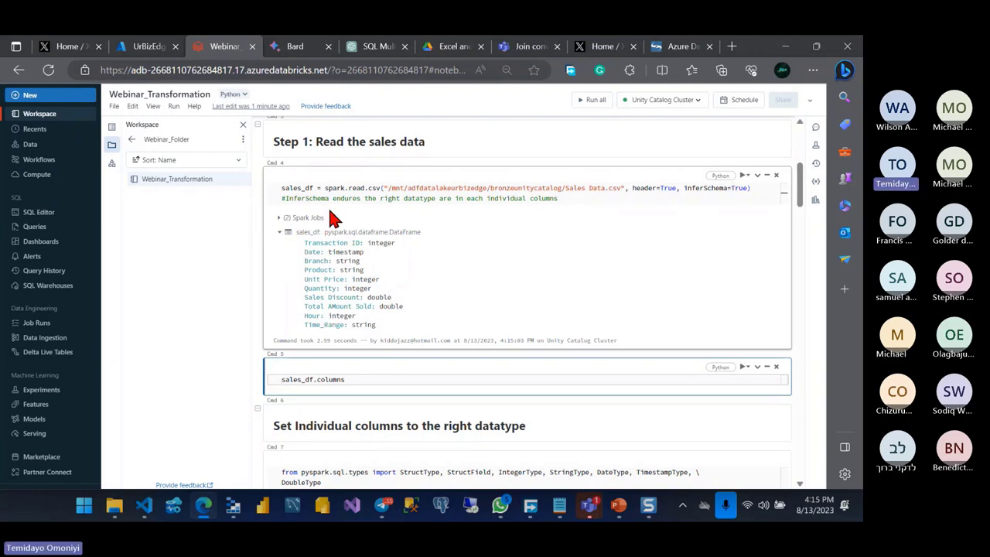
left_click(280, 233)
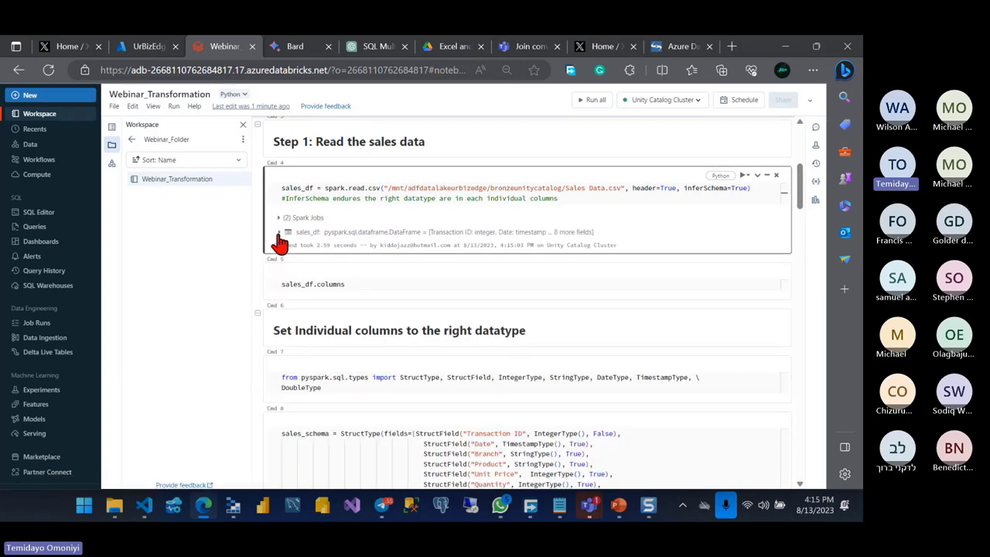
left_click(279, 234)
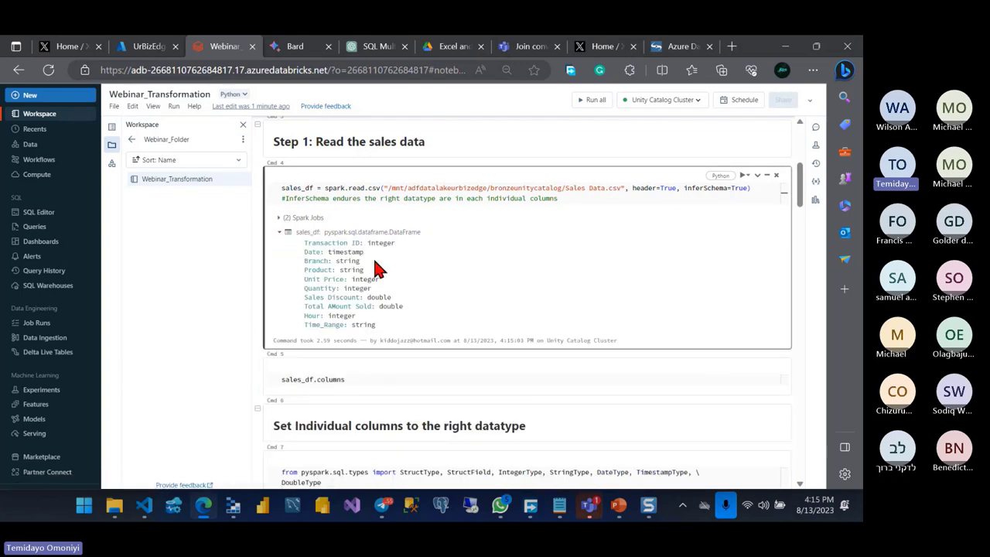
scroll(378, 268, "down", 1)
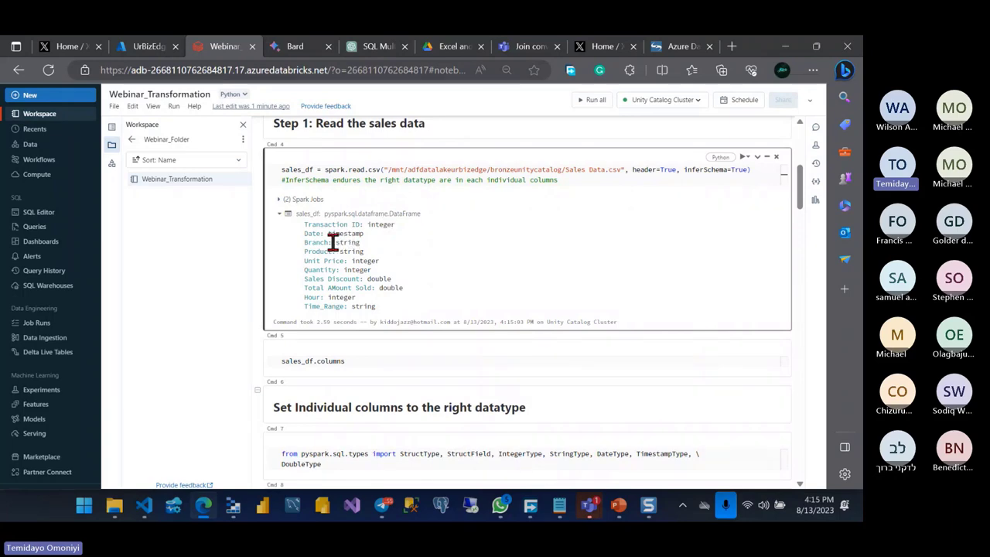
scroll(355, 275, "down", 1)
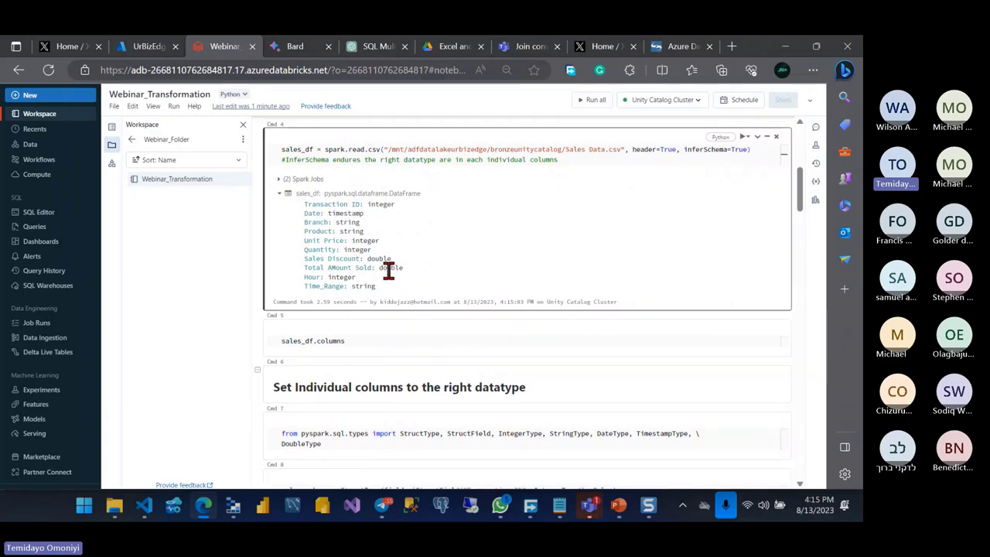
scroll(402, 282, "down", 1)
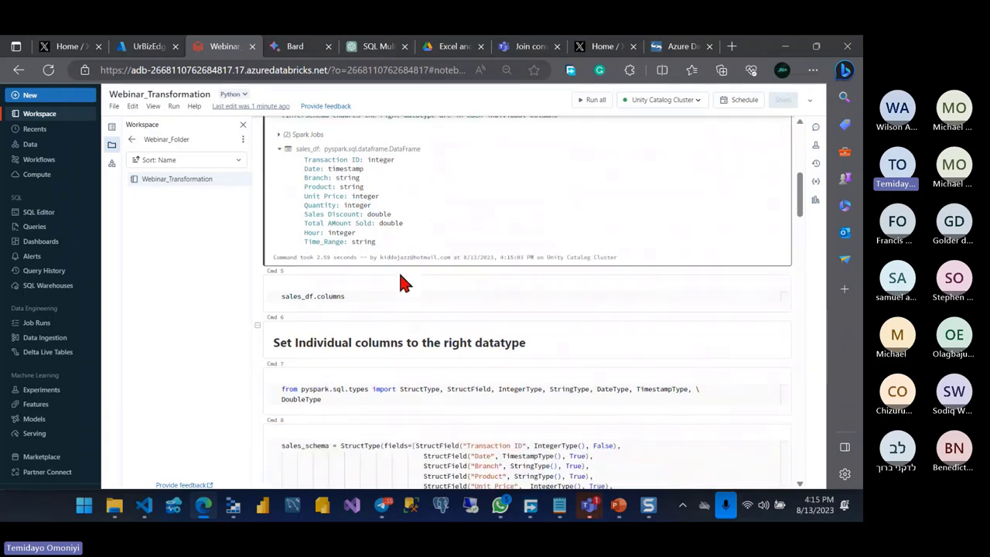
scroll(352, 224, "up", 3)
scroll(352, 224, "up", 1)
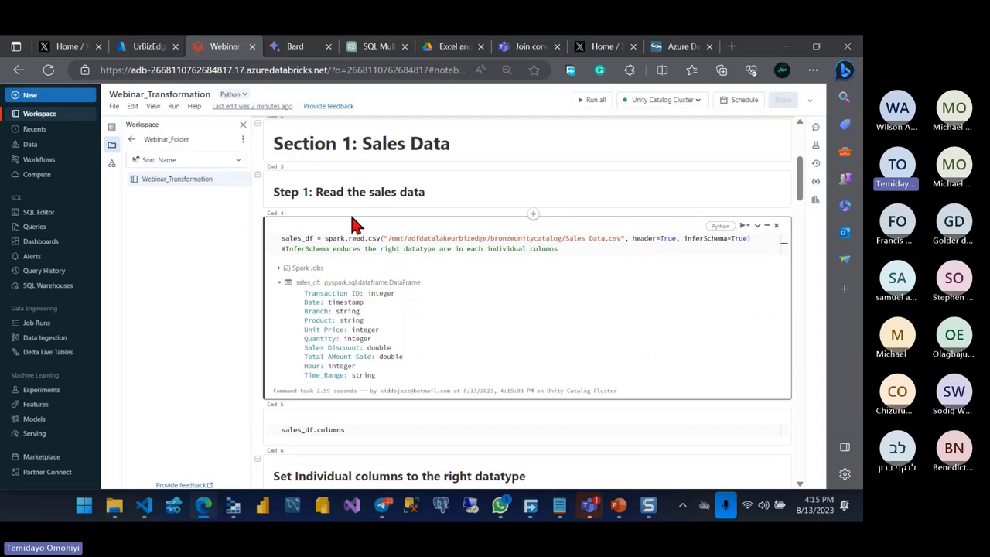
scroll(352, 221, "down", 1)
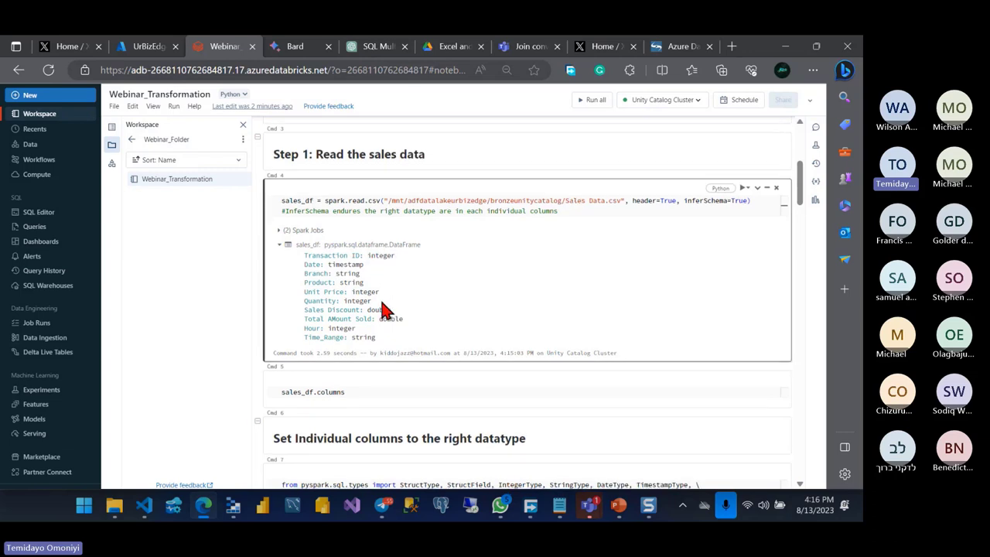
scroll(381, 309, "down", 1)
scroll(384, 309, "down", 2)
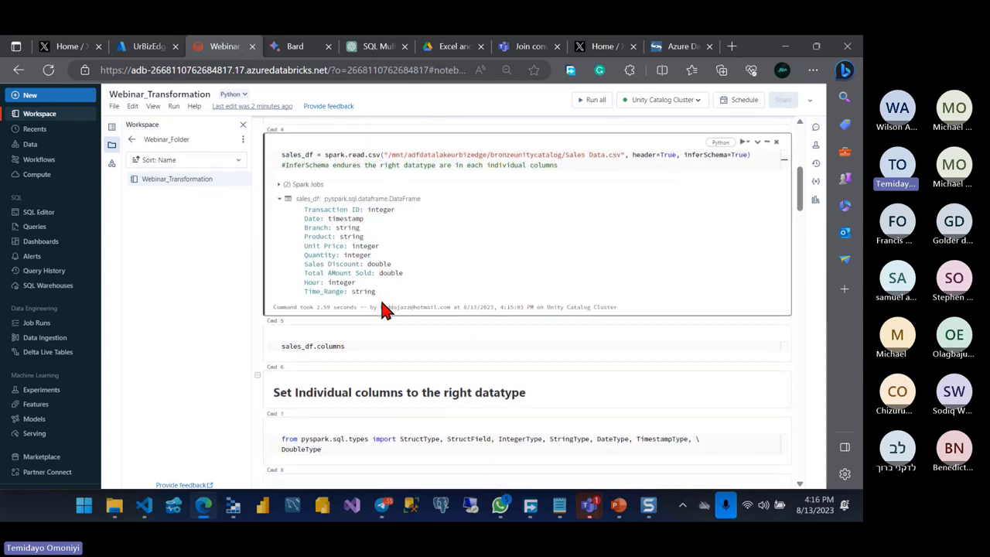
scroll(386, 309, "down", 1)
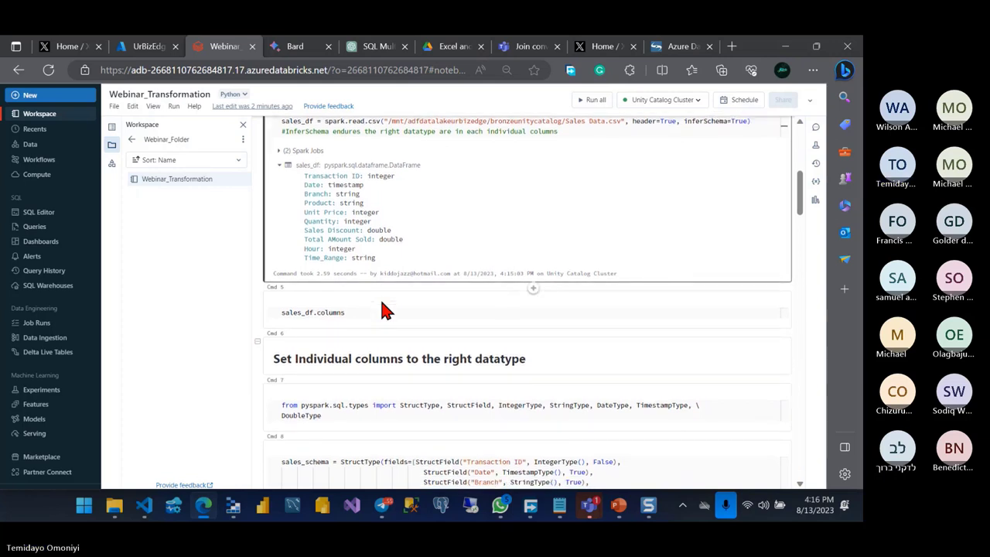
Step: Run the cell importing the Spark type classes from pyspark.sql.types
scroll(381, 309, "down", 3)
left_click(325, 352)
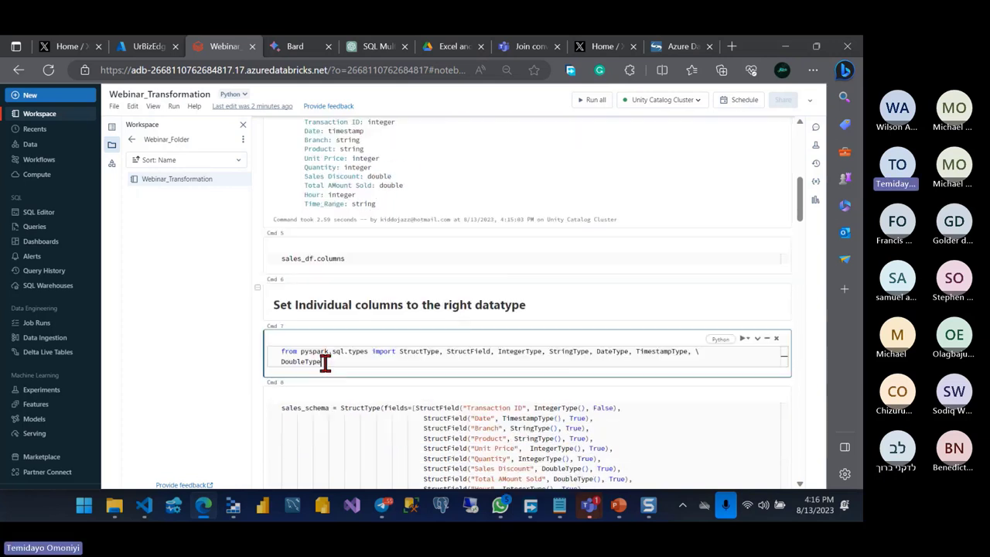
scroll(292, 344, "down", 1)
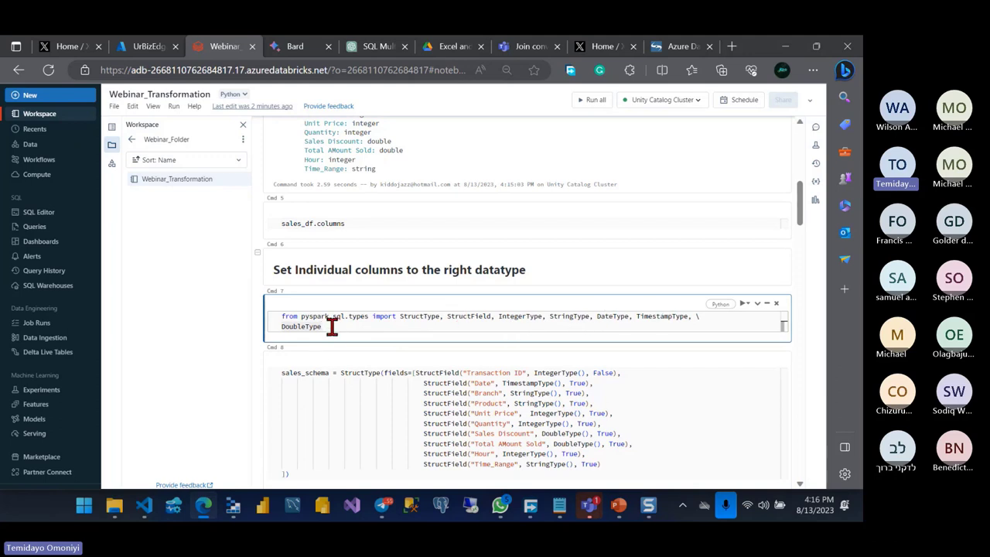
key("shift+Return")
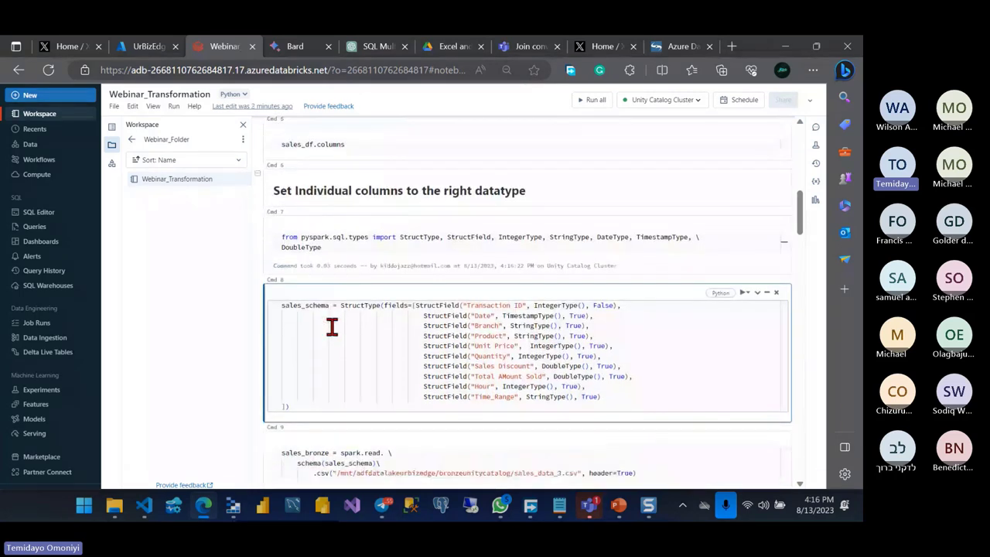
Step: Run the sales_schema cell defining ten typed StructFields, from Transaction ID to Time_Range
scroll(332, 326, "down", 1)
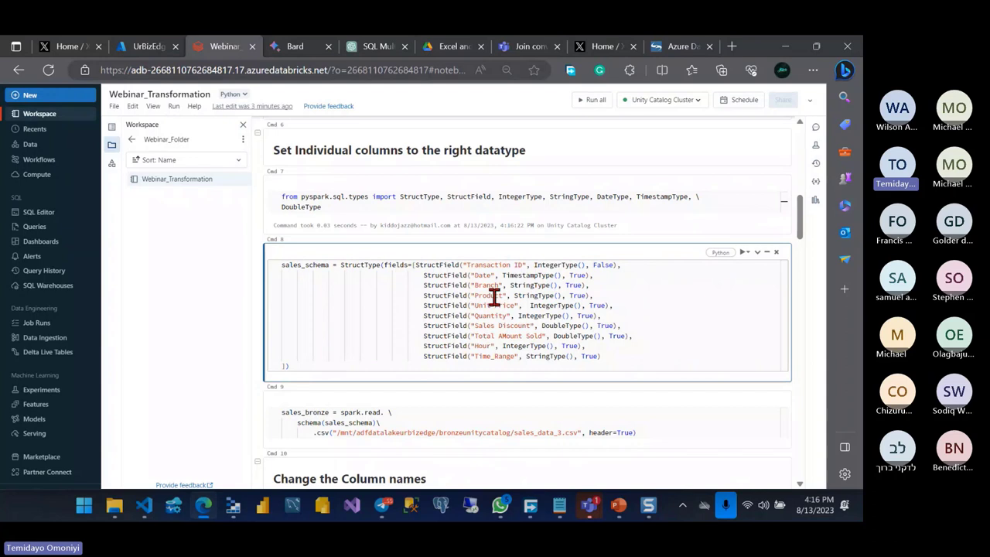
left_click(364, 365)
key("shift+Return")
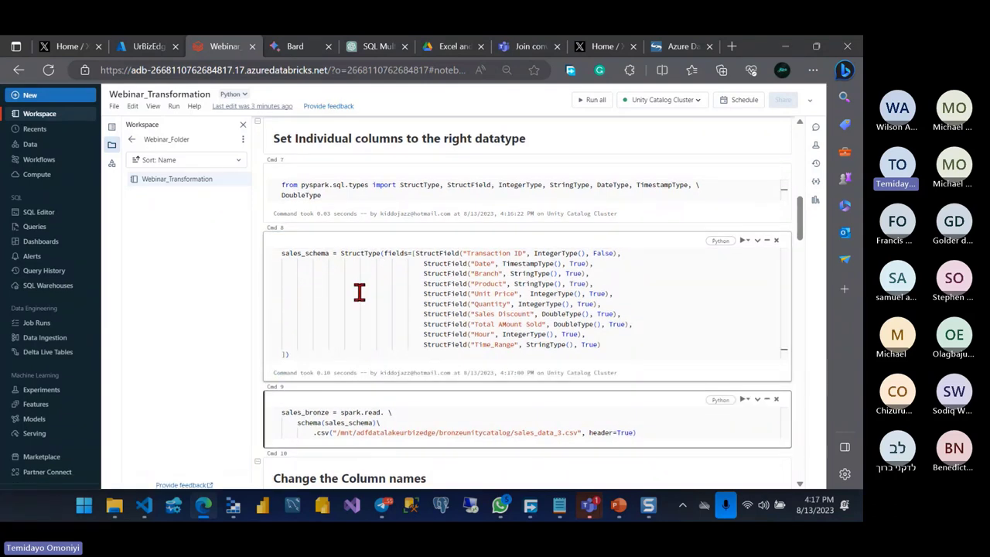
scroll(371, 291, "down", 1)
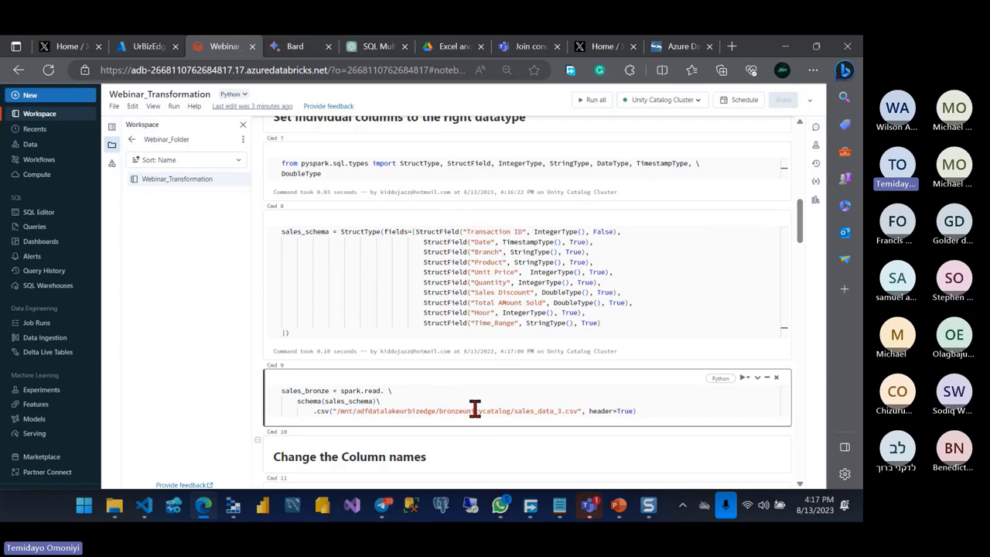
scroll(474, 409, "down", 1)
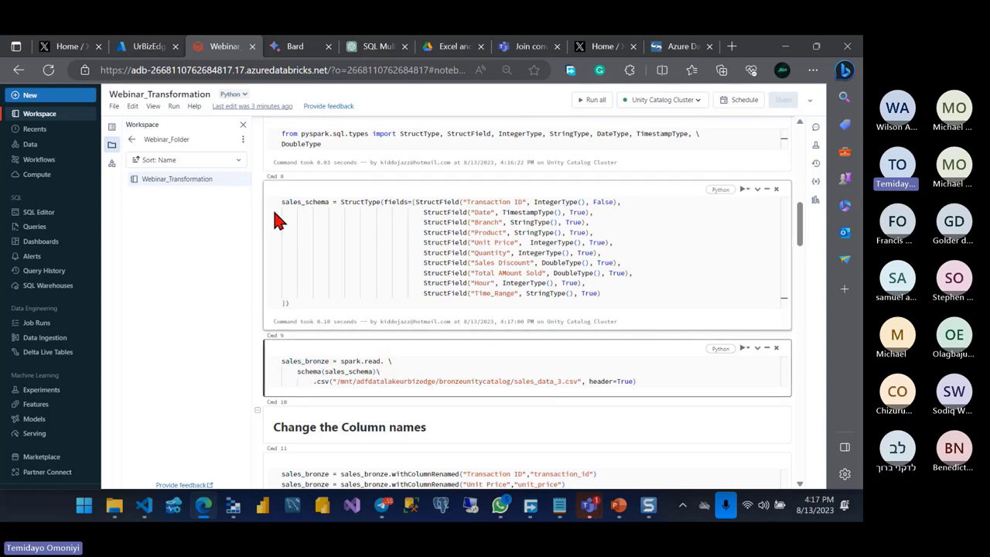
mouse_move(528, 279)
left_click_drag(602, 293, 289, 214)
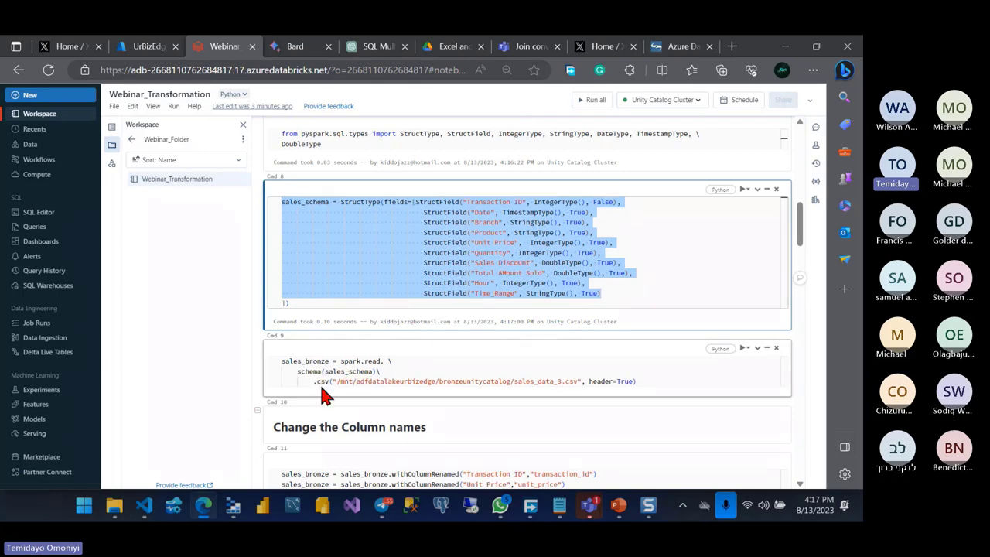
scroll(323, 384, "up", 1)
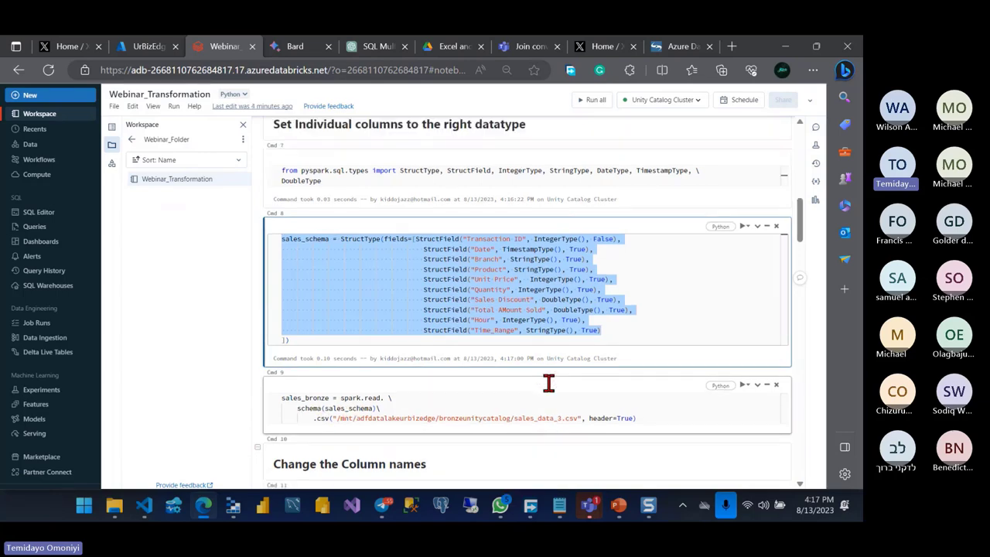
scroll(548, 383, "up", 3)
scroll(548, 382, "up", 4)
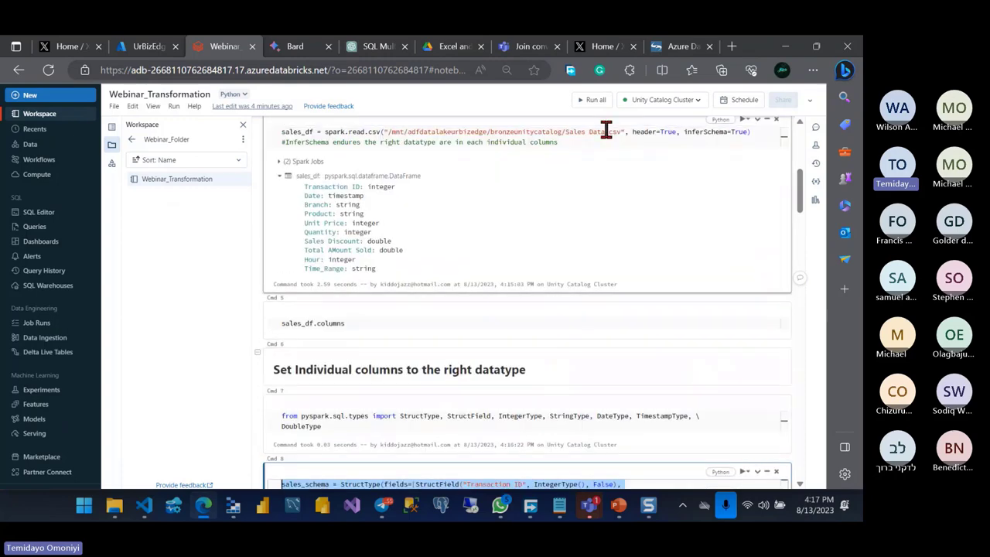
Step: Replace sales_data_3 with 'Sales Data' in the sales_bronze read path
left_click_drag(606, 130, 566, 135)
key("ctrl+c")
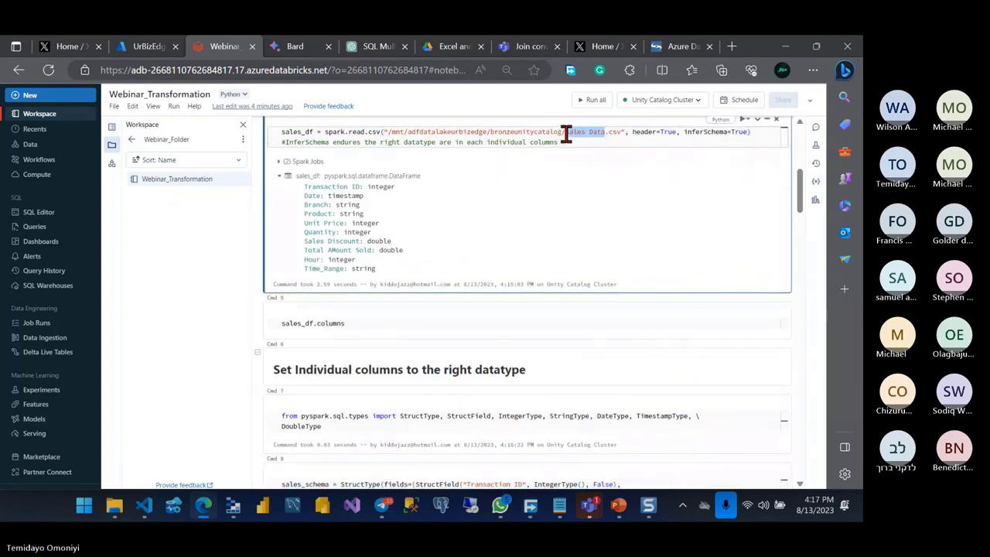
scroll(596, 287, "down", 1)
scroll(608, 293, "down", 4)
scroll(579, 380, "down", 2)
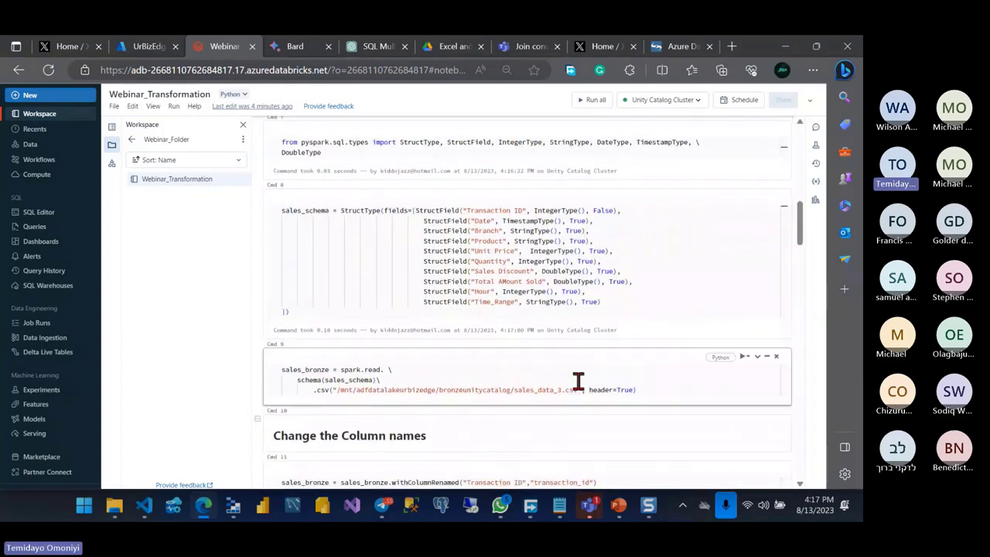
double_click(513, 389)
key("ctrl+v")
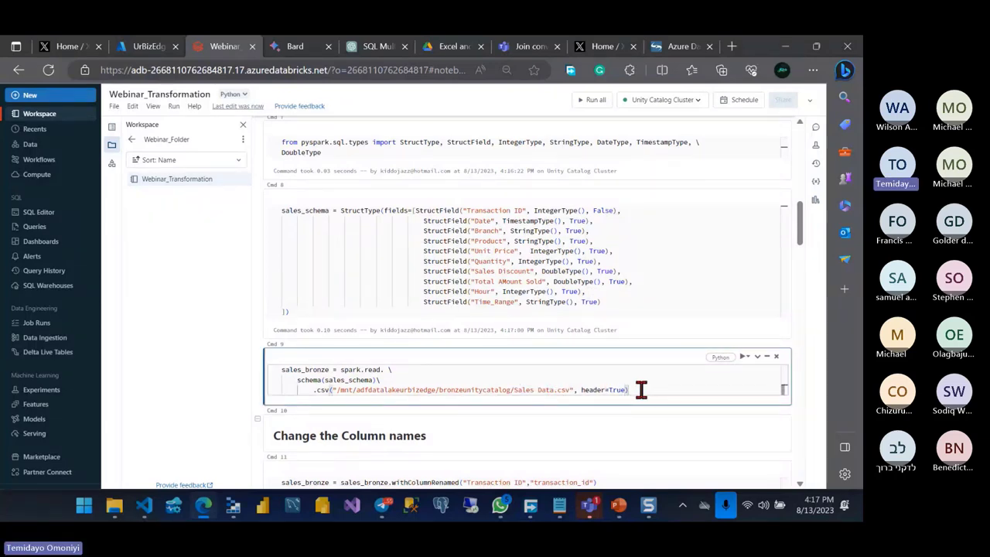
Step: Run the sales_bronze read and expand its schema, showing Date as timestamp and Unit Price as integer
key("shift+Return")
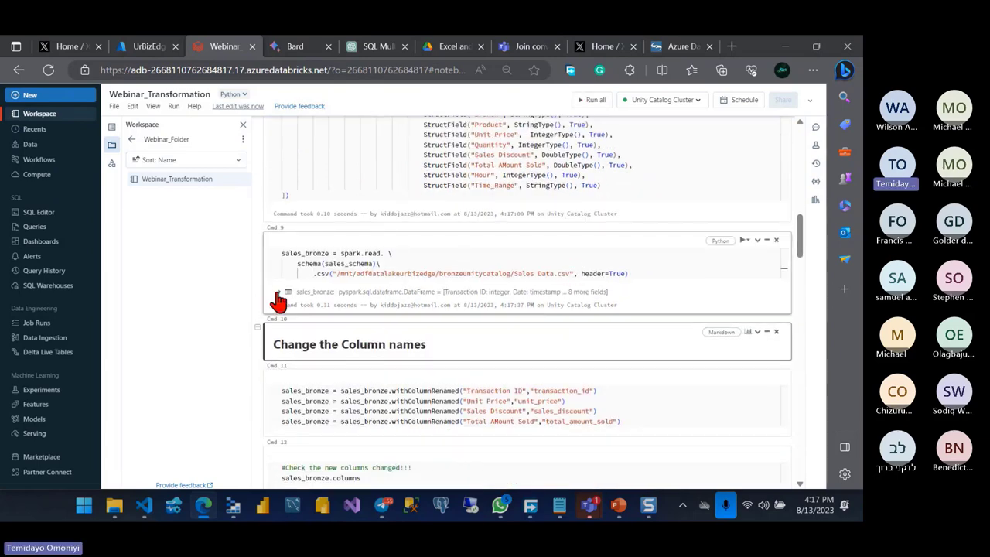
left_click(278, 292)
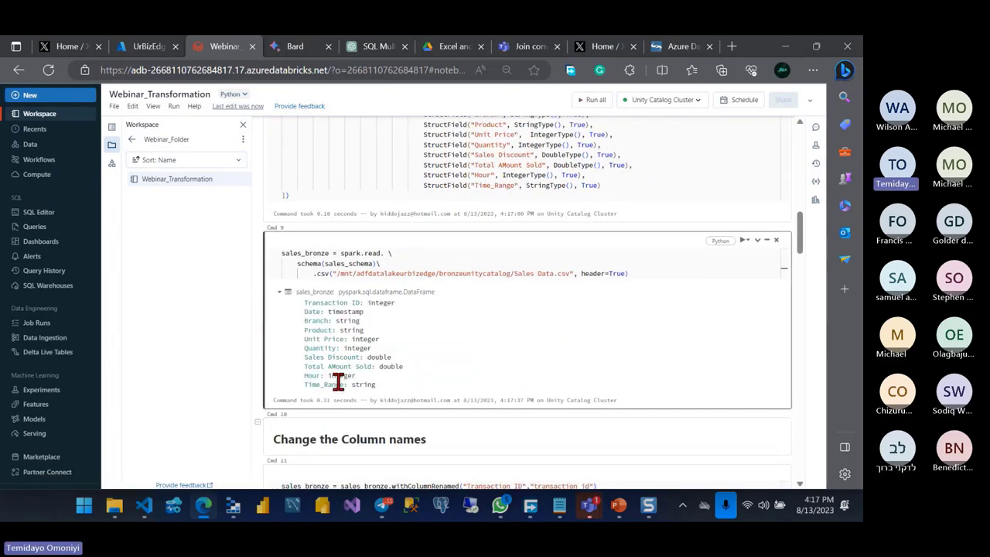
scroll(338, 382, "down", 1)
scroll(338, 381, "down", 2)
scroll(338, 382, "down", 2)
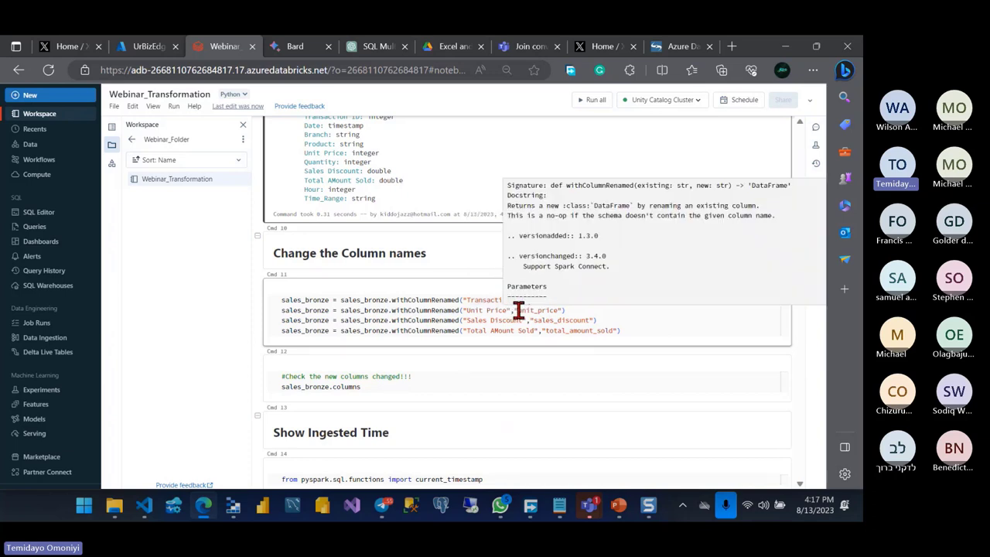
Step: Rename columns to transaction_id, unit_price, sales_discount and total_amount_sold
left_click_drag(516, 310, 592, 319)
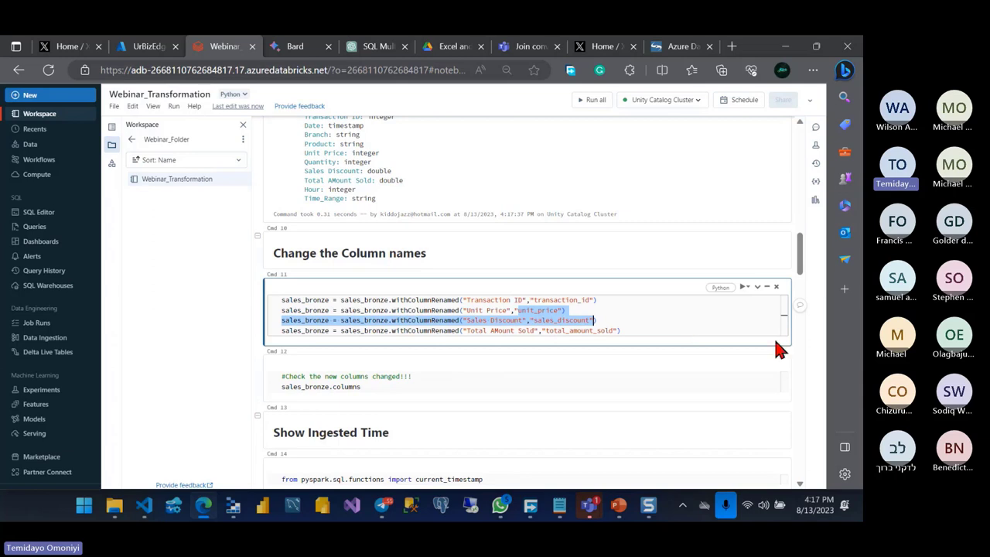
left_click(645, 328)
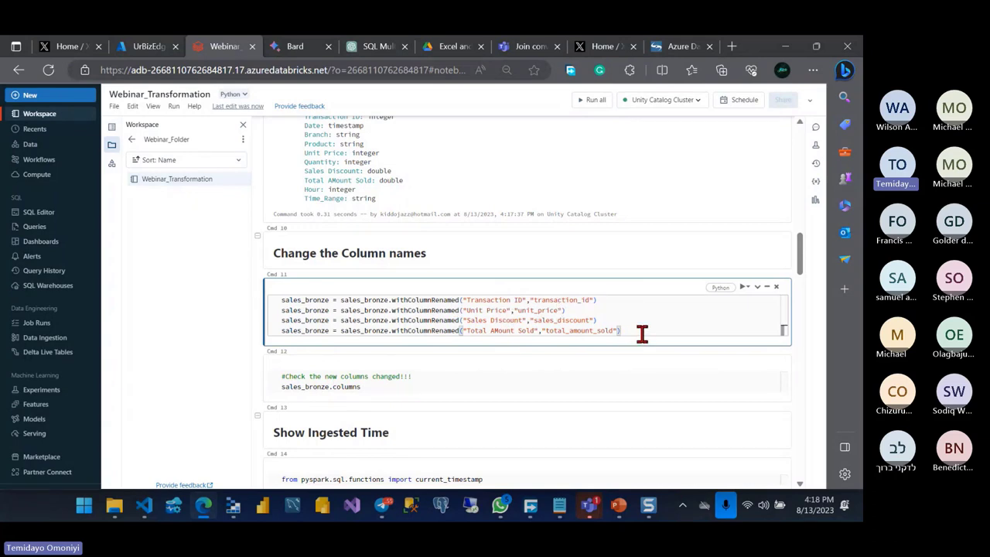
key("shift+Return")
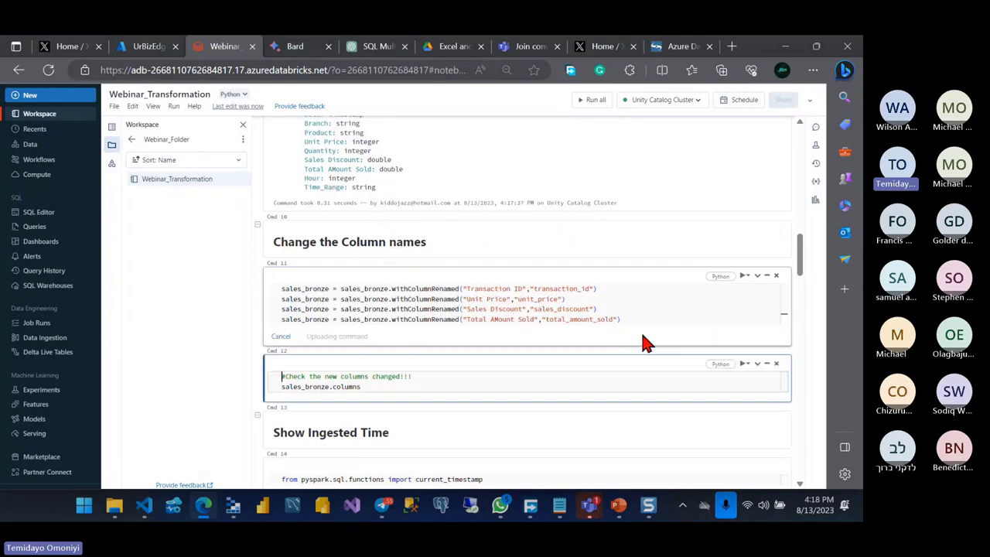
Step: List the sales_bronze columns to confirm the new snake_case names
scroll(464, 344, "down", 1)
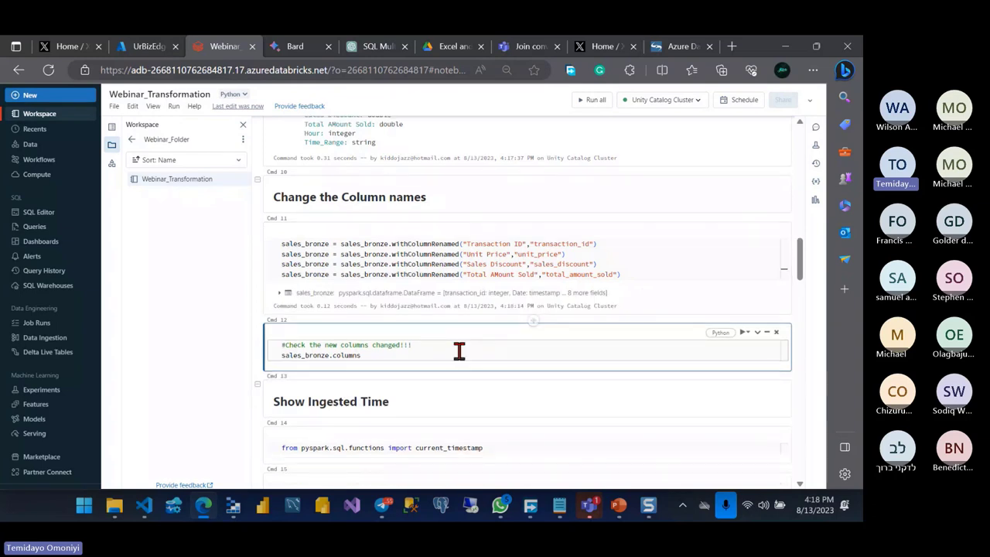
left_click(363, 345)
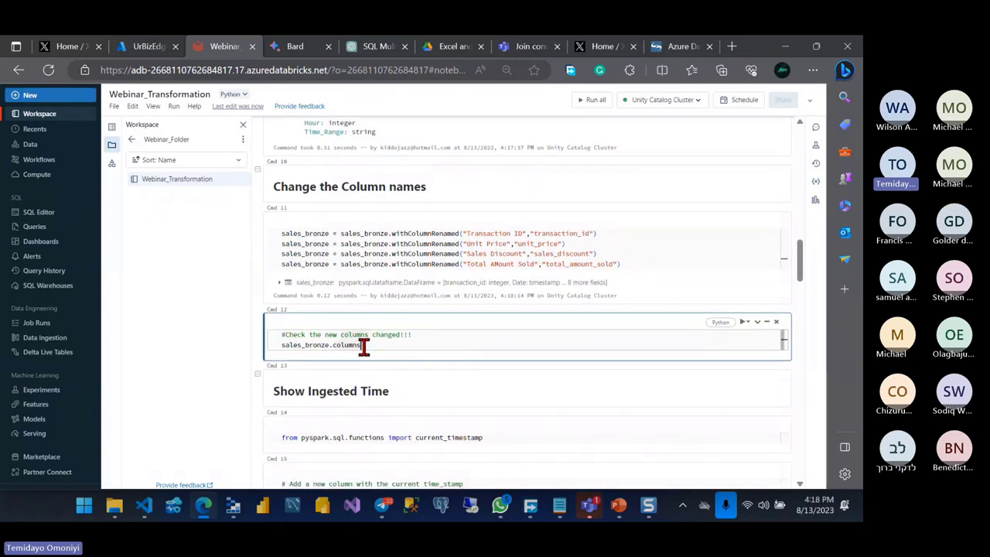
key("shift+Return")
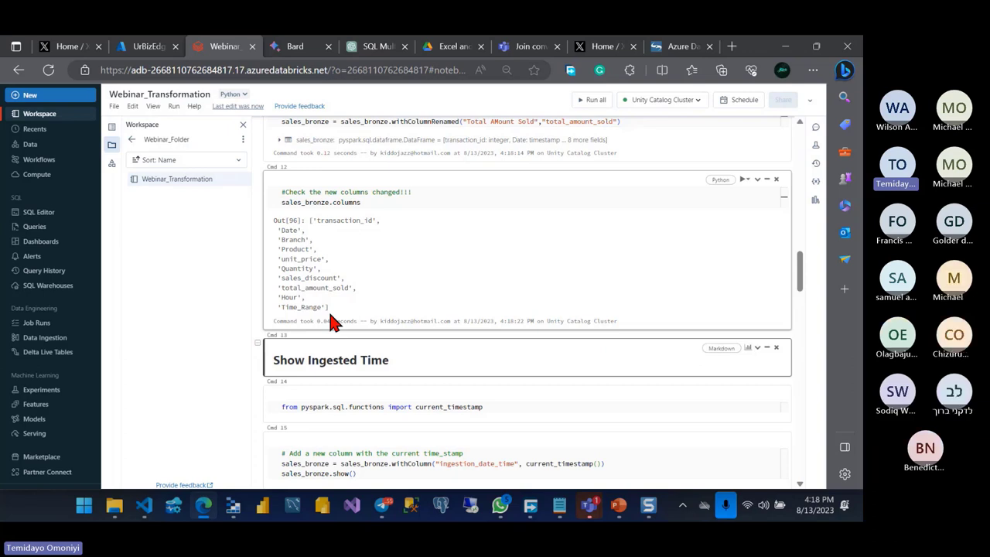
Step: Run the 'Show Ingested Time' cell importing current_timestamp from pyspark.sql.functions
scroll(329, 315, "down", 1)
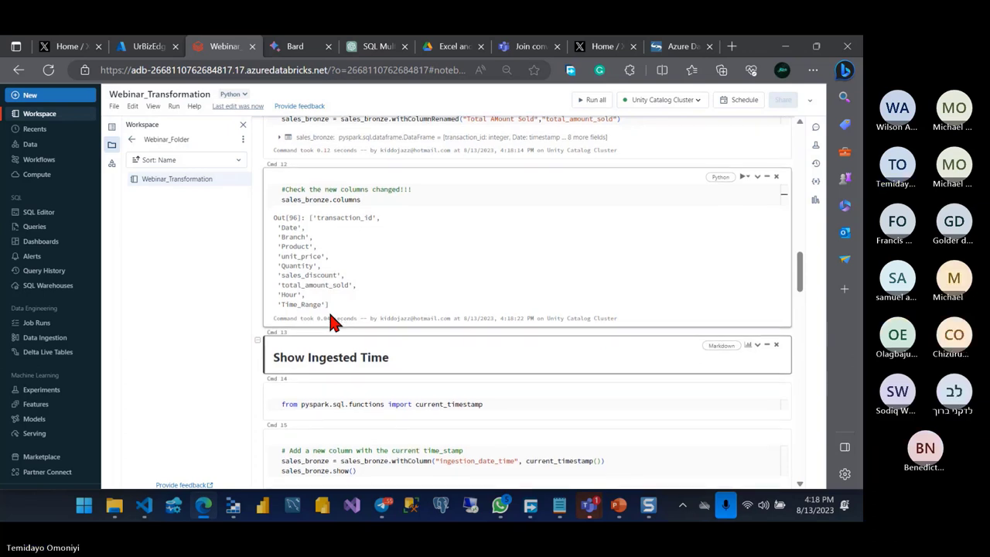
scroll(329, 322, "down", 1)
scroll(331, 320, "down", 1)
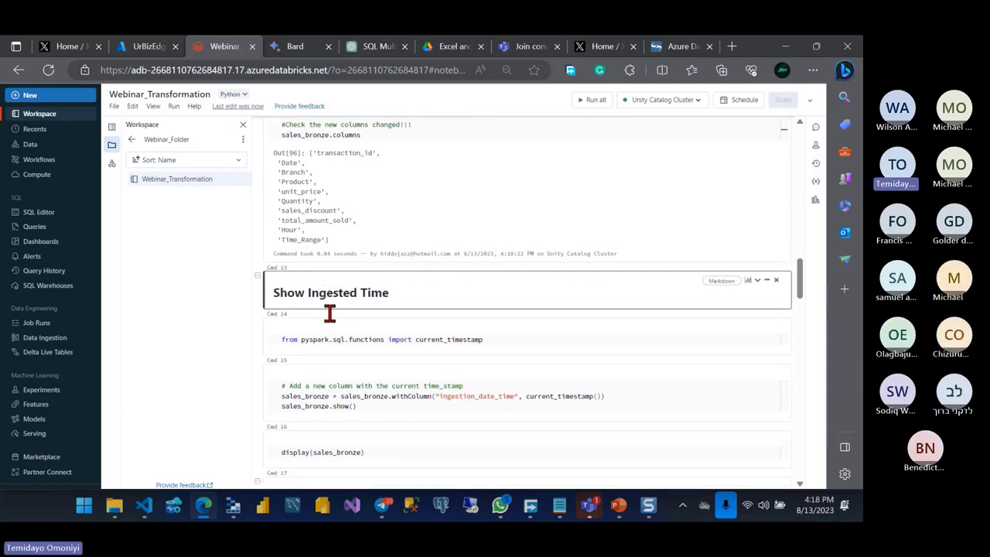
scroll(330, 312, "down", 1)
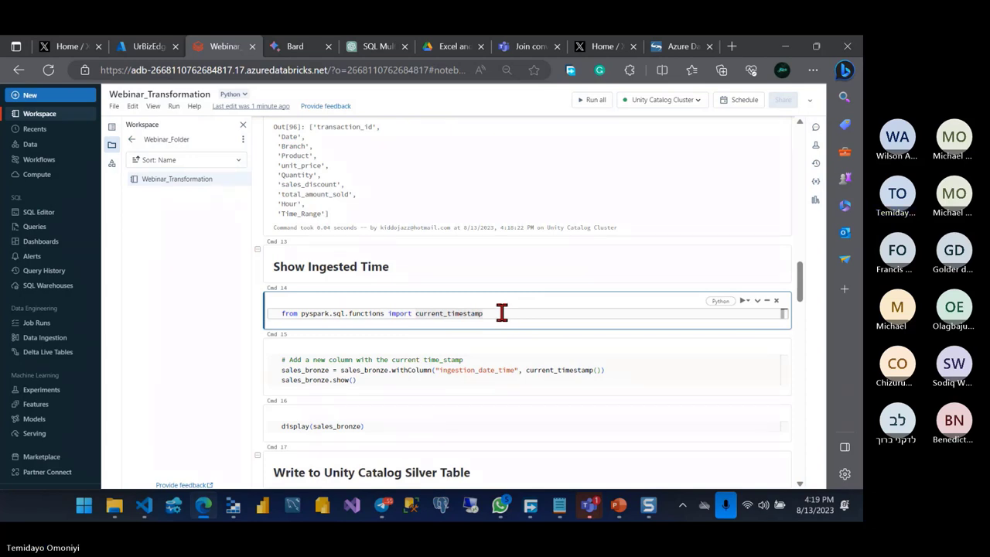
key("shift+Return")
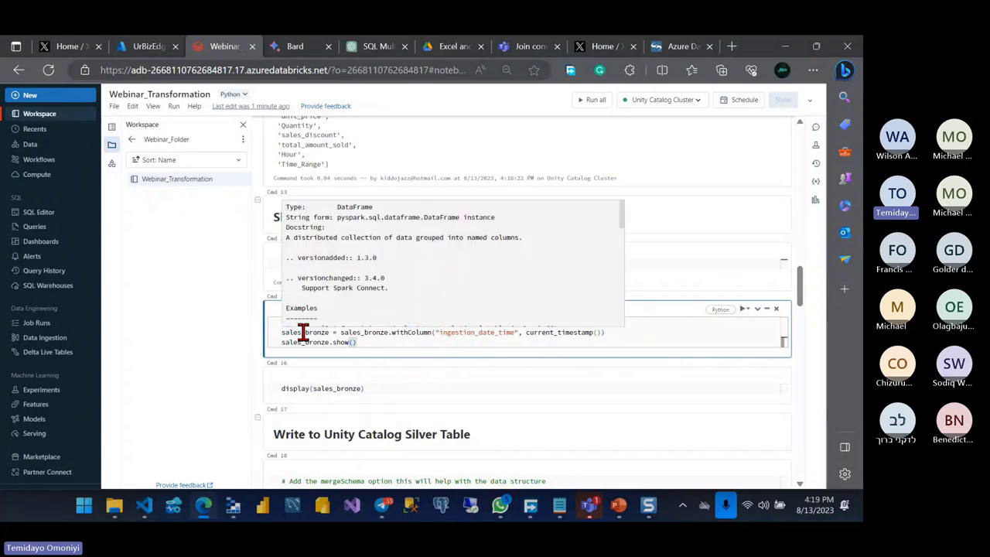
Step: Add the ingestion_date_time column to sales_bronze and display the table
key("shift+Return")
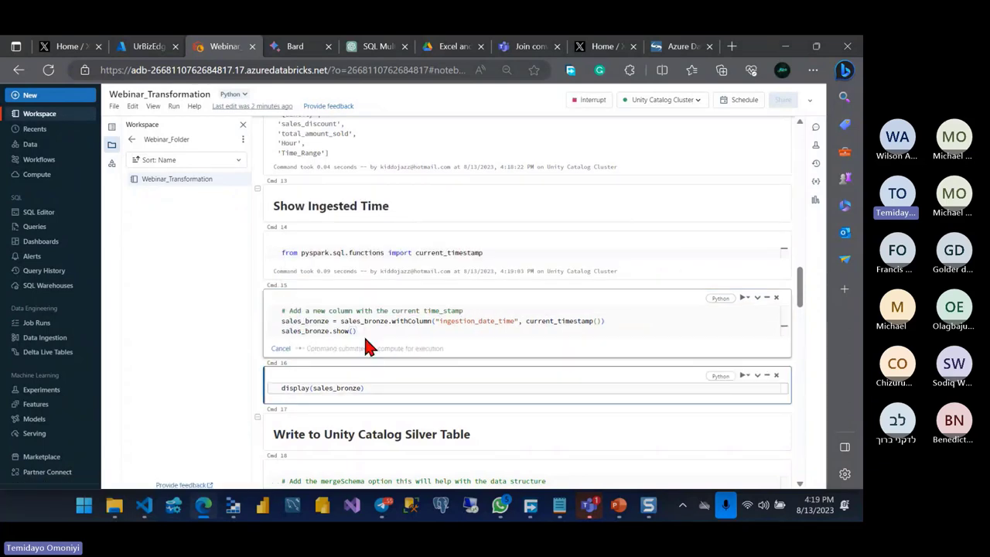
left_click(380, 389)
key("shift+Return")
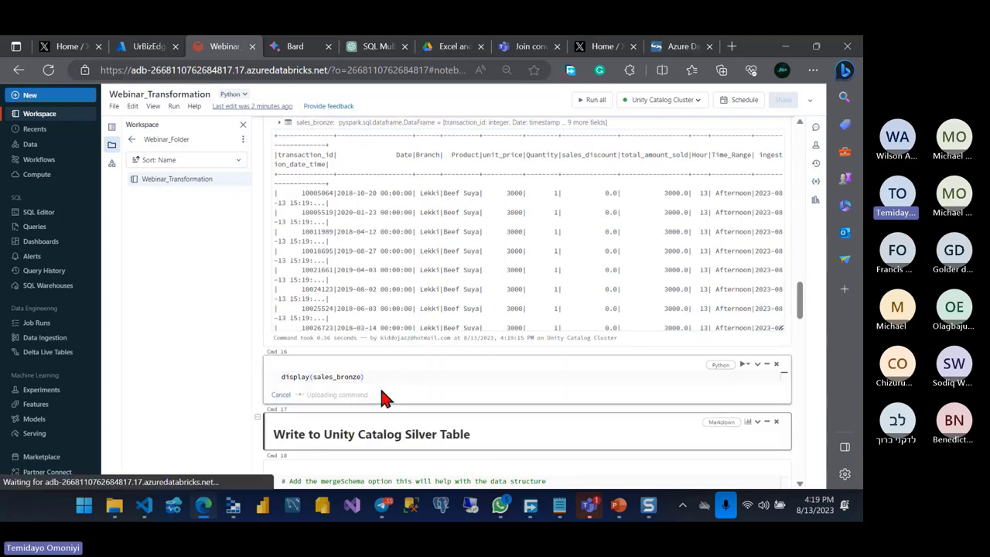
Step: Scroll through the displayed sales_bronze rows to inspect the ingestion_date_time values
scroll(380, 389, "down", 1)
scroll(358, 349, "down", 2)
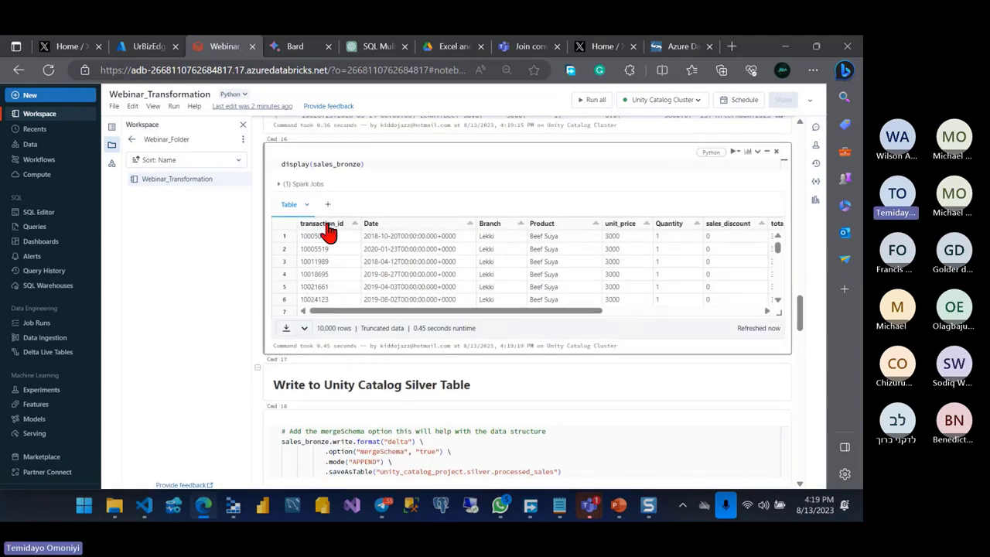
mouse_move(321, 223)
left_click_drag(392, 313, 621, 335)
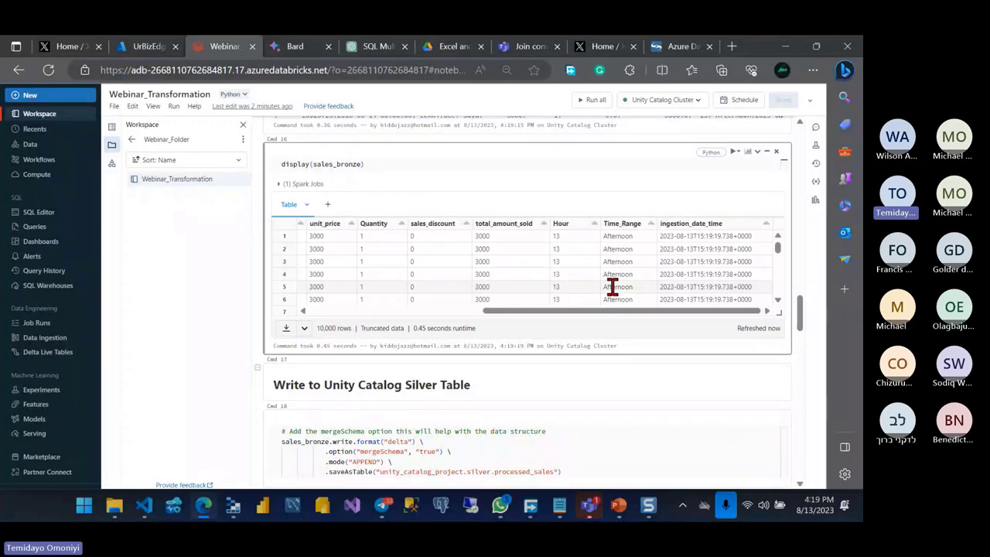
scroll(613, 291, "down", 1)
scroll(613, 292, "down", 2)
scroll(560, 428, "down", 1)
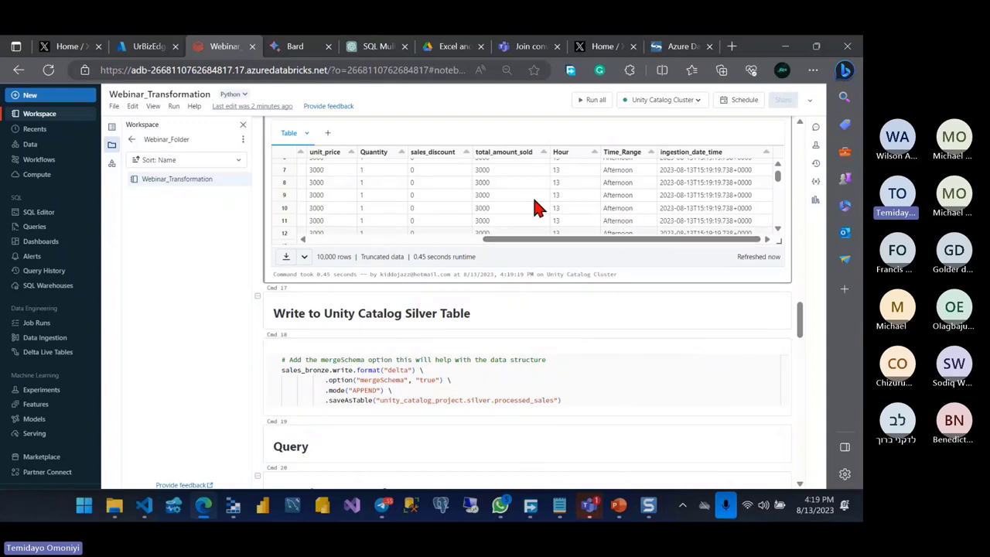
scroll(535, 206, "up", 3)
left_click_drag(567, 242, 475, 242)
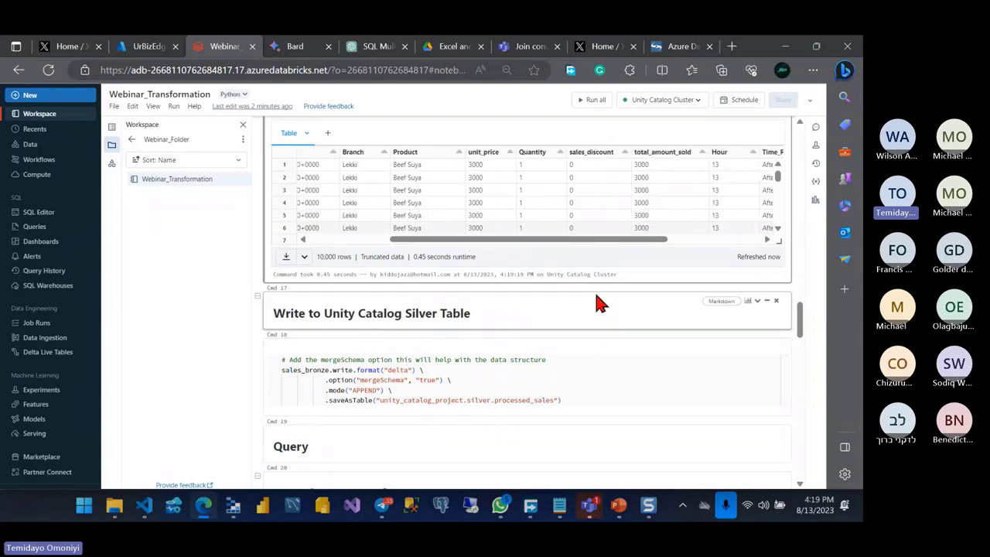
scroll(596, 302, "up", 1)
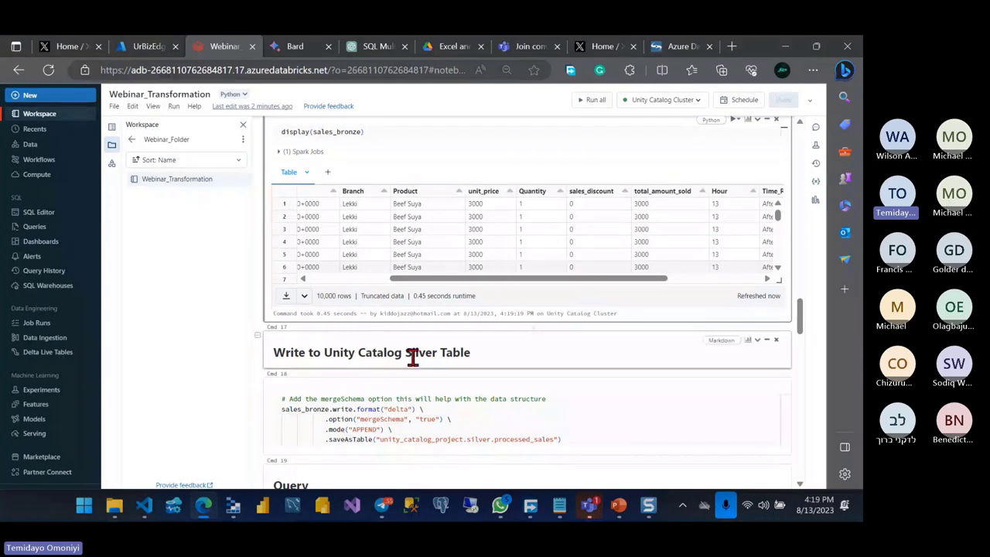
scroll(387, 356, "down", 1)
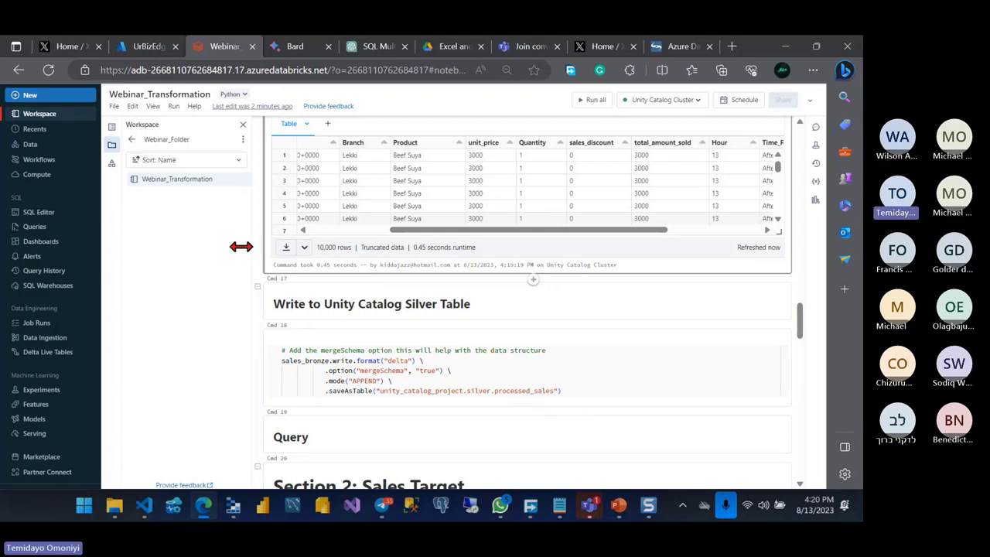
Step: Open the Data (Preview) catalog panel, then switch to the X browser tab
left_click(112, 164)
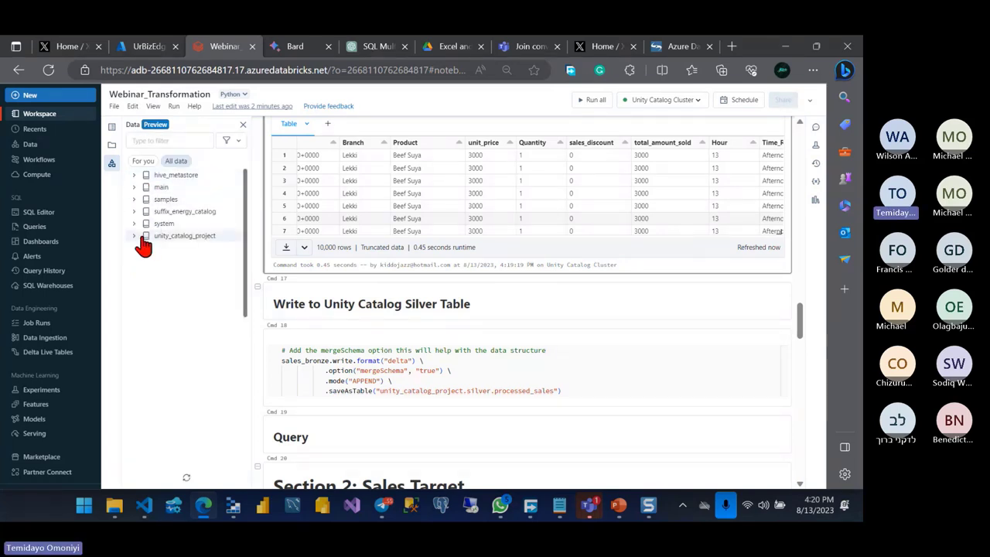
left_click(68, 46)
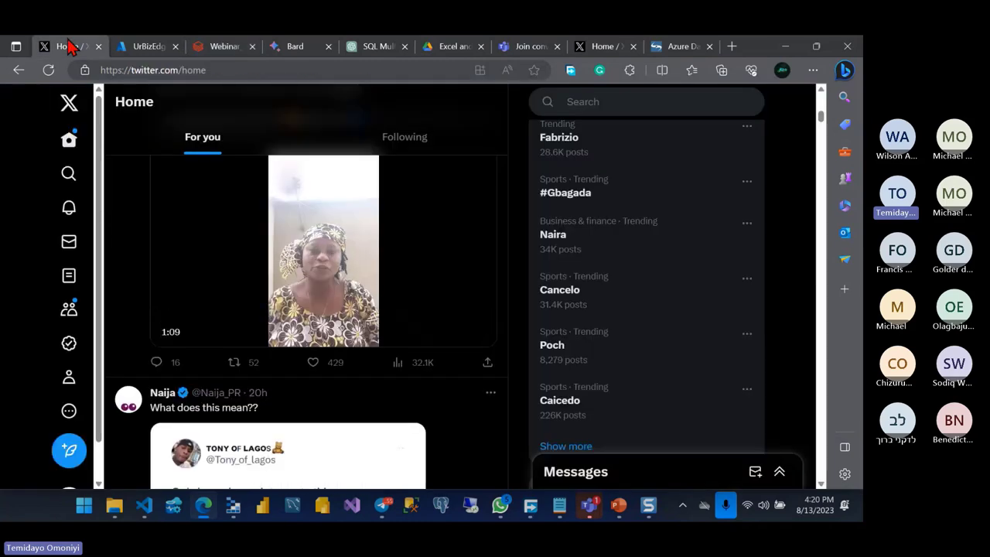
Step: Open Bard under the other Google account at bard.google.com/u/1 and close the extra tab
left_click(142, 69)
type("bard.googl")
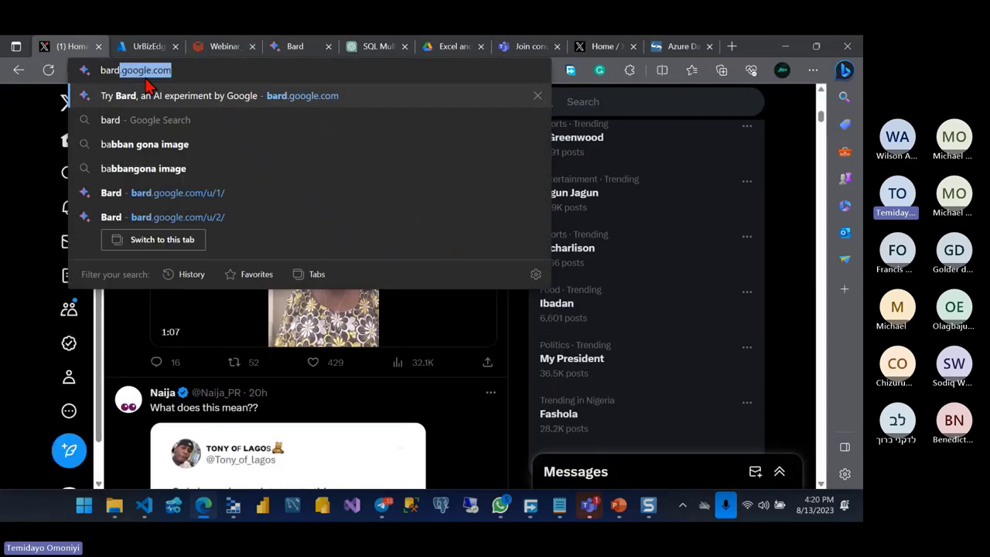
key("Return")
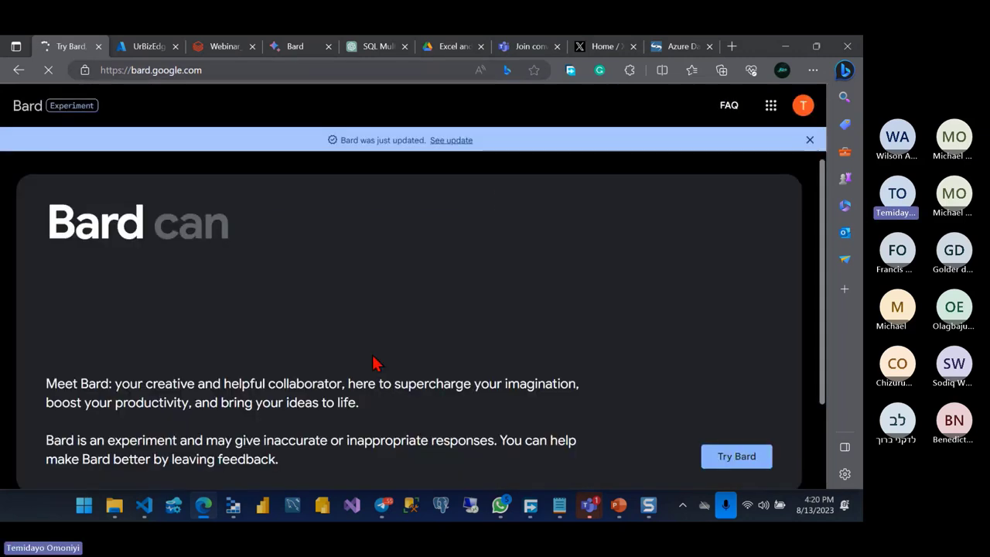
left_click(802, 106)
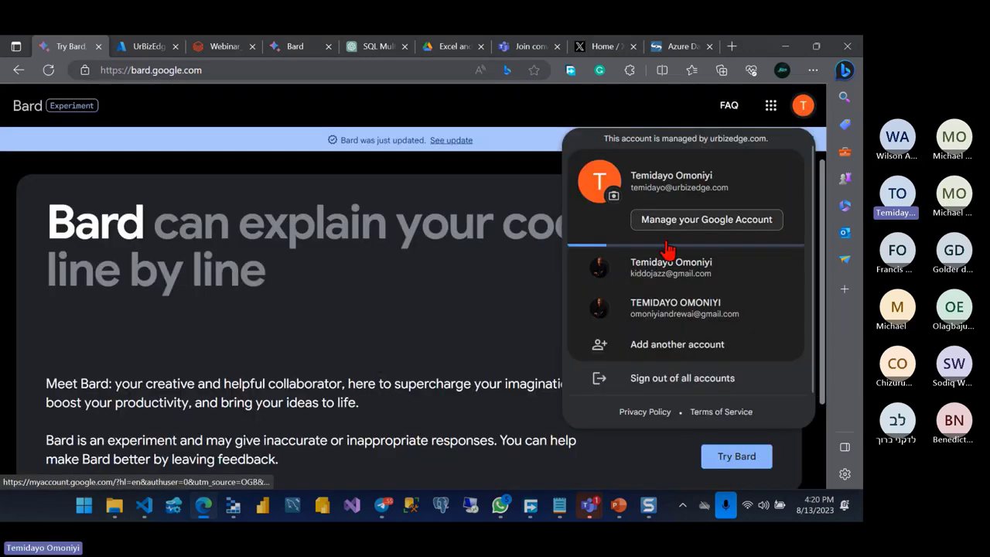
left_click(653, 271)
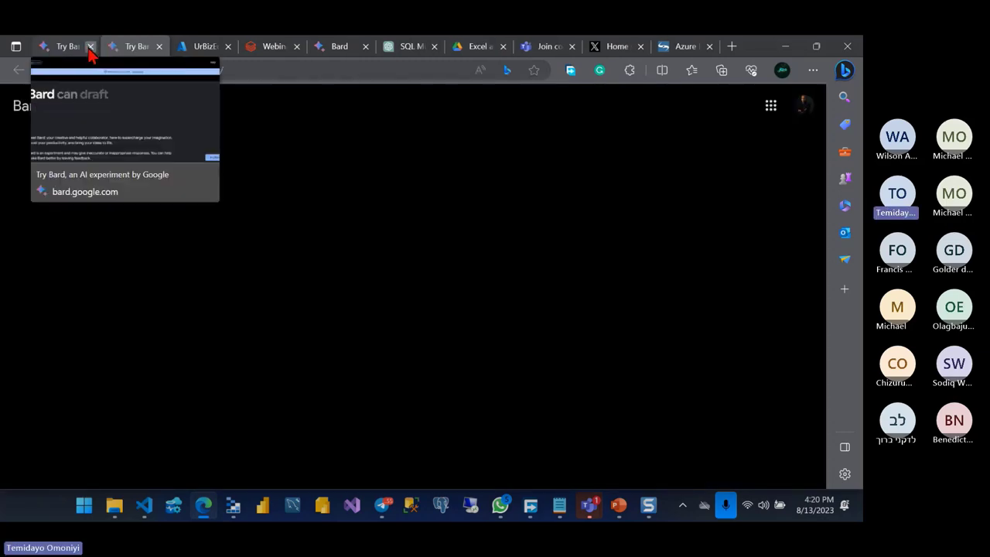
left_click(90, 48)
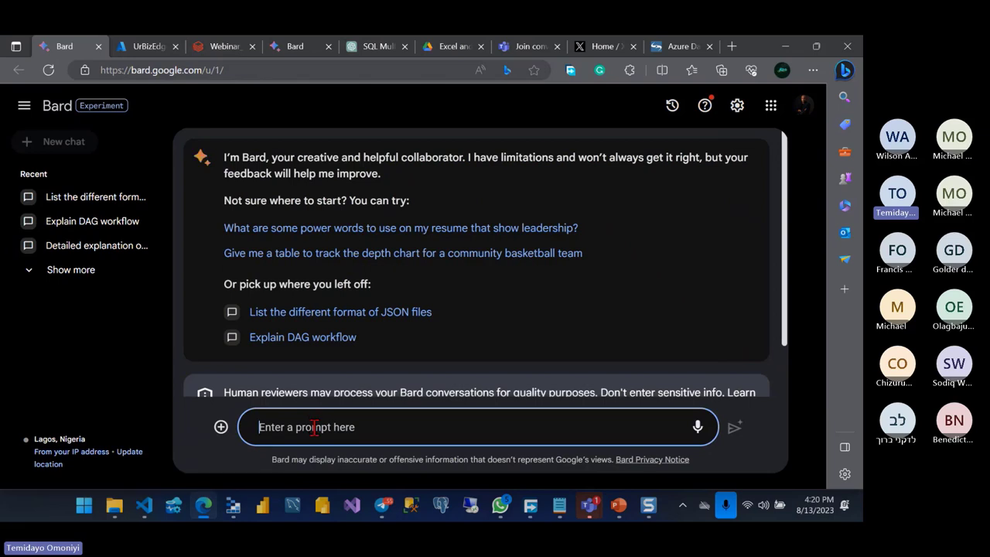
Step: Ask Bard 'What is the difference between unity catalog and Hive metastore in Databricks'
type("What are")
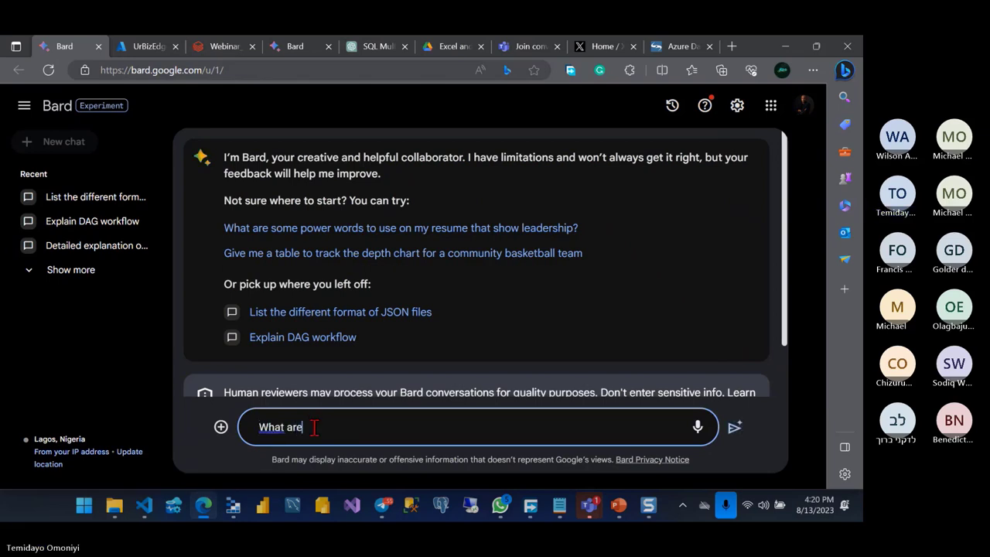
key("BackSpace")
key("BackSpace")
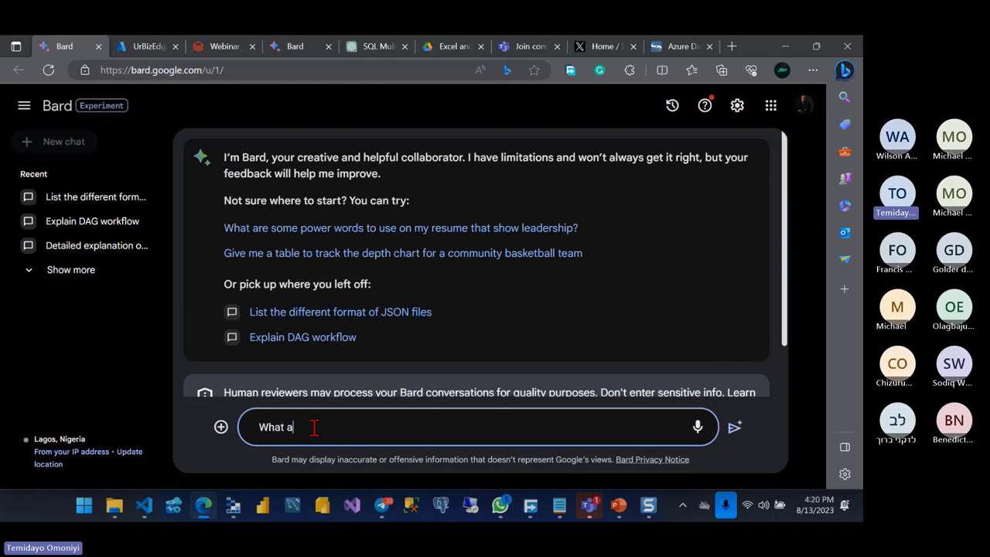
key("BackSpace")
type("is the diff")
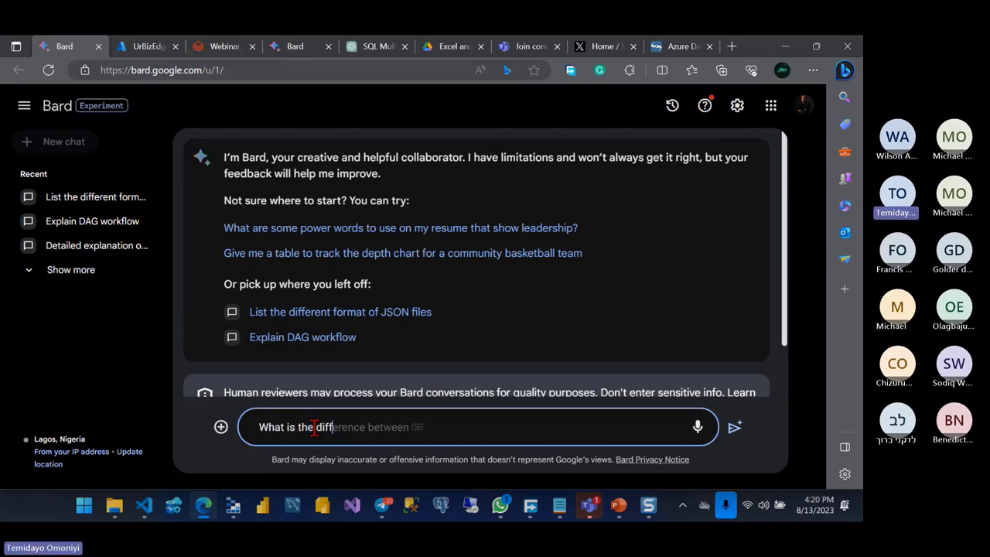
key("Tab")
type("un")
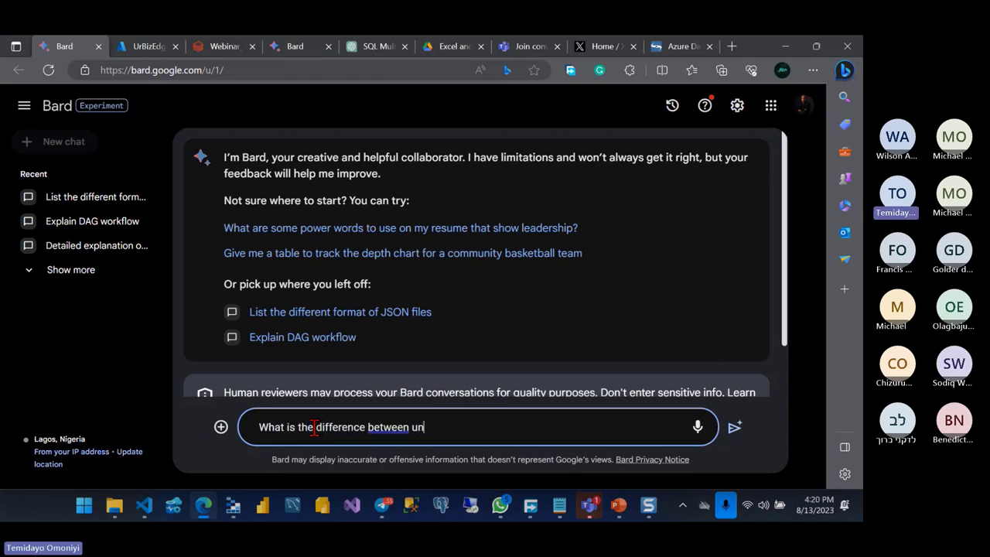
type("ity catalo")
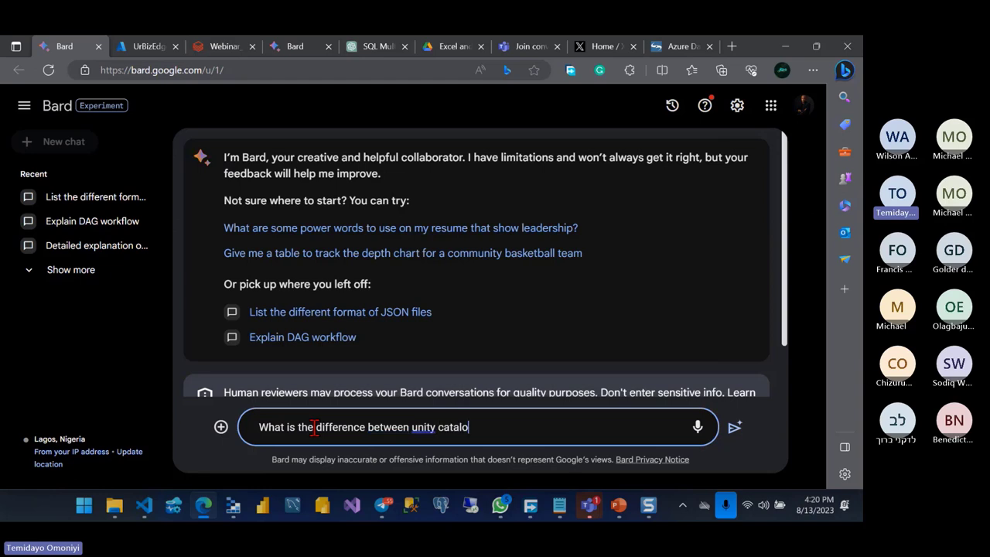
type("g and H")
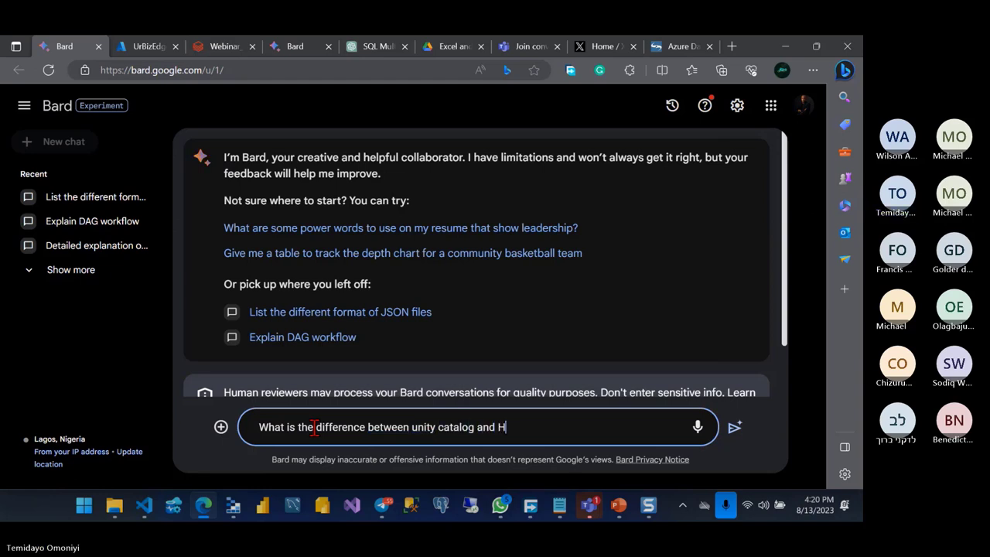
type("ive meta")
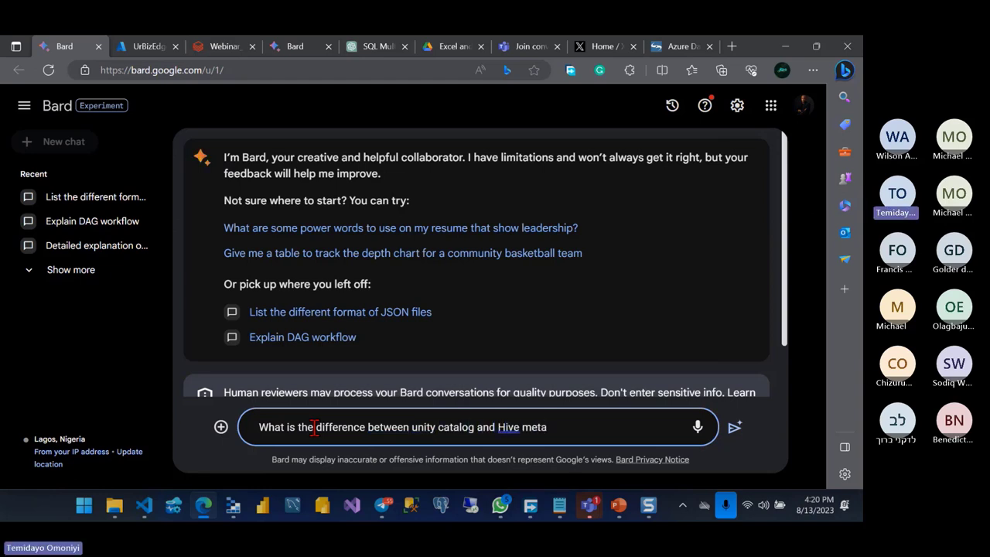
type("store in")
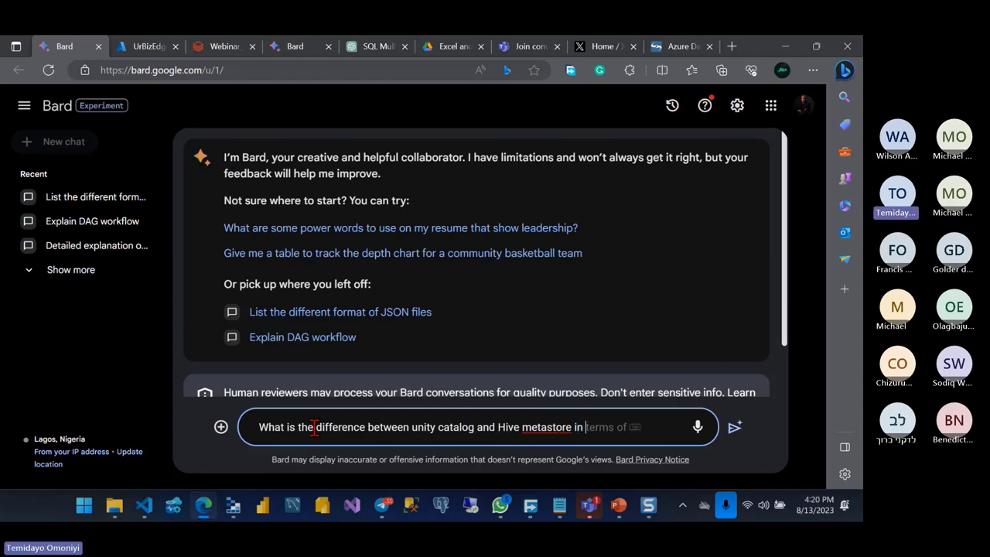
type(" Databrick")
type("s")
key("Return")
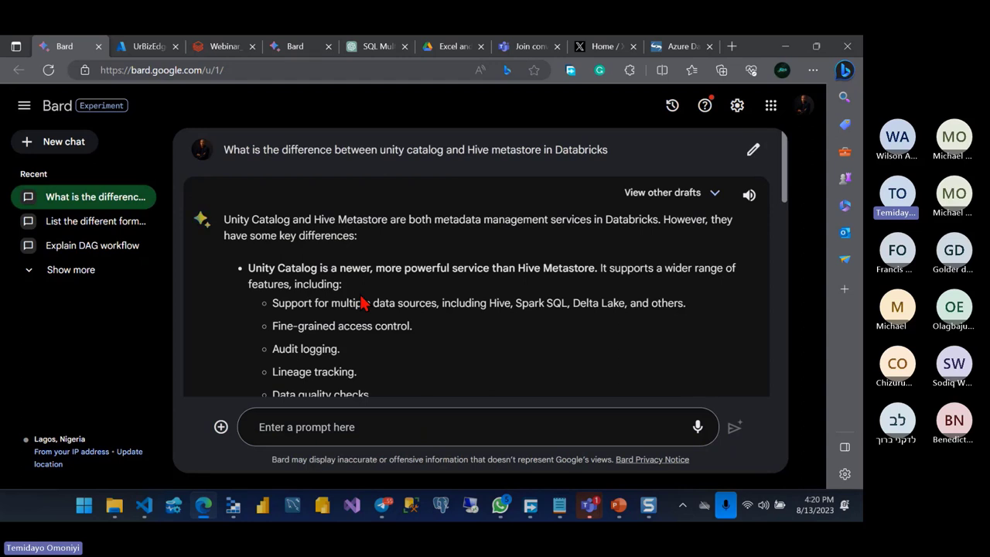
Step: Read Bard's answer down to its comparison table covering access control and lineage tracking
scroll(364, 303, "down", 1)
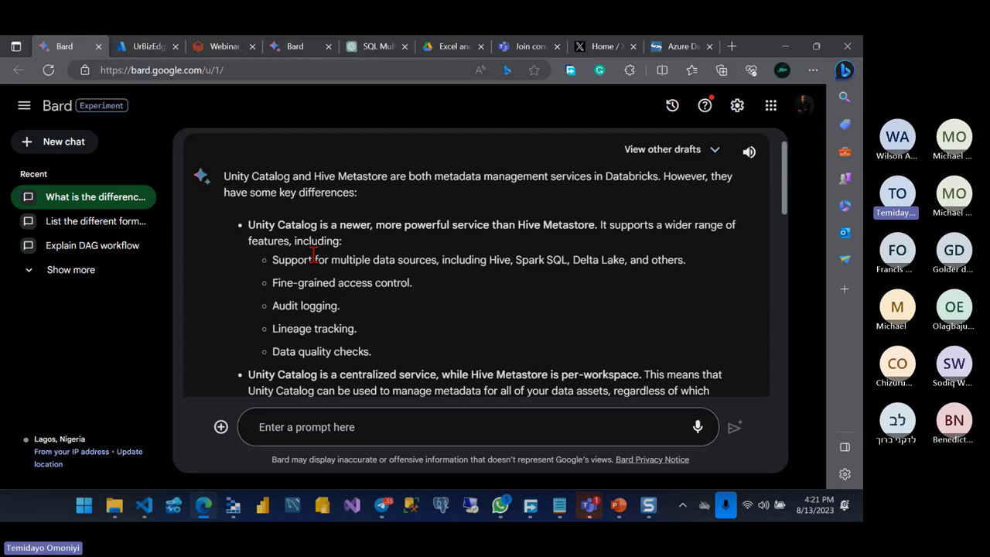
scroll(313, 256, "down", 1)
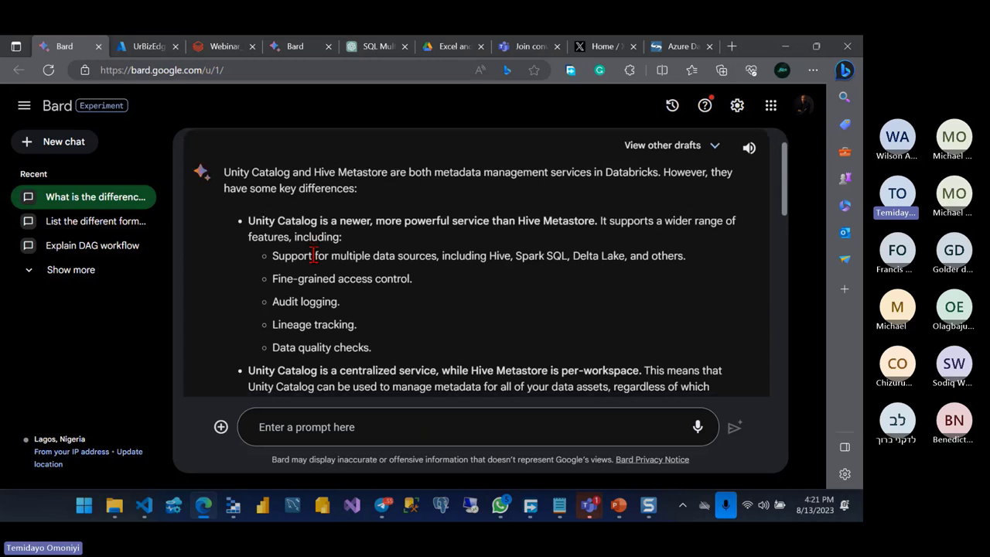
scroll(313, 256, "down", 1)
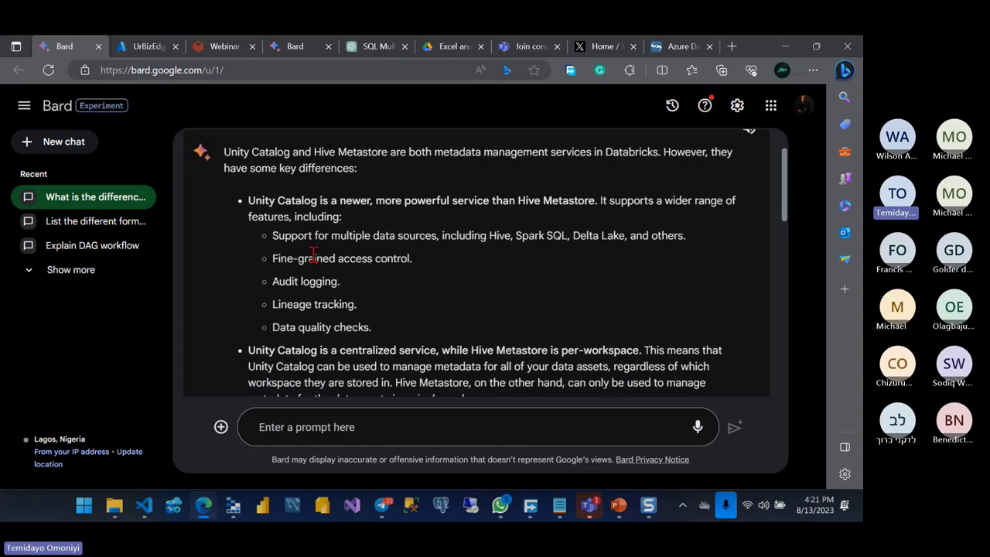
scroll(313, 255, "down", 1)
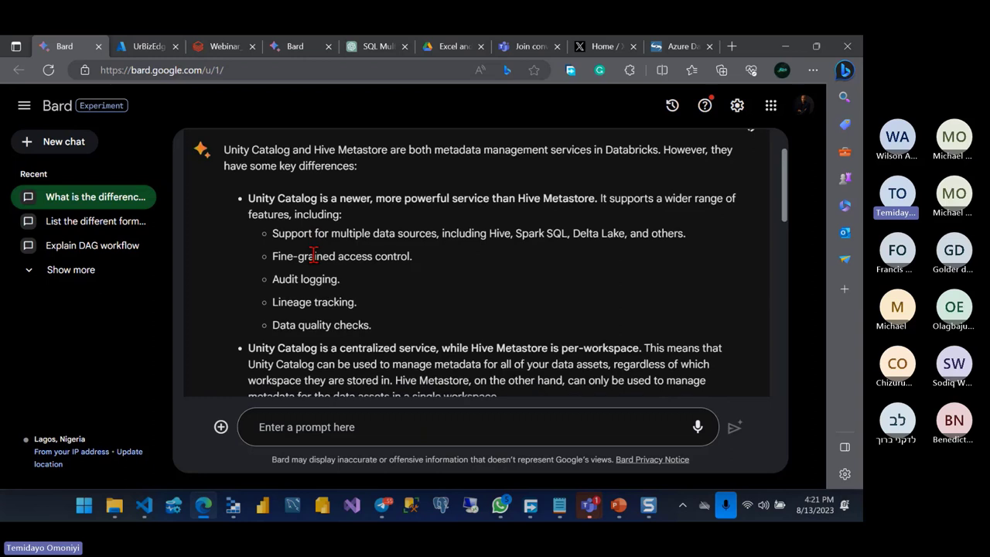
scroll(315, 259, "down", 1)
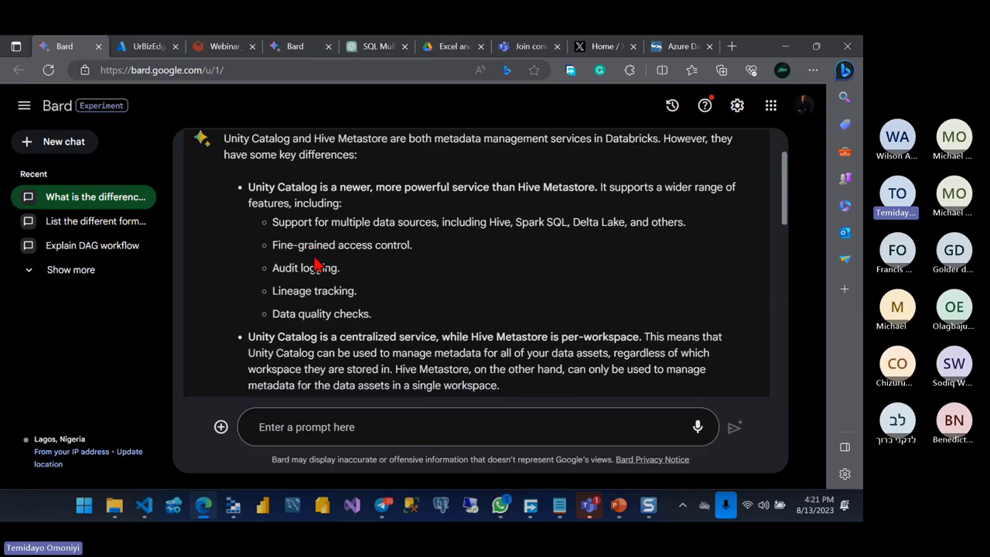
scroll(316, 264, "down", 1)
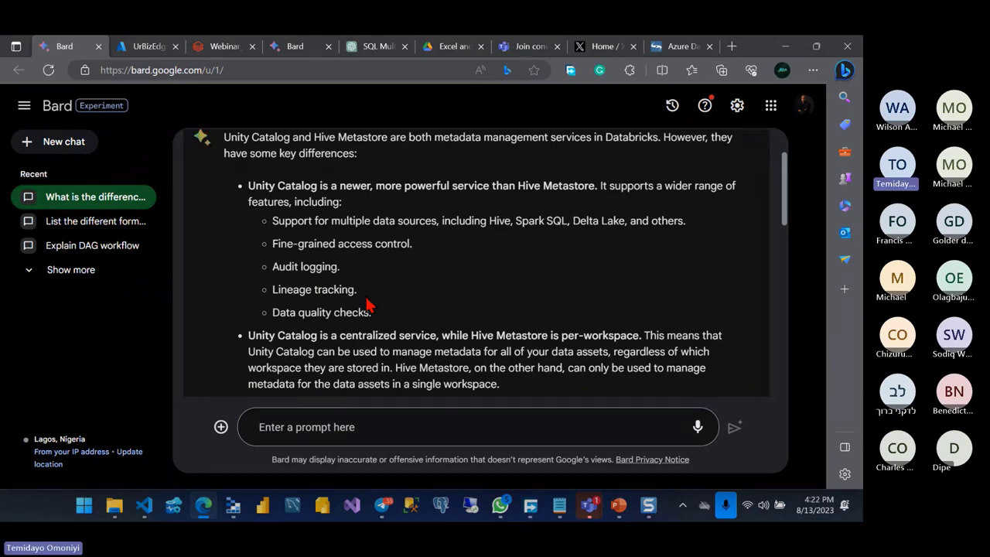
scroll(367, 305, "down", 2)
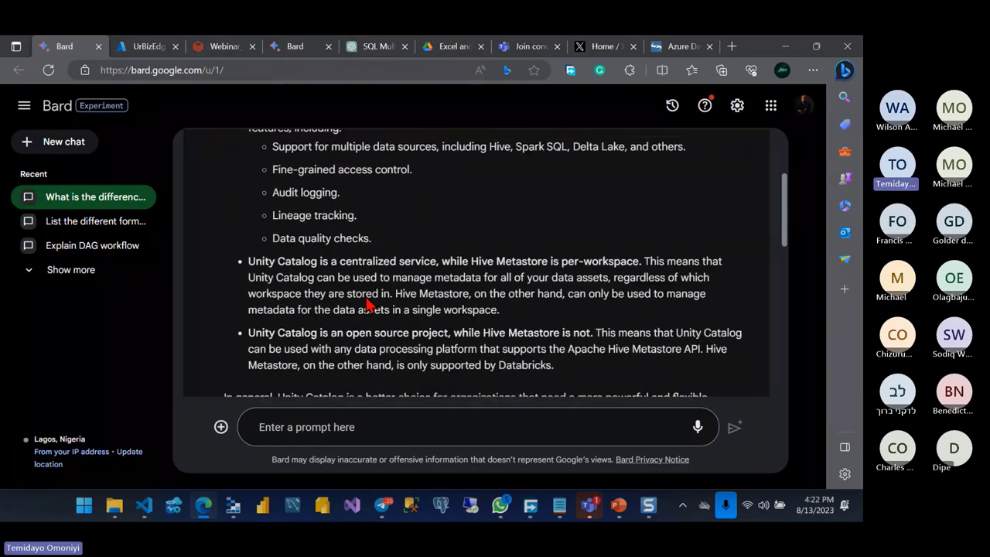
scroll(363, 294, "down", 1)
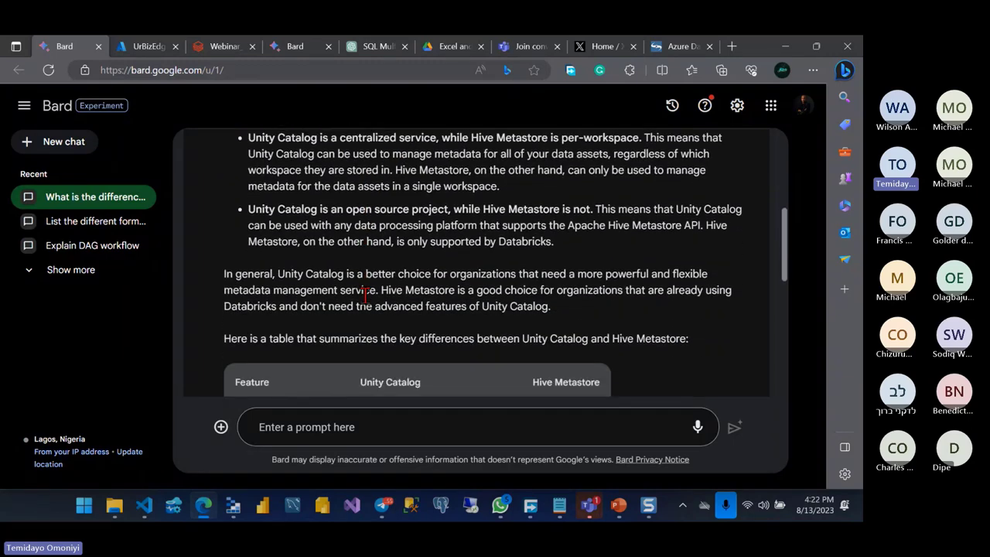
scroll(366, 302, "down", 2)
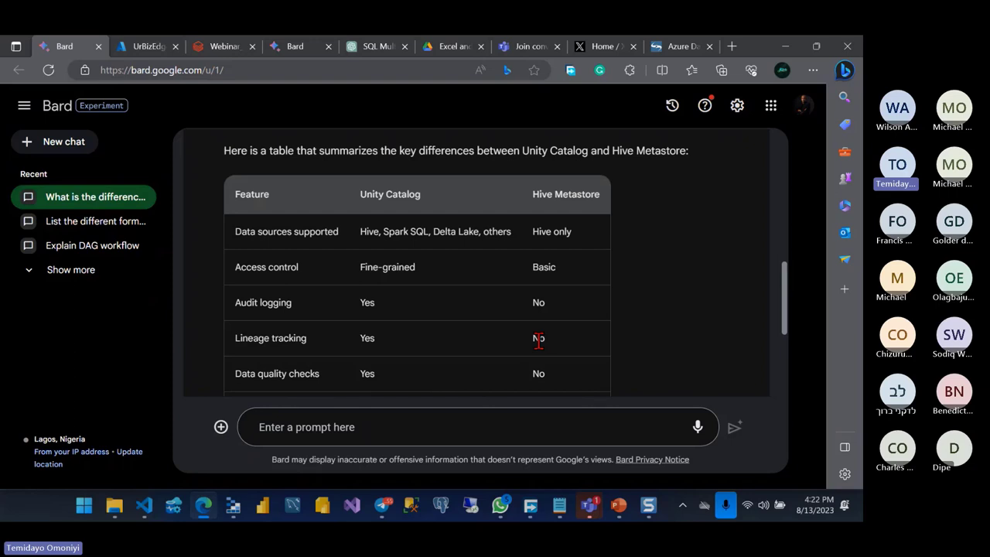
Step: Expand unity_catalog_project and its silver schema in the data browser, which shows No data
key("alt+Tab")
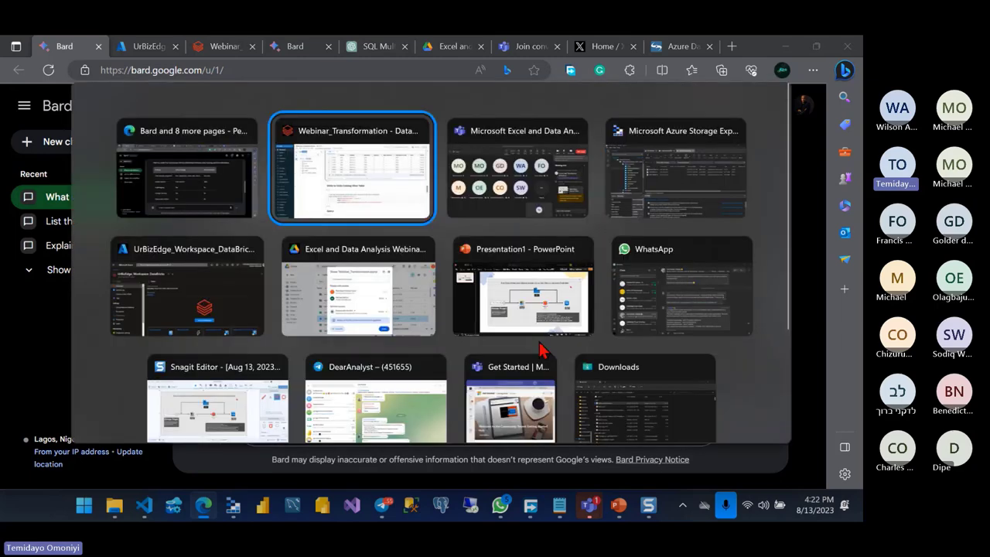
mouse_move(421, 326)
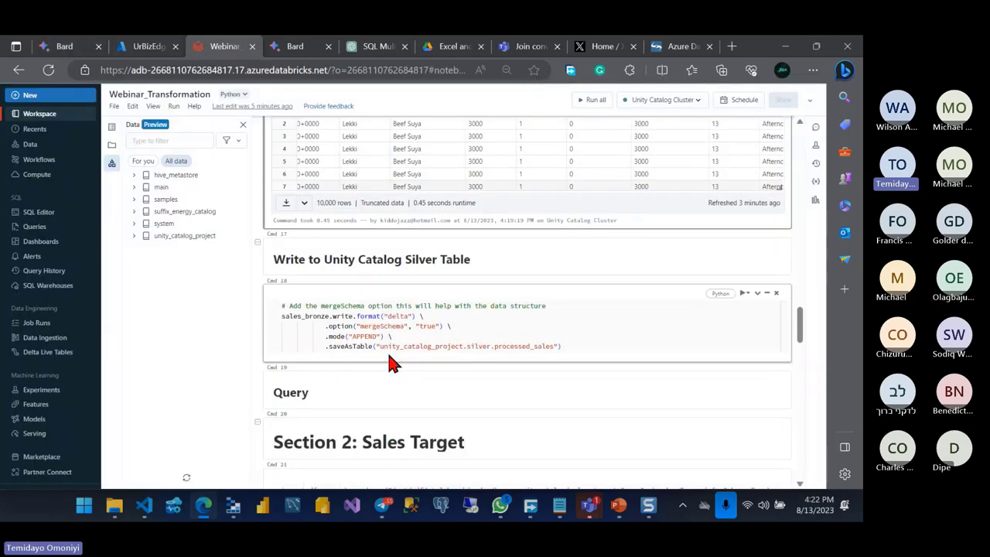
scroll(433, 174, "up", 1)
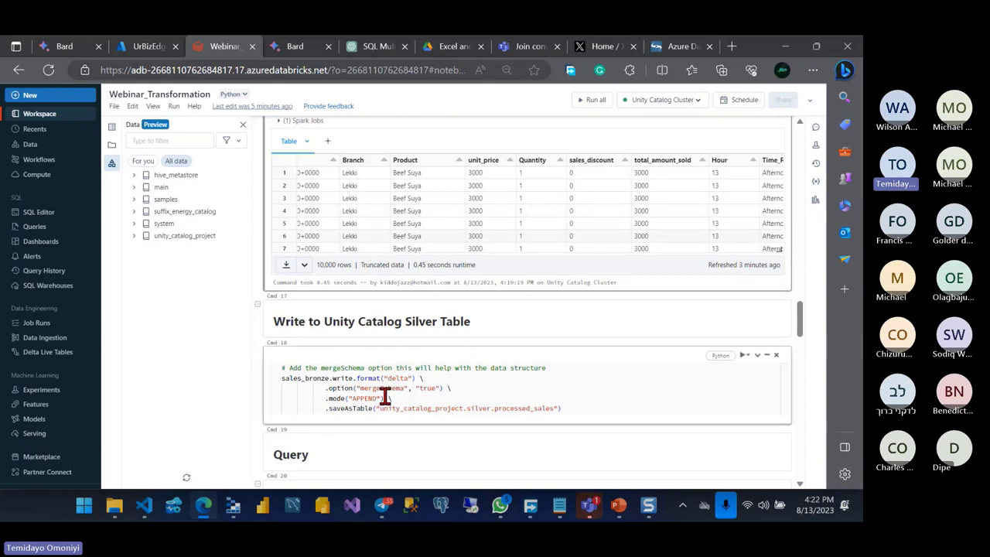
left_click(133, 235)
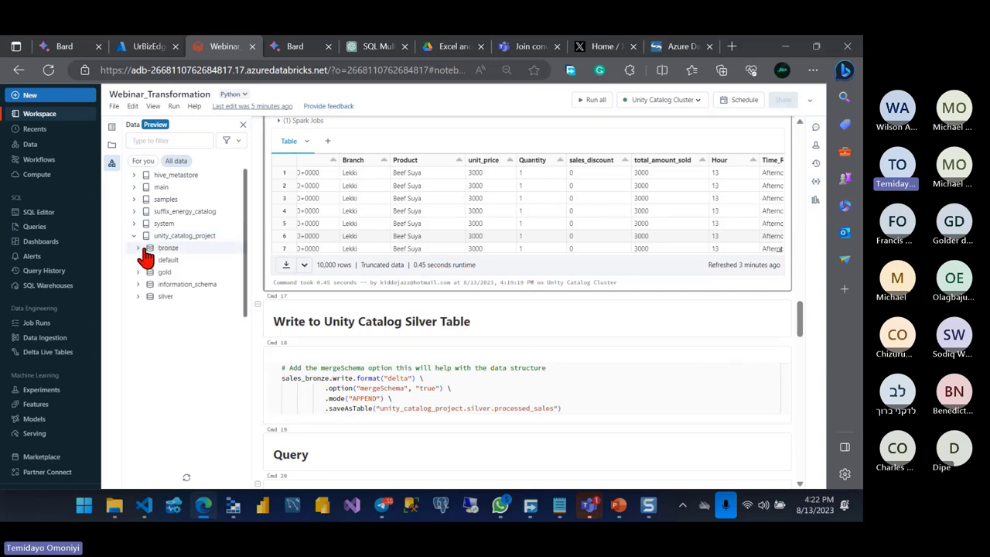
mouse_move(186, 259)
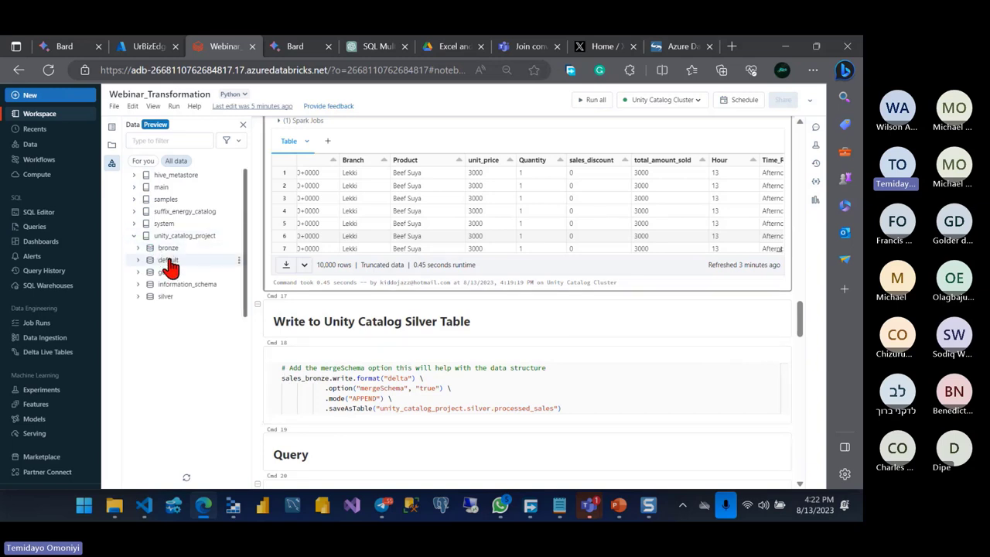
left_click(139, 302)
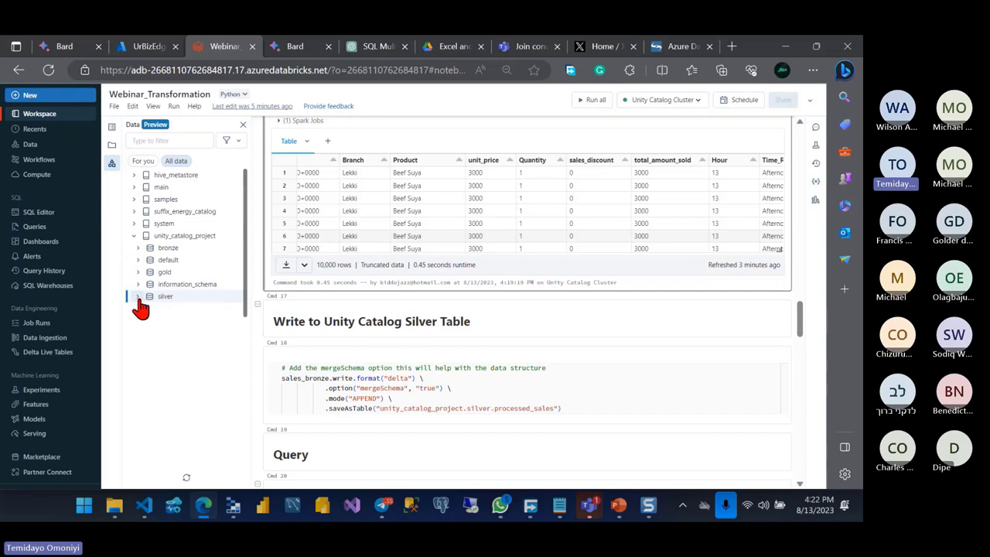
left_click(138, 299)
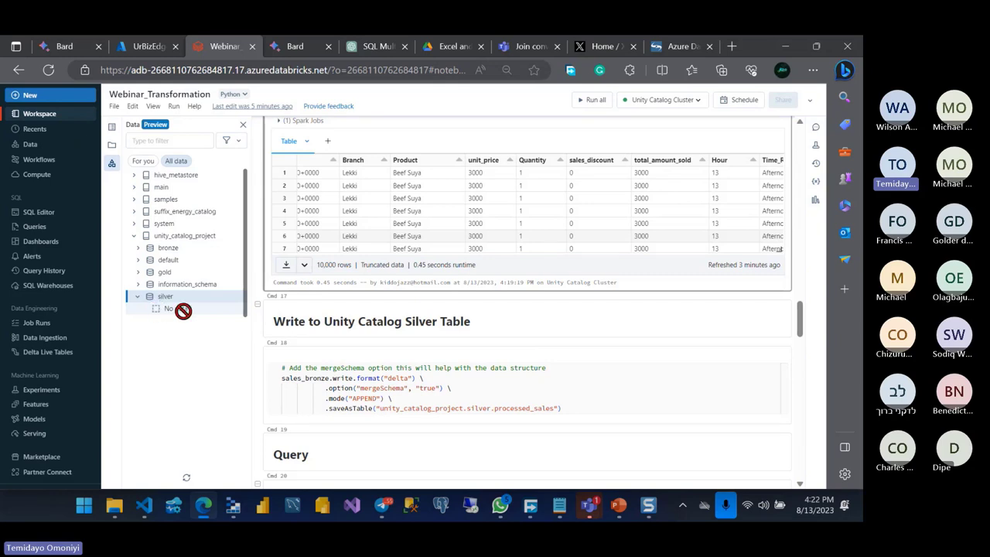
scroll(370, 396, "down", 1)
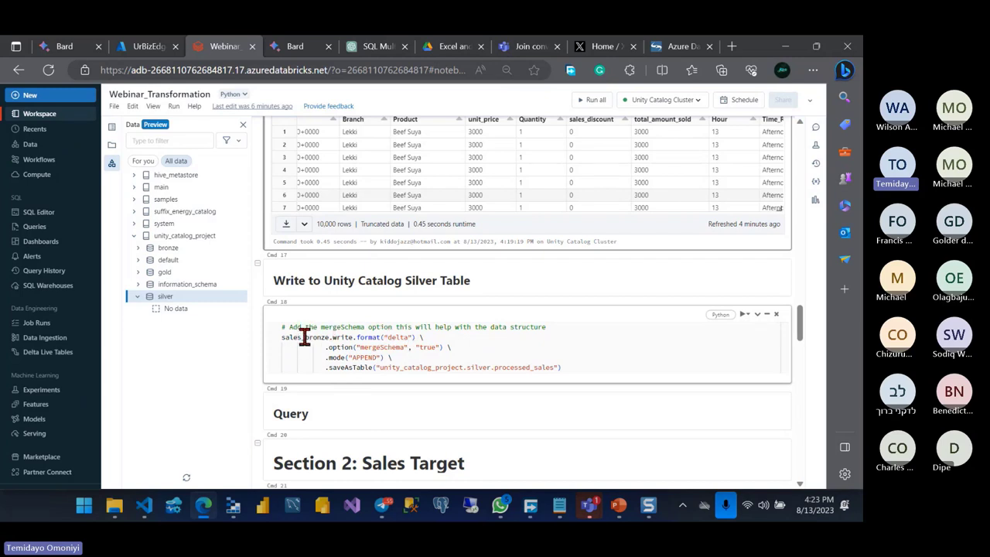
Step: Switch the processed_sales silver write from APPEND to OVERWRITE and run the cell
double_click(358, 357)
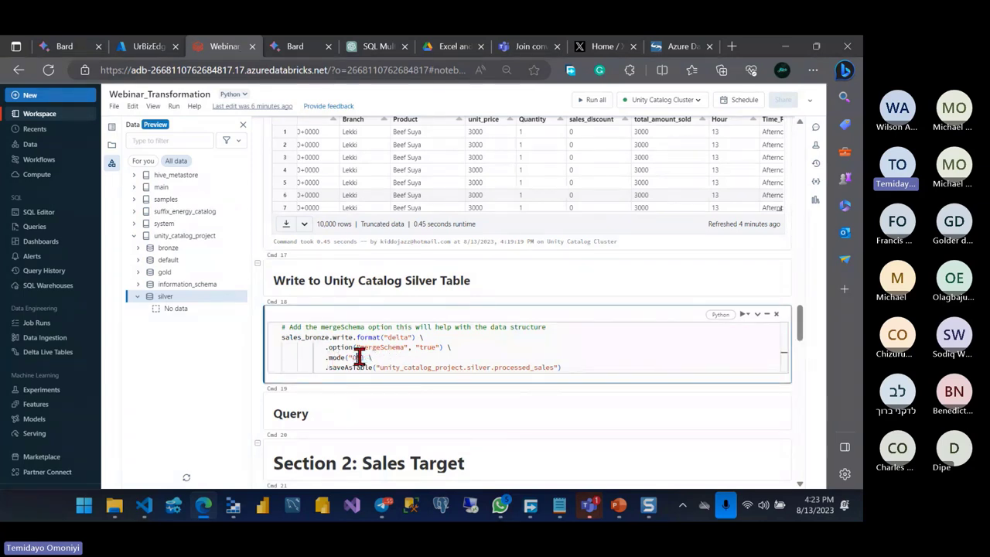
type("verwrit")
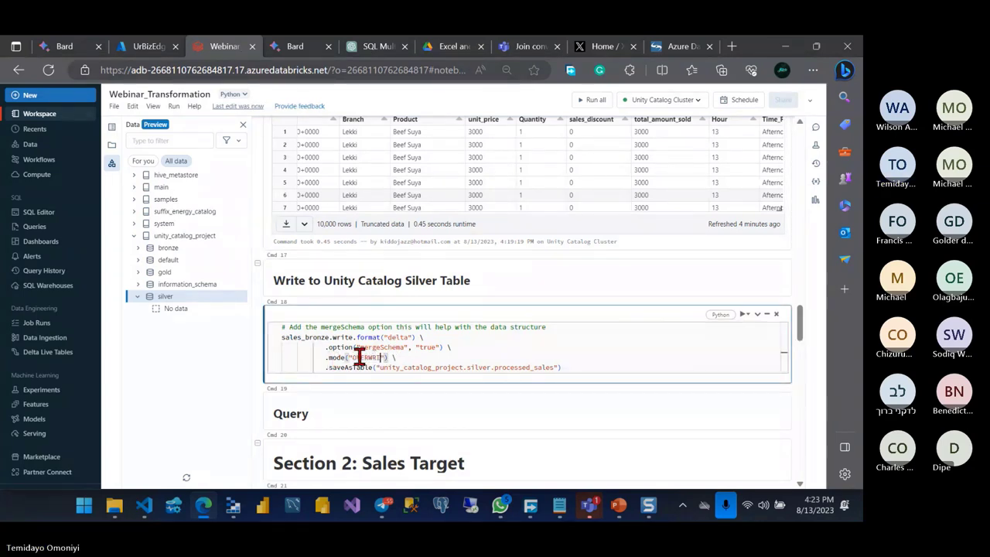
type("E")
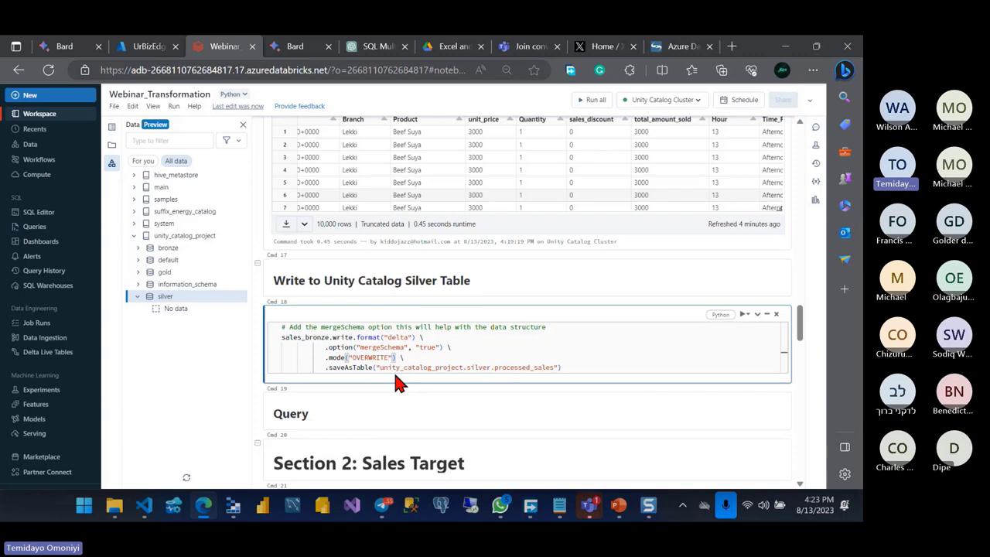
left_click(462, 368)
left_click_drag(462, 367, 379, 367)
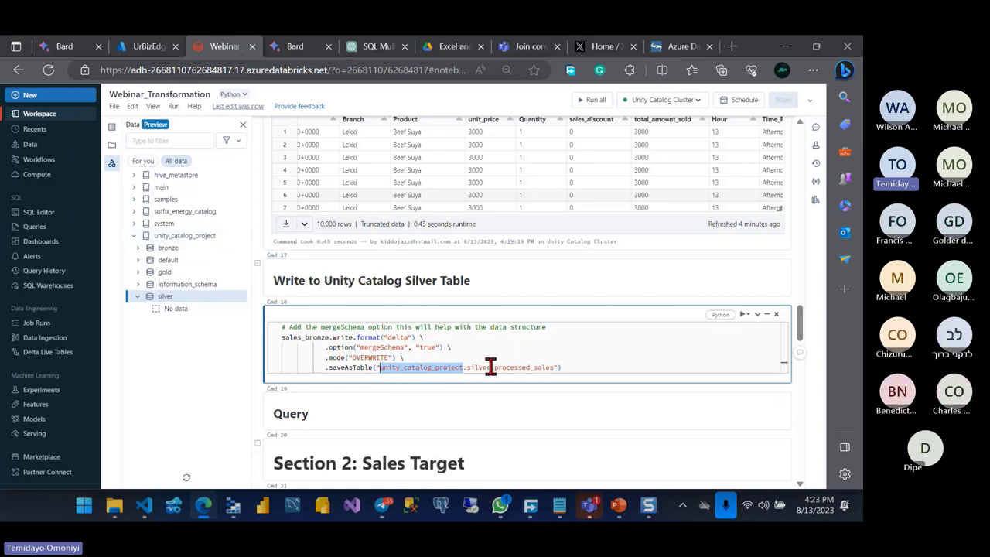
left_click_drag(490, 367, 466, 367)
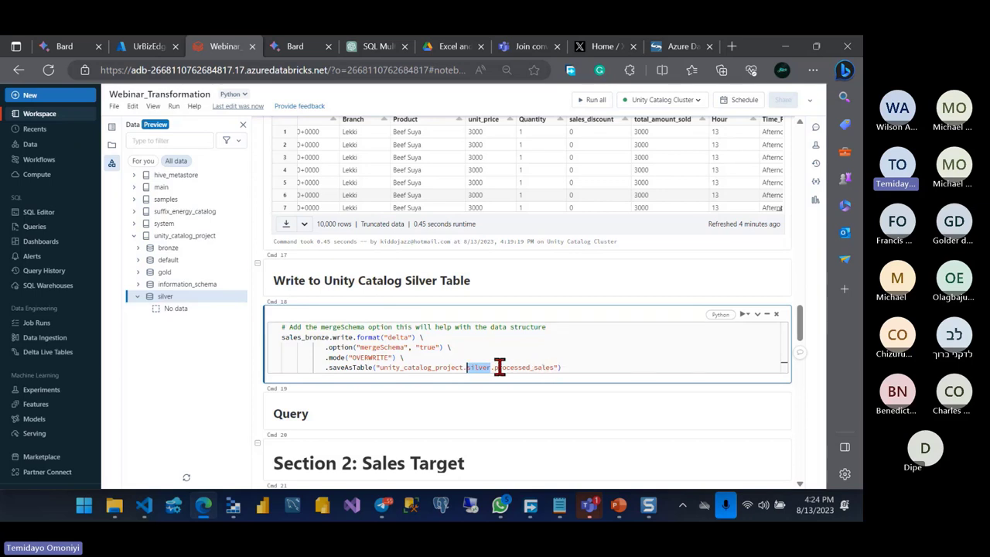
left_click(494, 367)
double_click(493, 367)
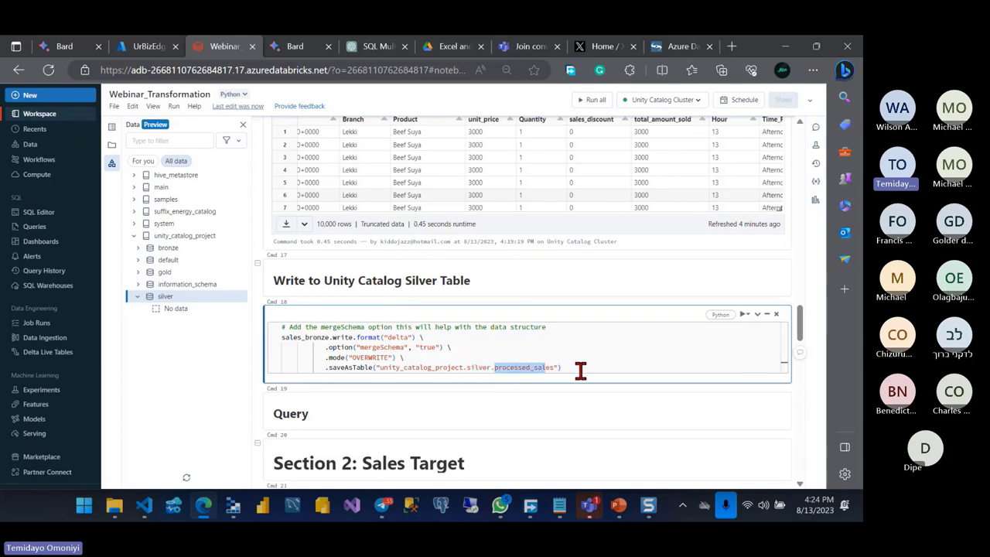
left_click(580, 368)
key("shift+Return")
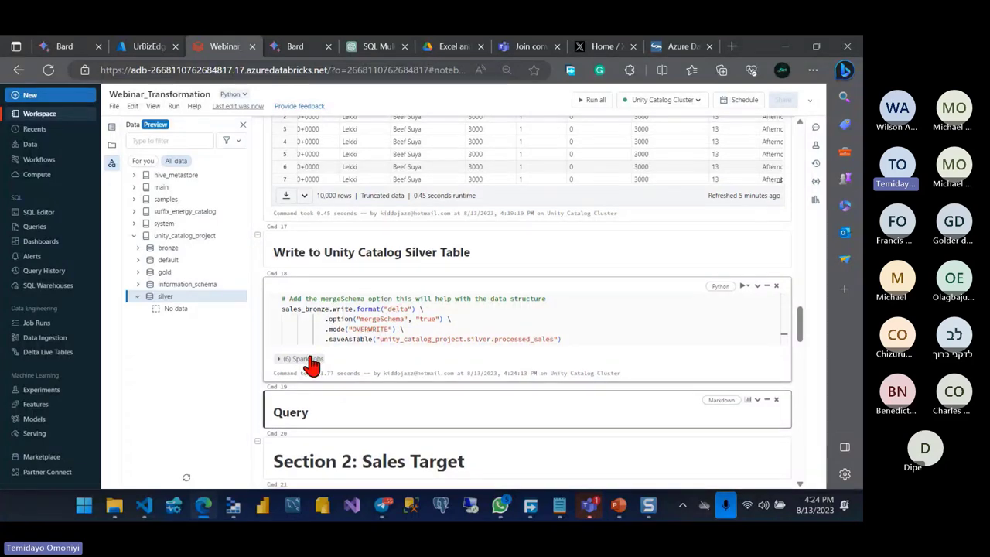
Step: Refresh the Data panel to show processed_sales, and add an empty code cell under Query
scroll(282, 363, "down", 1)
left_click(276, 316)
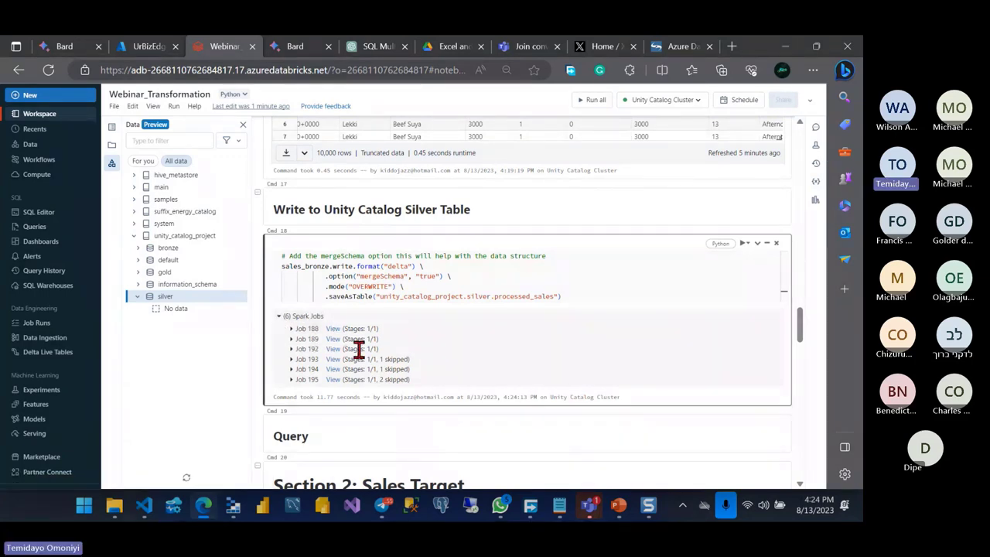
scroll(358, 348, "down", 1)
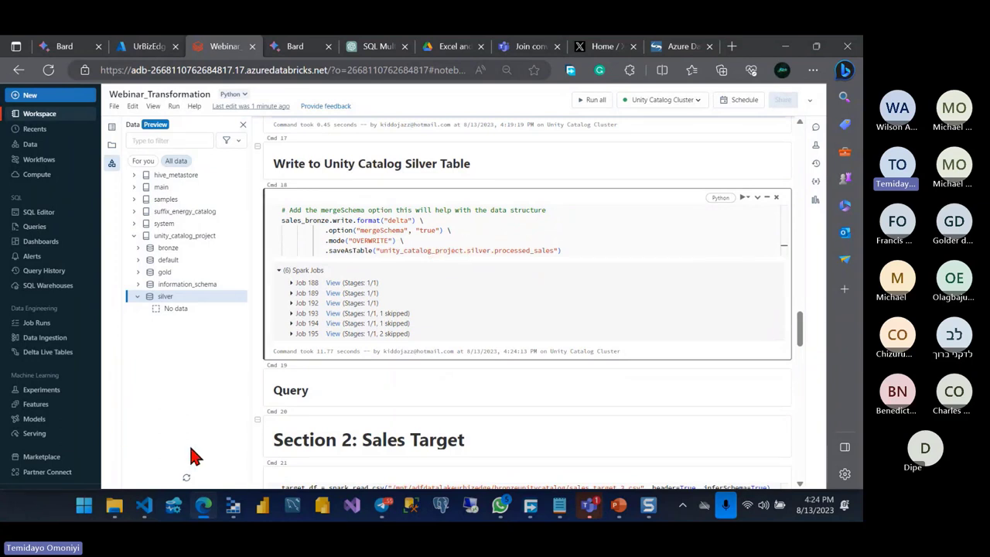
left_click(185, 477)
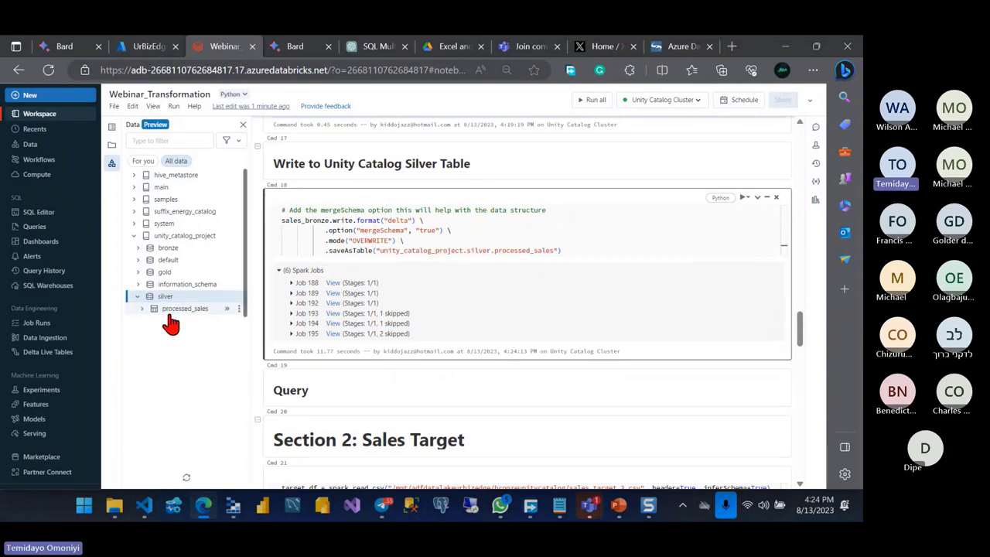
mouse_move(563, 390)
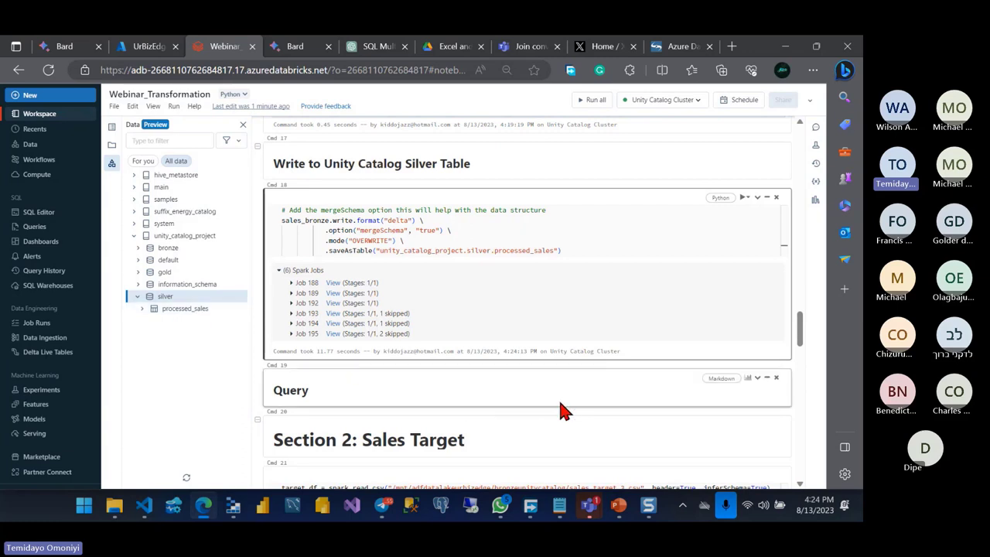
left_click(534, 412)
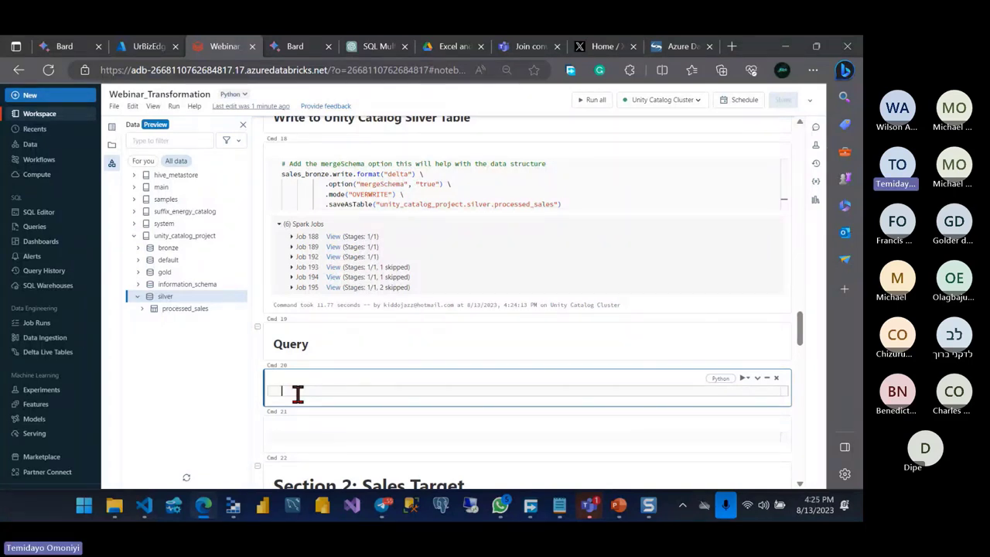
Step: Run a %sql cell that uses unity_catalog_project.silver
type("%")
type("sql")
key("Return")
type("us")
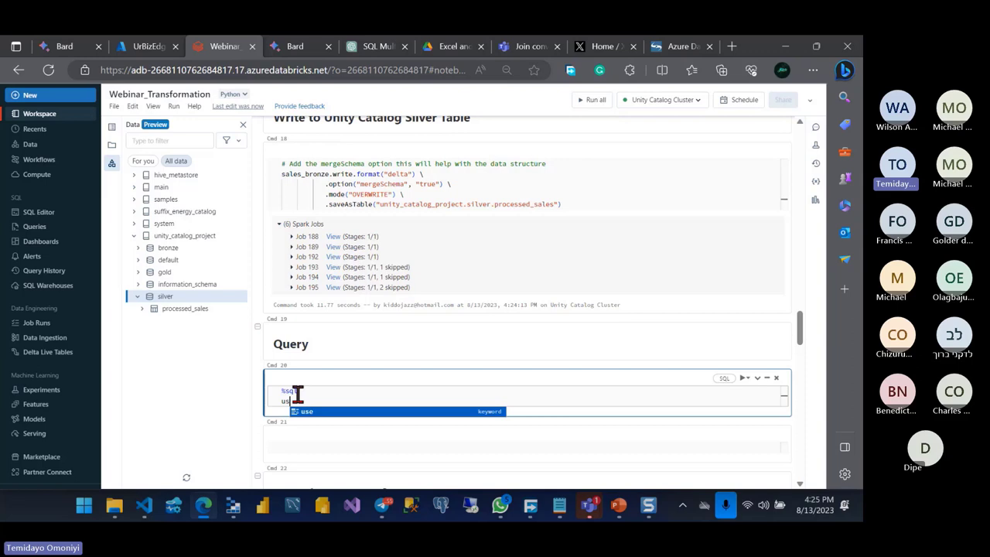
left_click_drag(490, 204, 379, 205)
key("ctrl+c")
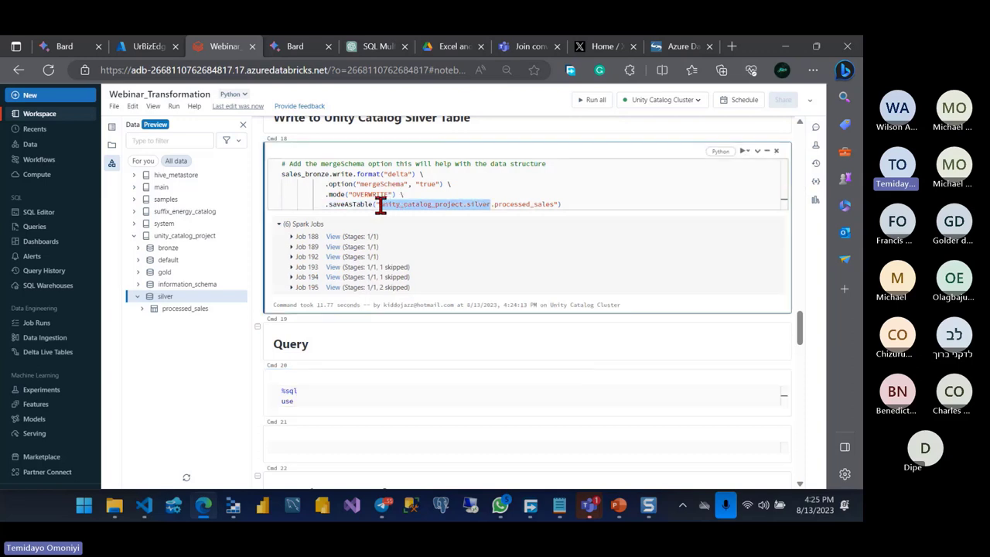
left_click(324, 400)
key("ctrl+v")
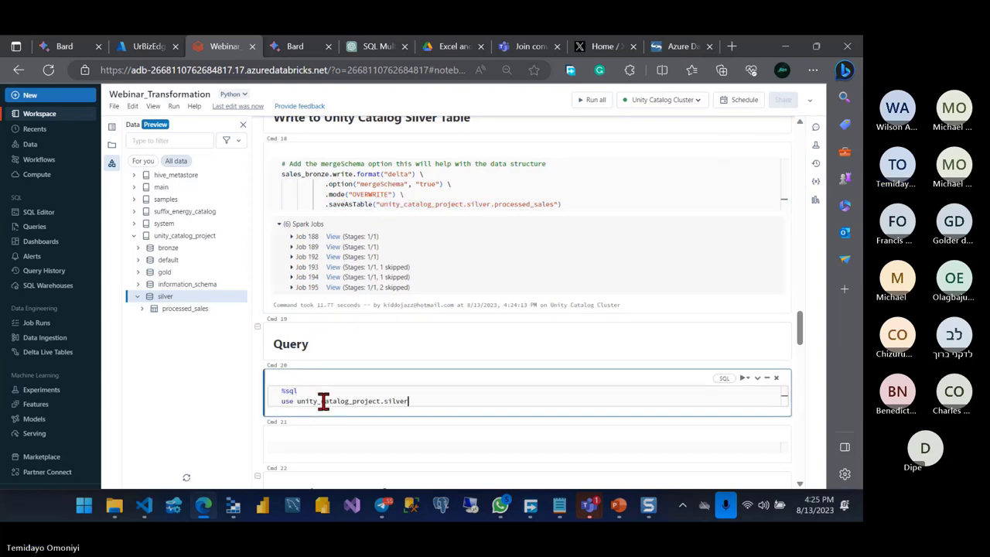
key("shift+Return")
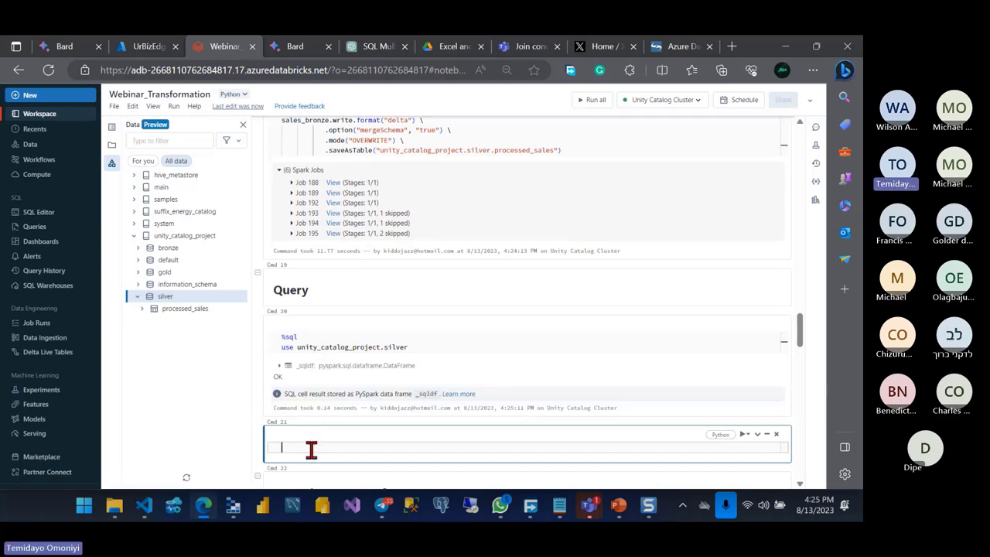
Step: Run a %sql select * from processed_sales query to display the table's rows
type("%sql")
key("Return")
type("select")
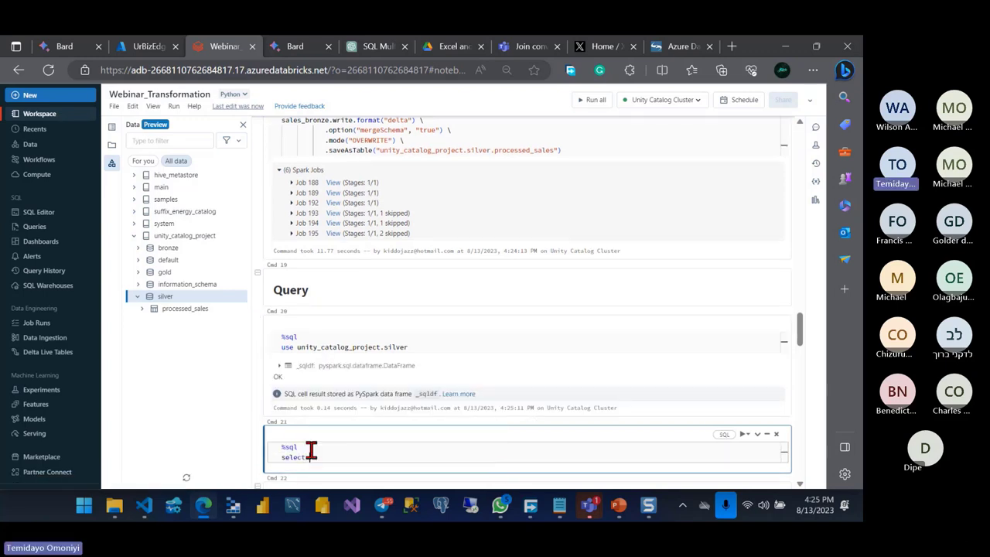
type(" * from")
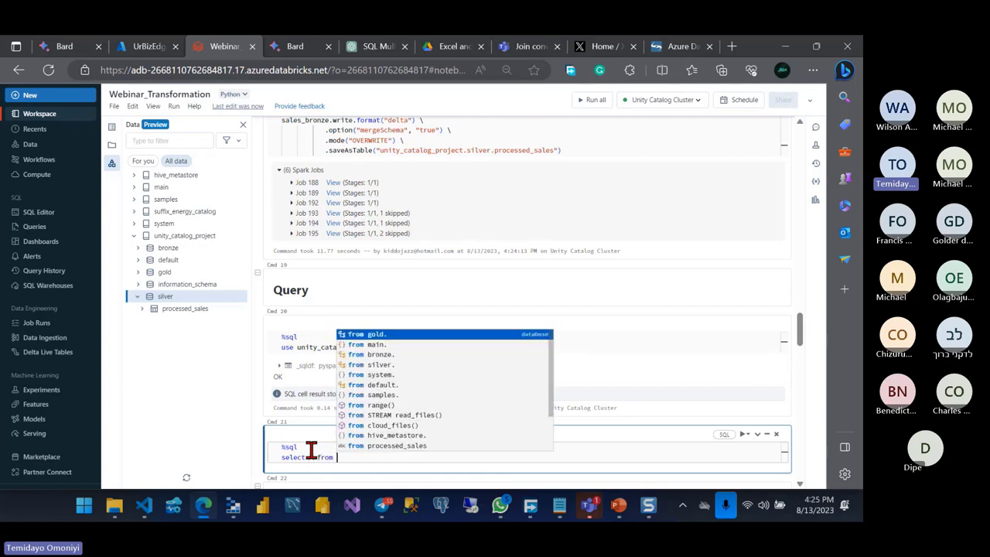
double_click(525, 150)
key("ctrl+c")
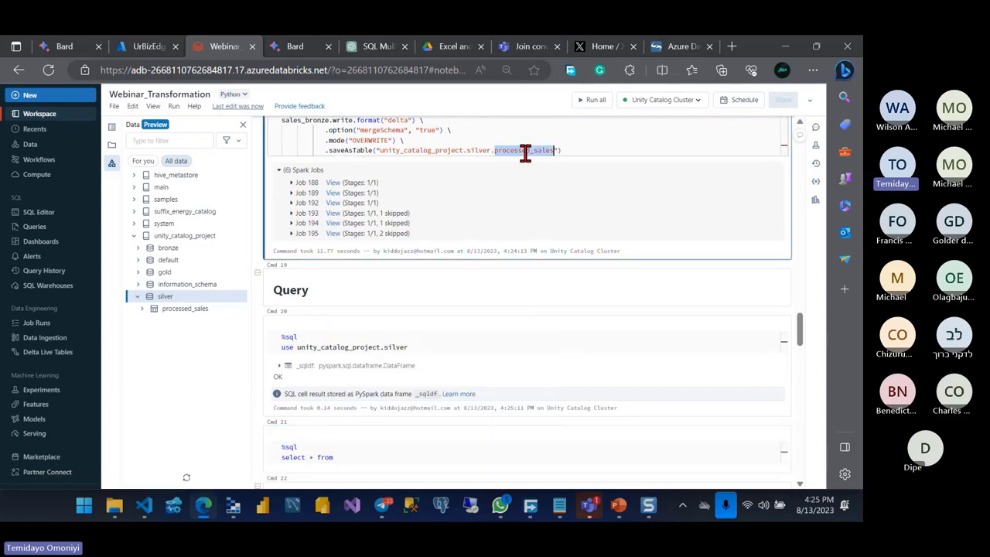
left_click(350, 456)
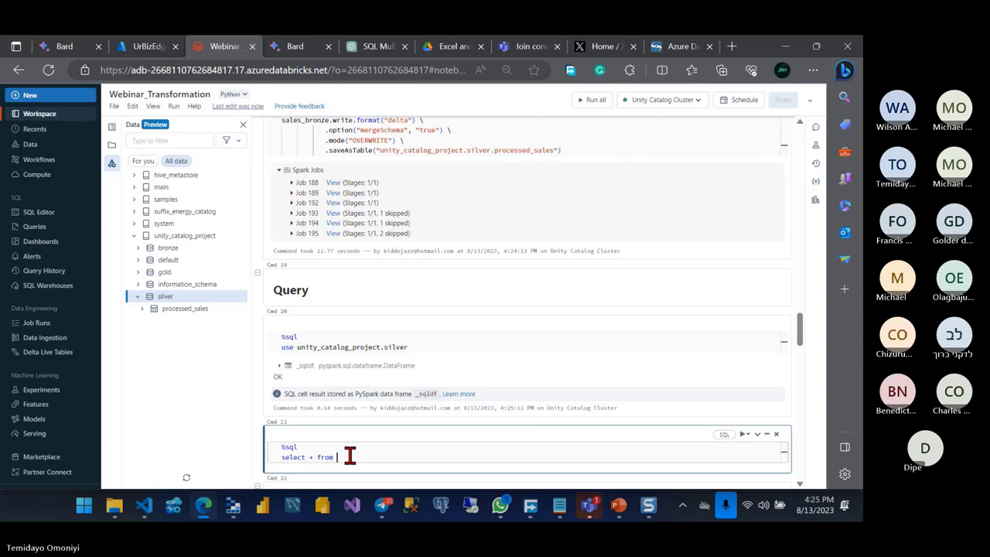
key("ctrl+v")
key("shift+Return")
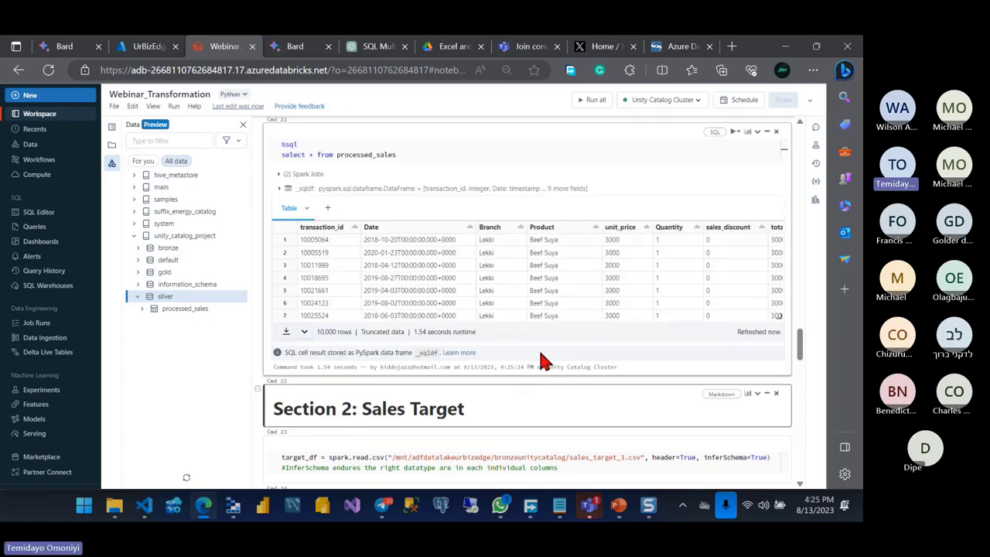
Step: Add a query counting processed_sales rows as Total_rows, returning 999999
left_click(533, 382)
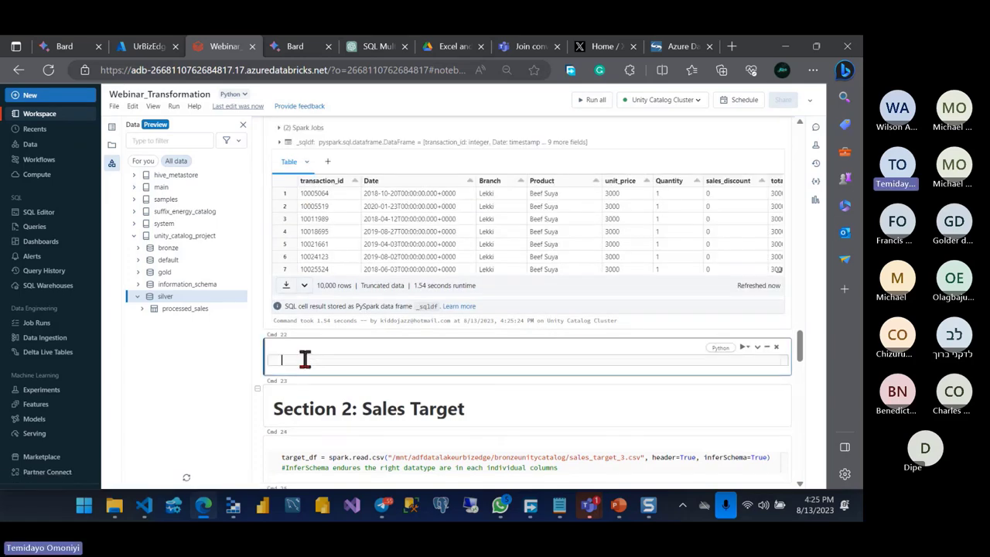
scroll(304, 358, "up", 1)
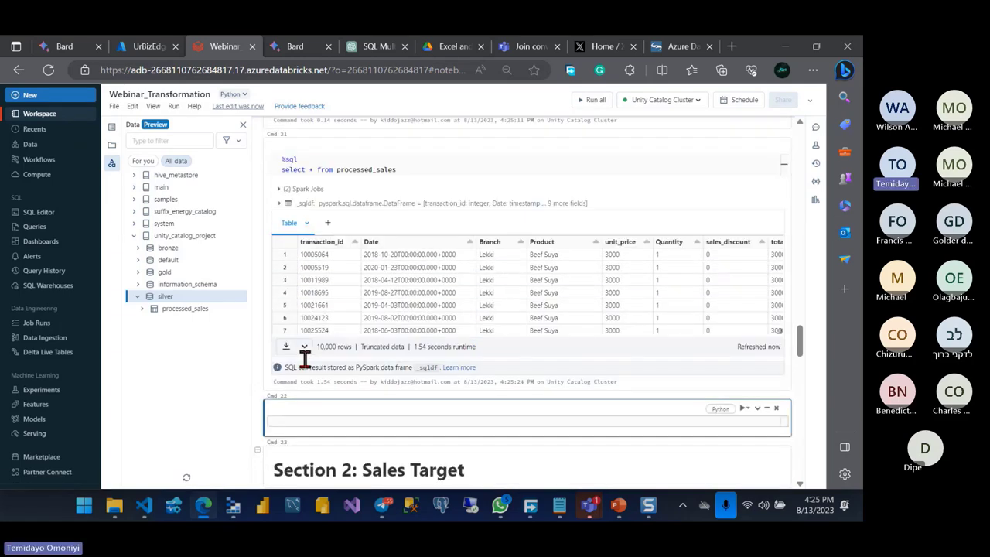
scroll(305, 358, "up", 1)
left_click_drag(398, 187, 272, 171)
key("ctrl+c")
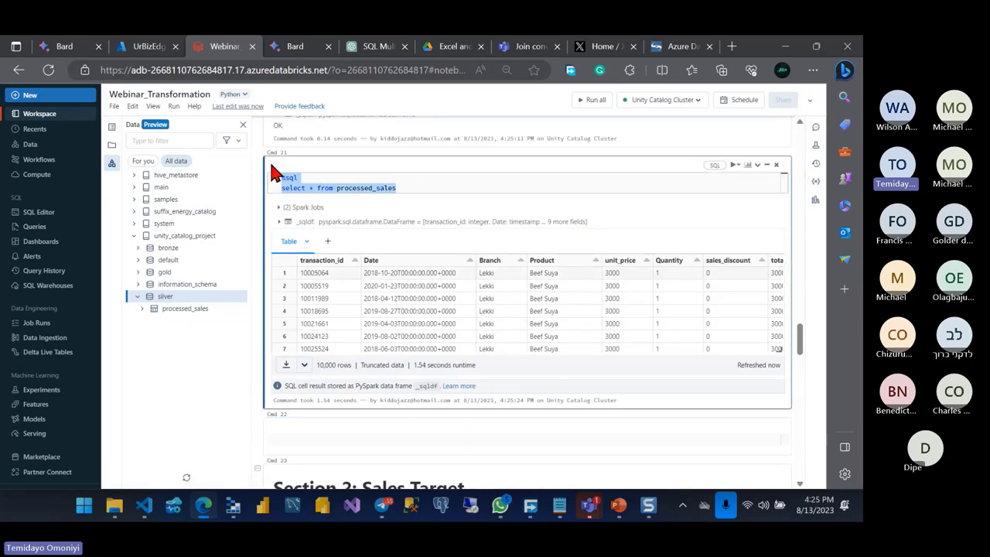
scroll(441, 379, "down", 3)
left_click(318, 246)
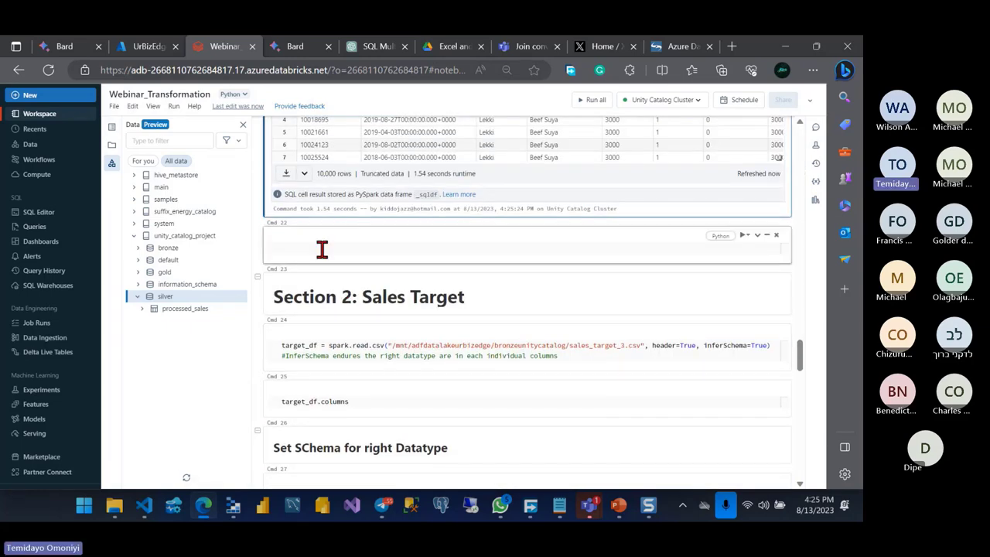
key("ctrl+v")
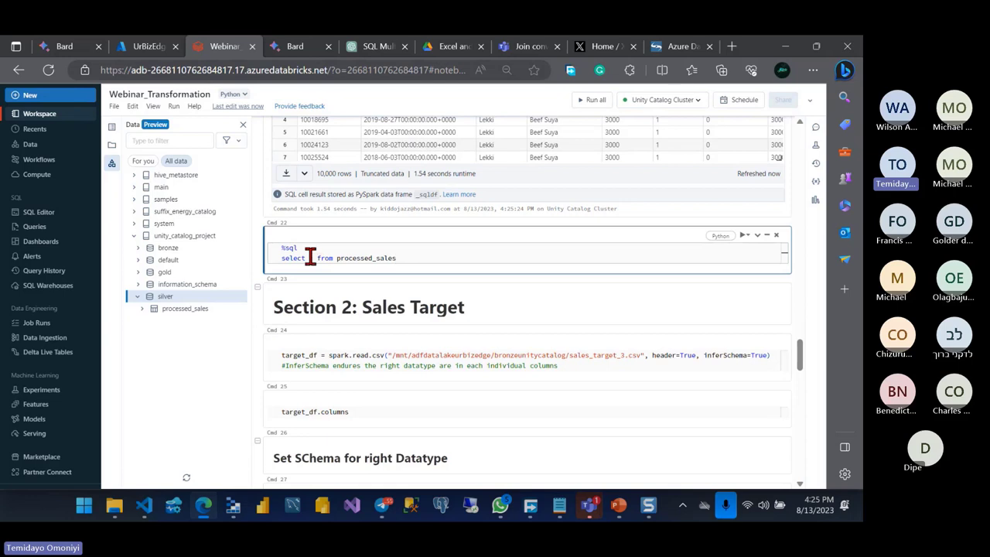
double_click(310, 257)
type("coun")
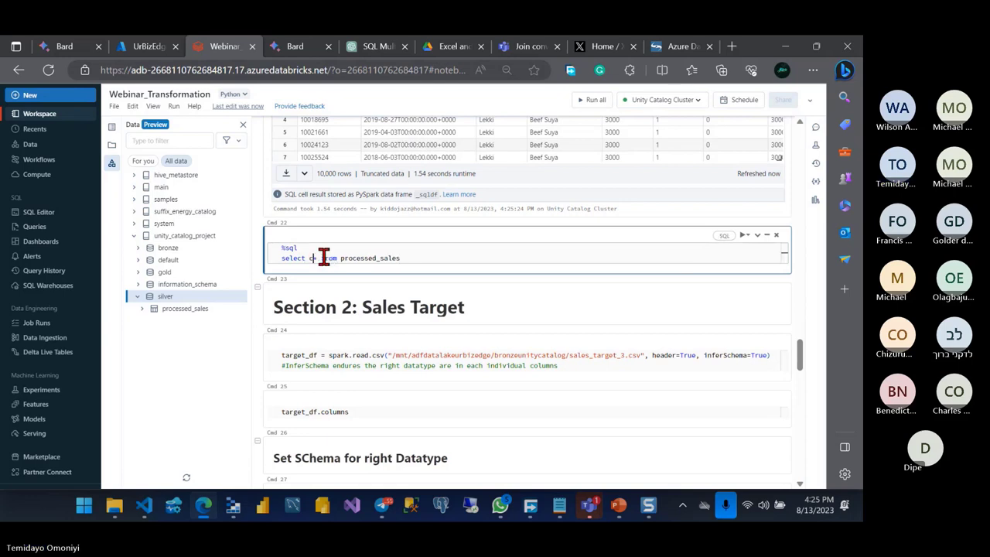
type("t")
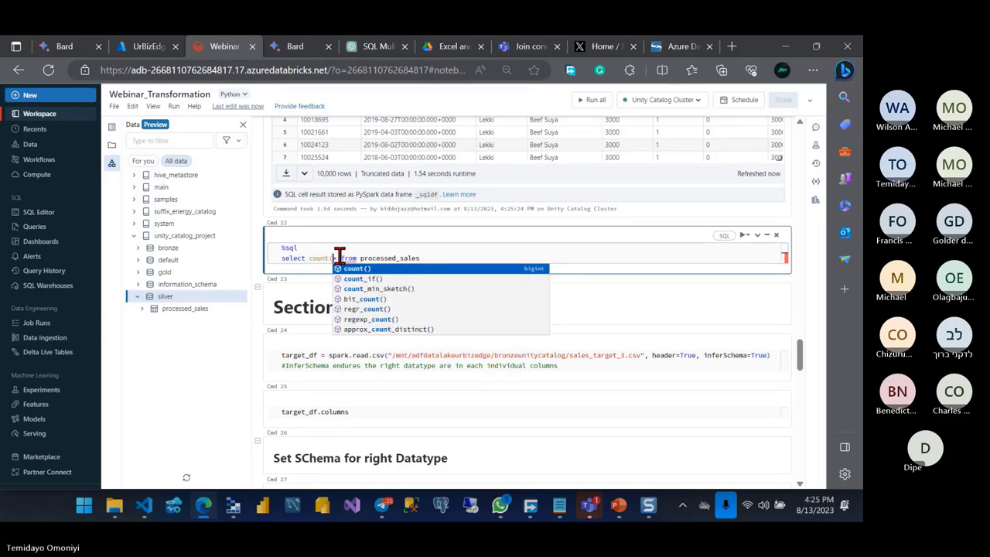
type("(*) as ")
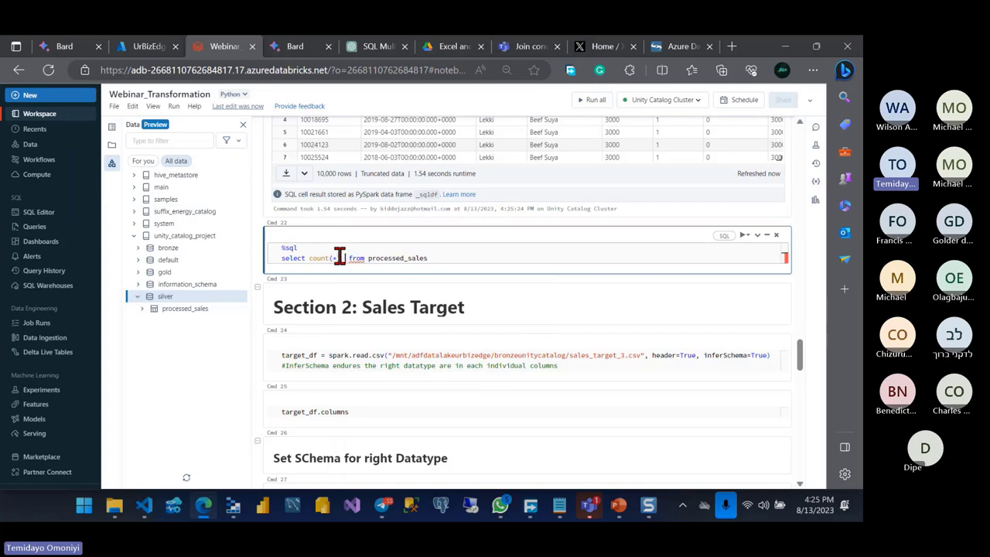
type("Tot")
type("al_row")
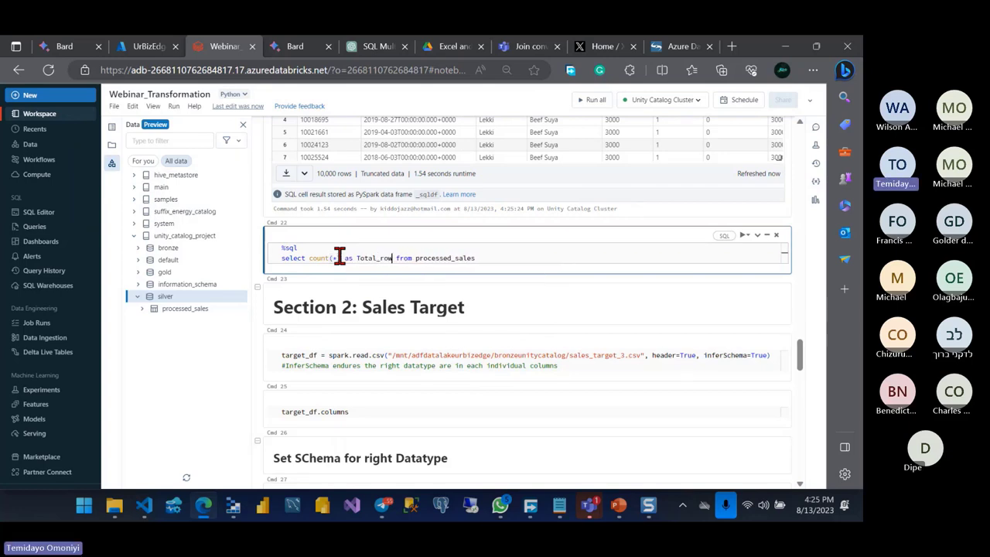
type("s")
key("shift+Return")
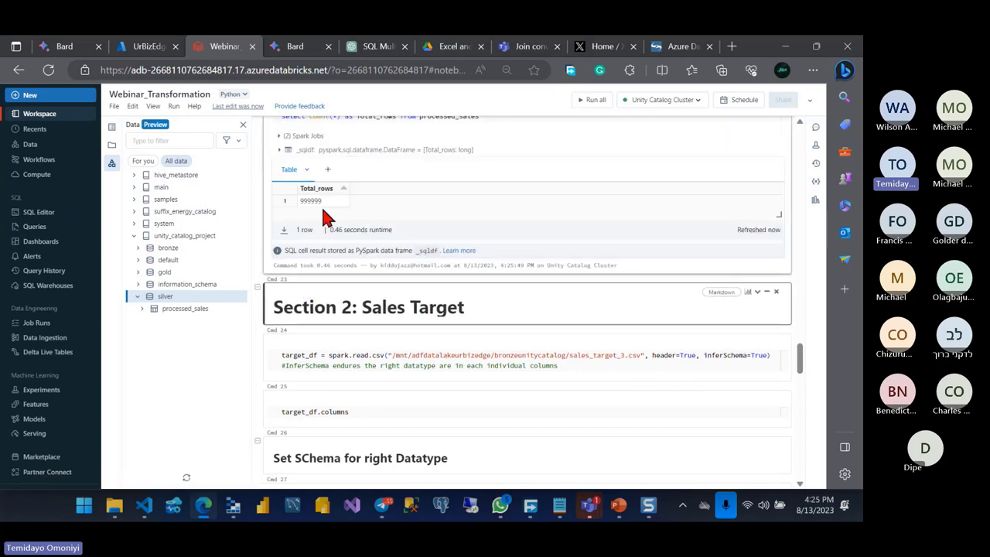
scroll(323, 210, "up", 1)
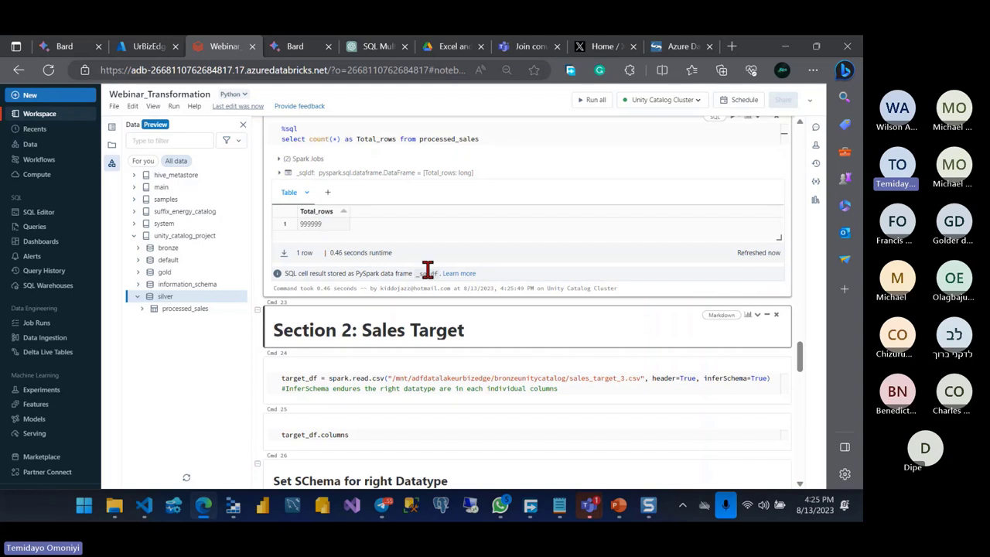
scroll(429, 272, "up", 2)
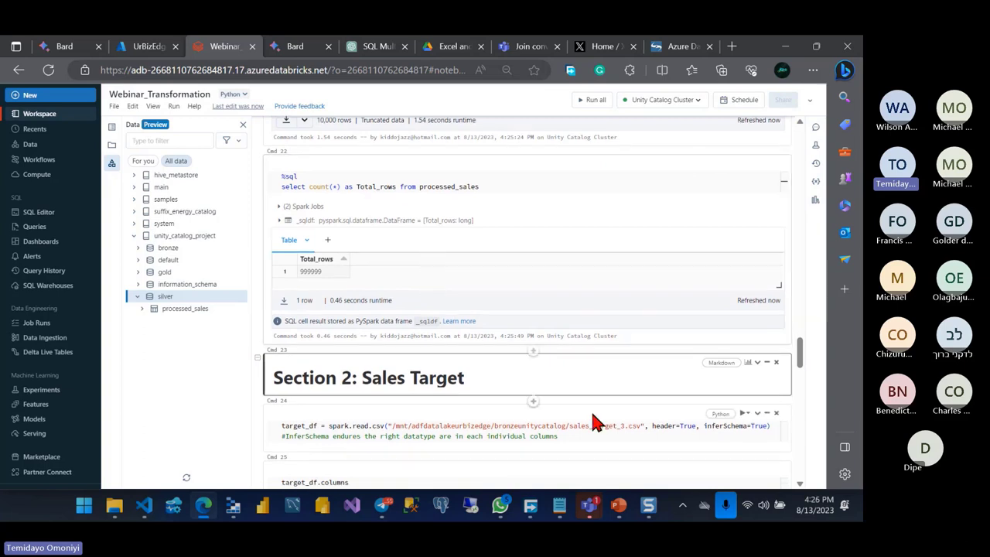
mouse_move(526, 382)
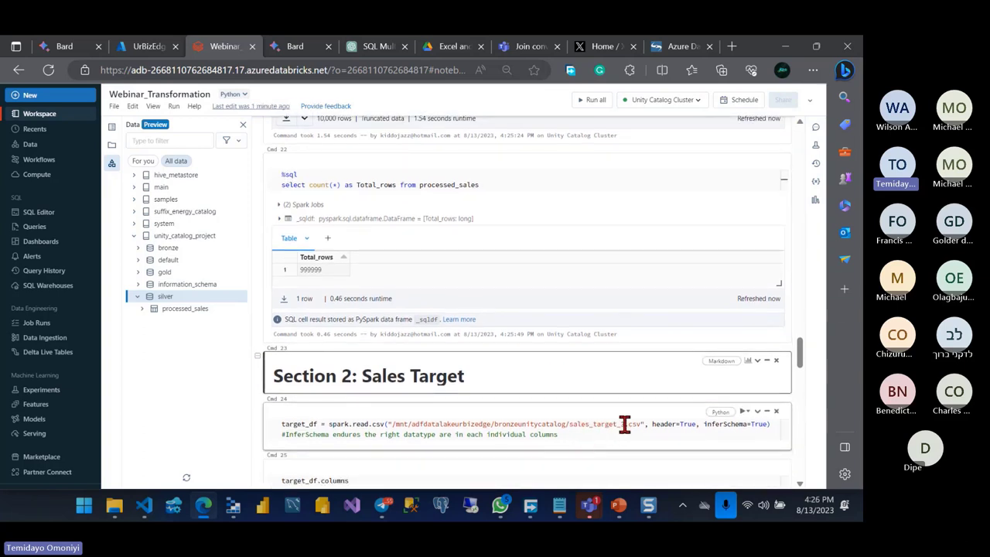
Step: Change the read path's file name to Sales Target and run it to fill target_df
left_click(625, 424)
key("BackSpace")
key("BackSpace")
key("BackSpace")
key("BackSpace")
key("BackSpace")
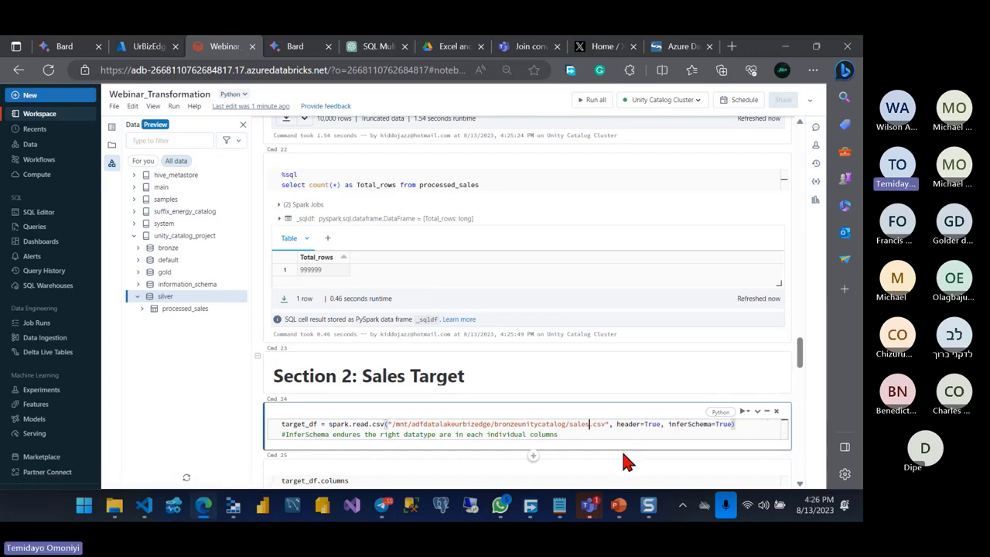
key("BackSpace")
key("BackSpace")
key("BackSpace")
key("BackSpace")
key("BackSpace")
key("BackSpace")
type("Sal")
type("es Target")
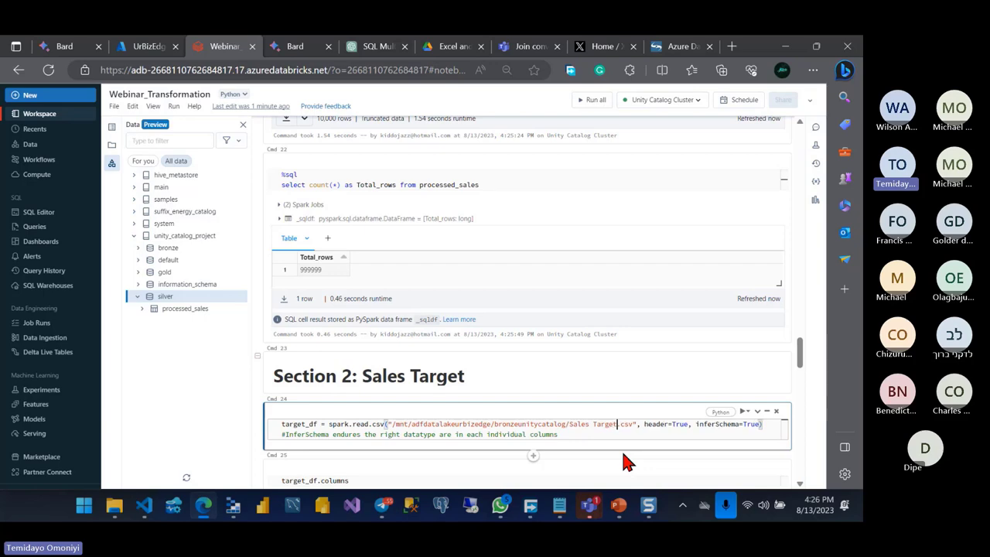
key("alt+Tab")
key("alt+Tab")
key("alt+Tab")
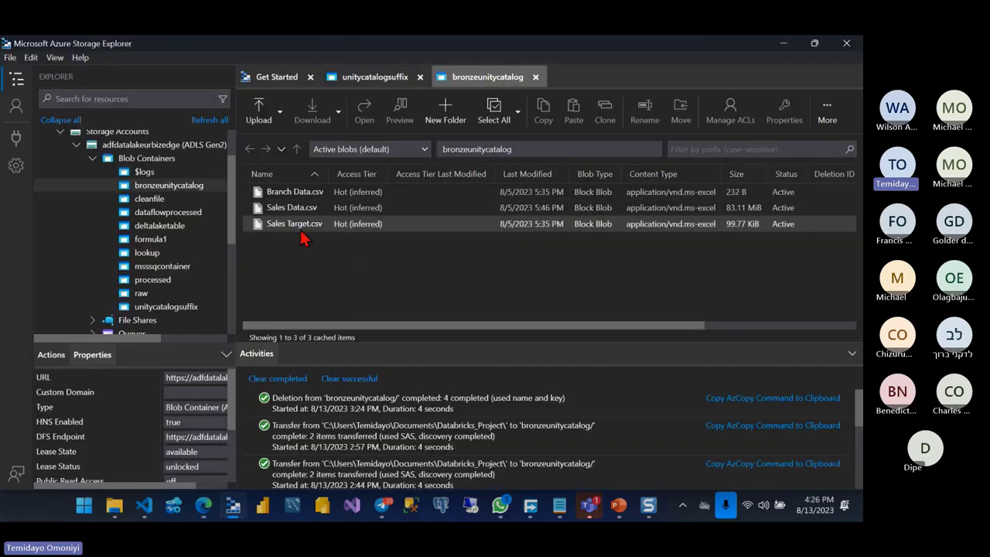
key("alt+Tab")
left_click(570, 390)
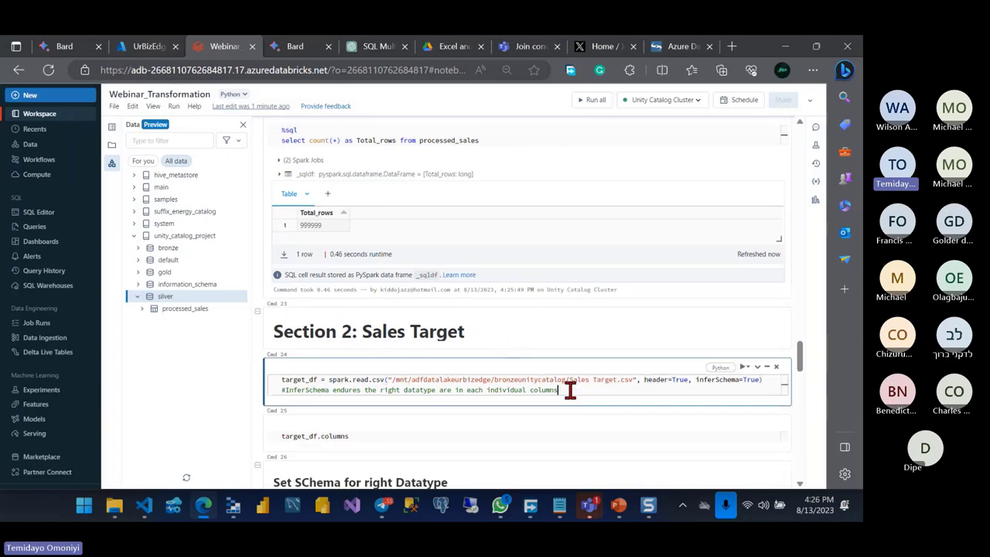
key("shift+Return")
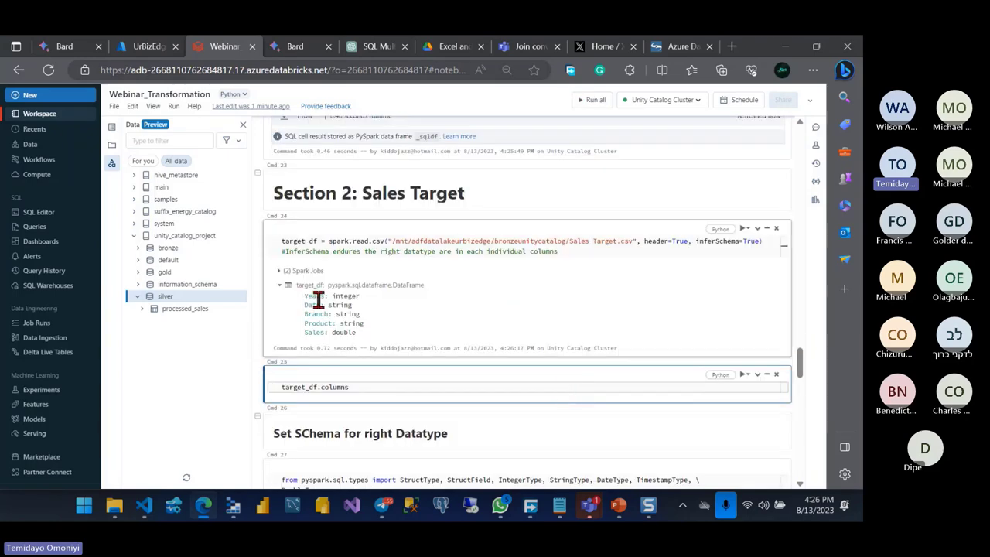
Step: Run the target_df.columns, Spark types import and target_schema definition cells
mouse_move(328, 307)
scroll(380, 334, "down", 1)
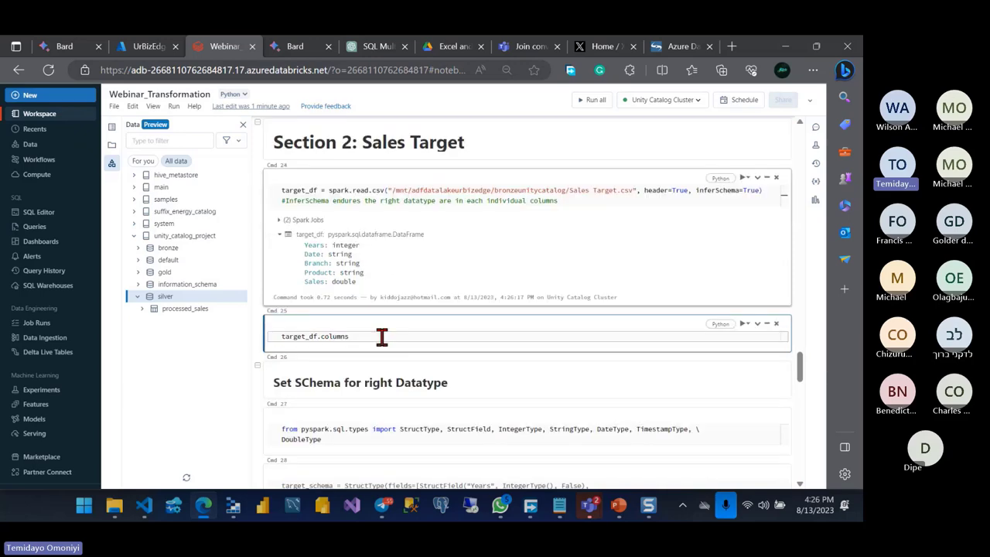
left_click(364, 328)
key("shift+Return")
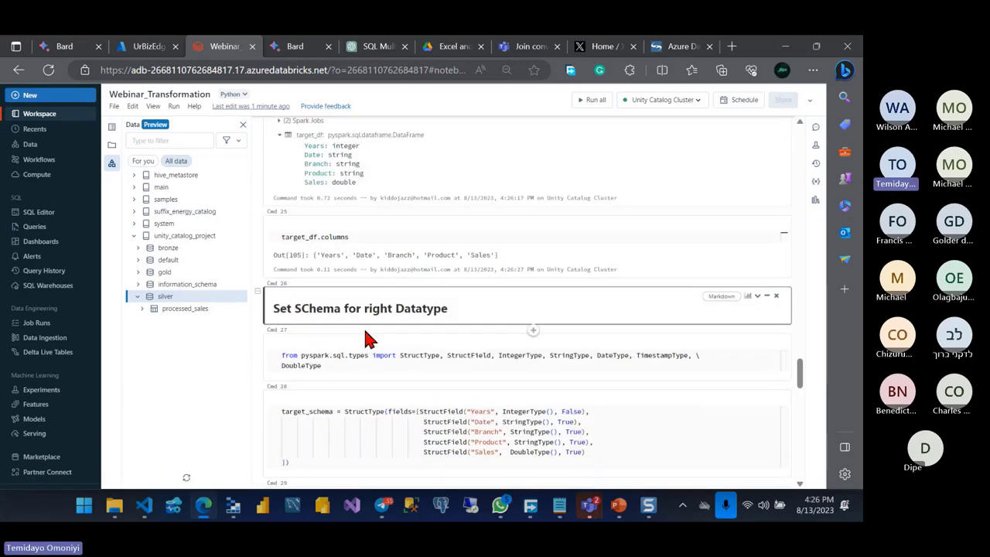
left_click(333, 368)
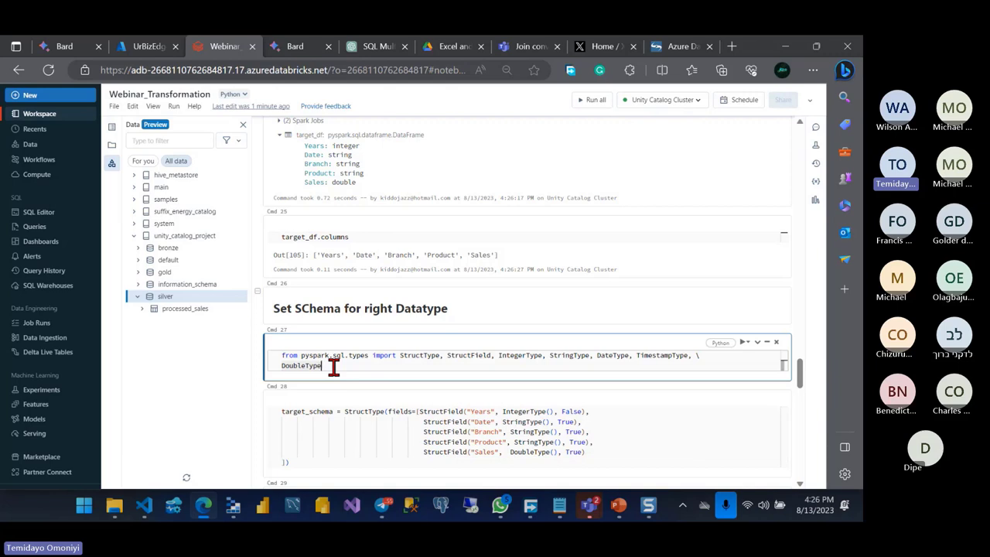
scroll(333, 368, "down", 1)
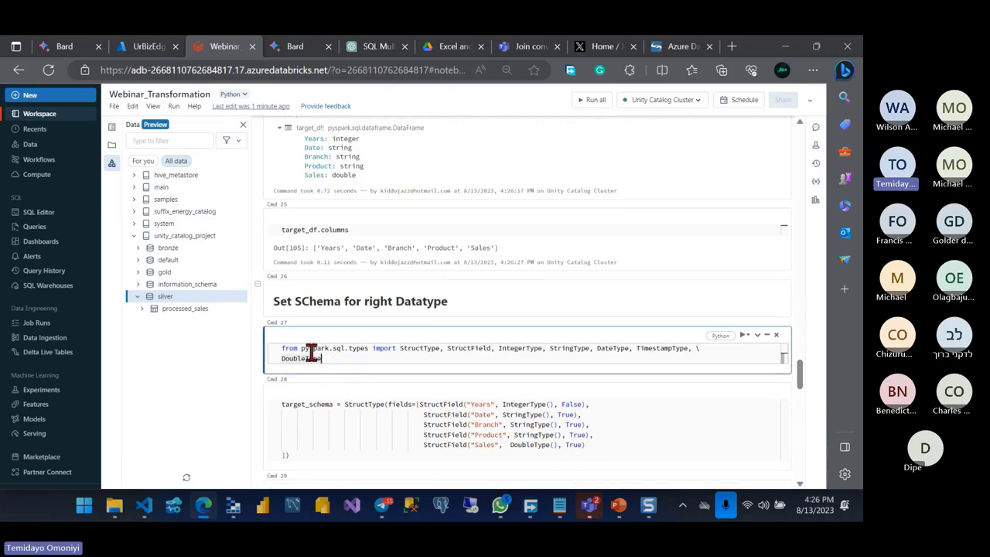
key("shift+Return")
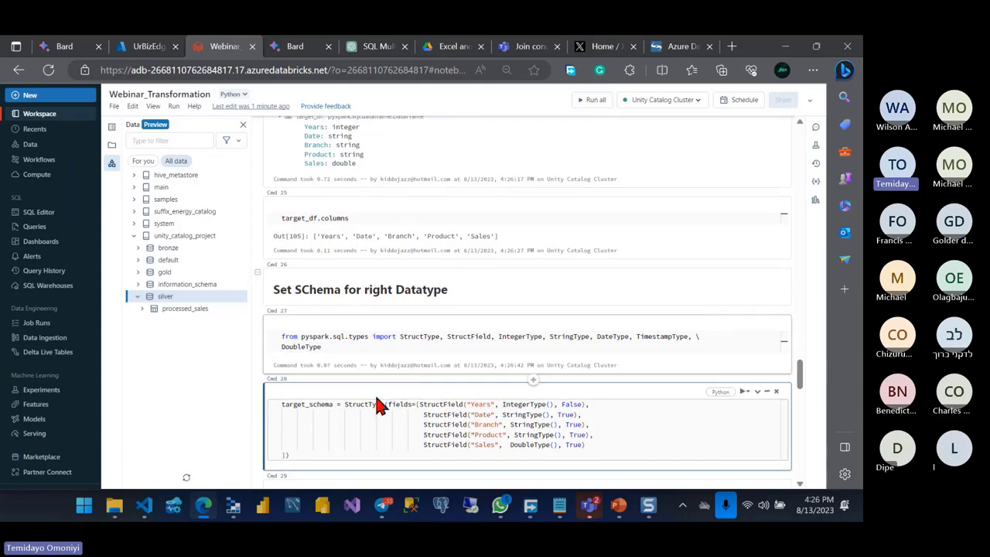
scroll(379, 402, "down", 1)
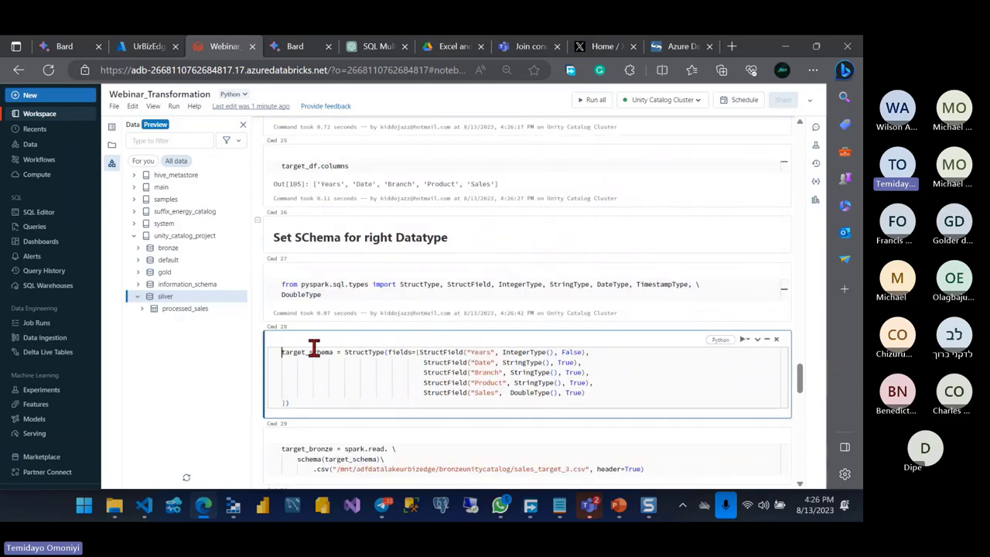
left_click(309, 396)
key("shift+Return")
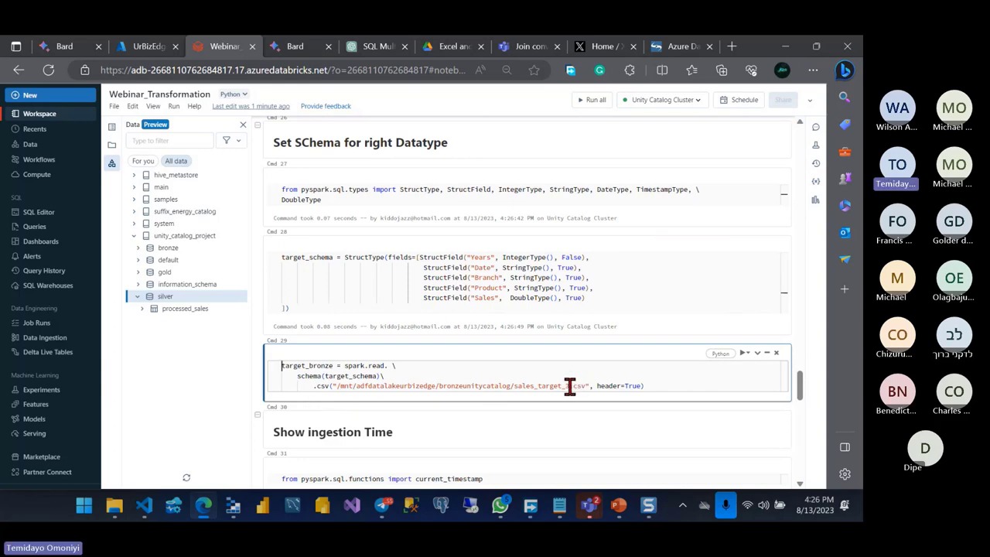
Step: Replace the file name in the target_bronze read path with Sales Target
scroll(542, 348, "up", 1)
scroll(545, 349, "up", 2)
scroll(557, 293, "up", 2)
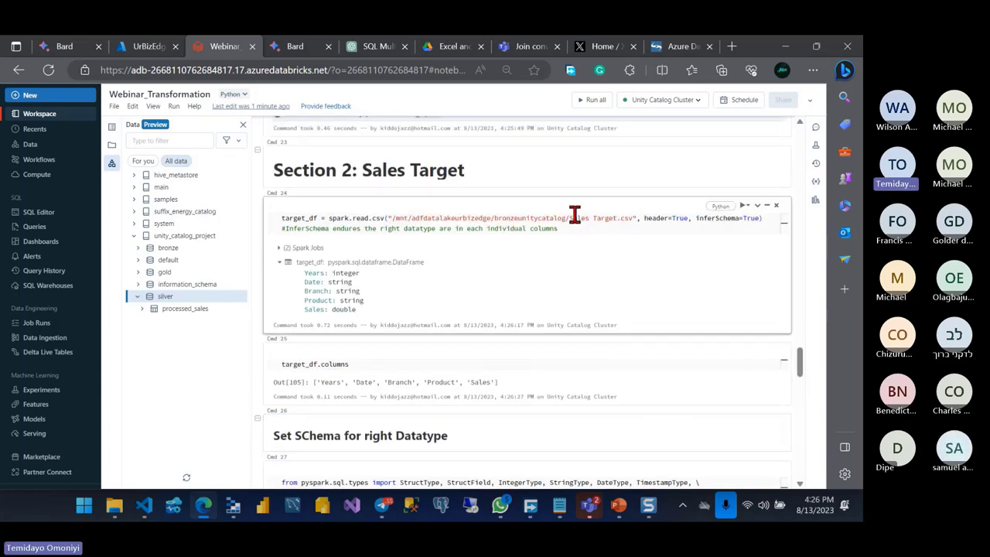
left_click_drag(570, 218, 616, 218)
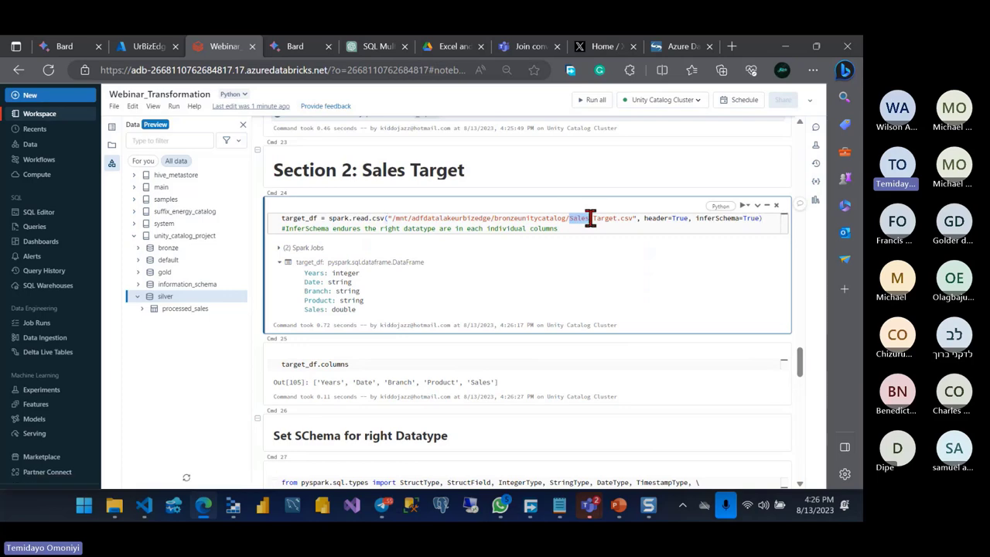
mouse_move(541, 396)
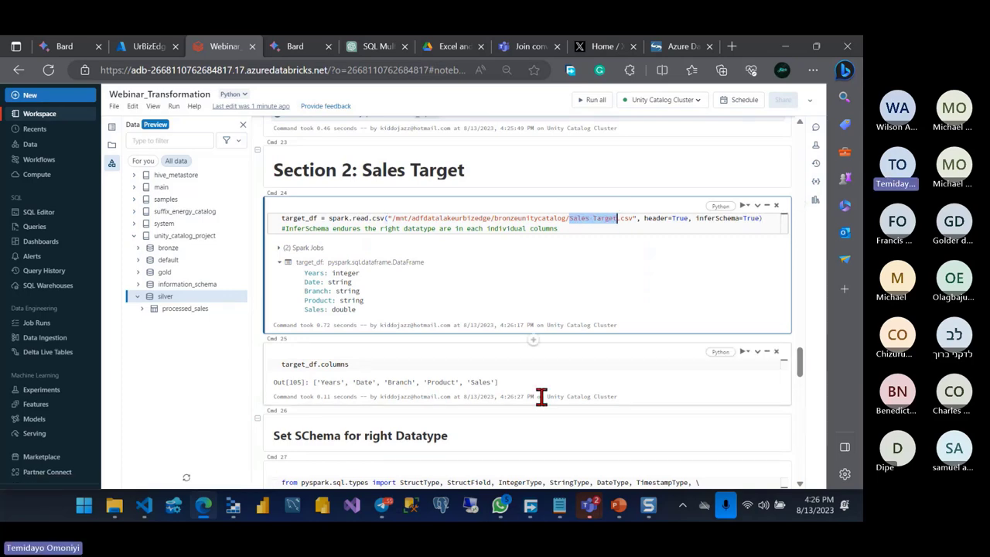
scroll(541, 396, "down", 4)
scroll(552, 379, "down", 1)
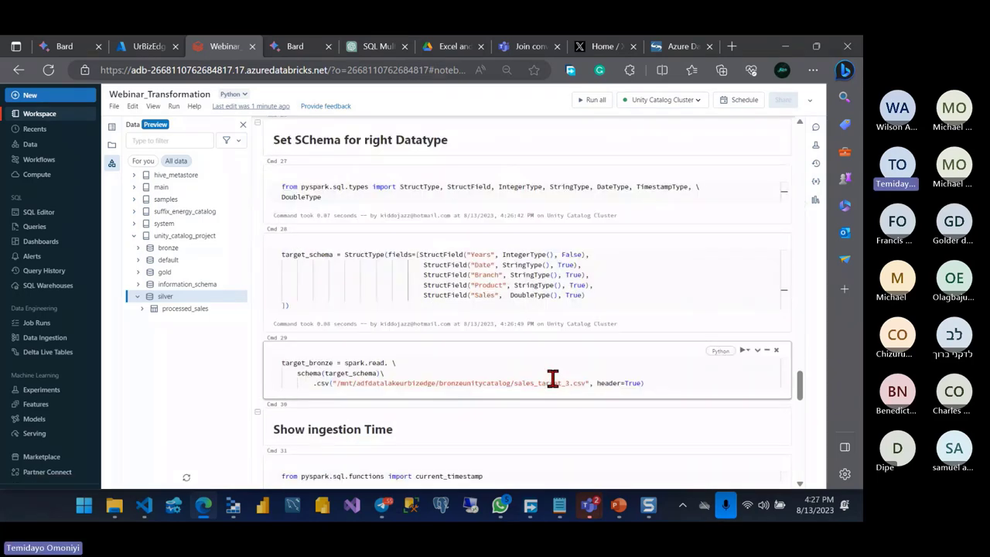
left_click_drag(569, 381, 515, 389)
type("Sales Target")
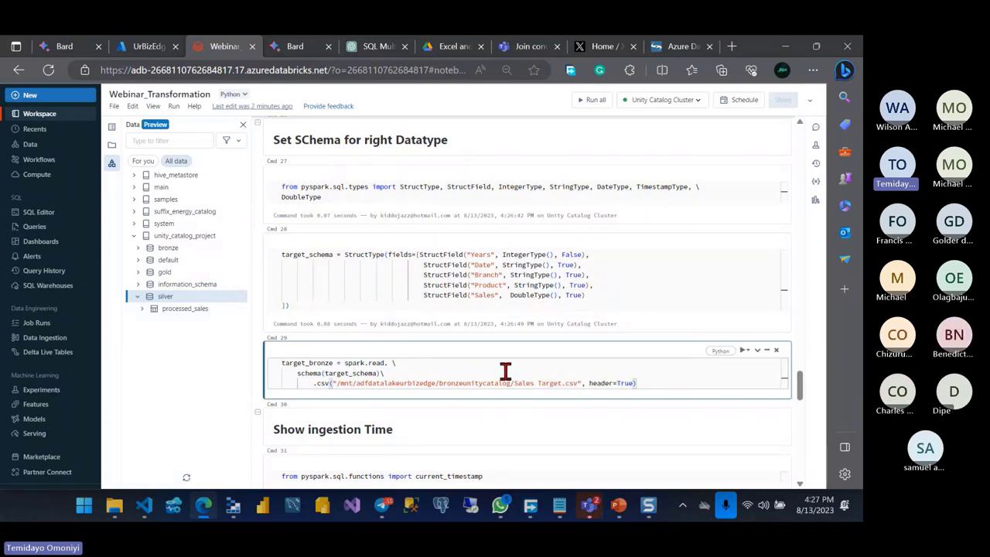
Step: Read Sales Target.csv into target_bronze using target_schema, then add an empty cell below
scroll(581, 324, "up", 4)
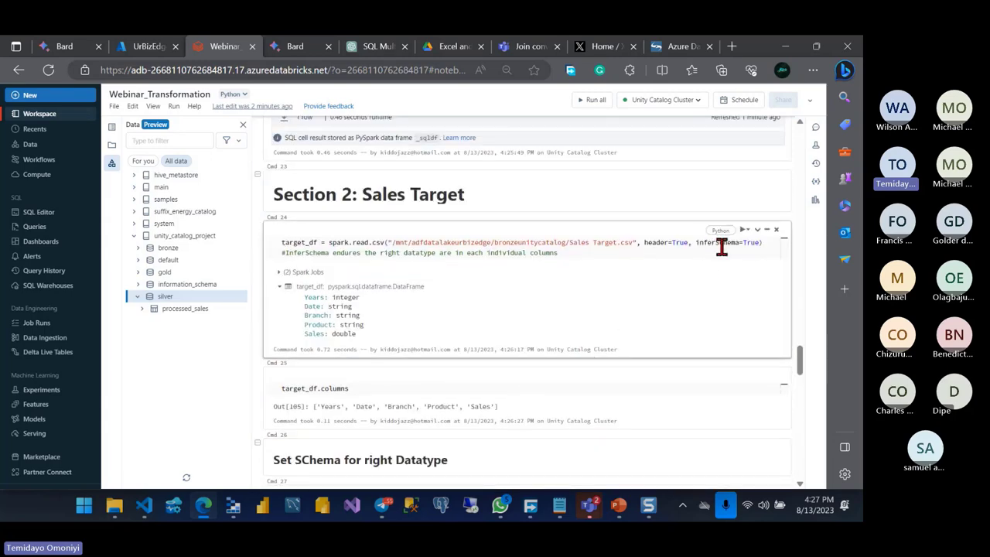
scroll(720, 246, "down", 4)
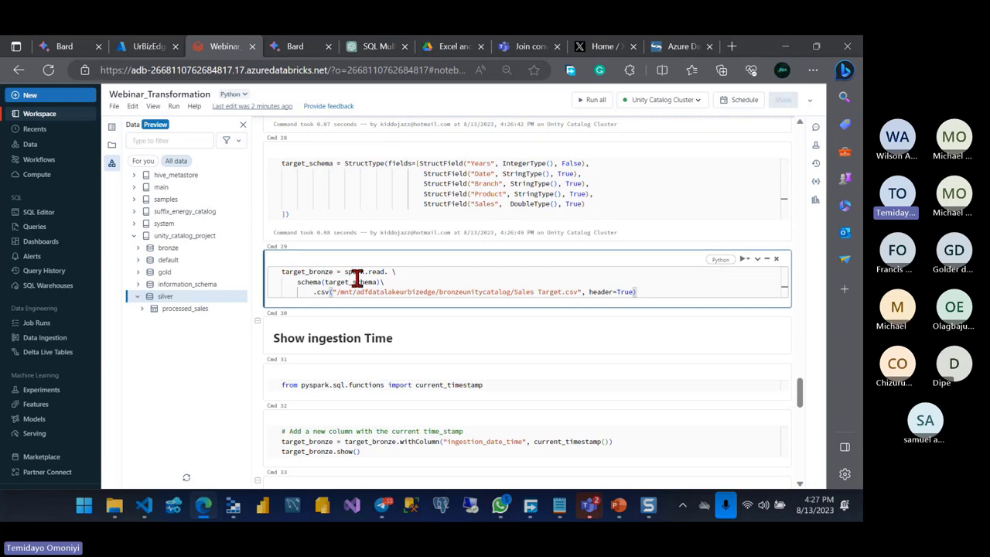
scroll(357, 279, "up", 1)
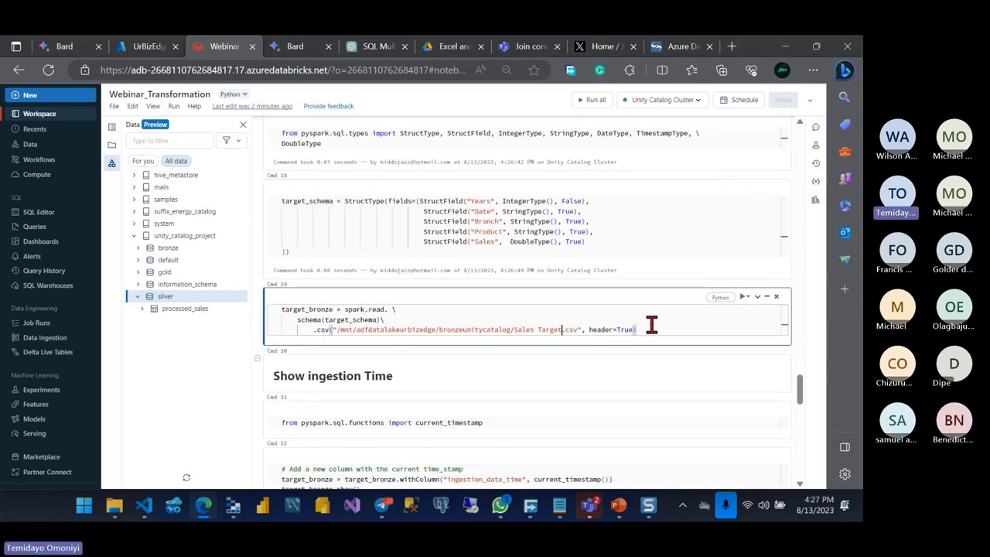
key("Up")
key("shift+Return")
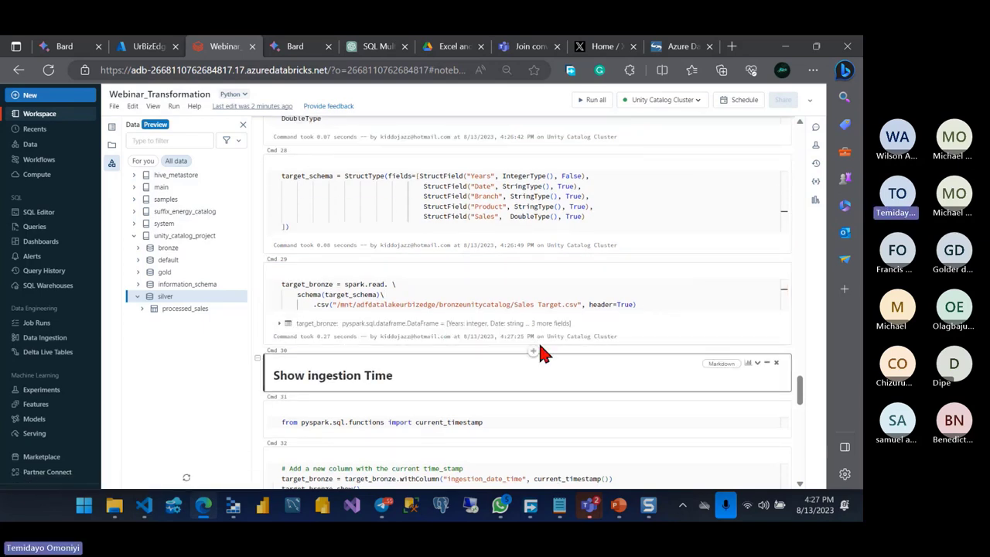
key("a")
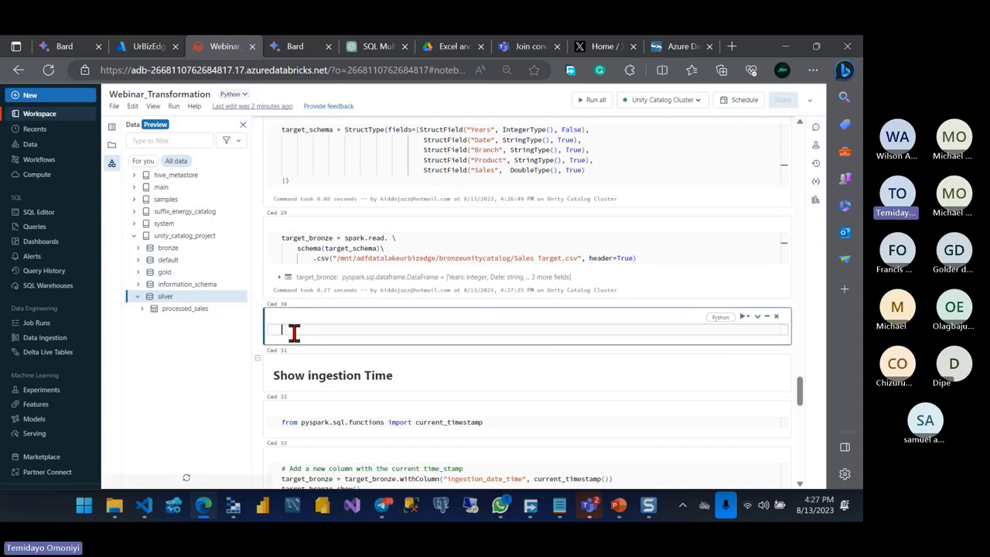
Step: Run display(target_bronze) with a comment saying it shows the bronze table itself
type("display(")
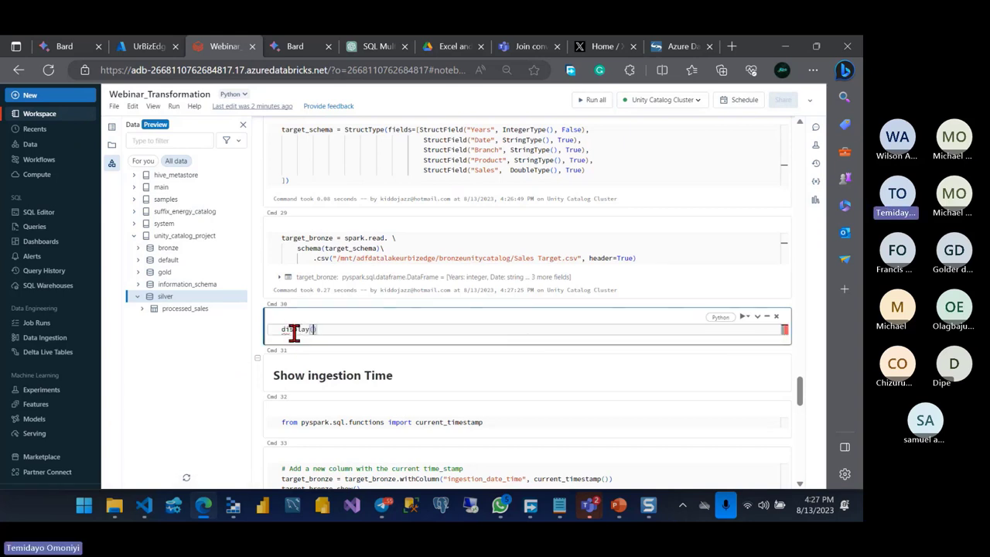
left_click(309, 247)
double_click(303, 238)
key("ctrl+c")
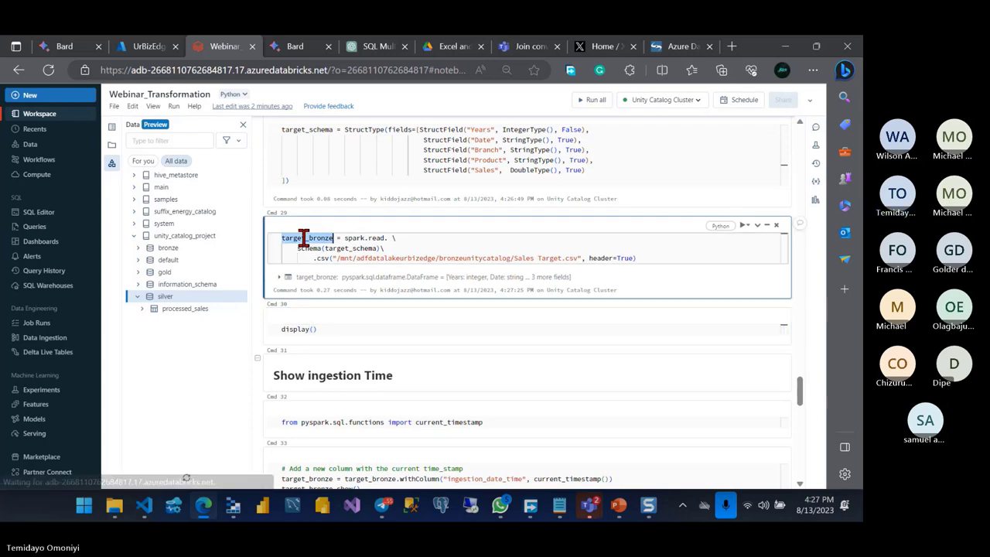
left_click(311, 329)
left_click(311, 329)
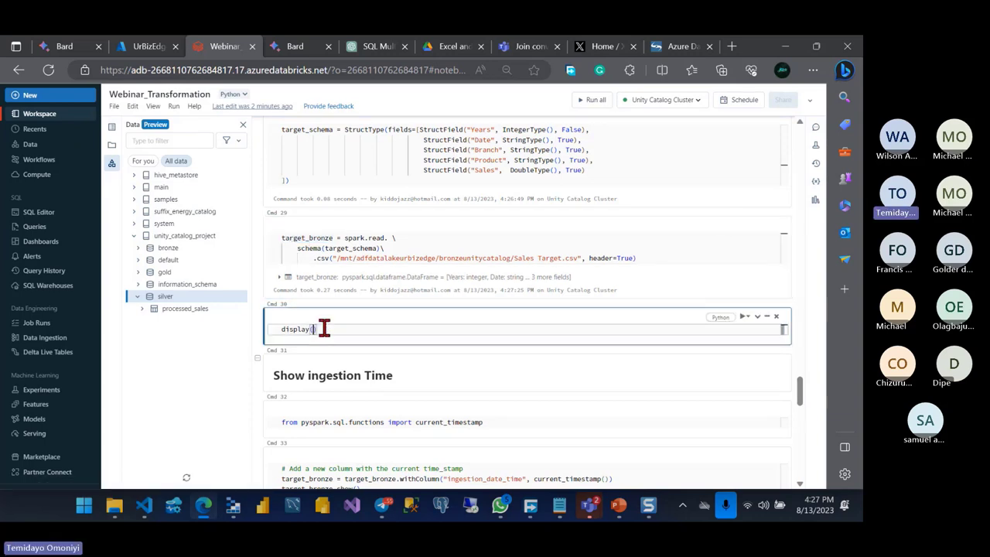
key("ctrl+v")
left_click(369, 328)
type("# This is ")
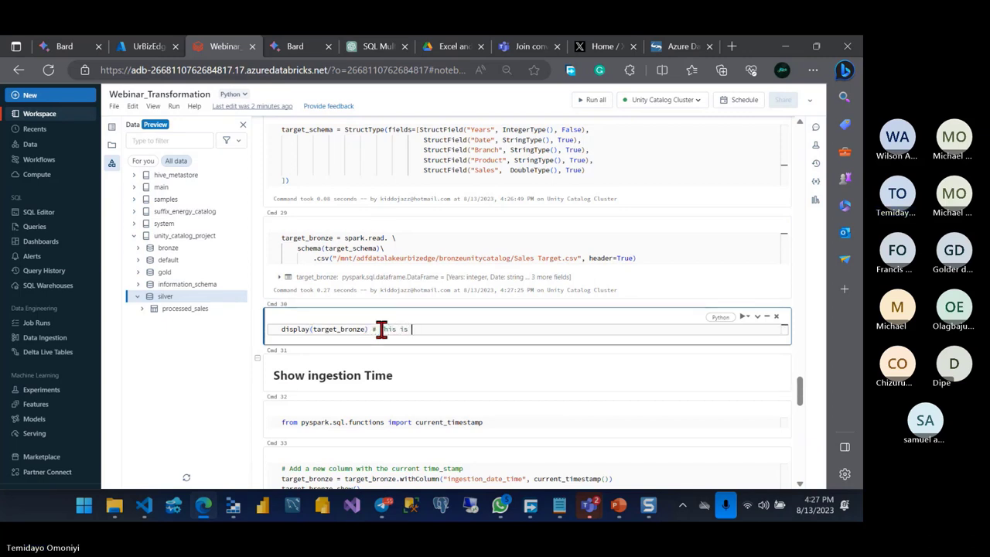
type("to show the")
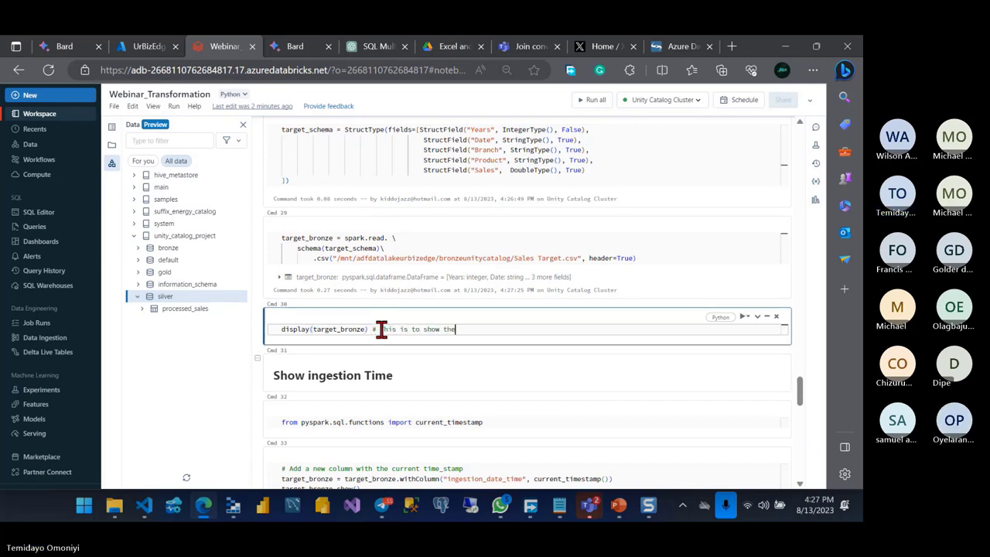
type(" broz")
type("e ")
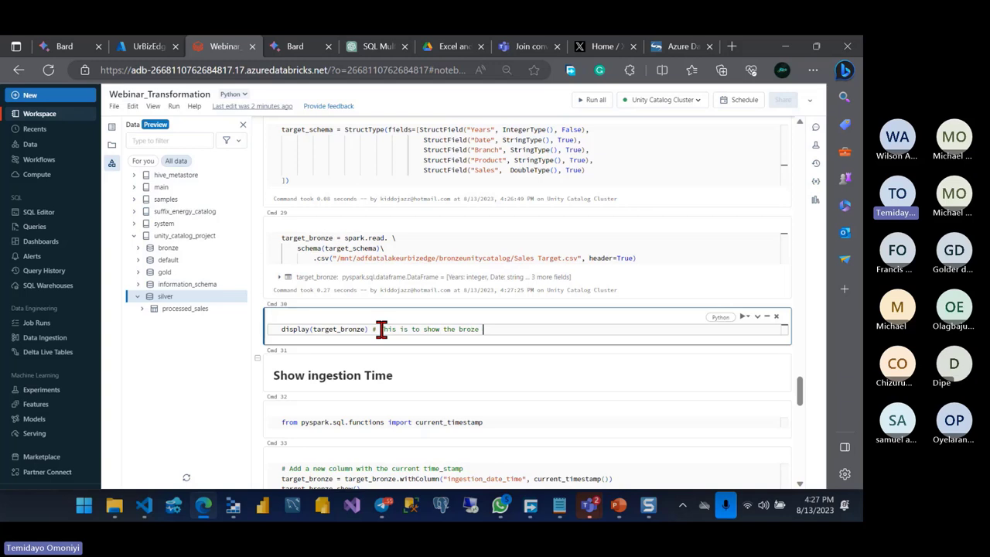
type("table it")
type("self")
key("shift+Return")
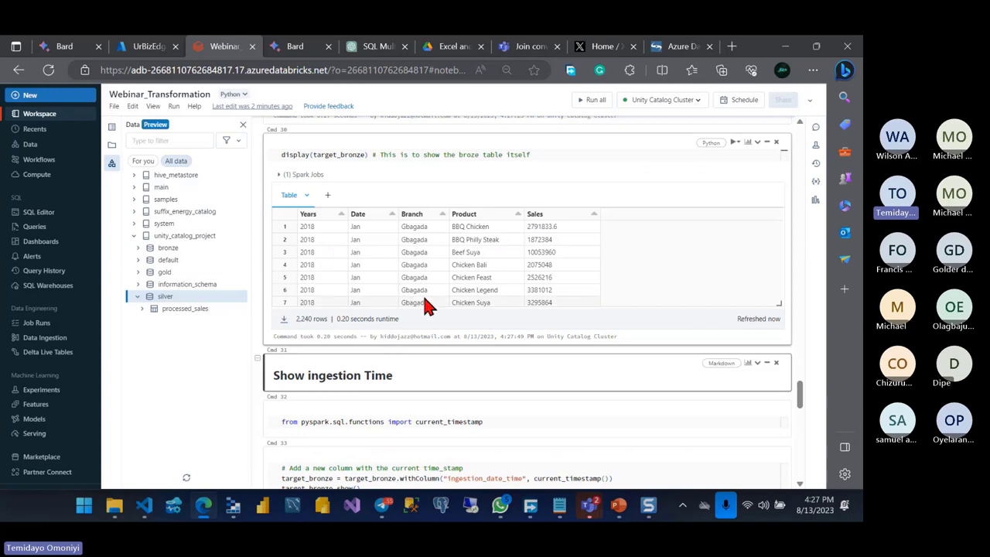
scroll(469, 349, "down", 1)
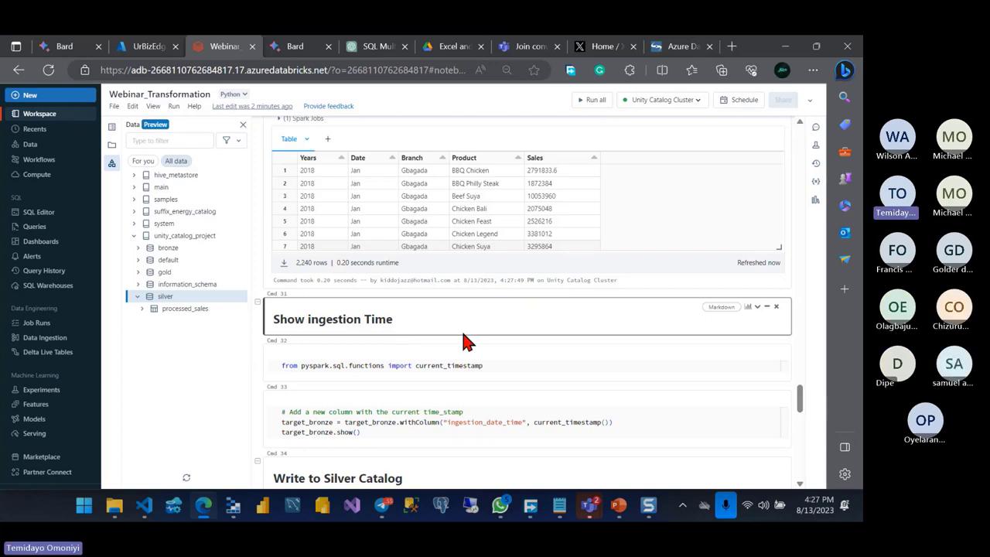
Step: Run the current_timestamp import and the cell adding ingestion_date_time to target_bronze
left_click(480, 360)
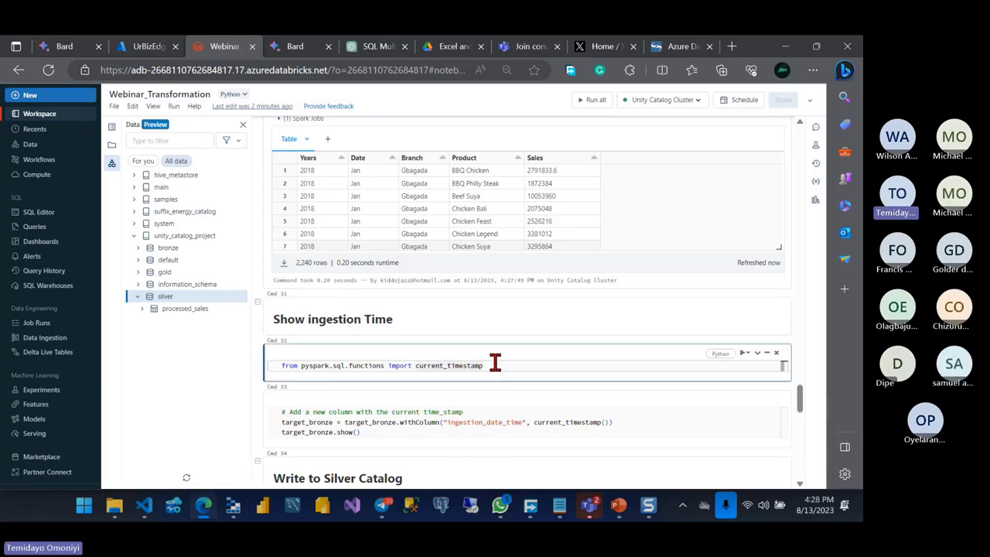
key("shift+Return")
scroll(497, 371, "down", 1)
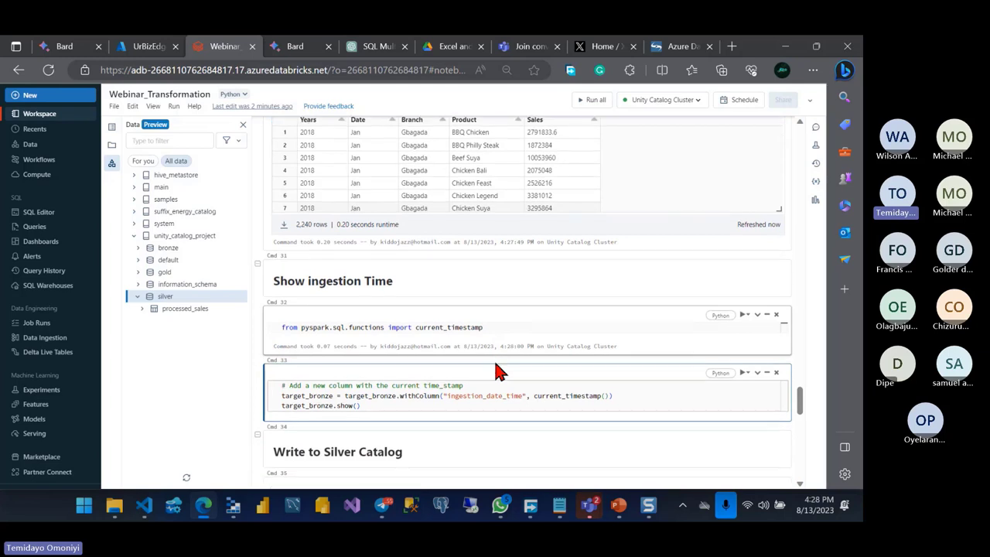
scroll(499, 371, "down", 1)
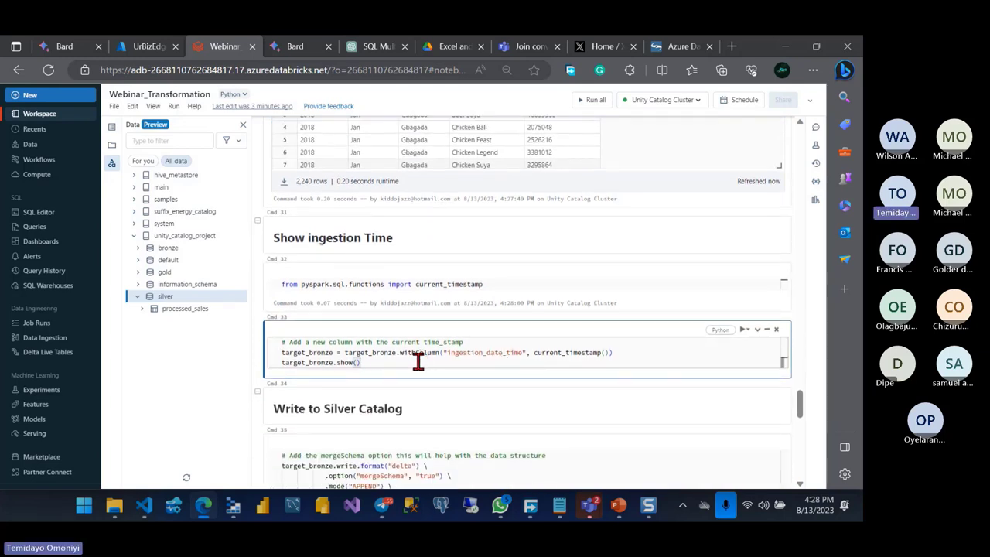
key("shift+Return")
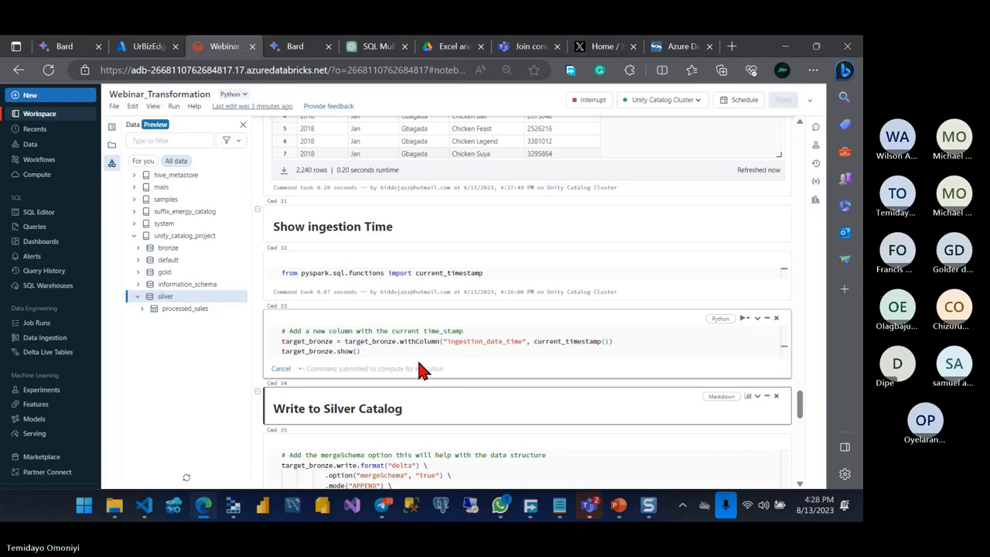
scroll(413, 294, "up", 1)
scroll(412, 290, "up", 2)
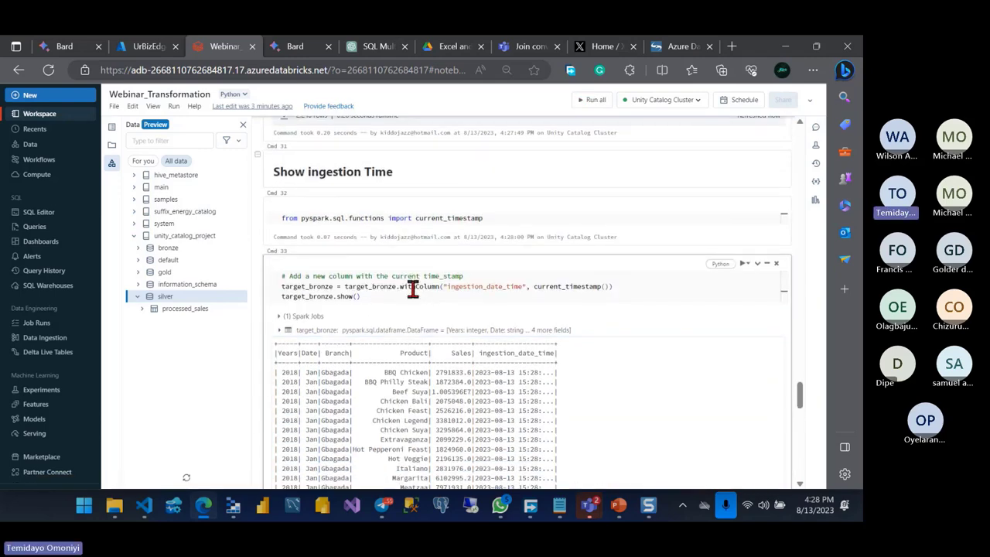
scroll(413, 288, "down", 1)
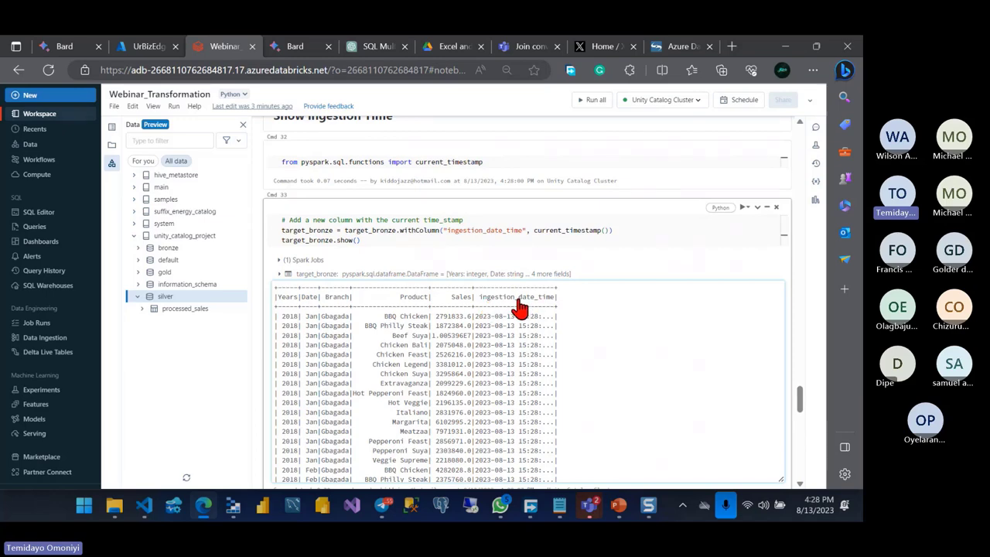
scroll(377, 342, "down", 3)
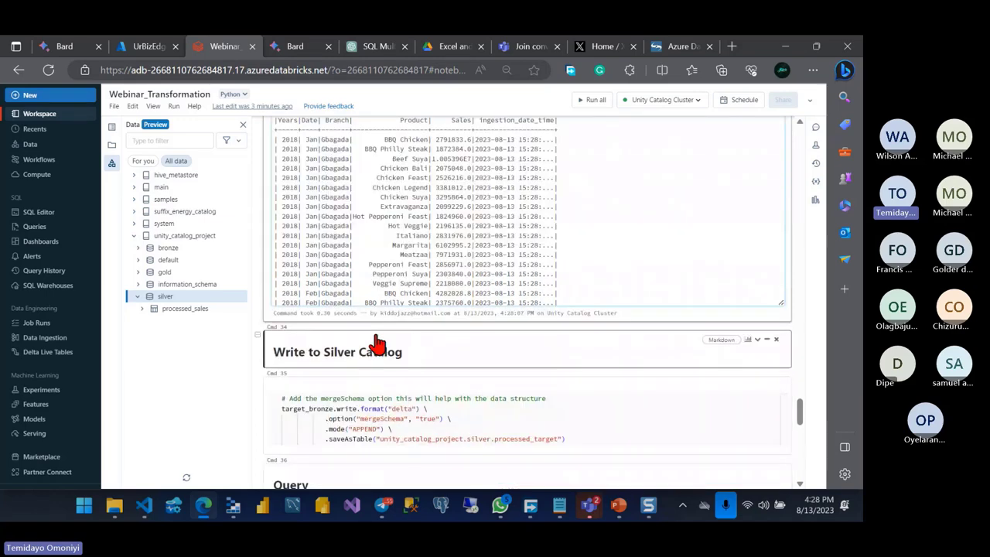
Step: Switch the processed_target write to OVERWRITE, run it, and refresh the catalog
scroll(377, 342, "down", 1)
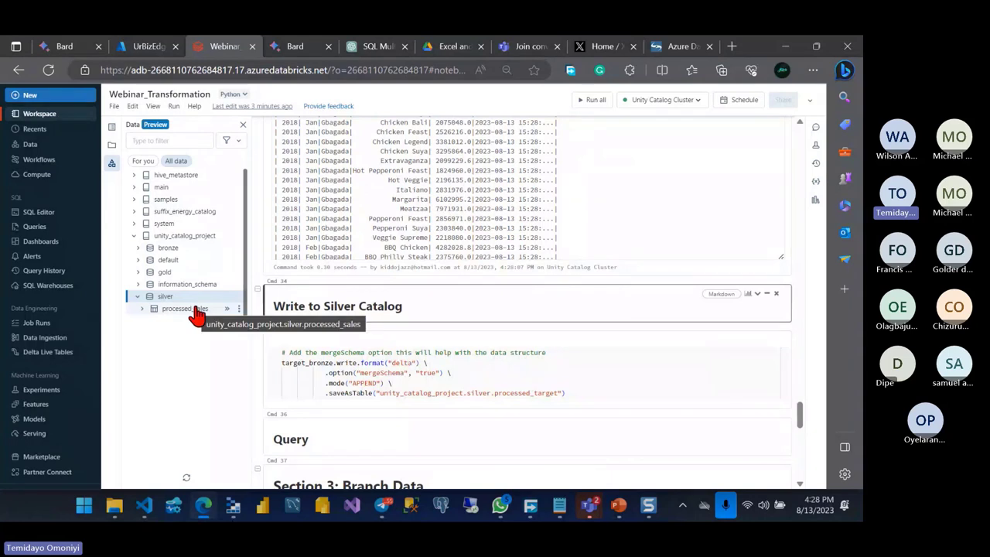
mouse_move(422, 418)
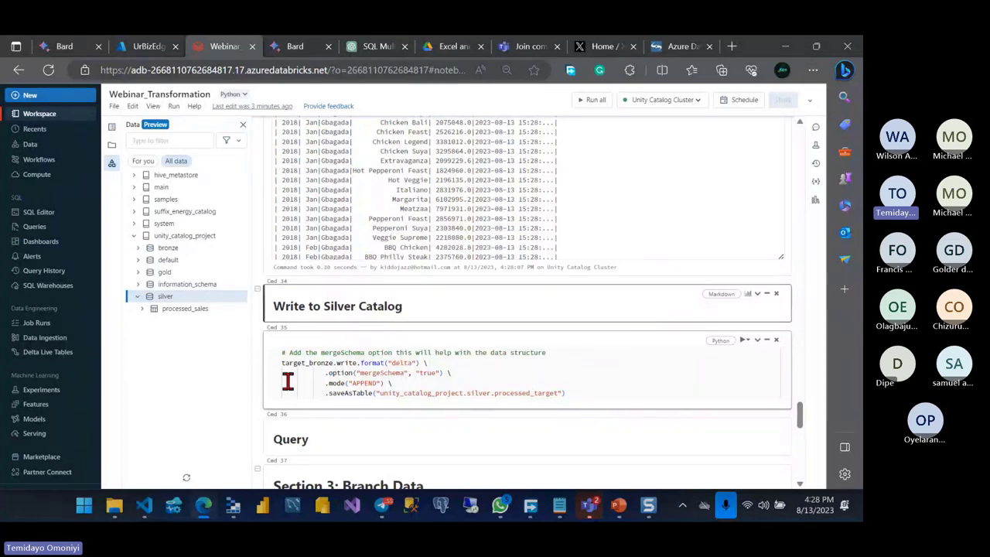
double_click(359, 383)
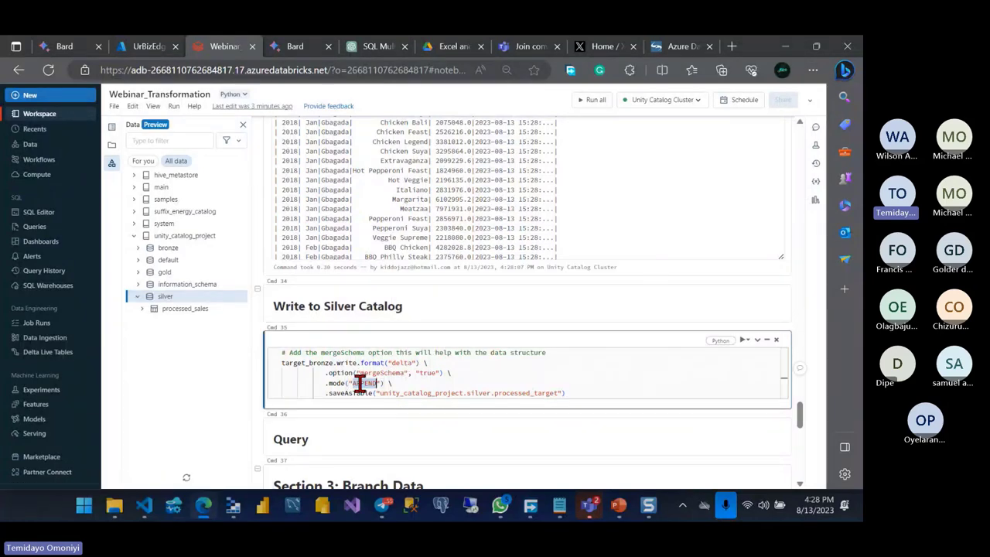
type("OVER")
type("WRITE")
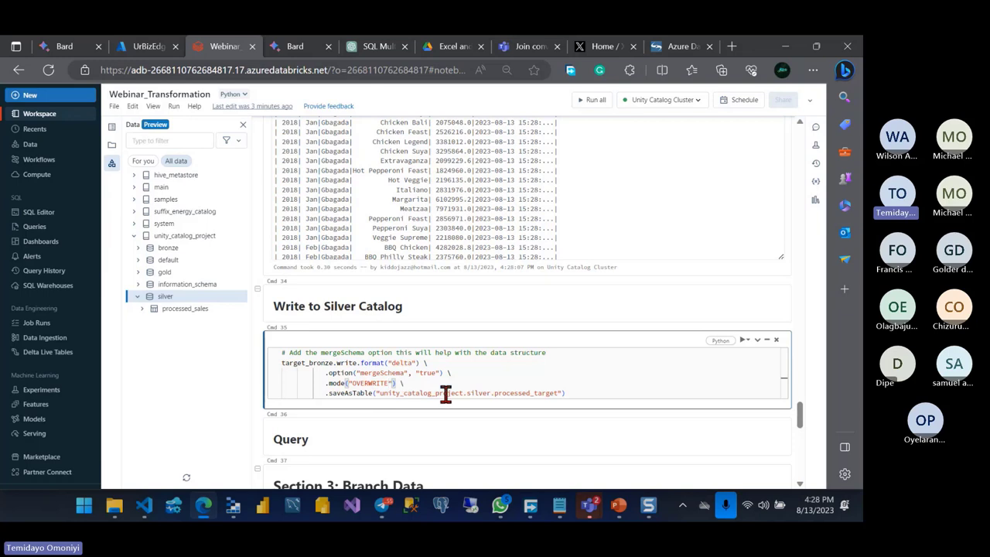
left_click(574, 389)
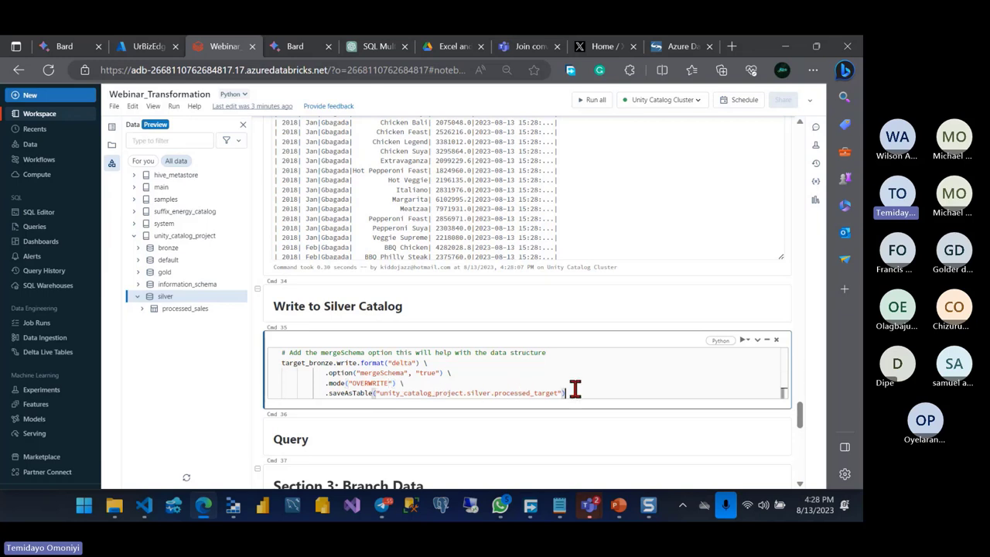
key("shift+Return")
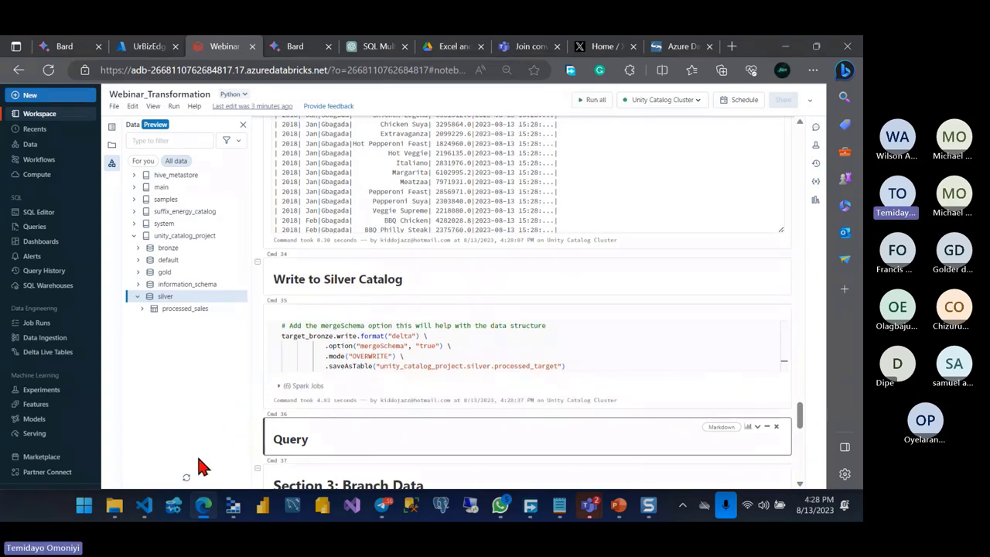
left_click(186, 477)
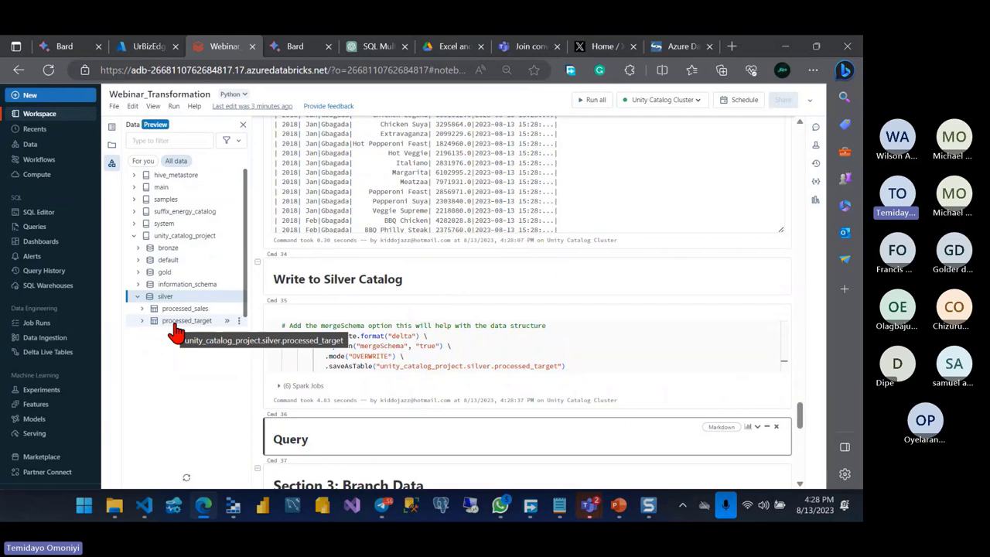
Step: Add a %sql cell under Query and run select * from processed_target;
left_click(534, 462)
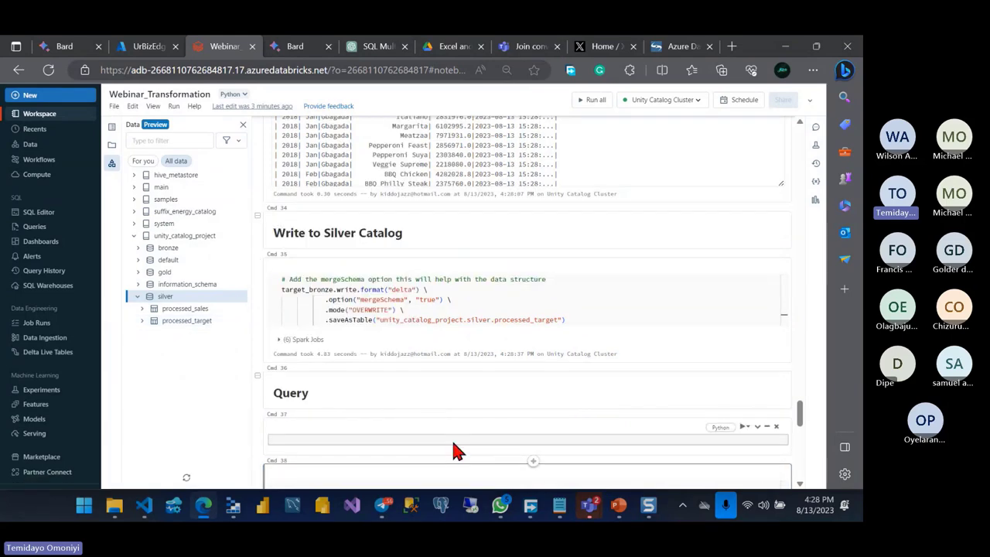
left_click(433, 439)
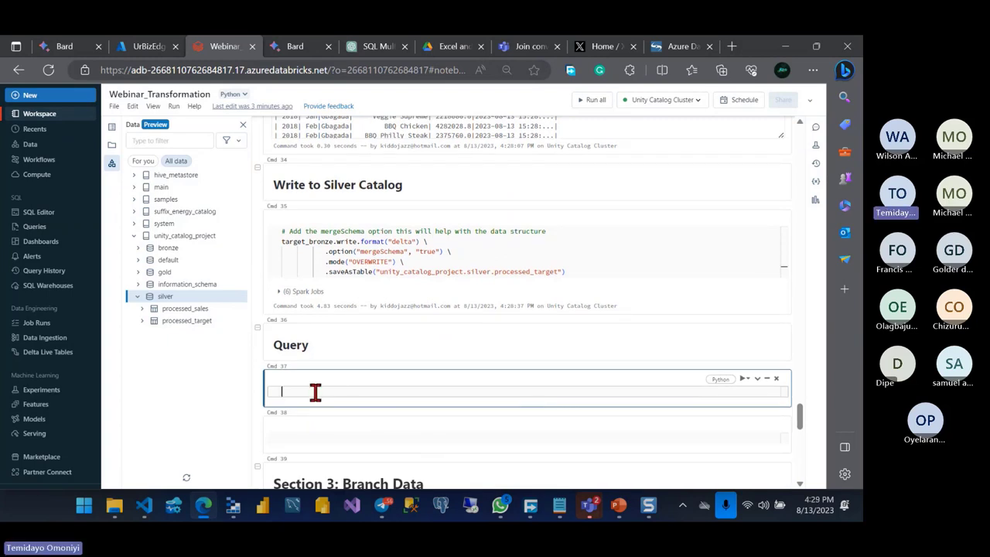
type("%")
type("sql")
key("Return")
type("sele")
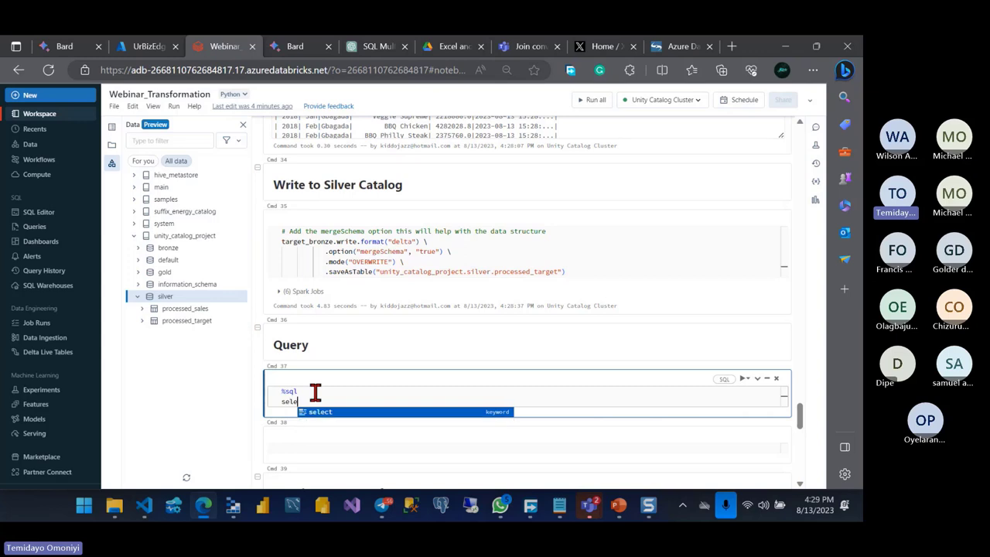
type("ct ")
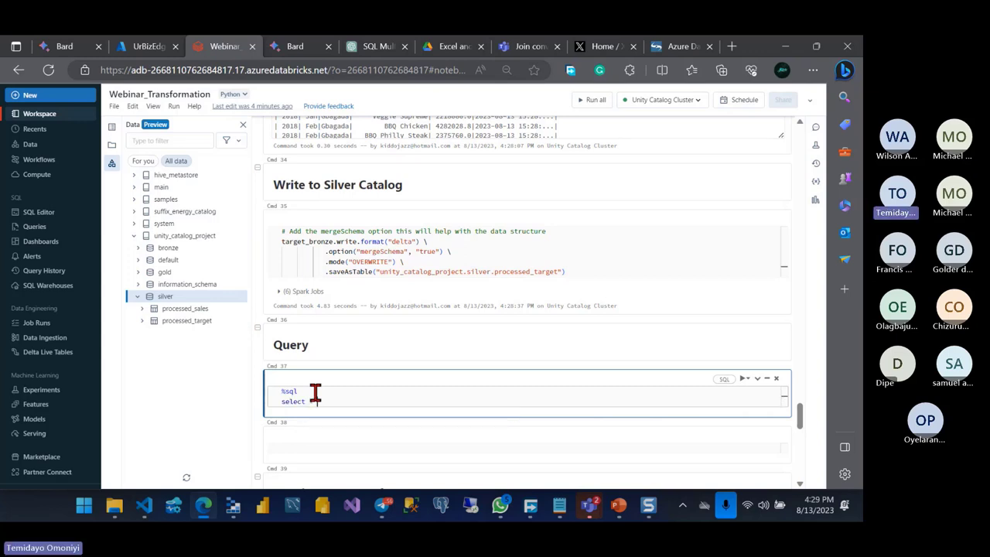
type("* from")
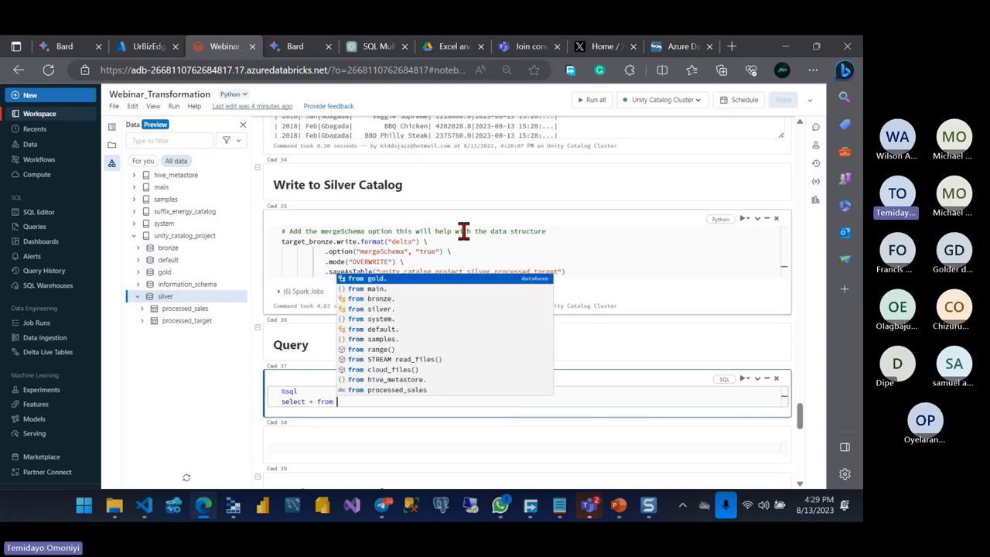
left_click(508, 265)
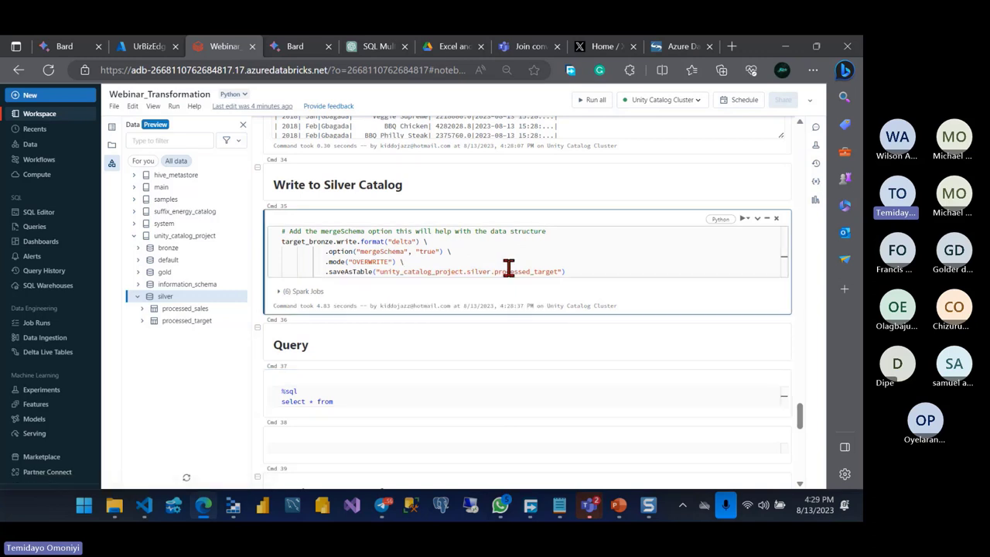
double_click(503, 272)
key("ctrl+c")
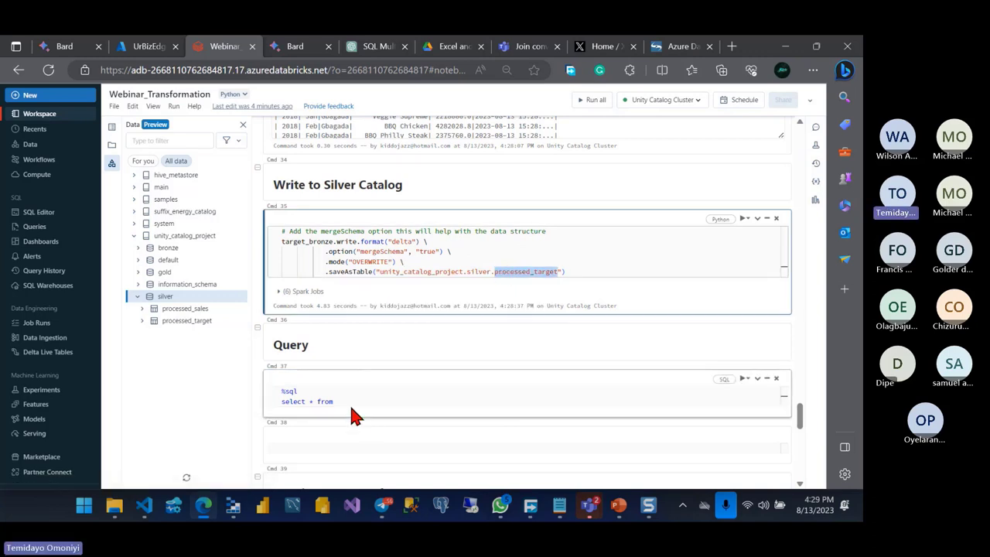
left_click(350, 402)
key("ctrl+v")
type(";")
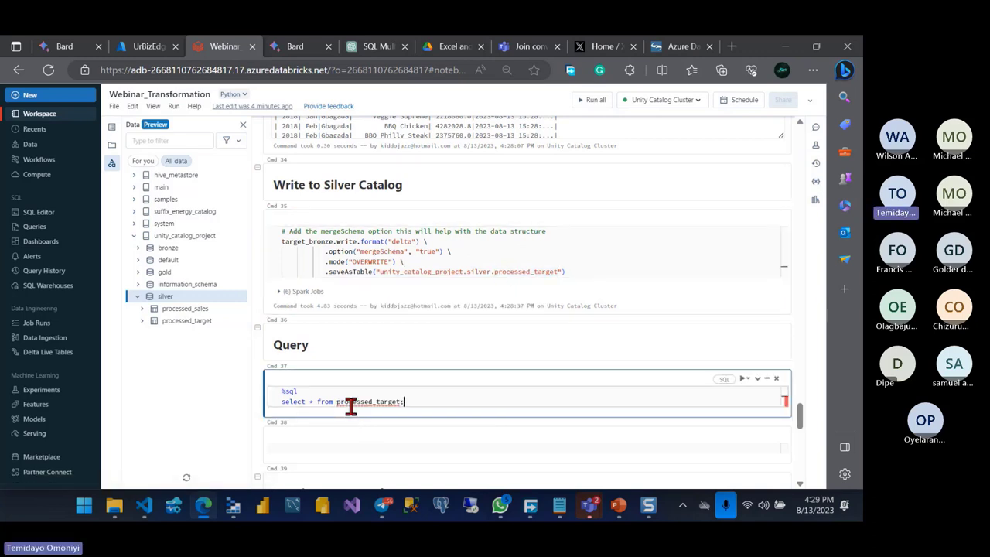
key("shift+Return")
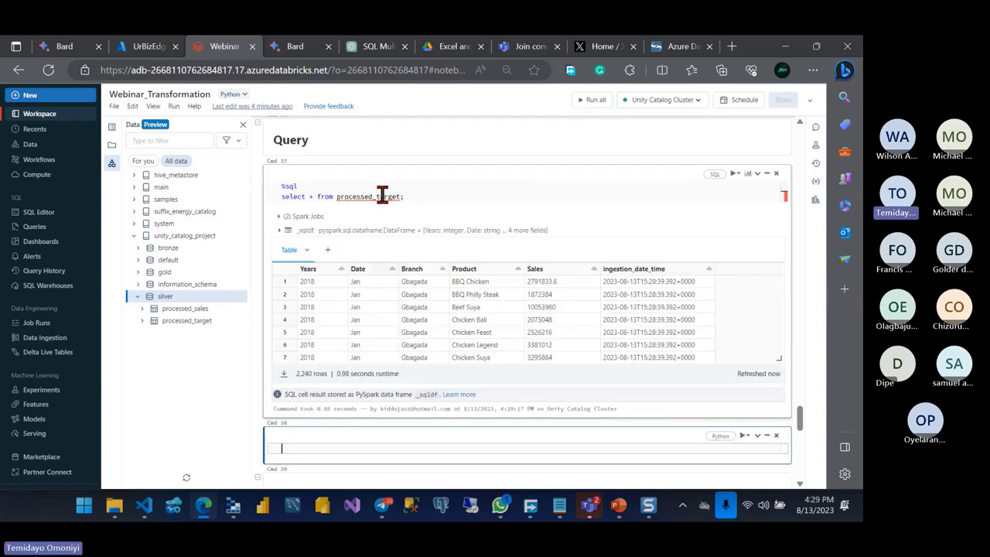
Step: Run select count(*) as total_row_Target from processed_target, returning 2240
left_click_drag(403, 195, 282, 186)
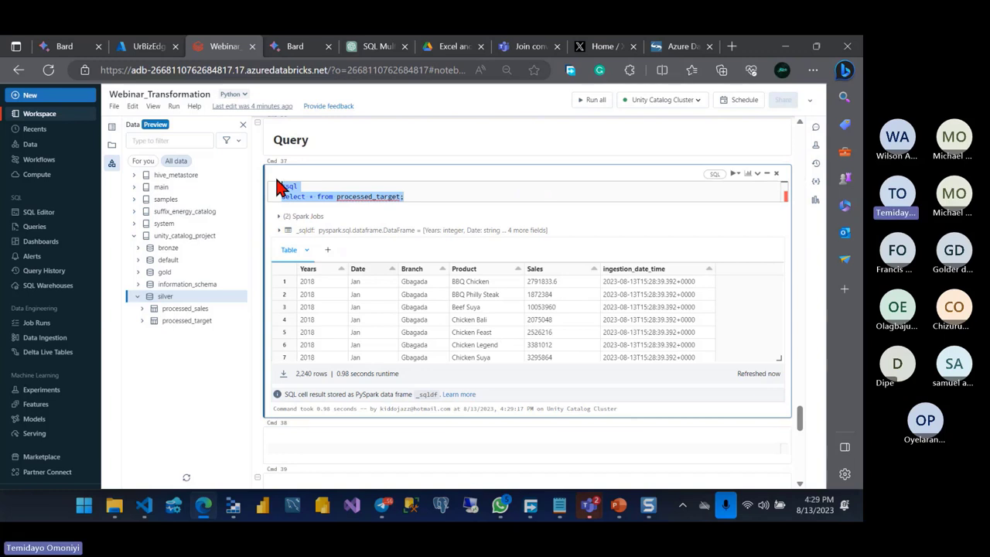
left_click(326, 449)
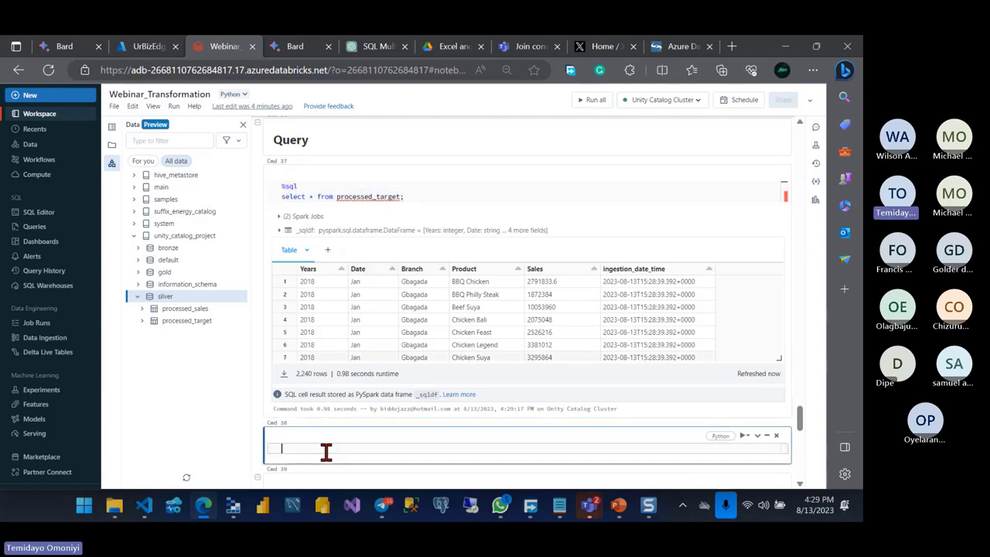
key("ctrl+v")
double_click(310, 458)
type("coun")
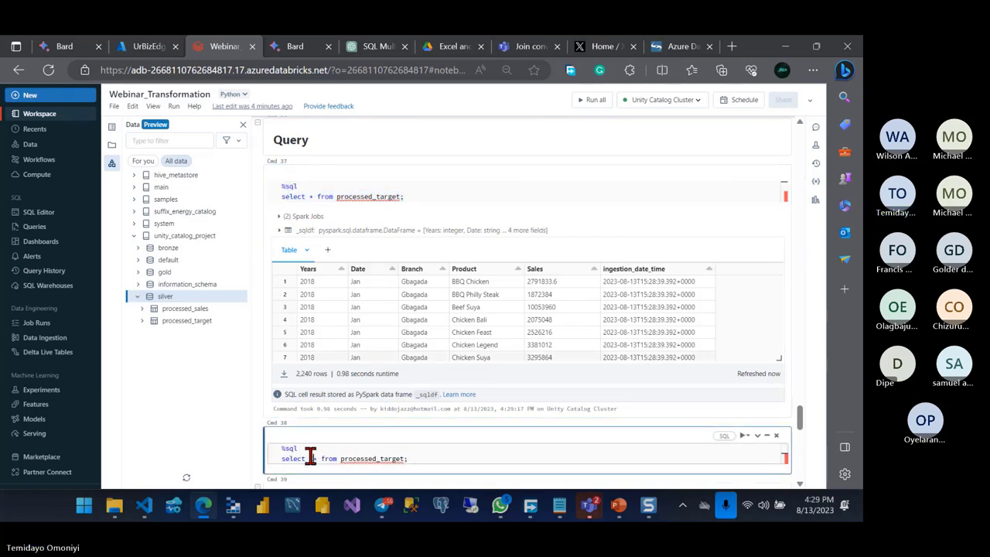
type("t")
key("Return")
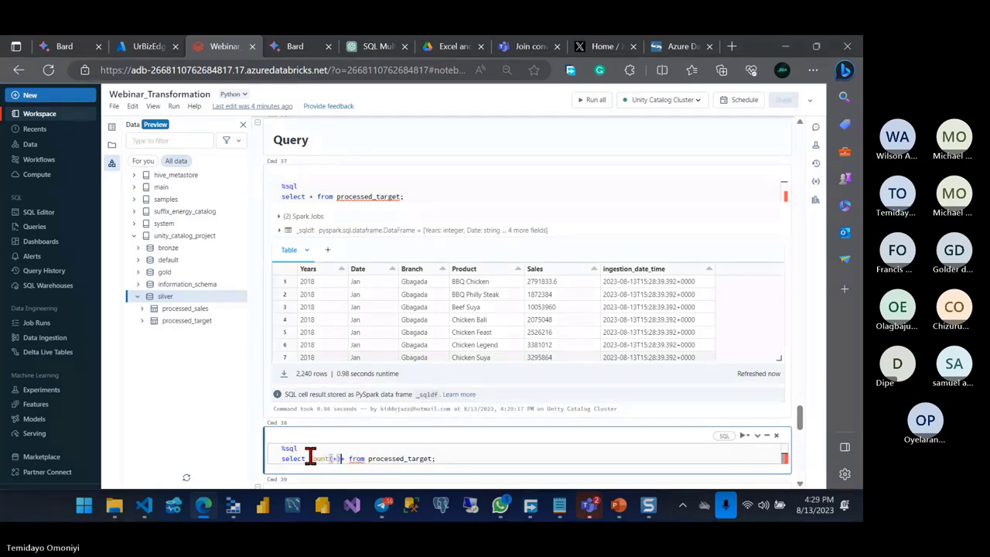
type("*")
key("Right")
key("Delete")
type("as C")
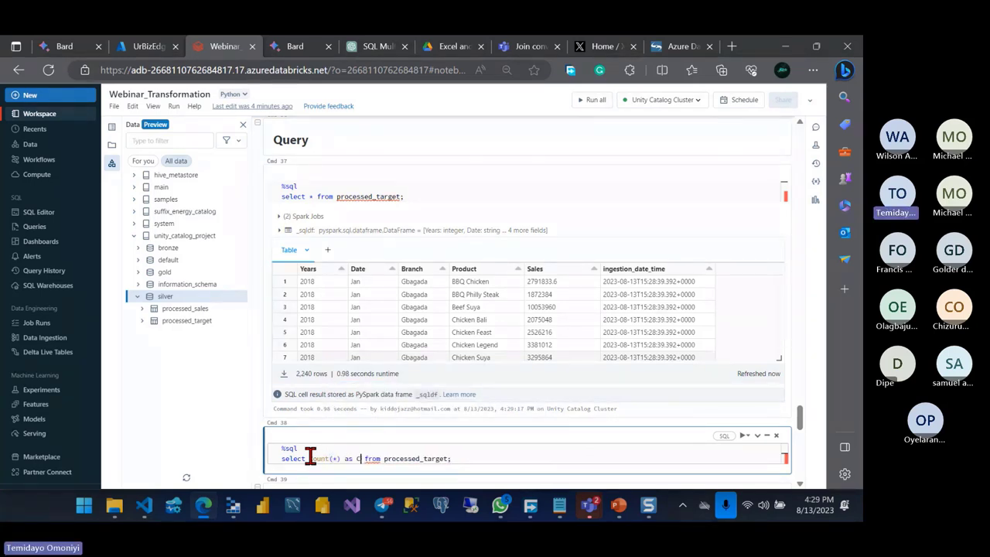
key("BackSpace")
type("to")
type("tal_row")
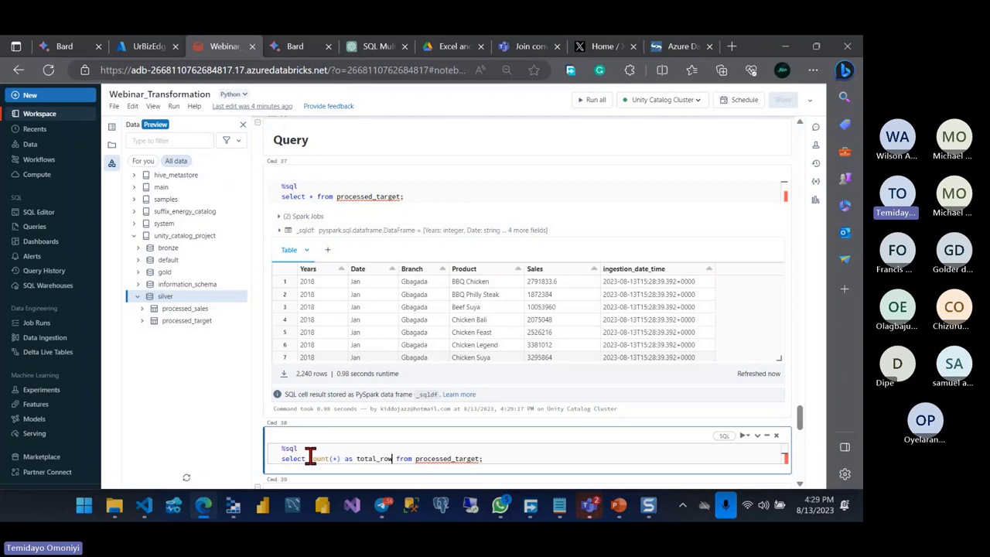
type("_Tar")
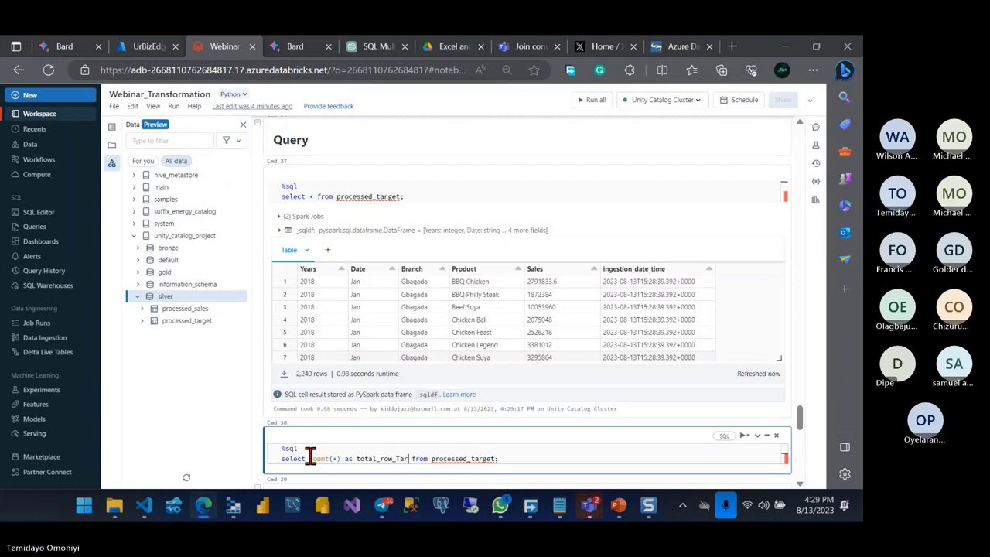
type("teg")
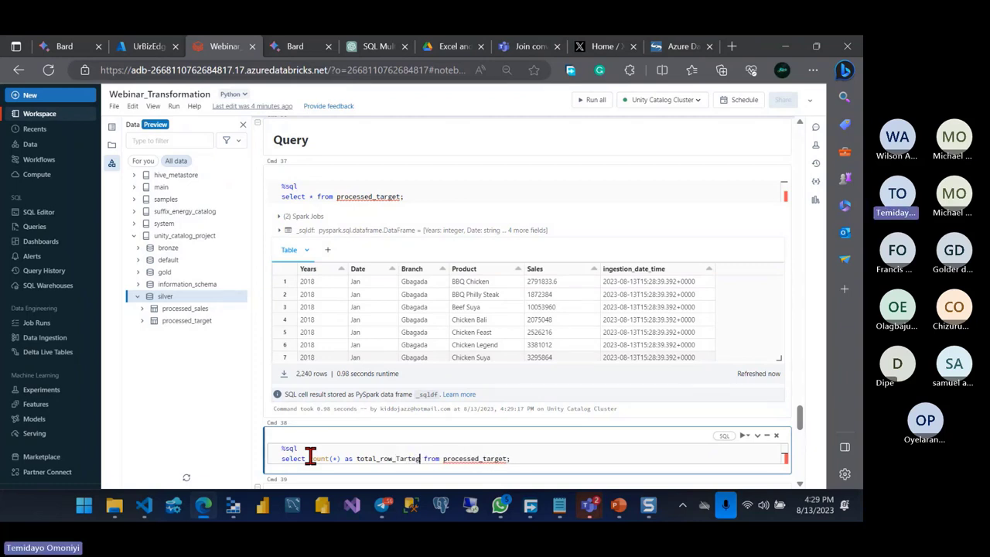
key("BackSpace")
key("BackSpace")
key("BackSpace")
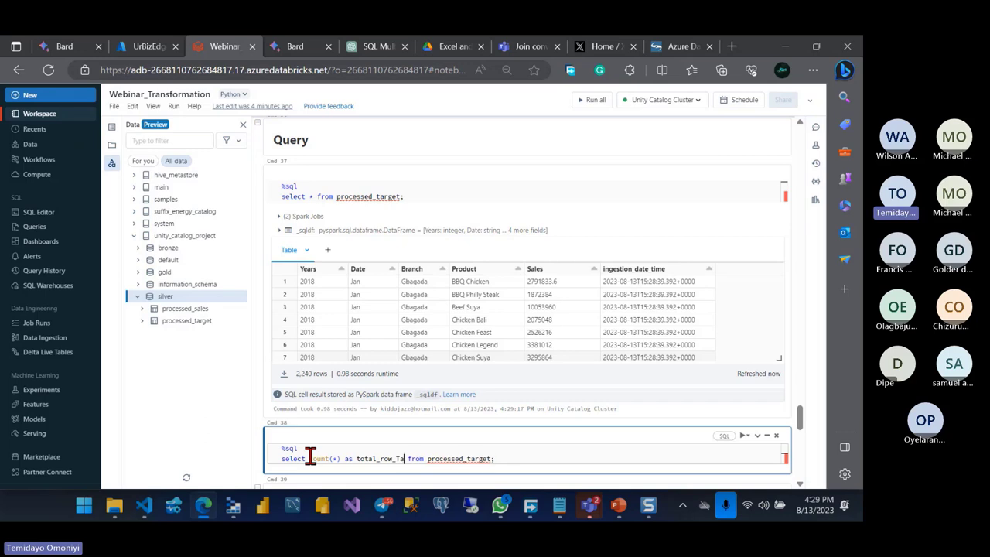
type("rget")
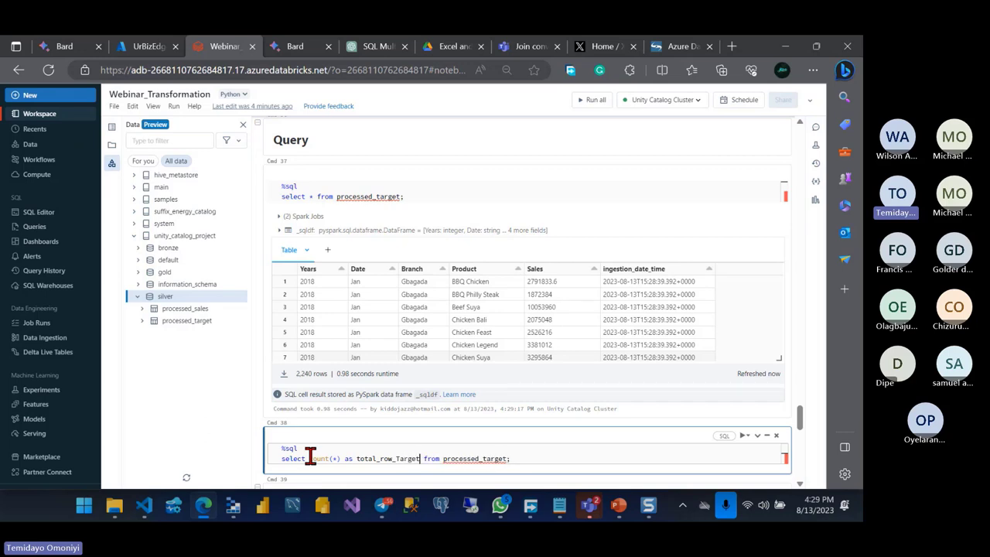
key("shift+Return")
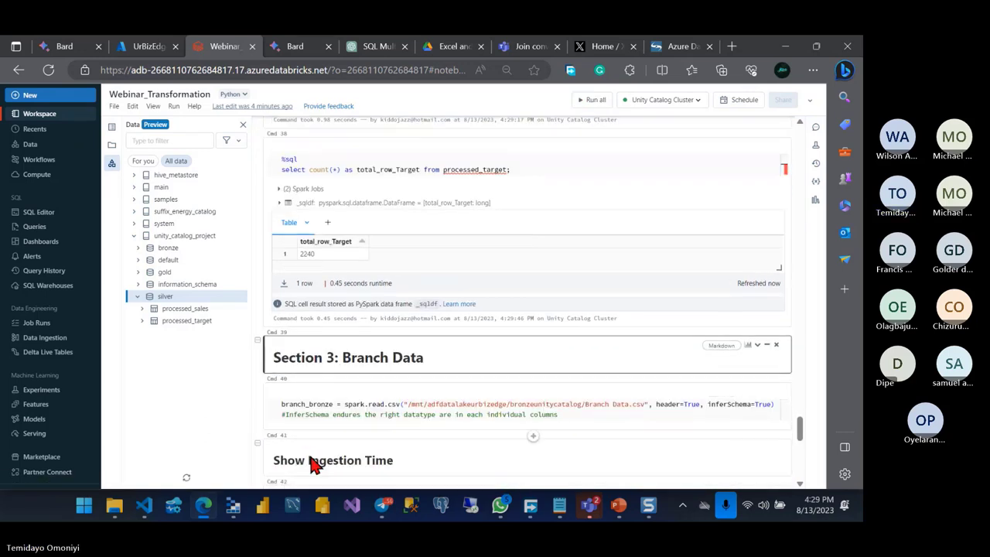
Step: Load Branch Data.csv and run the current_timestamp import cell
scroll(380, 367, "down", 1)
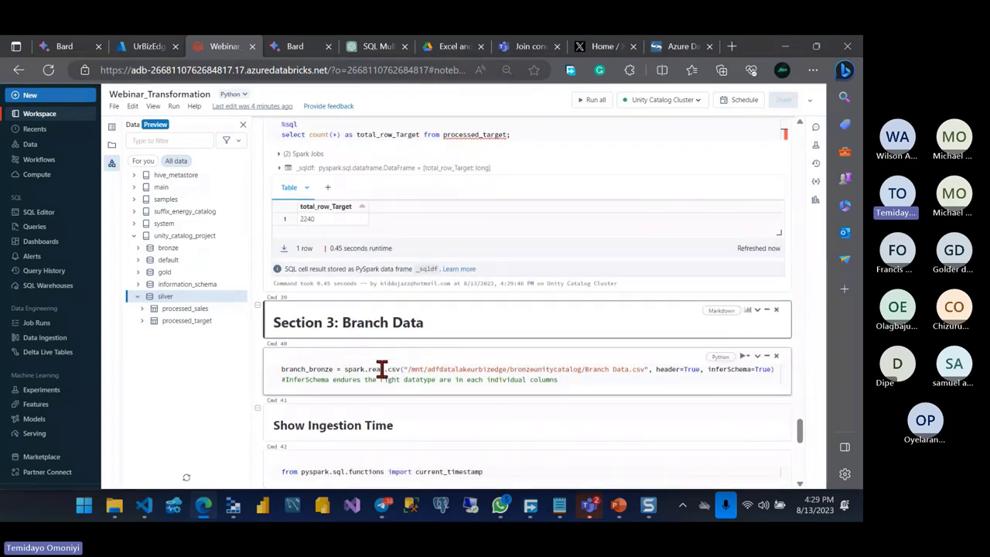
scroll(363, 344, "down", 1)
scroll(363, 347, "down", 1)
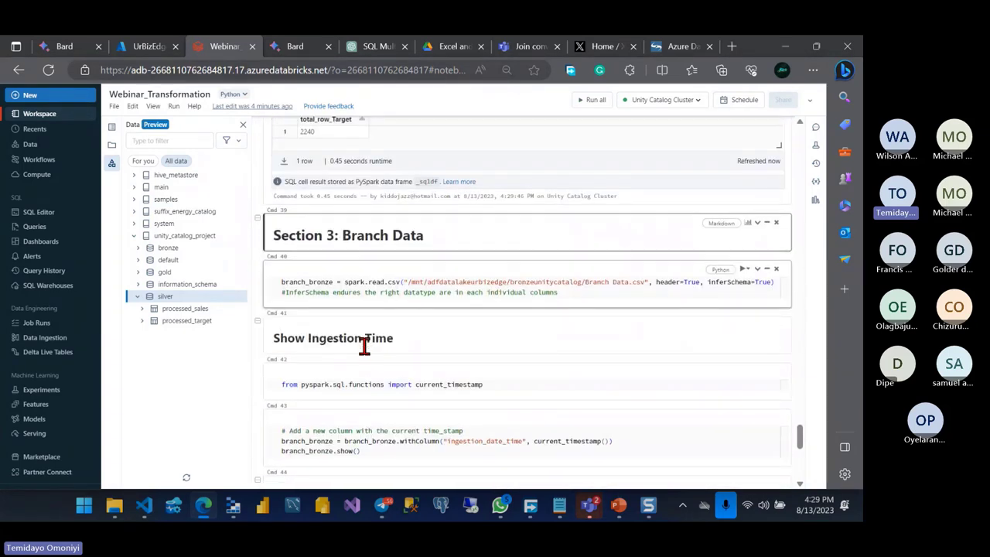
scroll(363, 347, "up", 1)
left_click(573, 317)
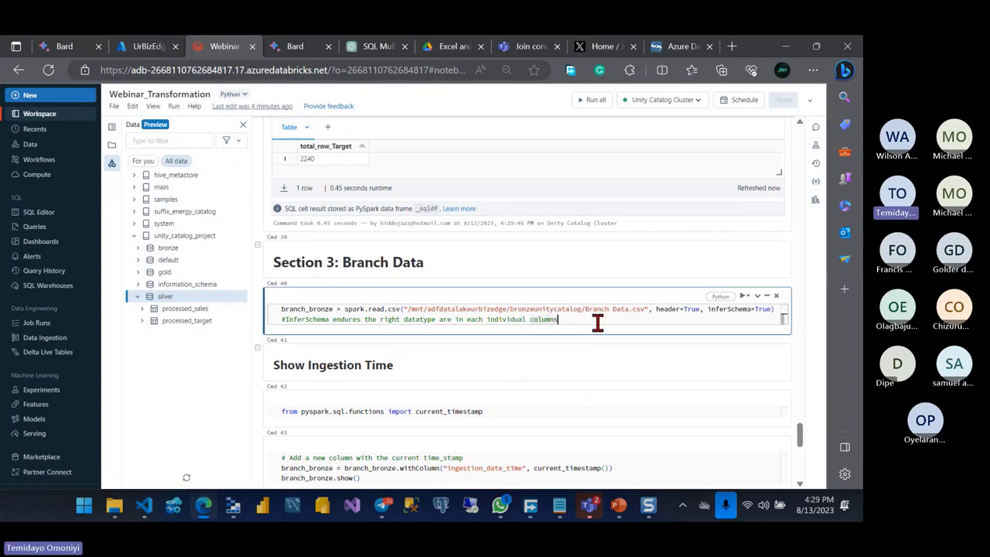
key("shift+Return")
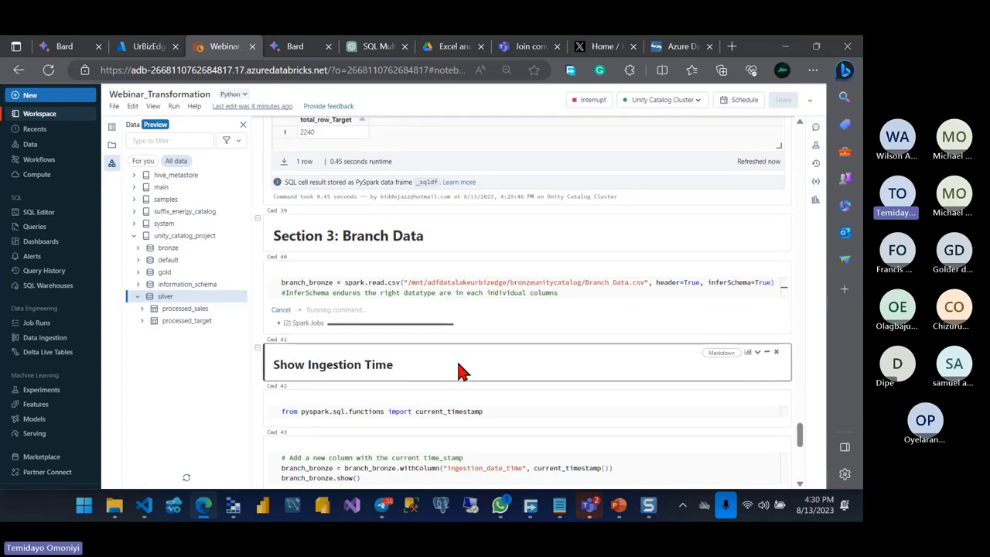
key("shift+Return")
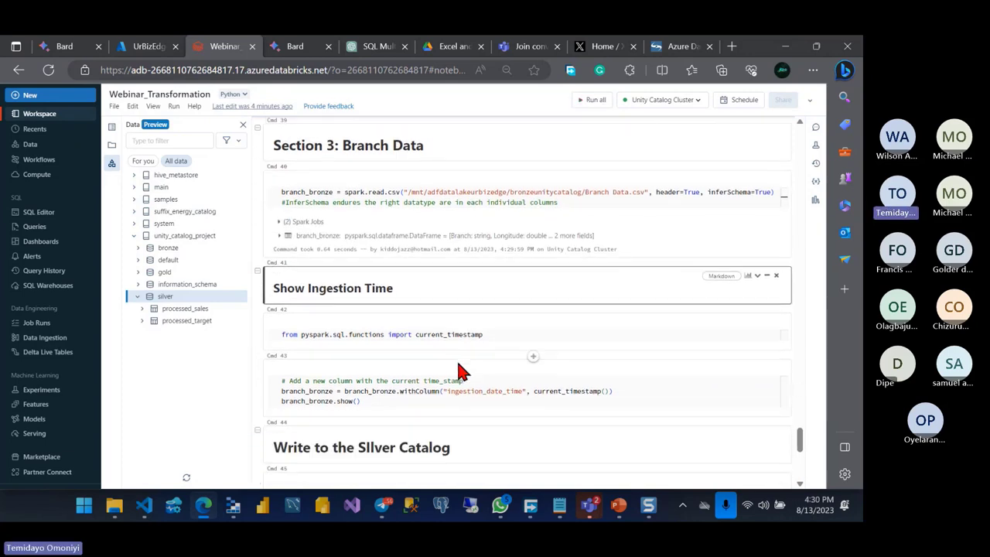
left_click(486, 332)
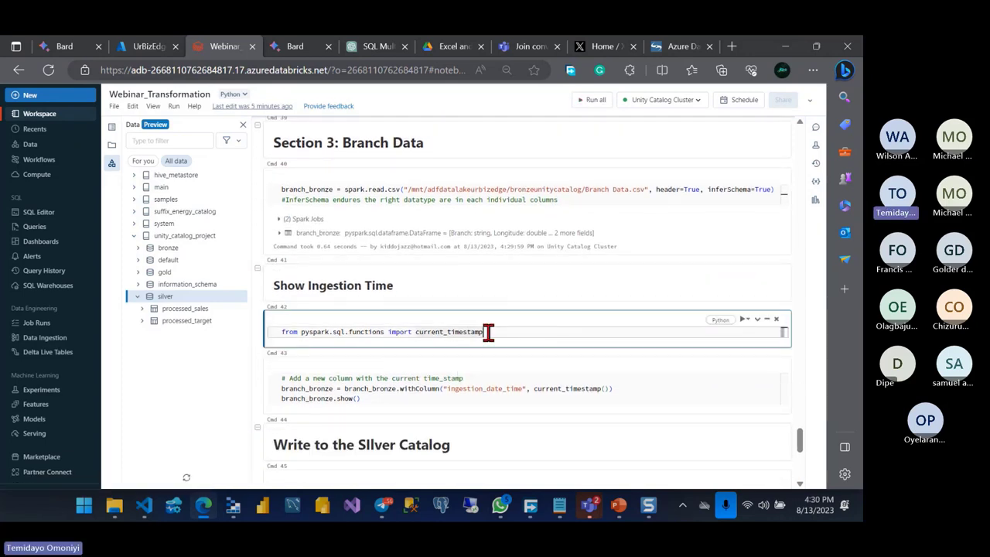
key("shift+Return")
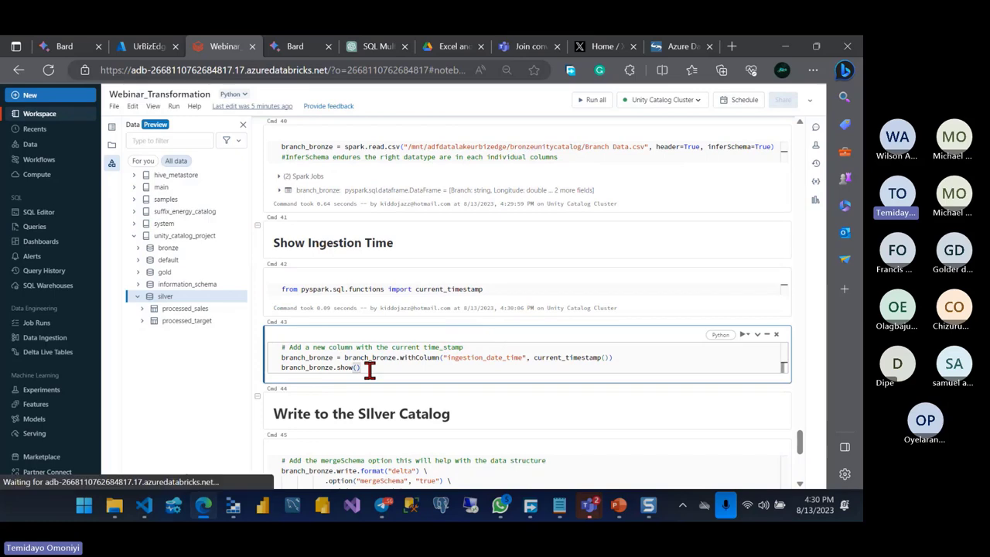
Step: Add the ingestion_date_time column, save the result as silver processed_branch, and refresh the catalog
key("shift+Return")
scroll(370, 379, "down", 3)
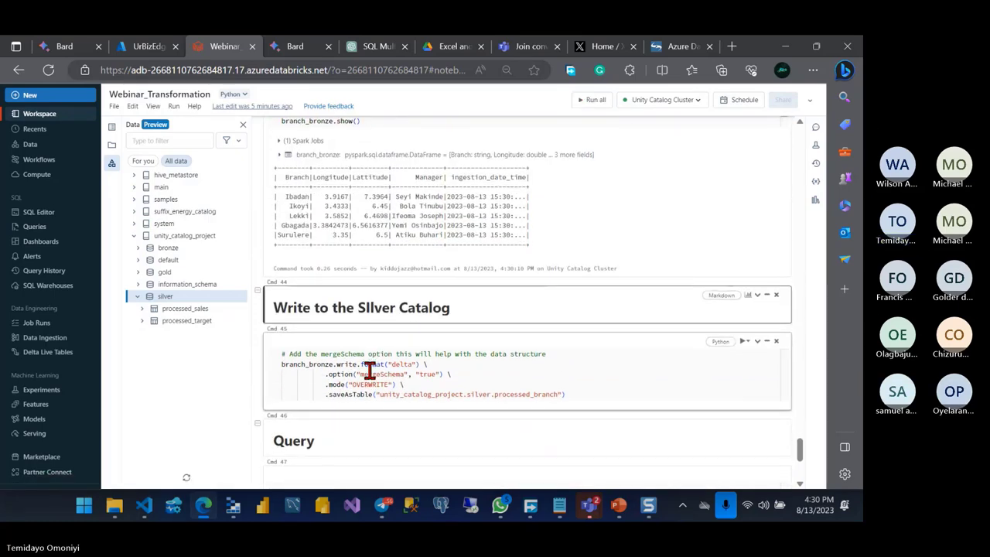
left_click(577, 391)
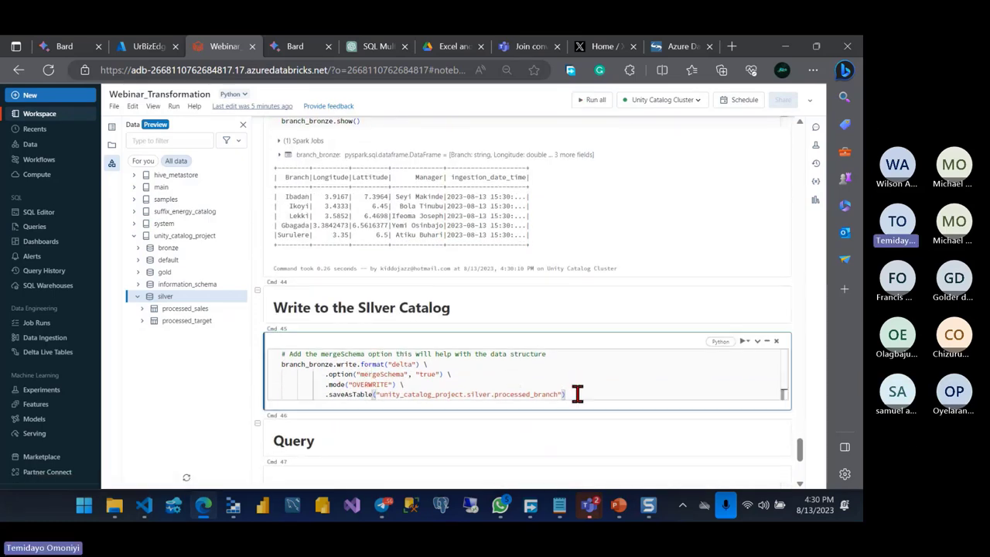
key("shift+Return")
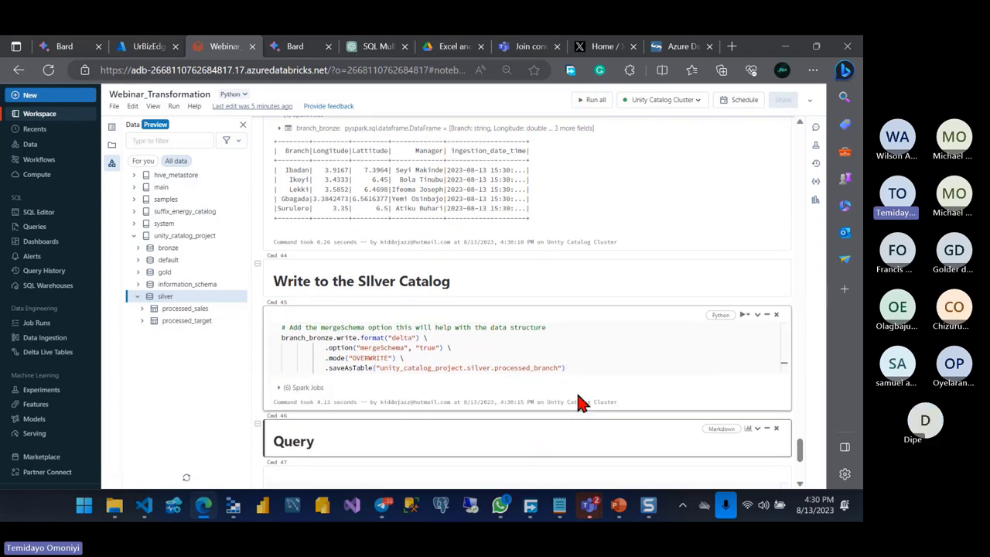
left_click(186, 477)
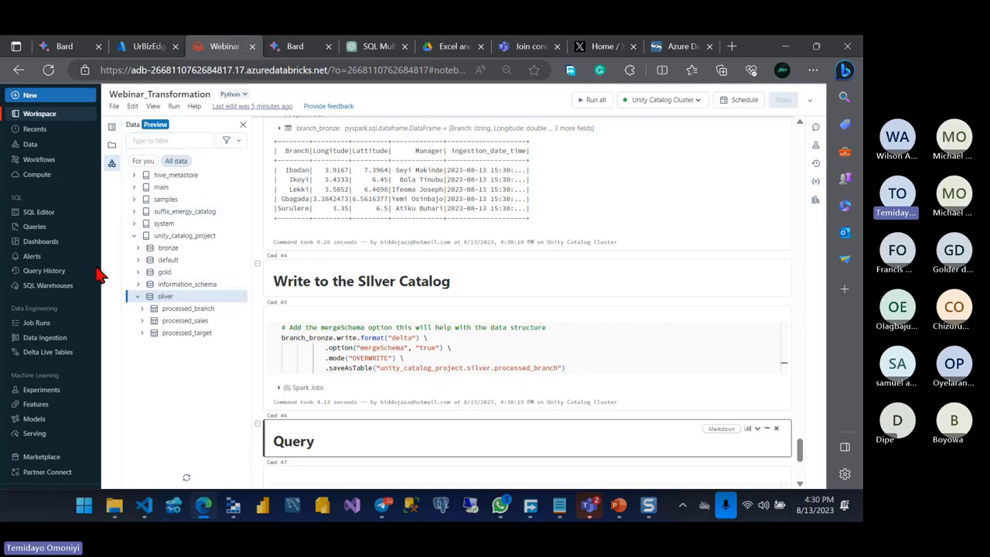
Step: Open the unity_catalog_project.silver.processed_sales table in Data Explorer to see its columns
left_click(28, 147)
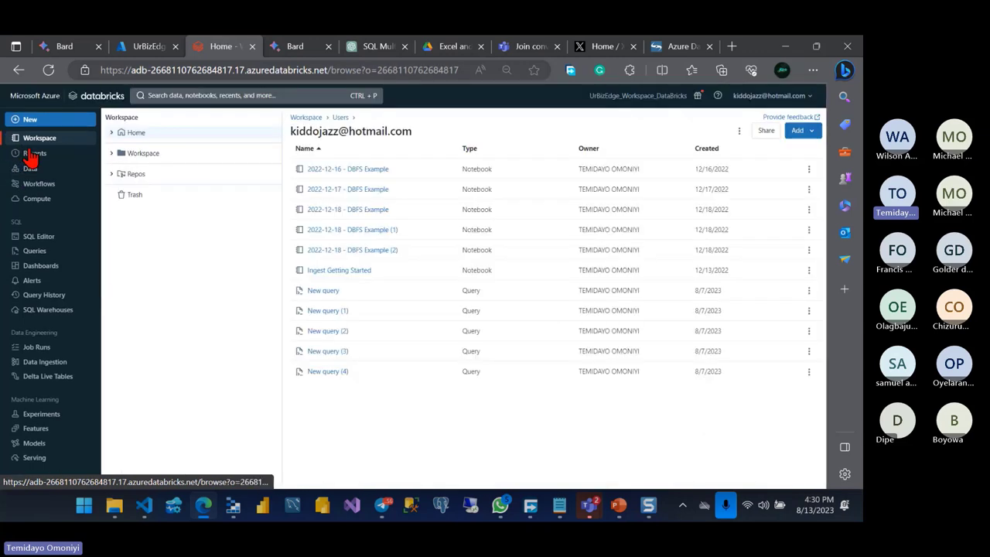
left_click(27, 171)
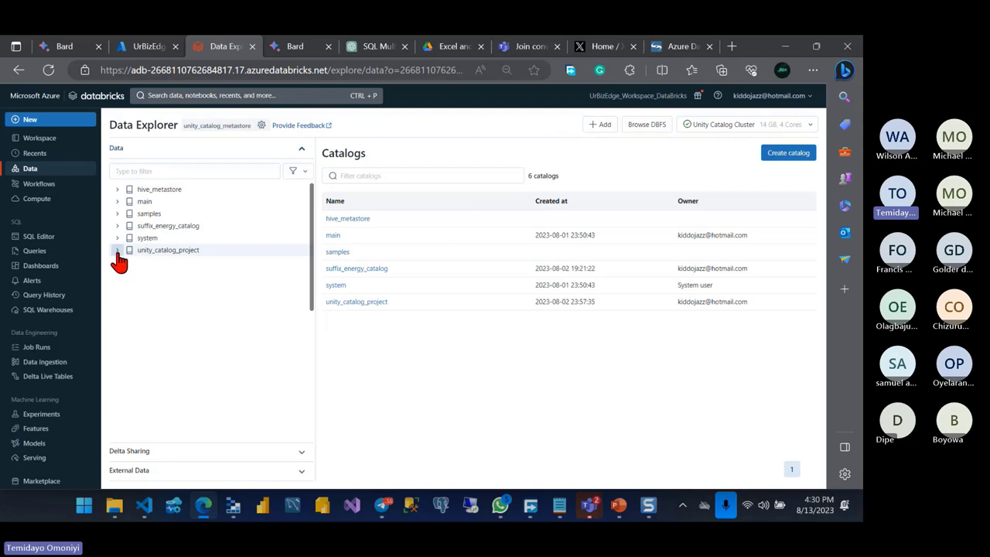
left_click(118, 251)
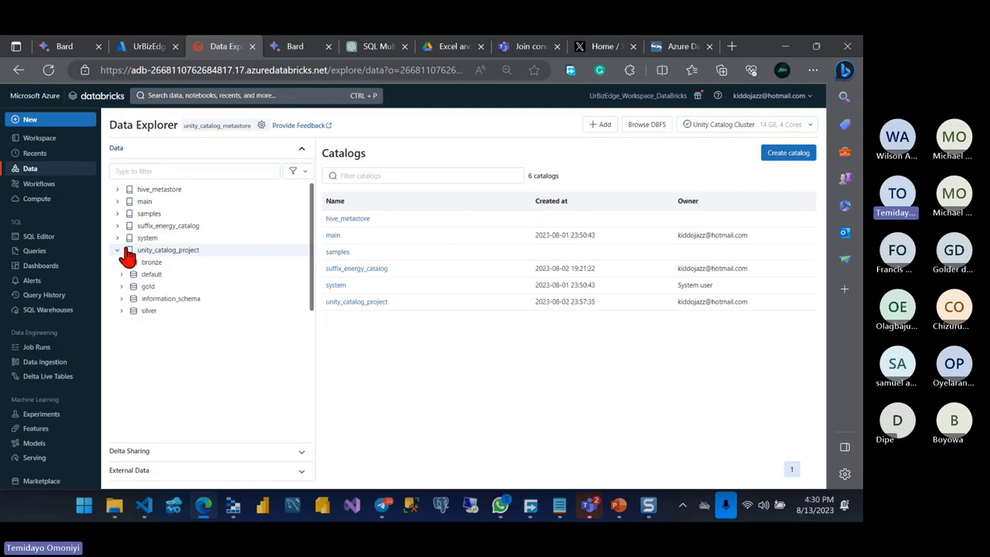
left_click(121, 311)
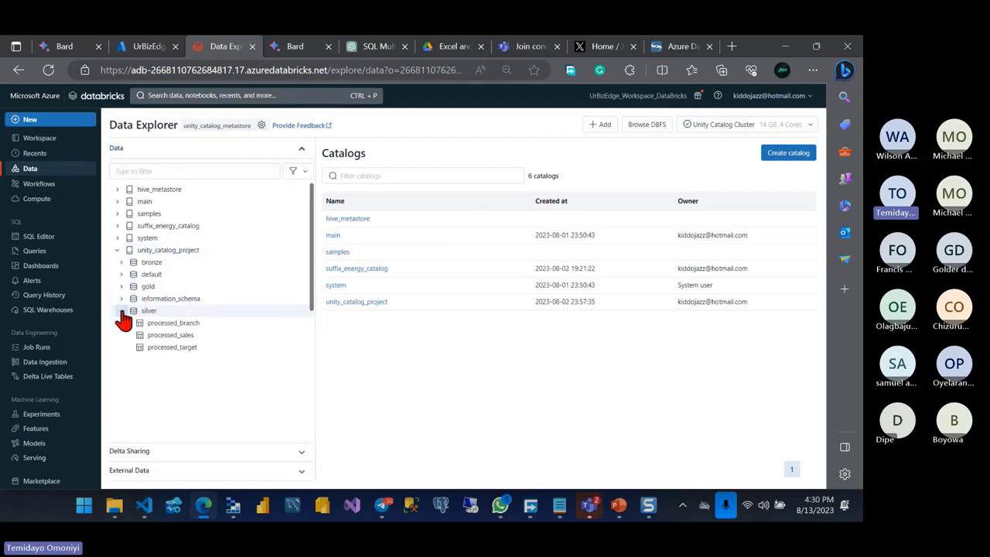
left_click(172, 343)
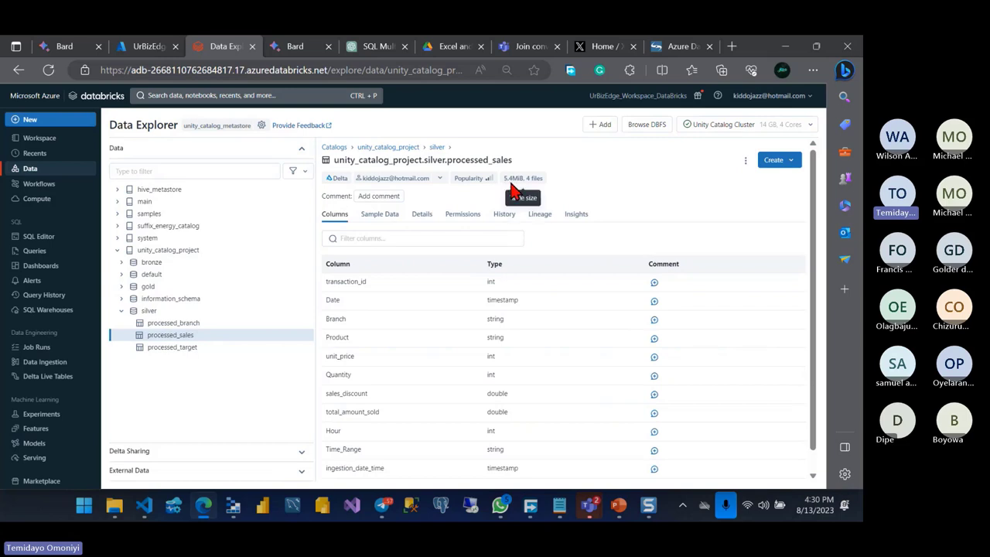
key("alt+Tab")
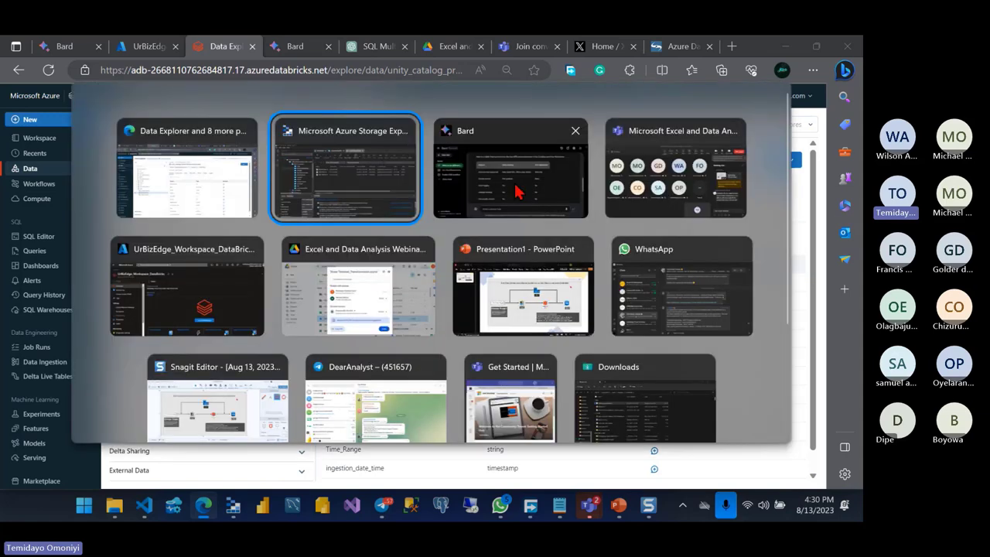
left_click(411, 202)
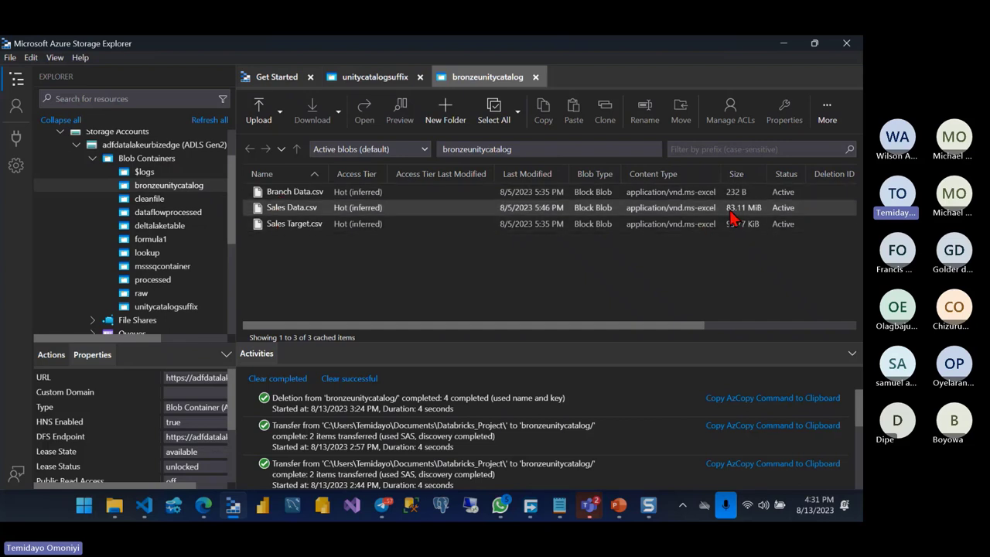
key("alt+Tab")
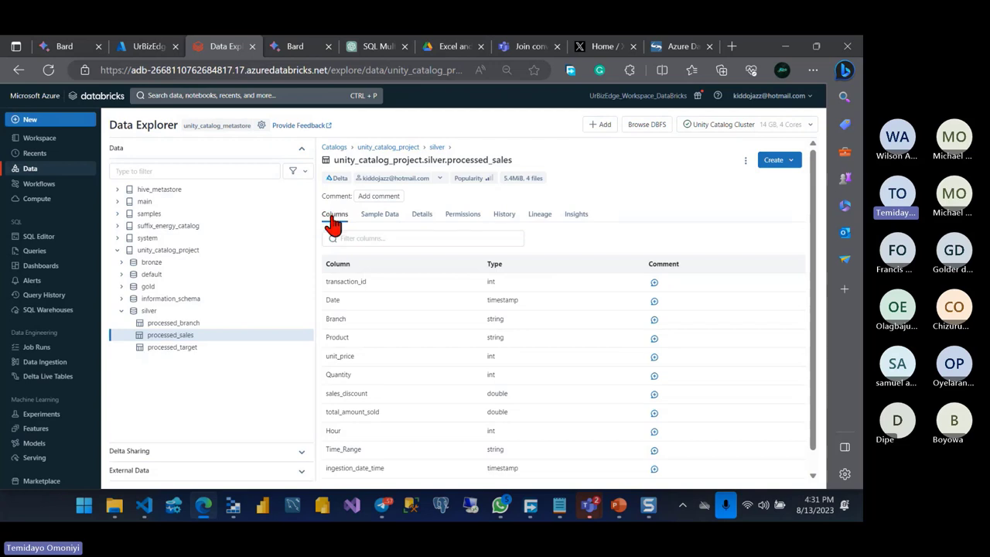
Step: Preview the sample rows of processed_sales
left_click(388, 221)
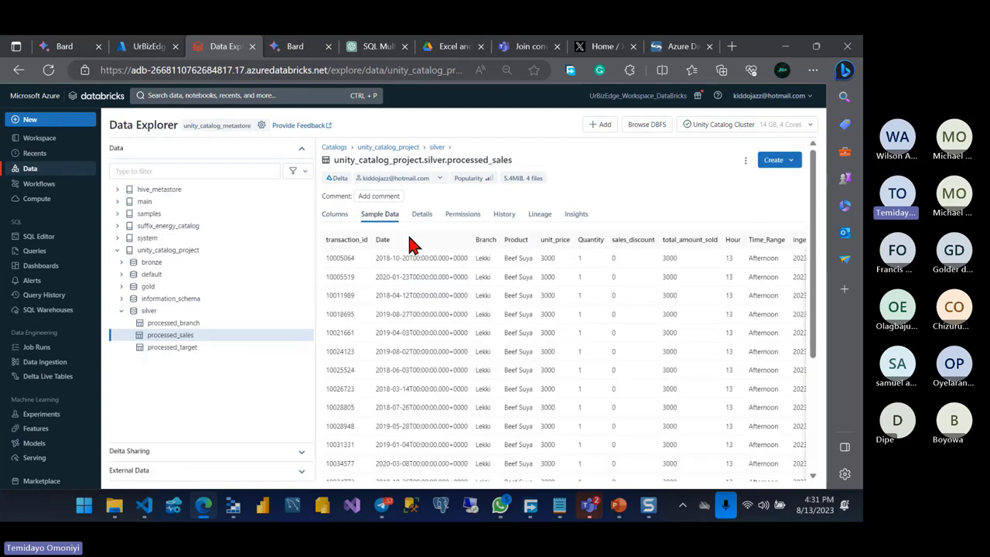
scroll(525, 408, "right", 2)
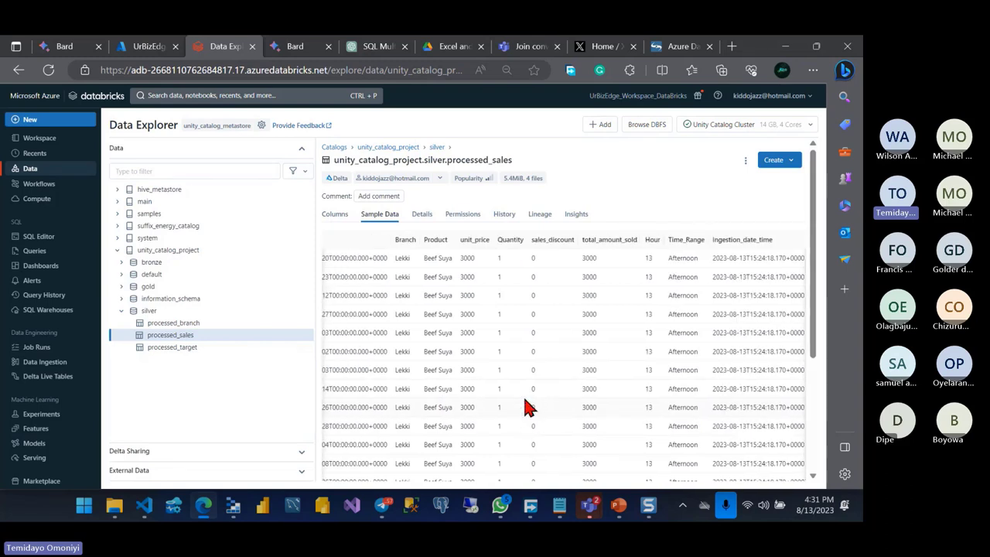
scroll(526, 407, "left", 2)
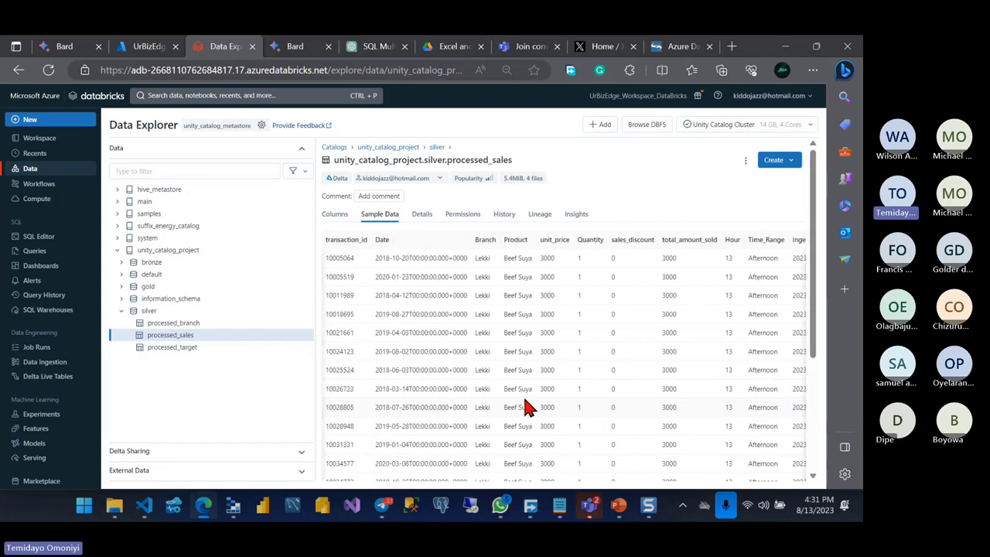
Step: Show the table's Details and select its MANAGED table type
left_click(420, 217)
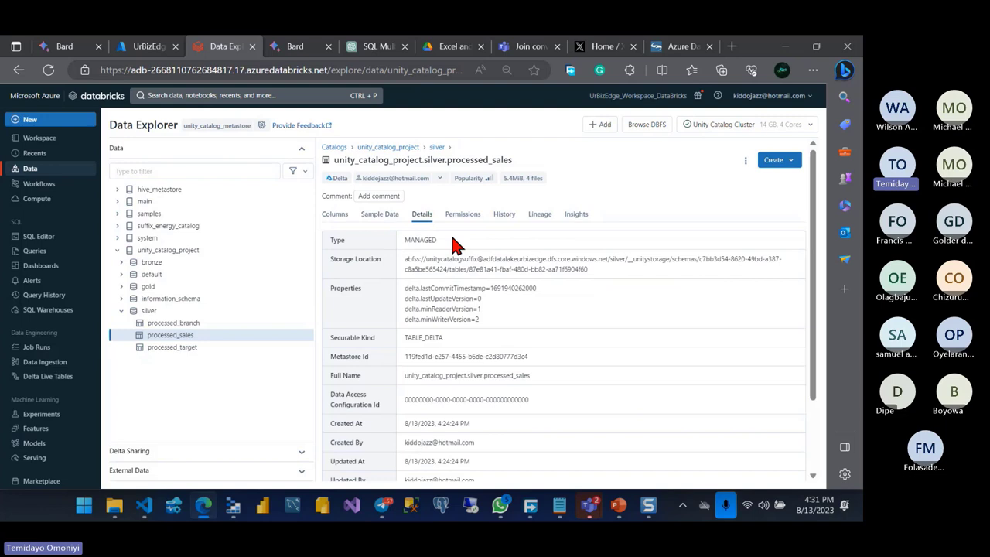
scroll(516, 372, "down", 1)
scroll(515, 372, "up", 1)
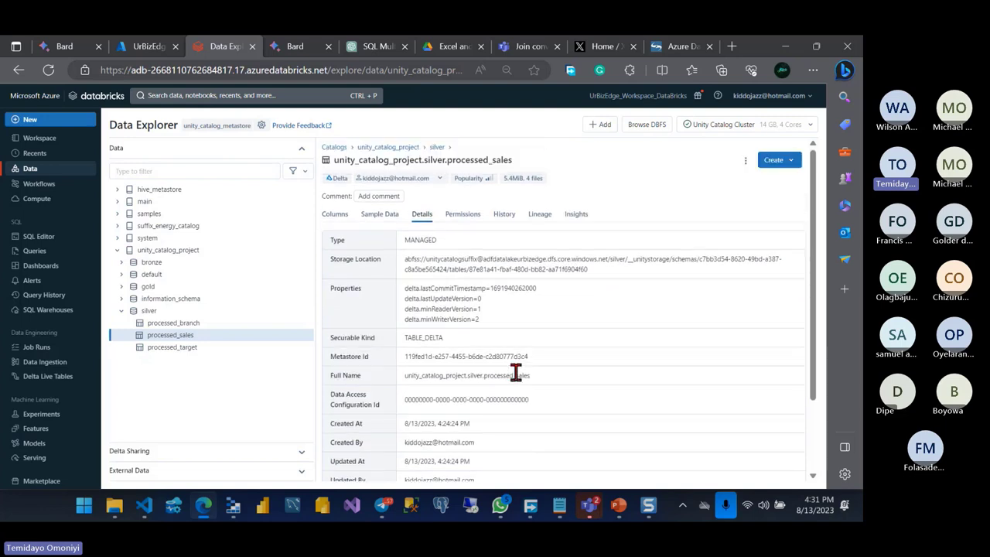
double_click(435, 241)
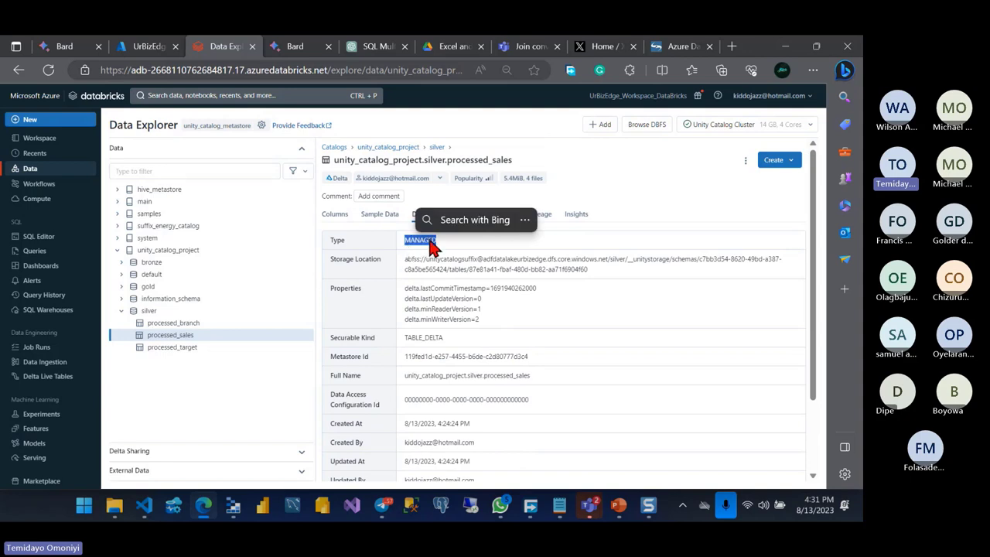
key("ctrl+c")
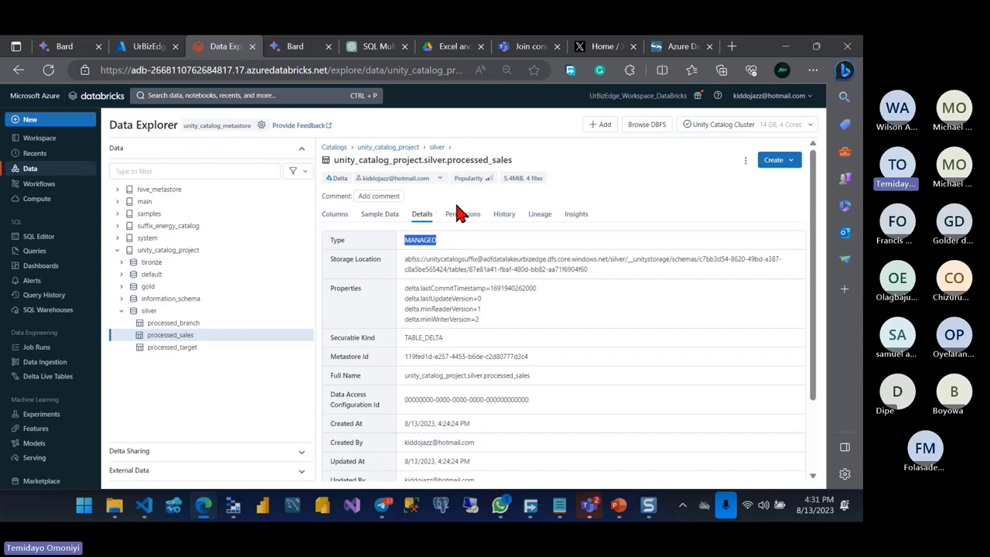
Step: Review the table's permissions, cancelling a grant, and look through its version history
left_click(458, 214)
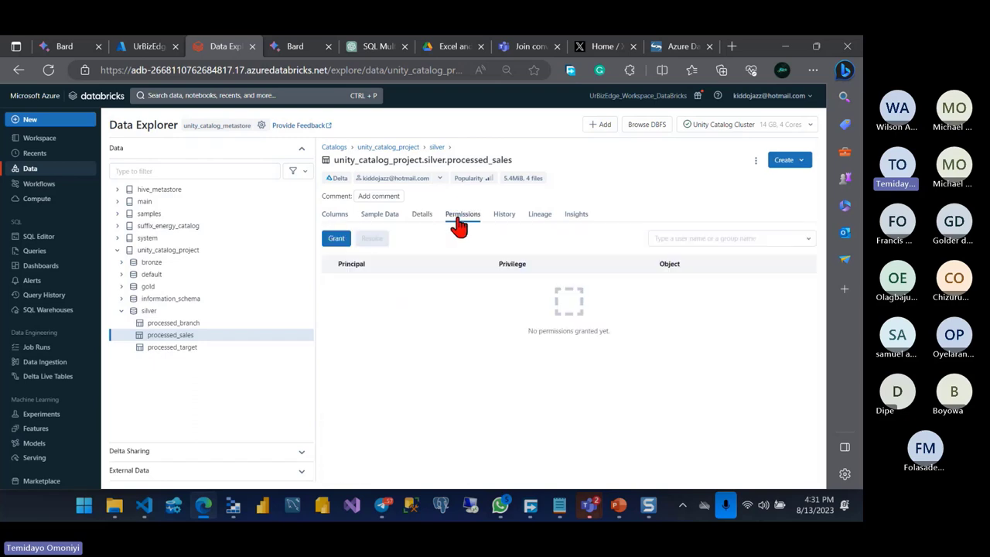
left_click(339, 239)
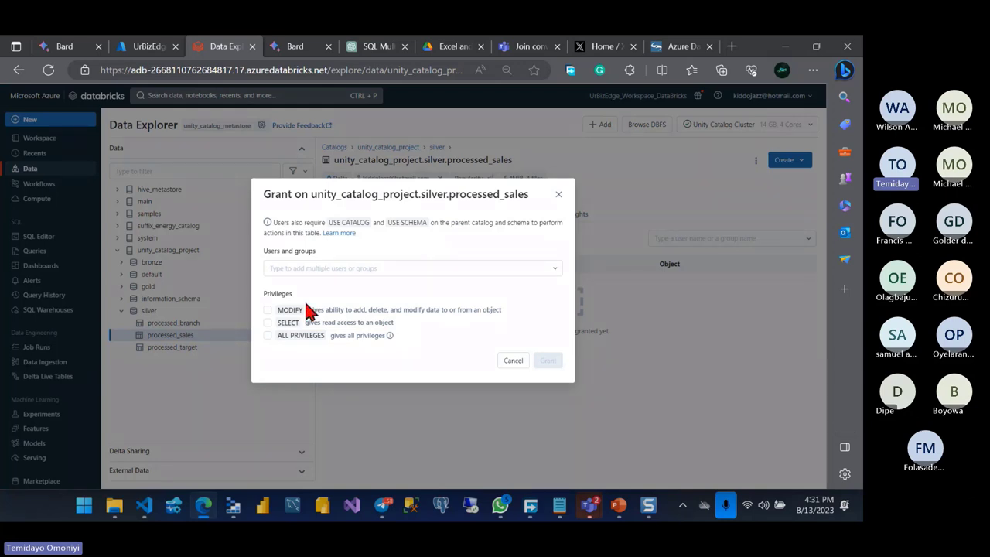
left_click(513, 360)
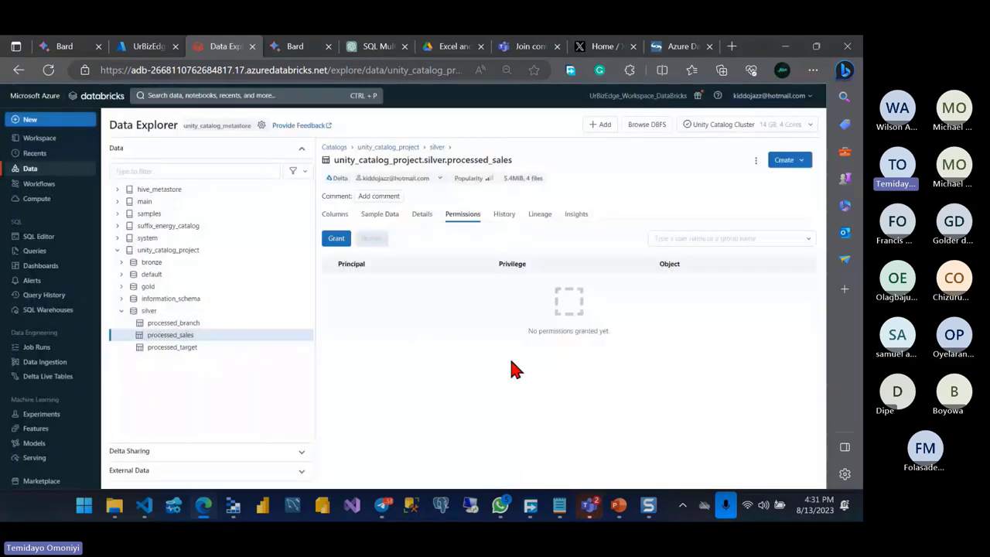
left_click(500, 220)
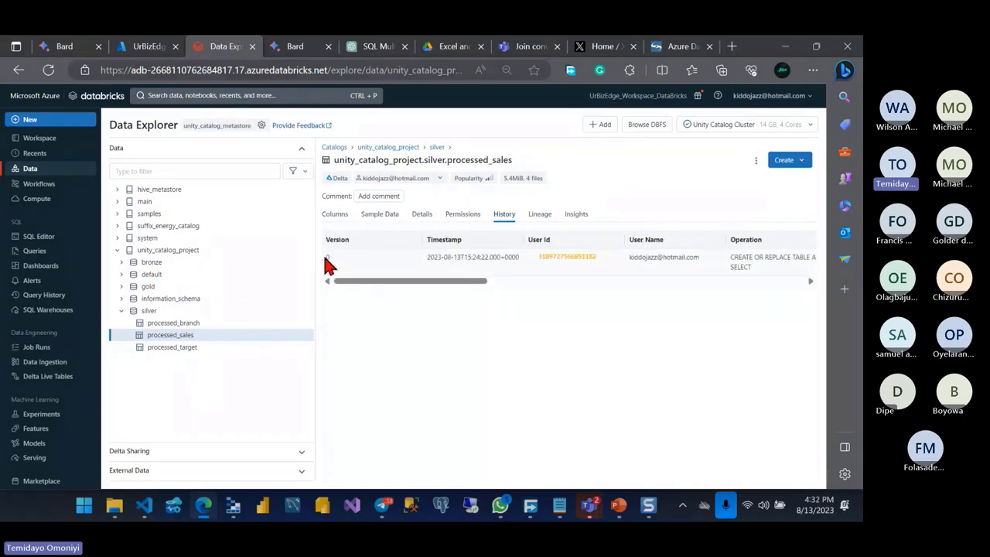
left_click_drag(355, 287, 523, 309)
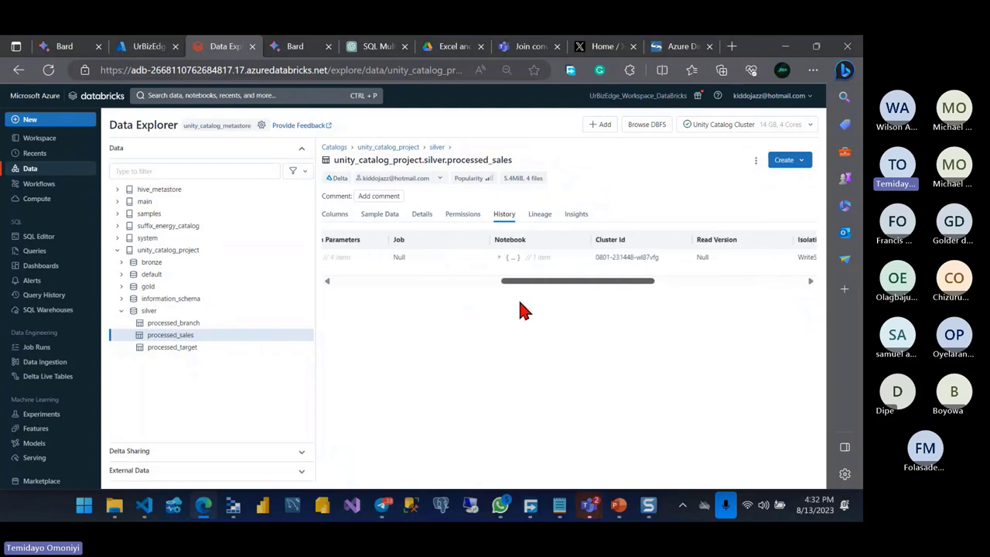
mouse_move(523, 309)
left_mouse_down()
mouse_move(341, 311)
mouse_move(369, 285)
mouse_move(434, 288)
left_mouse_up()
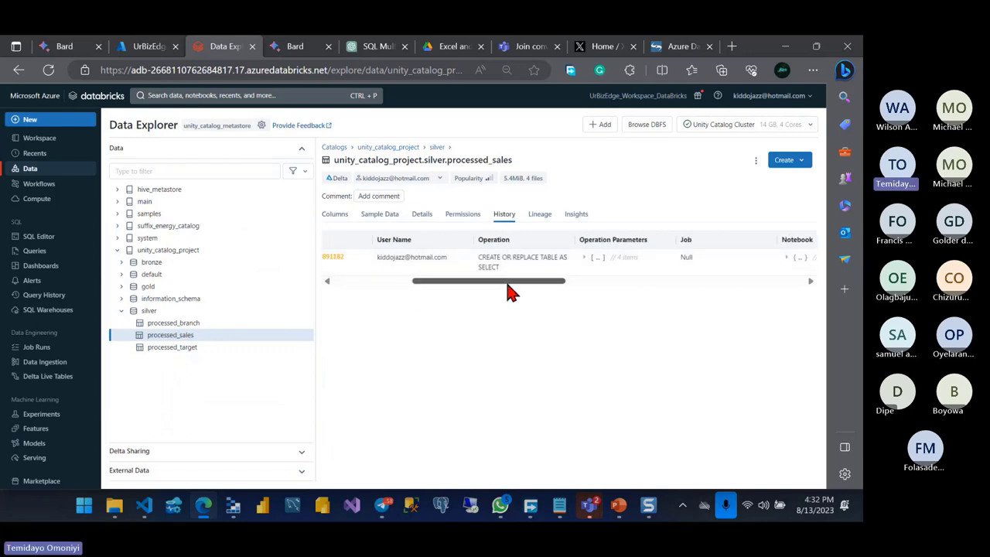
mouse_move(508, 283)
left_mouse_down()
mouse_move(762, 295)
mouse_move(377, 338)
left_mouse_up()
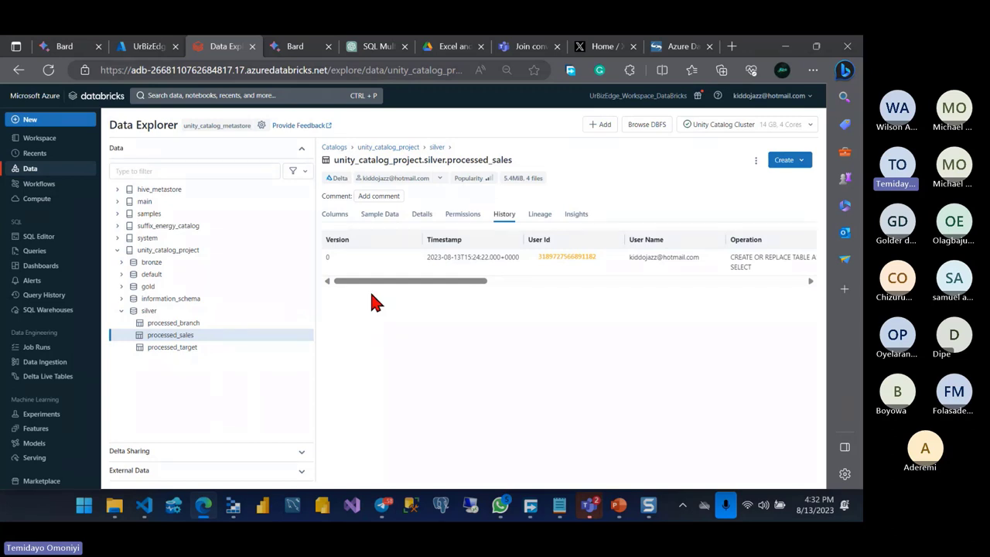
Step: Check the table's lineage, then scroll through its usage insights
left_click(541, 220)
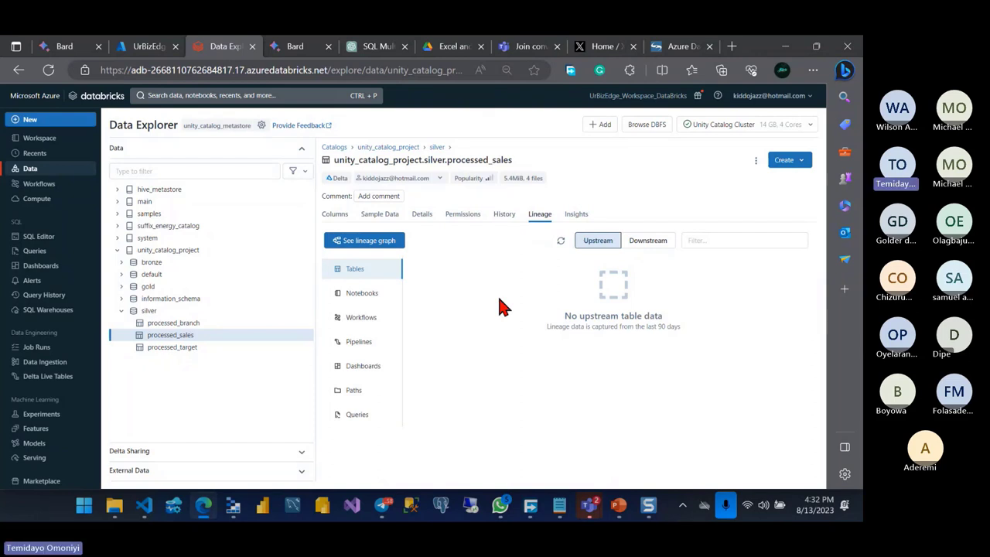
left_click(576, 216)
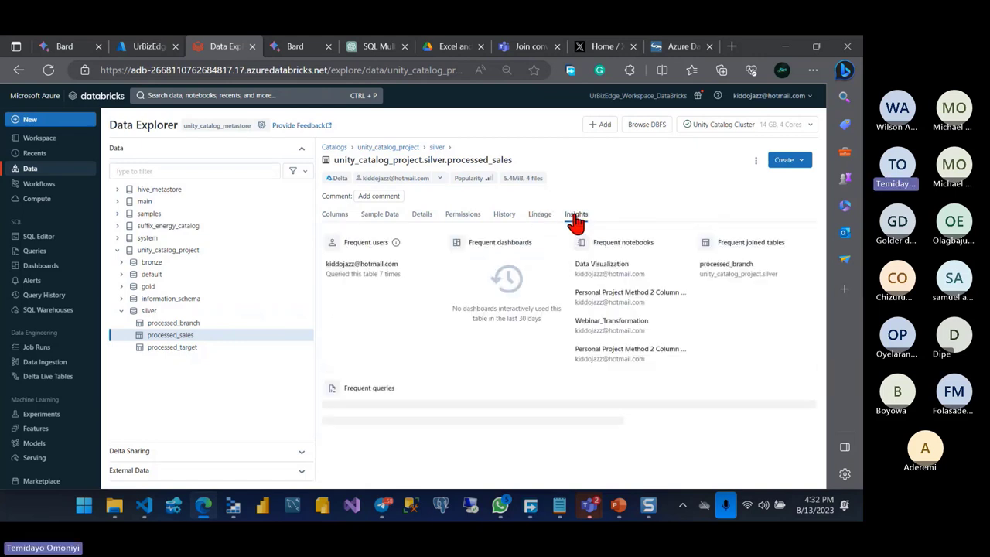
scroll(525, 343, "down", 1)
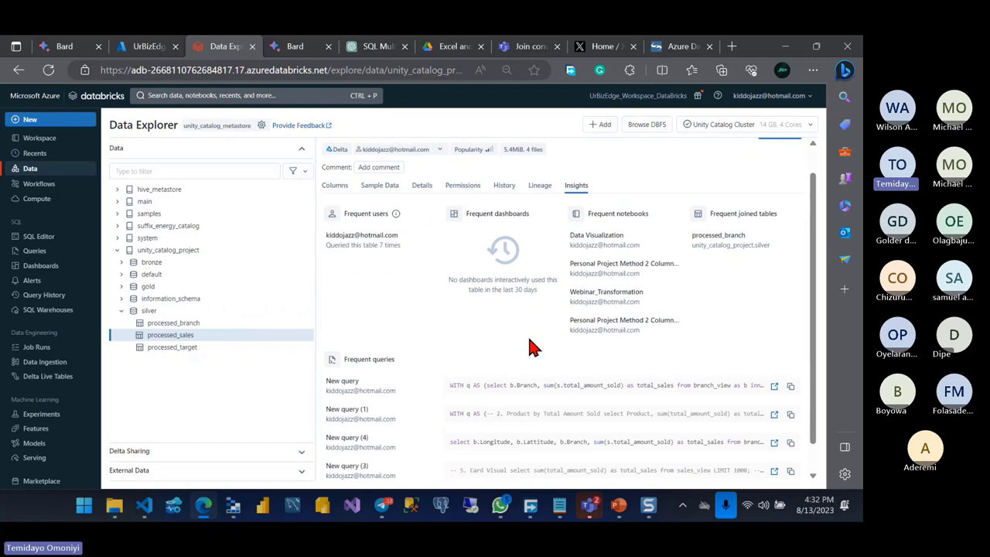
scroll(530, 348, "down", 1)
scroll(530, 348, "up", 1)
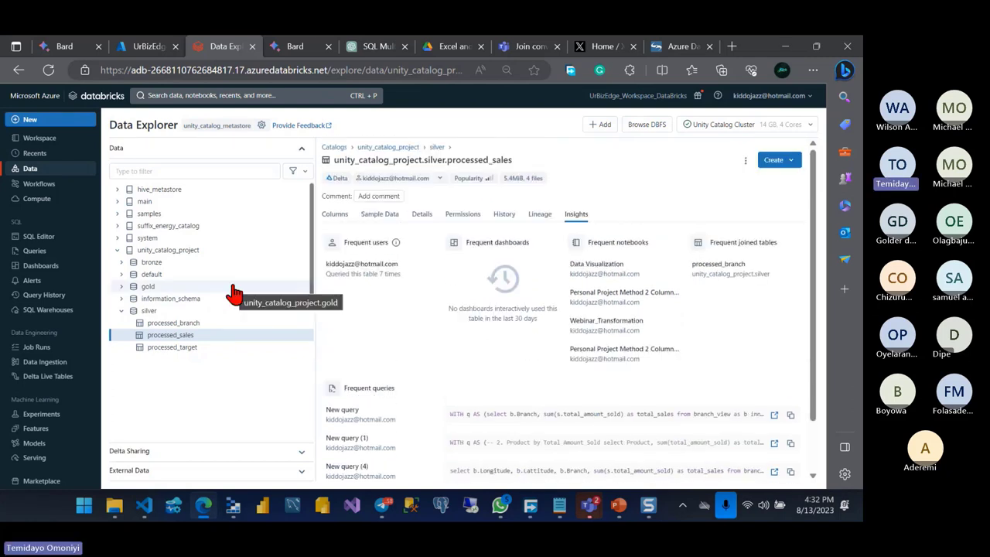
Step: Create a new notebook in Workspace > DataBricks_Course > Personal Projects > Webinar_Folder
left_click(23, 140)
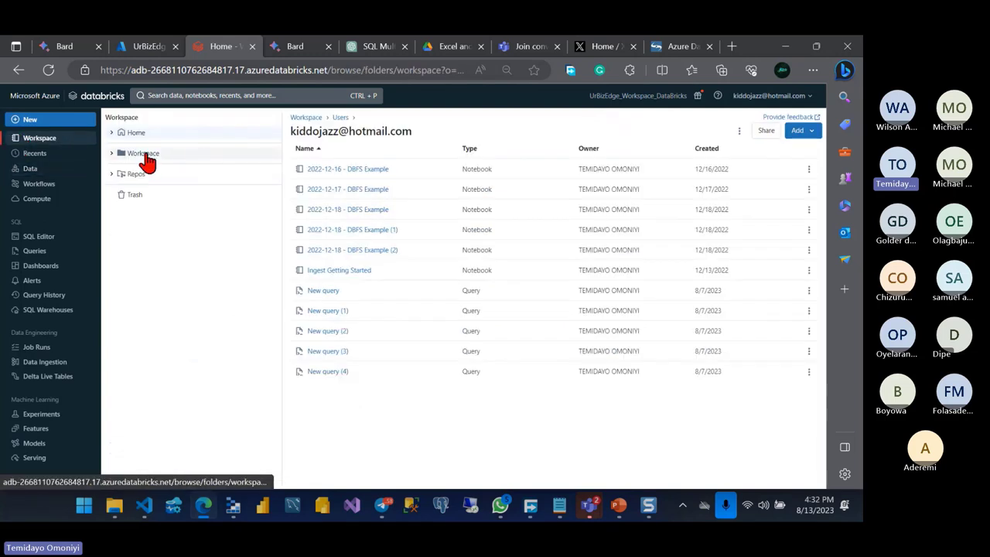
left_click(145, 155)
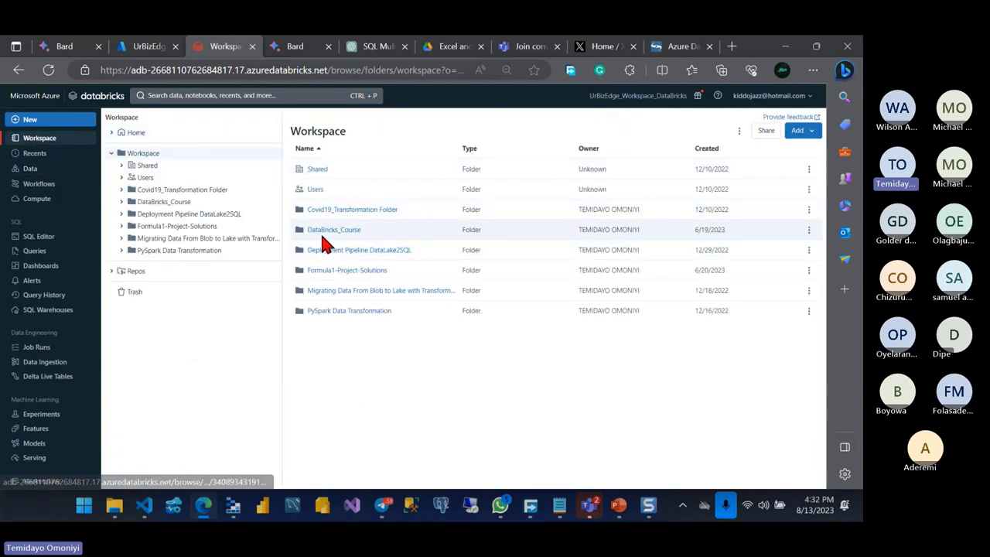
left_click(321, 232)
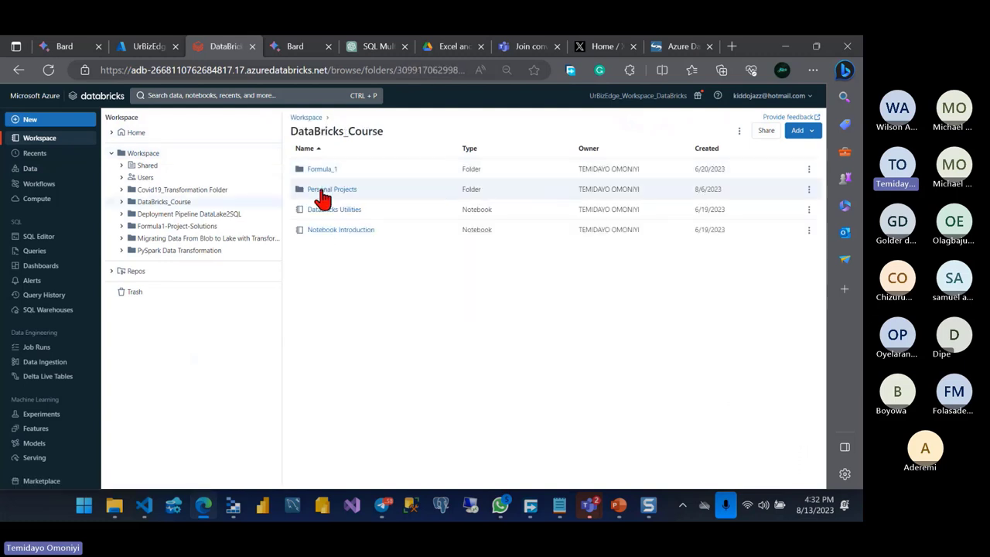
left_click(322, 192)
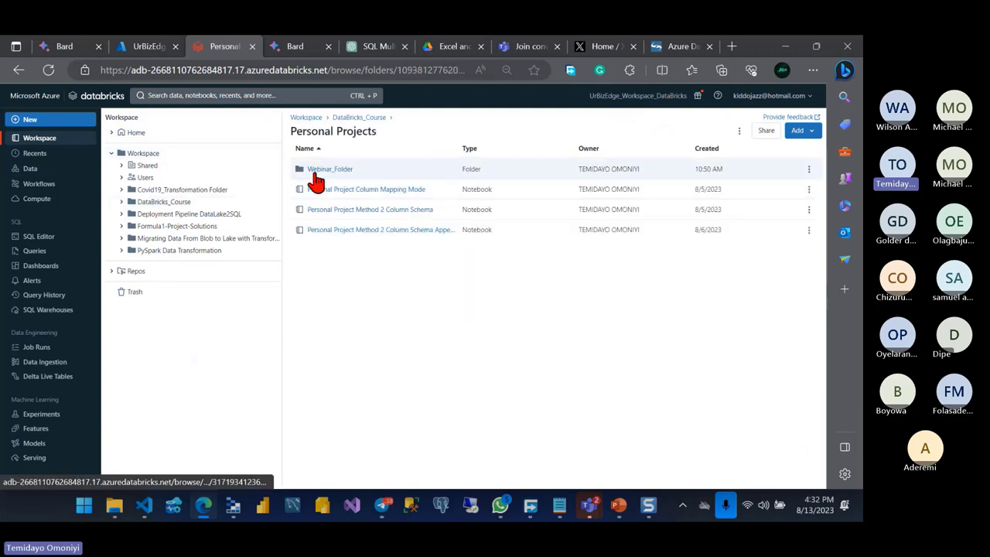
left_click(315, 173)
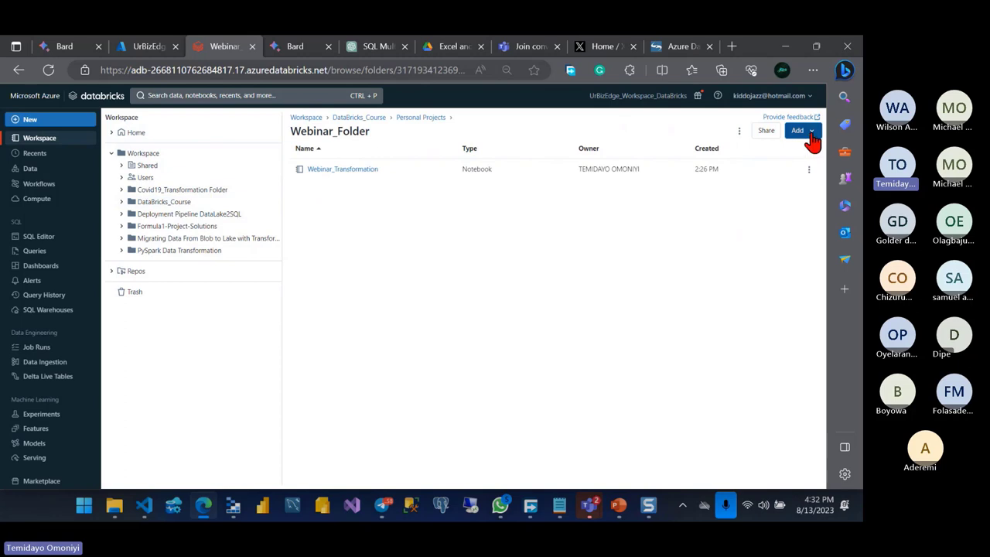
left_click(810, 135)
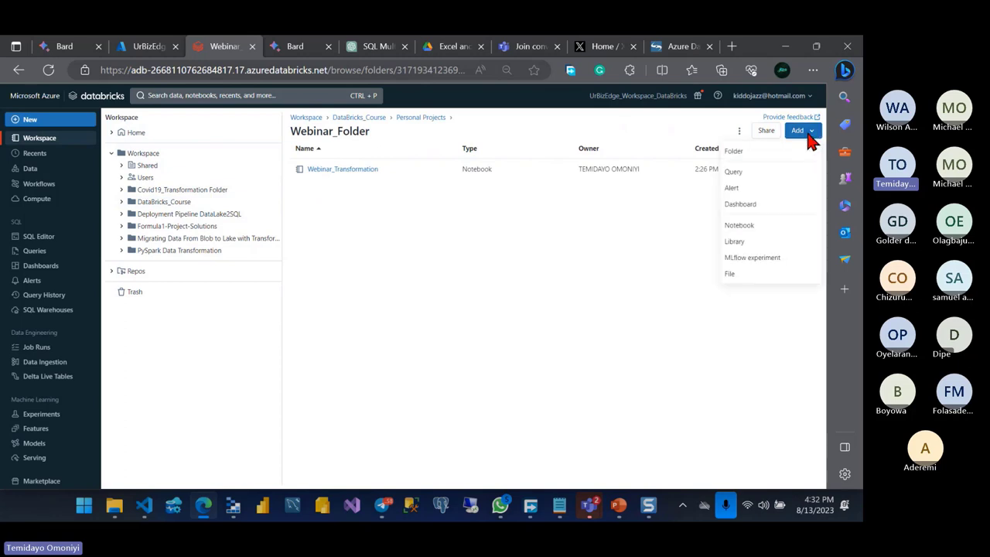
left_click(737, 229)
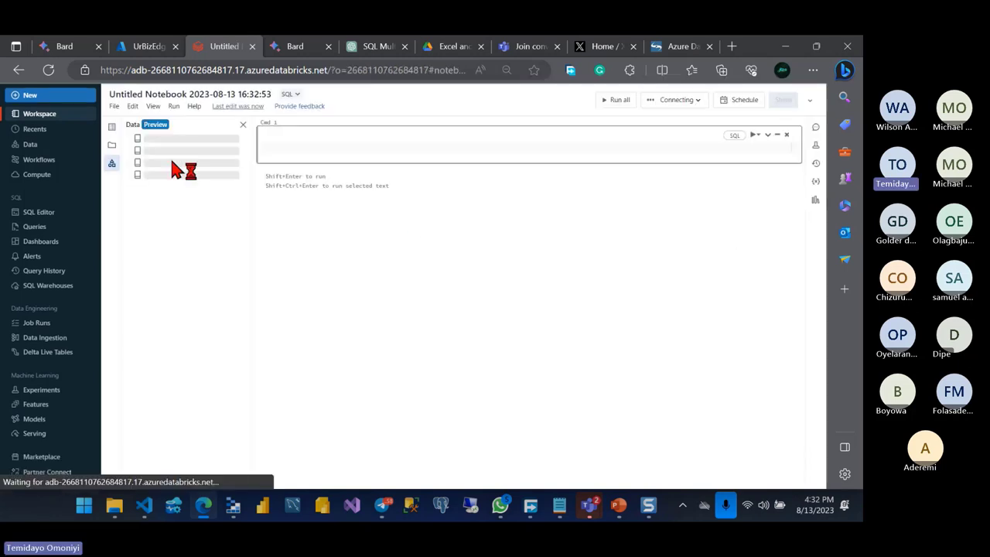
Step: Rename the notebook to 'Data Visualization & Analysis'
left_click(217, 95)
type("Data ")
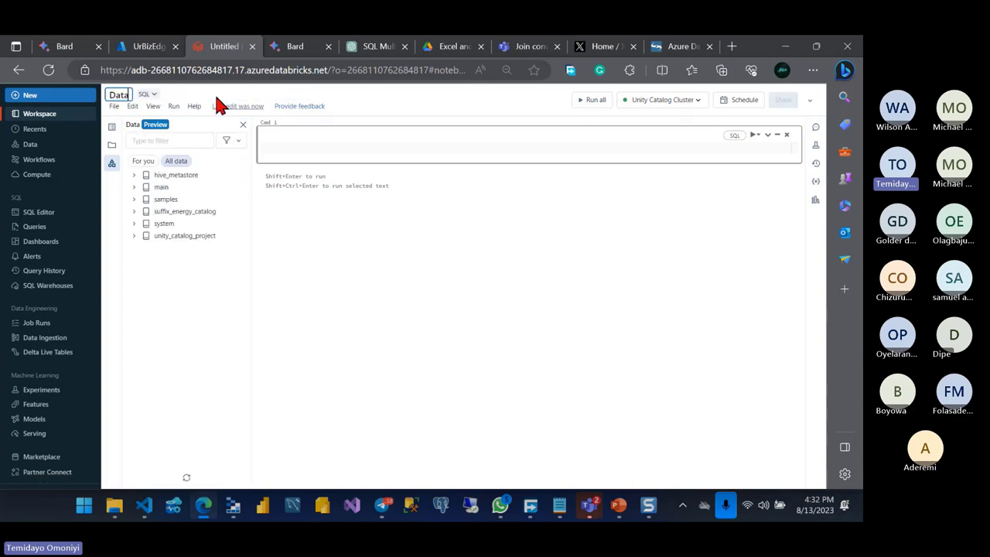
type("Visual")
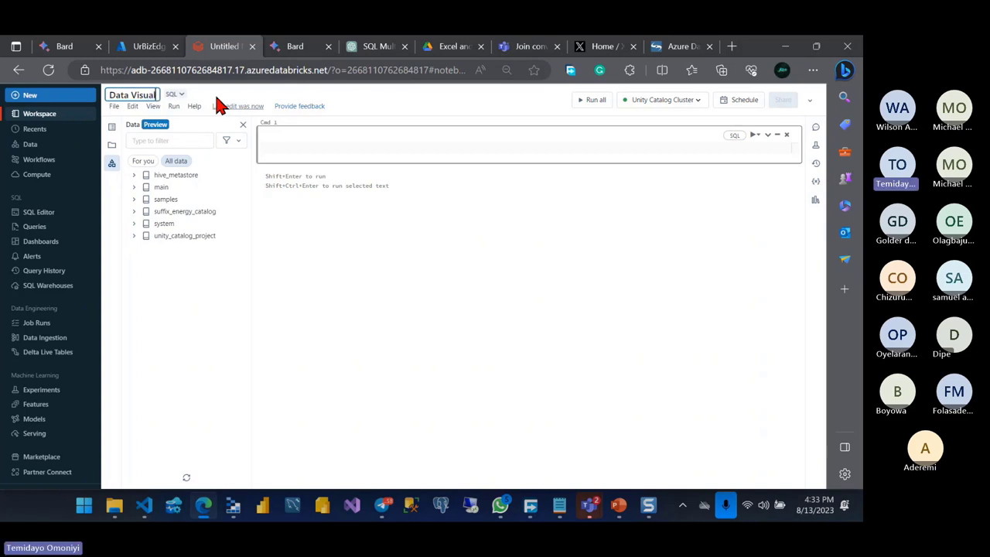
type("ization &")
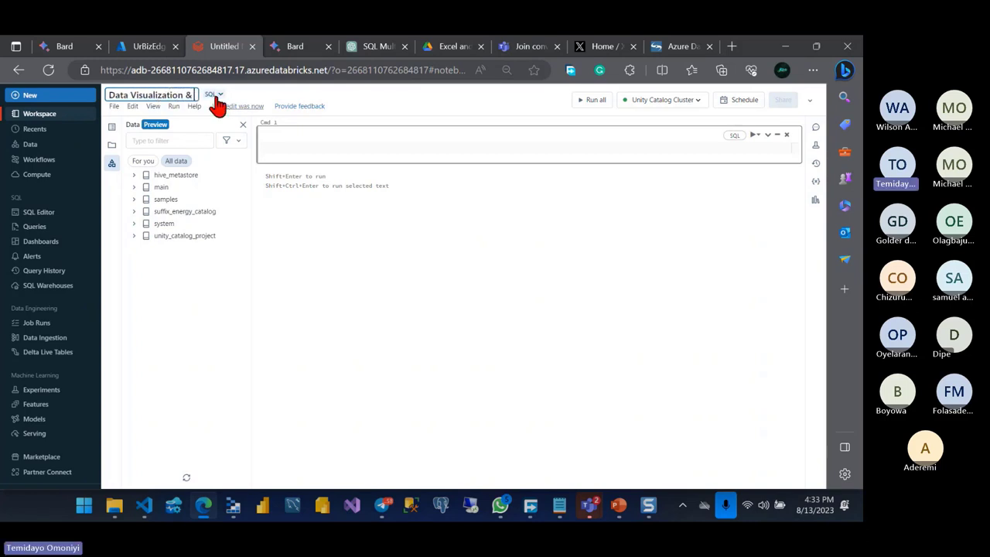
type(" Analysis")
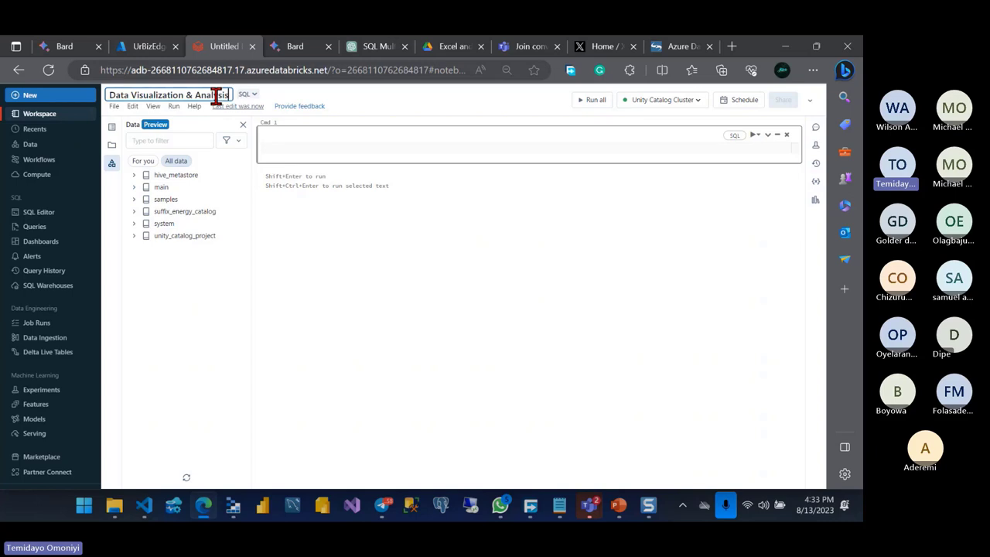
key("Return")
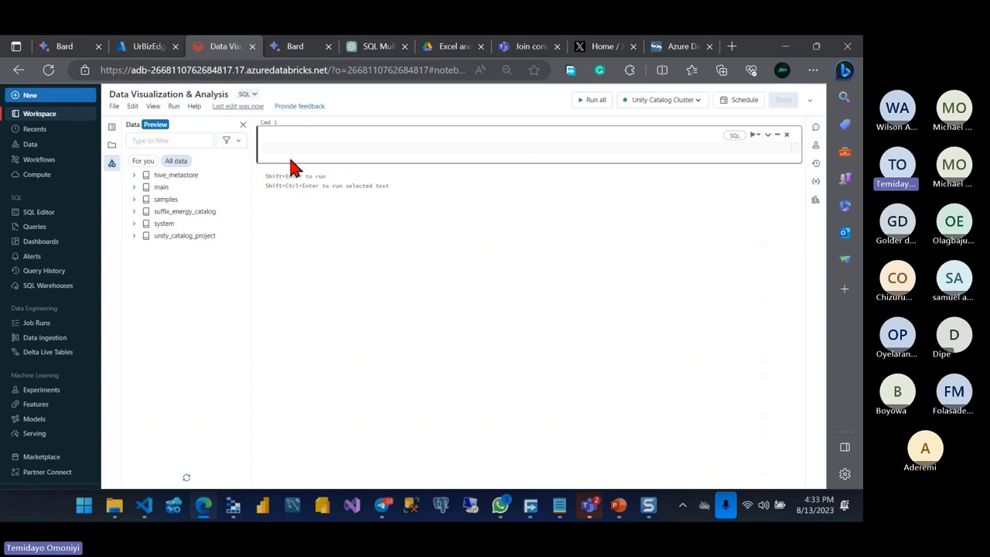
Step: Expand unity_catalog_project and its silver and gold schemas in the Data panel
left_click(291, 151)
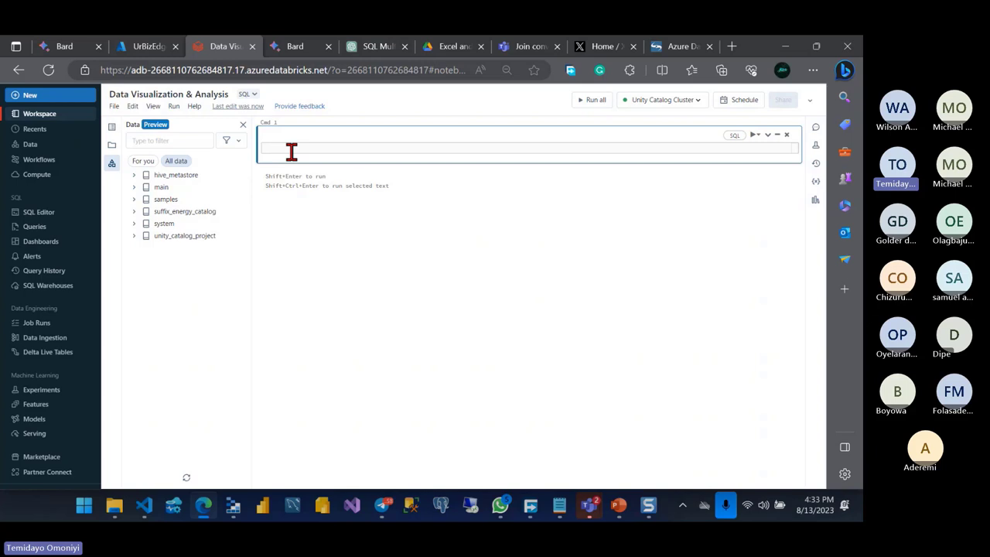
left_click(135, 235)
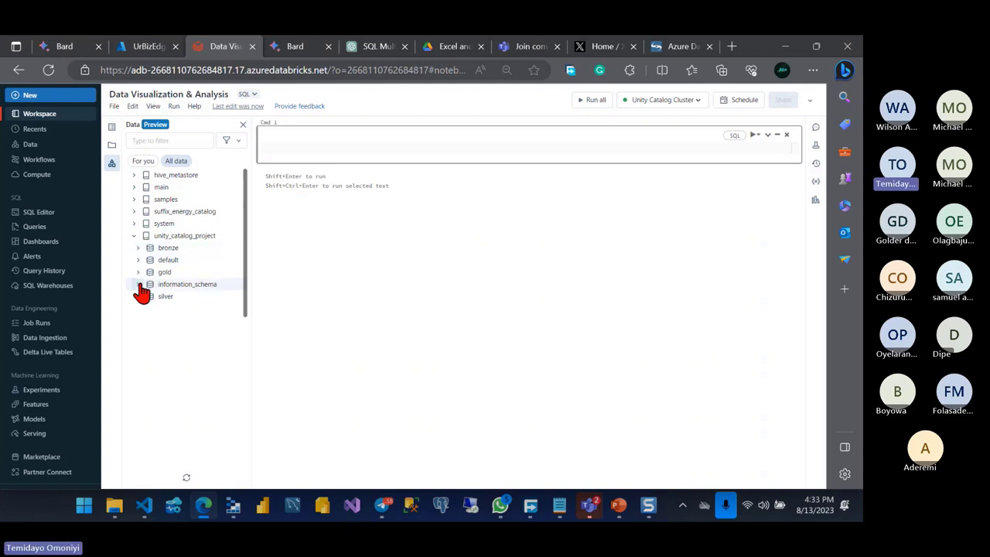
left_click(139, 298)
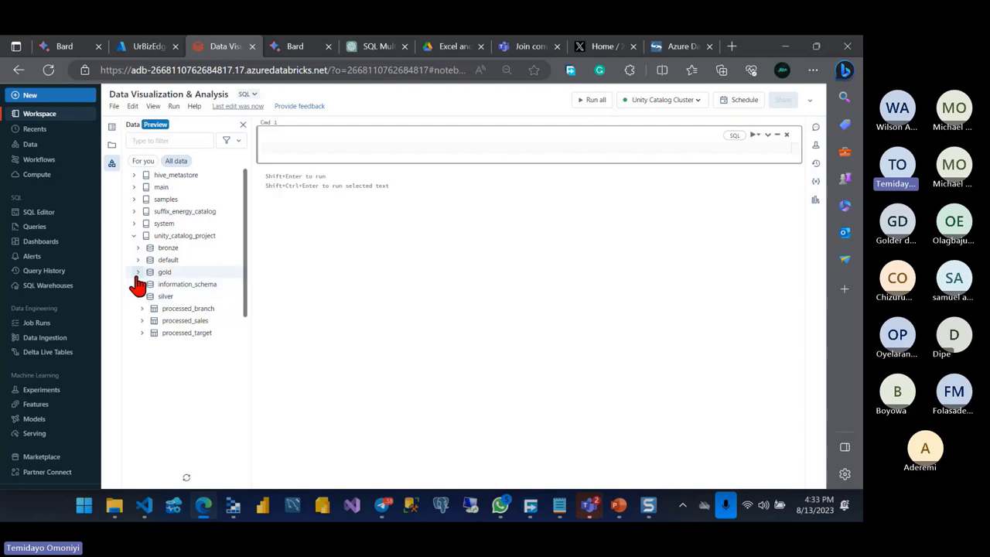
left_click(138, 272)
left_click_drag(146, 281, 158, 280)
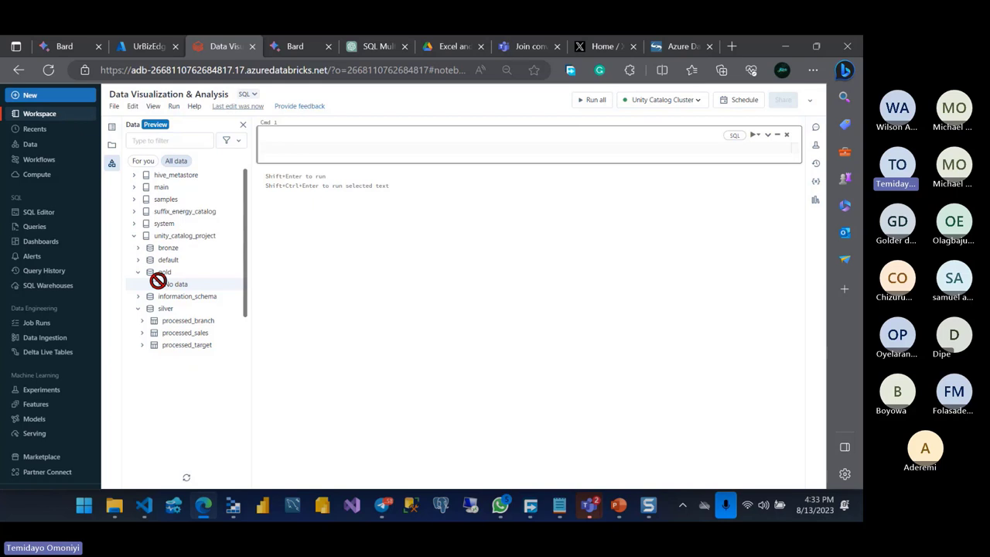
left_click_drag(158, 280, 155, 277)
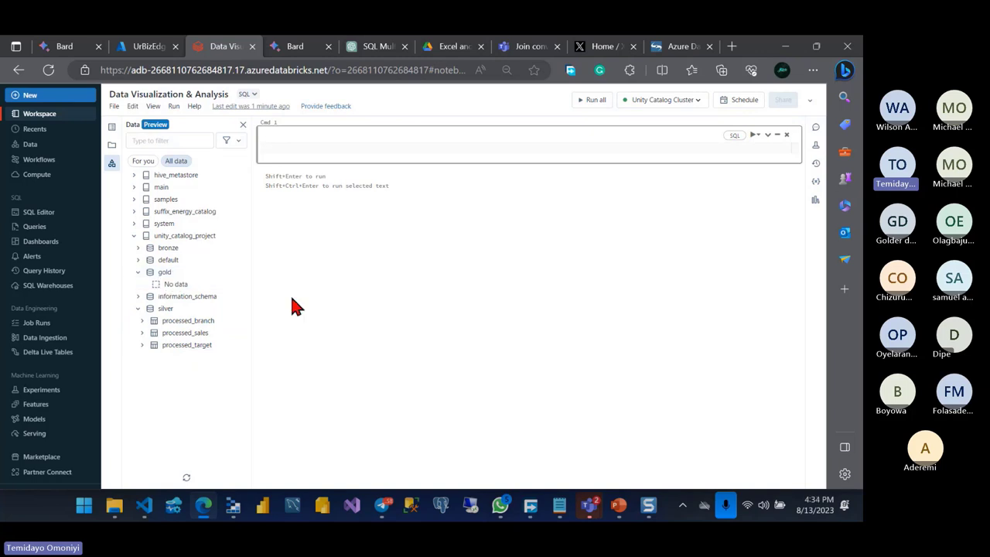
Step: Run 'use unity_catalog_project', get a SCHEMA_NOT_FOUND error, then clear the statement
left_click(287, 151)
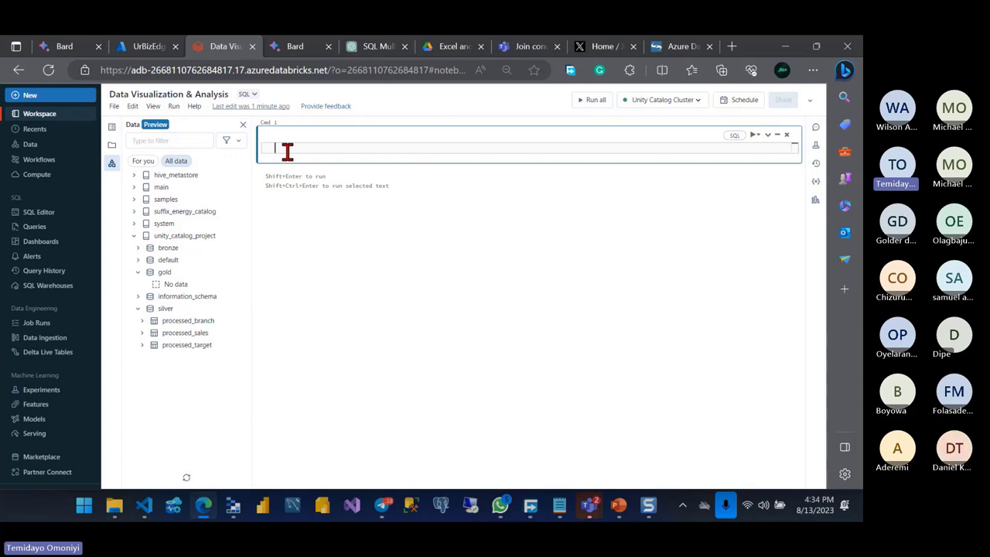
type("use")
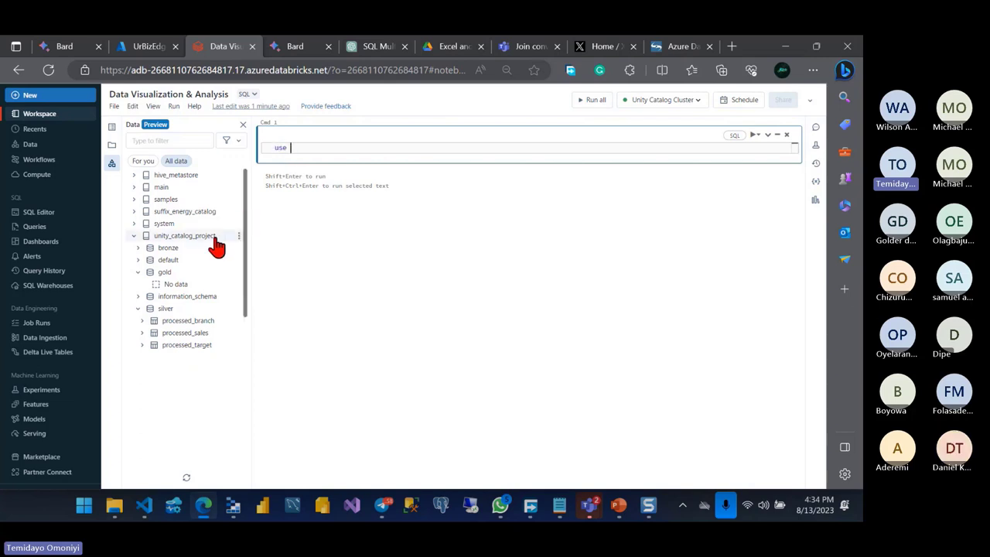
left_click(217, 245)
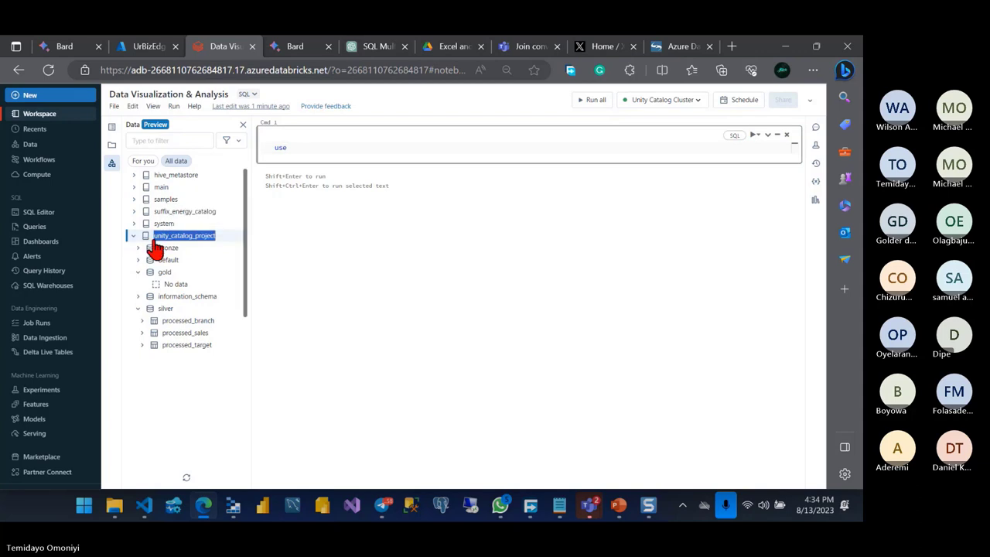
left_click(313, 148)
type("unity_catalog_project")
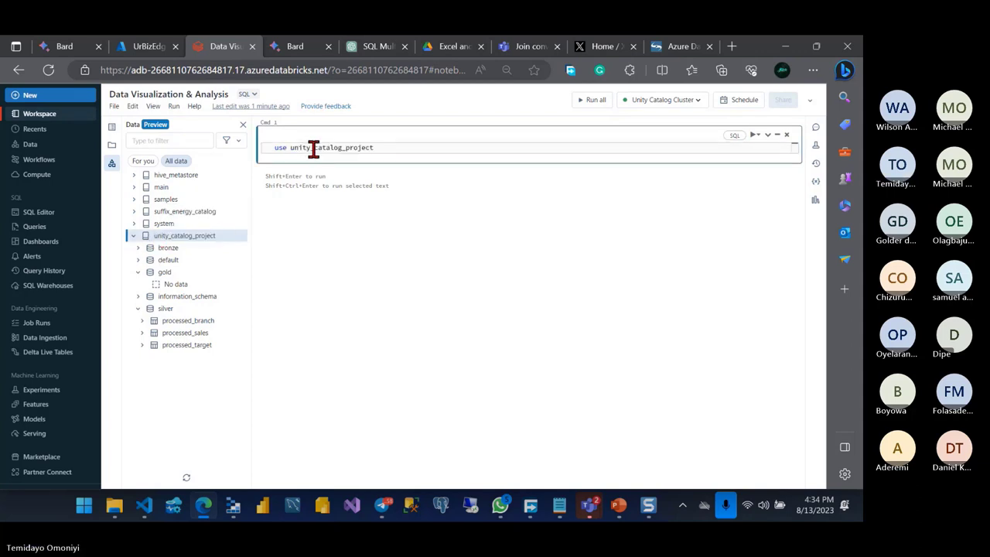
key("shift+Return")
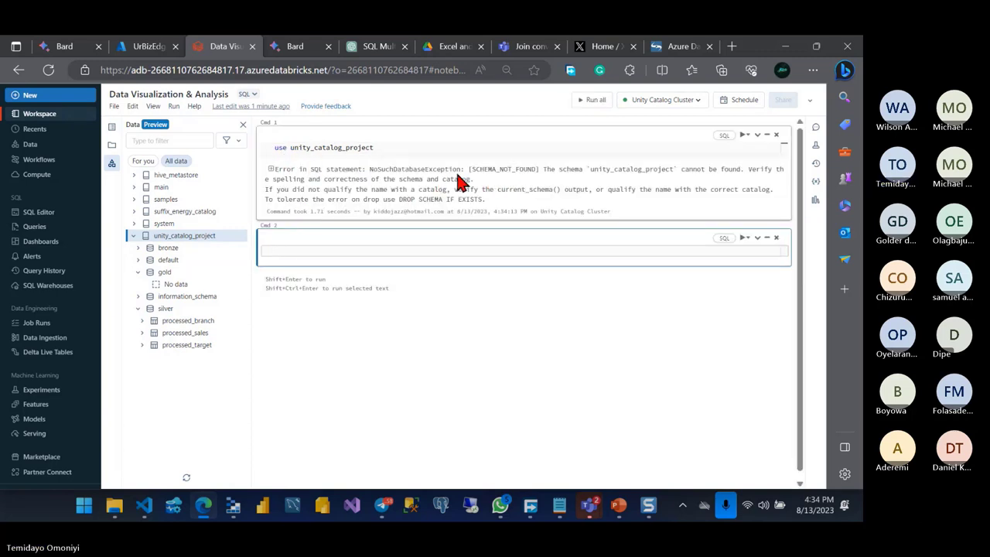
triple_click(382, 143)
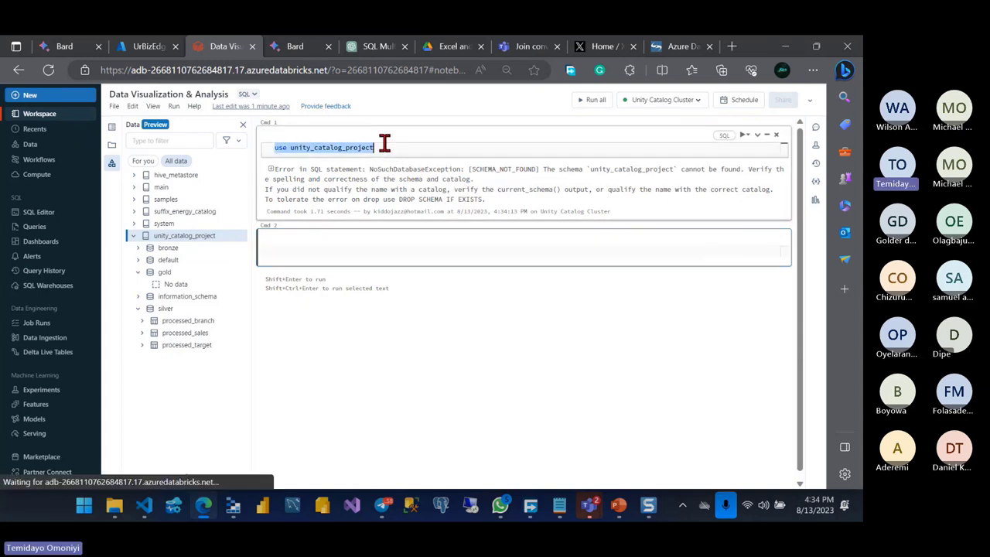
key("BackSpace")
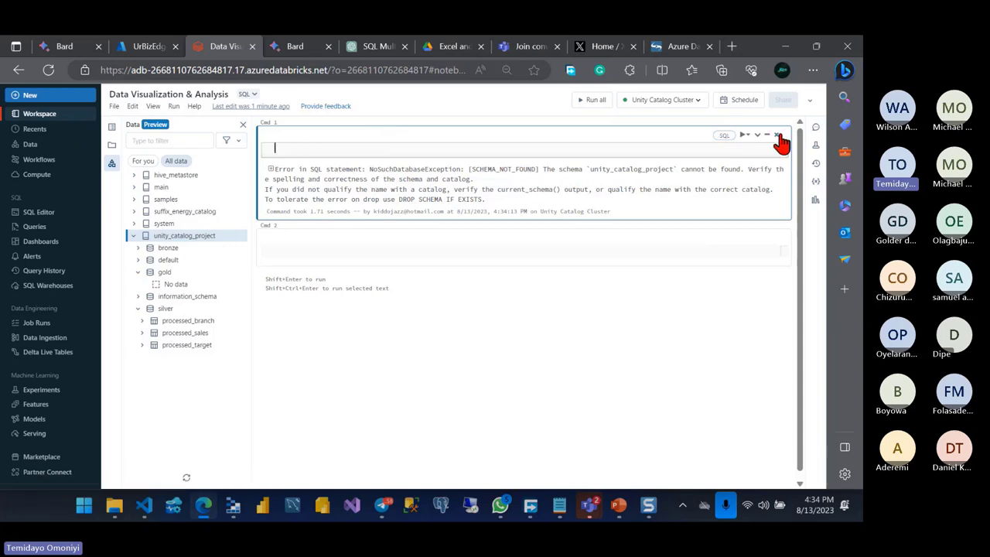
Step: Delete the error cell and start typing 'Create view unity_catalog_project.gold.sales_view'
left_click(775, 134)
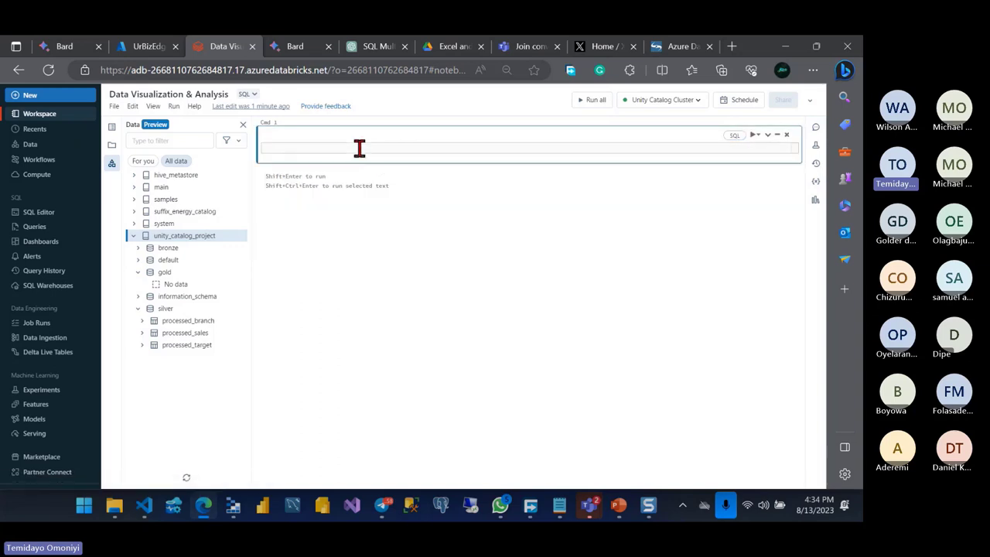
type("Create ")
type("view")
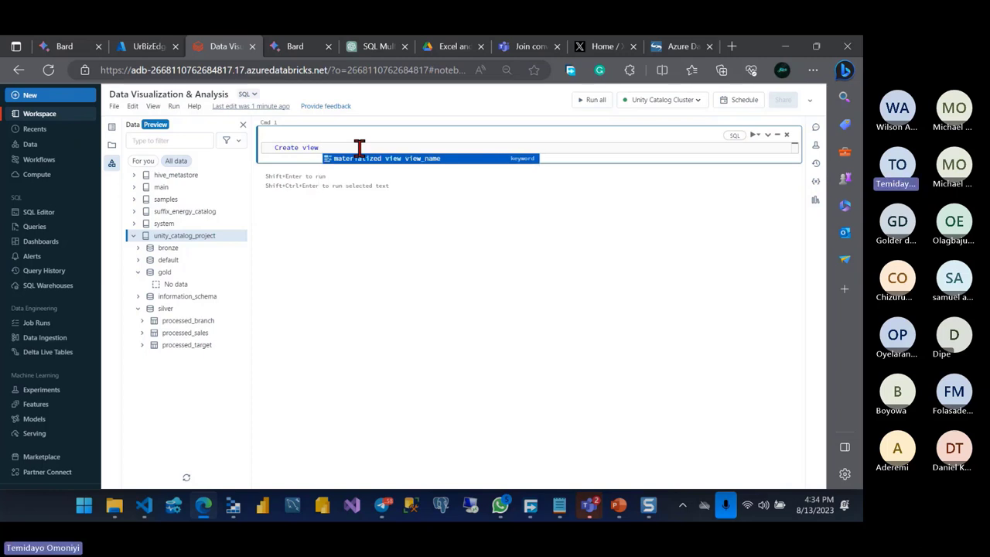
type(" sales_vi")
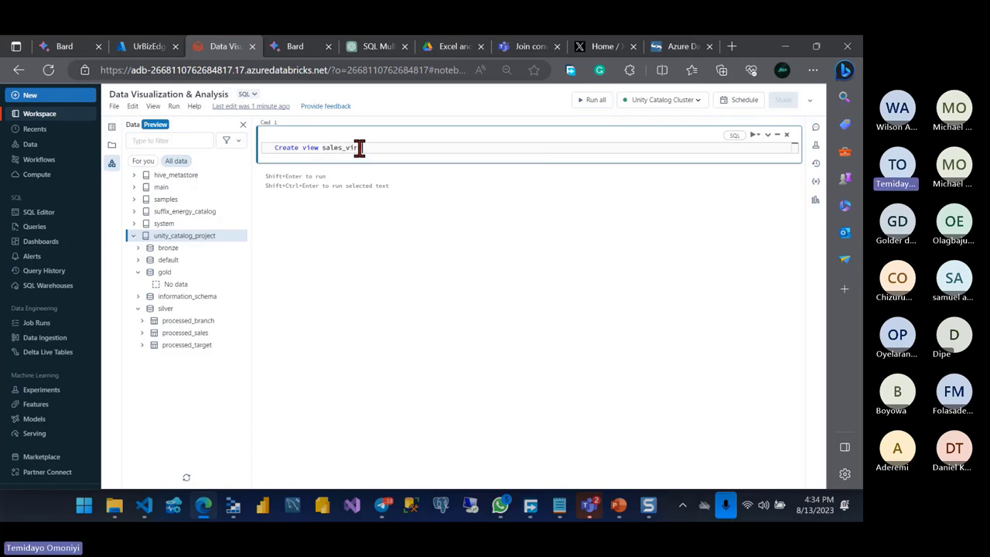
key("BackSpace")
type("w")
double_click(215, 236)
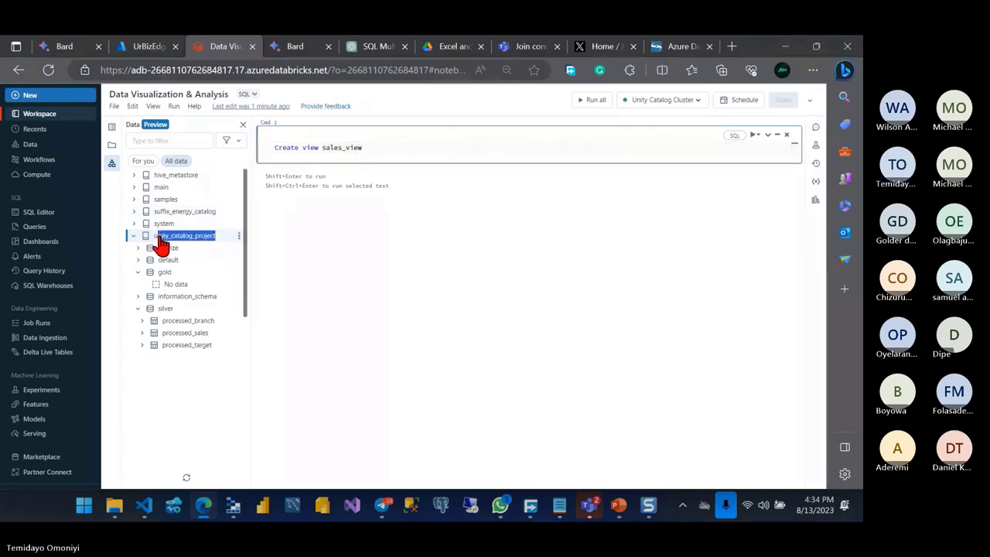
key("ctrl+c")
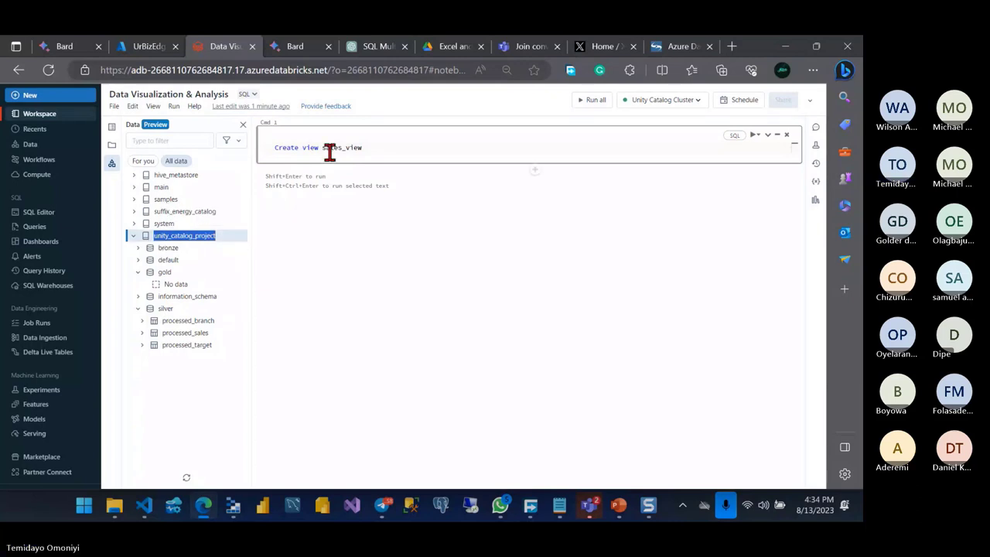
left_click(323, 151)
key("ctrl+v")
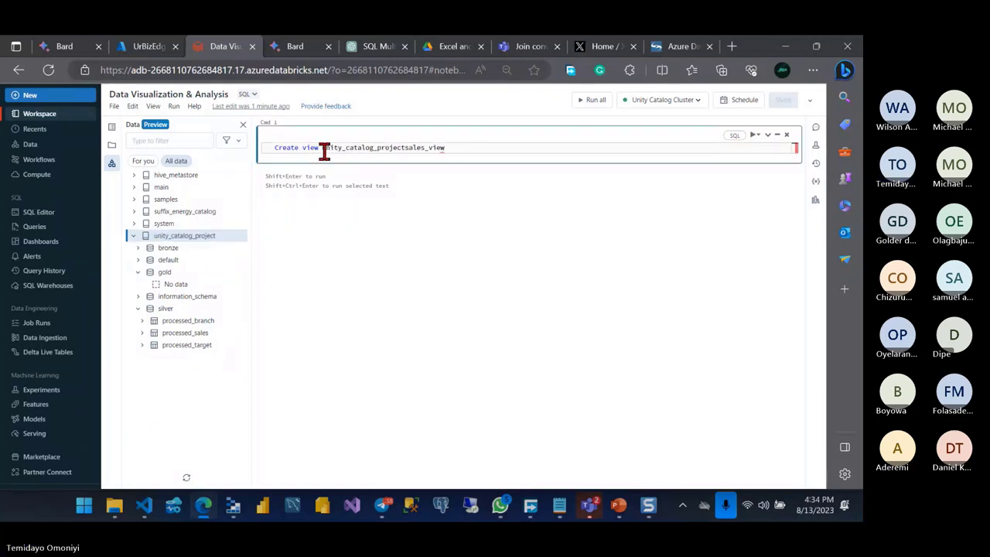
type(".gold")
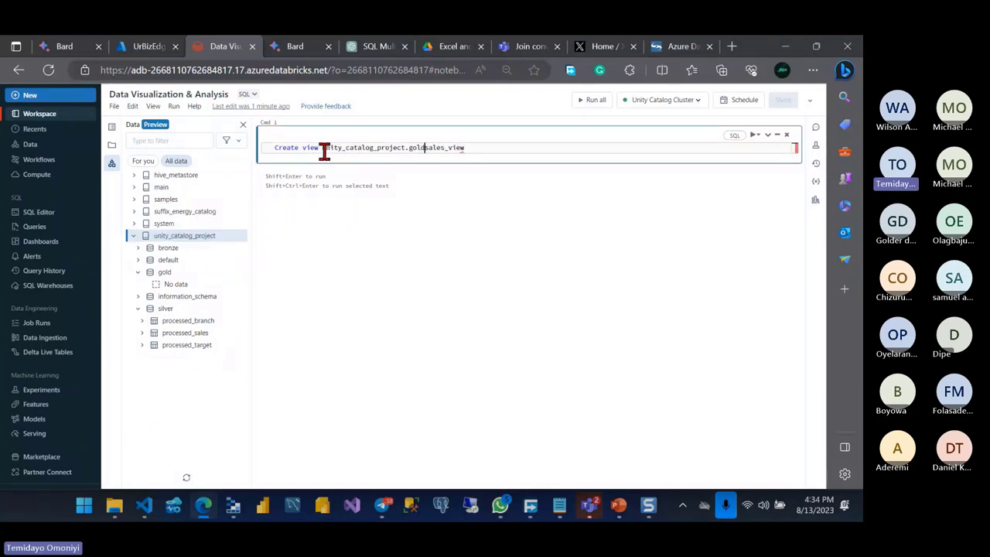
type(".")
Step: Add 'as' and 'select * from' lines, pasting the view name as the source table
left_click(487, 148)
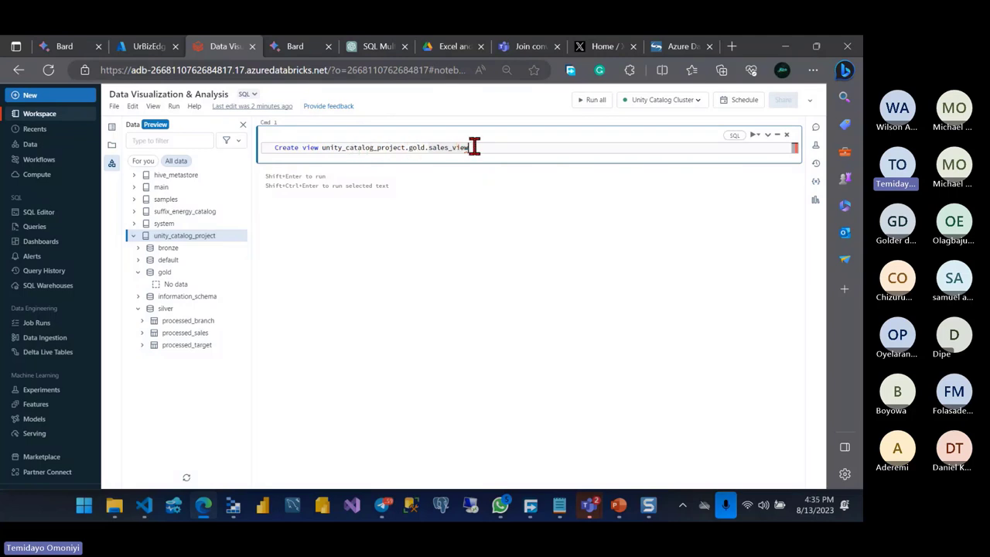
key("Return")
type("as")
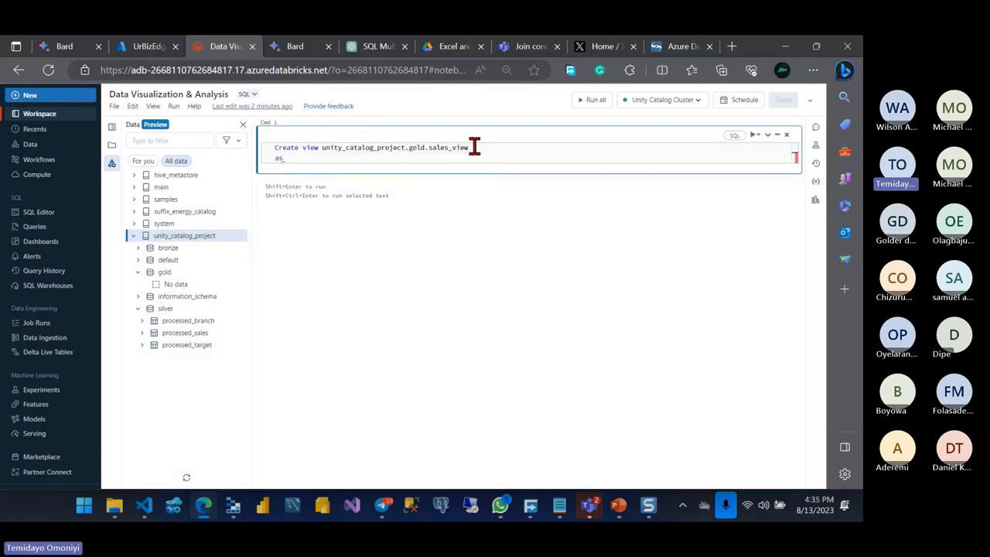
key("Return")
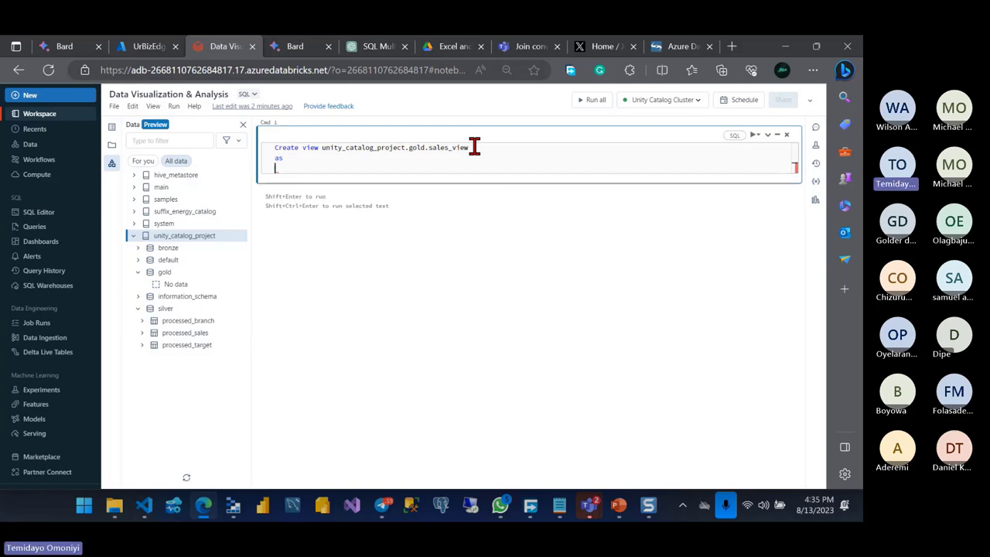
type("select")
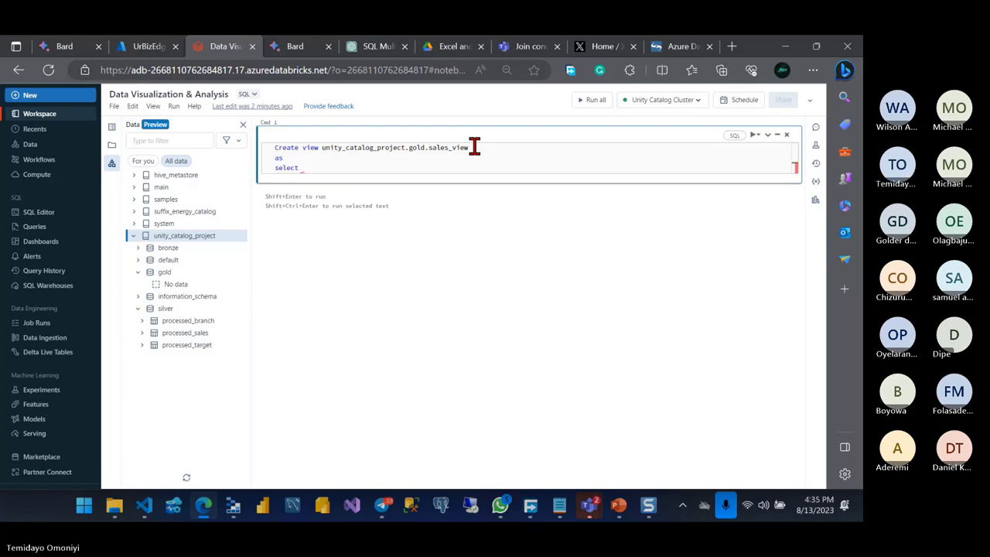
type(" * fro")
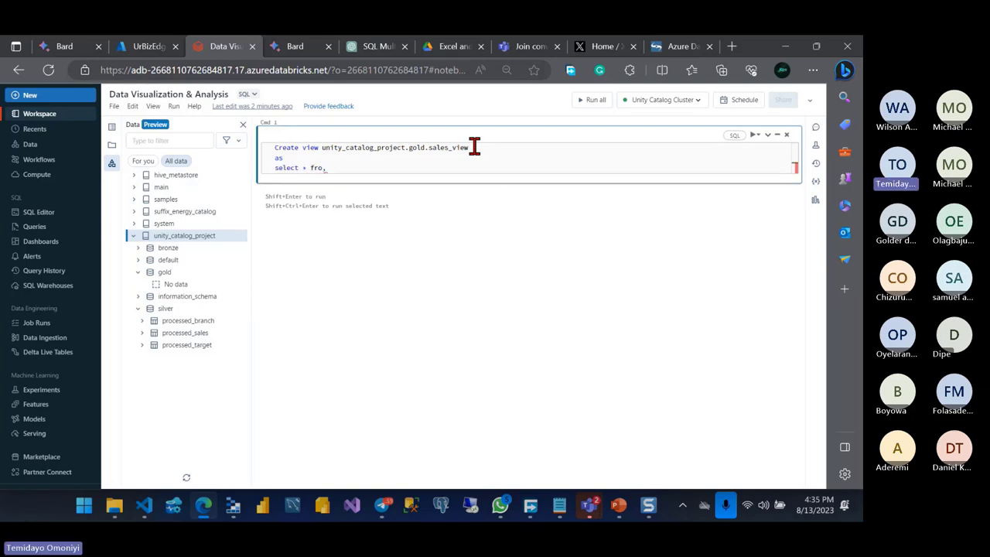
type("m")
key("Return")
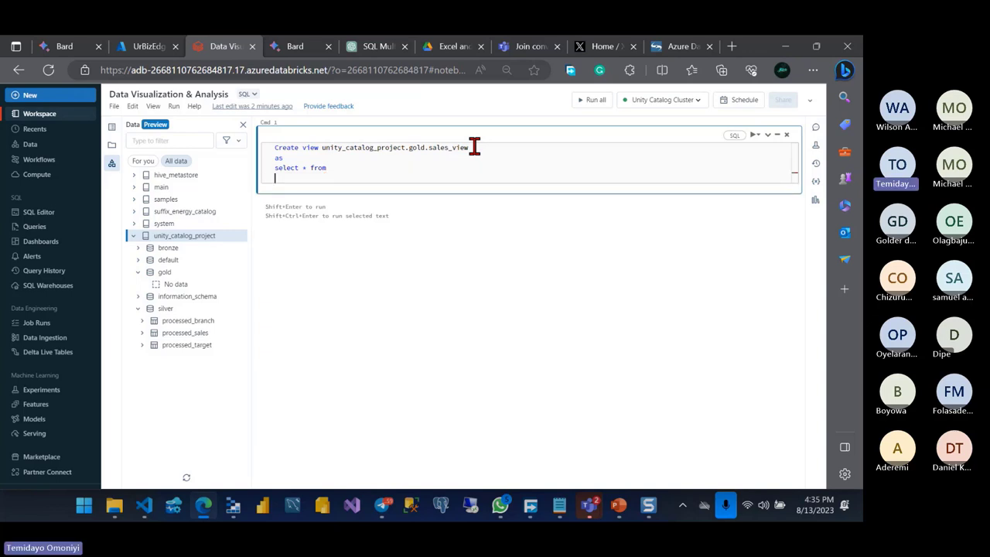
left_click_drag(322, 148, 468, 147)
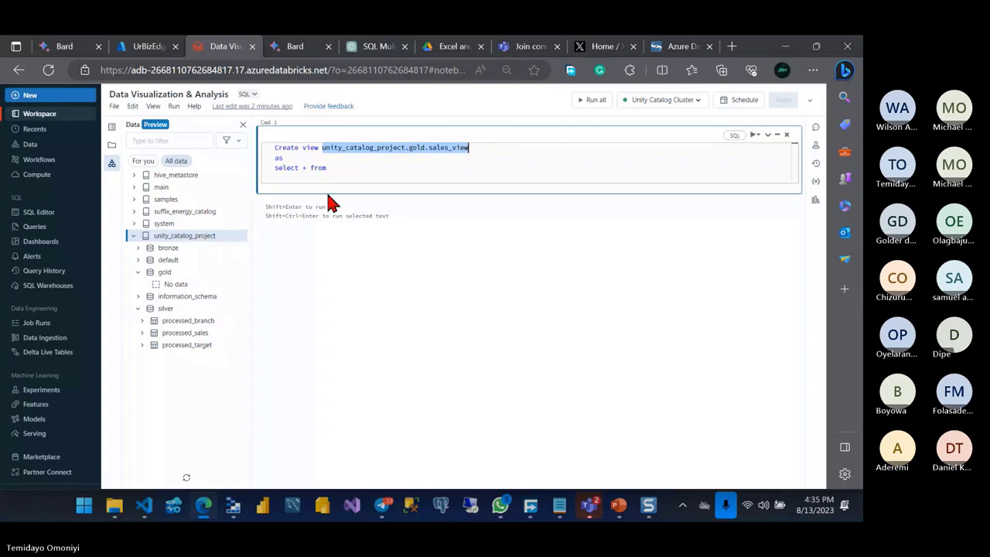
key("ctrl+c")
left_click(287, 178)
key("ctrl+v")
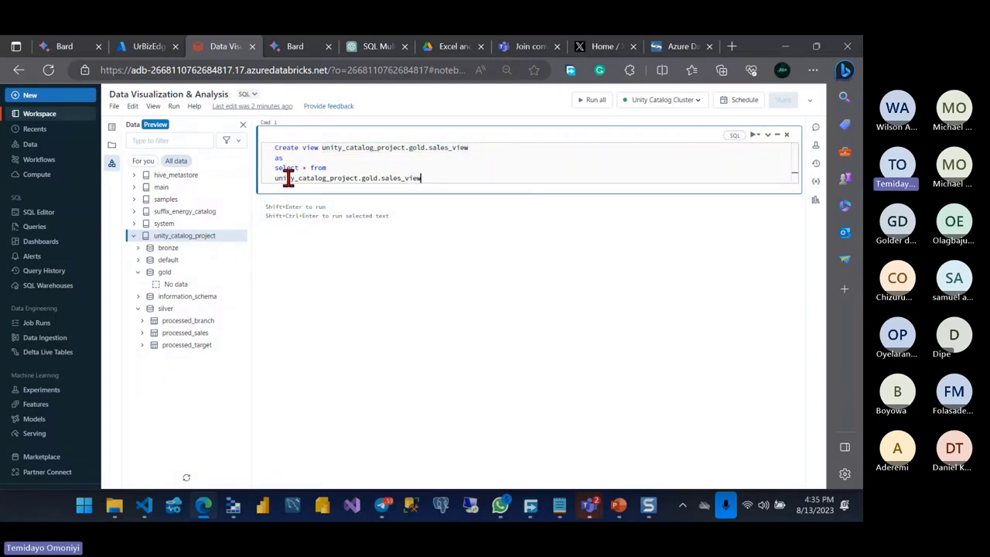
Step: Change the source table's schema from gold to silver
double_click(371, 178)
type("p")
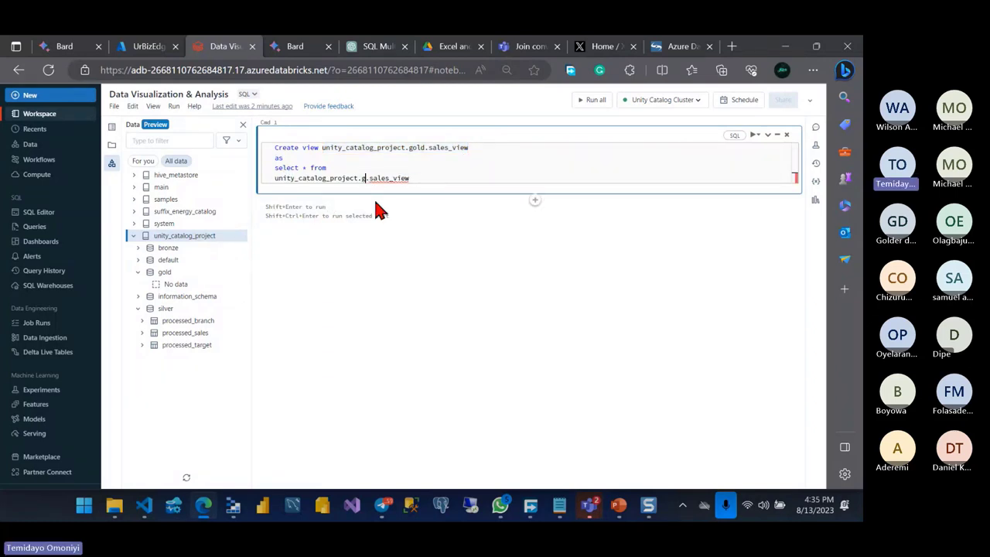
key("BackSpace")
key("BackSpace")
type(".sil")
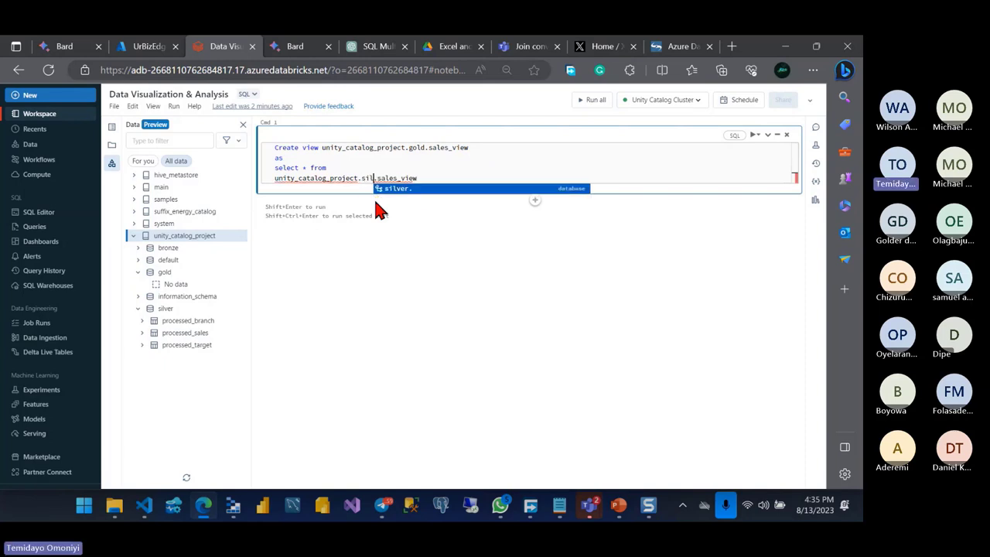
key("Tab")
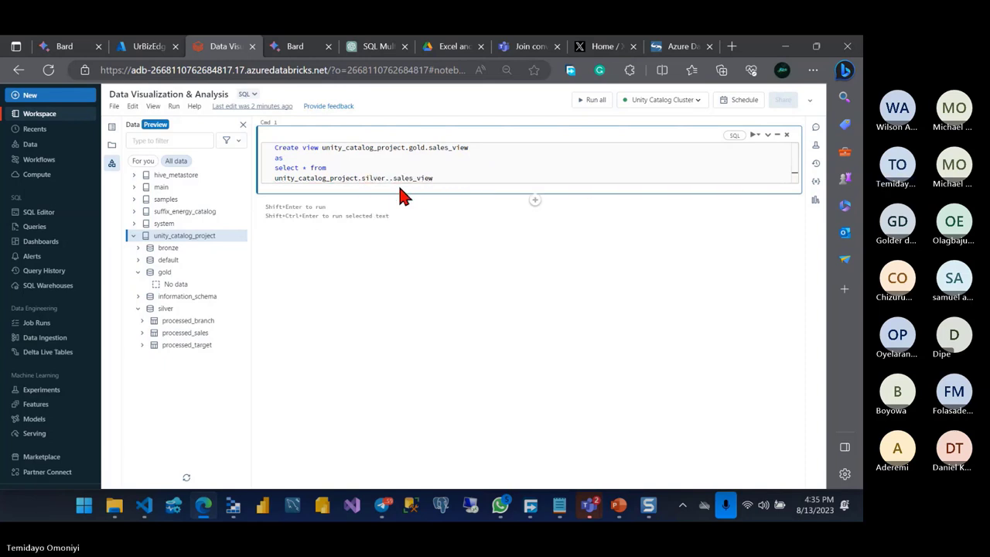
key("Delete")
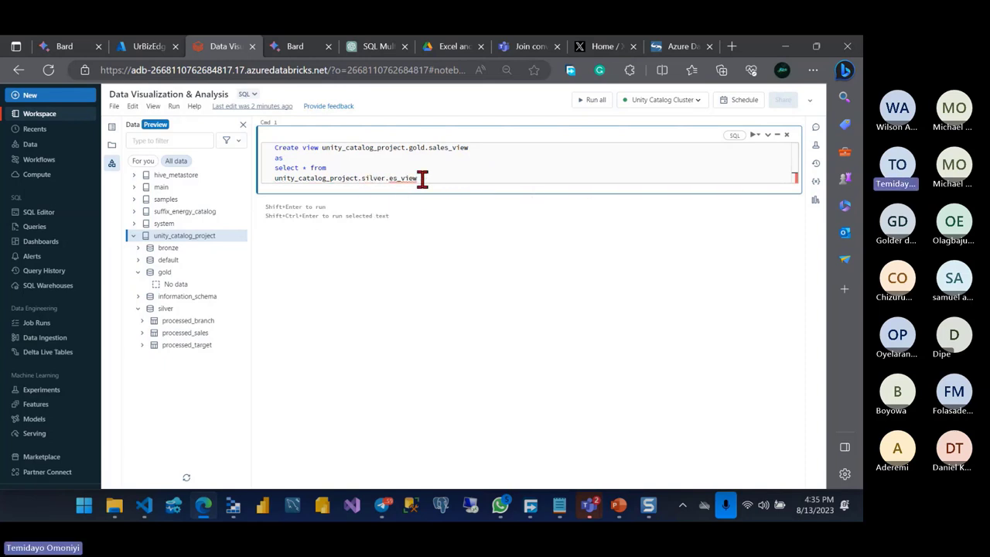
key("Delete")
key("Delete")
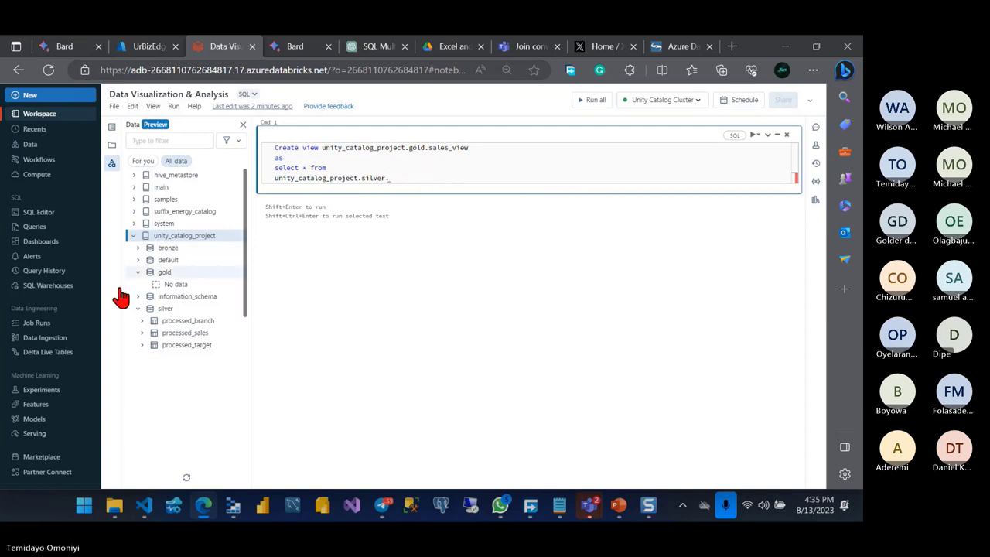
mouse_move(186, 332)
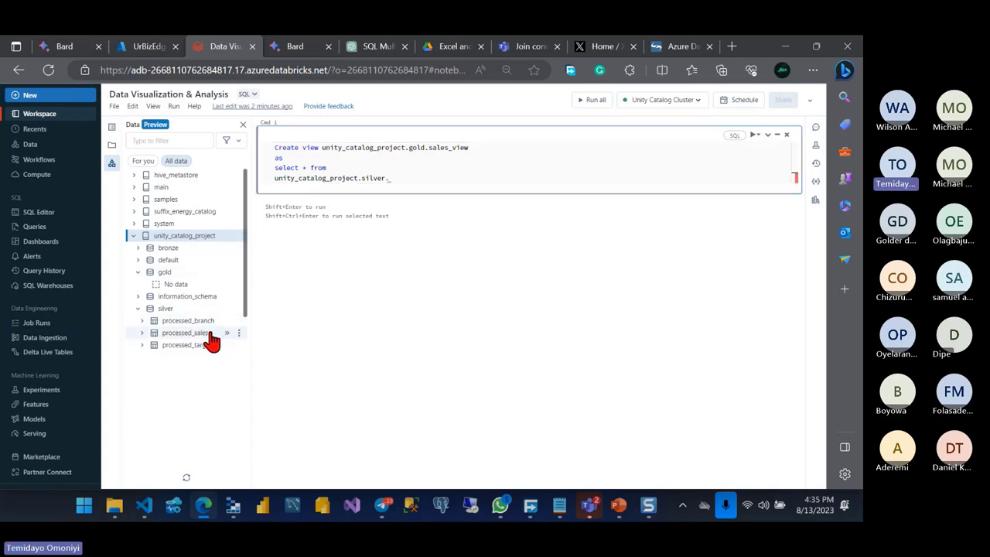
Step: Insert the processed_sales table name, add an 'I am' comment line, and run the query
double_click(211, 340)
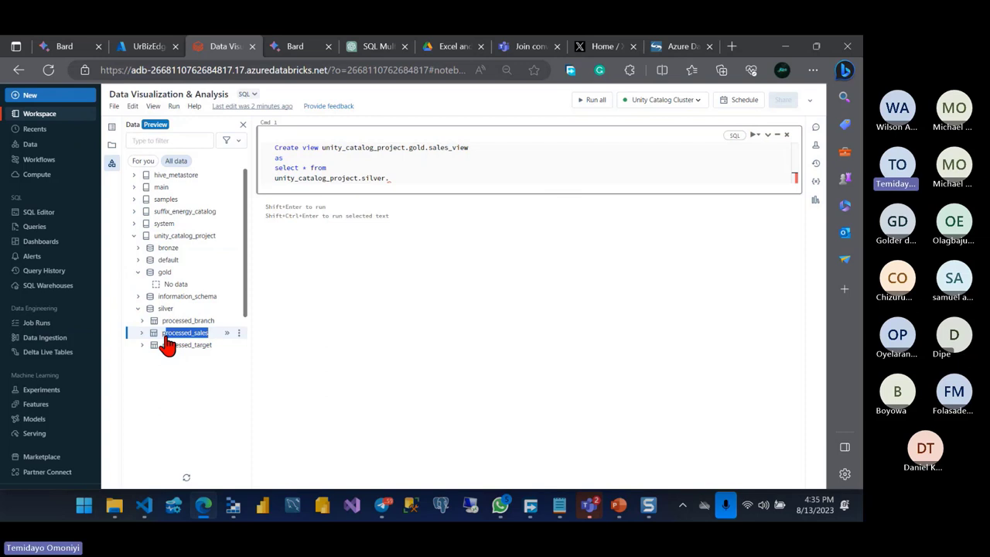
left_click_drag(166, 345, 411, 169)
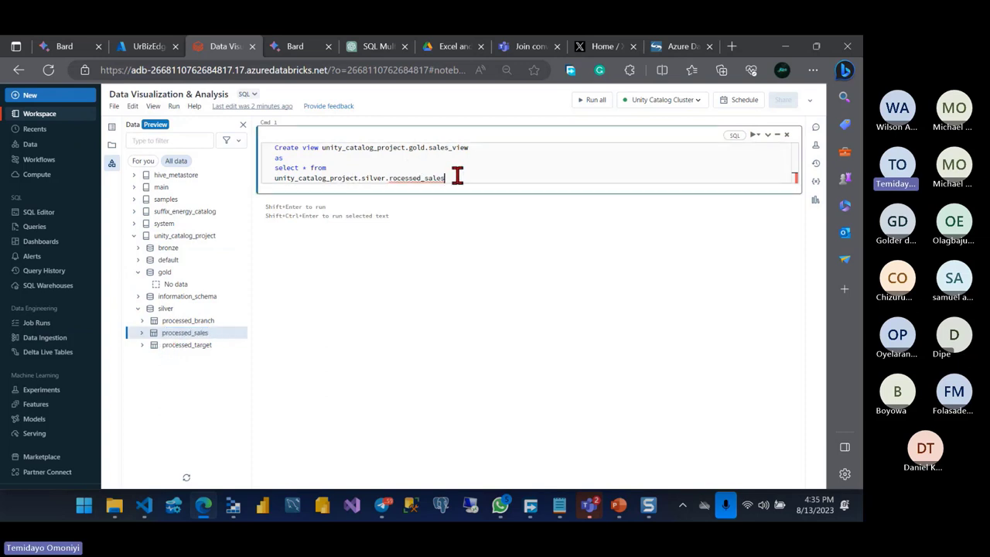
type(";")
key("Return")
type("-- I")
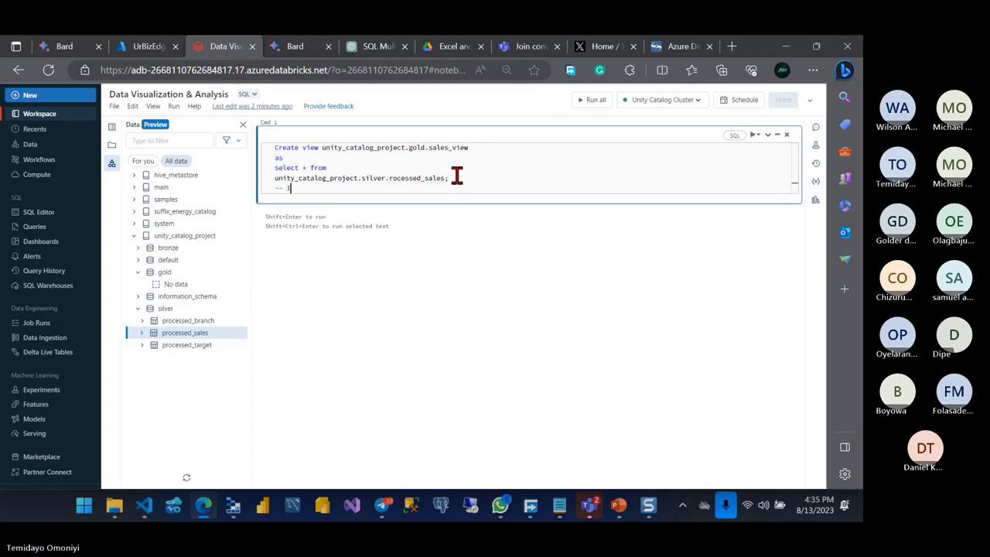
type(" am")
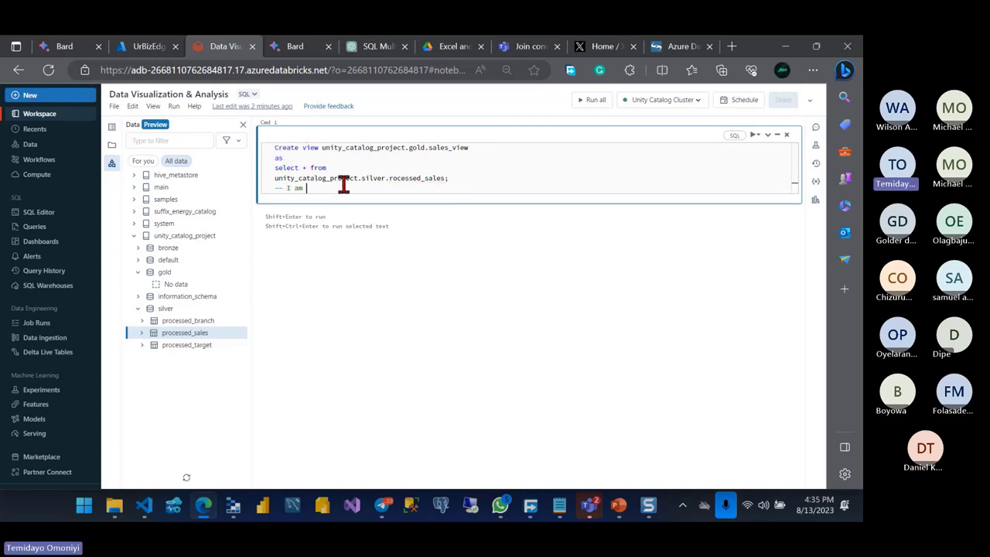
key("shift+Return")
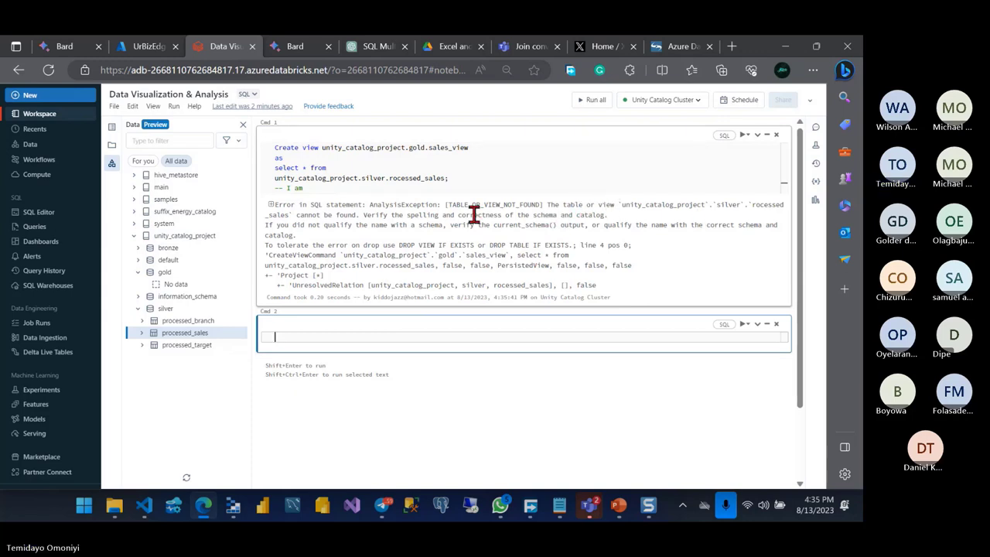
Step: Add a first cell running 'Use unity_catalog_project.silver', which returns OK
left_click(136, 337)
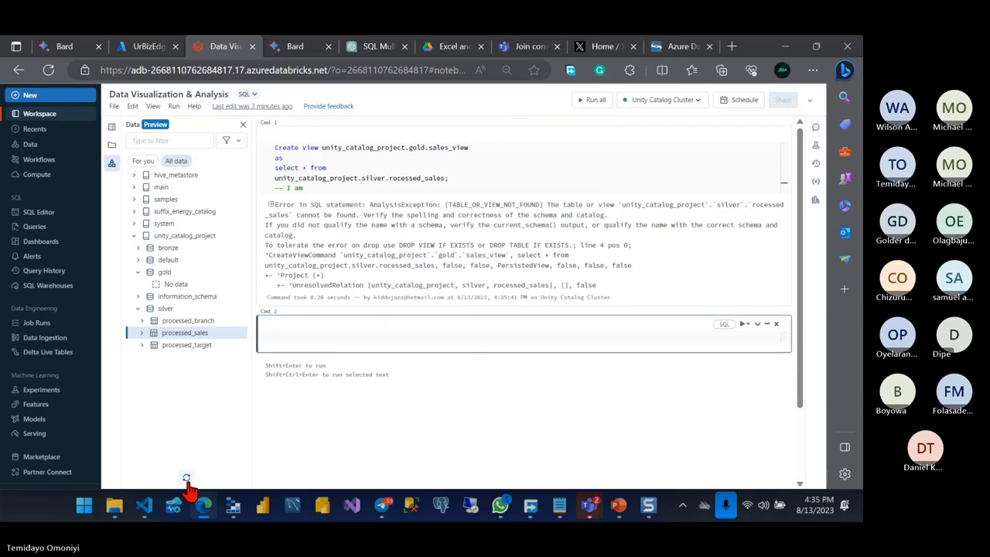
left_click_drag(261, 323, 294, 165)
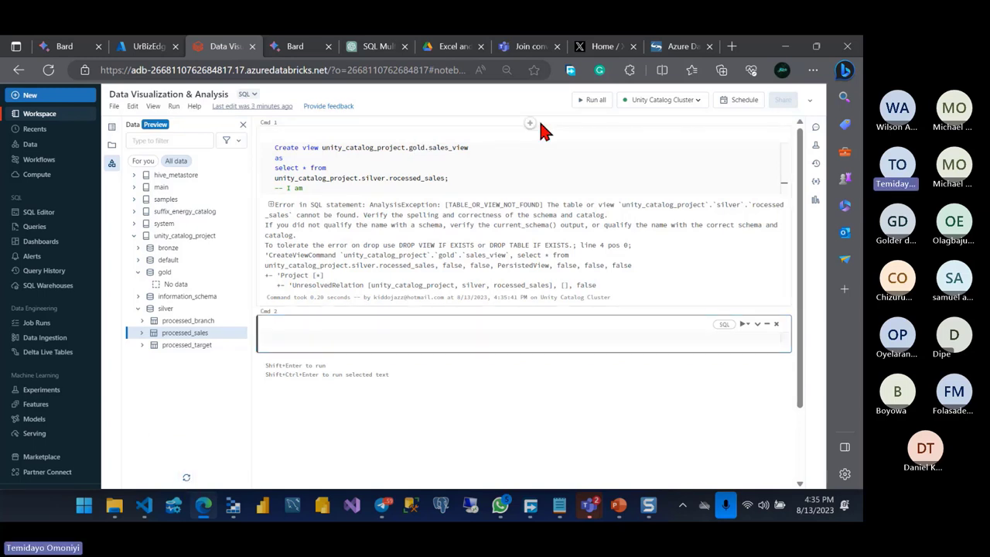
type("Use")
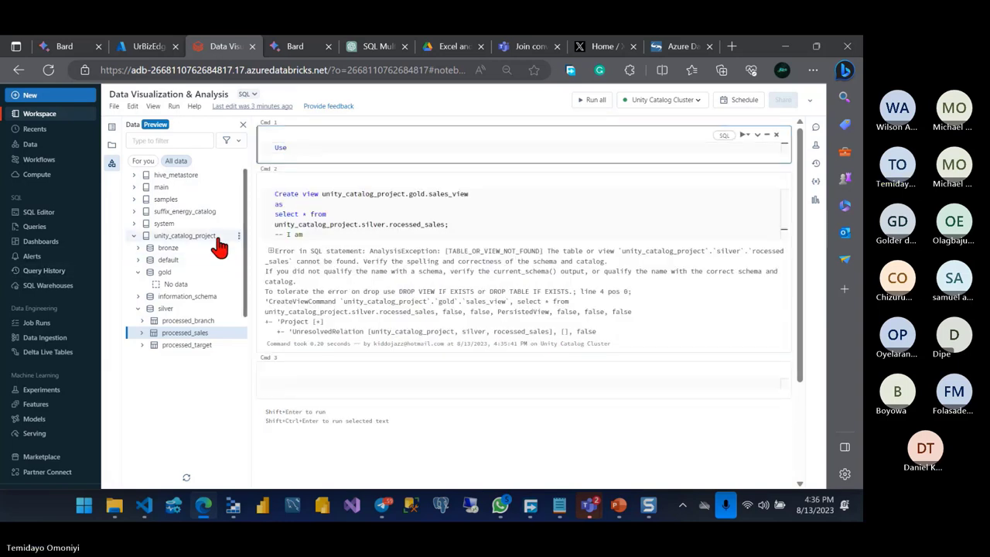
left_click_drag(220, 235, 157, 236)
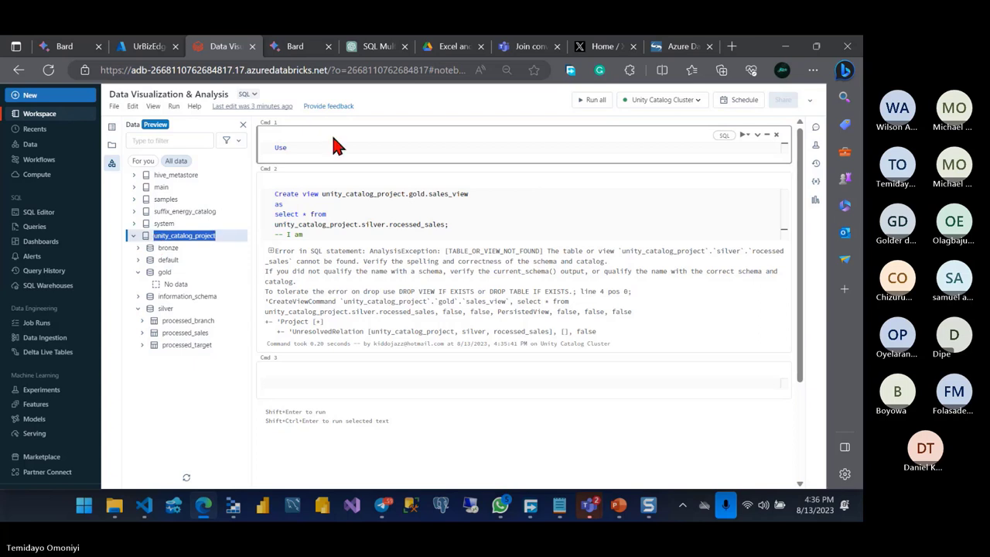
left_click(318, 144)
key("ctrl+v")
type(".")
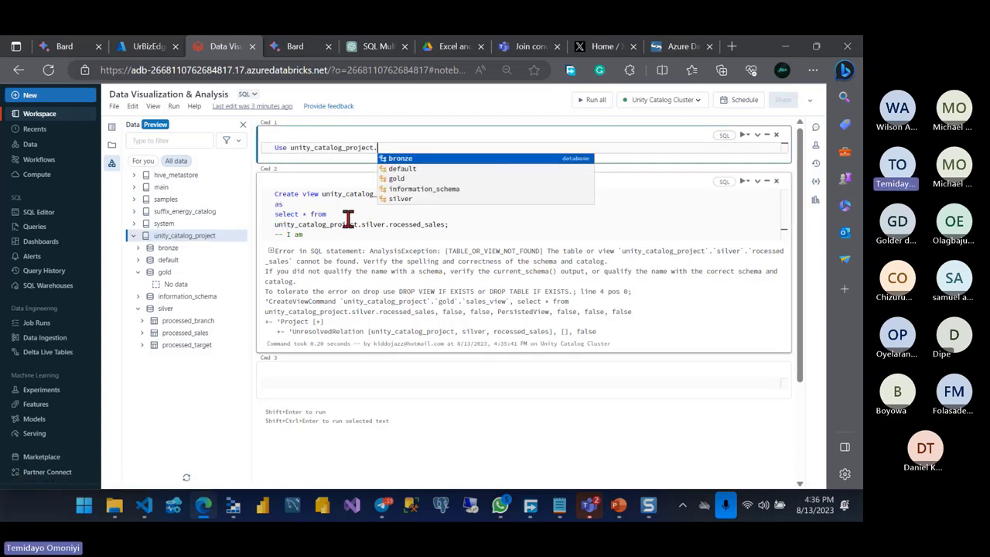
key("Down")
key("Down")
key("Down")
key("Down")
key("Return")
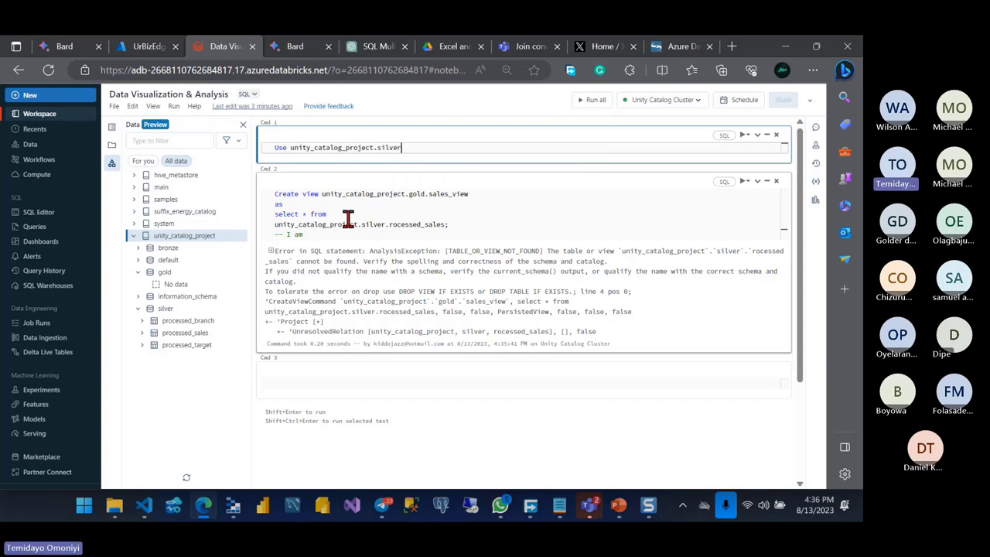
key("shift+Return")
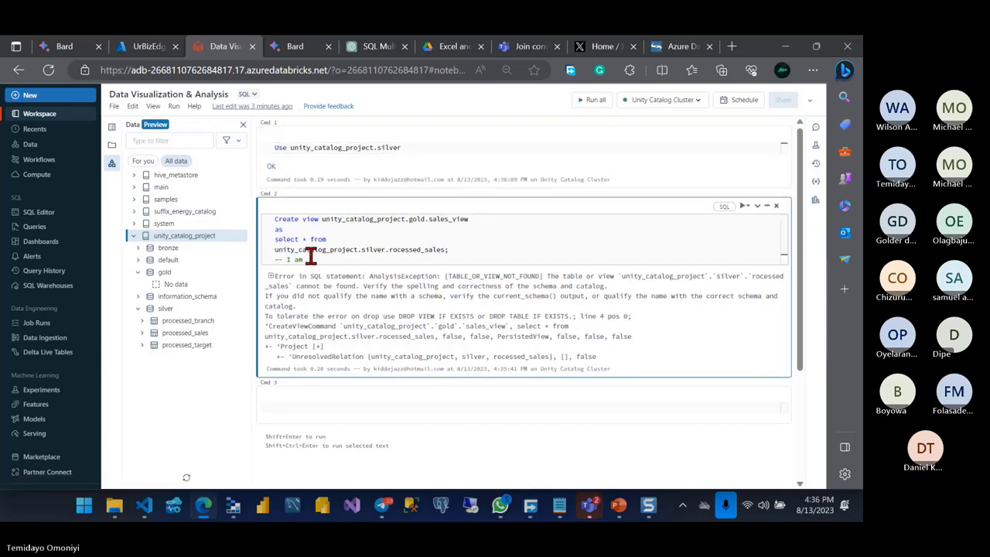
Step: Fix 'rocessed_sales' to 'processed_sales' and rerun the CREATE VIEW so it returns OK
key("shift+Return")
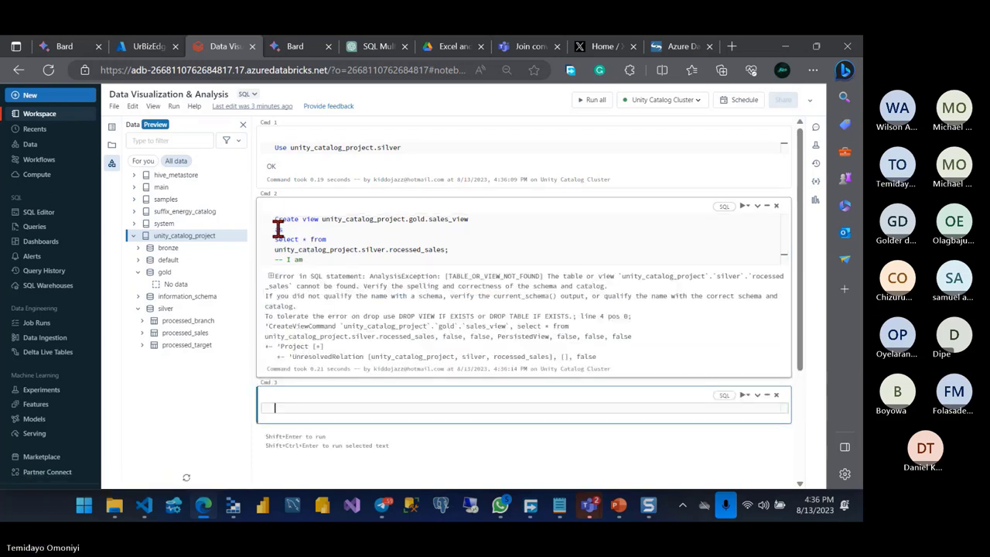
left_click(317, 219)
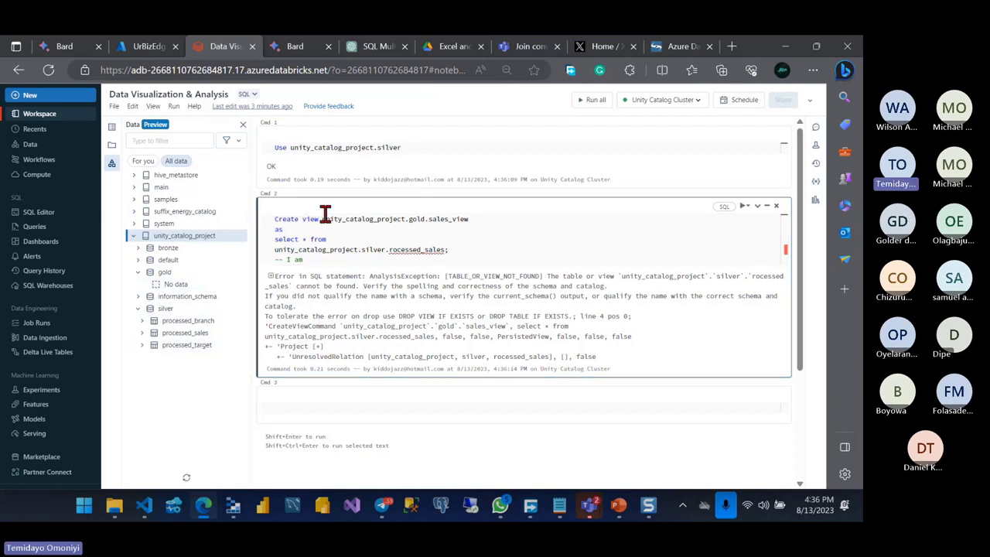
mouse_move(393, 162)
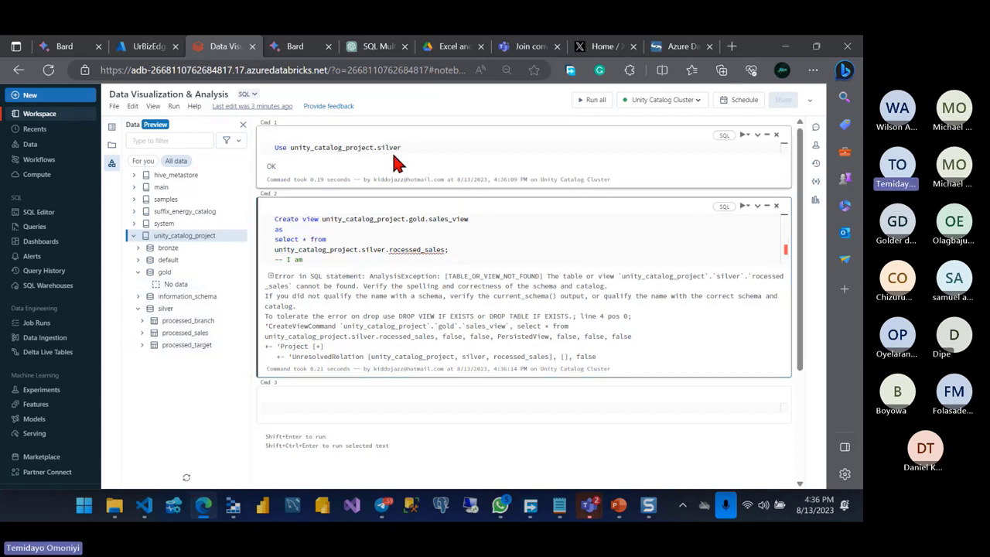
left_click(388, 249)
type("p")
left_click(467, 249)
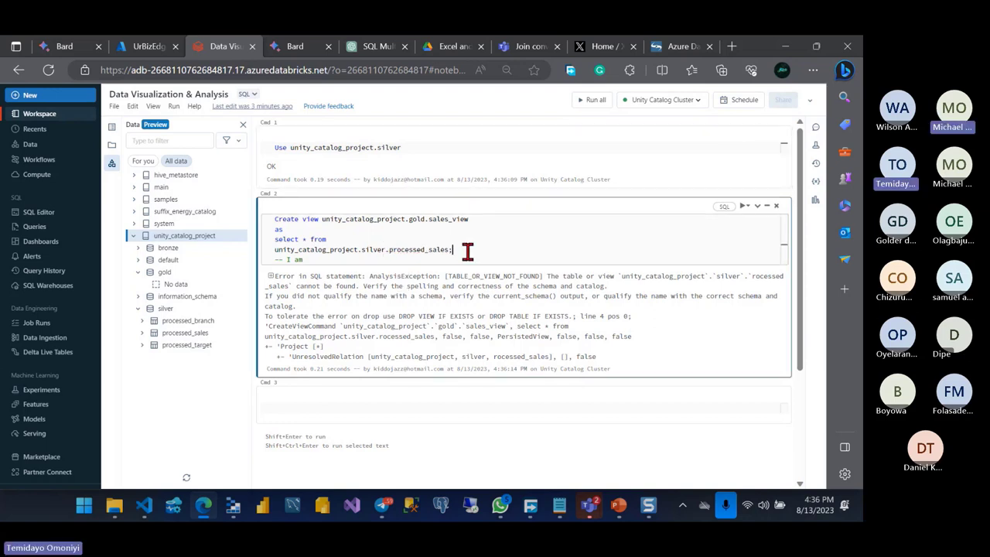
key("shift+Return")
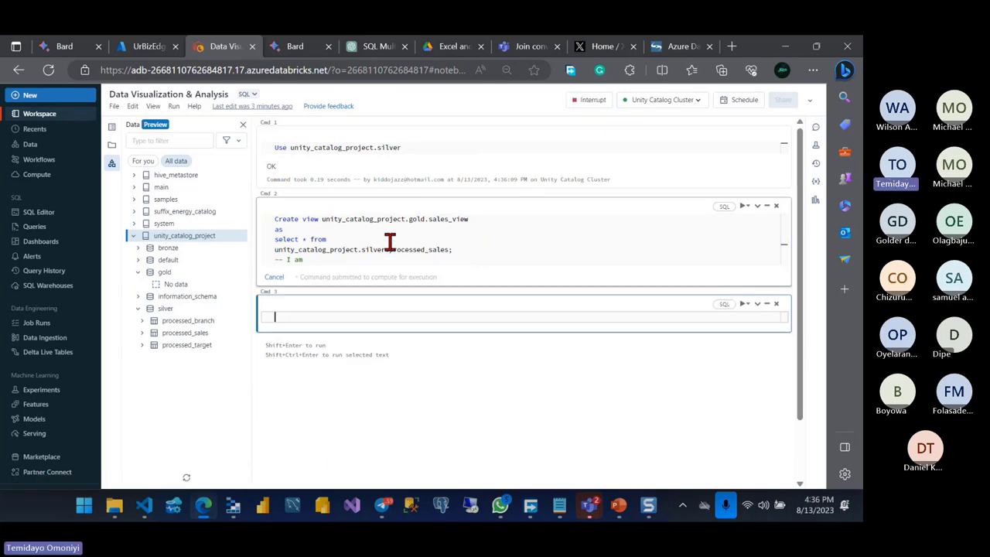
left_click(327, 259)
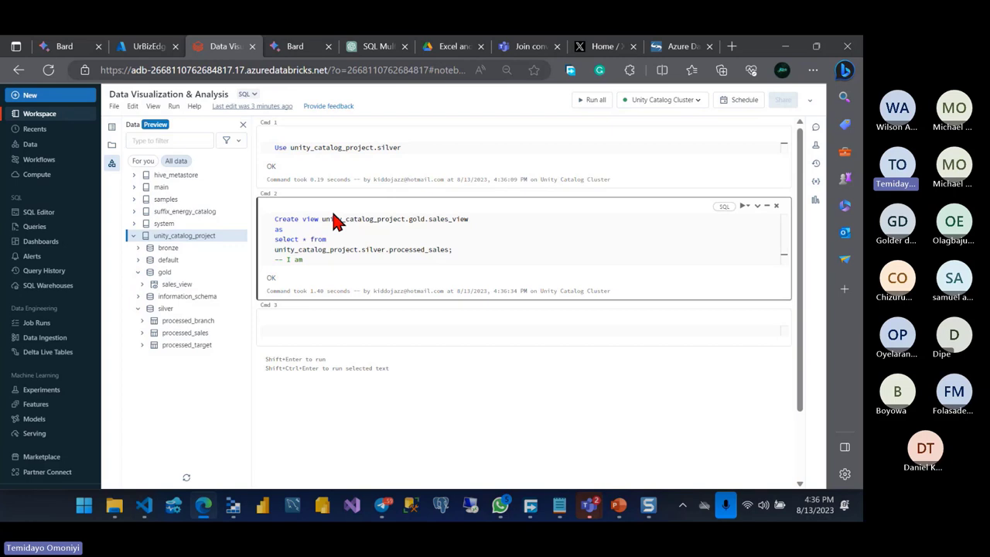
left_click(315, 259)
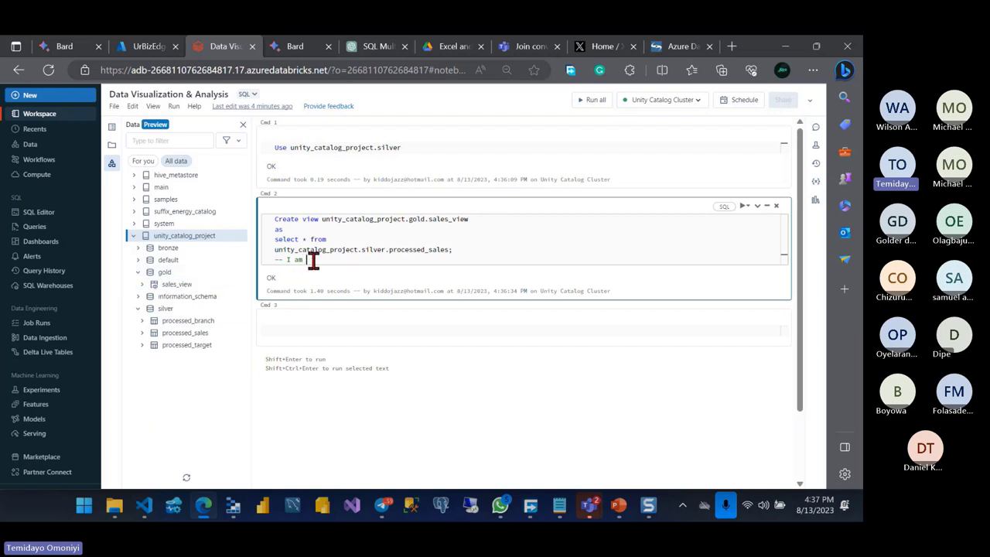
Step: Copy the sales_view query into the third cell, change it to target_view from processed_target, and run it
key("BackSpace")
key("BackSpace")
key("BackSpace")
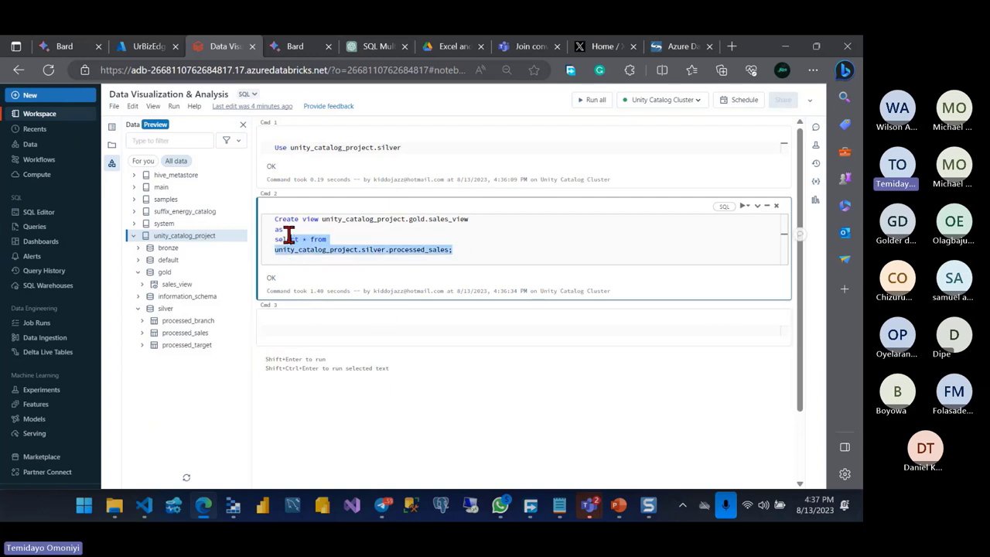
left_click_drag(463, 249, 273, 218)
key("ctrl+c")
left_click(317, 328)
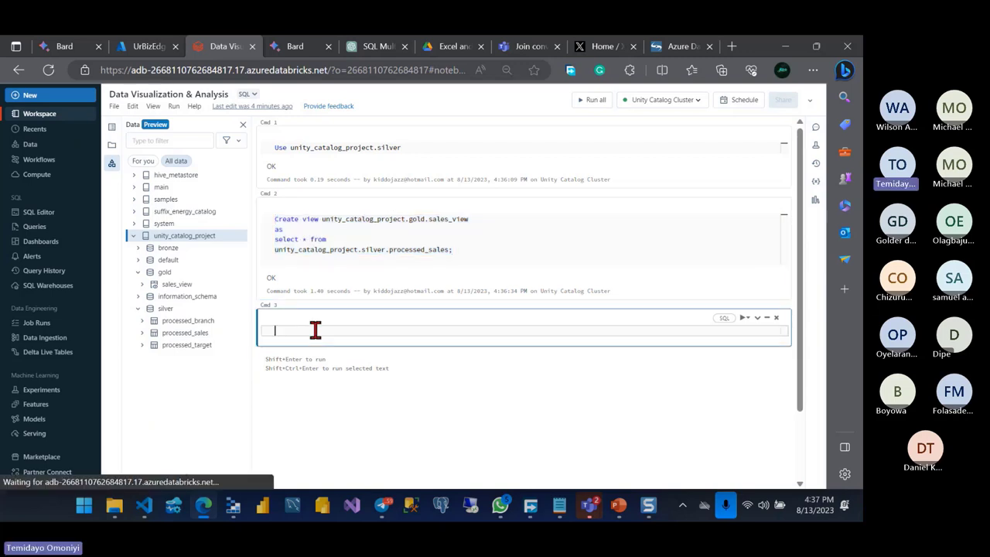
key("ctrl+v")
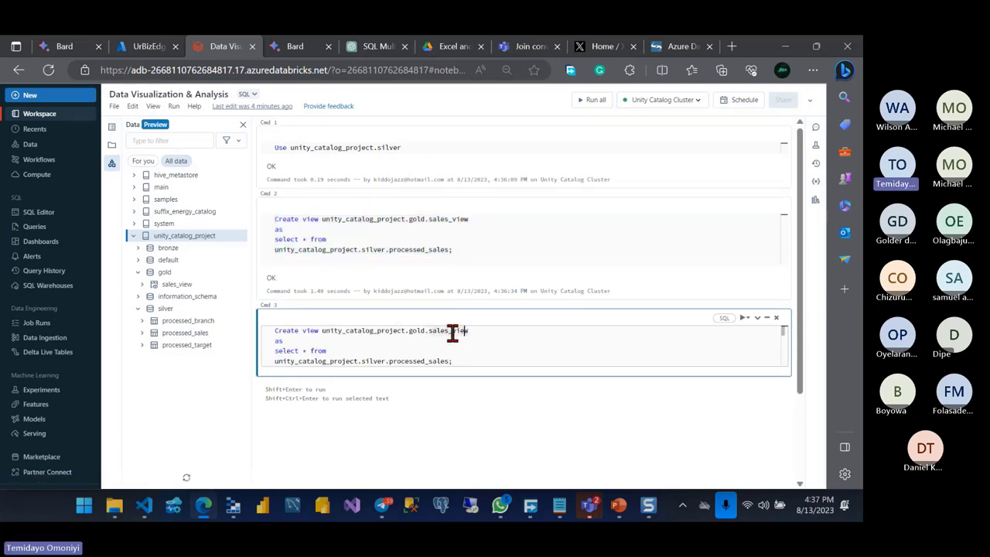
left_click(449, 331)
key("BackSpace")
key("BackSpace")
key("BackSpace")
key("BackSpace")
key("BackSpace")
type("ta")
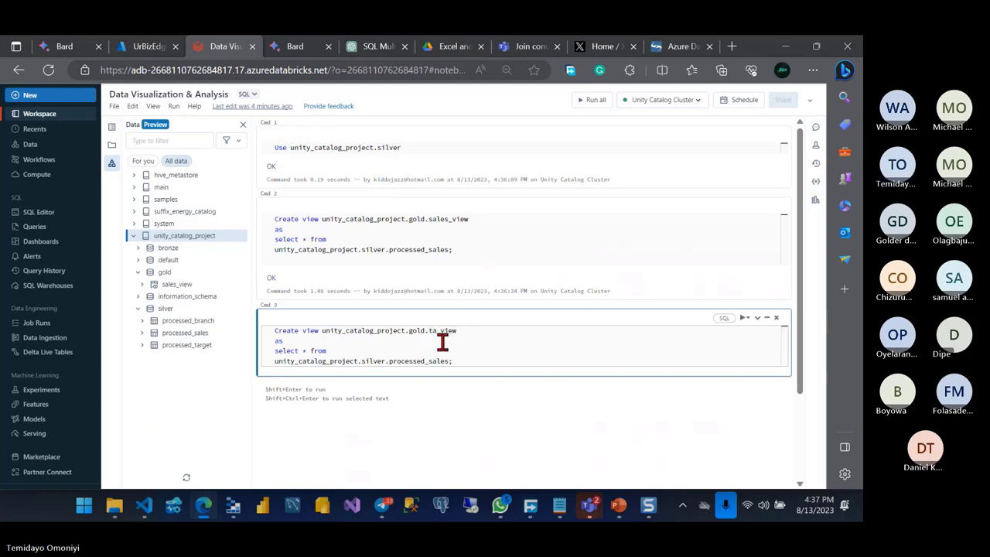
type("rget")
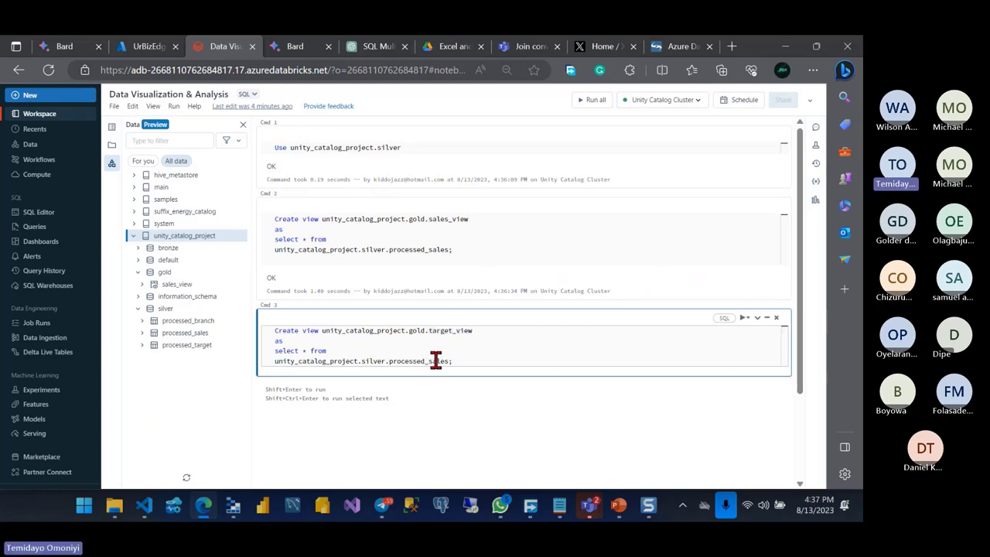
left_click(450, 361)
key("BackSpace")
key("BackSpace")
key("BackSpace")
type("target")
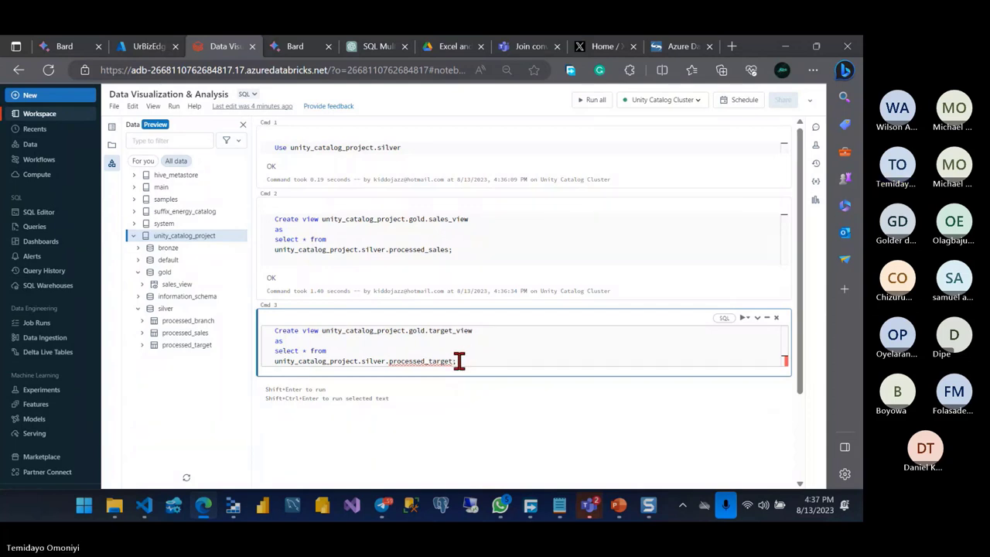
key("shift+Return")
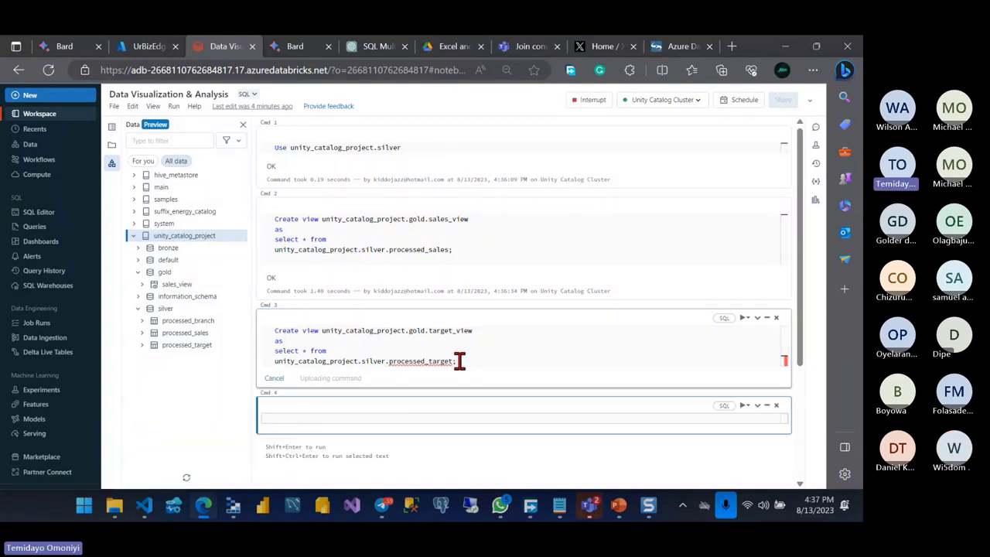
Step: Paste the target_view query into the fourth cell
scroll(459, 361, "down", 1)
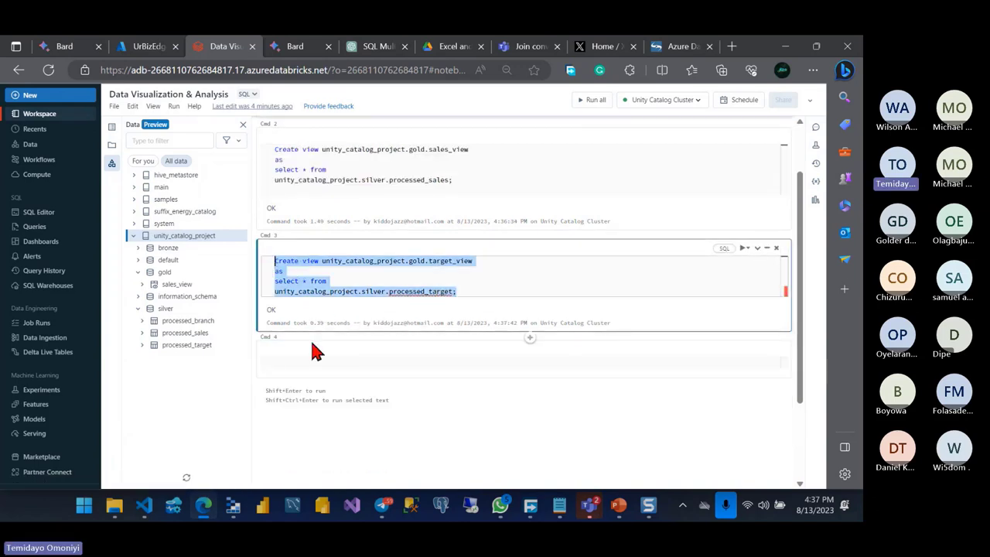
left_click(301, 361)
type("Create view unity_catalog_project.gold.target_view as select * from unity_catalog_project.silver.processed_target;")
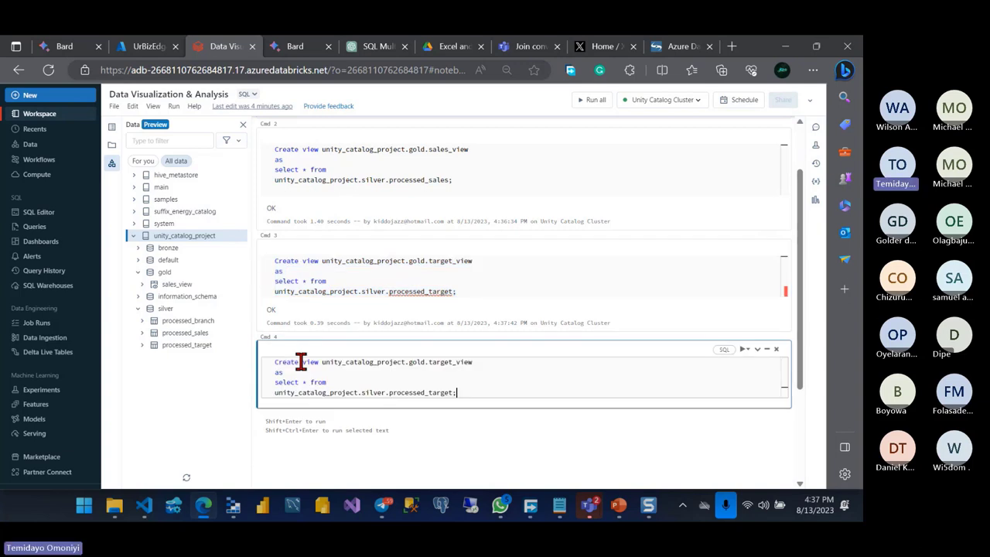
Step: Change the fourth cell to create gold.branch_view from silver.processed_branch and run it
left_click_drag(430, 361, 453, 363)
type("b")
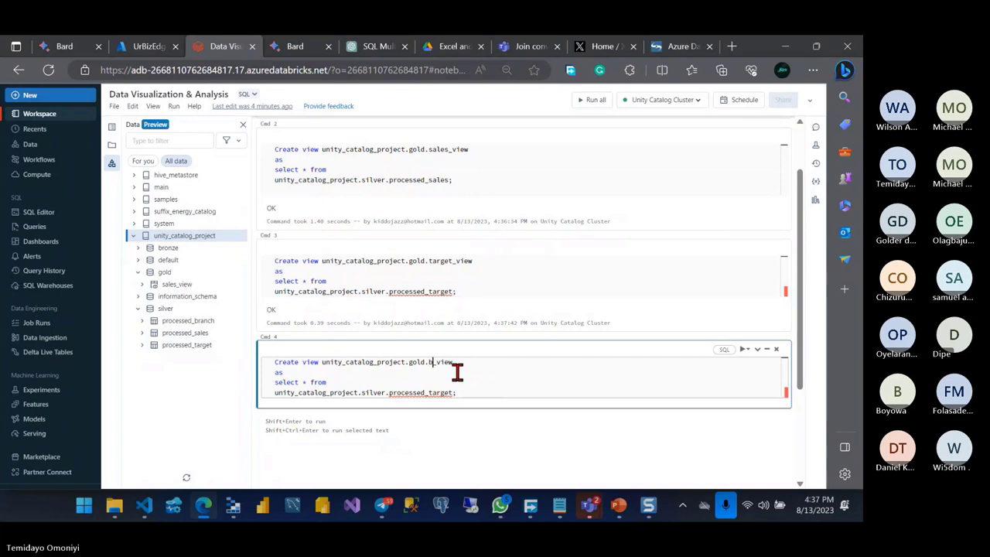
type("ranch")
key("BackSpace")
key("BackSpace")
key("BackSpace")
key("BackSpace")
key("BackSpace")
type("bra")
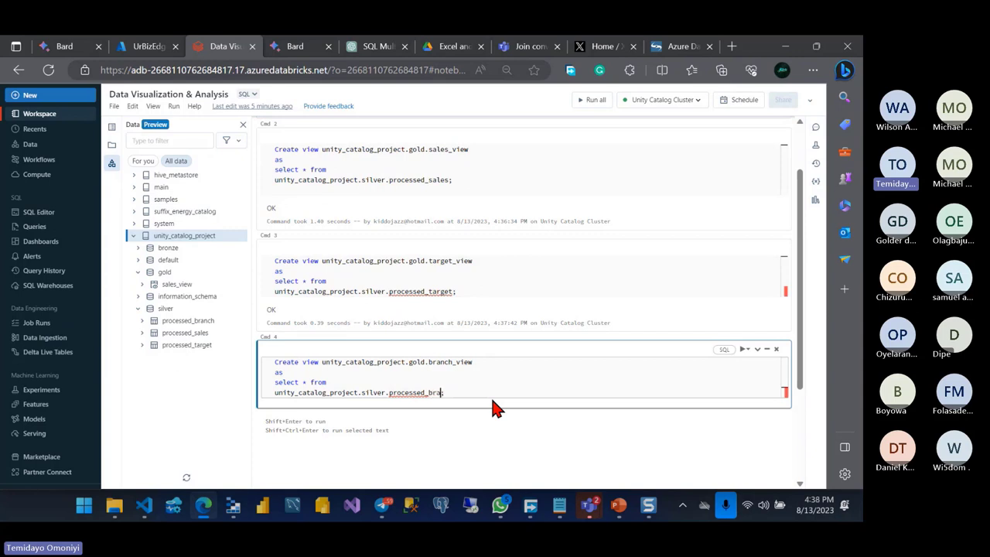
type("nc")
type("h")
key("shift+Return")
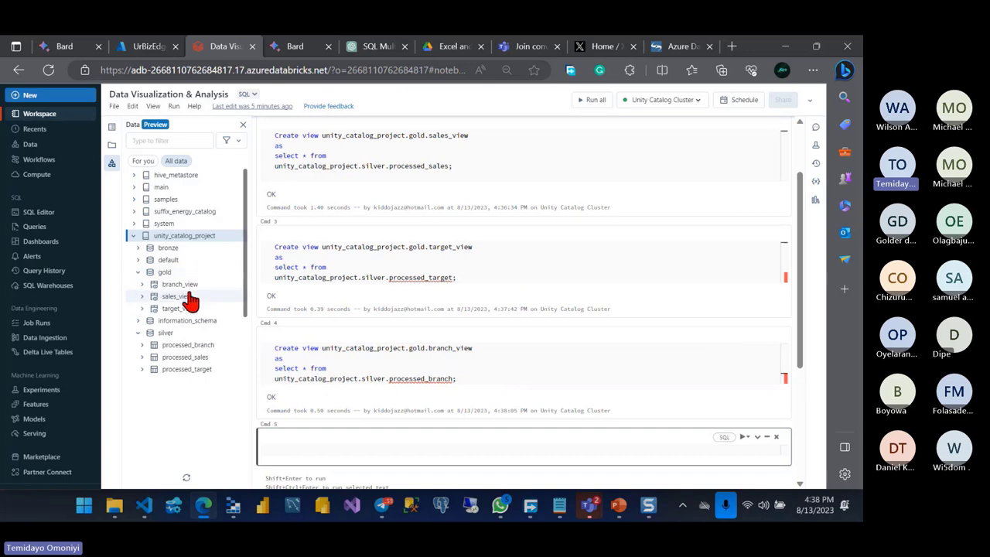
scroll(456, 302, "up", 2)
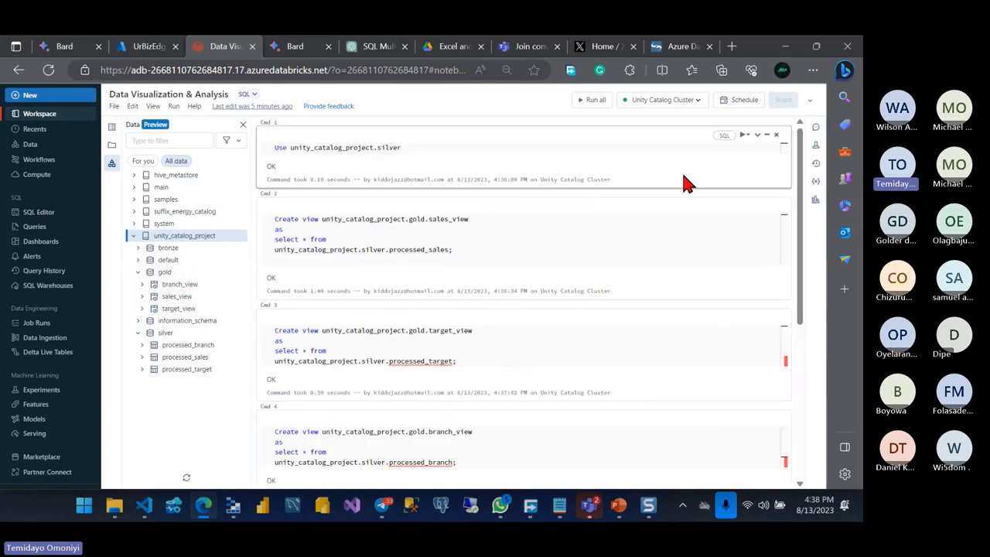
Step: Delete the sales_view, target_view and branch_view cells and change the Use statement from silver to gold
mouse_move(522, 241)
left_click(777, 205)
left_click(776, 206)
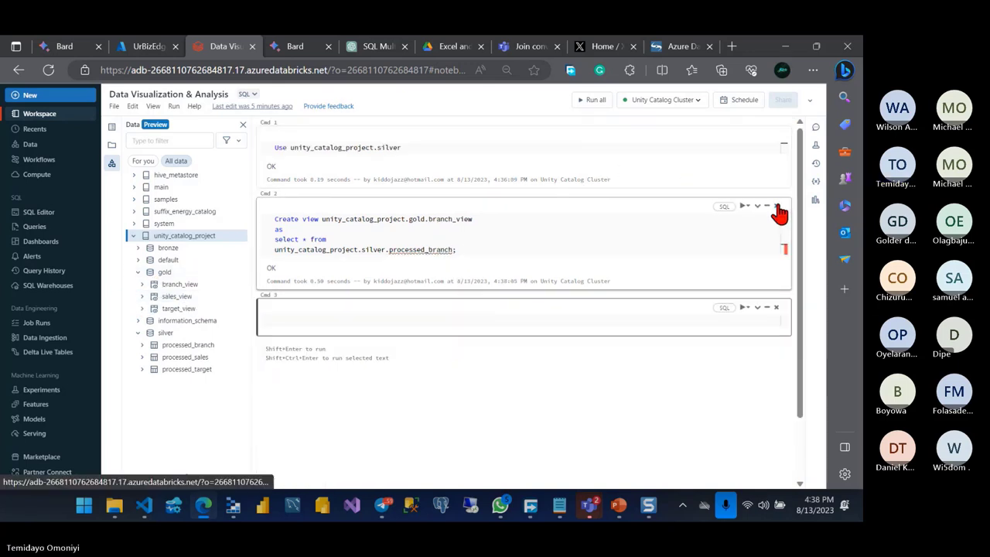
left_click(777, 206)
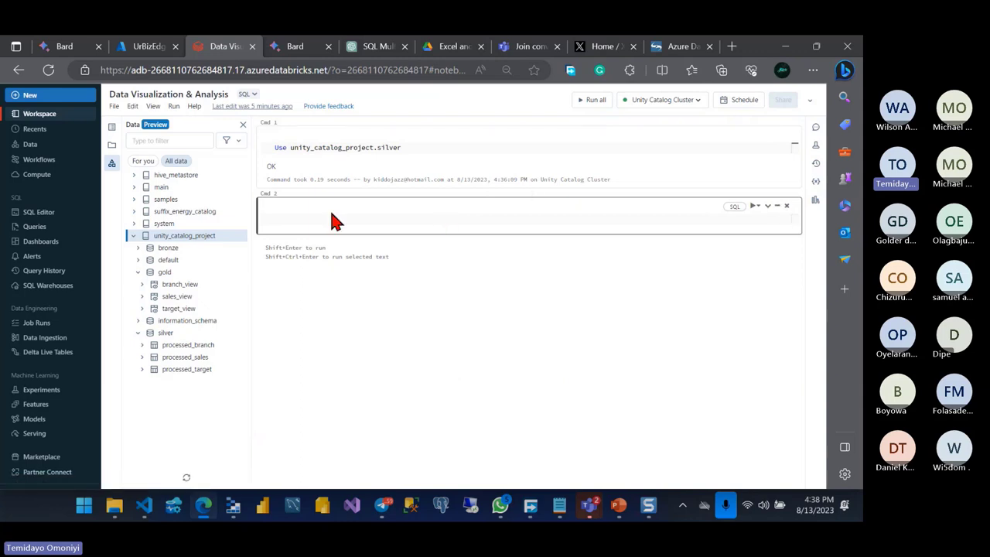
left_click(409, 147)
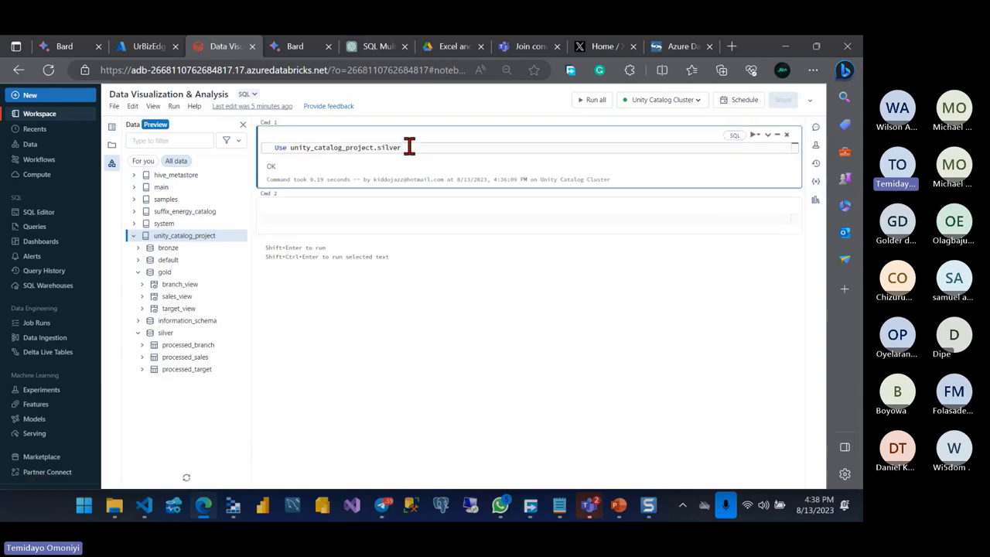
key("BackSpace")
key("BackSpace")
key("BackSpace")
key("BackSpace")
type("g")
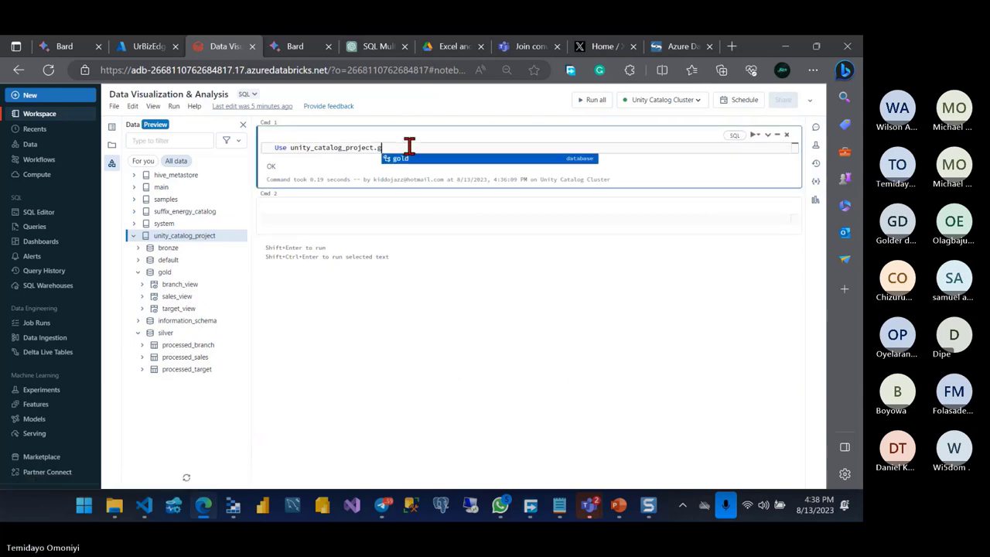
type("old")
key("Escape")
mouse_move(533, 122)
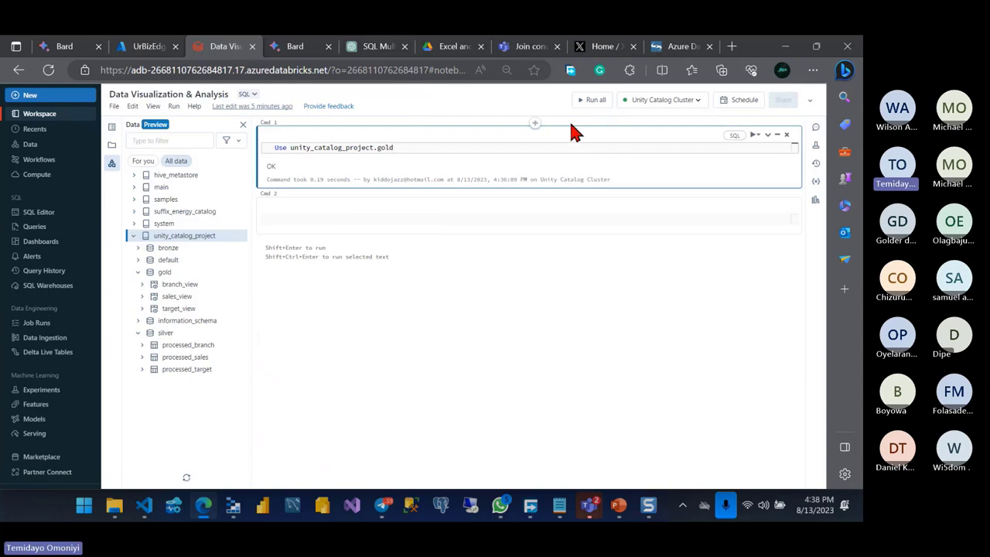
Step: Add the comment '-- I want to set the gold database/schema as my default' above and run it
left_click(275, 147)
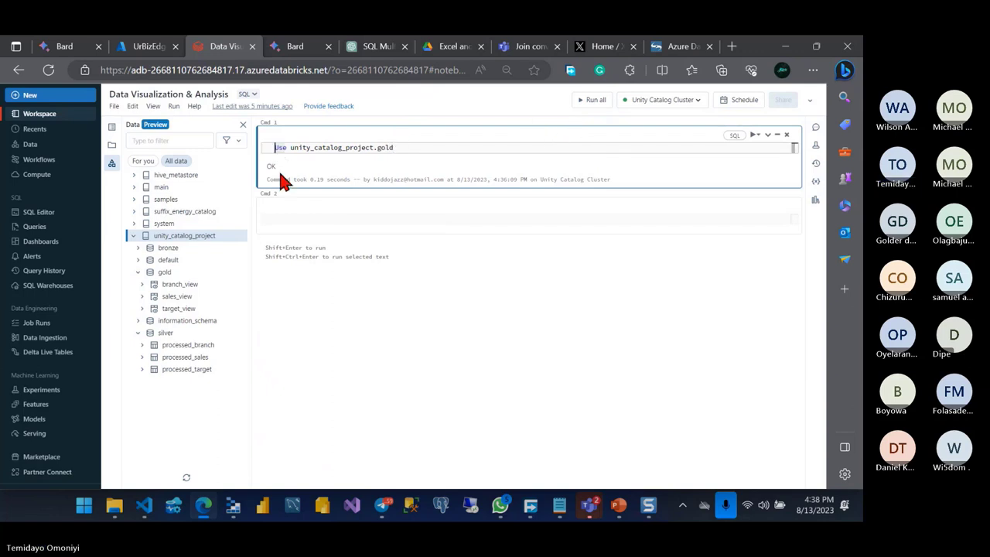
key("Return")
type("--")
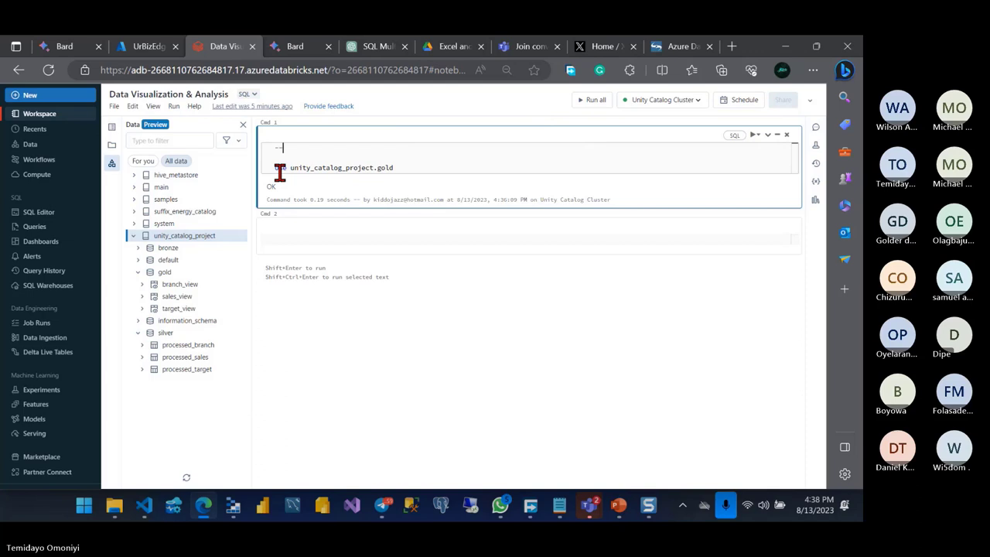
type(" I want")
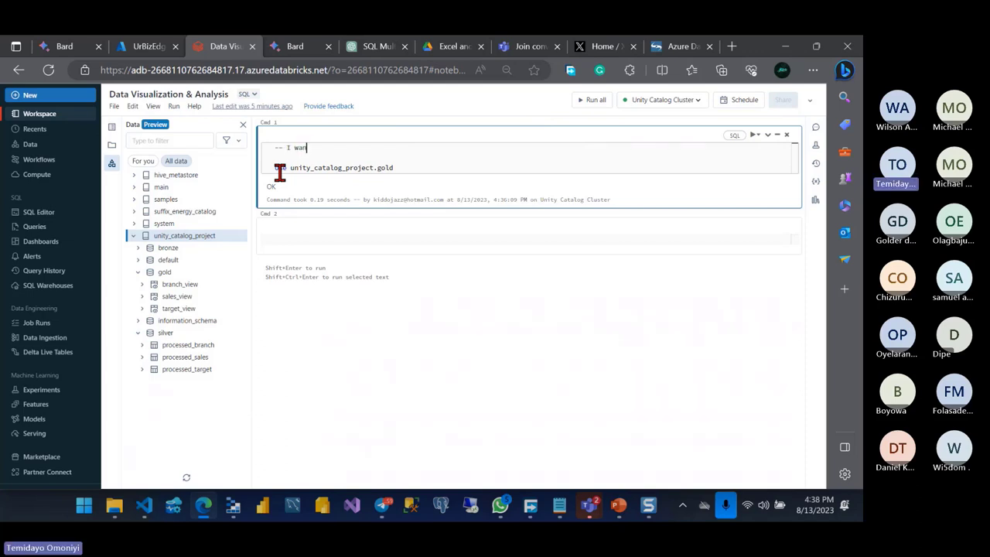
type(" to se")
type("t the ")
type("gold tab")
type("l")
key("BackSpace")
key("BackSpace")
type("bl")
key("BackSpace")
key("BackSpace")
key("BackSpace")
key("BackSpace")
type("da")
type("tabase")
type("/")
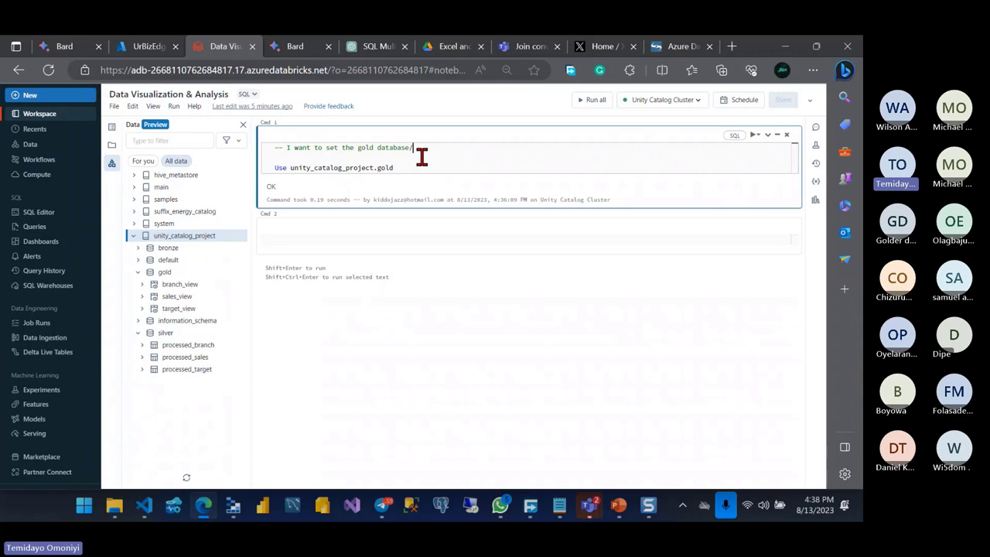
type("schema")
type(" as")
type(" my de")
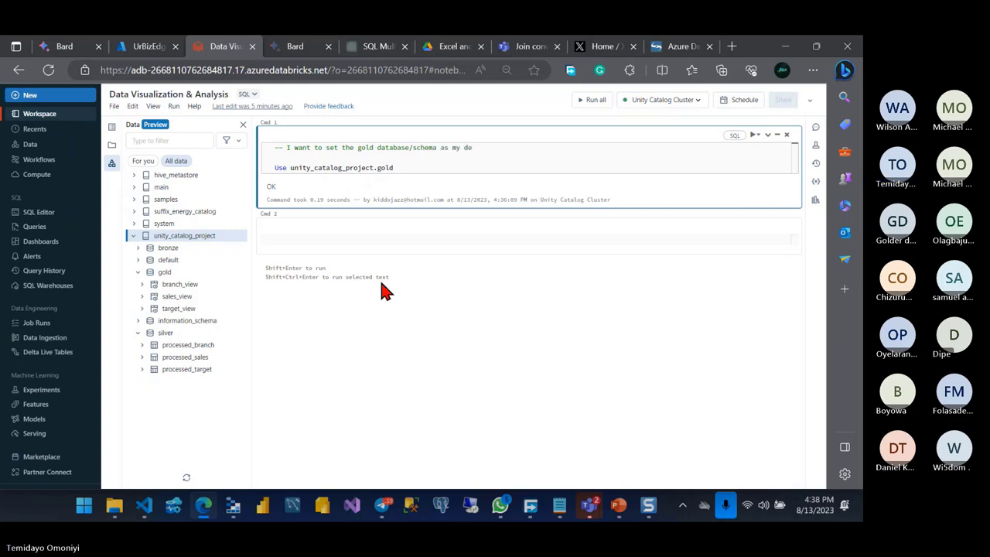
type("fualt")
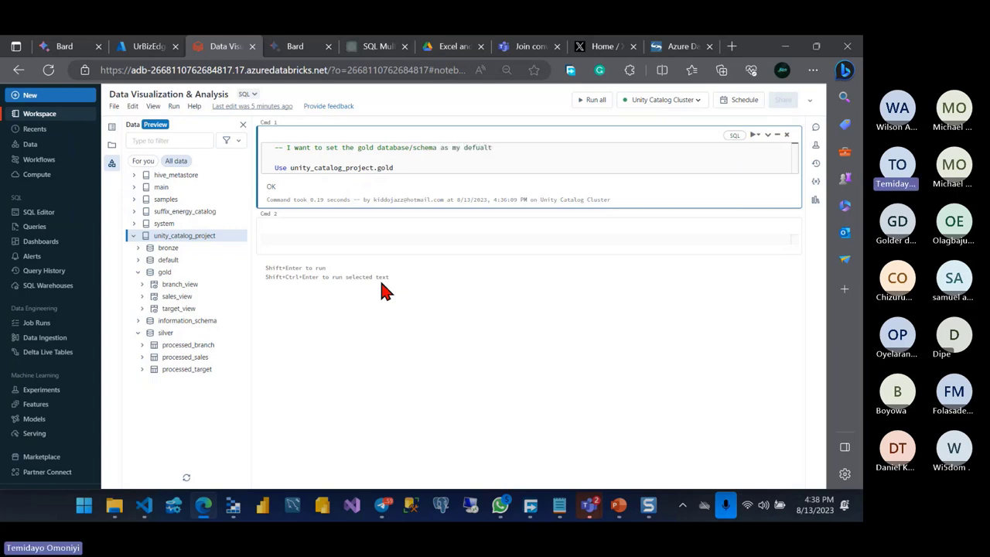
key("BackSpace")
key("BackSpace")
key("BackSpace")
type("ault")
key("shift+Return")
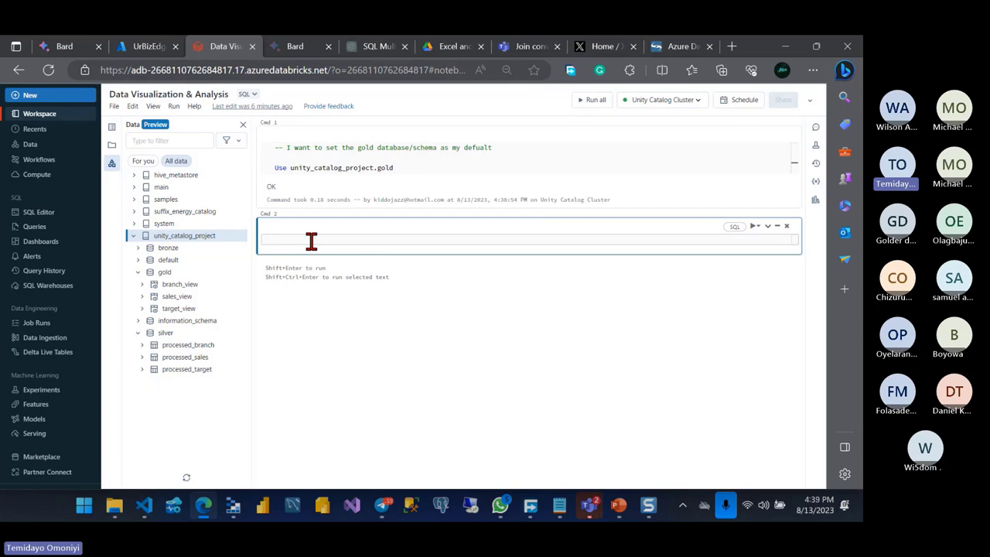
Step: Under '1. Branch vs Total Sales', run select branch, sum(total_amount_sold) as total_sales from sales_view
type("--1.")
type(" Branch")
type(" vs ")
type("Total Sa")
type("les")
key("Return")
type("sele")
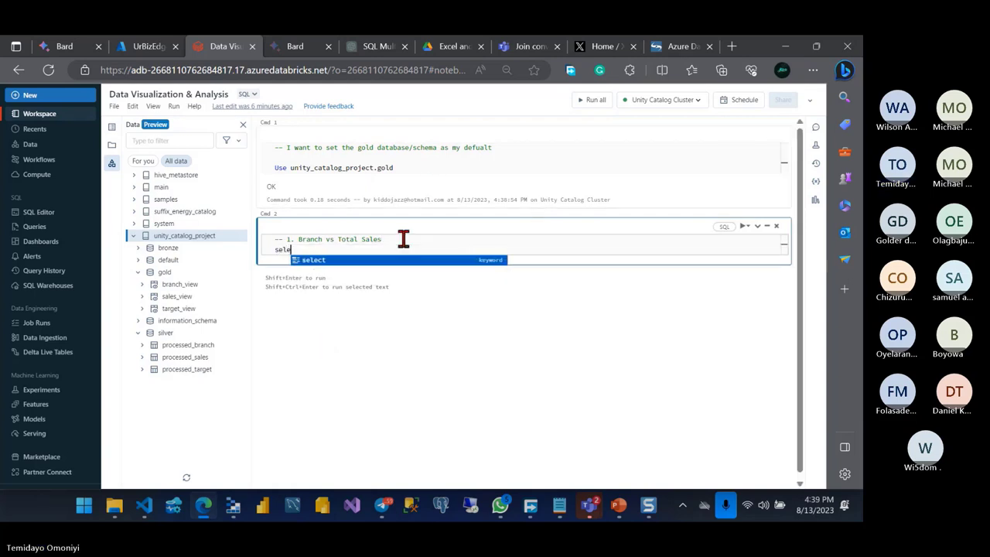
type("ct bra")
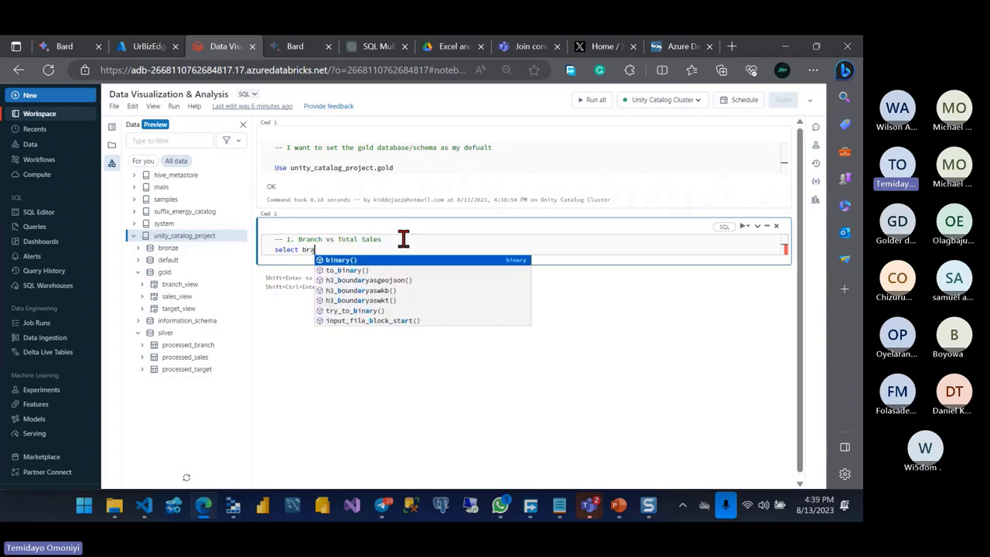
type("nc")
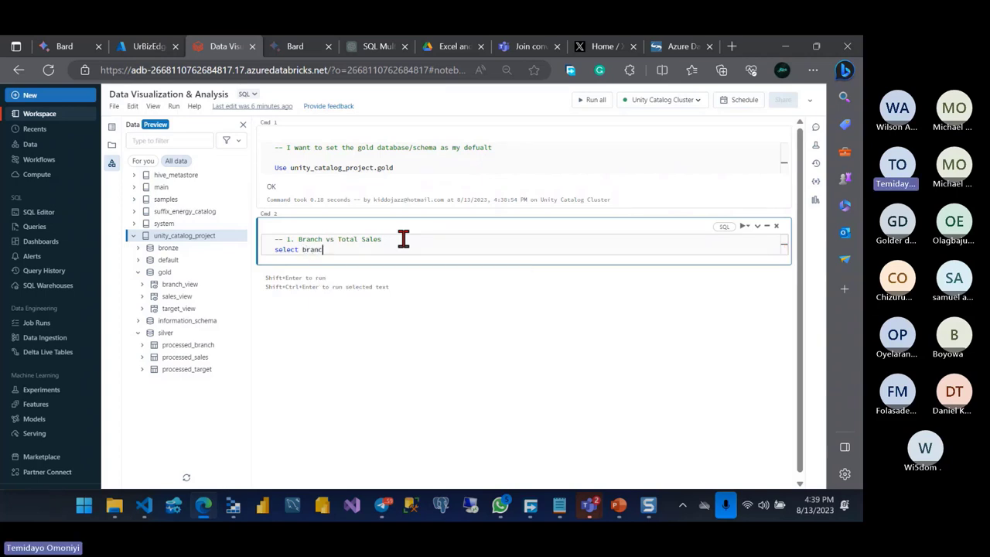
type("h,")
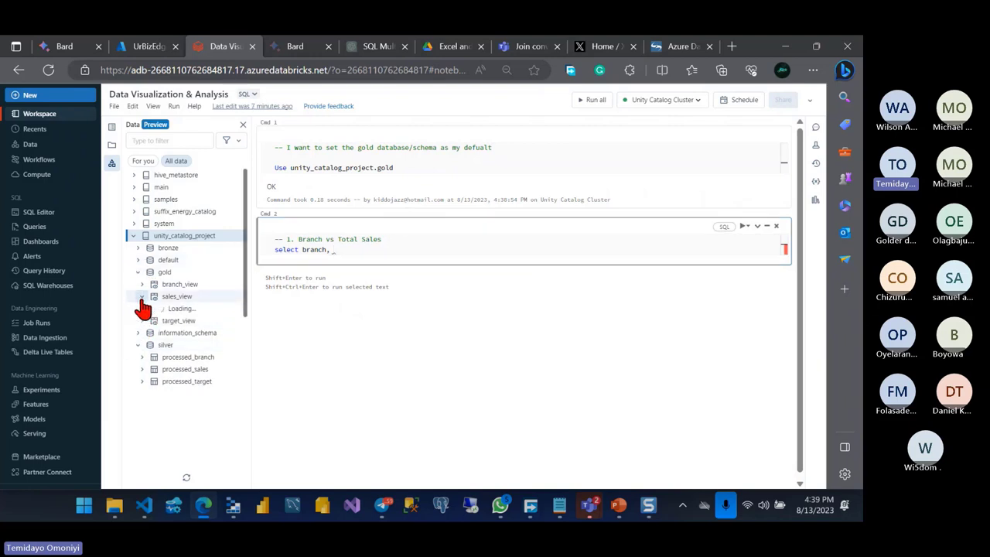
left_click(141, 297)
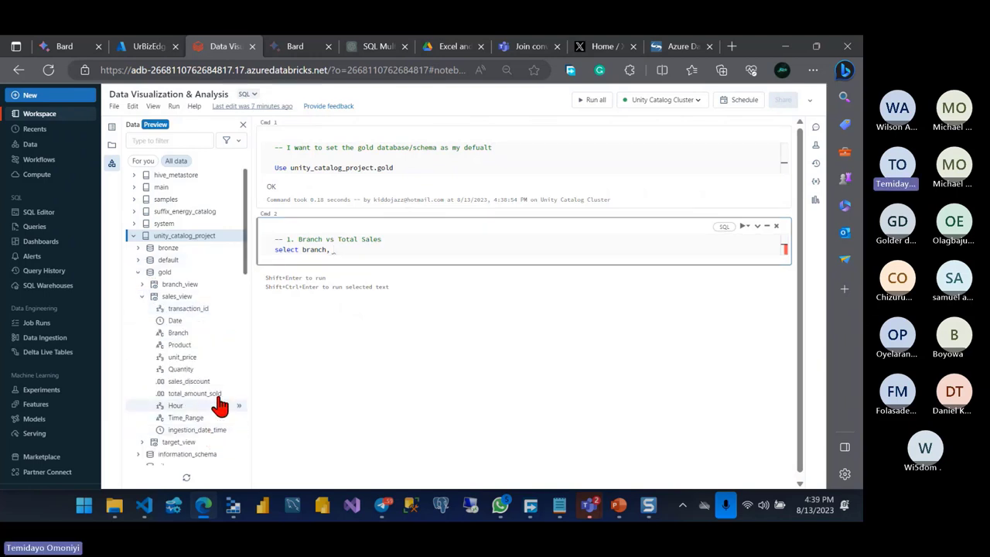
left_click_drag(223, 394, 168, 396)
key("ctrl+c")
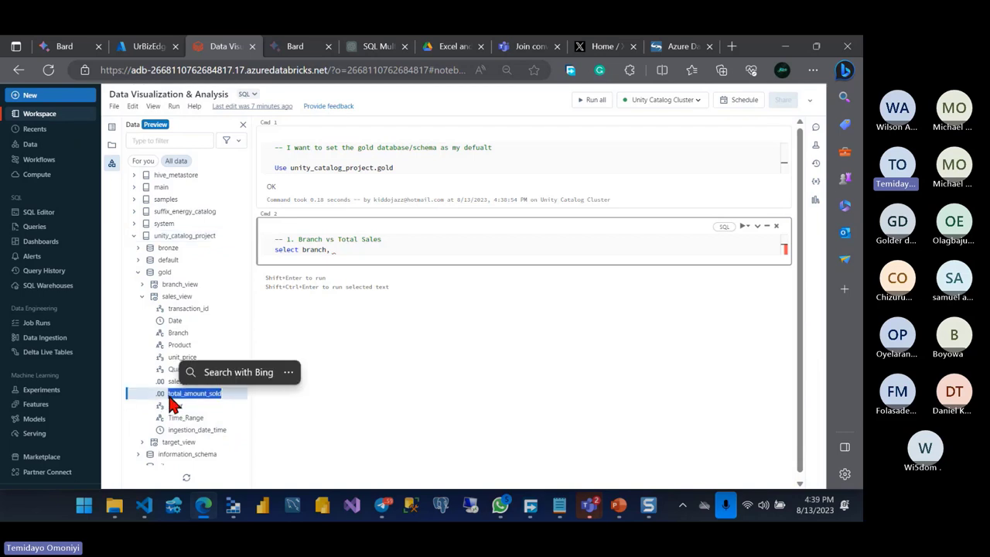
left_click(339, 250)
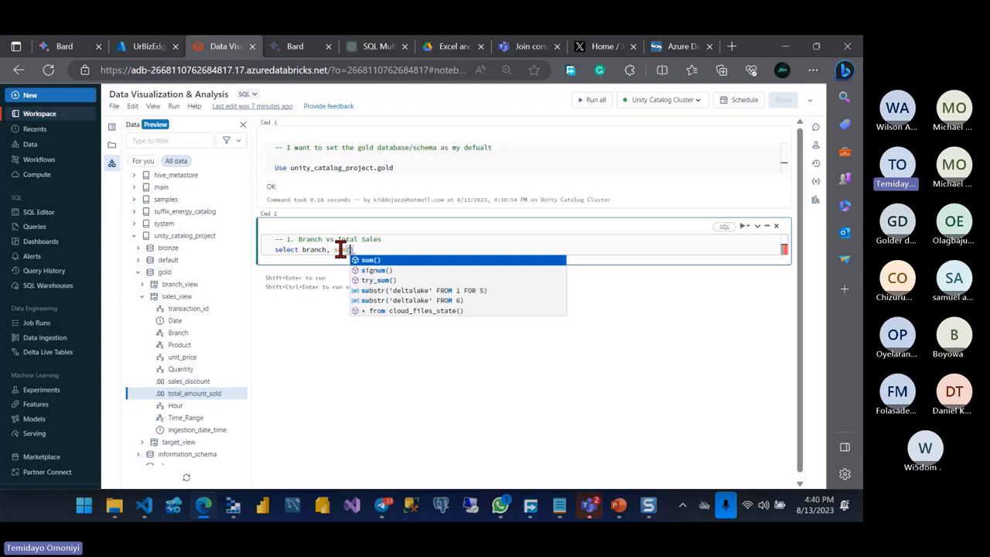
type("sum(")
key("ctrl+v")
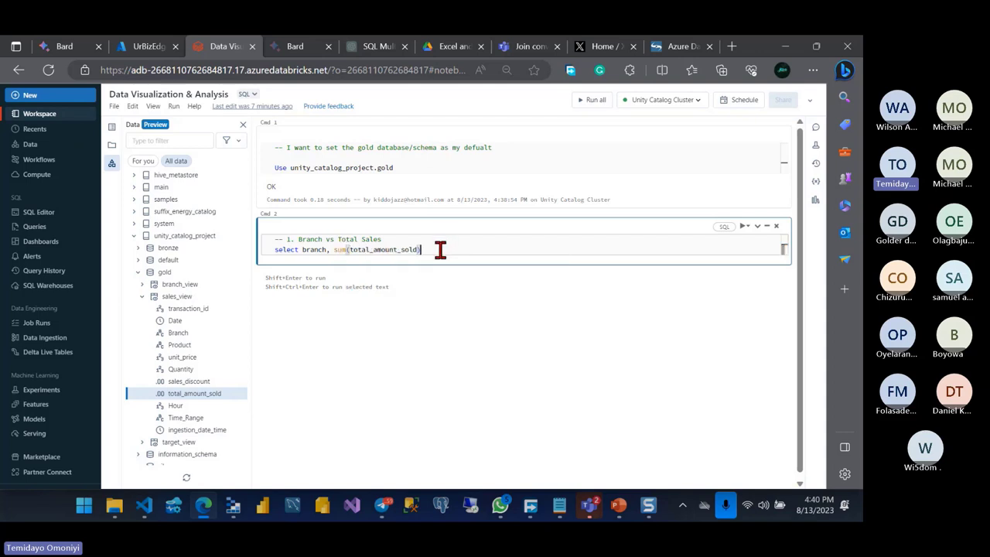
type("as tota")
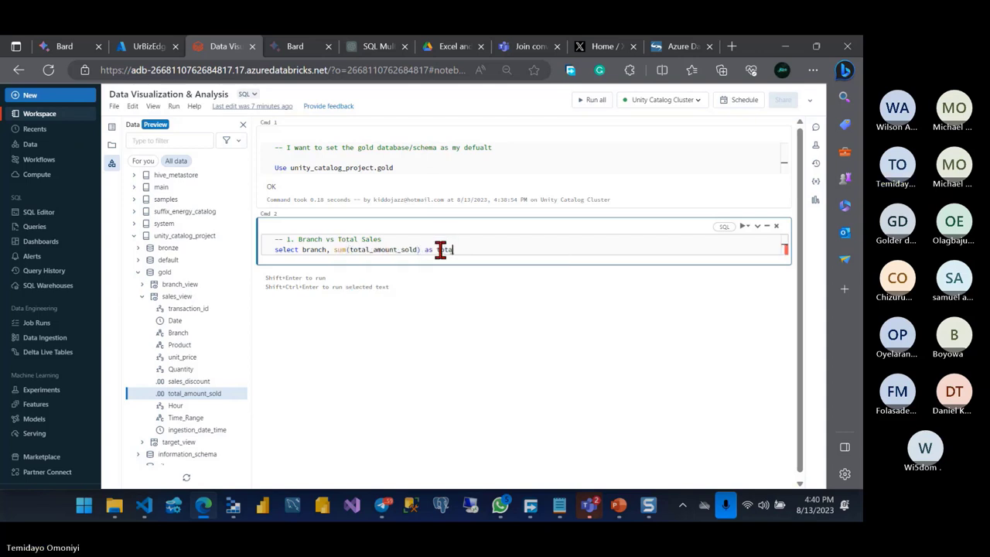
type("l_sale")
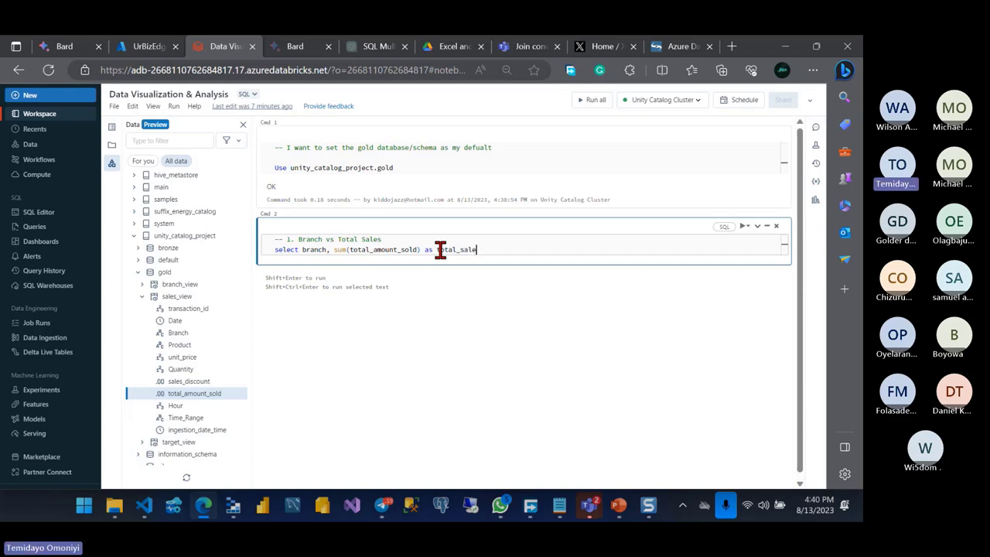
type("s")
key("Return")
type("from ")
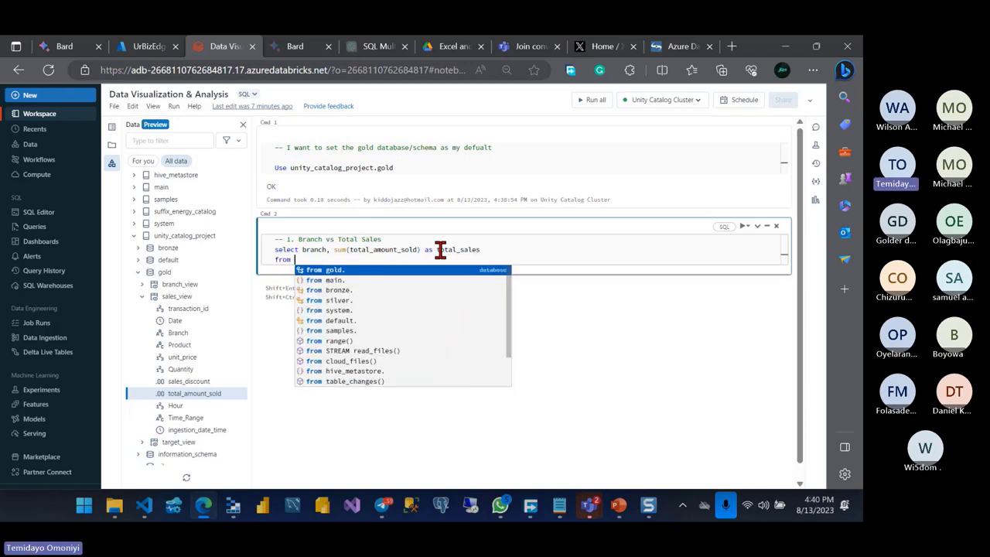
type("sa")
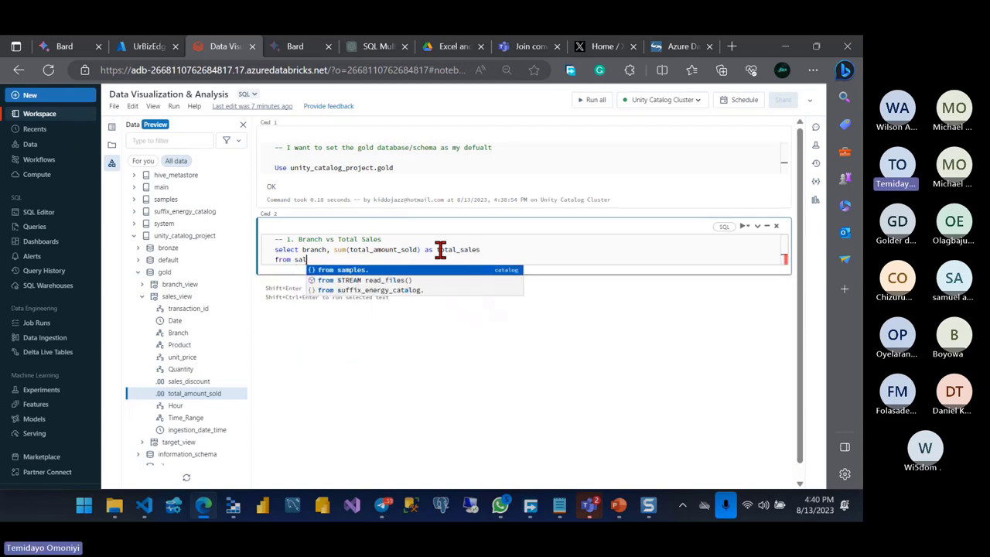
type("le")
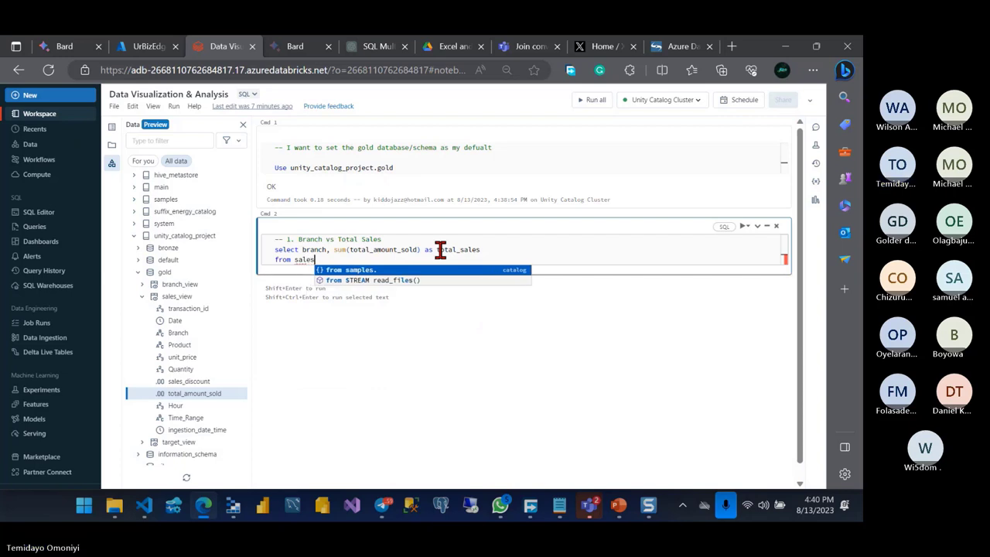
type("s_")
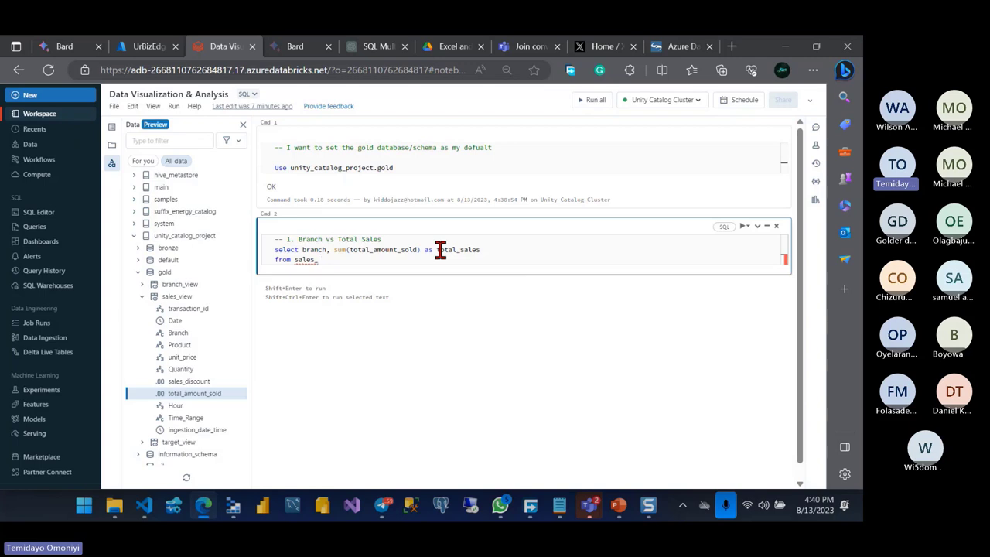
type("view")
type(";")
key("shift+Return")
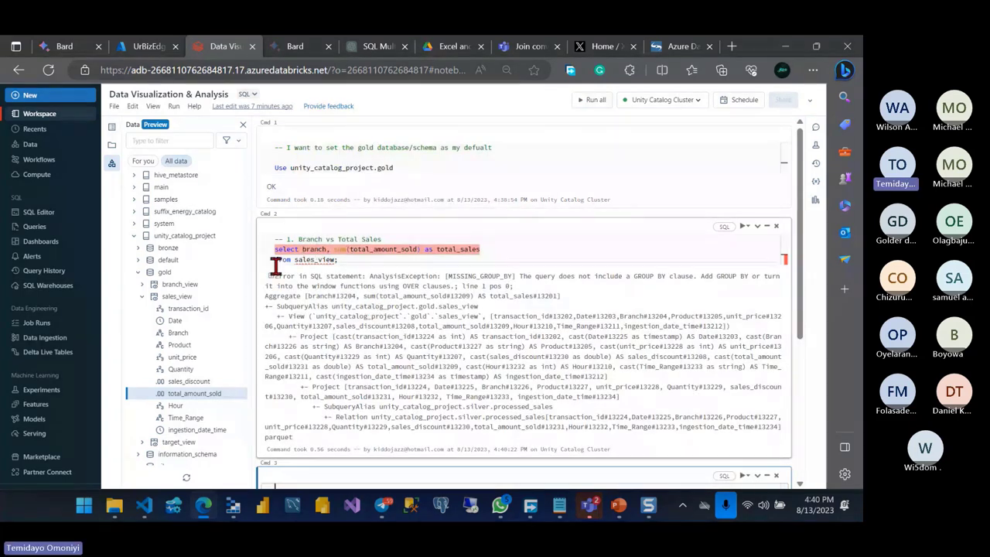
Step: Check sales_view's Branch column, add a comma after Branch and rerun the query
left_click(181, 334)
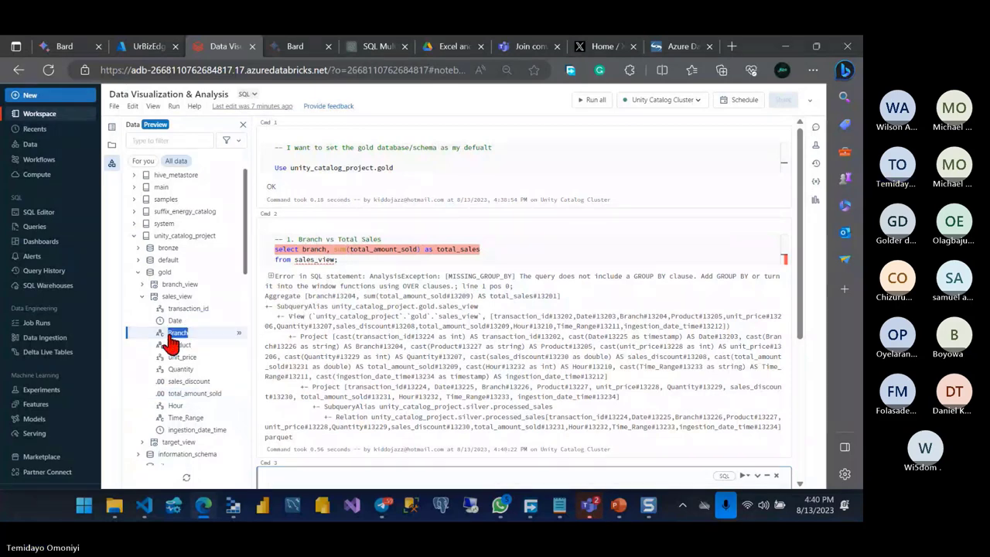
left_click(307, 253)
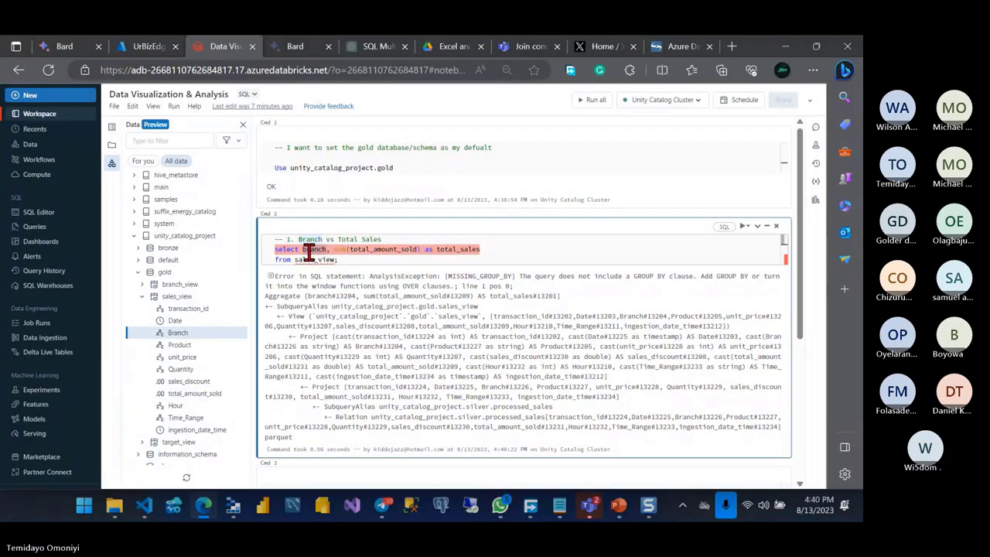
left_click(337, 249)
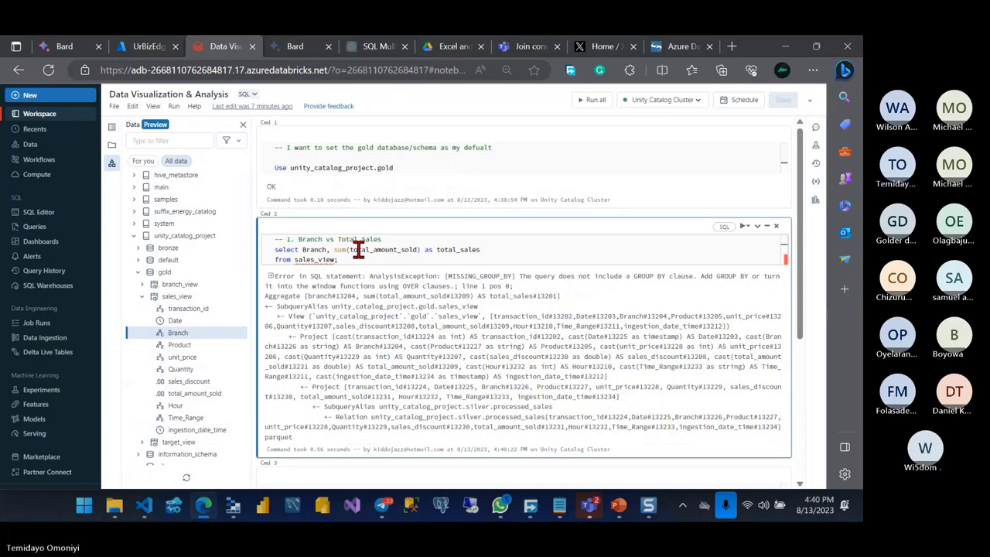
mouse_move(384, 249)
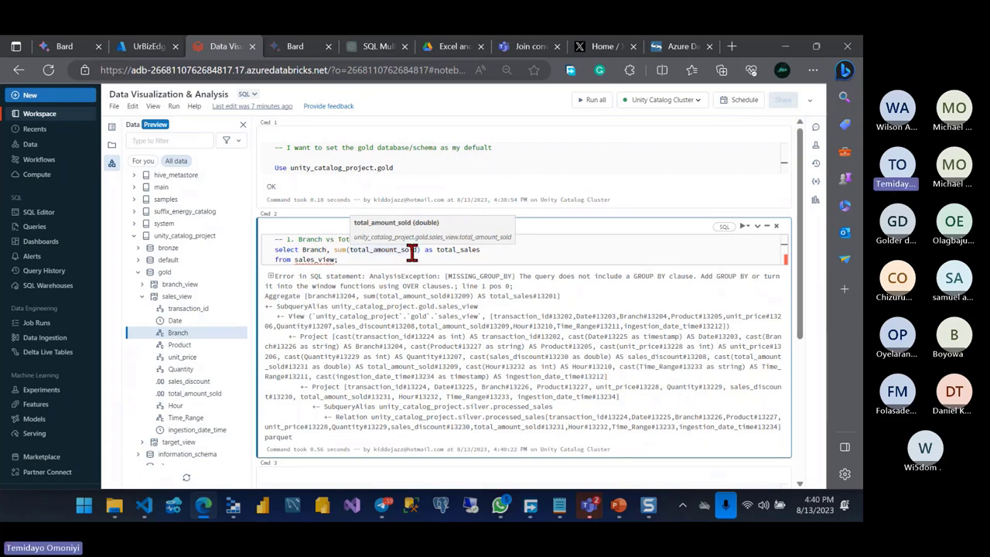
left_click(327, 252)
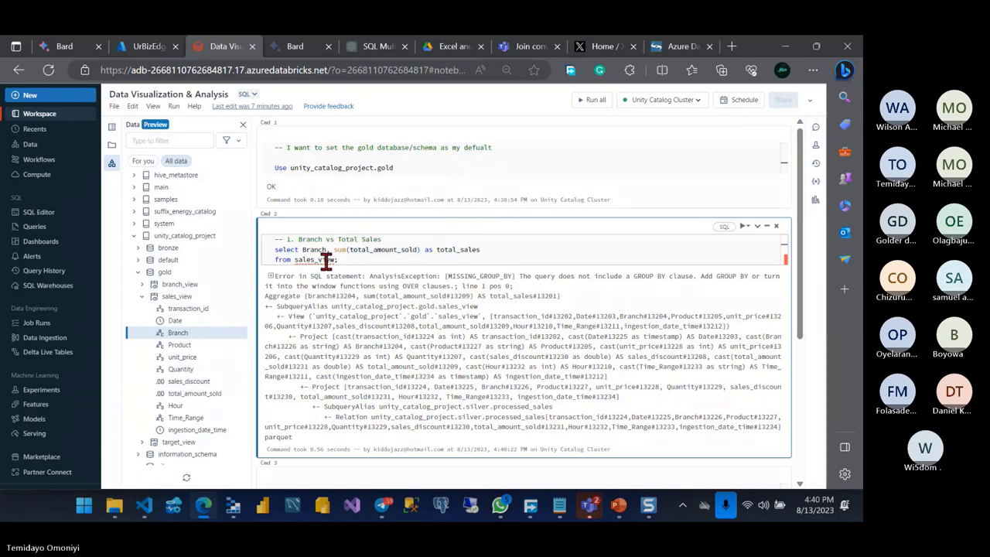
type(",")
key("shift+Return")
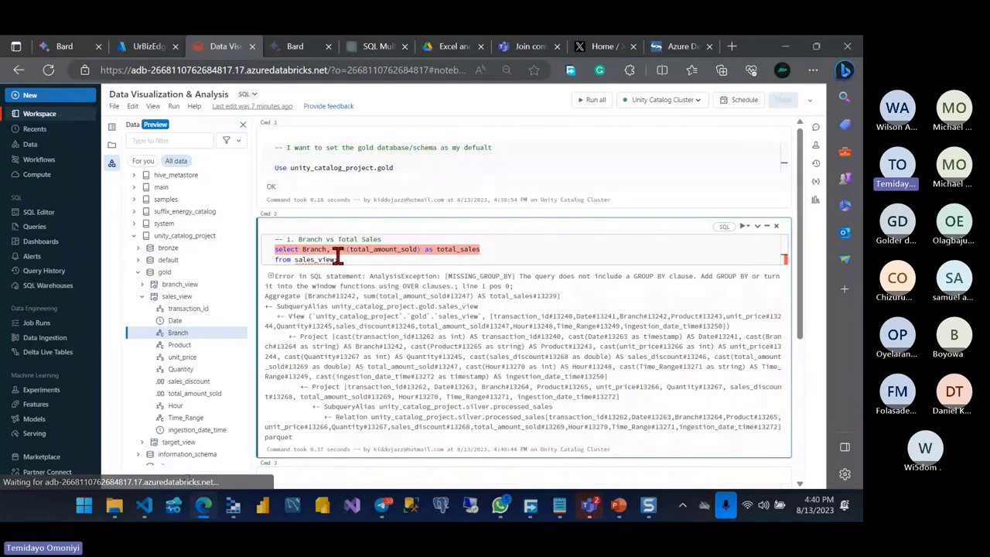
Step: Replace the query with select b.Branch, sum(s.total_amount_sold) as total_sales
left_click_drag(342, 259, 247, 252)
key("BackSpace")
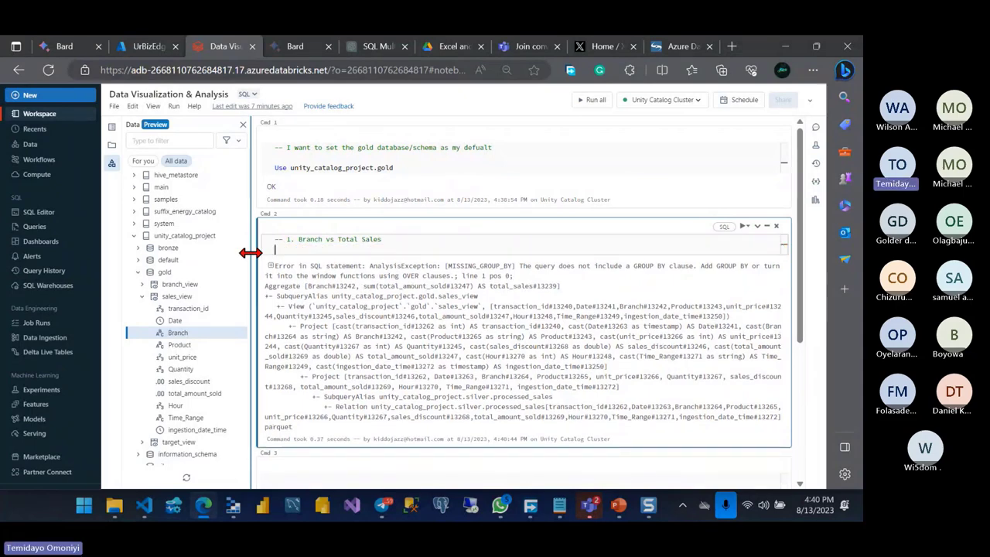
type("sele")
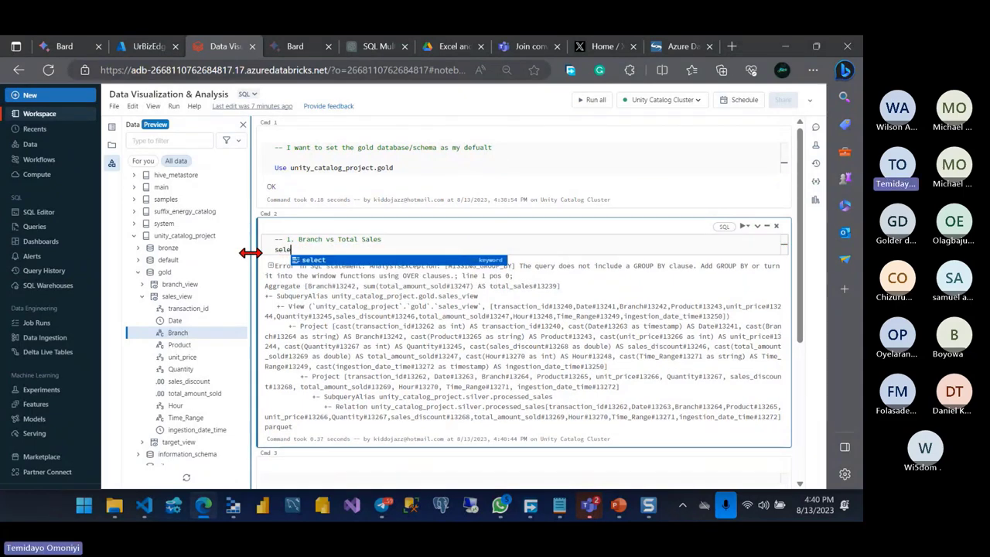
type("ct b.")
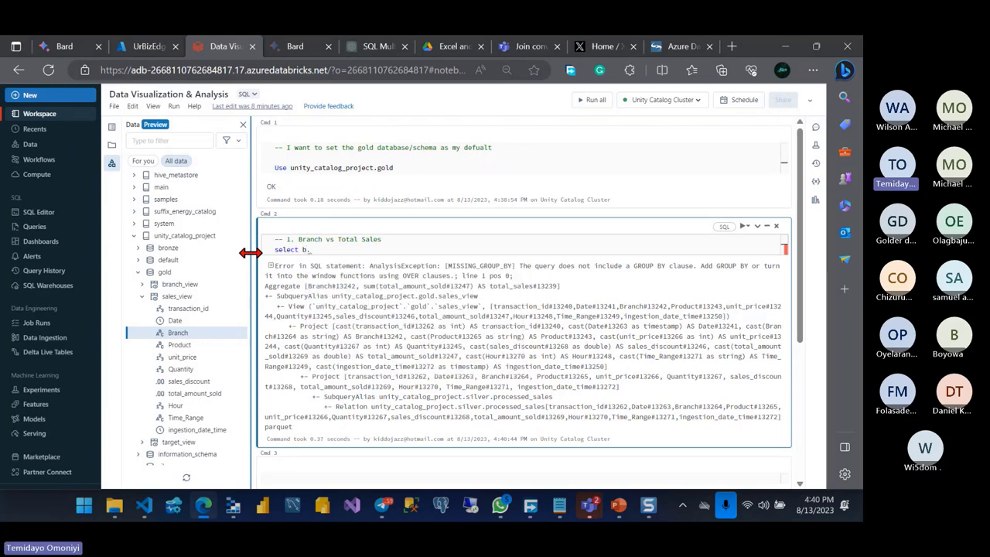
type("Branch")
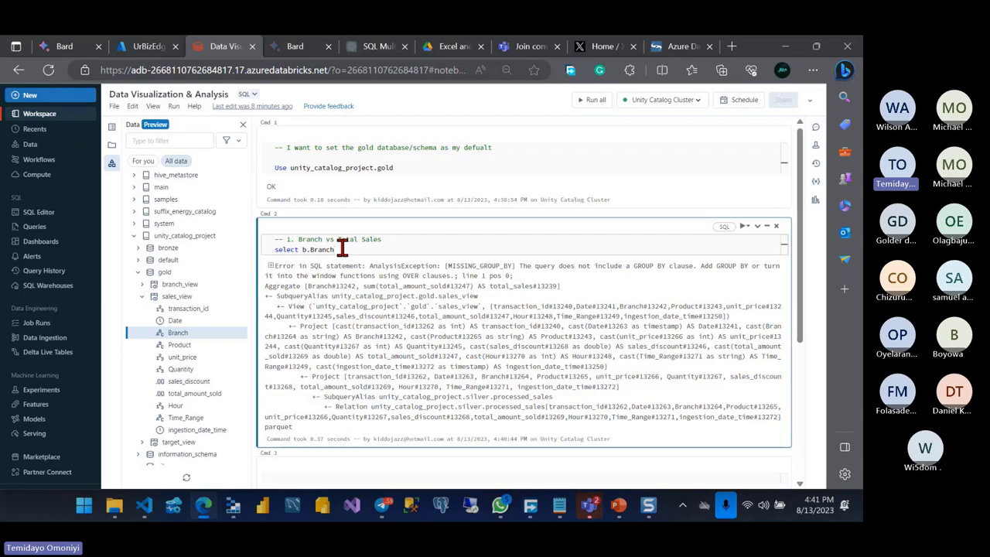
type(",")
type("s.")
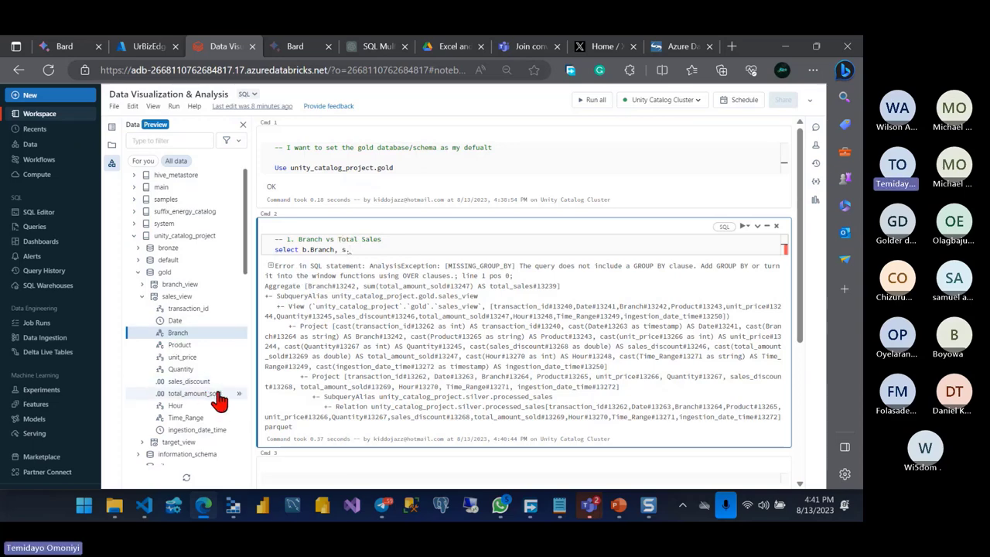
double_click(171, 399)
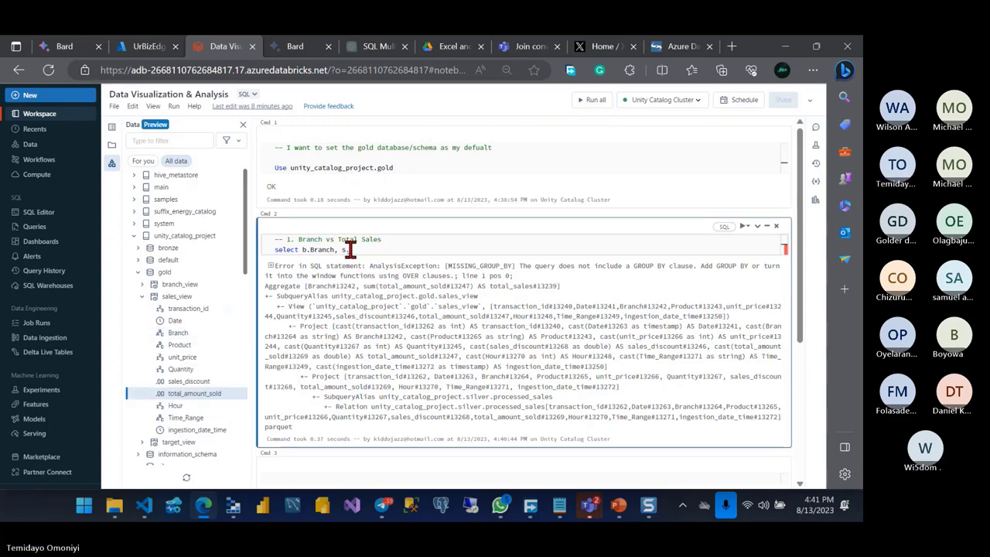
type("total_amount_sold")
type("sum(")
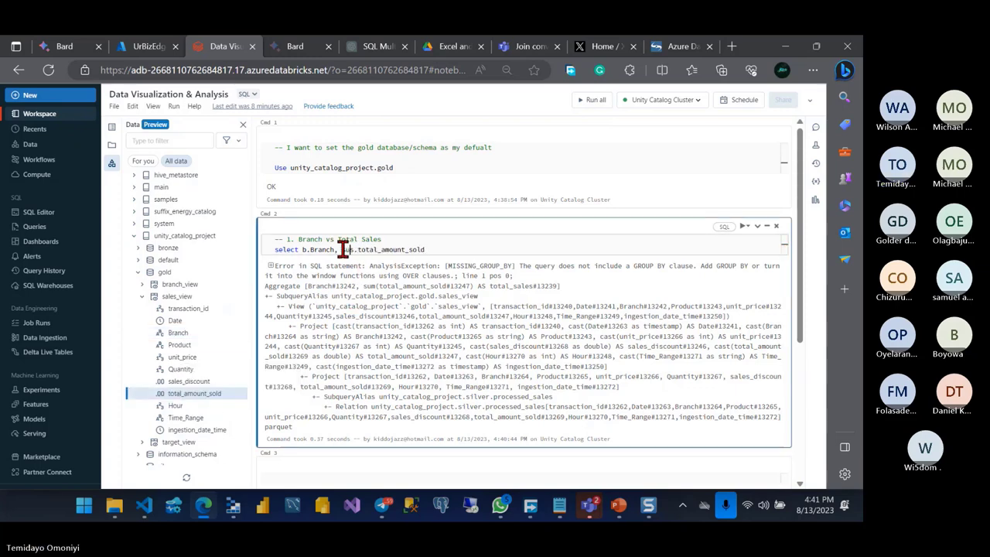
left_click(442, 249)
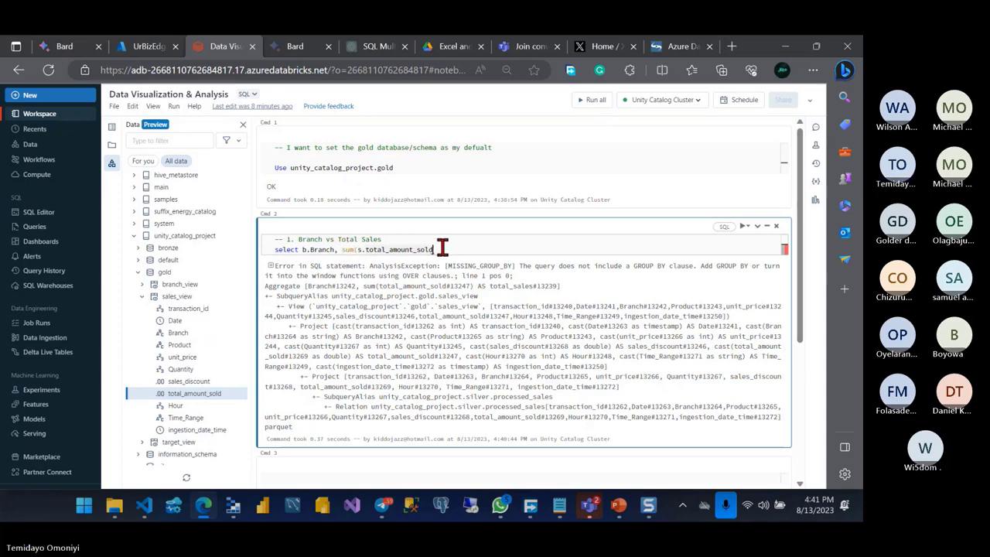
type(") as to")
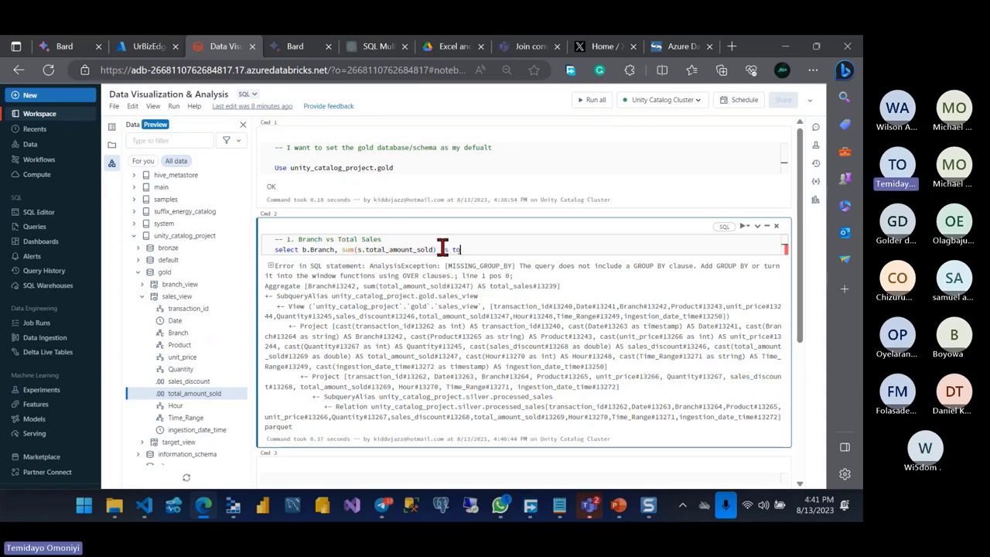
type("tal_sa")
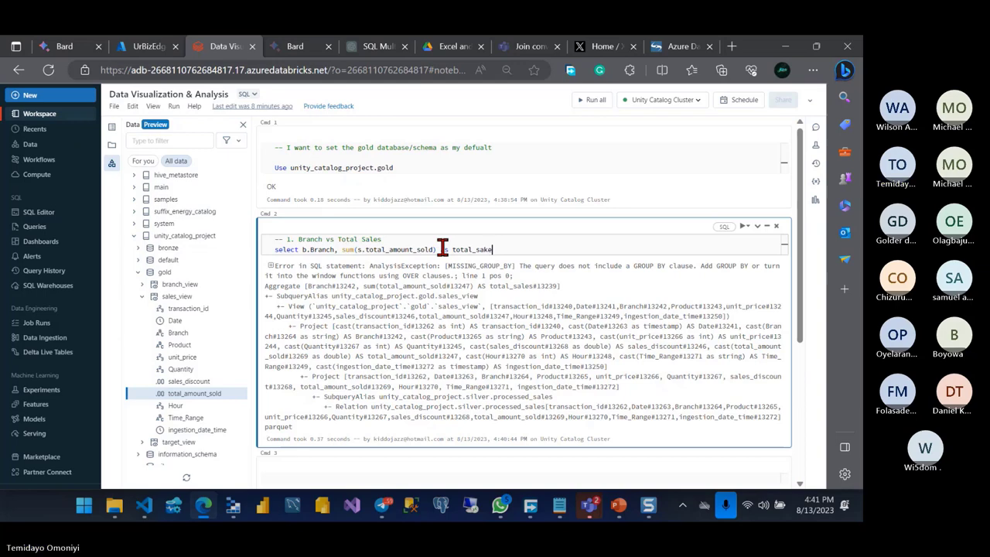
type("les")
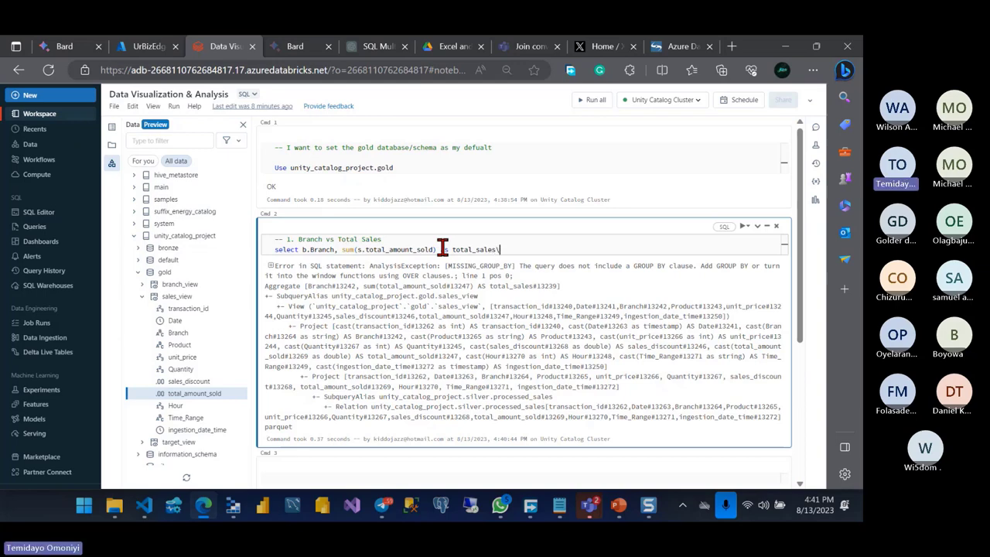
Step: Add from branch_view as b inner join sales_view as s
key("Return")
type("from")
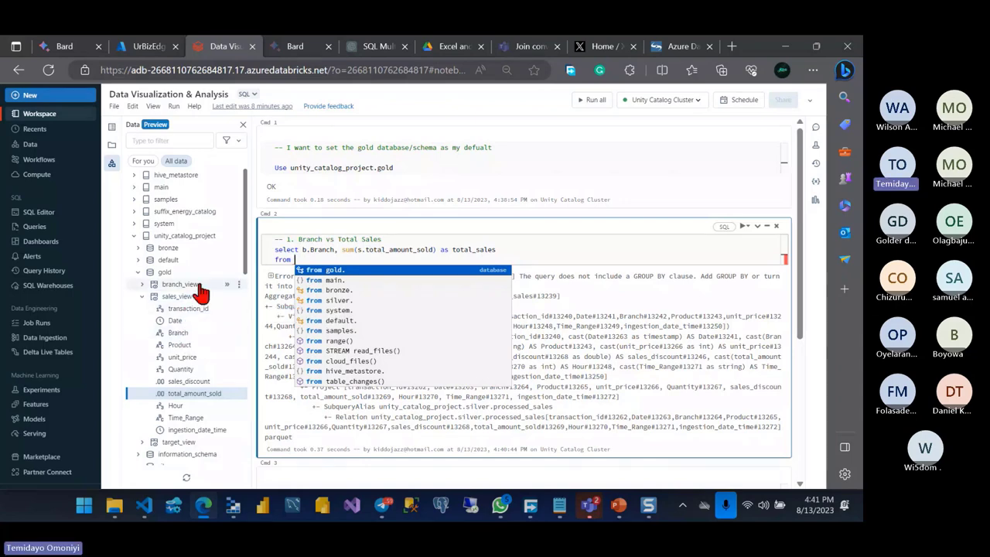
left_click(226, 283)
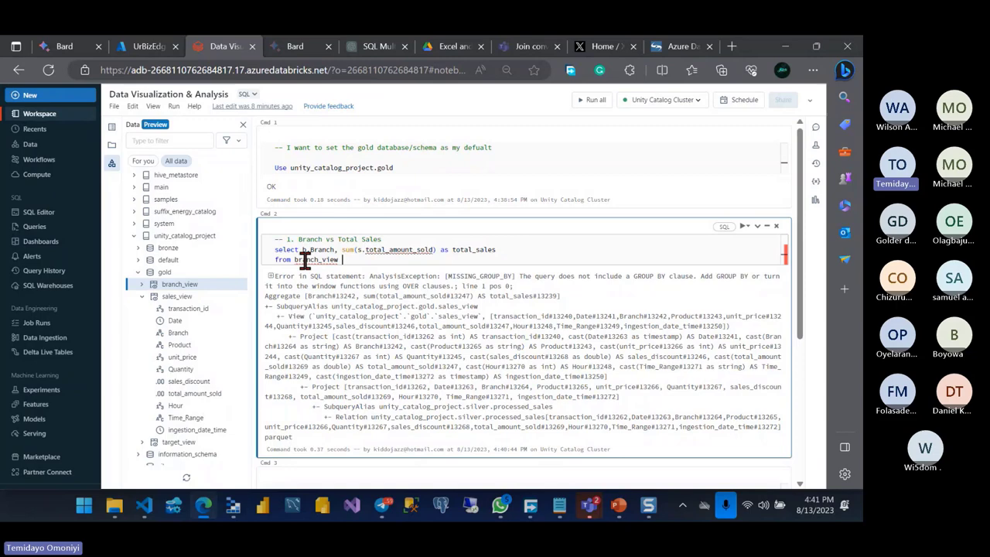
type("as ")
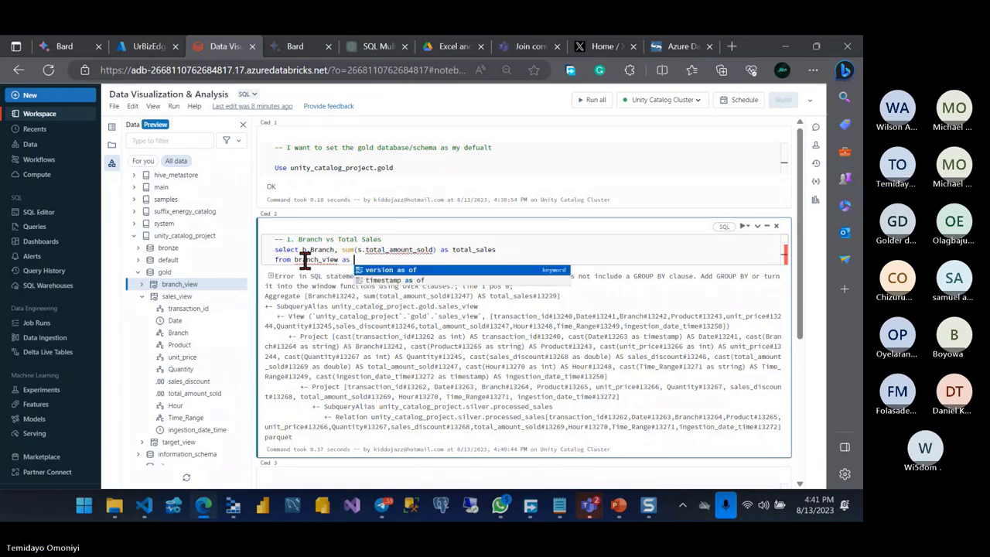
type("b")
key("Return")
type("inner join")
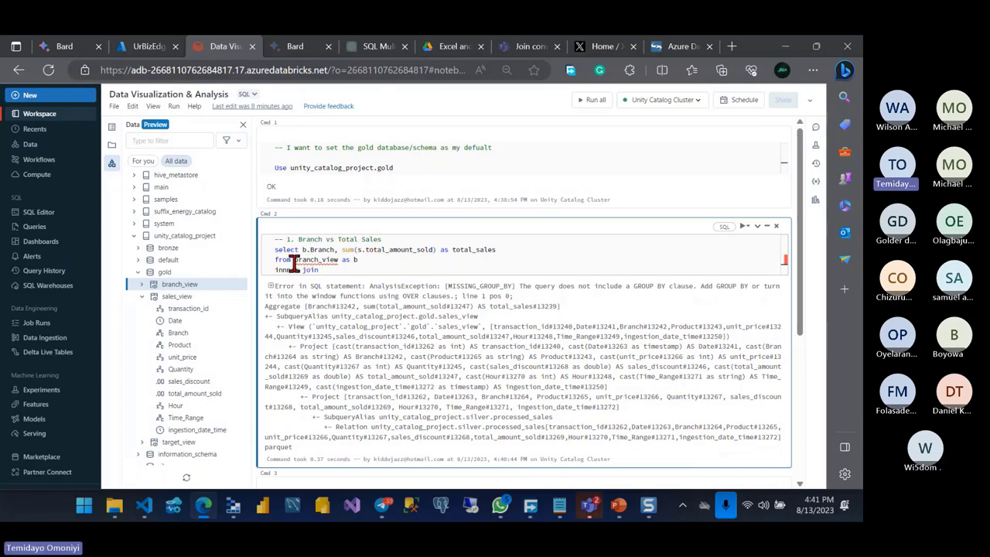
double_click(167, 298)
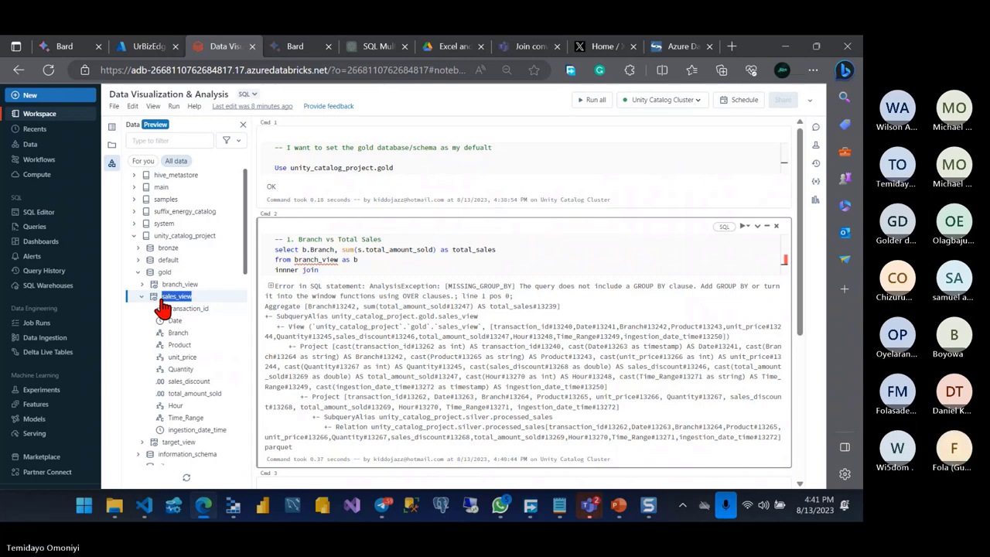
left_click_drag(164, 301, 348, 269)
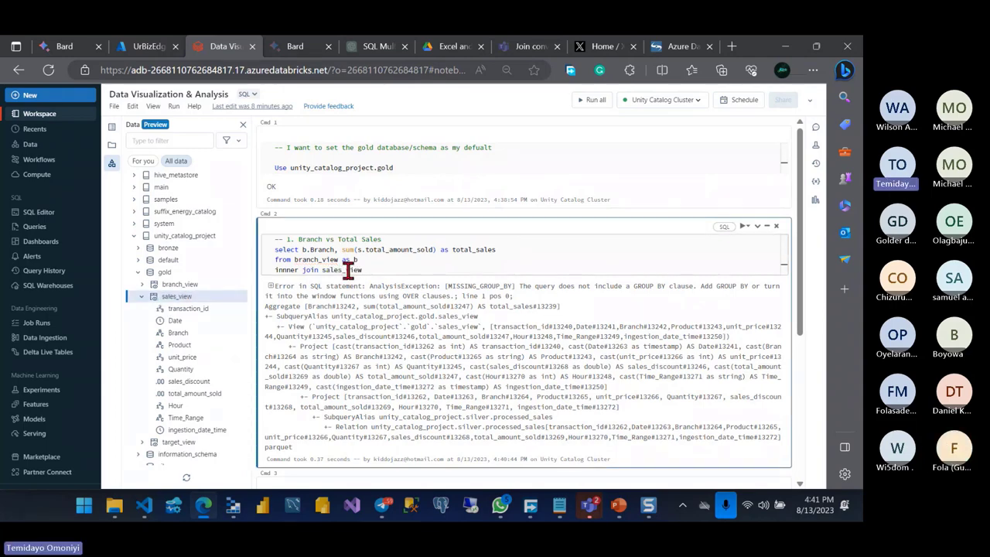
type(" as ")
type("s")
Step: Add the join condition on b.Branch = s.Branch
key("Return")
type("on")
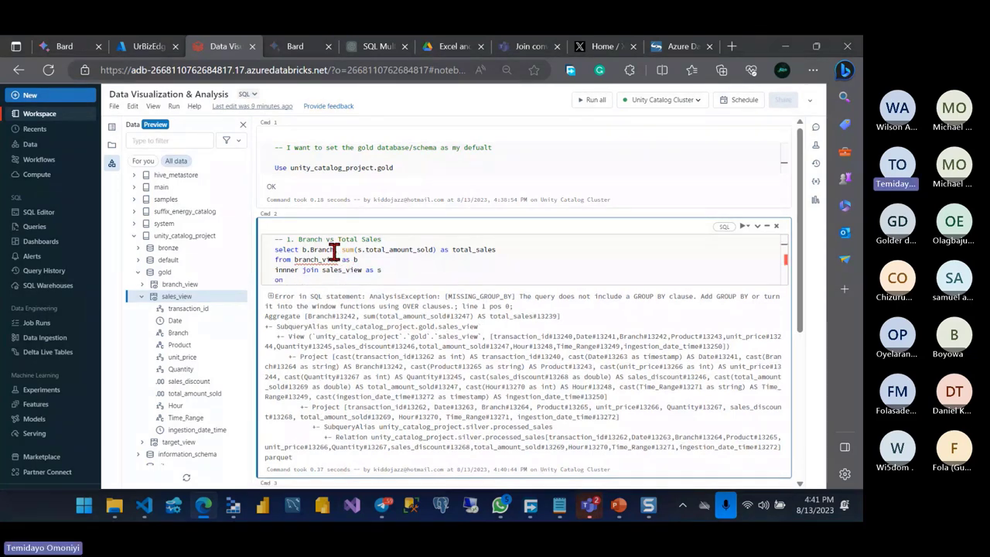
left_click_drag(334, 249, 308, 249)
key("ctrl+c")
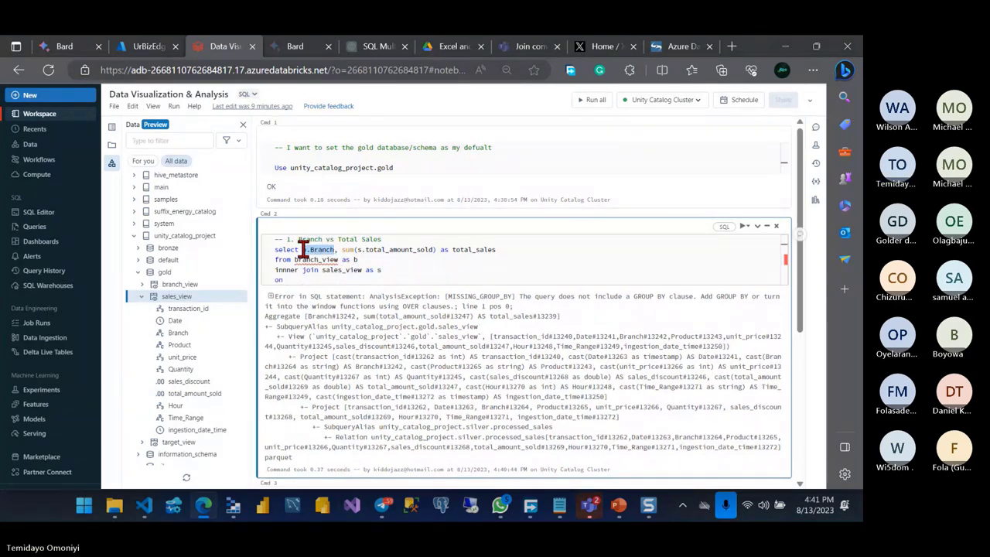
left_click(300, 279)
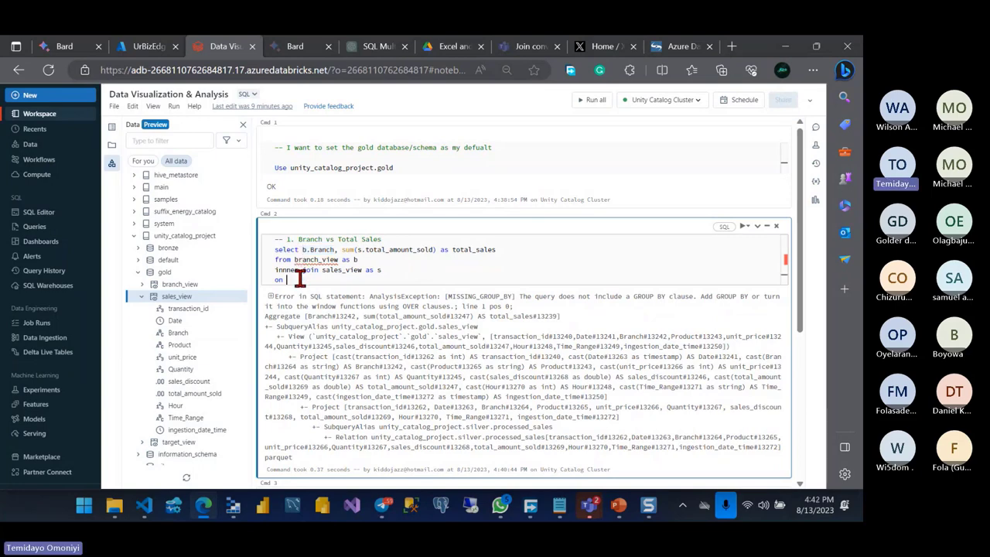
type("b.")
key("ctrl+v")
type("= ")
type("s.Branch")
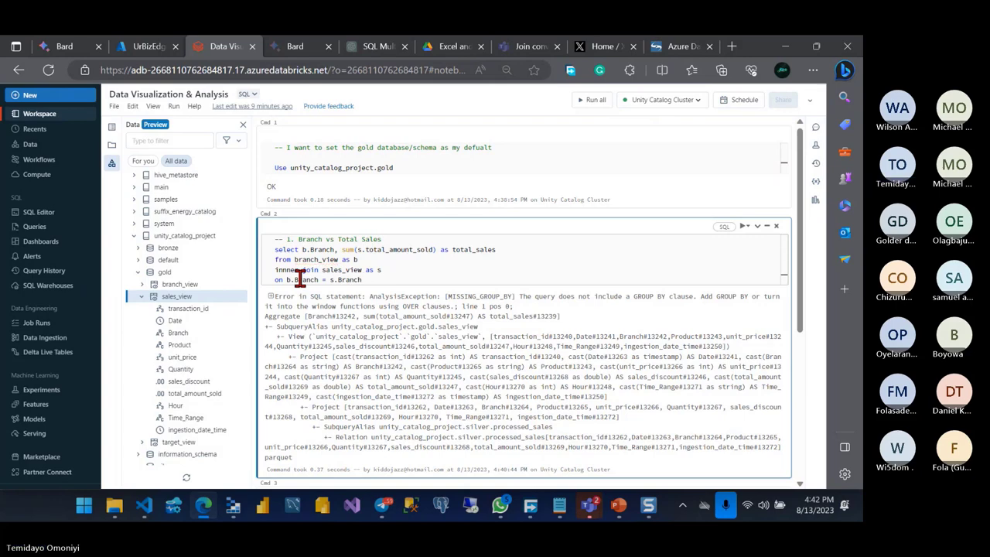
Step: Finish the query with group by 1 and order by 2 desc
key("Return")
type("gr")
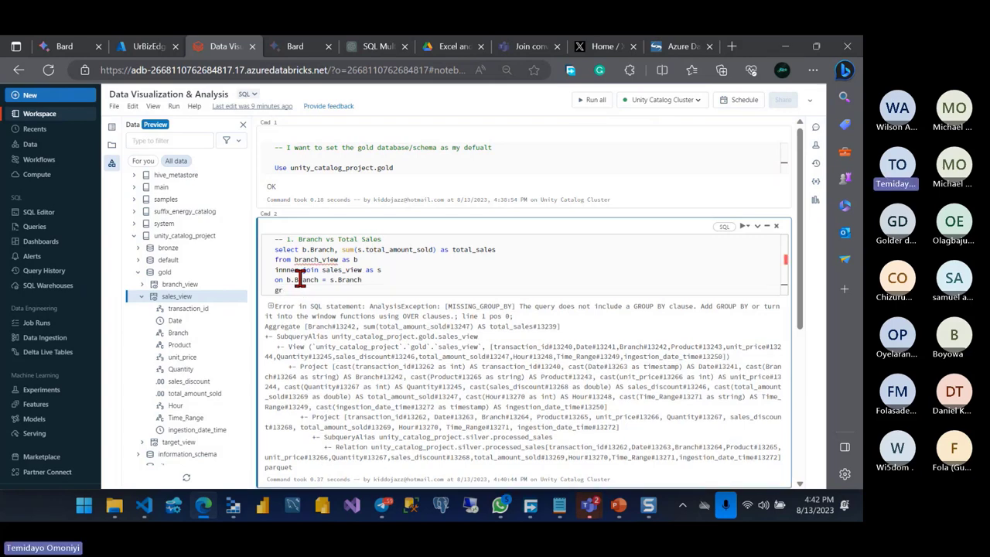
type("oup")
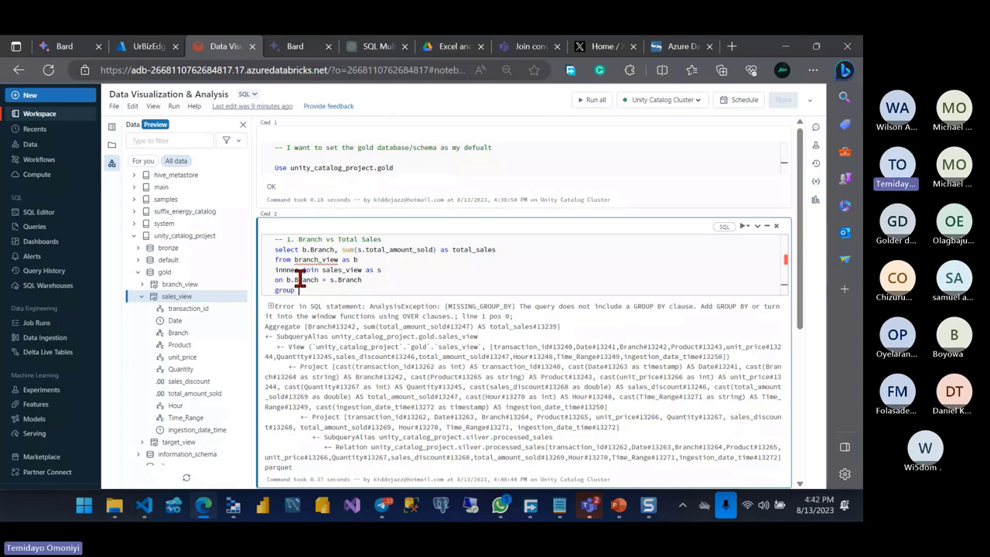
type("by 1")
key("Return")
type("order b")
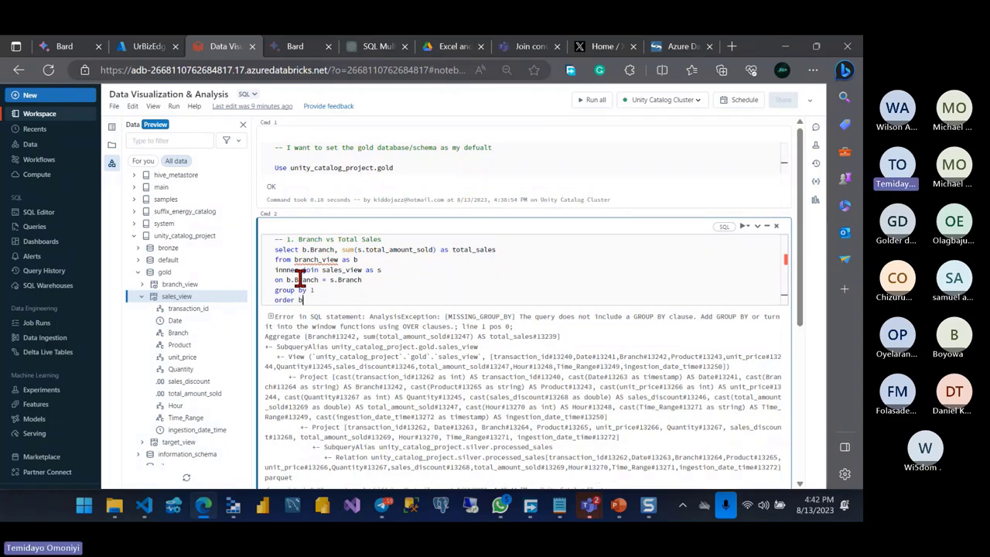
type("y 2 de")
type("sc")
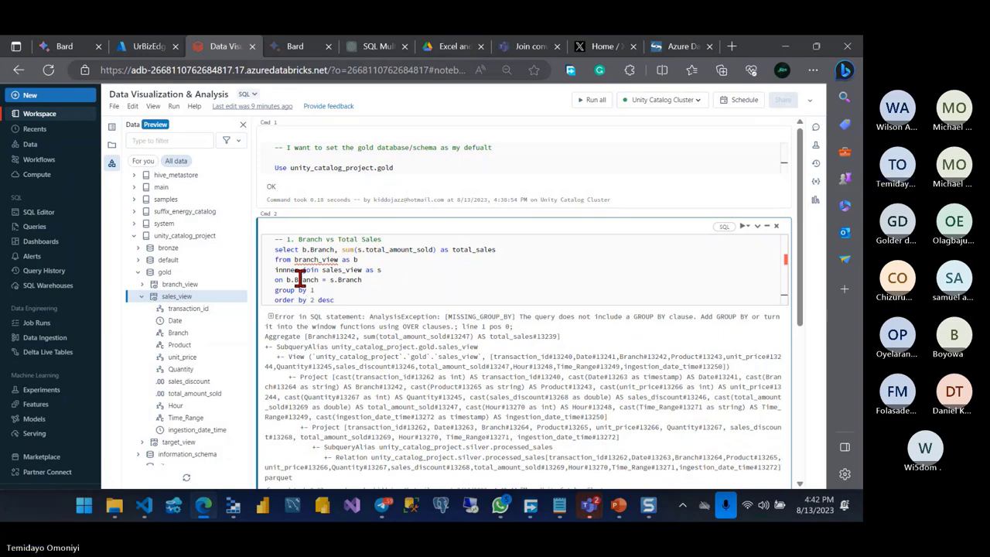
type(";")
Step: Correct 'innner' to 'inner' and rerun, returning five branches led by Lekki
key("shift+Return")
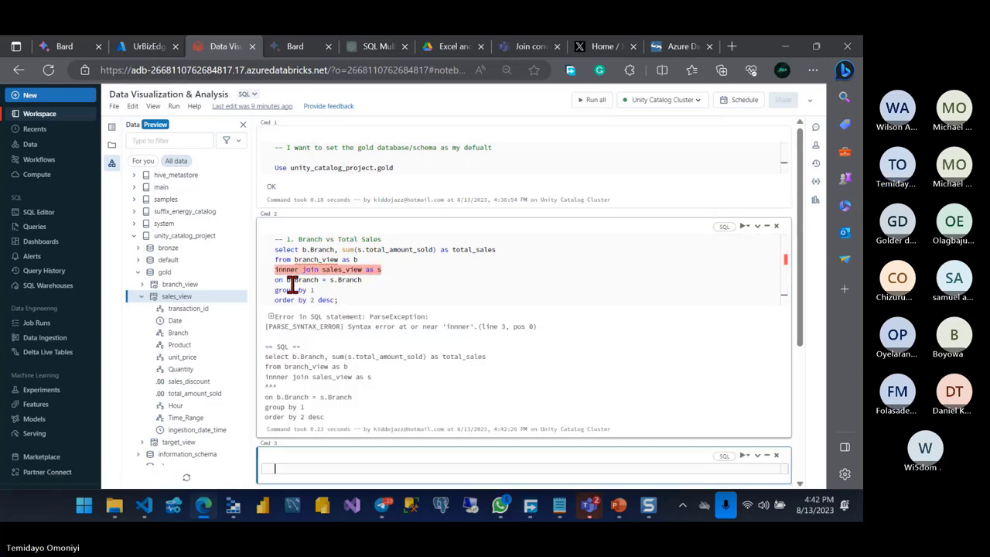
left_click(290, 271)
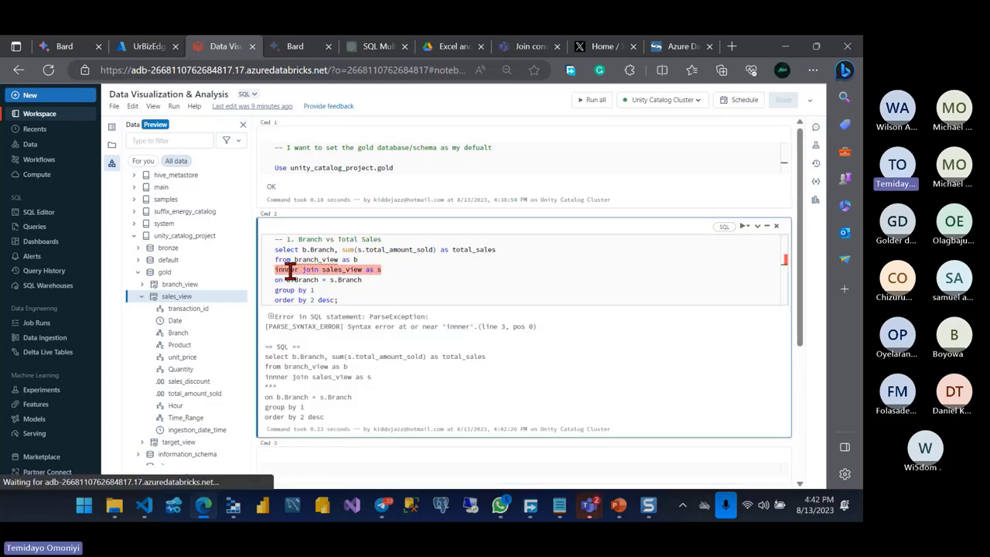
key("BackSpace")
key("shift+Return")
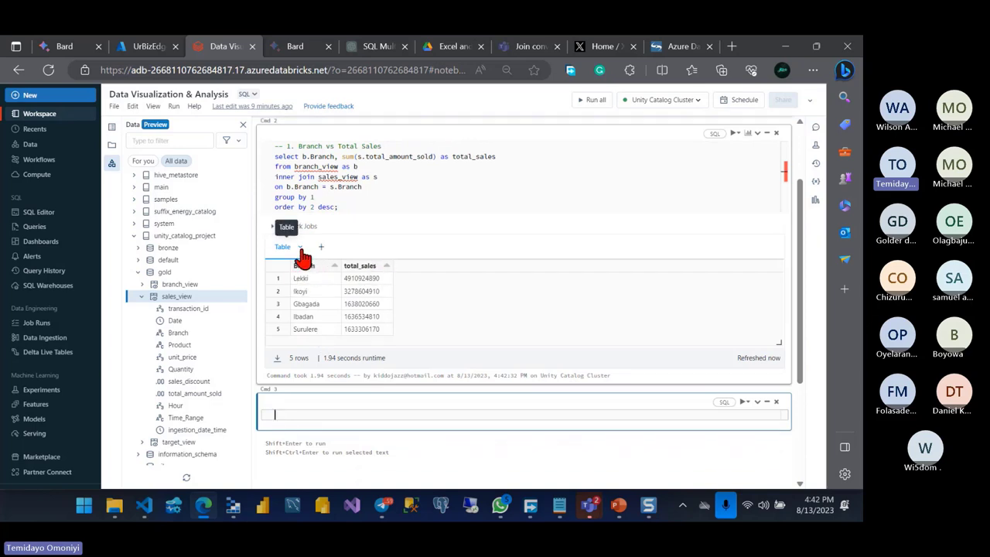
left_click(302, 257)
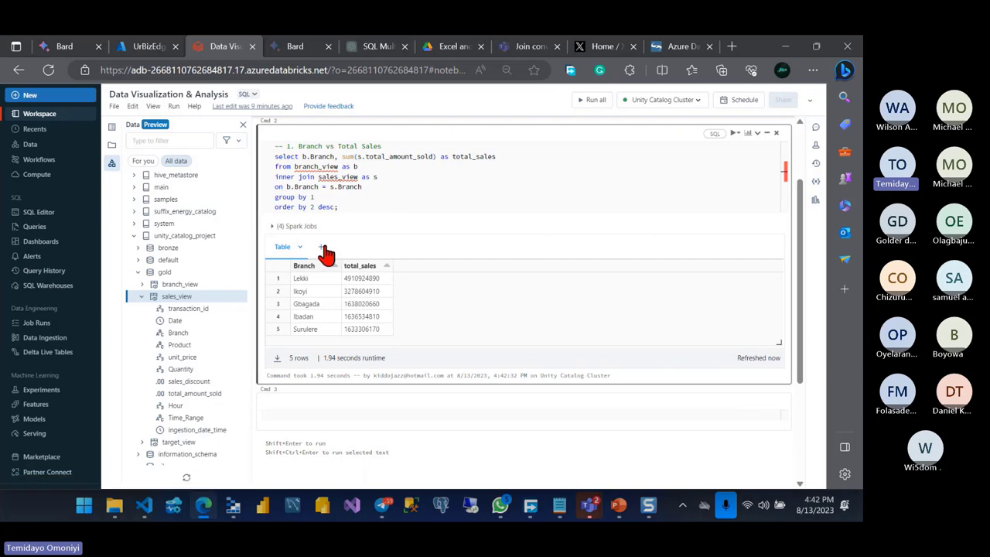
left_click(322, 248)
Step: Save a vertical bar chart of total_sales by Branch with Green 3 bars as Visualization 1
left_click(336, 269)
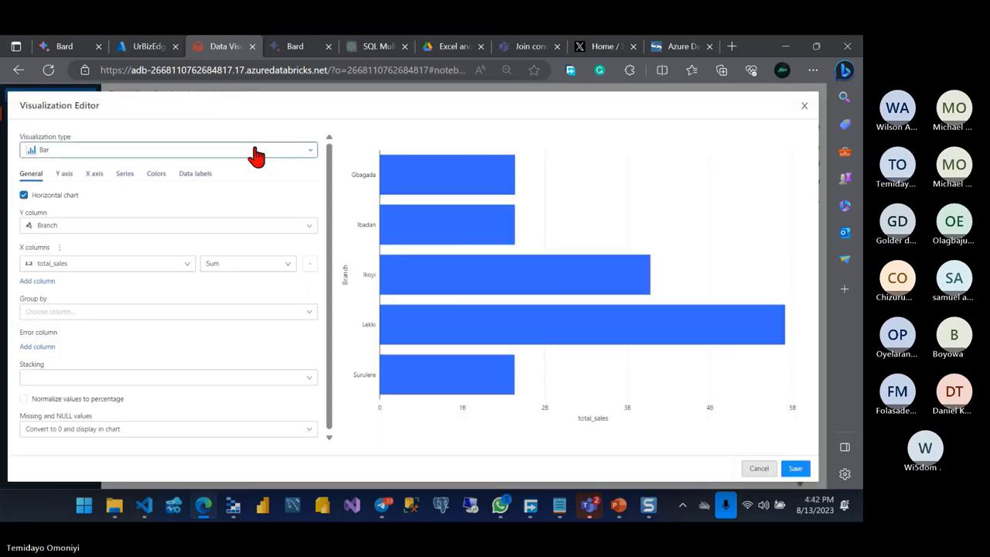
left_click(24, 195)
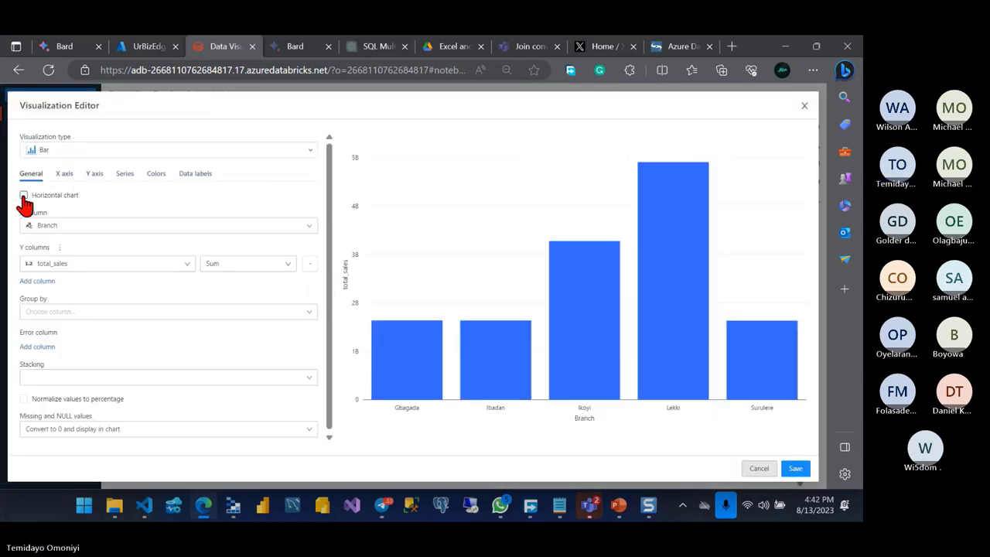
left_click(155, 173)
left_click(278, 206)
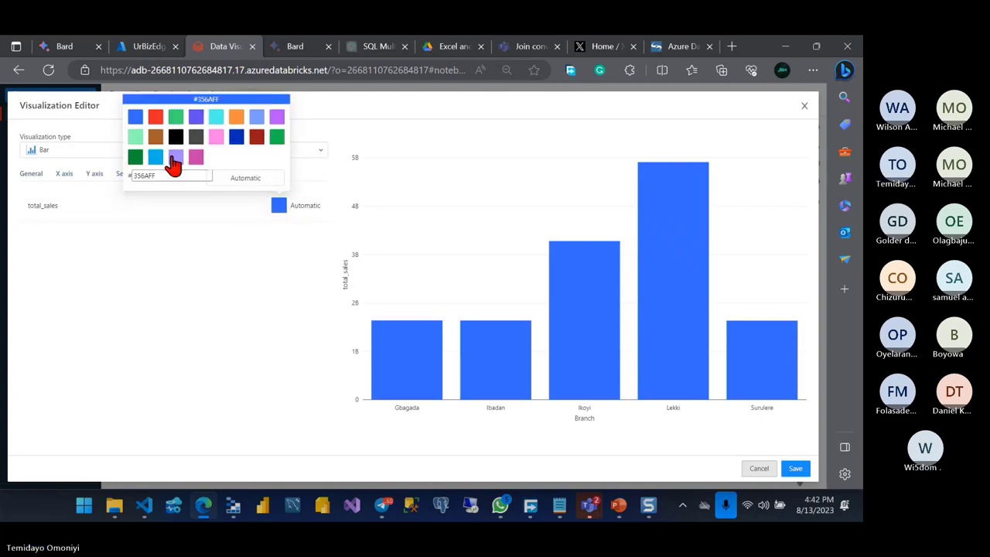
left_click(136, 157)
left_click(93, 232)
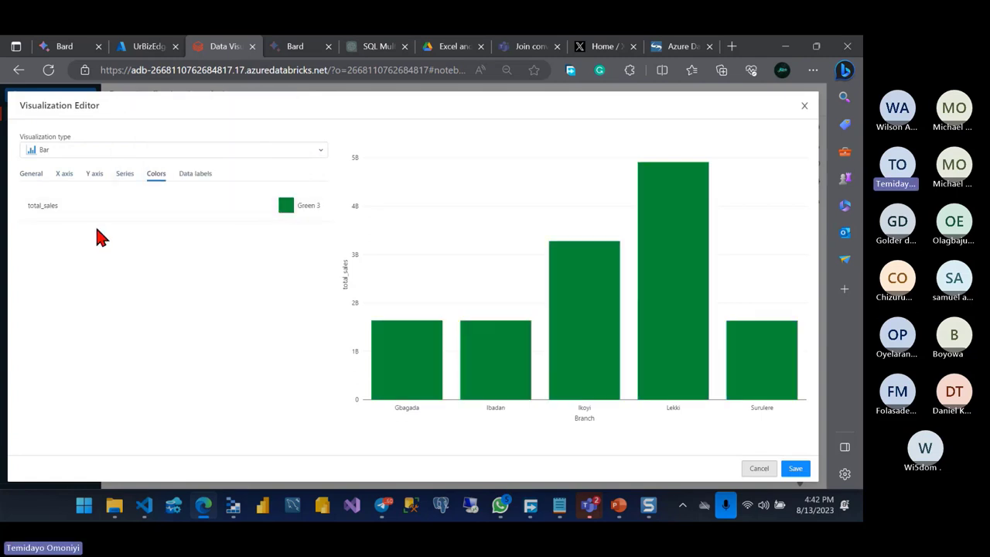
left_click(31, 174)
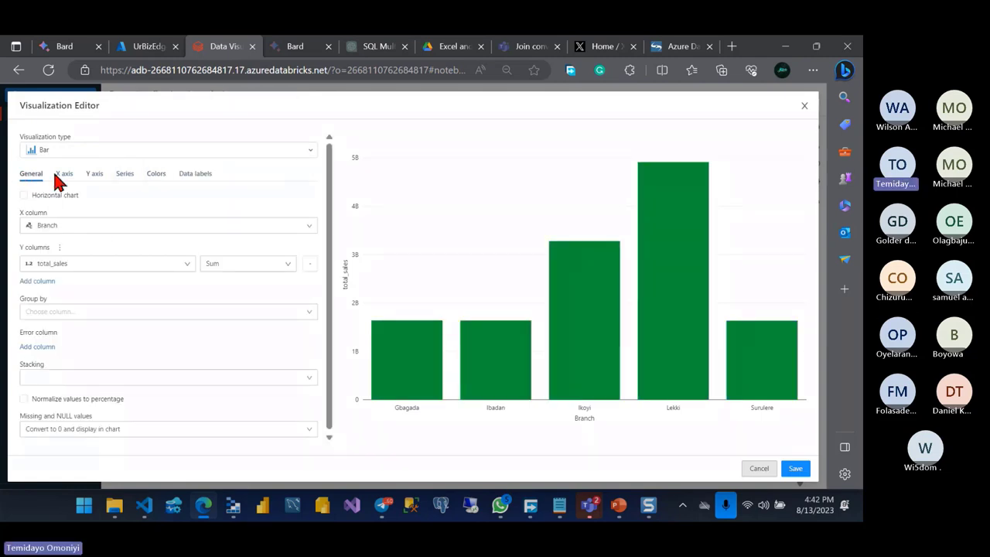
left_click(57, 175)
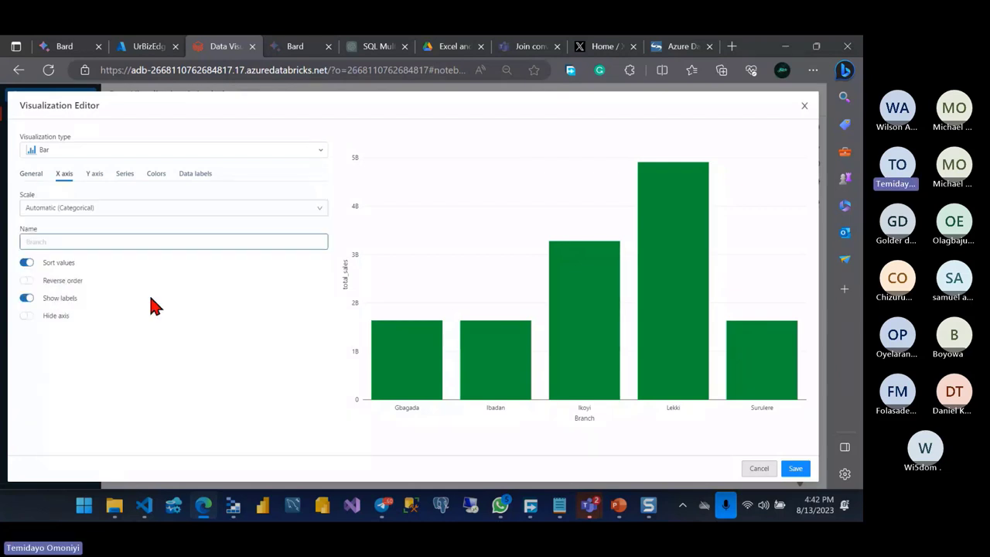
left_click(796, 469)
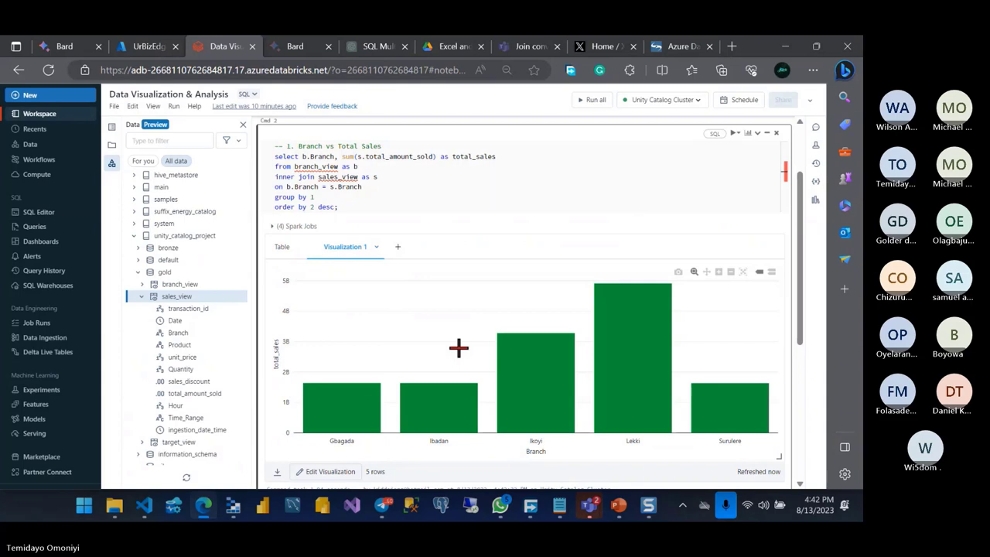
Step: Insert a new cell below the chart with the comment '2. Product vs Amount'
key("b")
type("--")
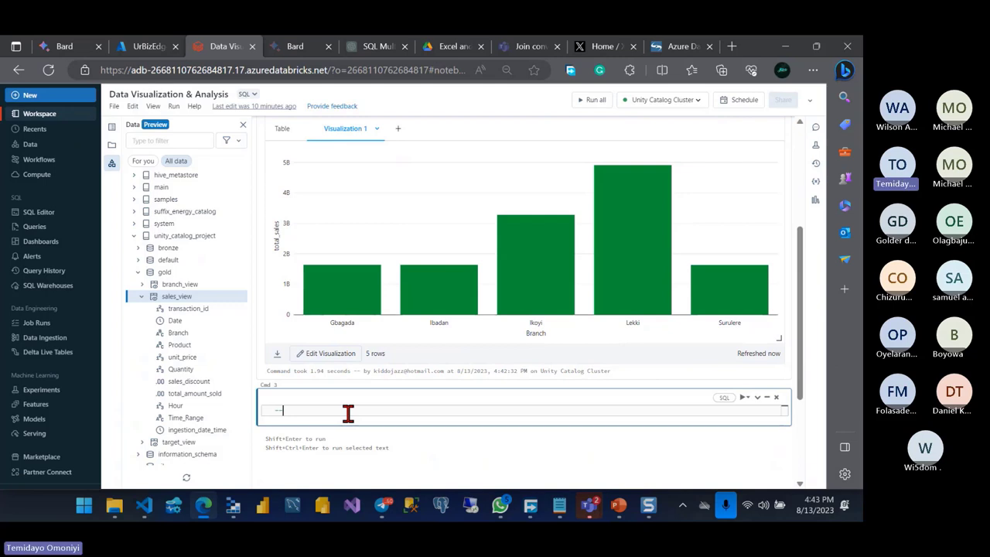
type(" 2. Pr")
type("oduct ")
type("vs ")
type("Amount")
Step: Complete the comment as 'Product vs Amount_Sold' and begin the query with select Product
key("BackSpace")
type("_Sold")
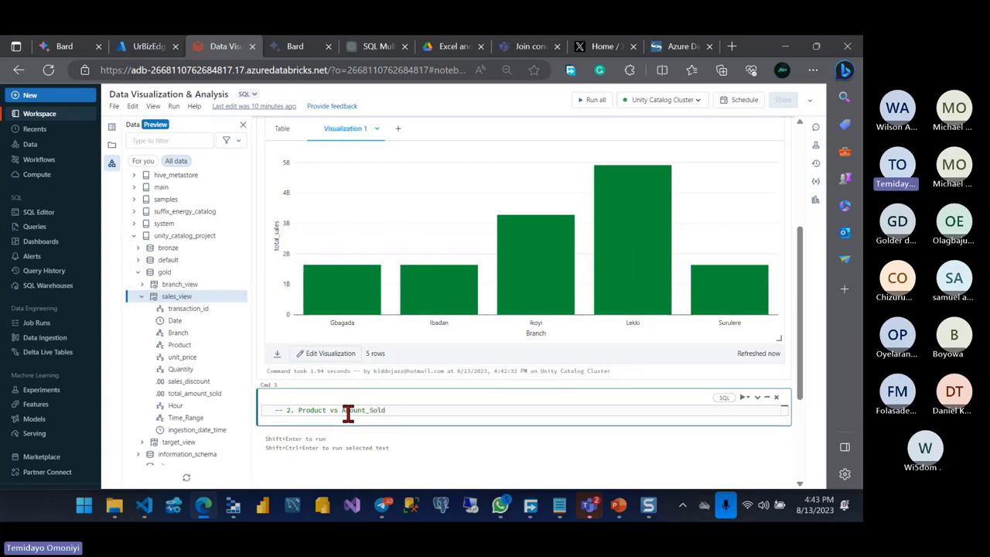
key("Return")
key("Return")
type("select ")
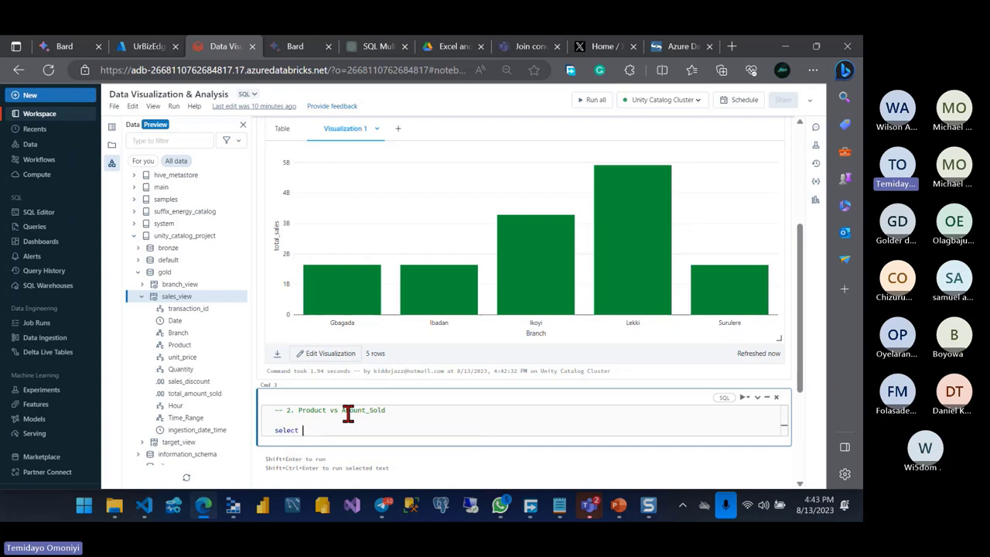
type("pro")
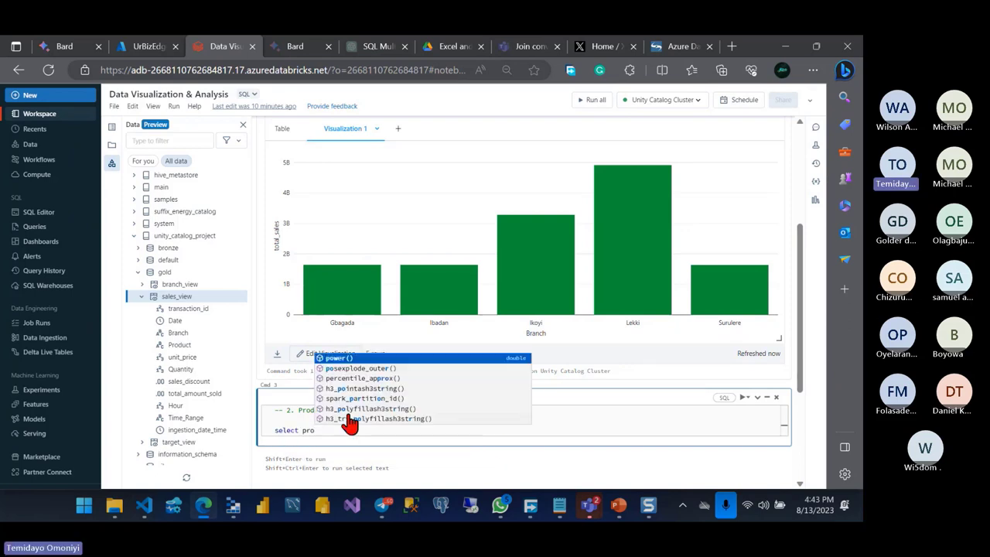
scroll(150, 305, "down", 1)
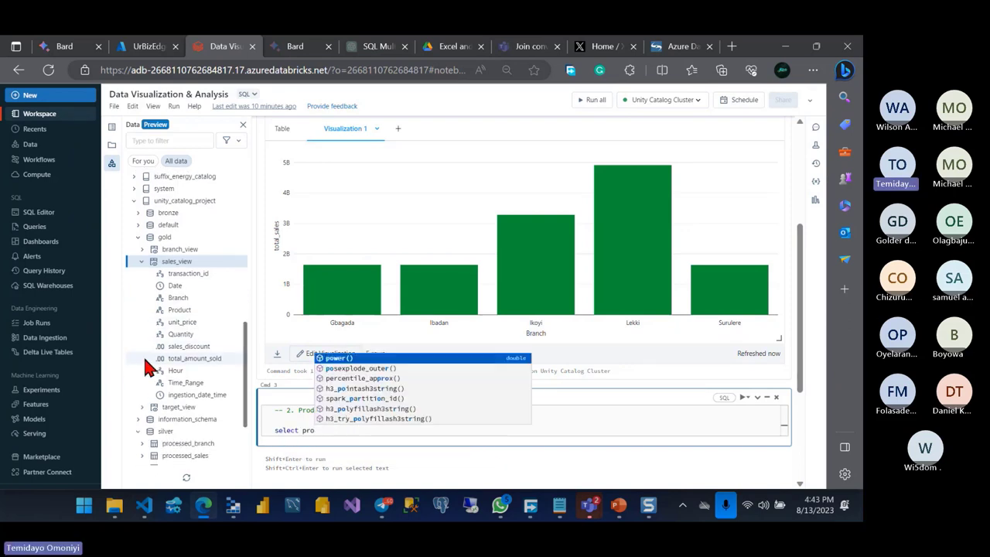
double_click(176, 309)
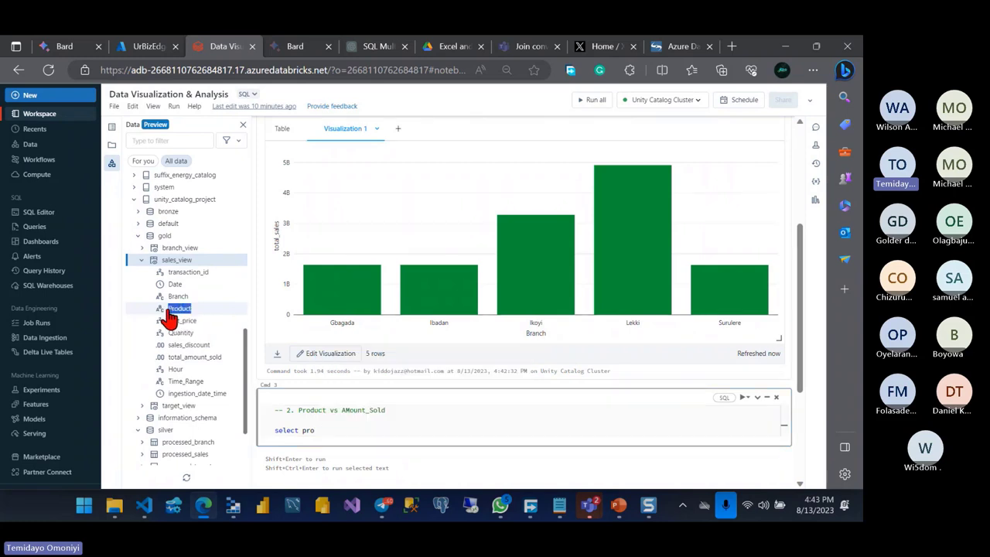
left_click(170, 317)
left_click_drag(316, 430, 301, 430)
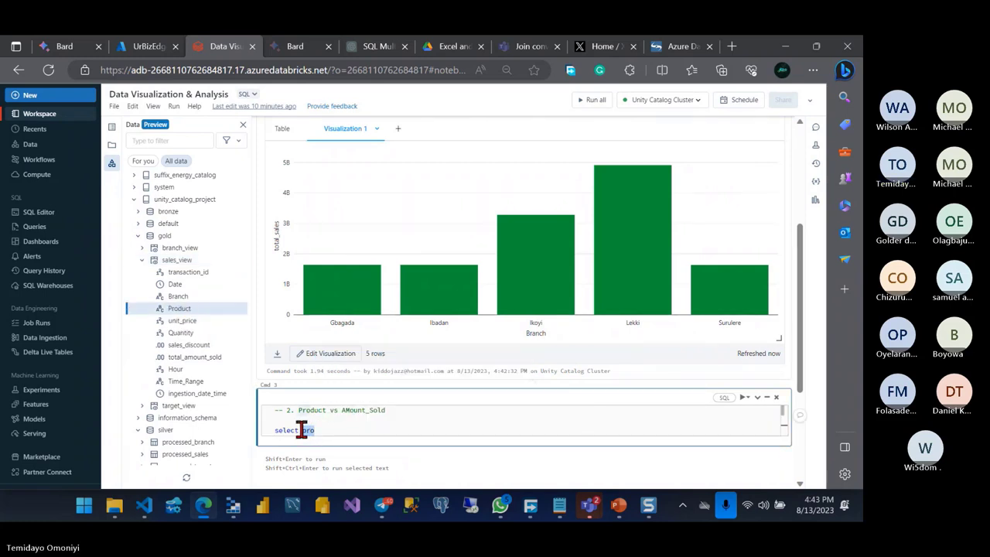
type("Product,")
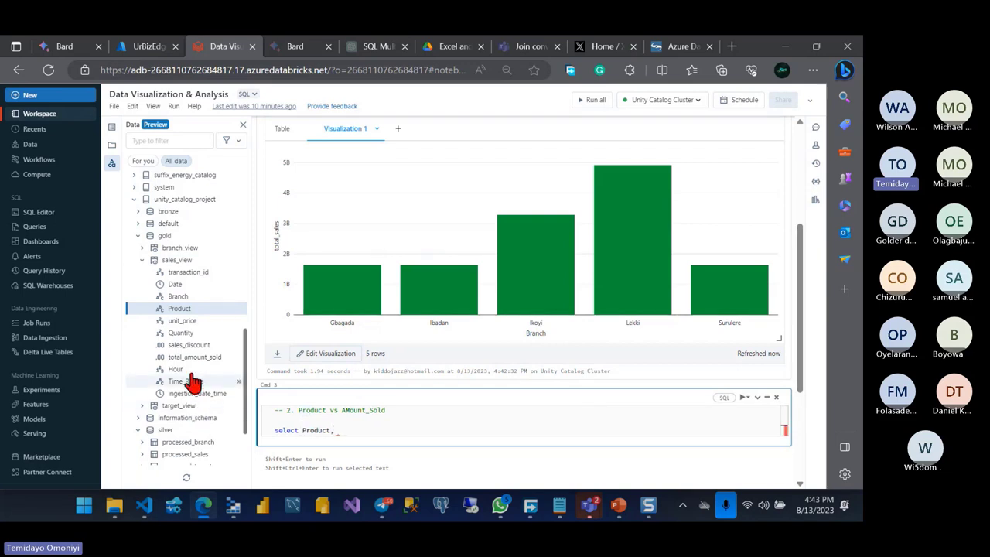
Step: Add sum(total_amount_sold) as total_Amount from sales_view group by 1 and run it
double_click(176, 357)
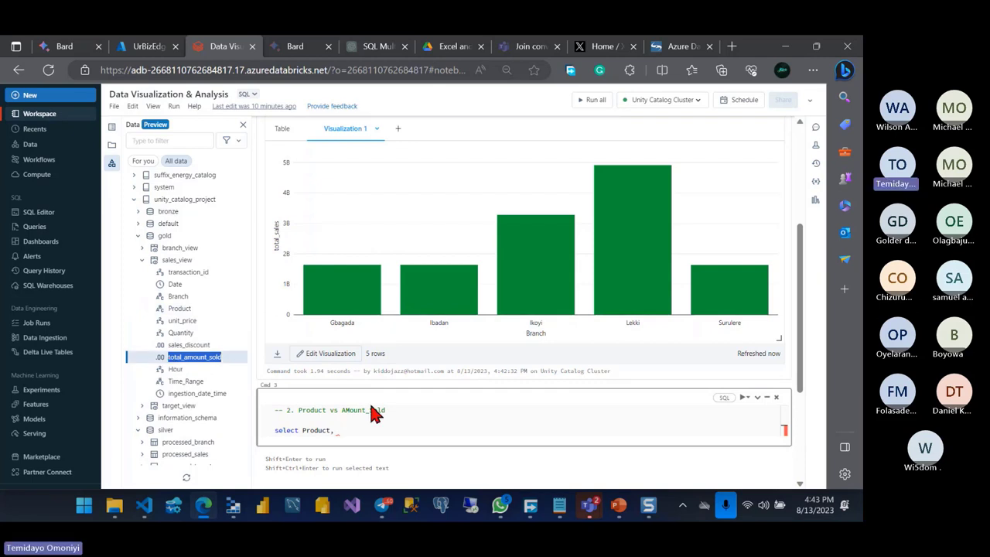
left_click(349, 432)
type("su")
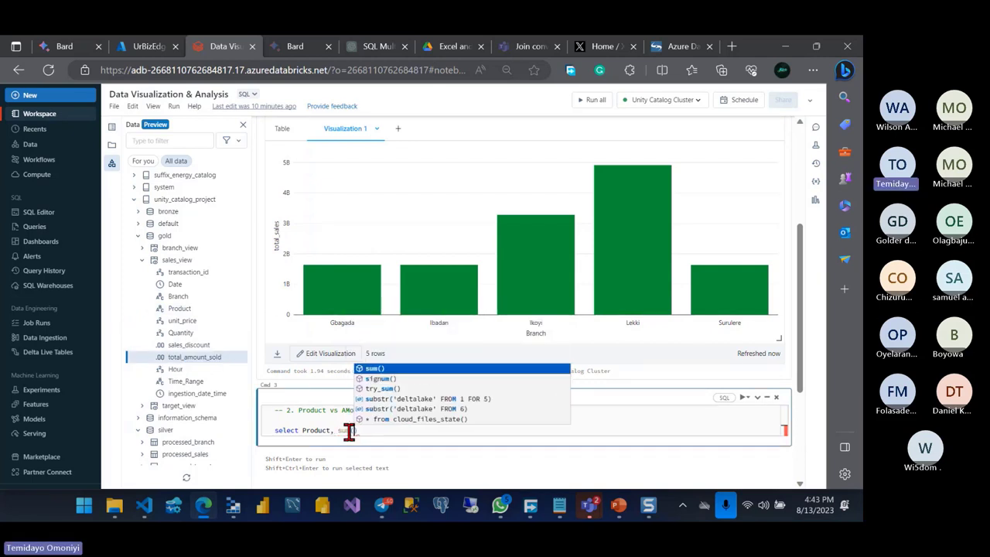
type("m(total_amount_sold)")
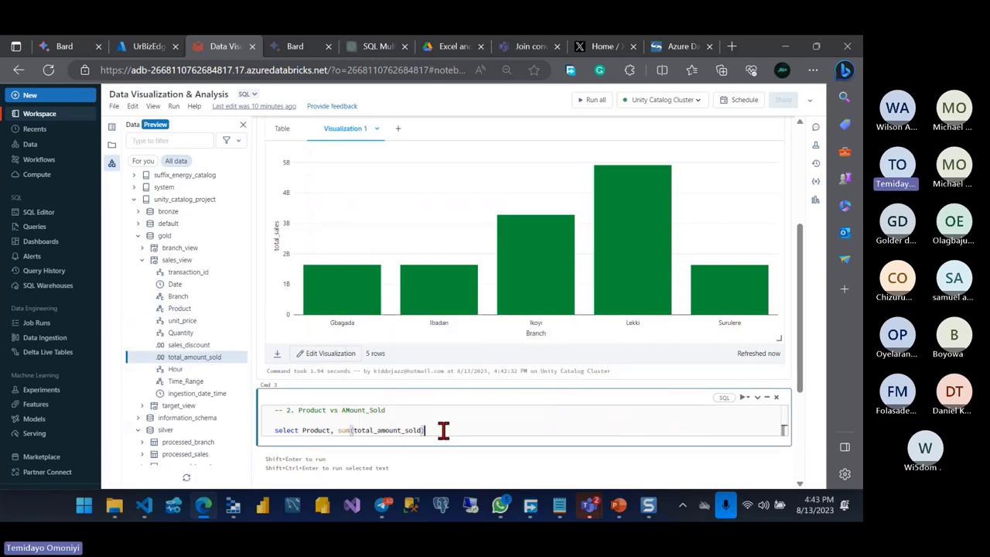
type(" as total_")
type("Amount")
key("Return")
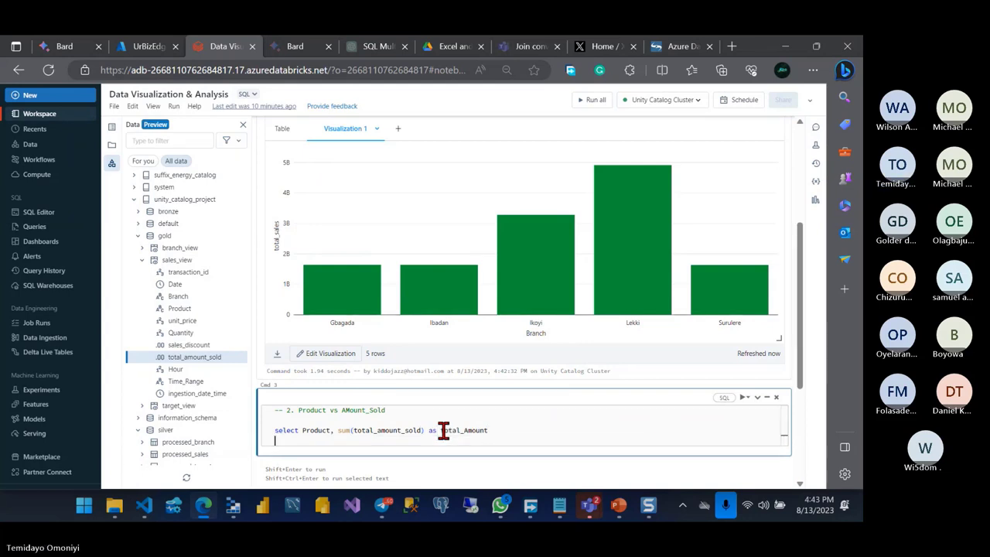
type("from ")
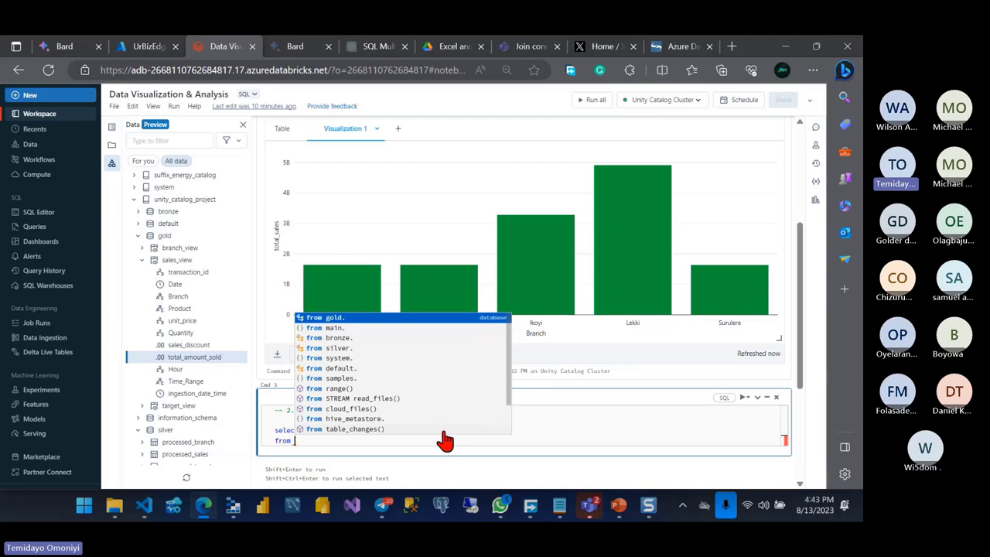
type("sal")
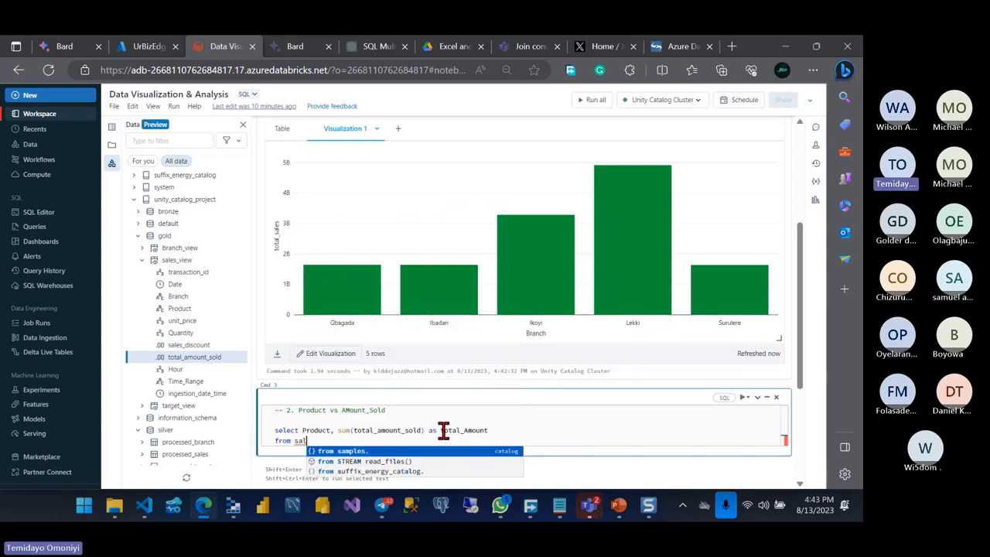
type("es.")
type("ew")
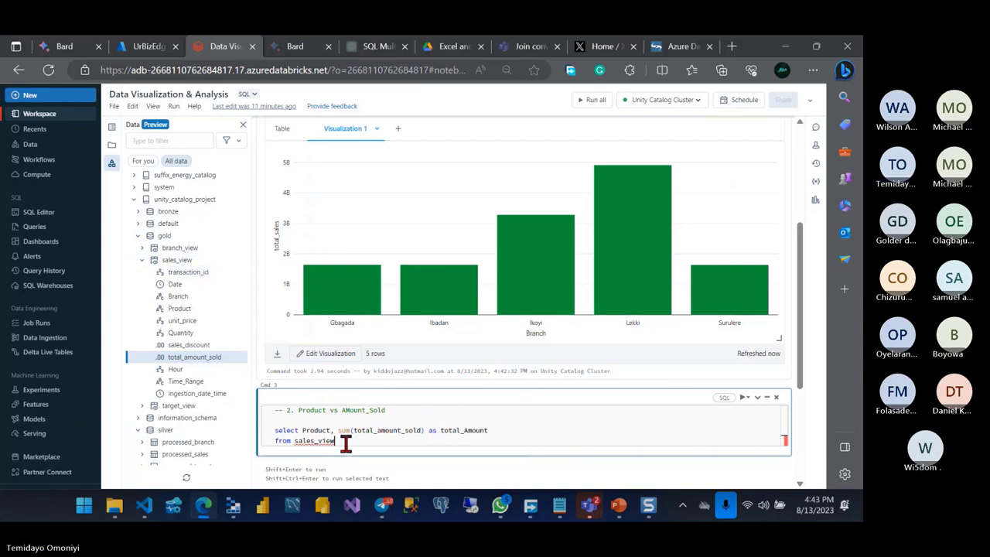
key("Return")
type("g")
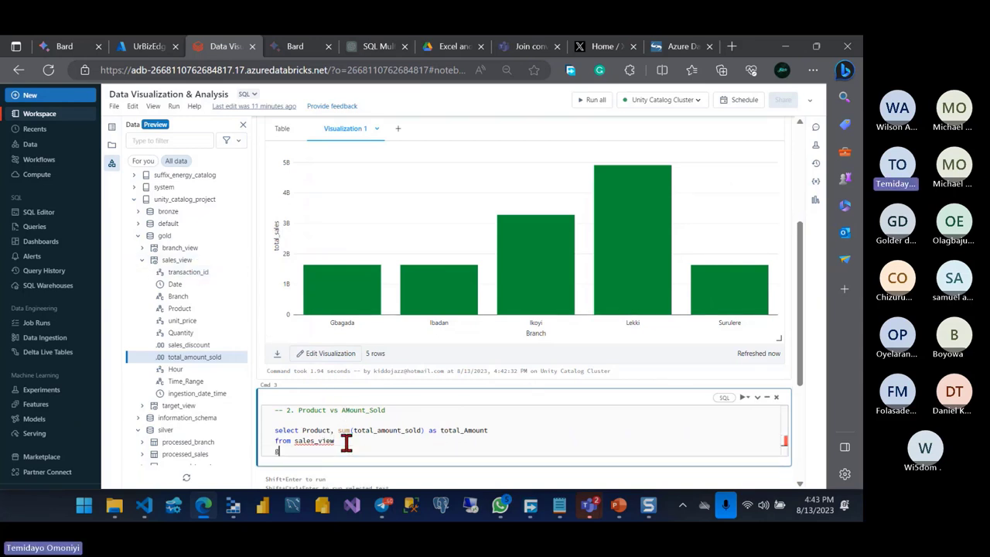
type("to")
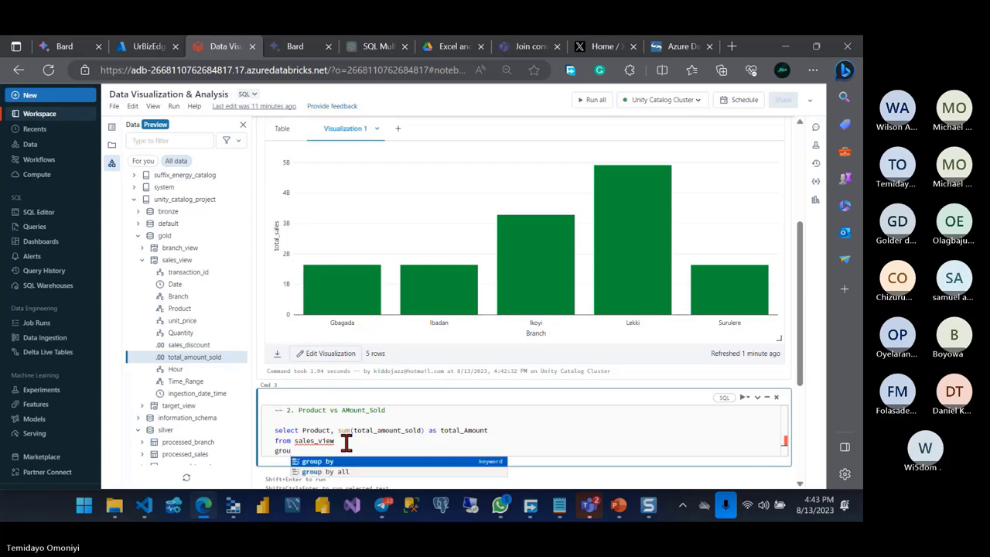
key("Tab")
type("1;")
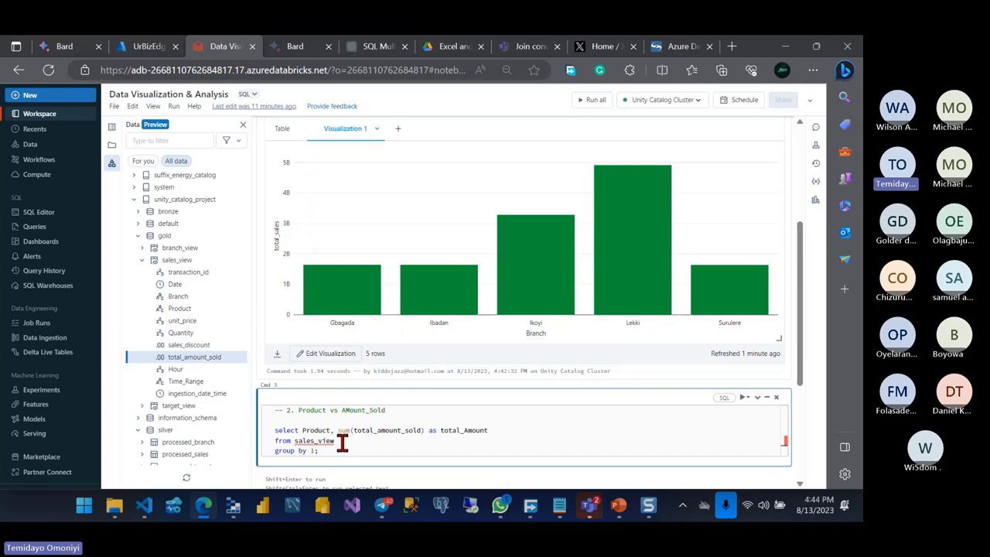
key("shift+Return")
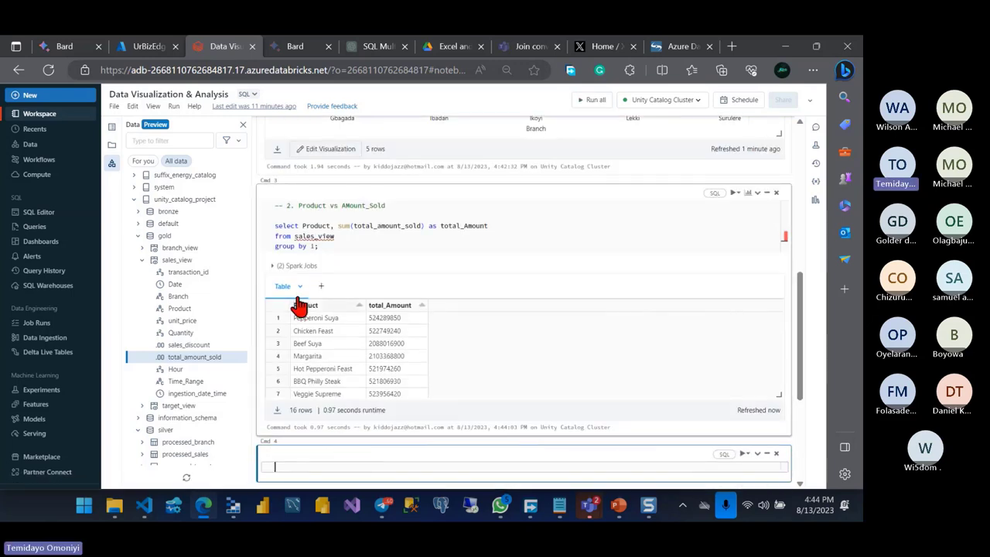
mouse_move(290, 286)
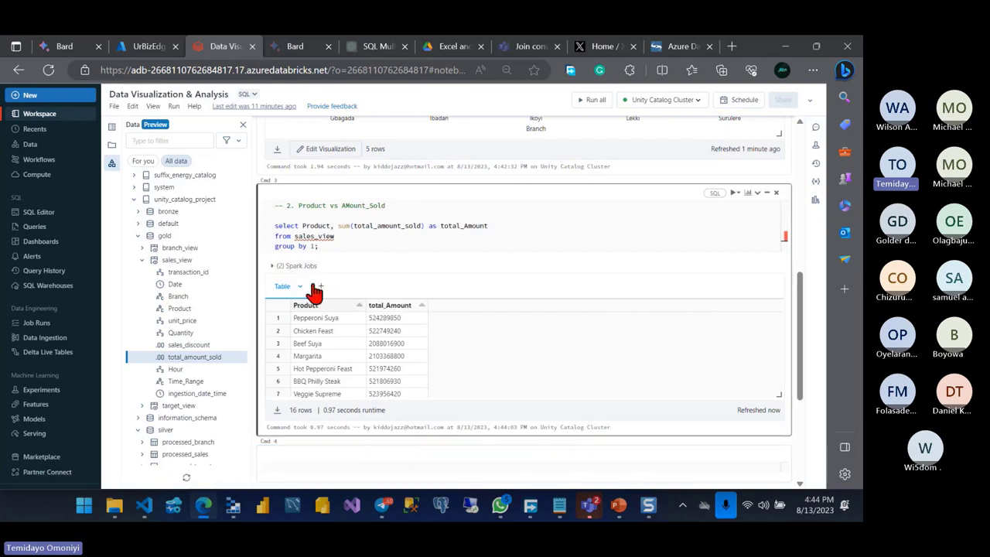
Step: Save the result as a vertical bar chart with dark green (Green 3) bars
left_click(321, 286)
left_click(324, 301)
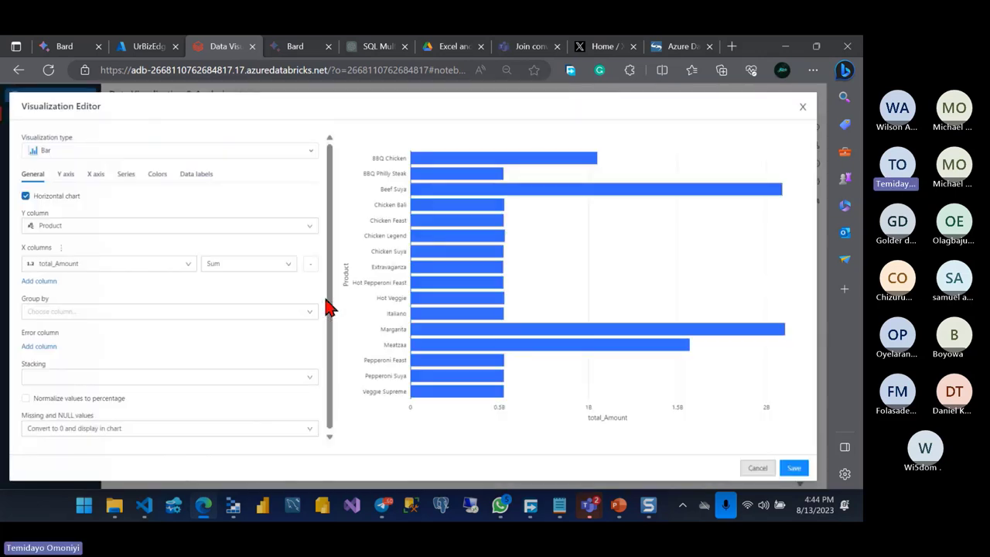
left_click(31, 197)
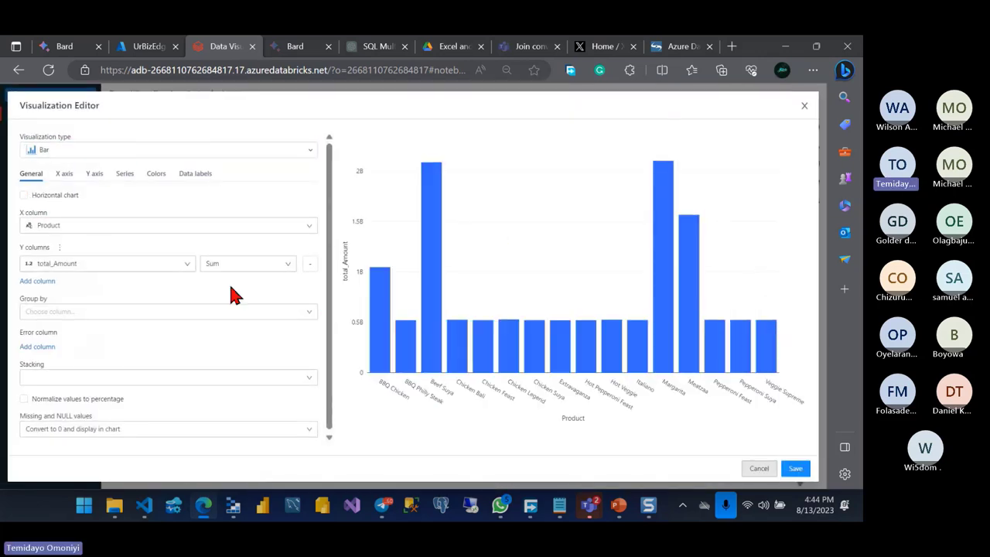
left_click(158, 175)
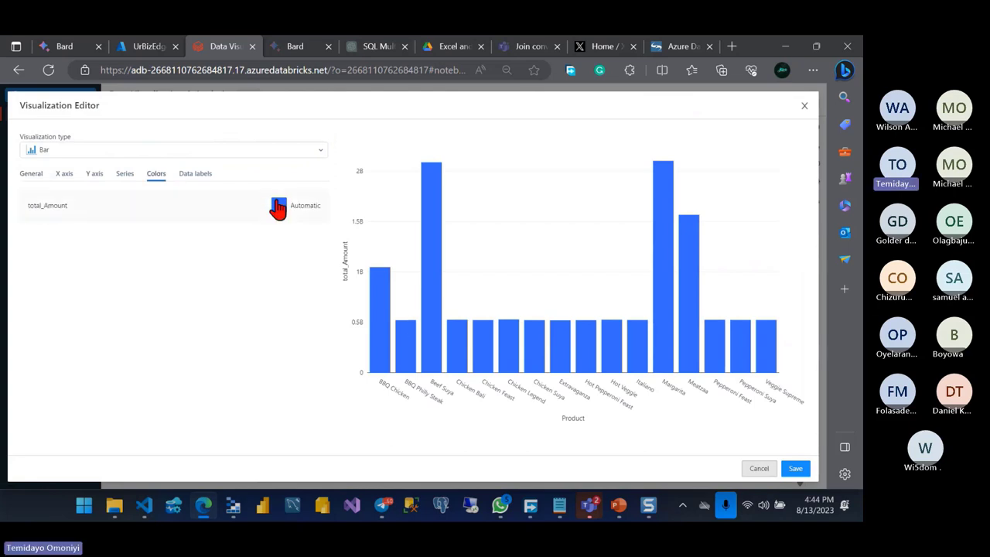
left_click(279, 205)
left_click(135, 159)
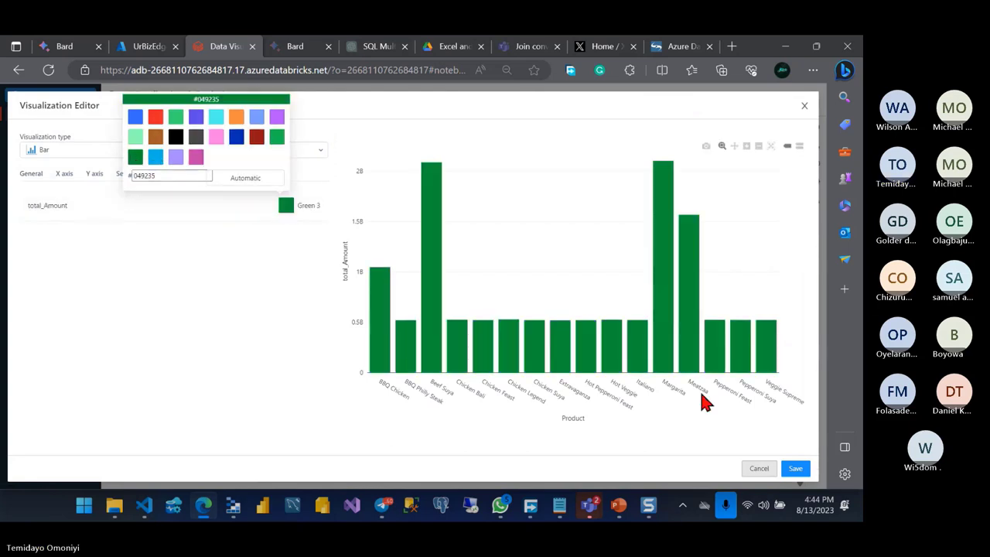
left_click(795, 472)
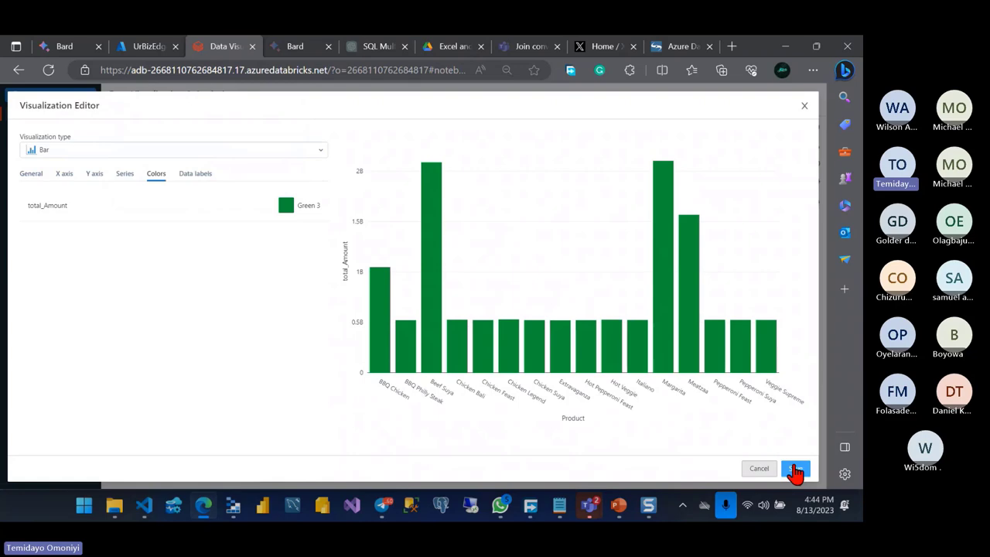
left_click(794, 472)
scroll(483, 357, "down", 2)
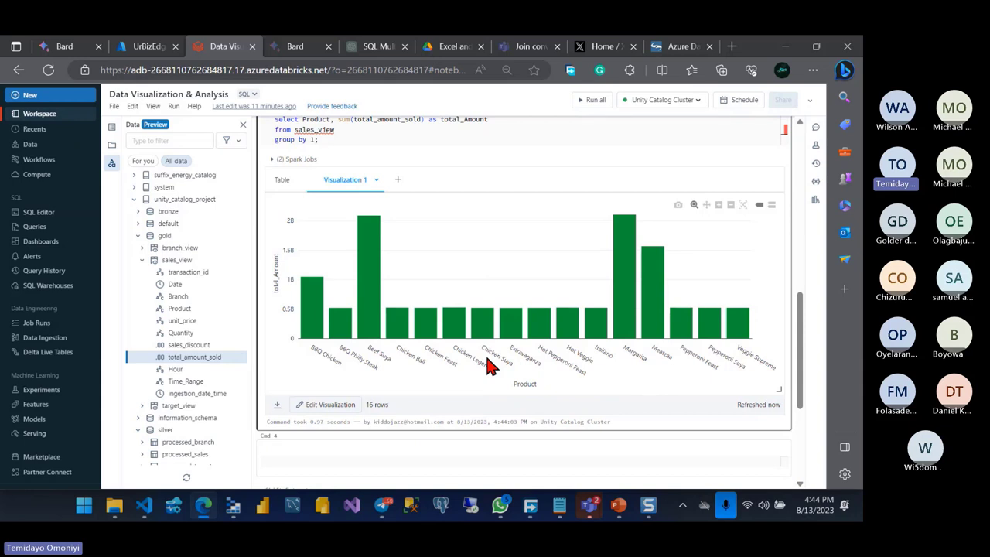
Step: In the empty Cmd 4 cell, type 'select *, case' and start the next line
scroll(488, 367, "down", 1)
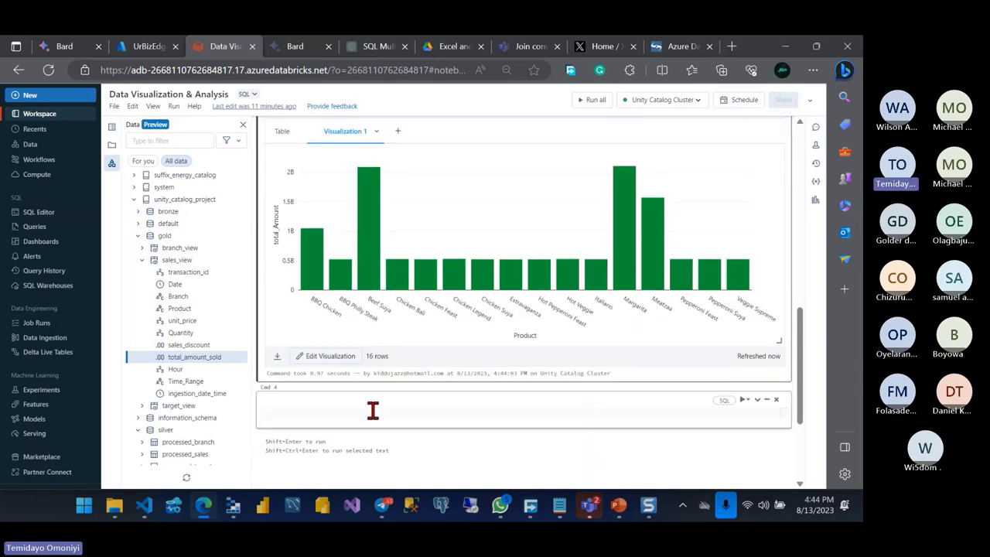
left_click(371, 412)
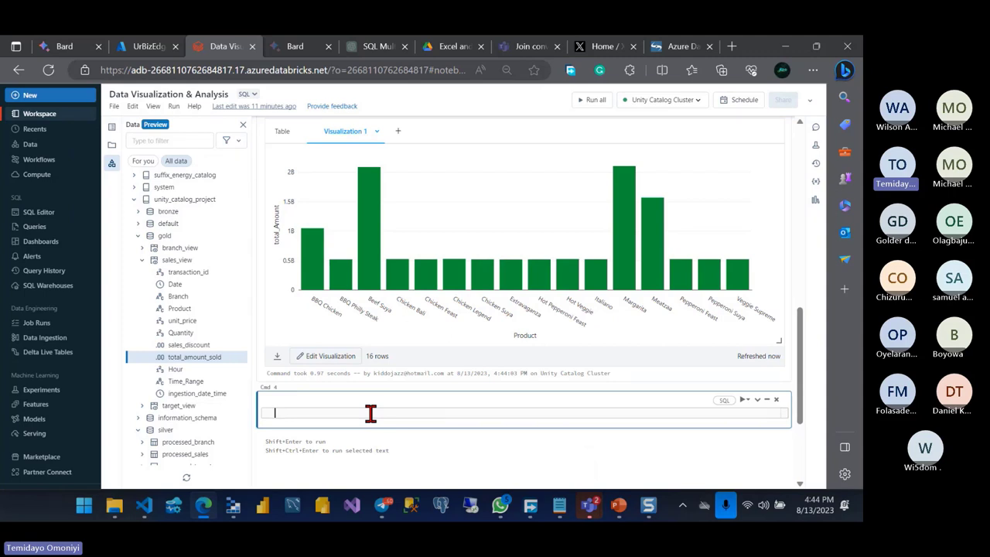
type("sele")
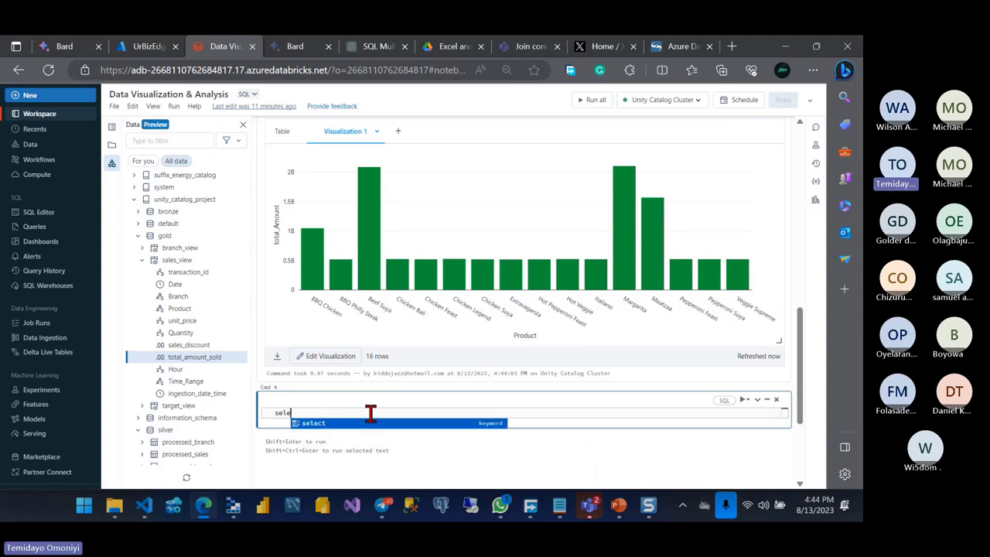
type("ct *,")
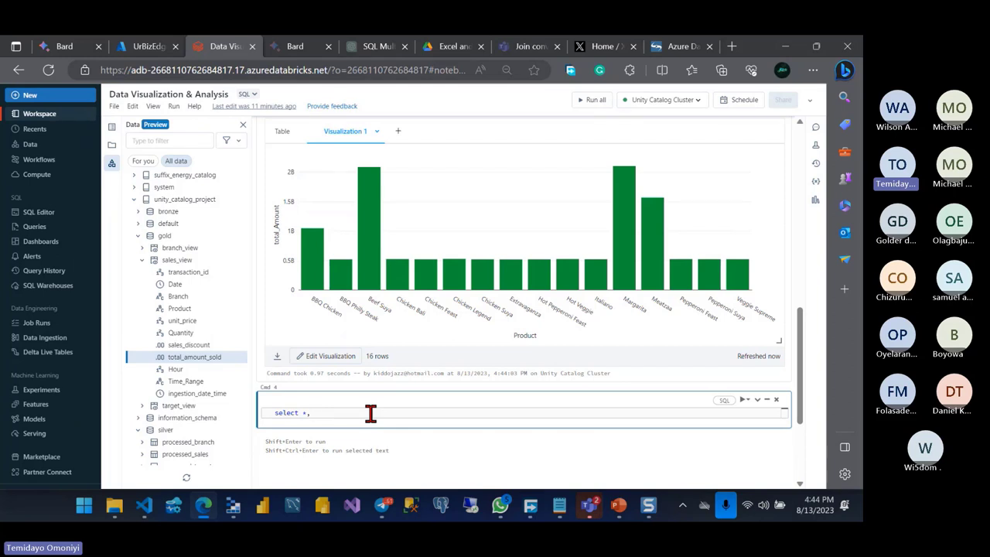
type("coa")
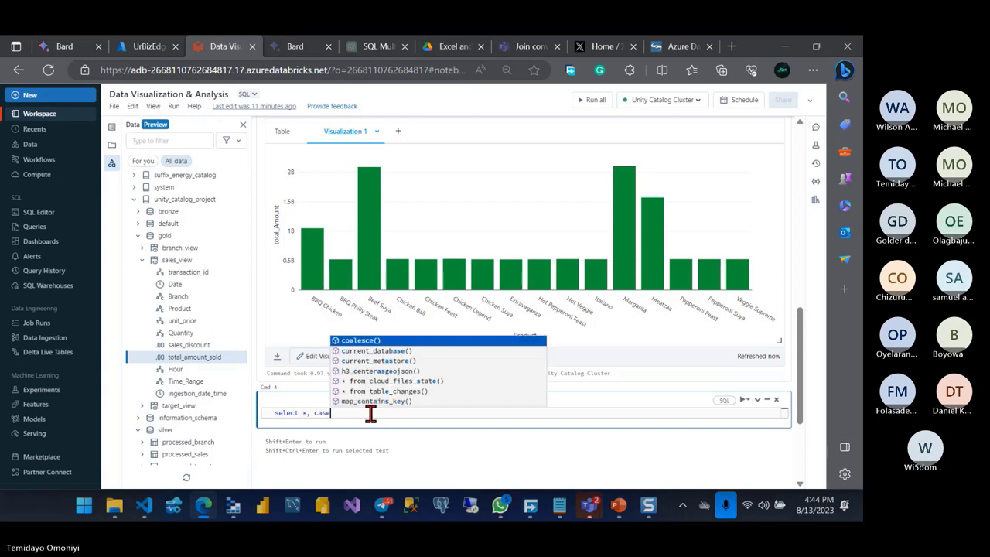
type("lesce(")
key("BackSpace")
key("BackSpace")
key("BackSpace")
key("BackSpace")
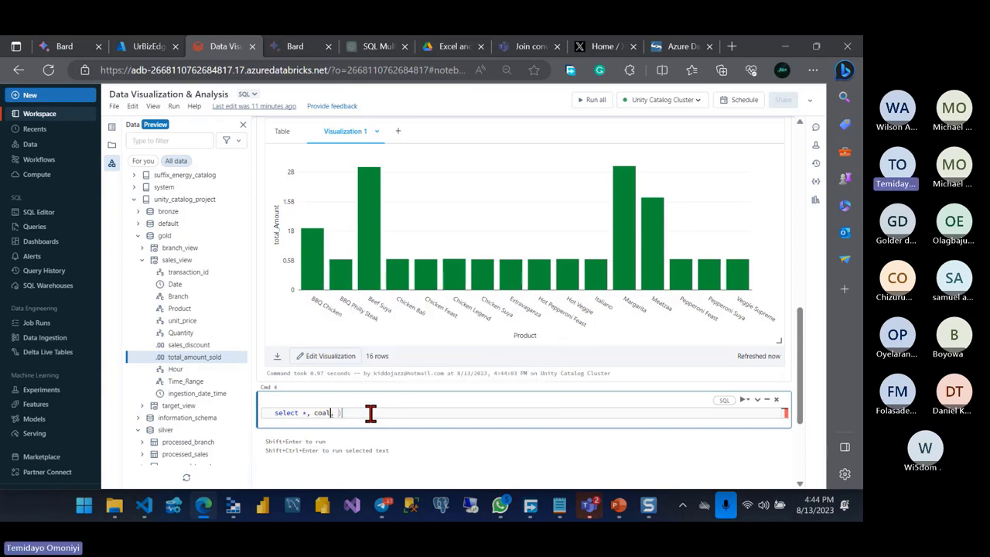
key("BackSpace")
key("BackSpace")
key("BackSpace")
key("BackSpace")
type("ase")
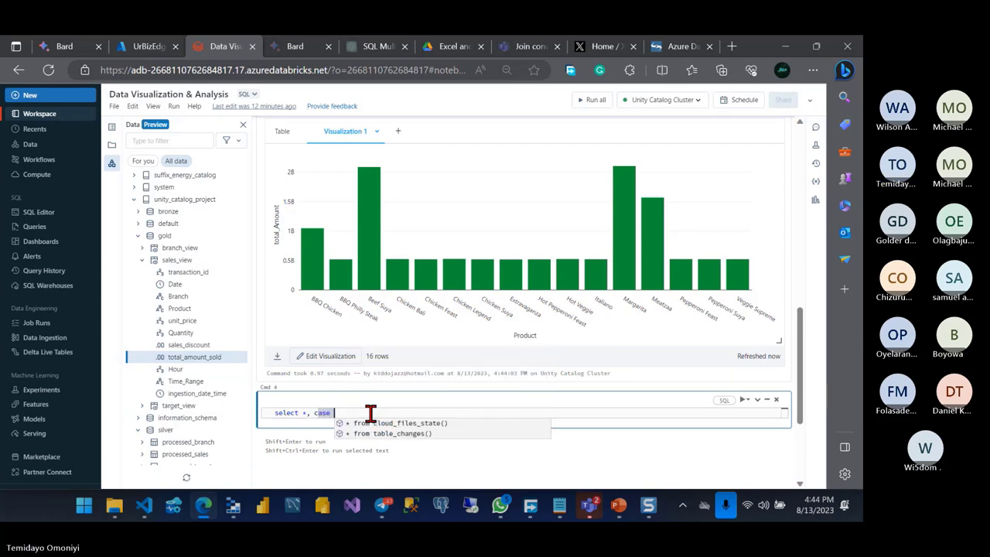
key("Return")
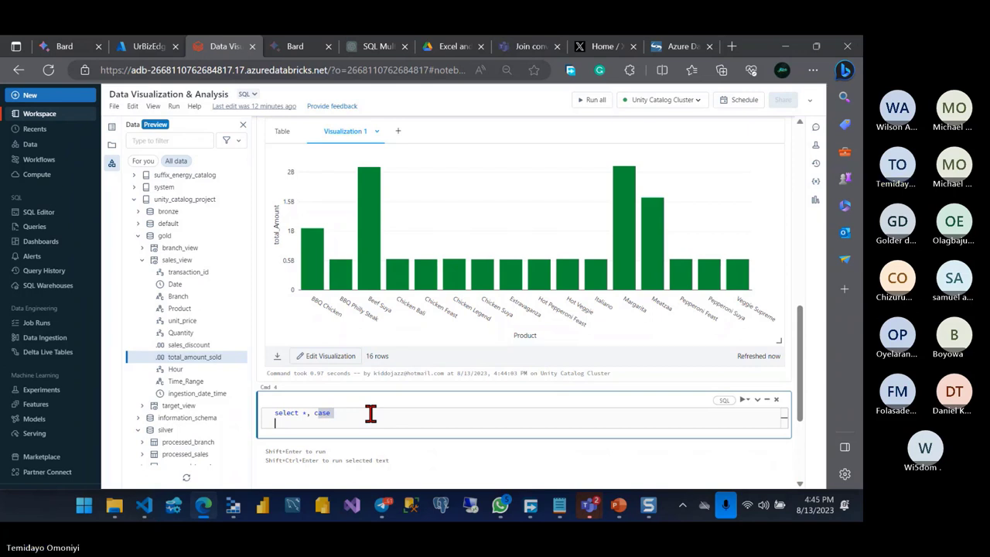
type("ehren")
key("BackSpace")
key("BackSpace")
key("BackSpace")
Step: Write when Hour < 12 then 'Morning', when Hour < 16 then 'After', else 'Evening', end as Time_Frame
type("hen ")
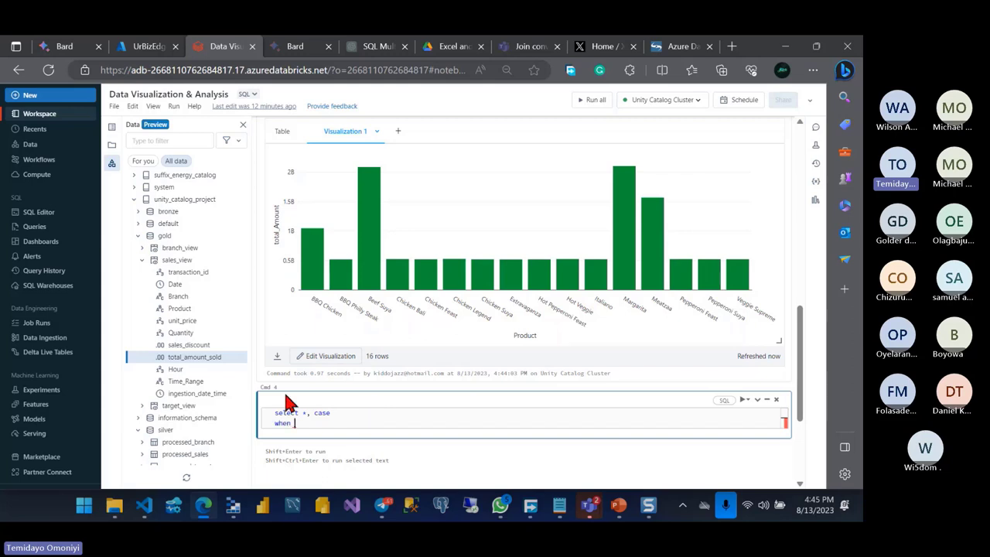
type("Hour")
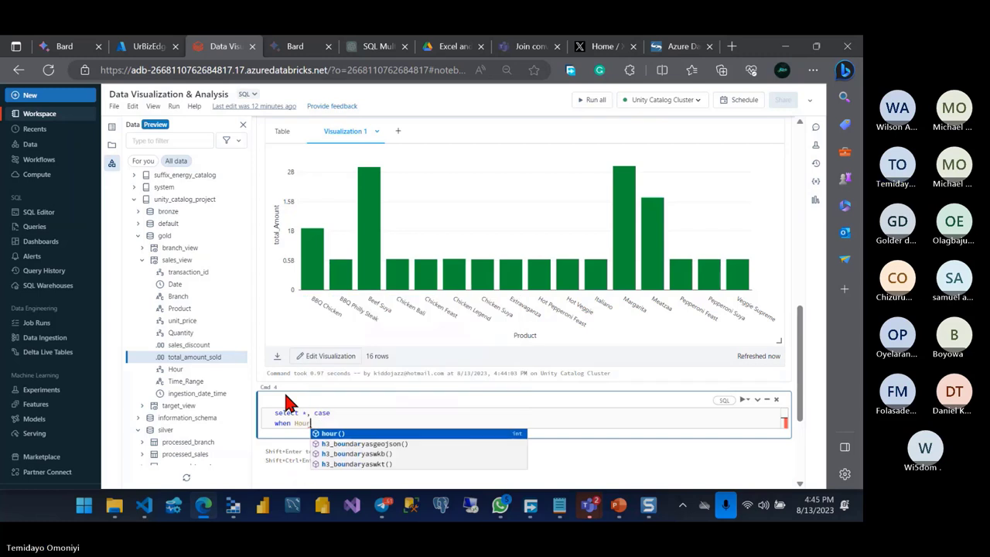
type(" <")
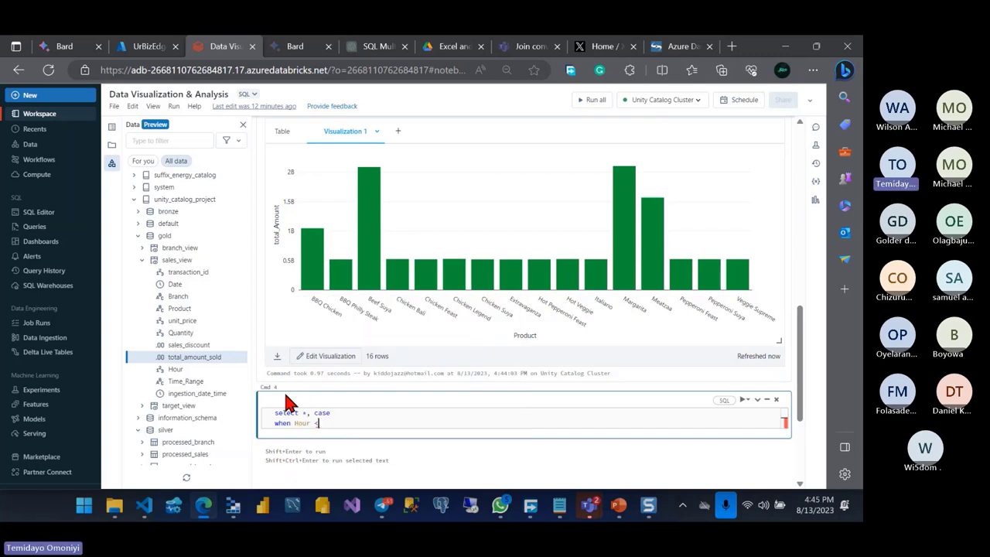
type(" 12")
type(" then 'M")
type("orn")
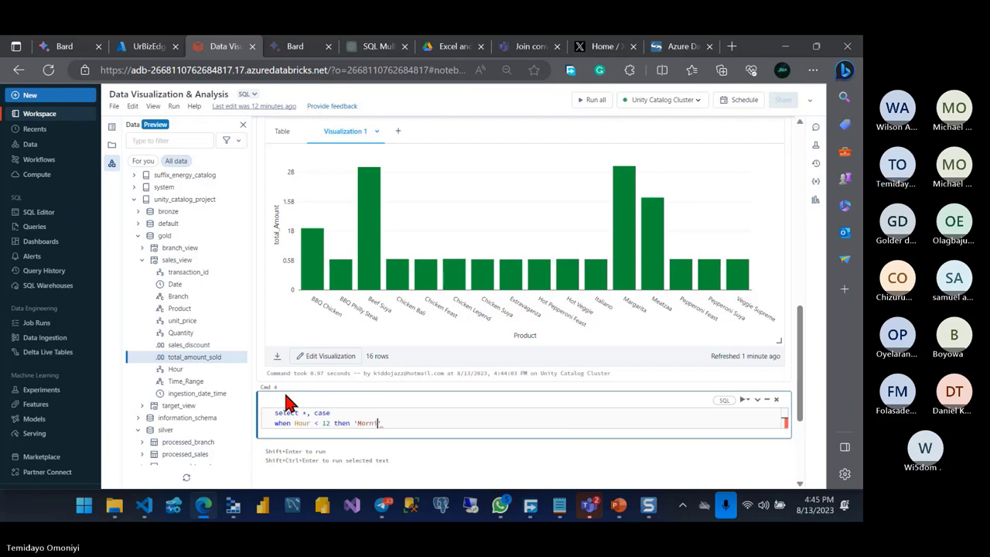
type("ing'")
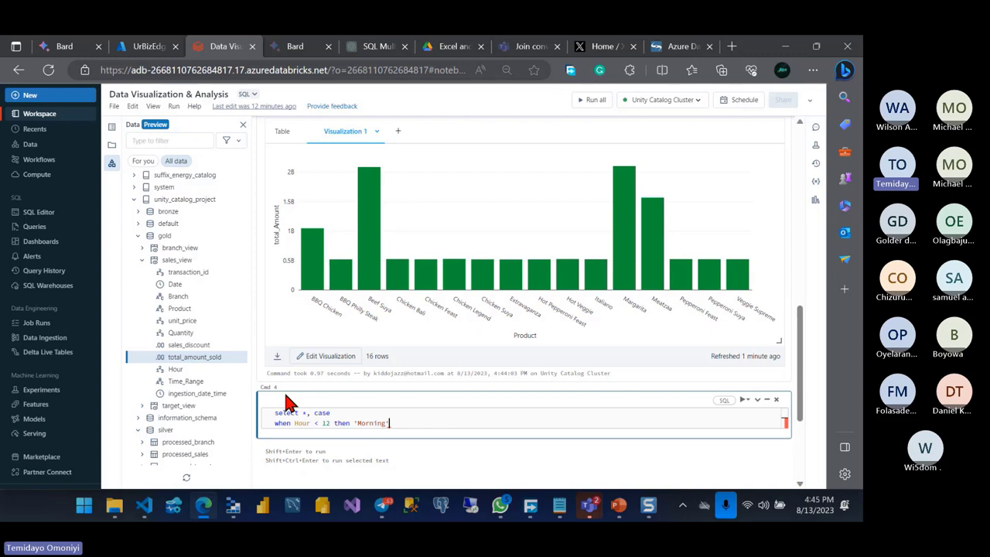
key("Return")
type("wh")
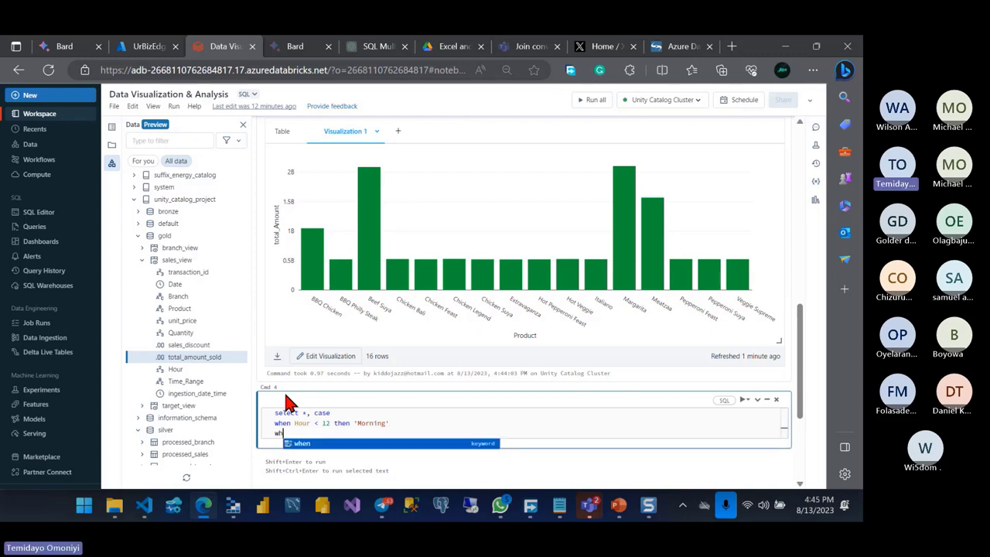
type("en ")
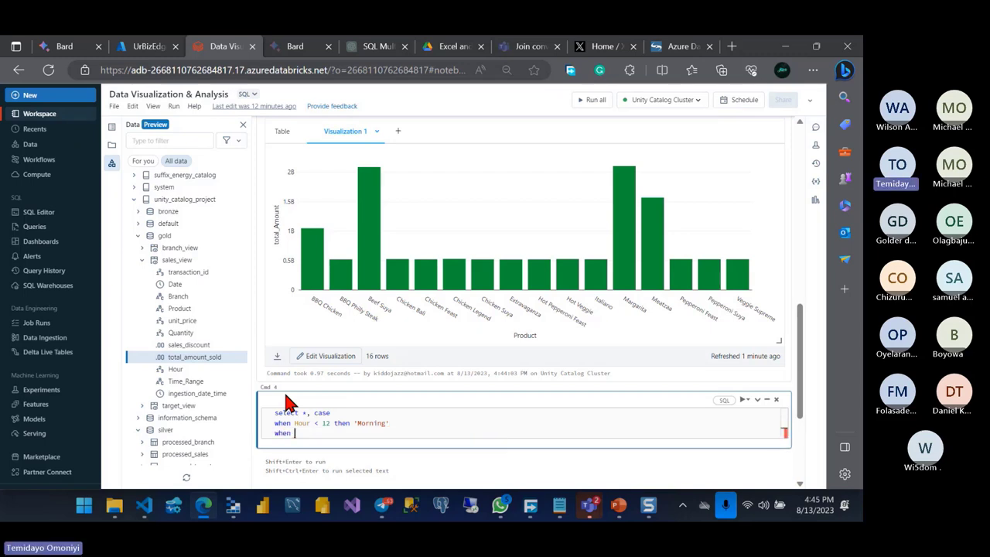
type("Hour")
type(" <")
type(" 16 then")
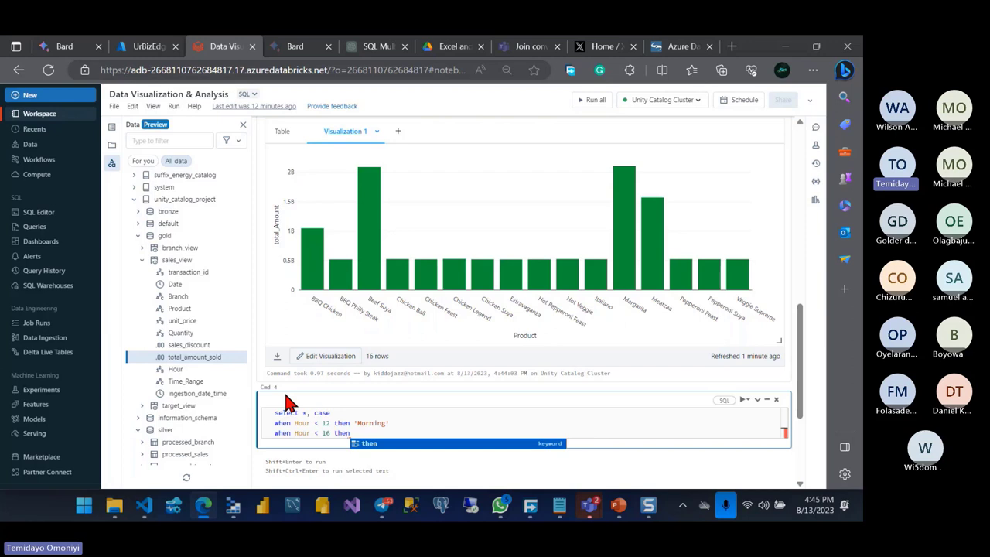
type(" 'Afer")
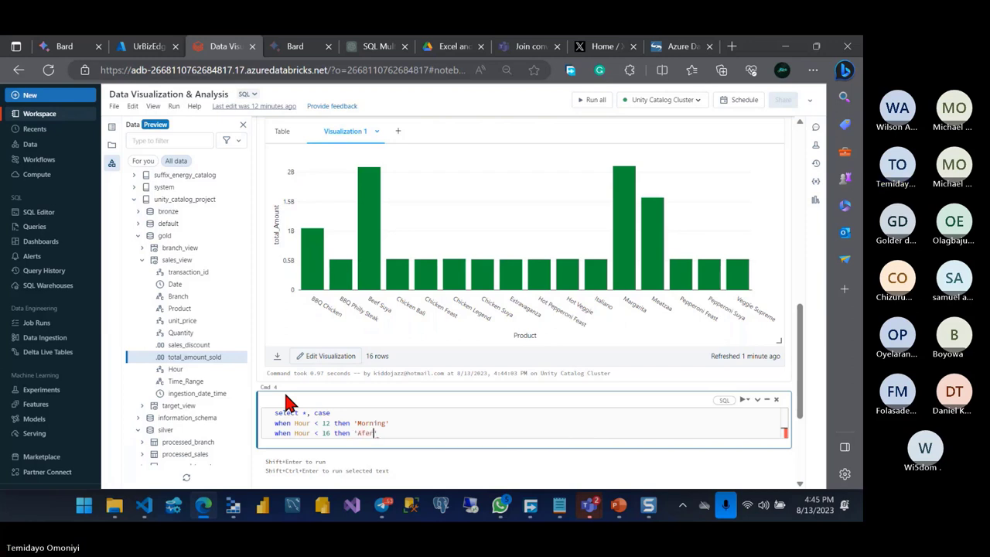
key("BackSpace")
type("r")
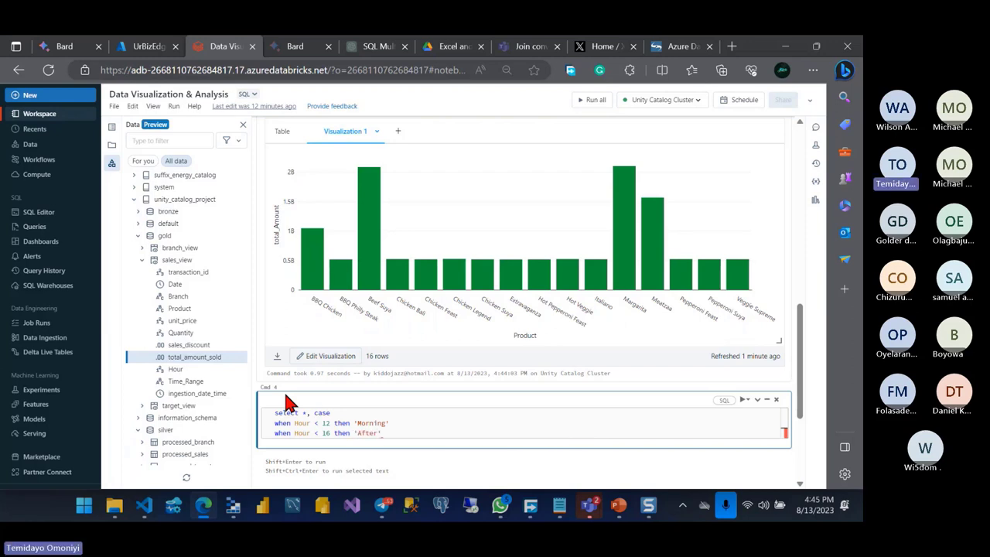
type("'")
key("Return")
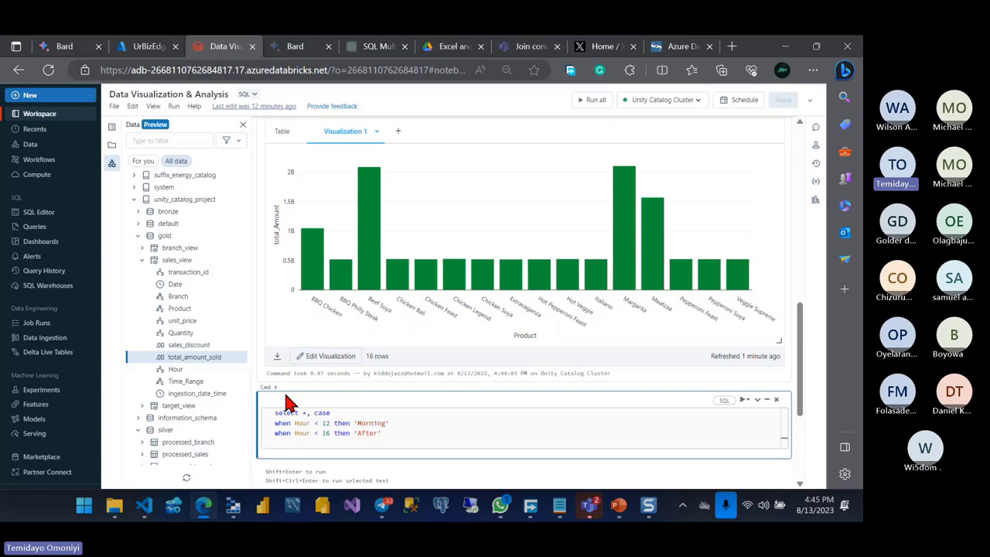
type("el")
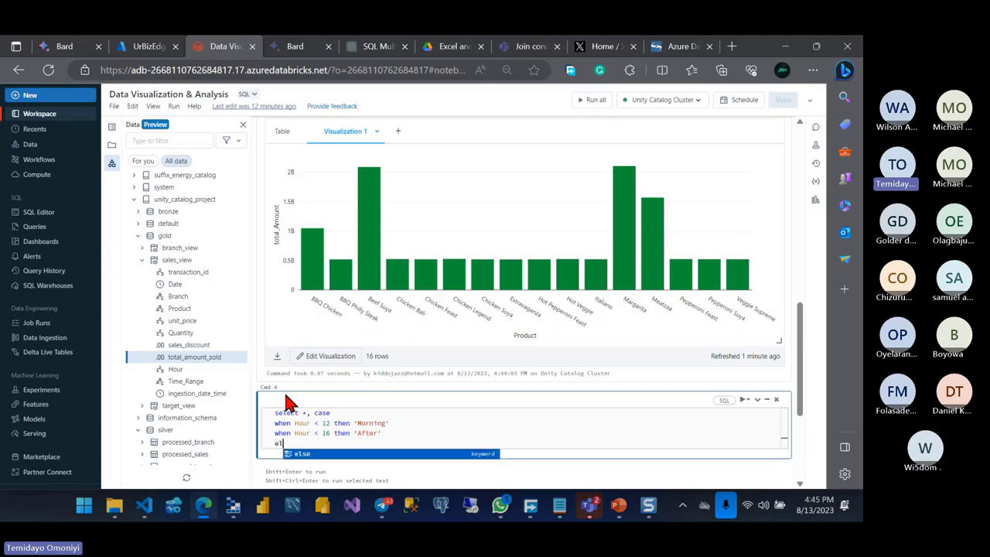
type("se '")
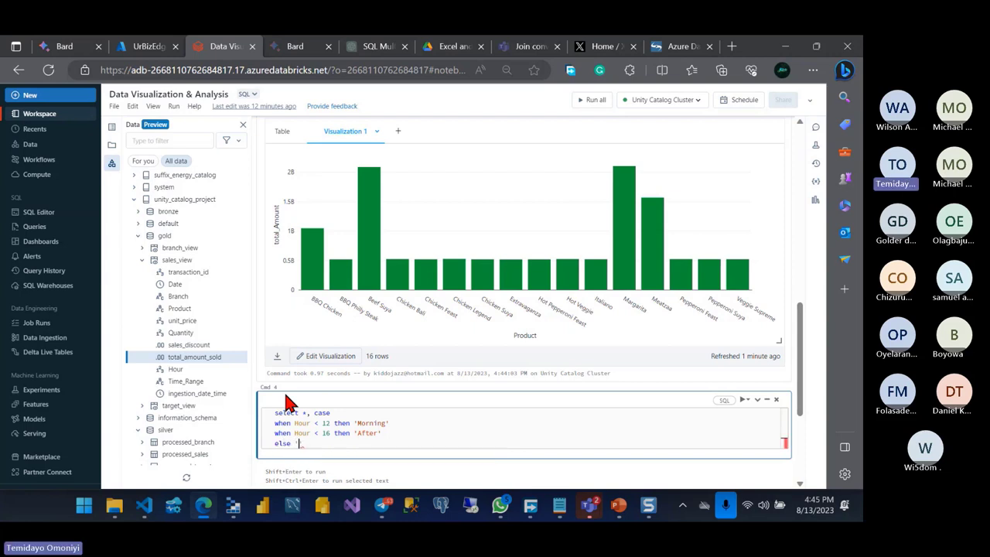
type("Evening")
key("Return")
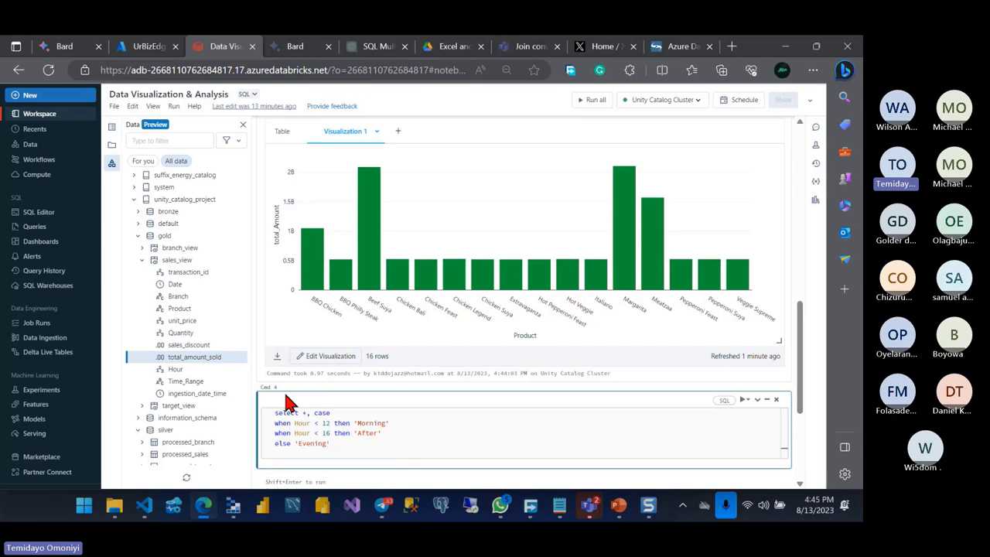
type("end as ")
type("Time")
type("_Frame")
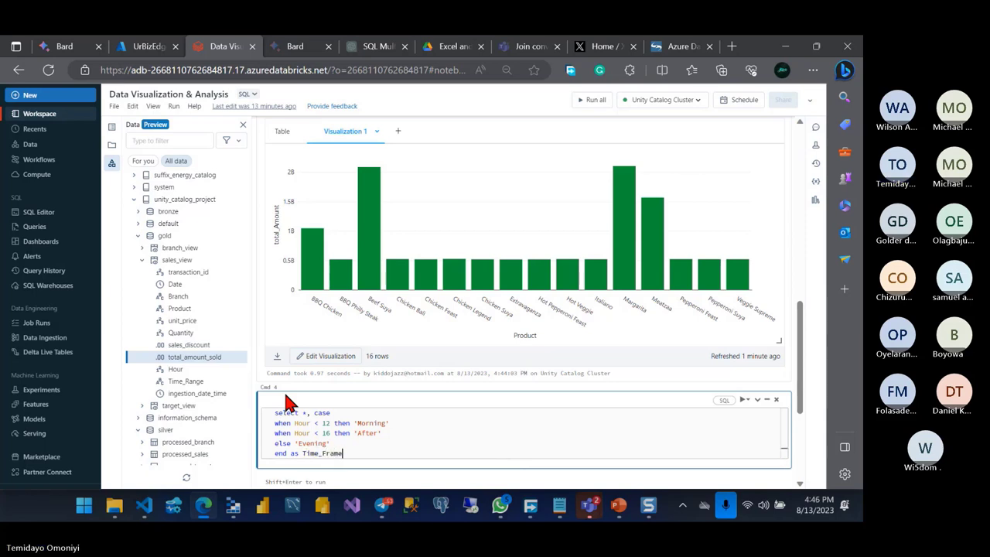
scroll(350, 441, "down", 1)
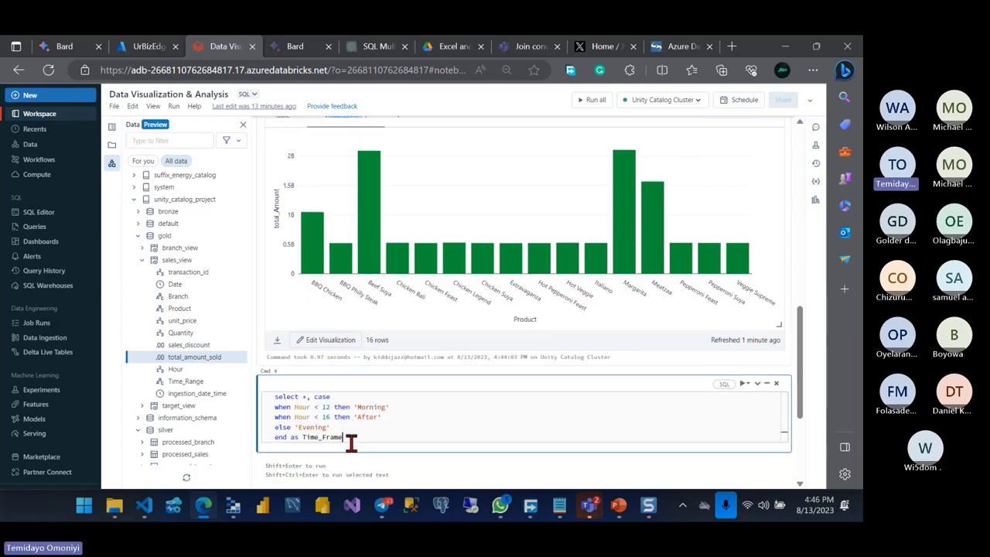
Step: Add a new first line 'select Time_Frame, sum(total_amount_sold) as total_sales' above the CASE query
left_click(275, 395)
key("Return")
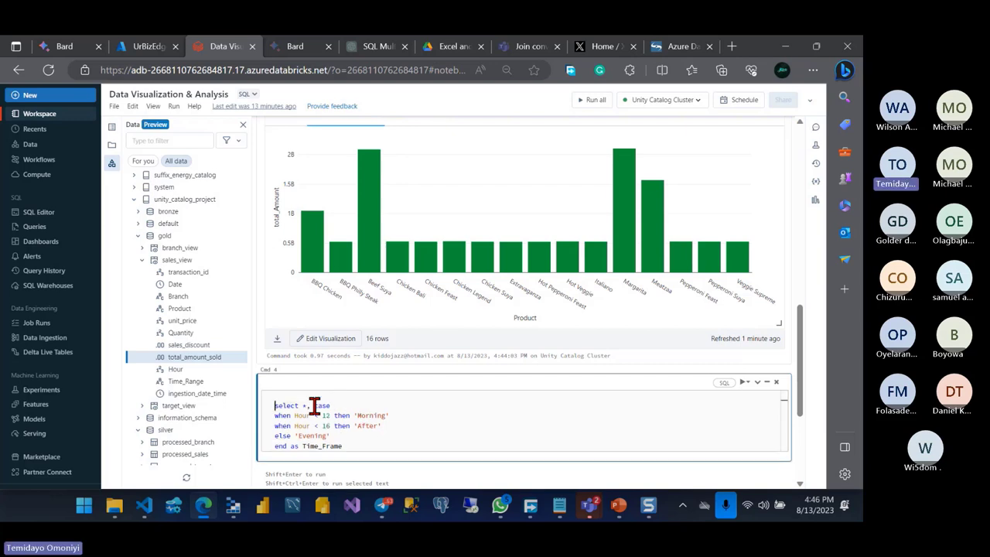
left_click(280, 396)
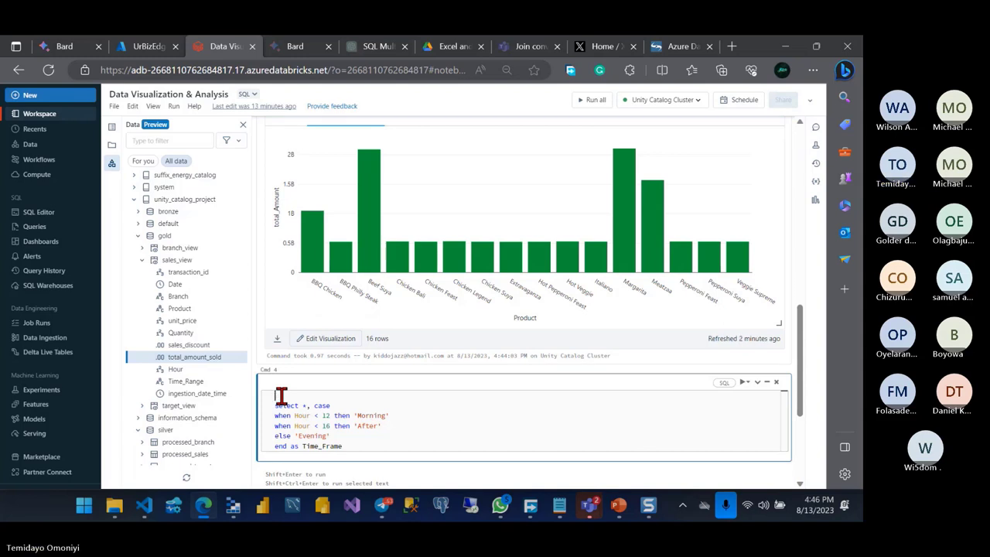
type("select")
double_click(316, 447)
key("ctrl+c")
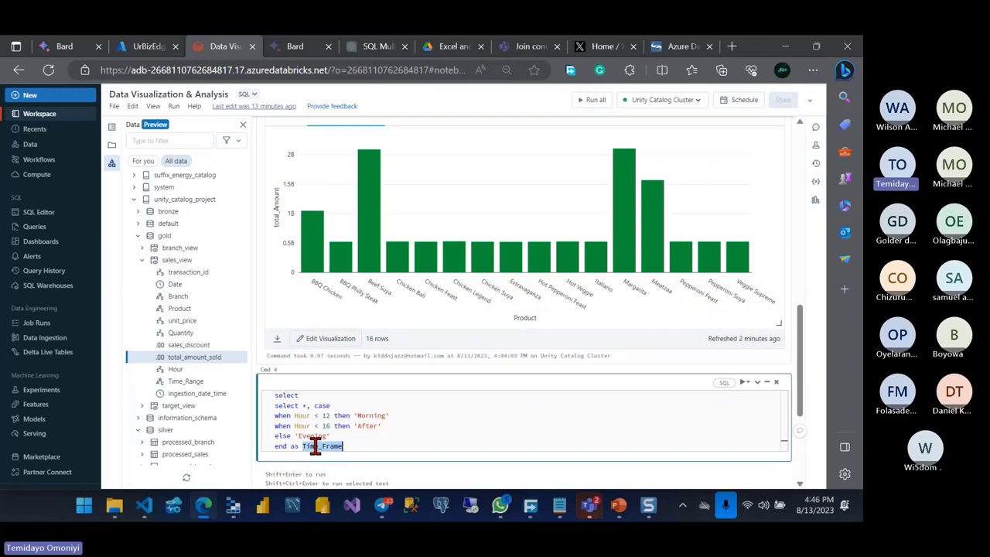
left_click(312, 395)
key("ctrl+v")
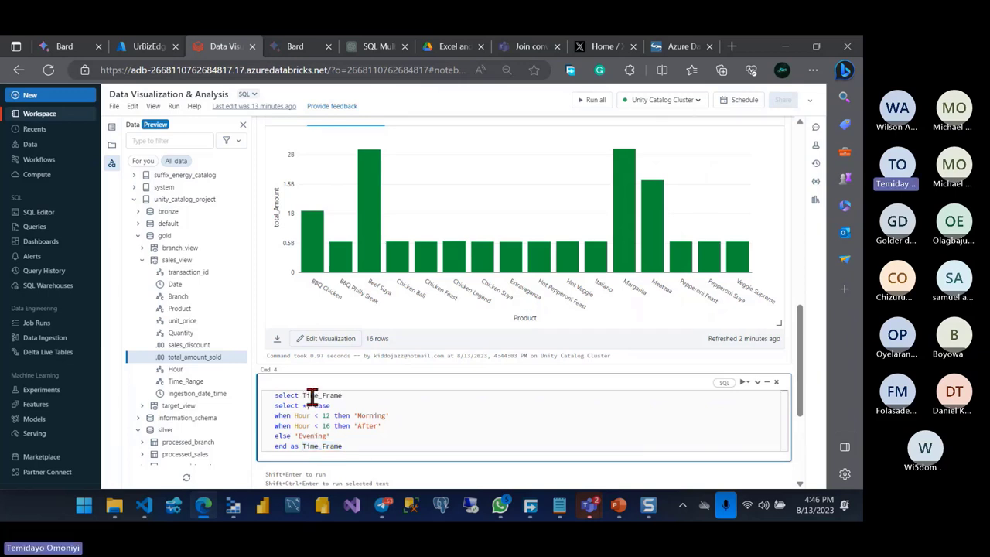
type(", ")
type("sum(")
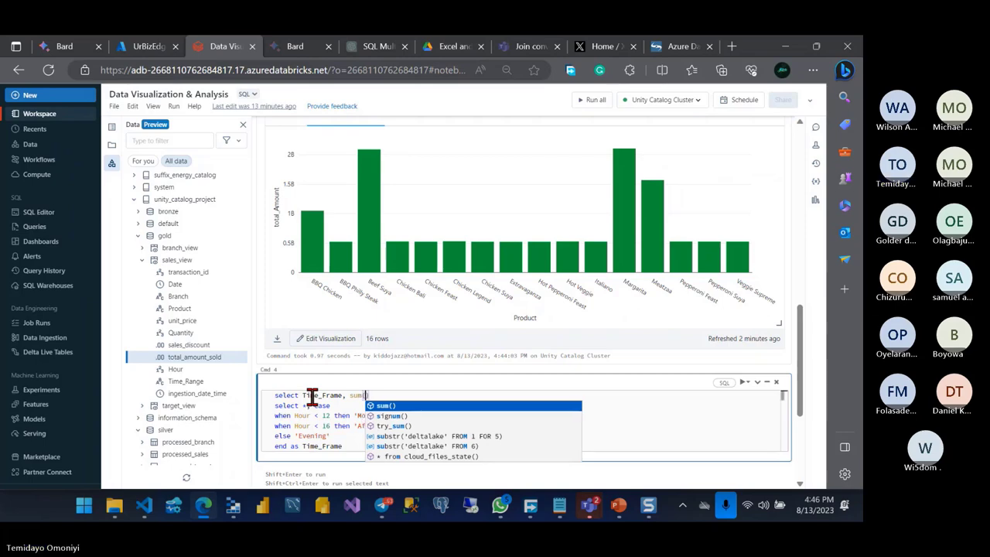
mouse_move(194, 357)
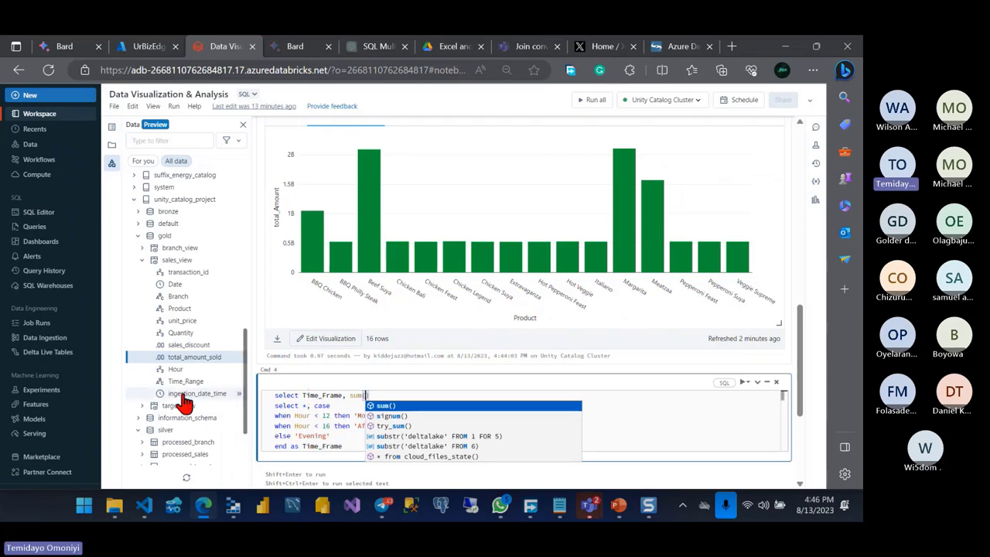
left_click_drag(218, 358, 168, 360)
key("ctrl+c")
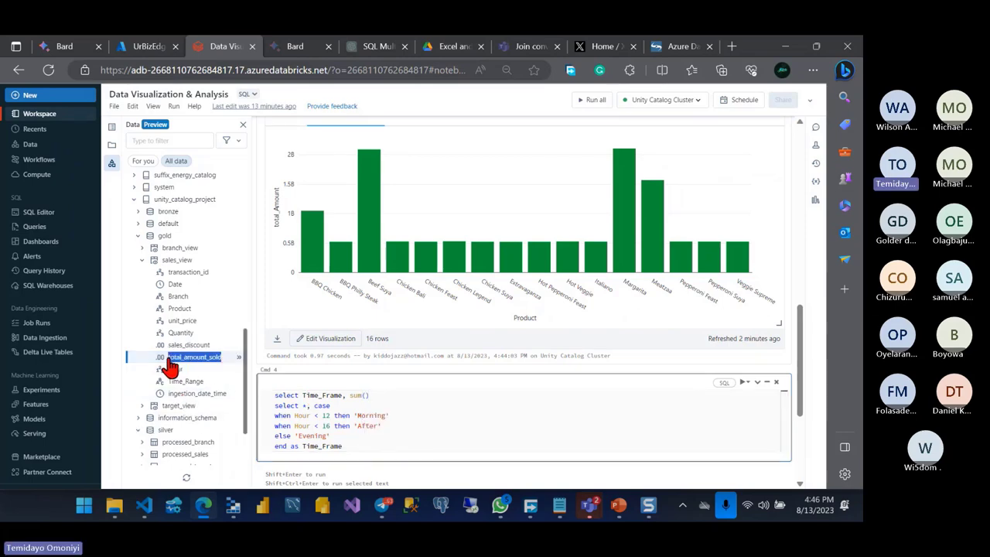
left_click(367, 390)
type("(")
key("ctrl+v")
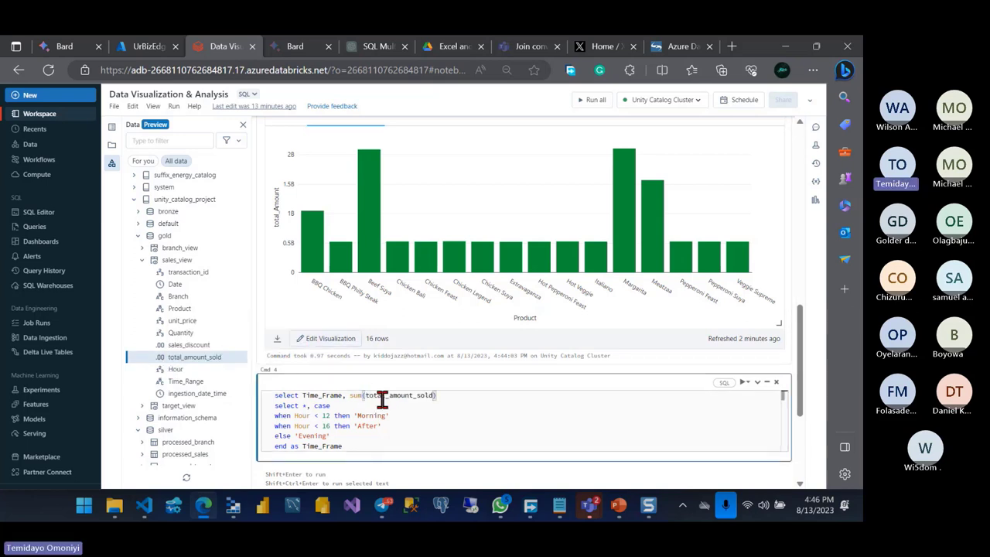
type("as")
type(" total_sales")
Step: Add 'from(' beneath it and move the CASE query lines inside the parentheses
key("Return")
type("fr")
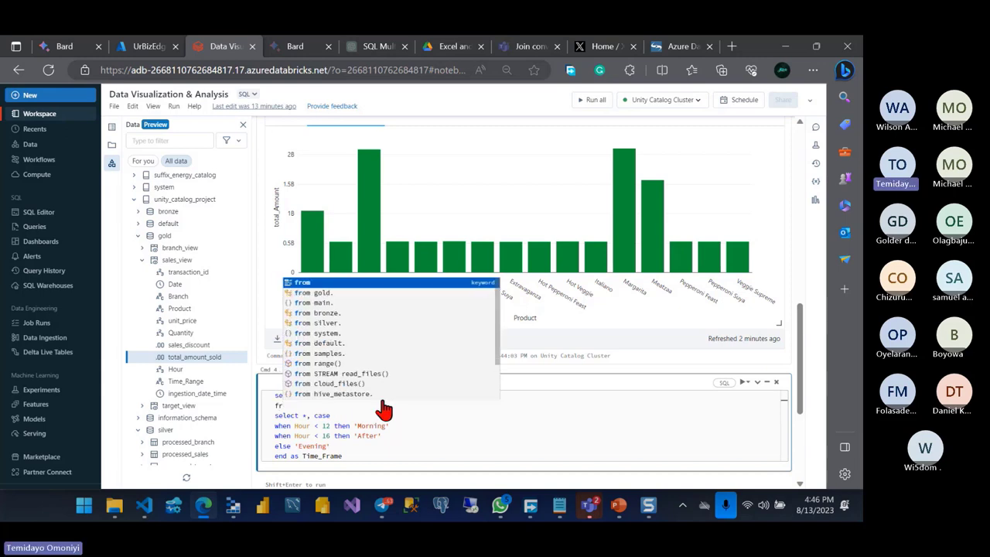
type("om(")
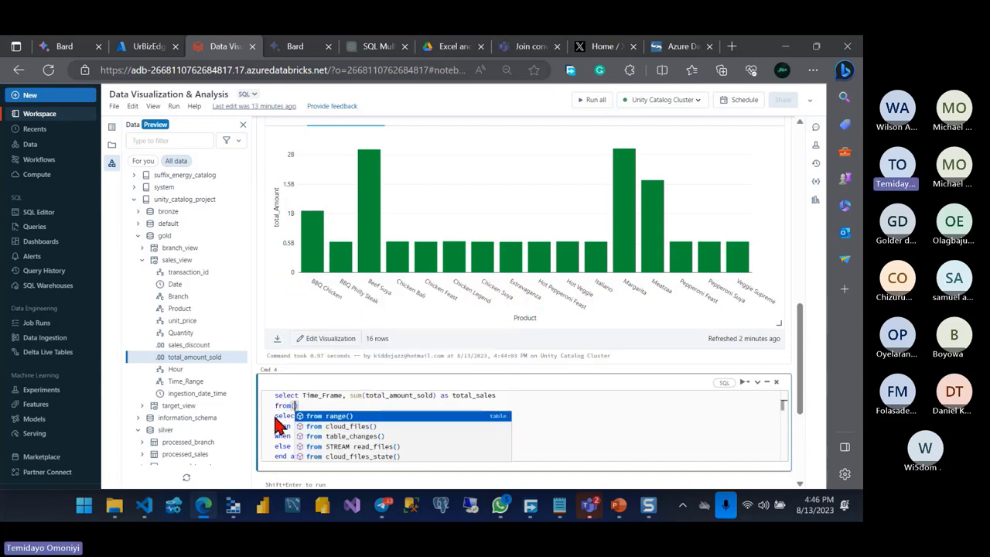
left_click_drag(276, 418, 360, 458)
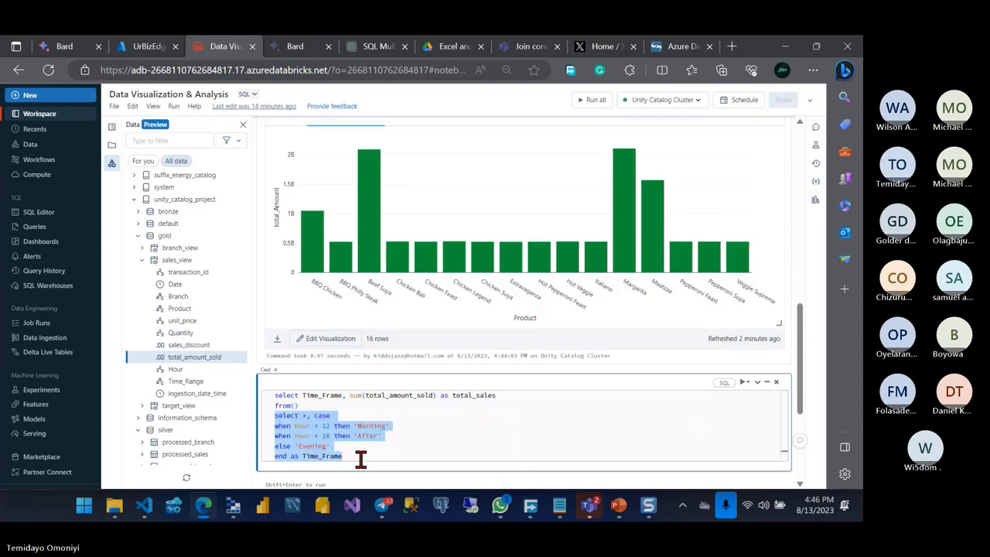
key("ctrl+x")
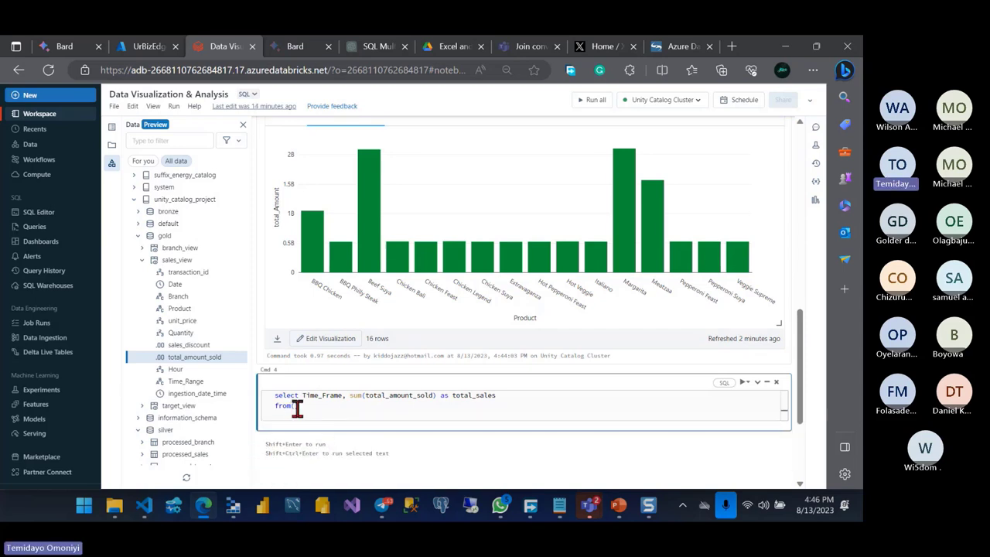
key("ctrl+v")
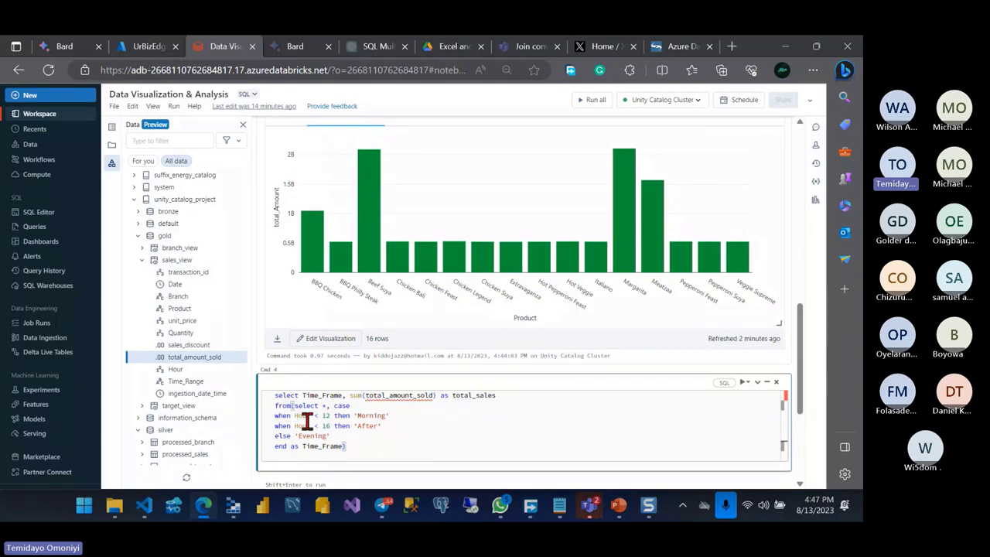
Step: Add a cell below Cmd 4 with the pasted Time_Frame case expression and 'from sales_view'
left_click_drag(295, 416, 294, 409)
key("ctrl+c")
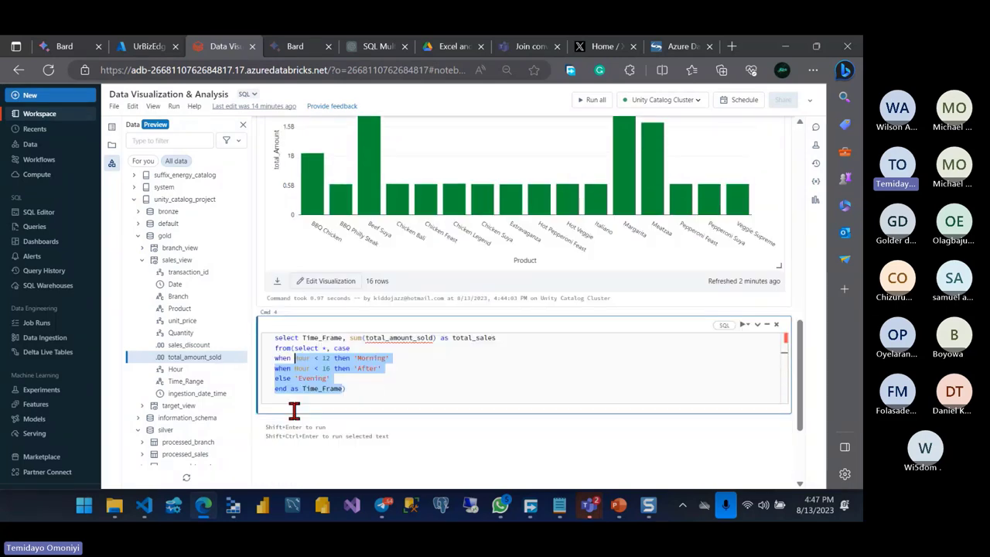
left_click(530, 418)
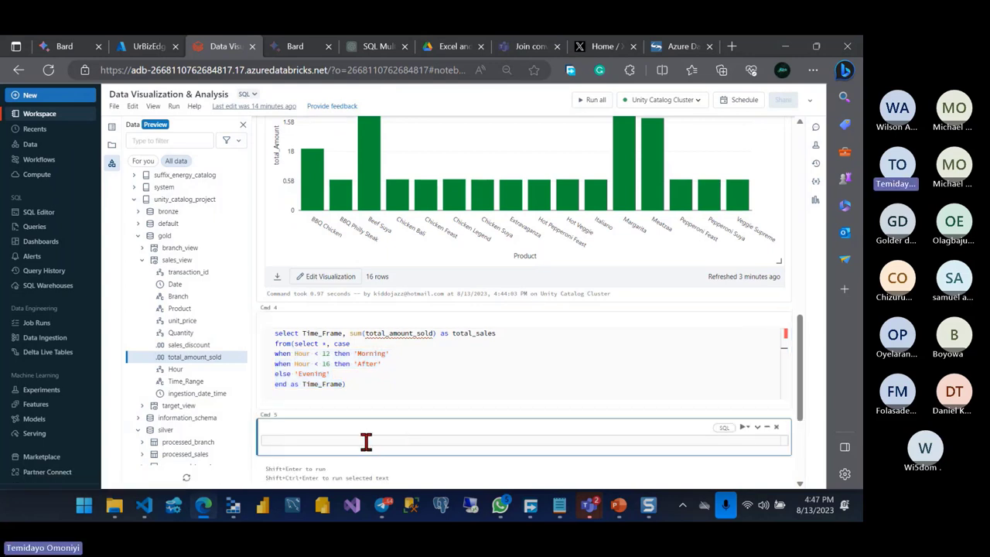
key("ctrl+v")
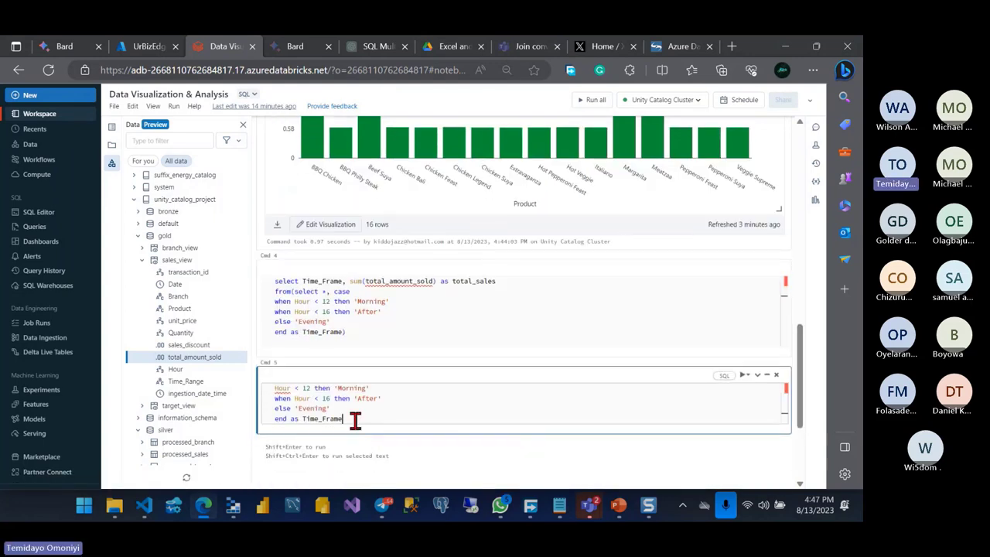
key("Return")
type("from ")
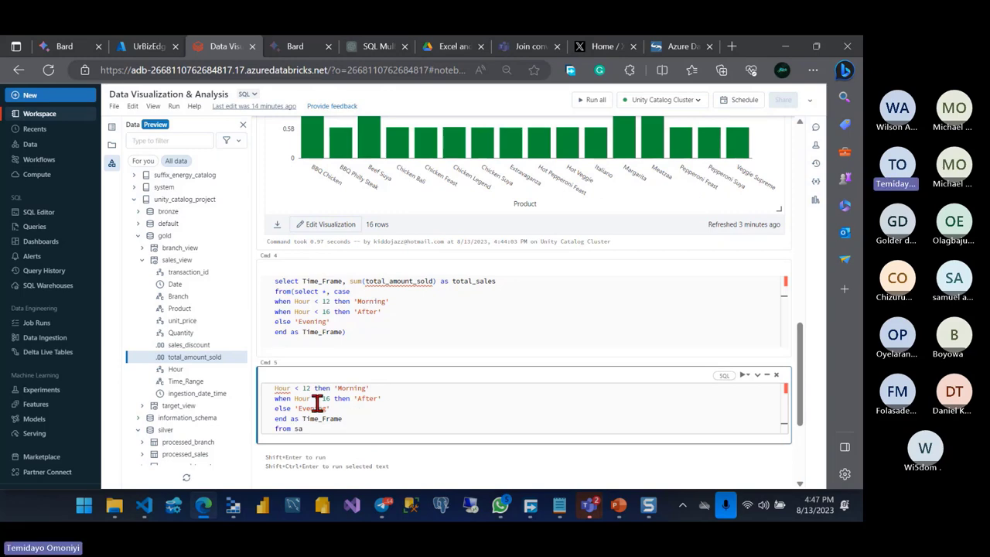
type("sa")
double_click(175, 260)
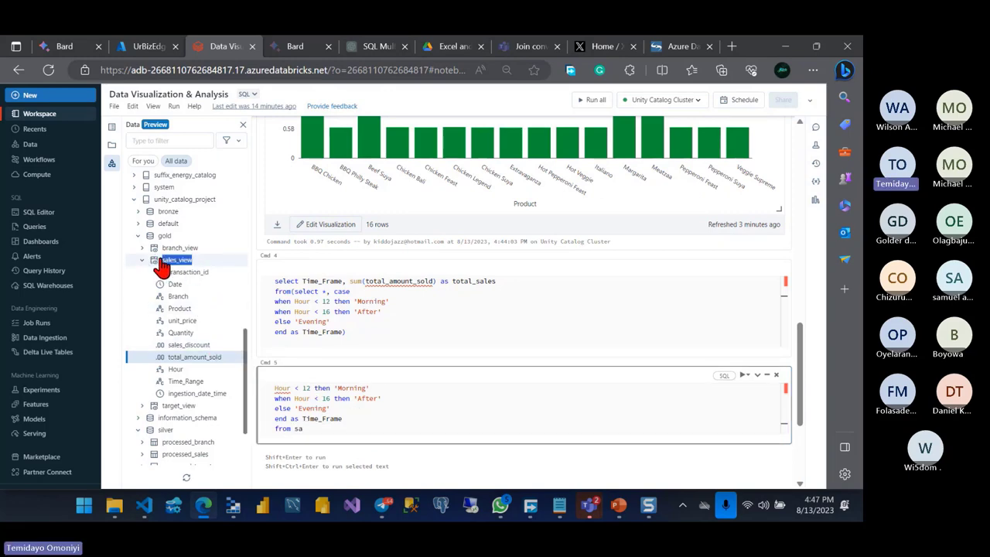
left_click(303, 427)
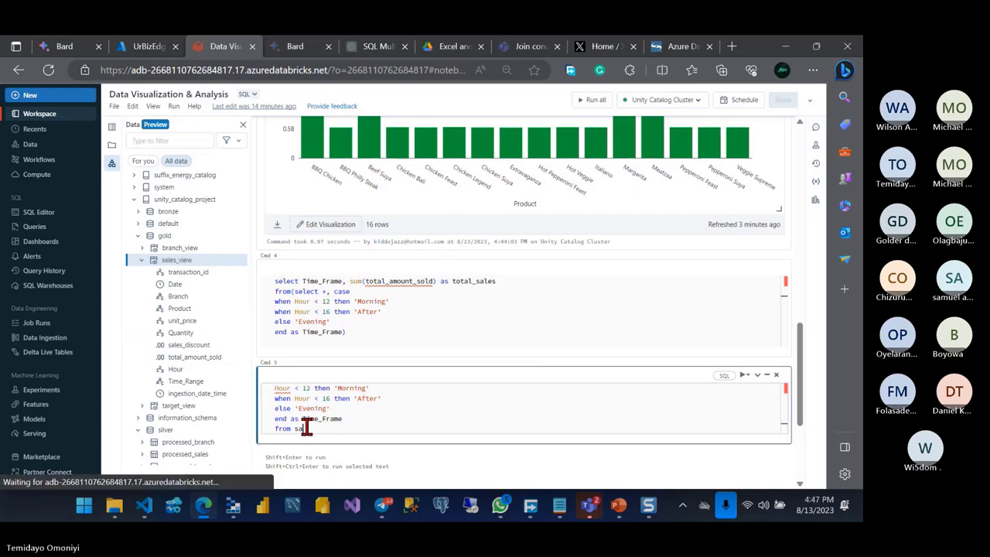
type("les_view")
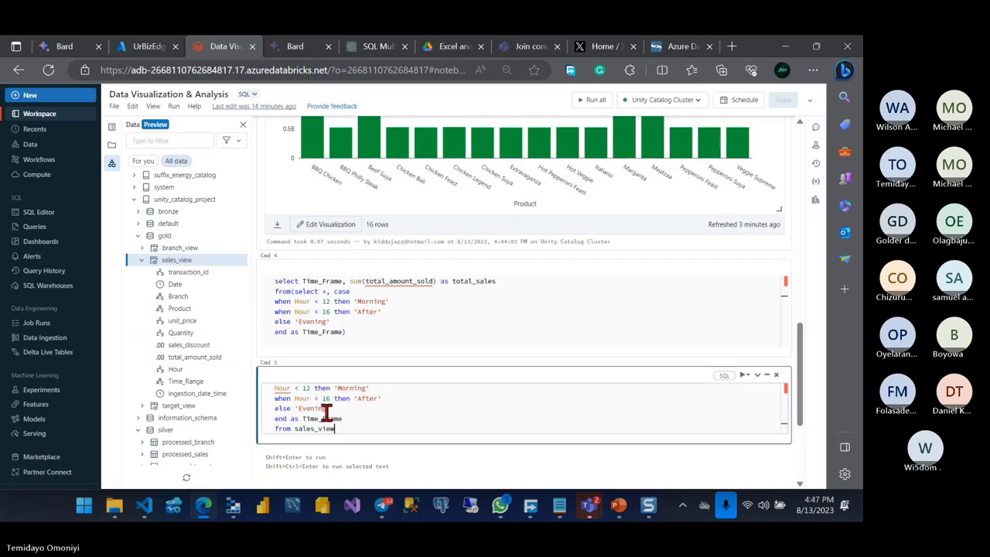
Step: Replace the partial code with the full 'select *, case' block and run it, returning 10,000 rows
left_click_drag(293, 291, 341, 332)
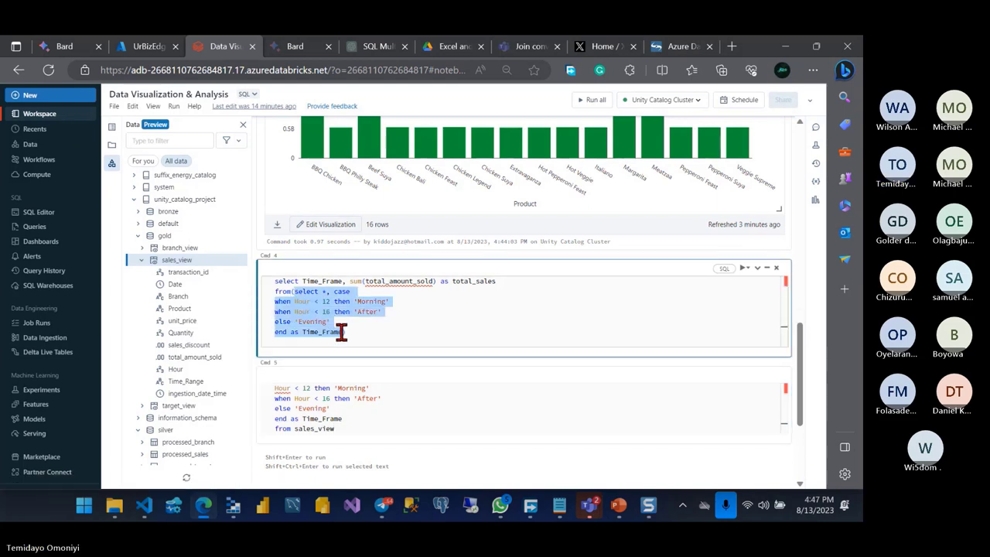
mouse_move(525, 408)
left_click_drag(342, 418, 274, 388)
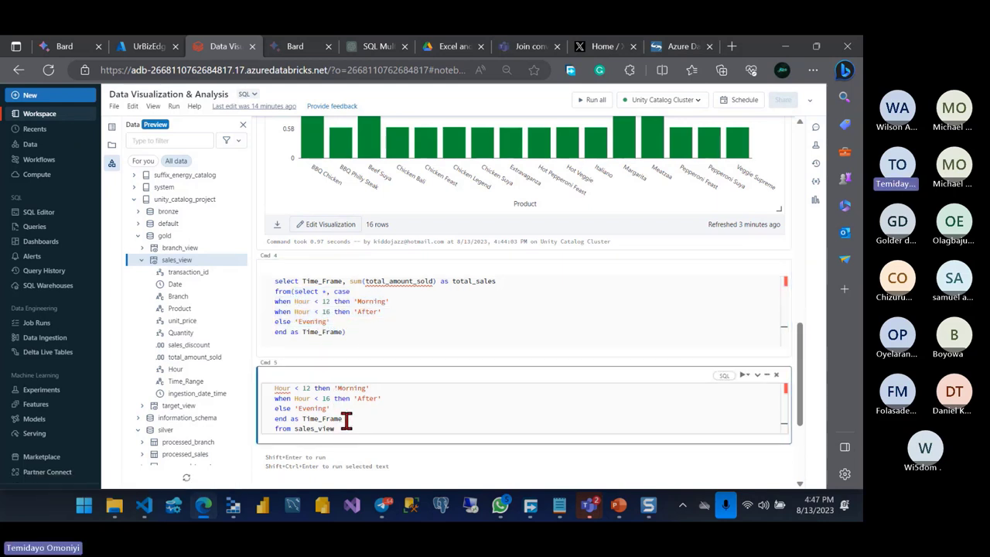
type("select *, case when Hour < 12 then 'Morning' when Hour < 16 then 'After' else 'Evening' end as Time_Frame")
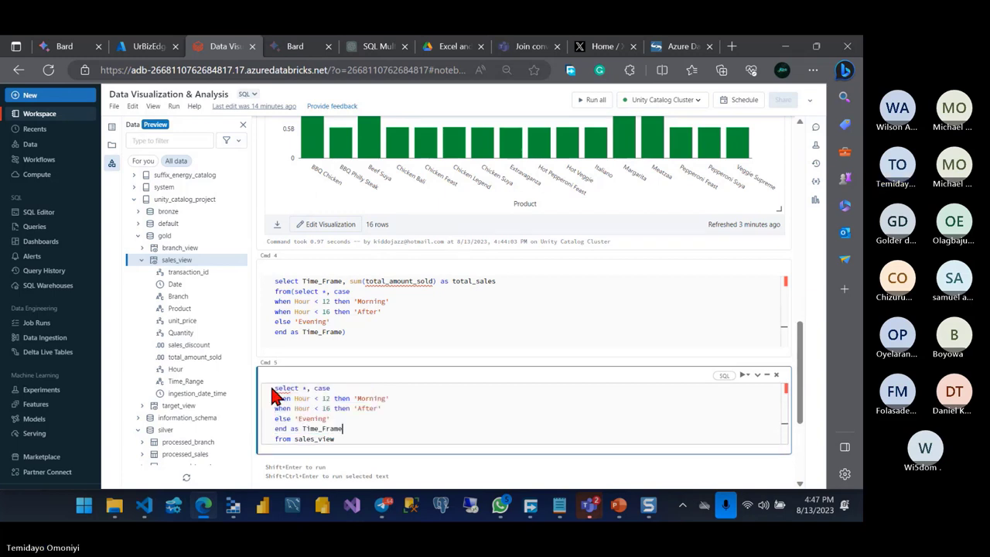
key("Down")
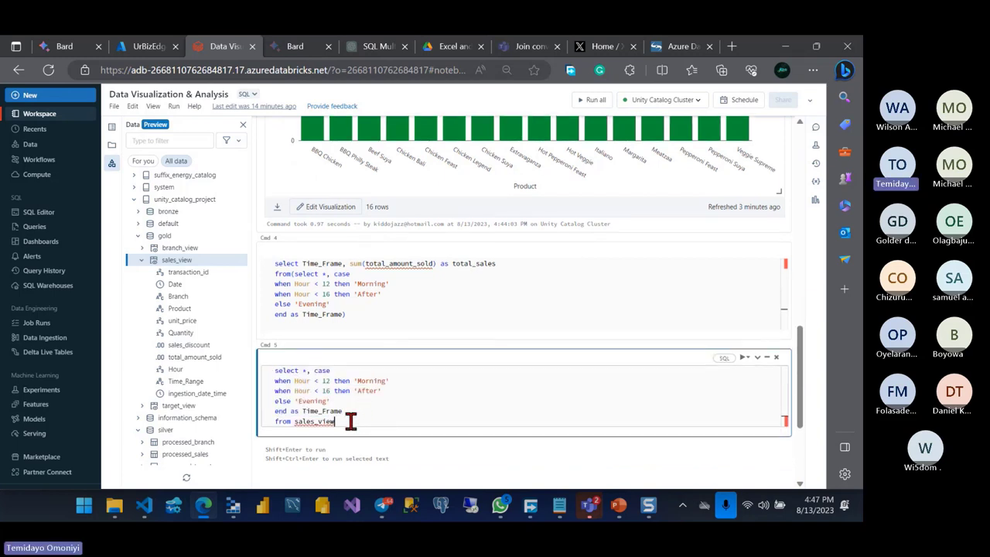
key("shift+Return")
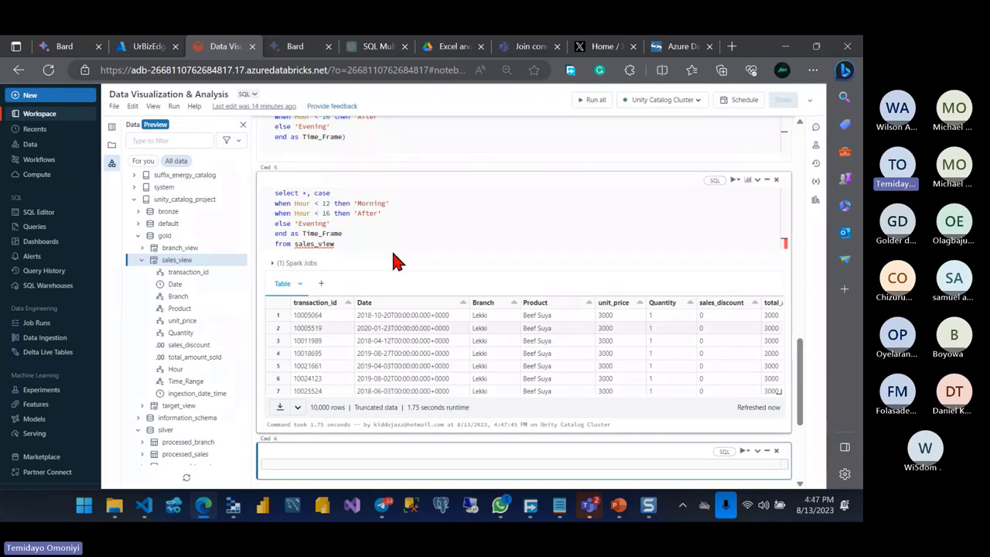
Step: Replace Cmd 4's subquery with the working case code from the scratch cell
scroll(392, 255, "up", 2)
left_click_drag(386, 340, 265, 284)
key("ctrl+c")
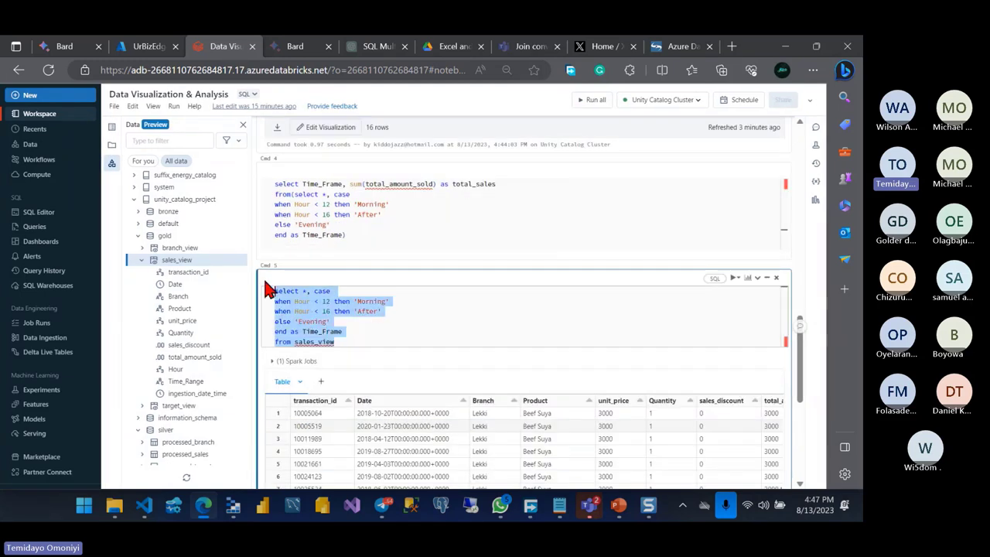
mouse_move(341, 236)
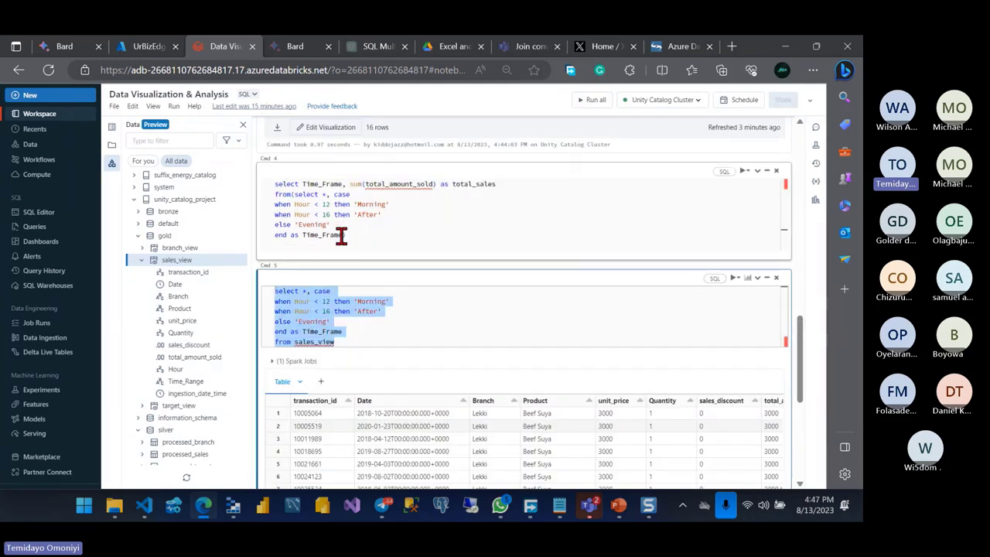
left_click_drag(341, 236, 294, 198)
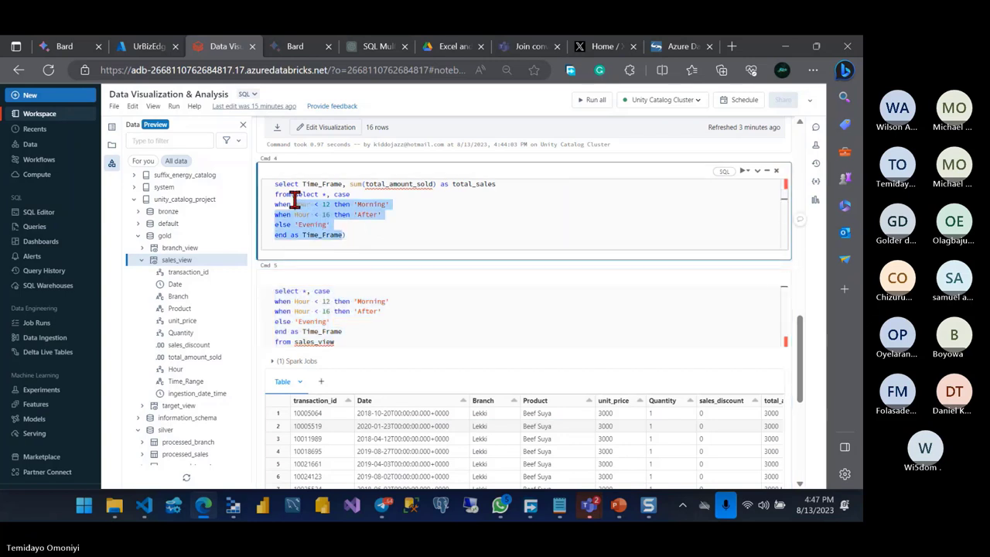
key("ctrl+v")
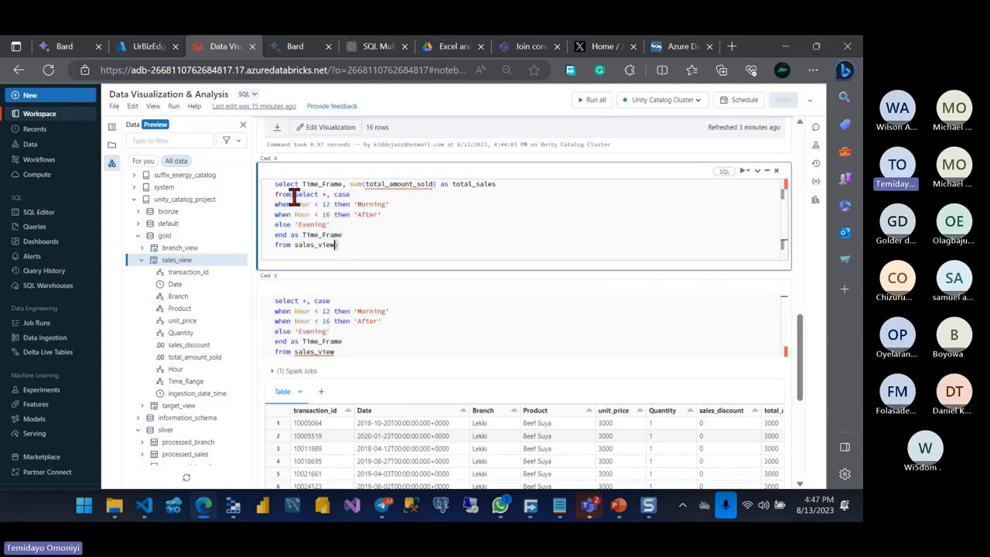
key("Return")
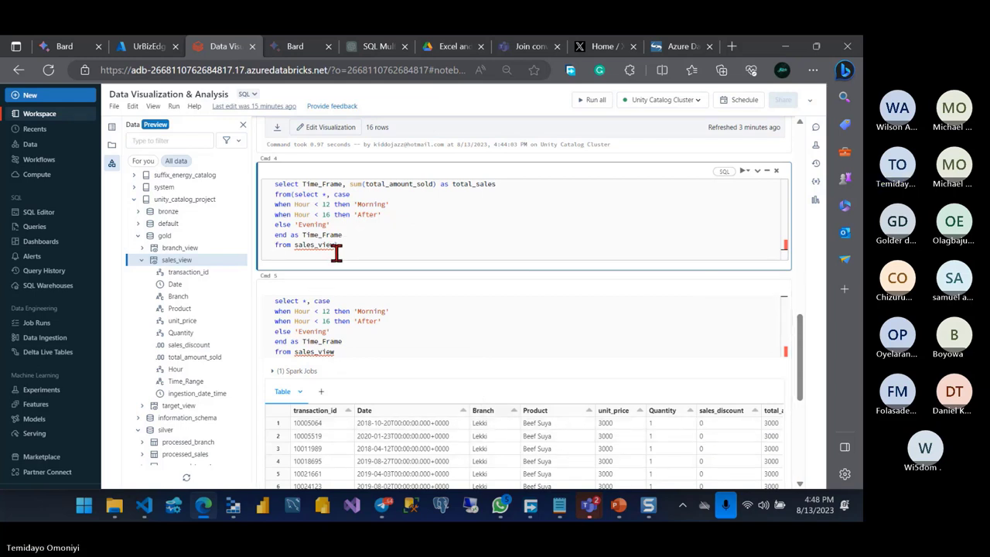
Step: Close the subquery as Timeframe_Table, add group by, and run it to total Evening, Morning and After sales
type(") as")
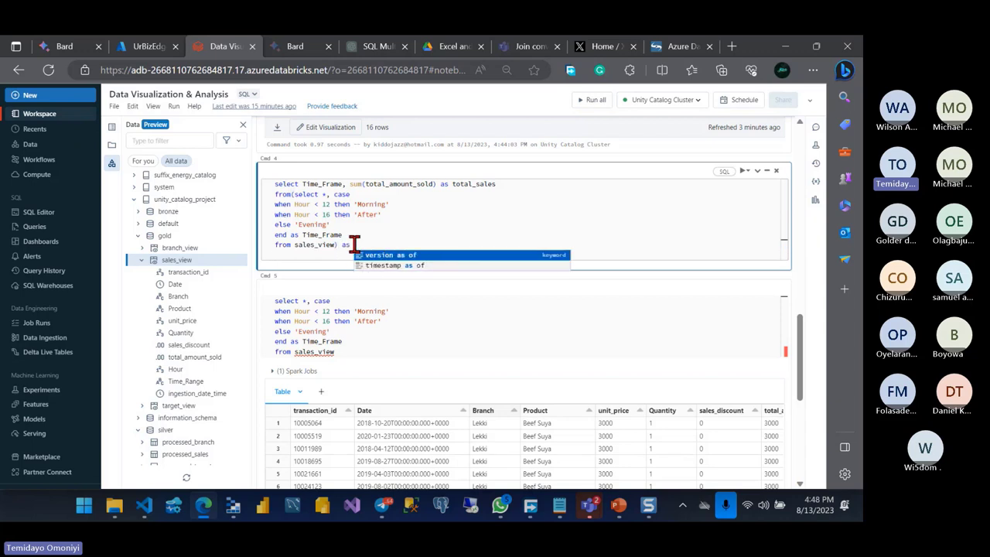
type(" Time")
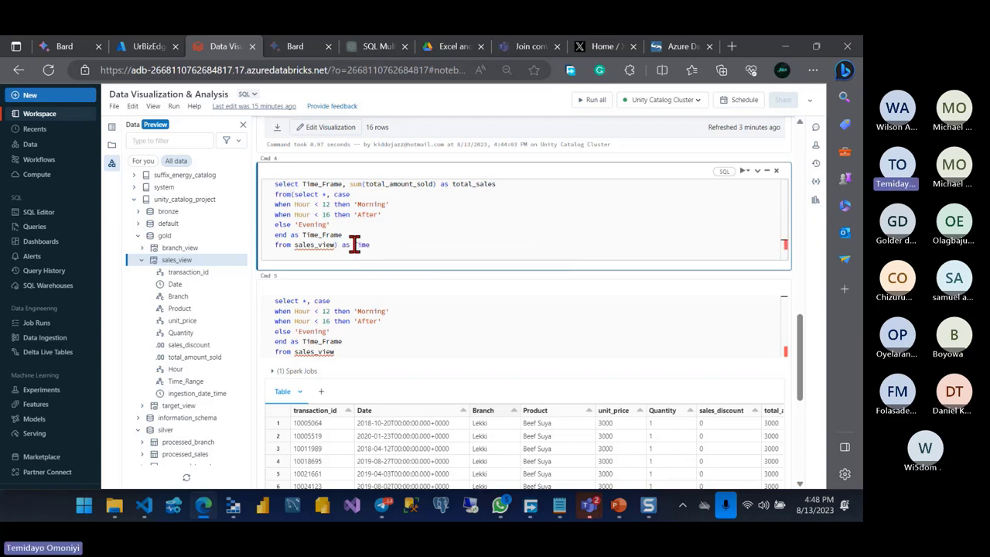
type("frame_Tab")
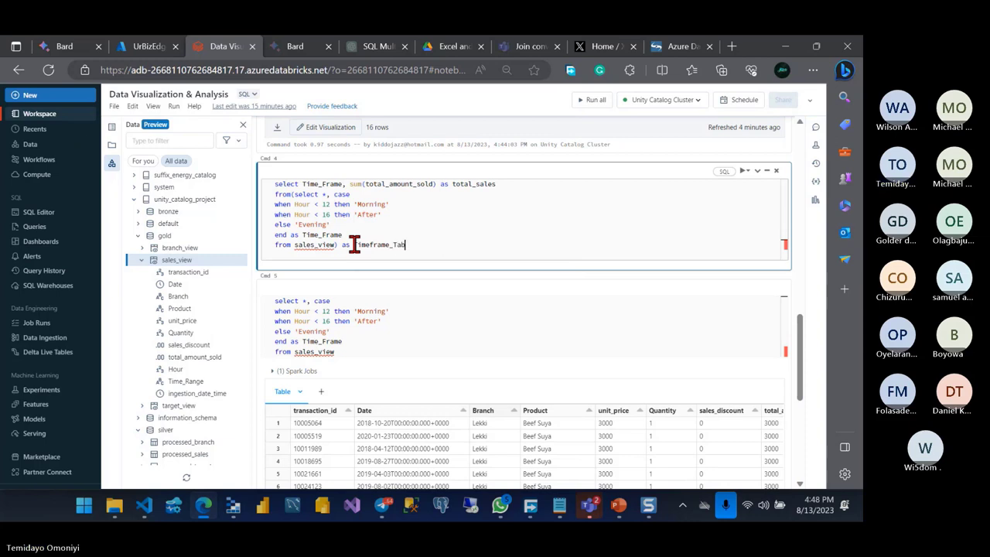
type("le")
key("Return")
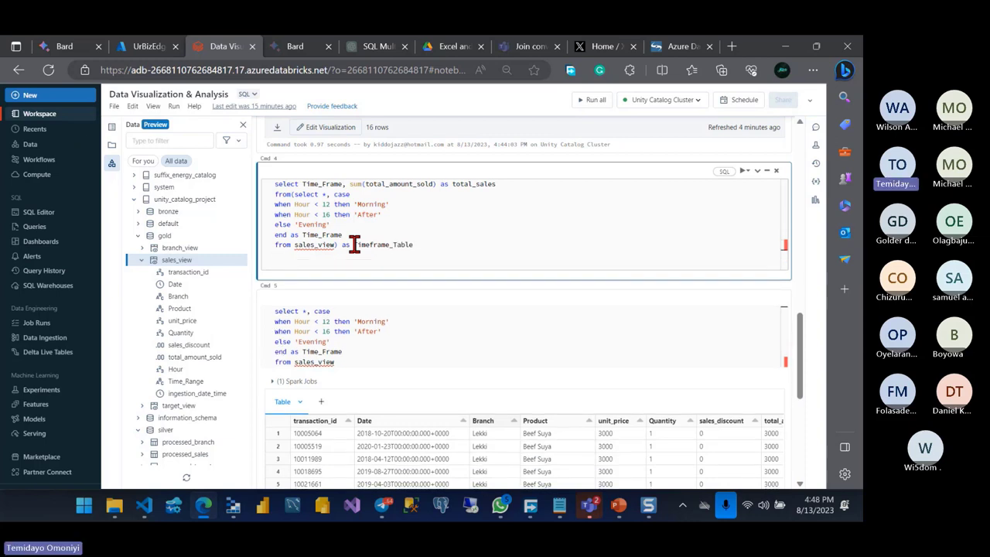
type("gr")
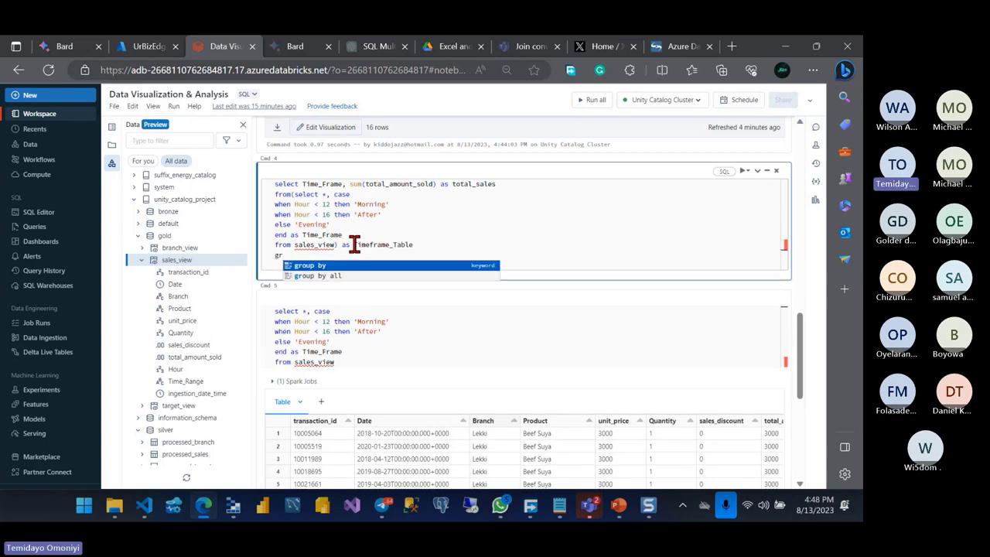
key("Tab")
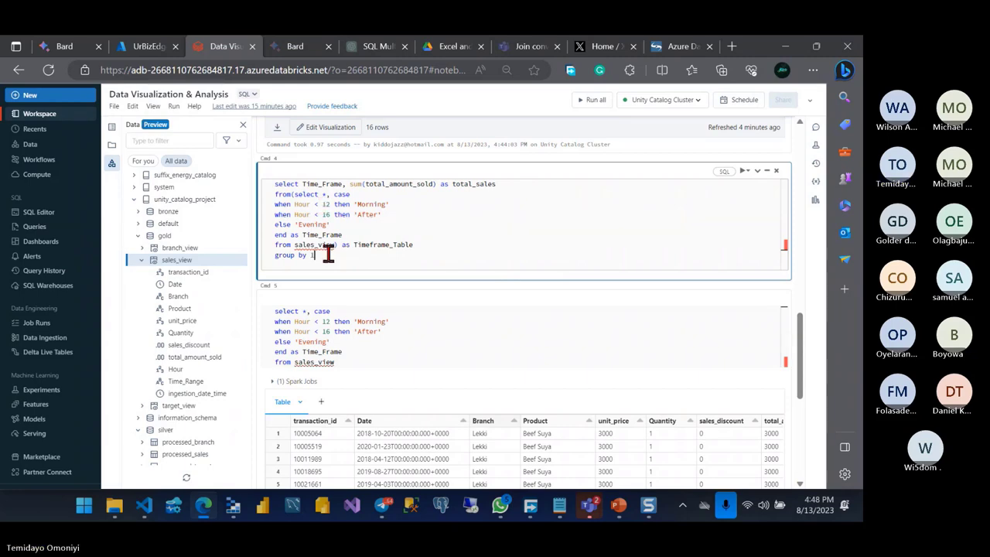
type(";")
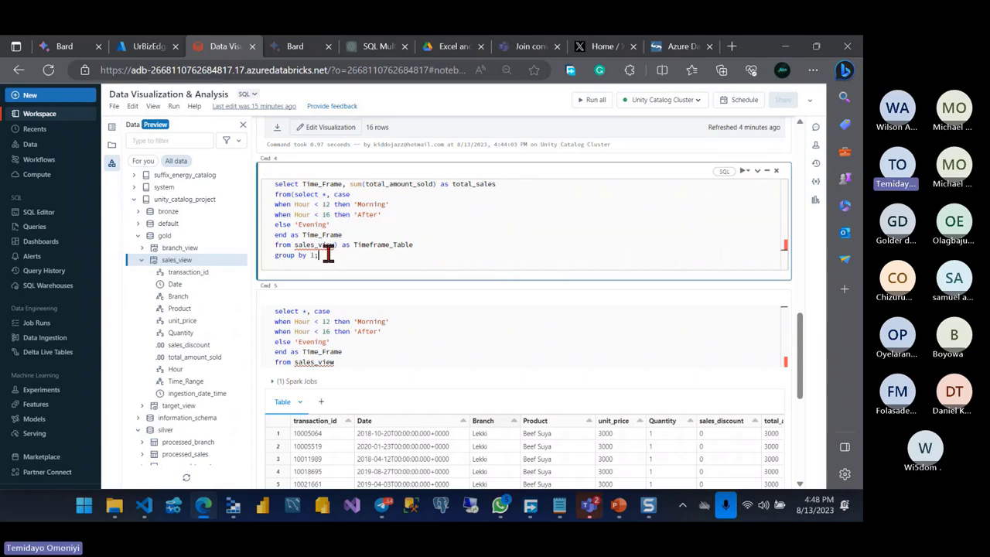
key("shift+Return")
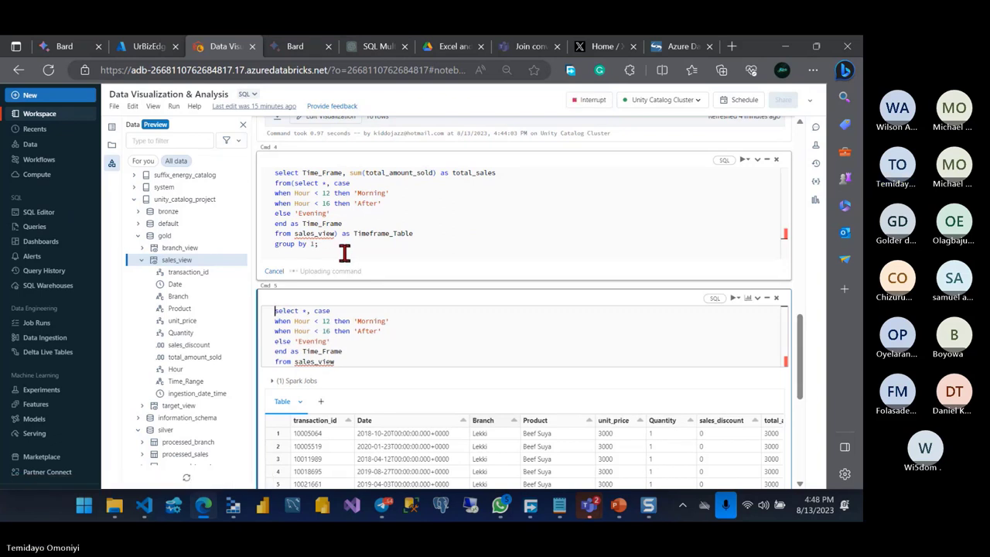
left_click(641, 350)
Step: Delete the scratch cell and add a new chart visualization to the Time_Frame totals
left_click(775, 299)
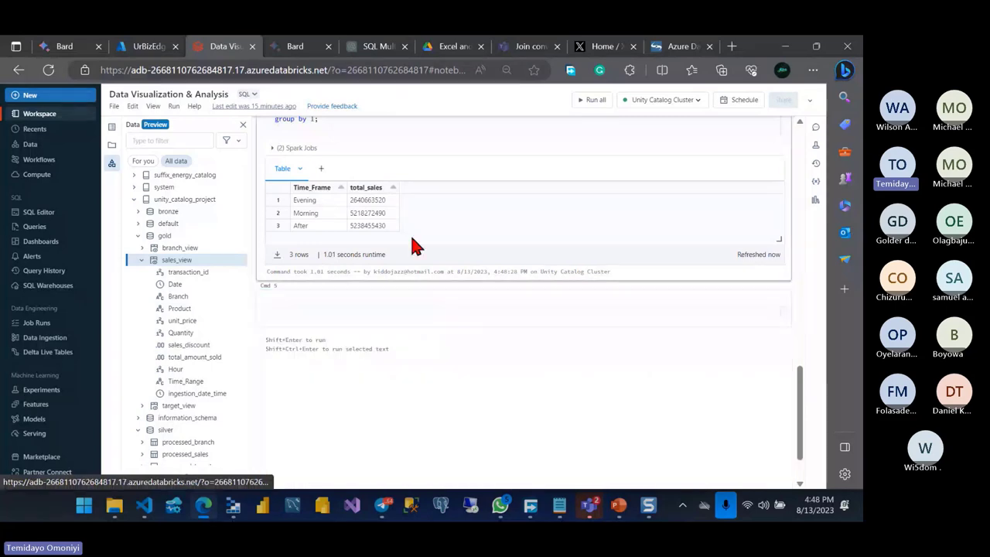
scroll(409, 263, "up", 3)
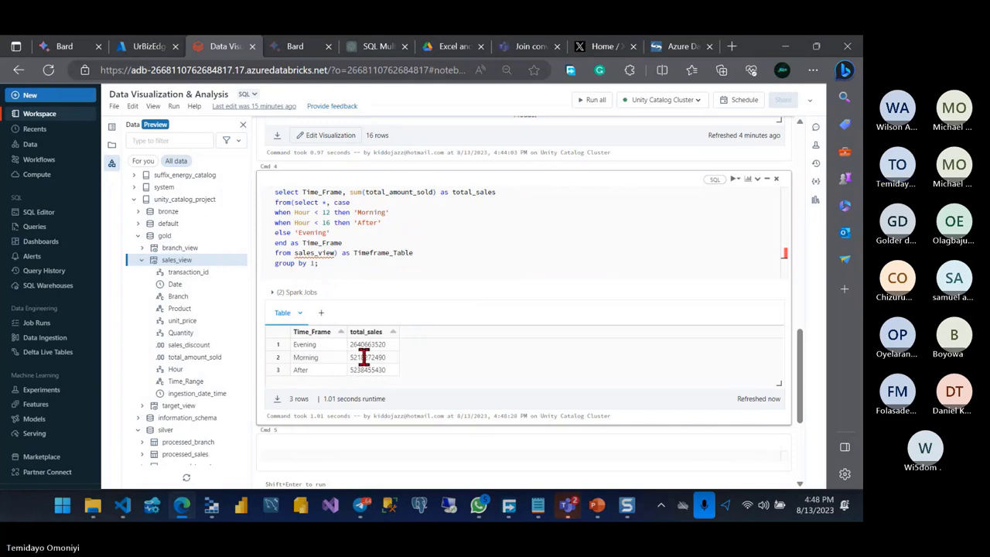
left_click(321, 314)
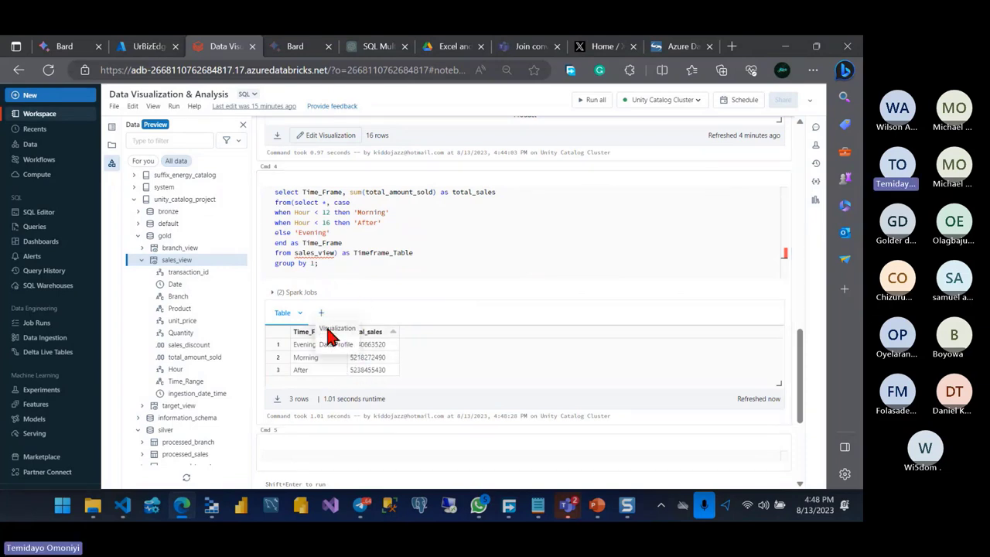
left_click(329, 330)
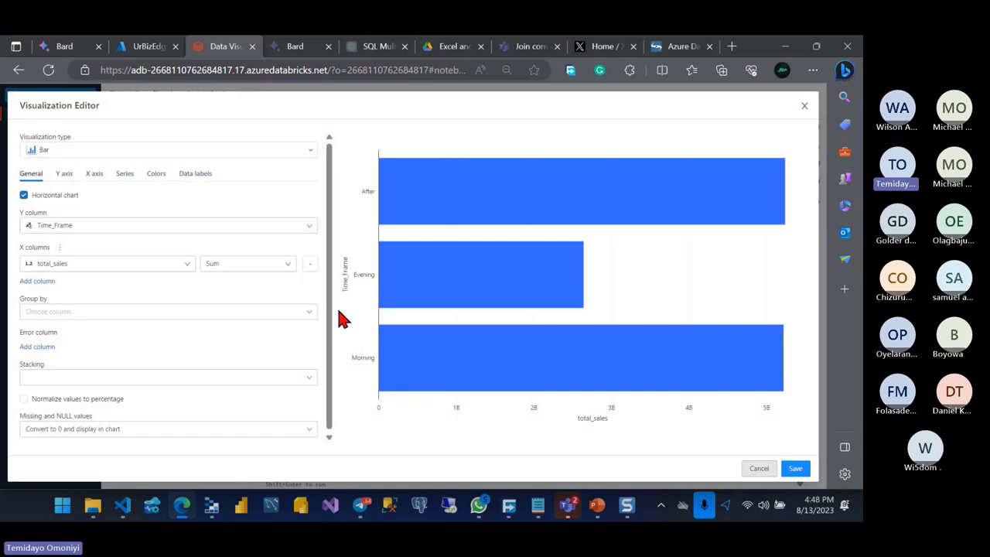
Step: Make the bar chart vertical with dark green total_sales bars and save it
left_click(24, 196)
left_click(197, 176)
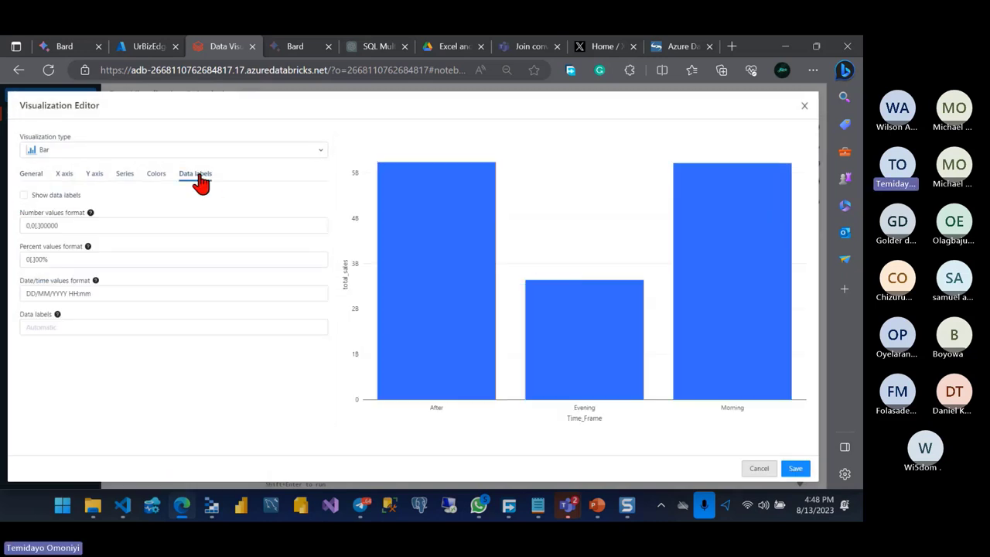
left_click(155, 175)
left_click(278, 207)
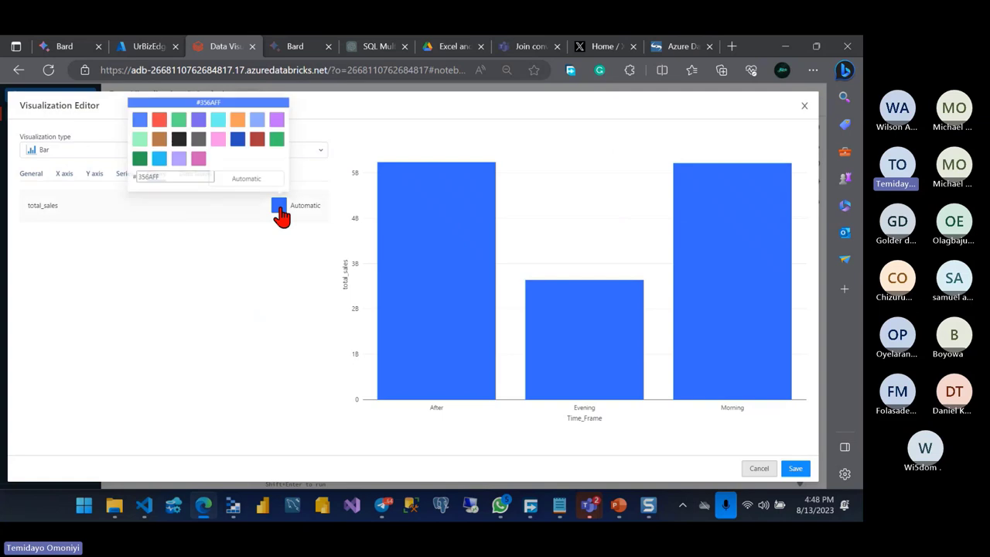
left_click(139, 158)
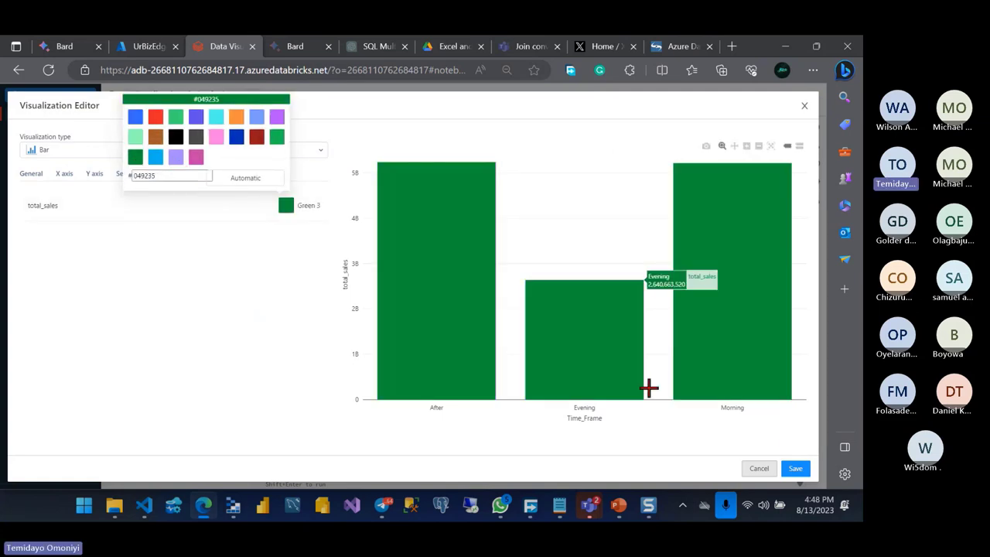
left_click(795, 472)
scroll(483, 370, "down", 5)
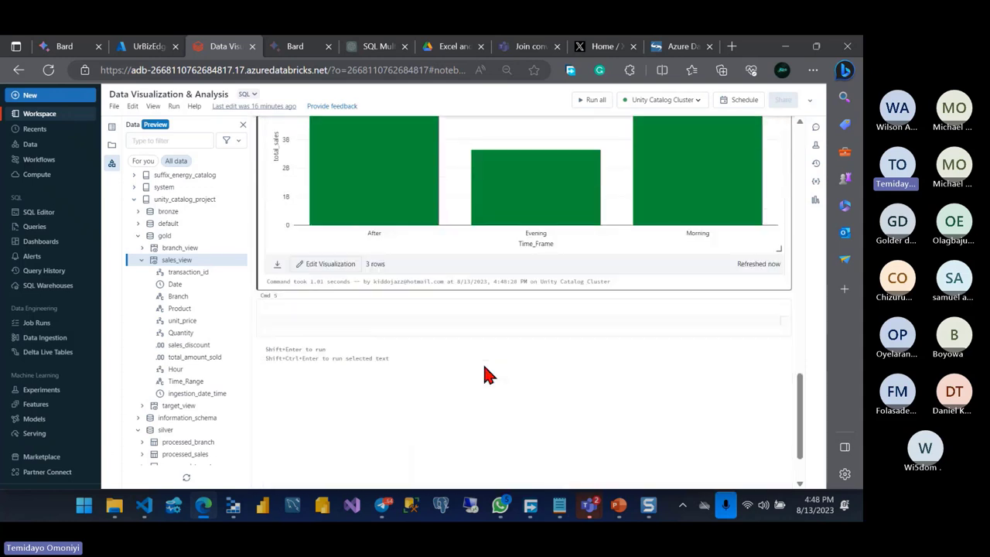
Step: Add a 'Create Card Visuals' comment and start the query 'select sum(total_amount_sold) from'
left_click(348, 317)
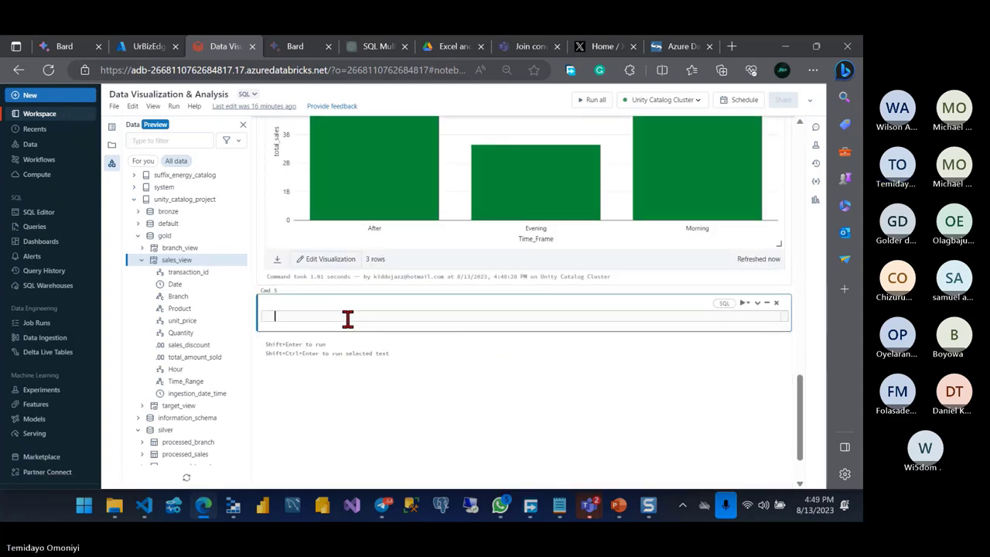
type("-- Create")
type(" Car")
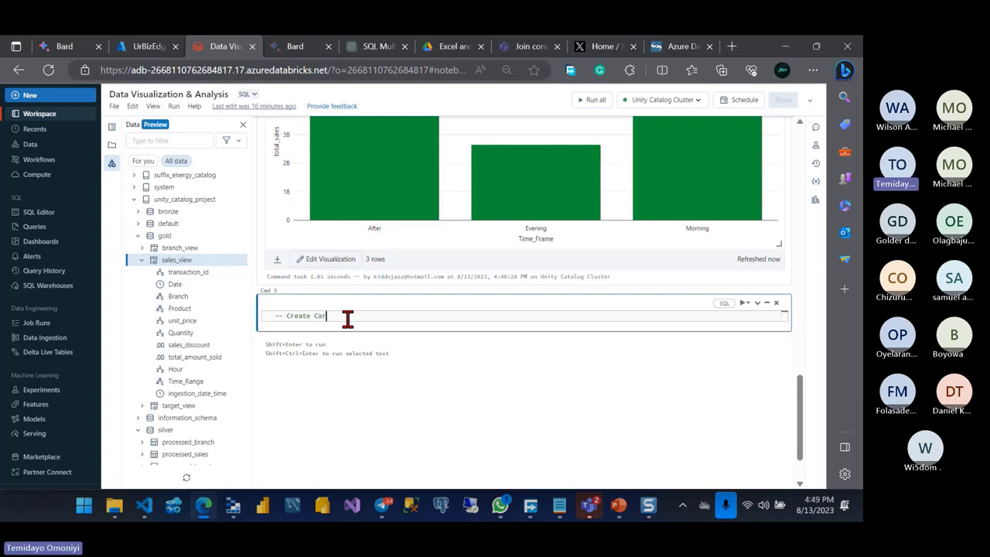
type("d Visual")
type("s")
key("Return")
type("select ")
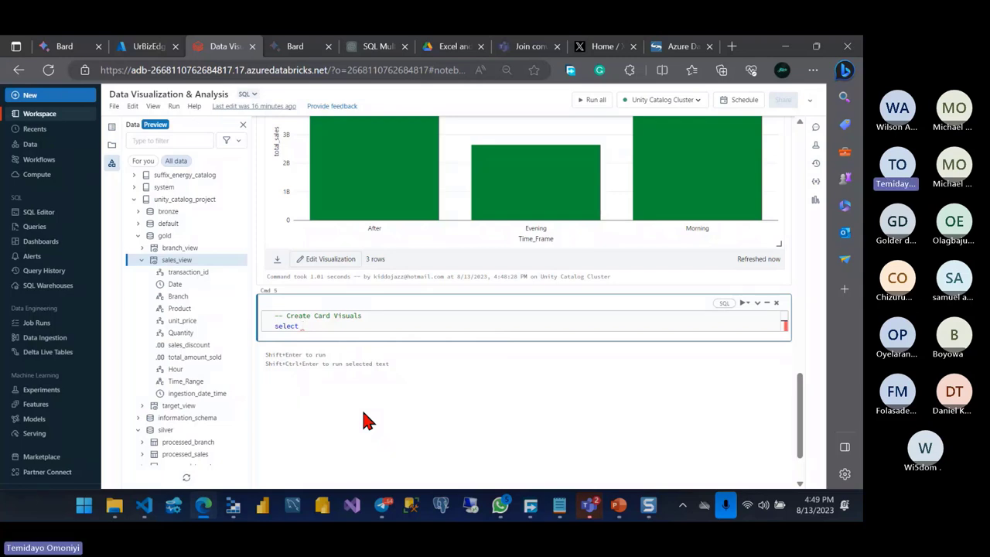
type("sum")
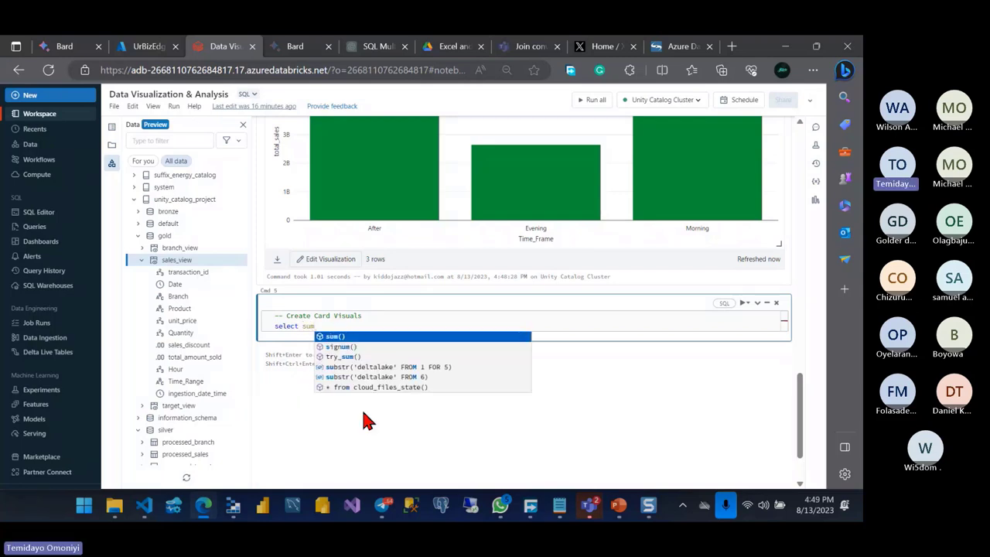
type("(")
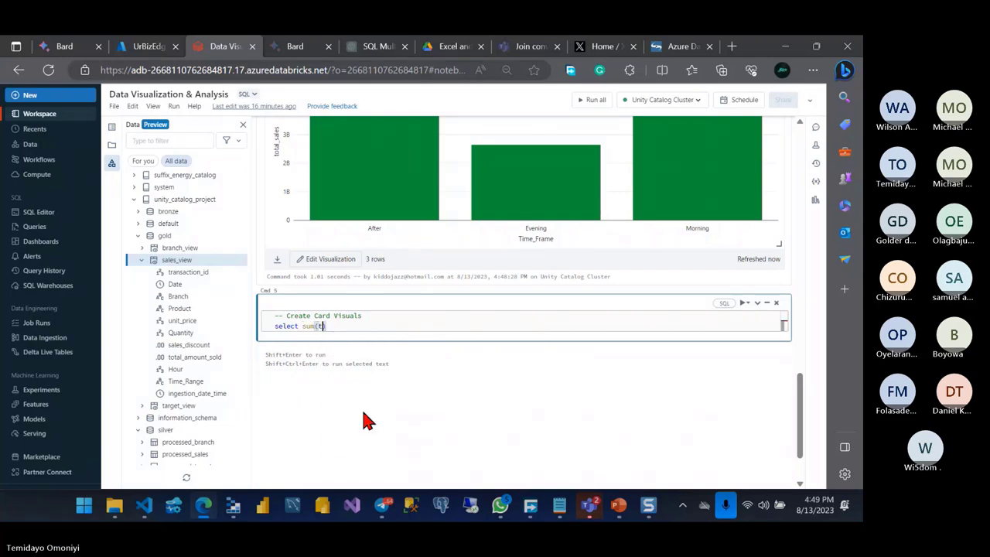
type("tot")
key("BackSpace")
key("BackSpace")
key("BackSpace")
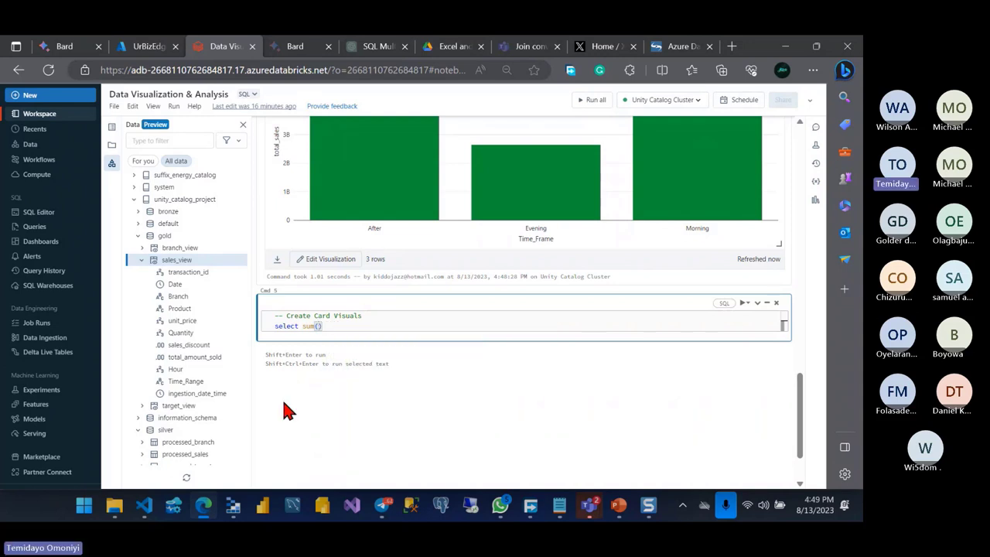
double_click(216, 359)
key("ctrl+c")
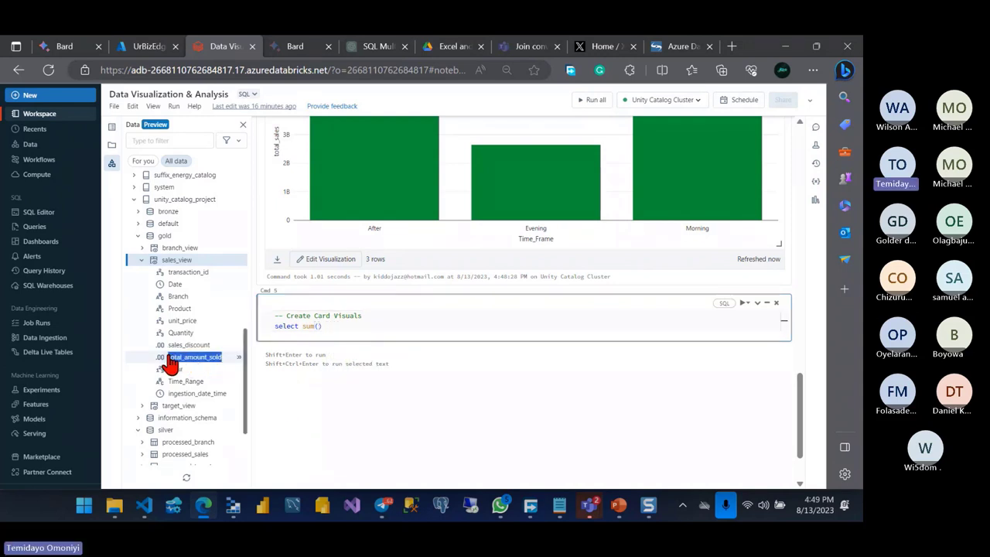
left_click(316, 325)
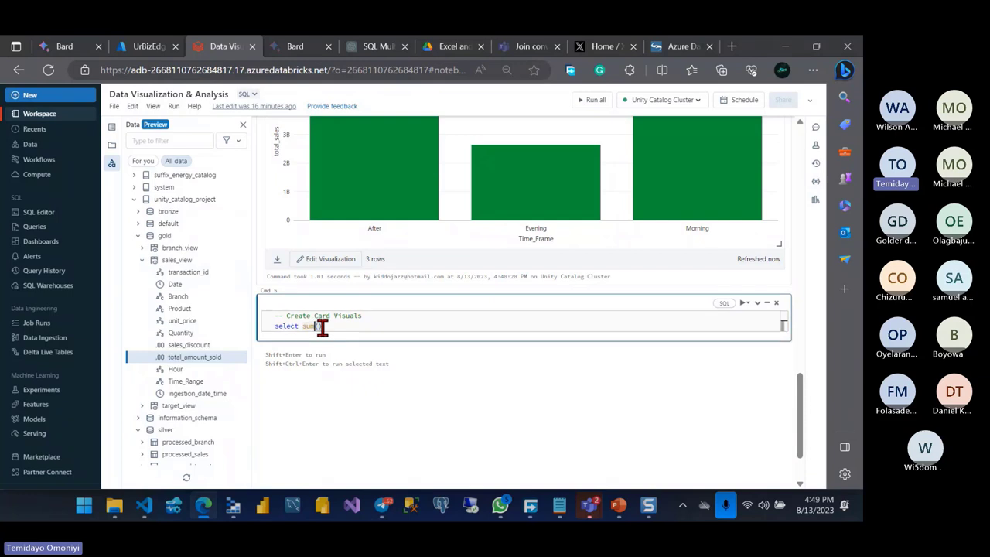
key("ctrl+v")
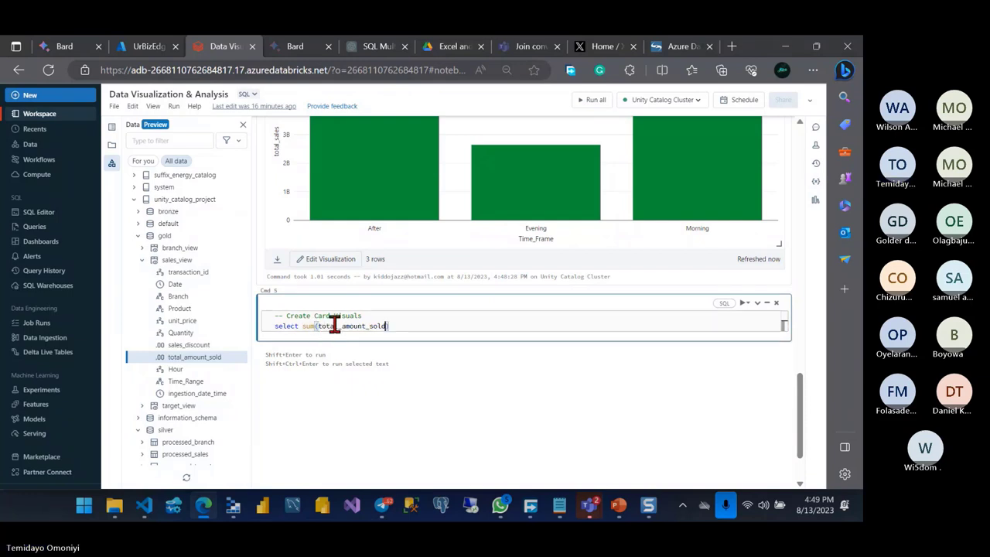
type(") from")
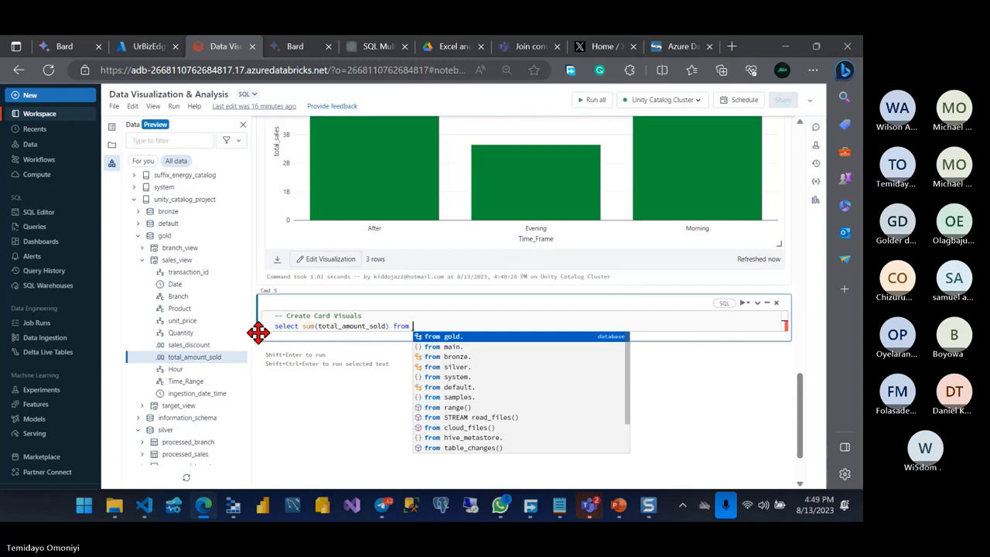
mouse_move(185, 260)
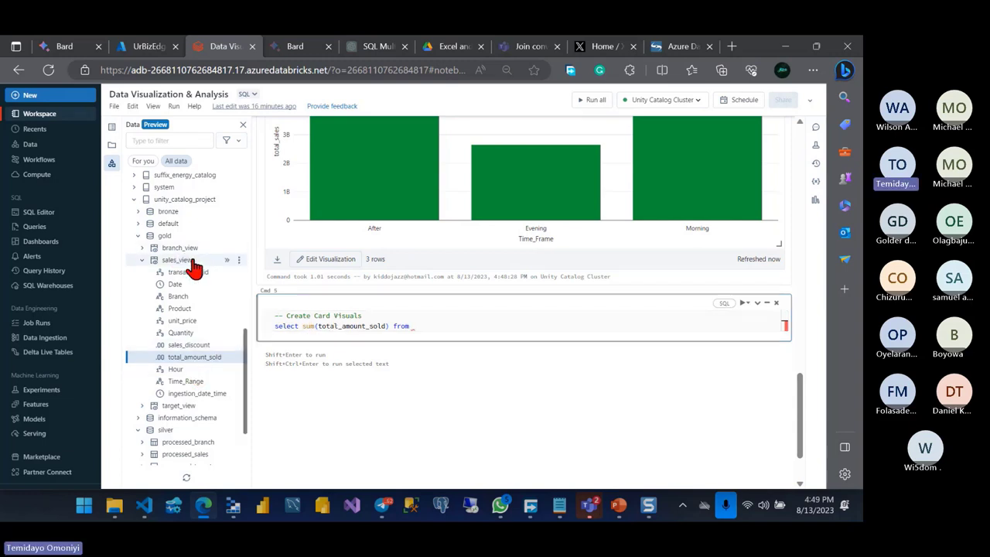
Step: Complete the query with sales_view as source and alias Total_Sales, then run it
double_click(176, 261)
left_click_drag(164, 270, 420, 328)
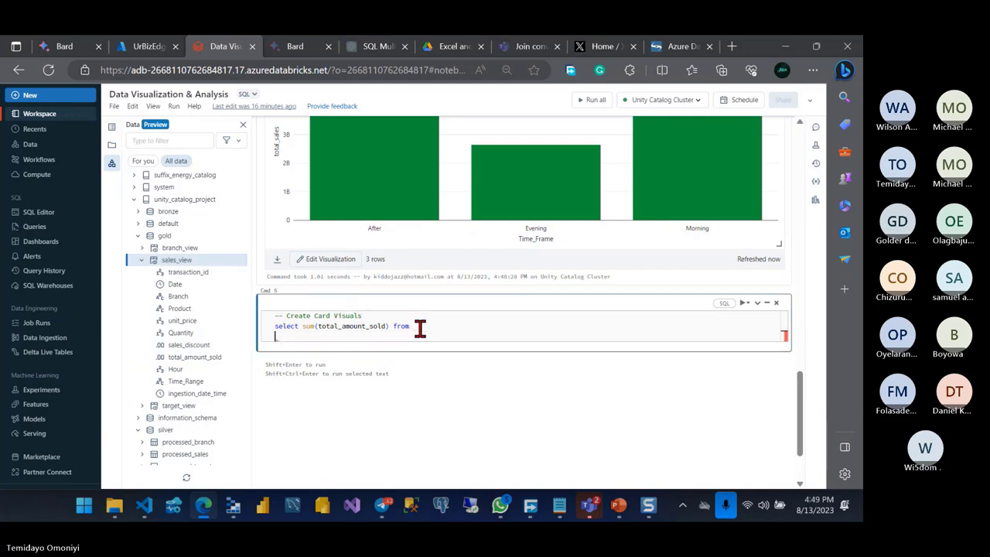
type("sales_view")
left_click(388, 326)
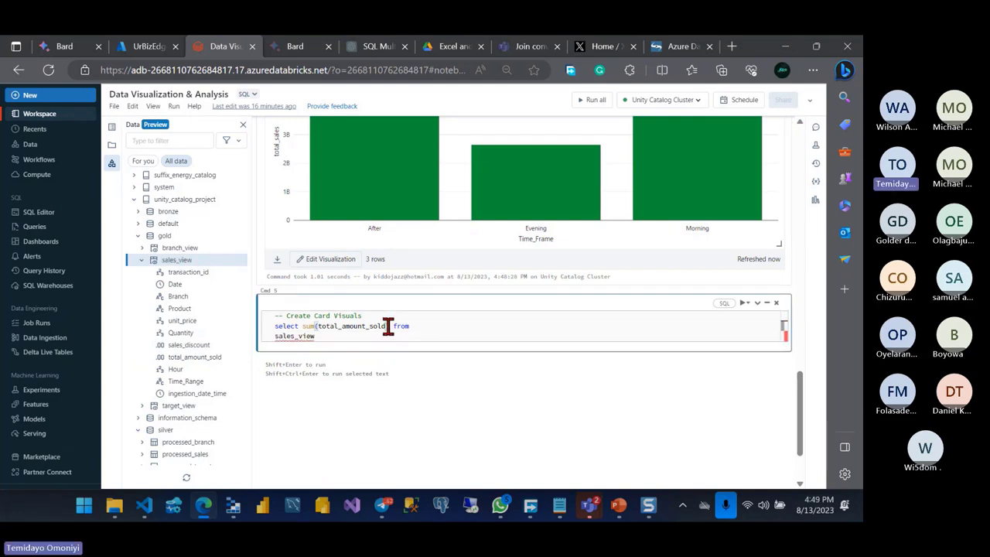
type("as Tota ")
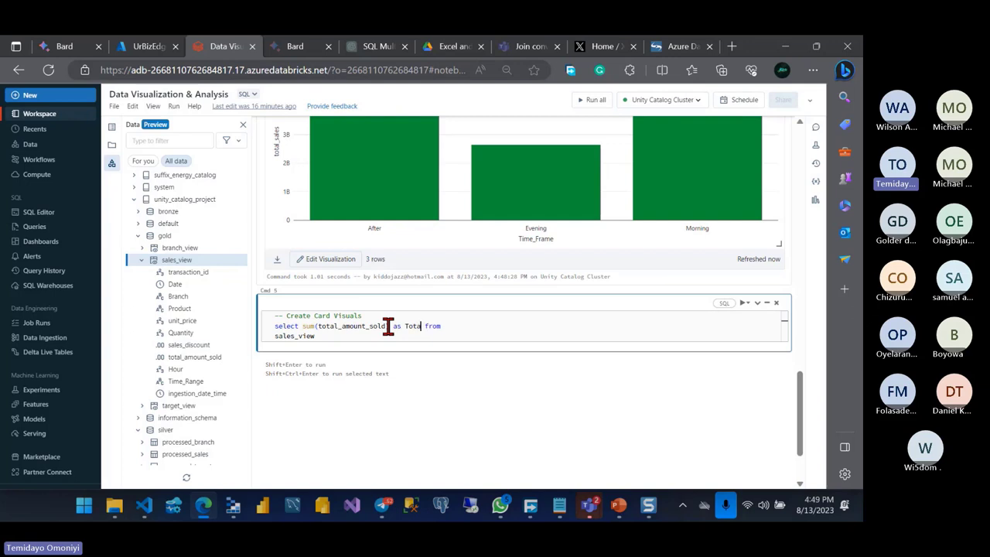
type("l_Sales")
key("shift+Return")
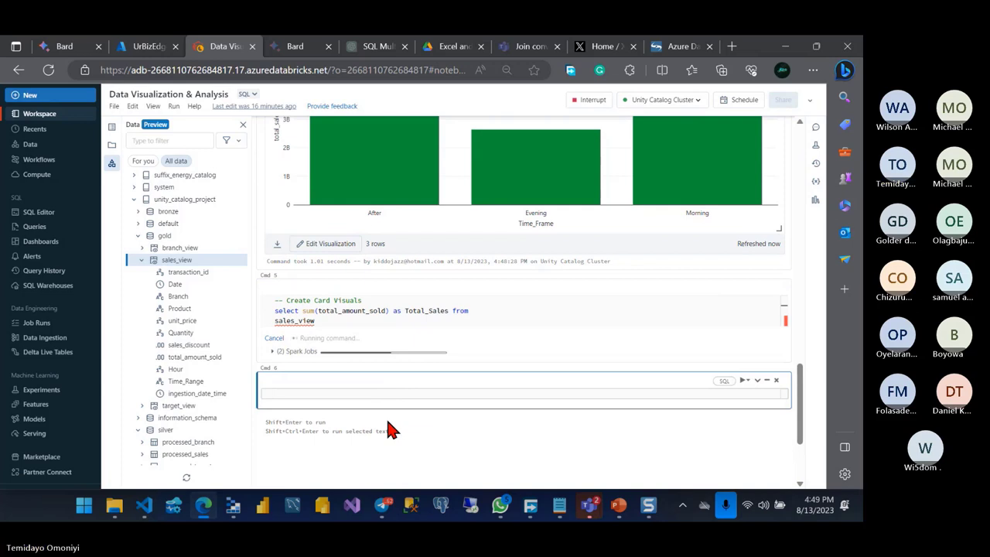
Step: Add a Counter visualization of Total_Sales (13,097,391,440) and save it
left_click(320, 276)
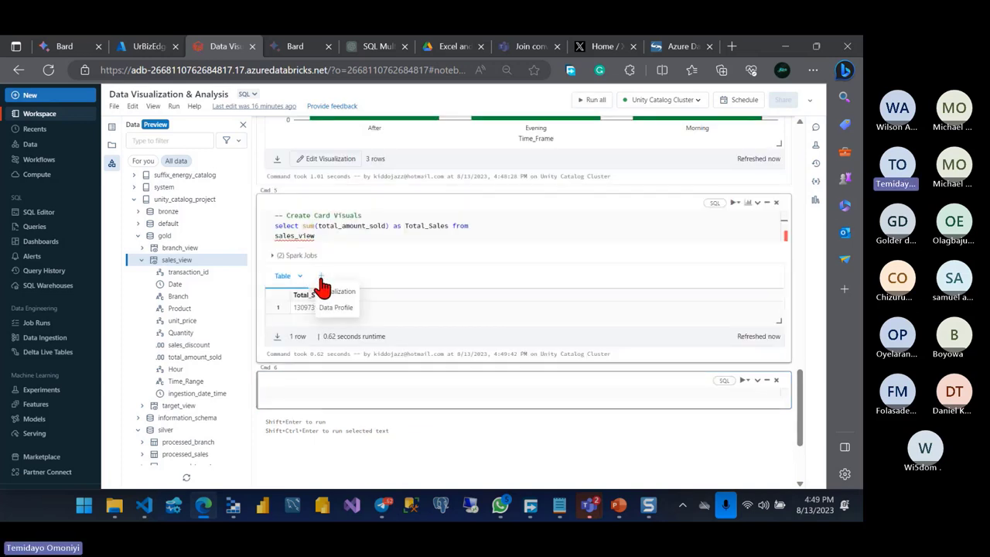
left_click(323, 291)
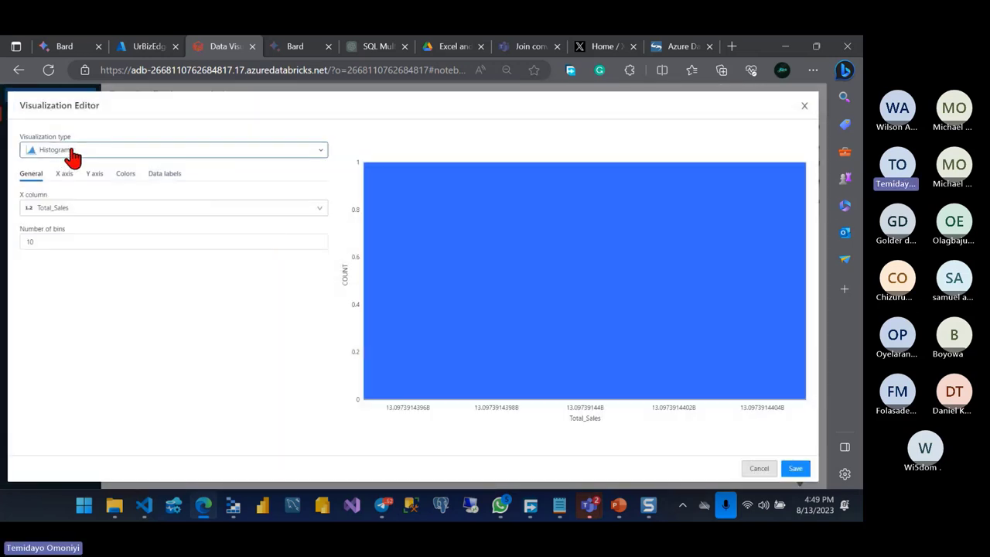
left_click(71, 154)
left_click_drag(324, 204, 321, 247)
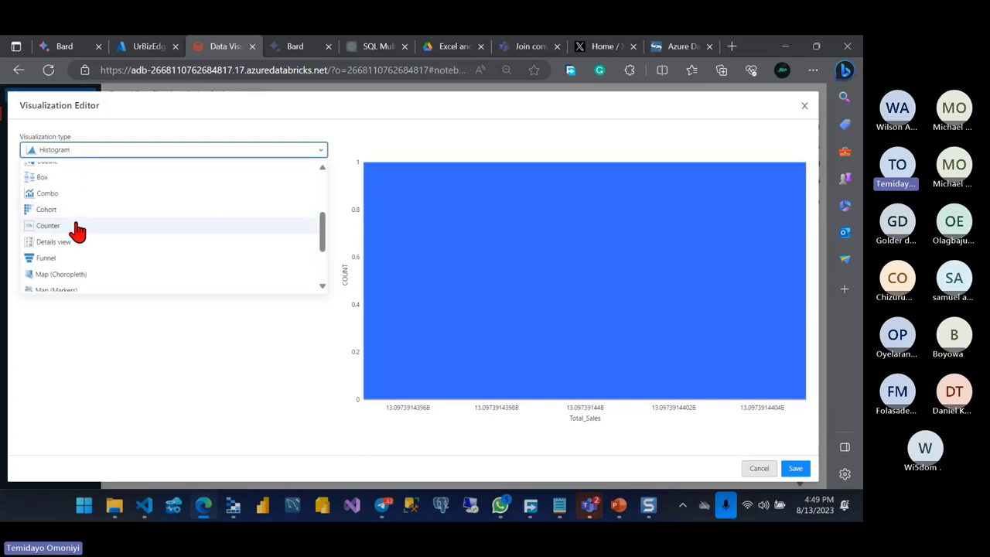
left_click(48, 225)
left_click(797, 469)
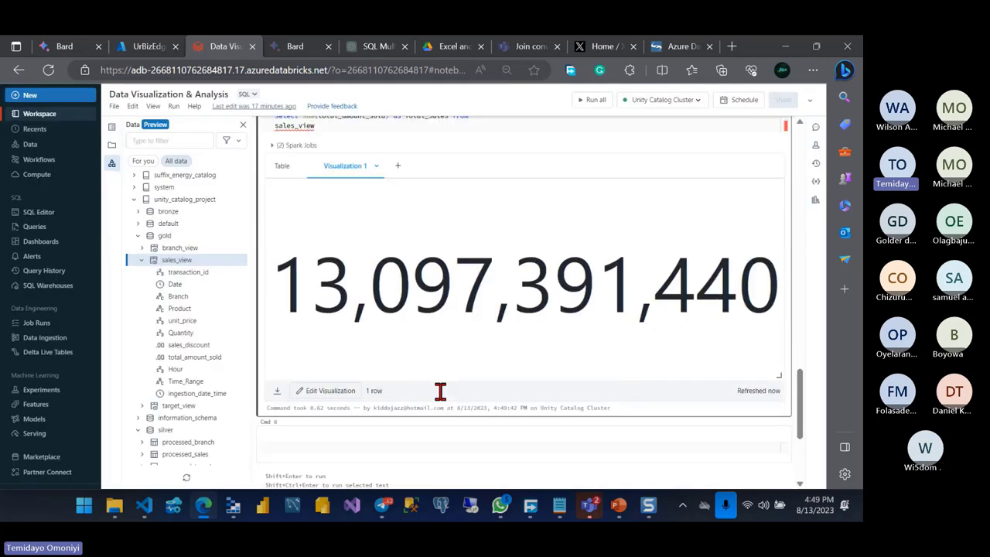
scroll(440, 393, "down", 3)
left_click(361, 367)
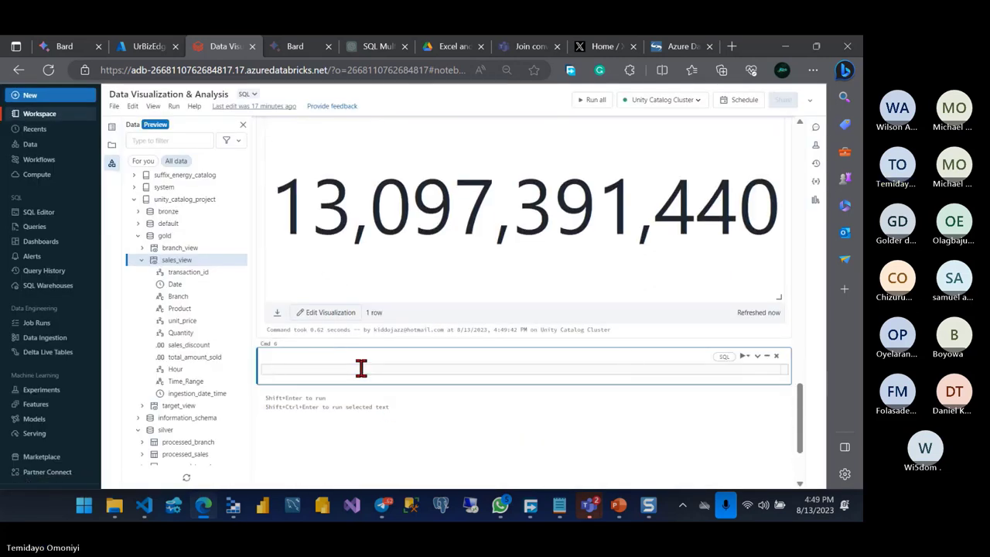
Step: Write and run 'Get Total Target': select sum(Sales) as total_Target from target_view
type("--Get ")
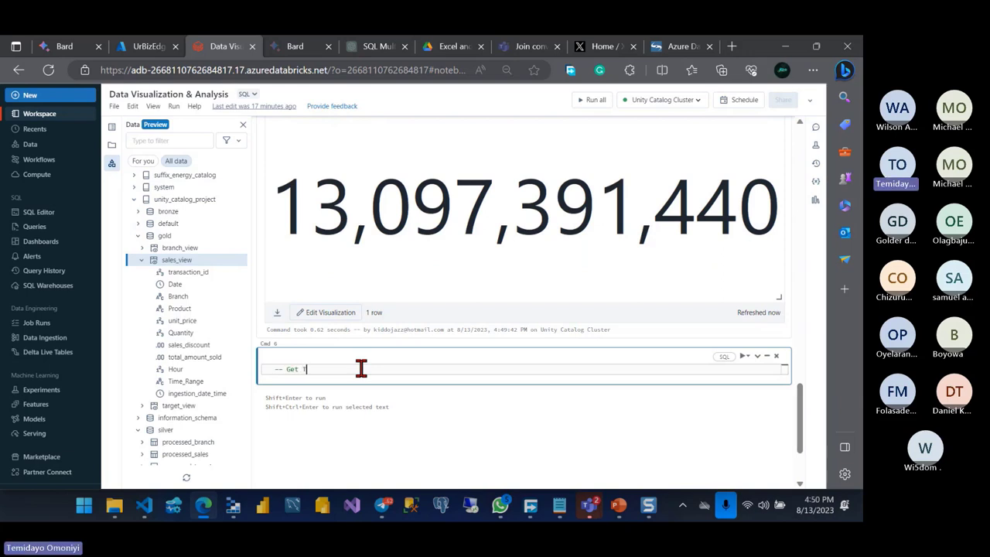
type("Total Ta")
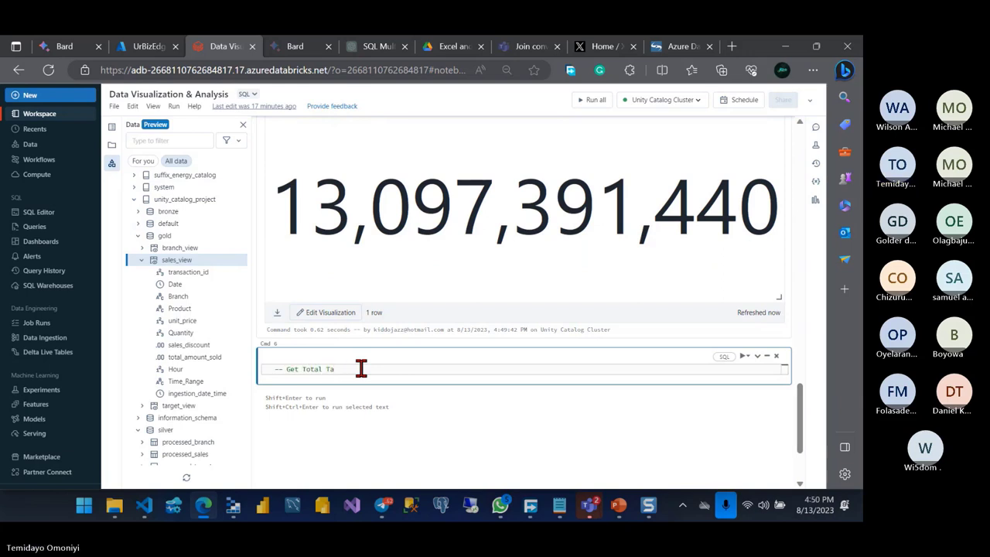
type("rget")
key("Return")
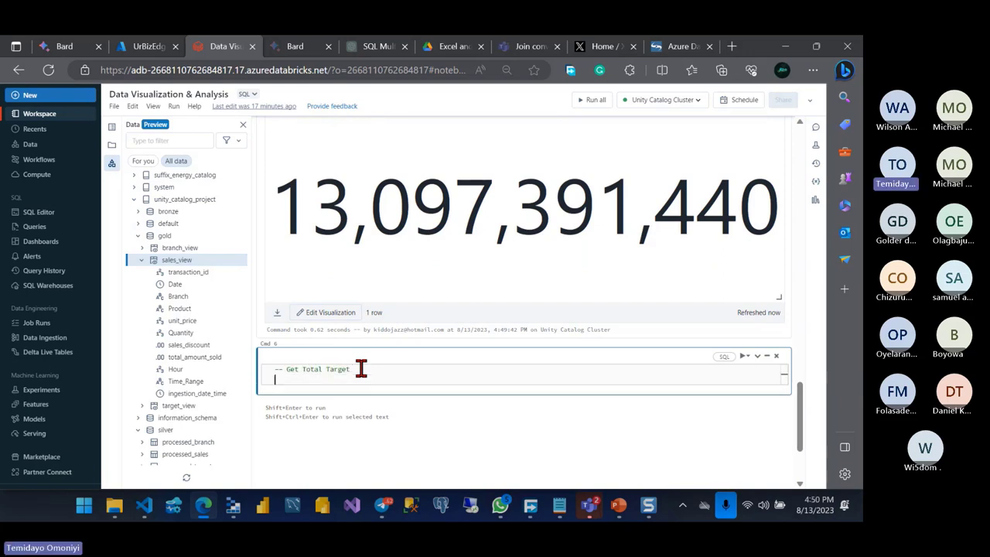
type("select ")
type("sum")
type("(")
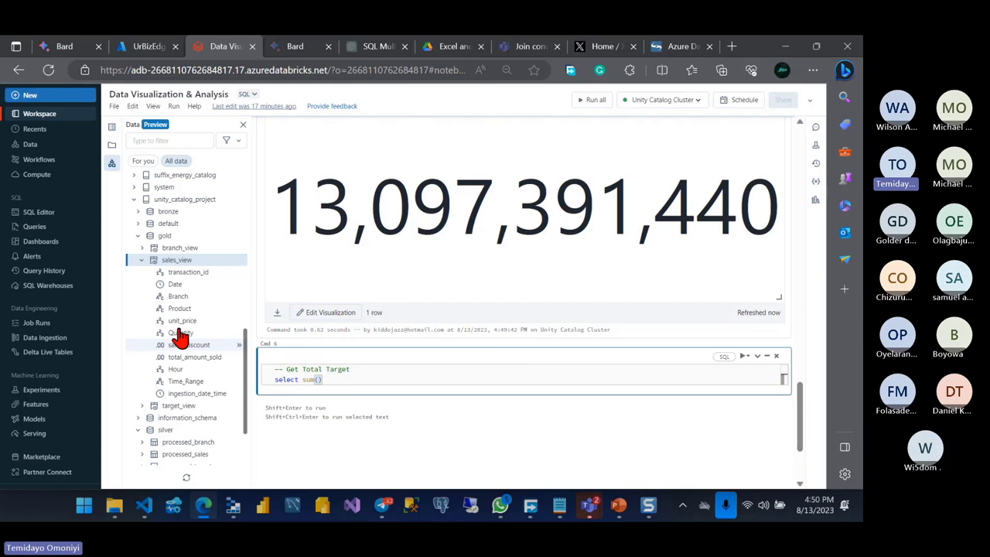
left_click(138, 260)
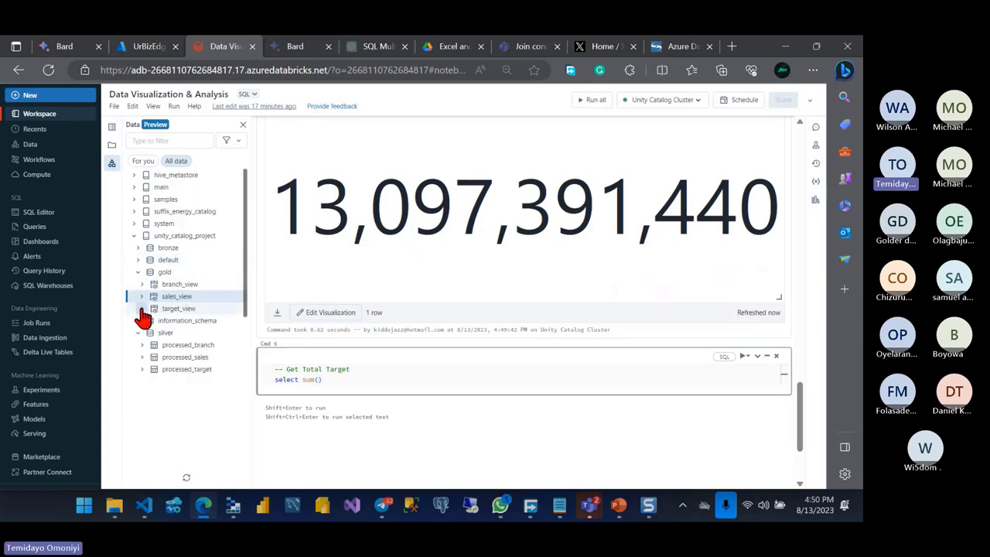
left_click(141, 308)
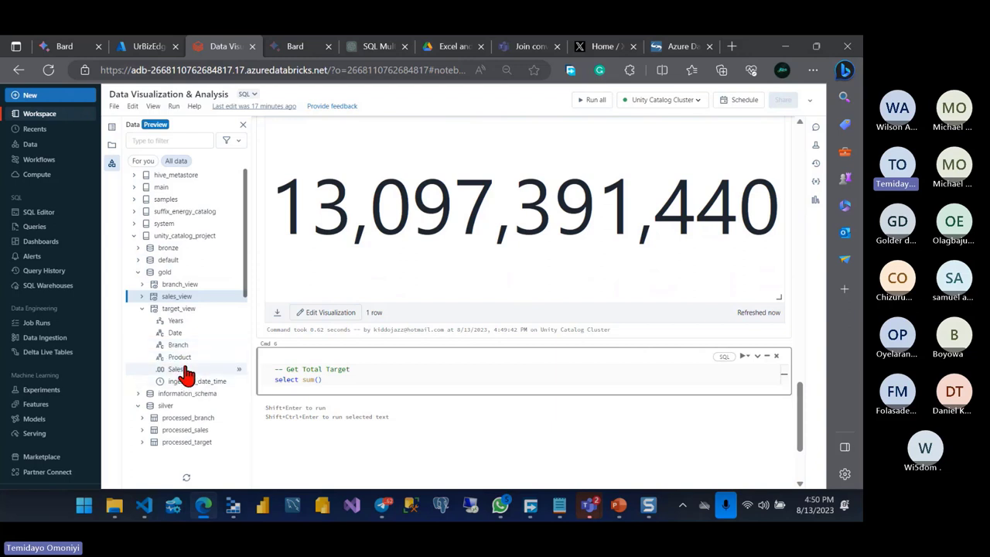
double_click(171, 371)
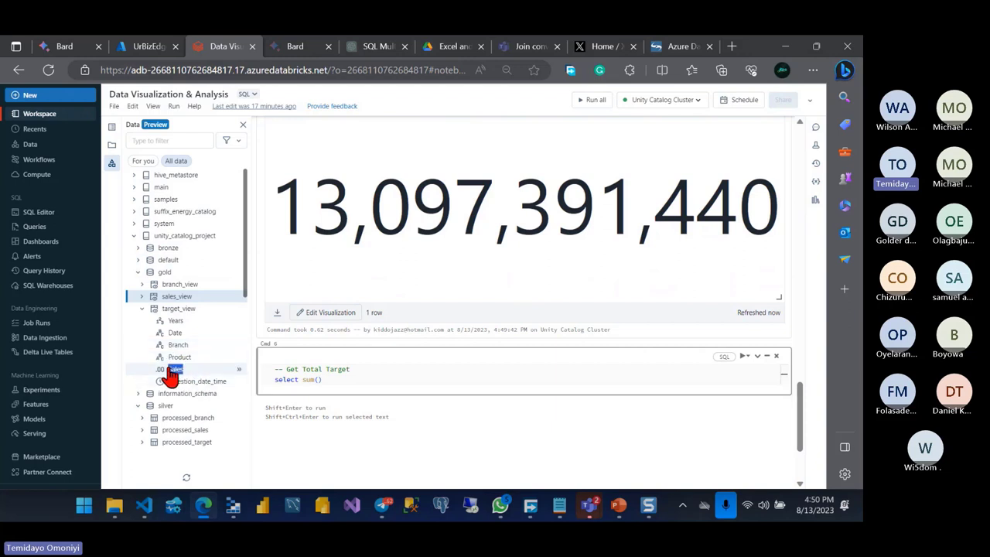
left_click(318, 379)
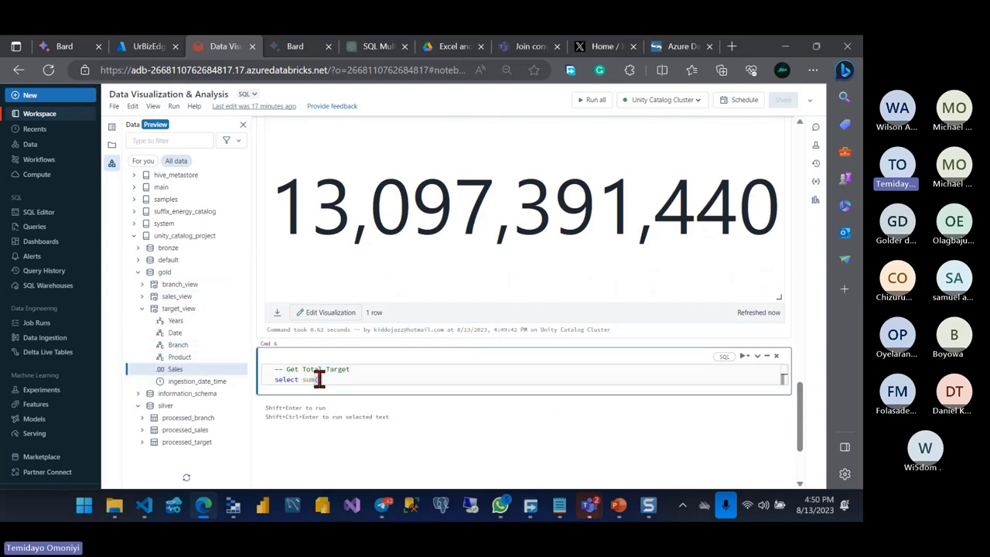
type("Sales) a")
type("s total_Ta")
type("rget")
key("Return")
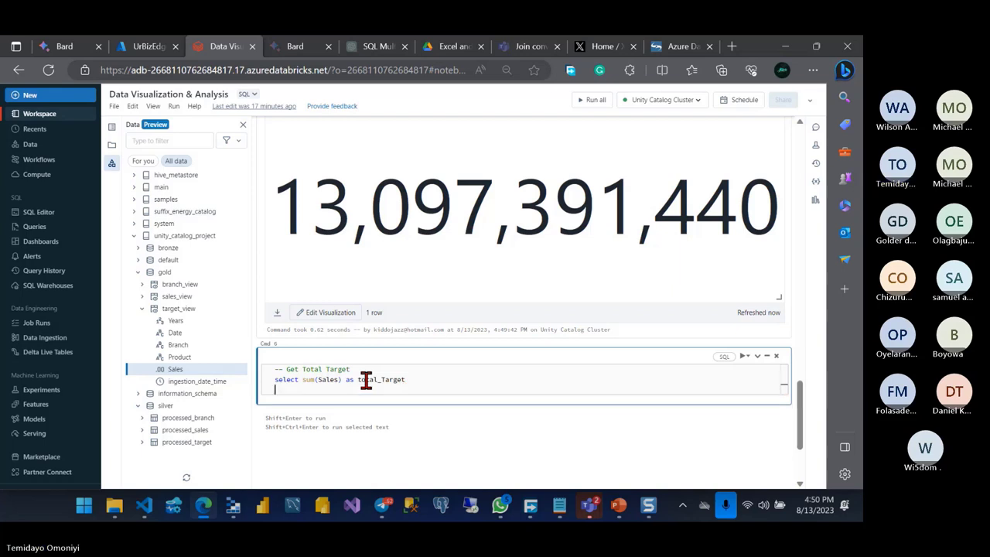
type("from ")
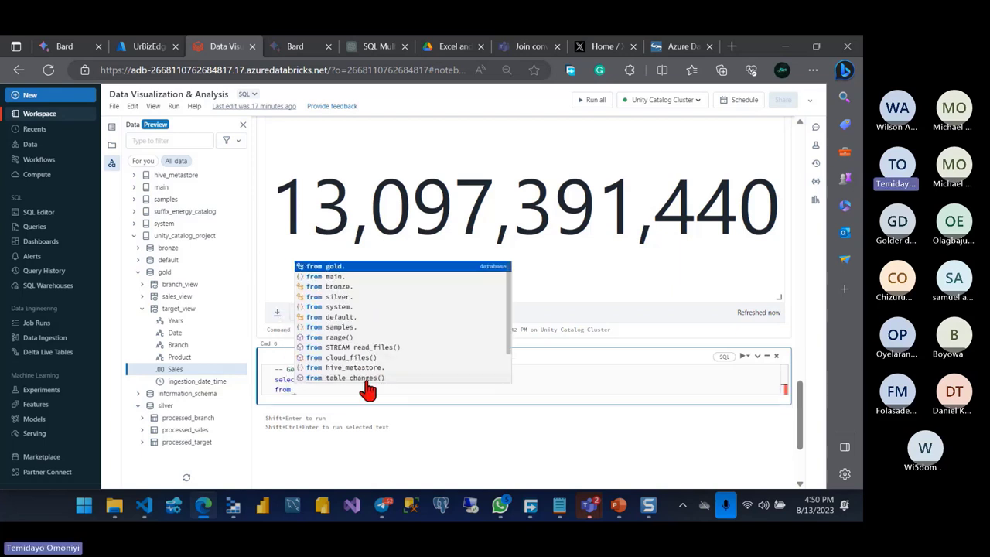
type("tar")
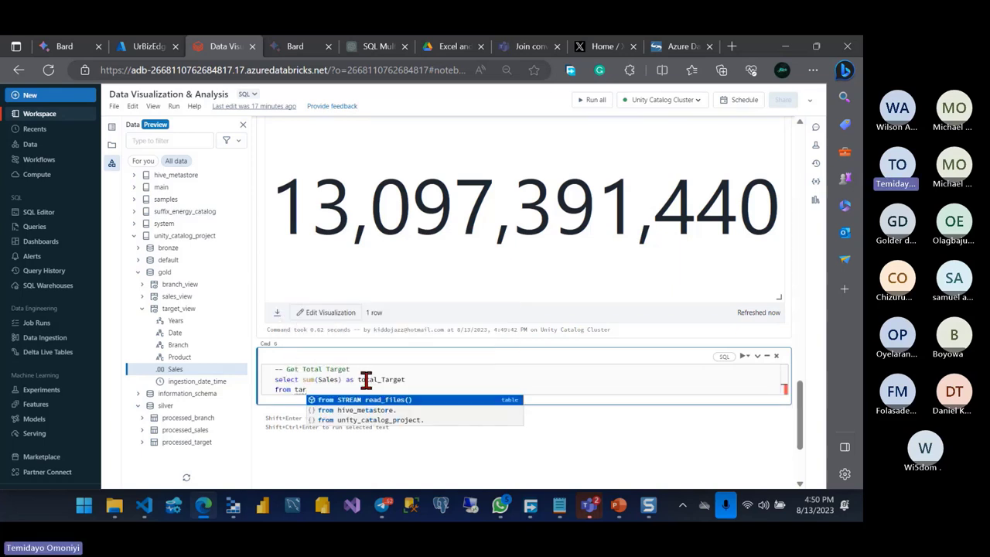
type("get_")
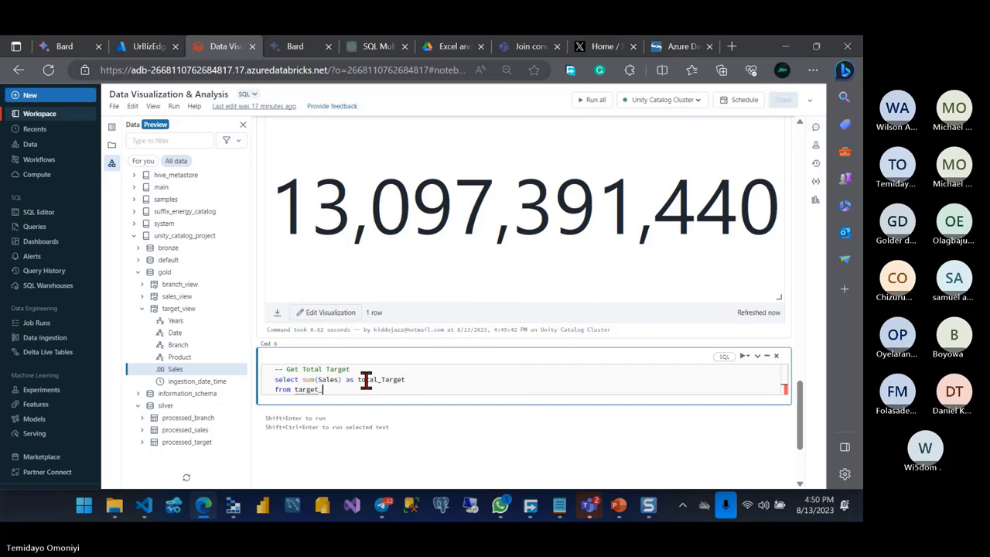
type("view")
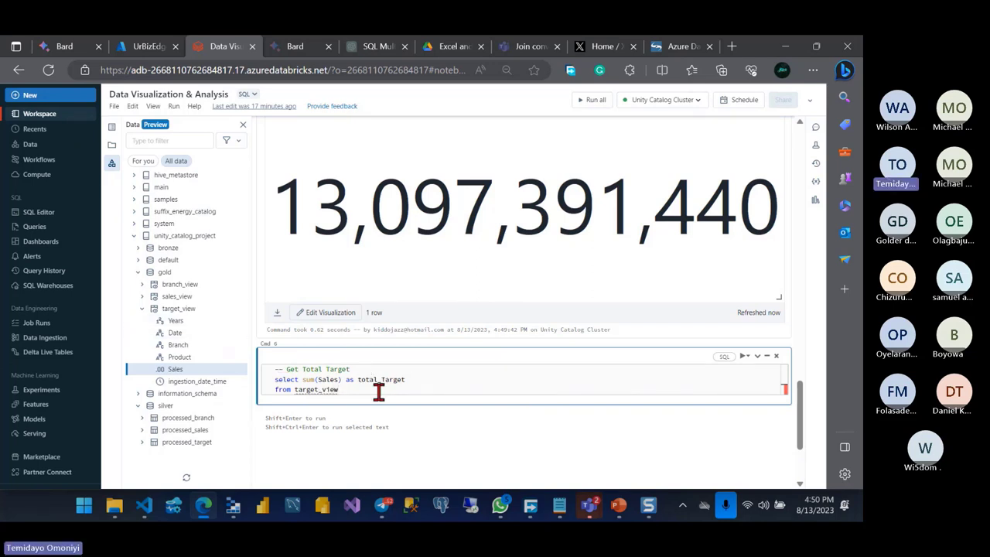
type(";")
key("shift+Return")
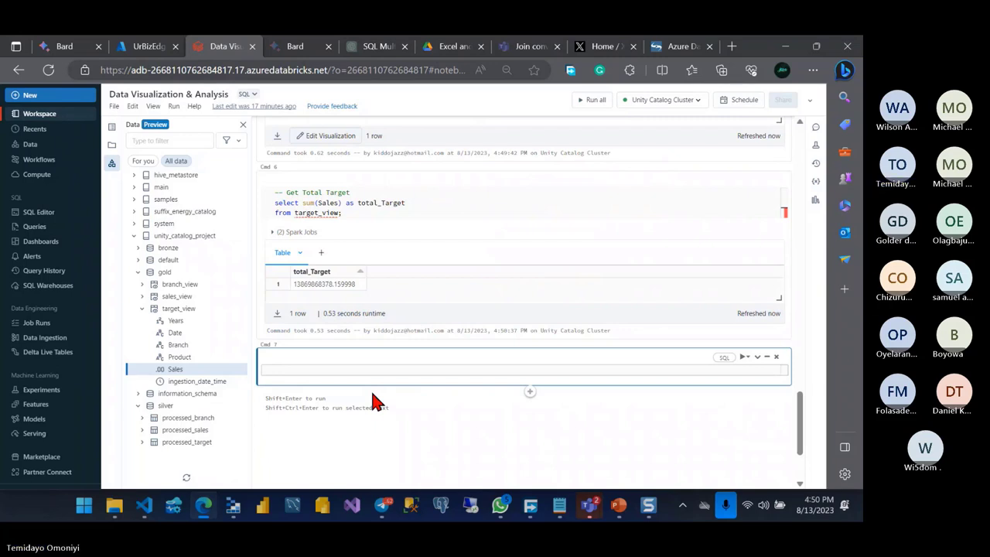
Step: Add a Counter visualization of total_Target reading 13,869,868,378 to the Cmd 6 result and save it
left_click(338, 261)
left_click(321, 253)
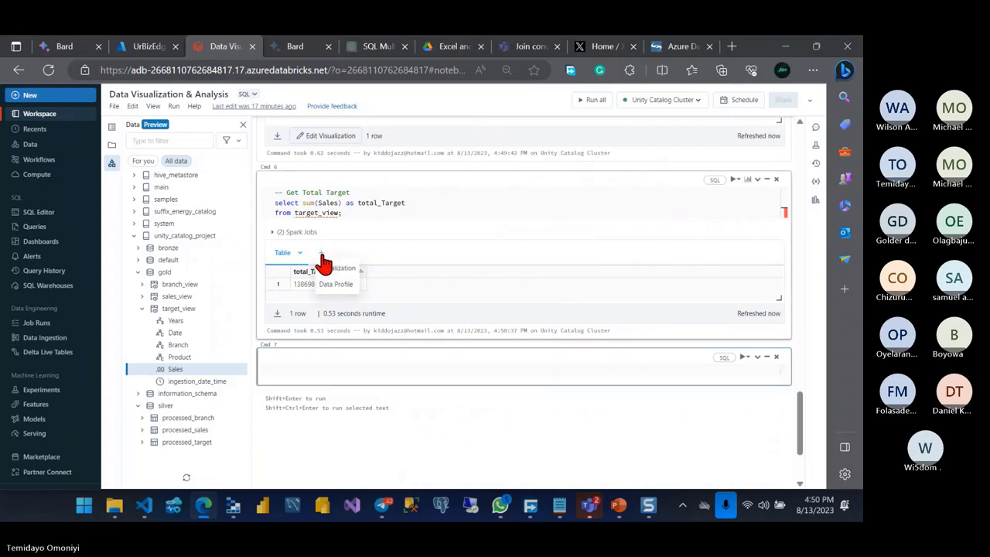
left_click(328, 278)
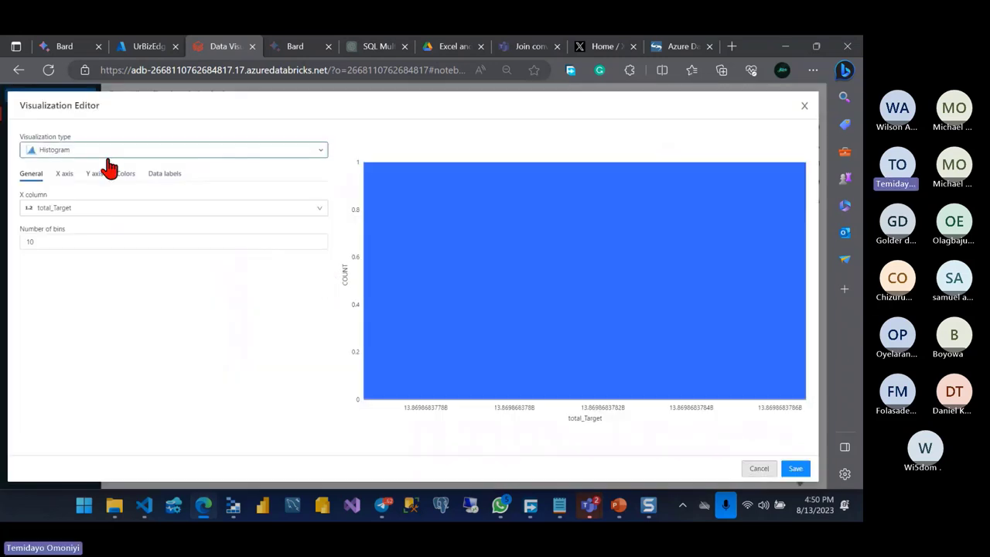
left_click(106, 155)
scroll(61, 271, "down", 3)
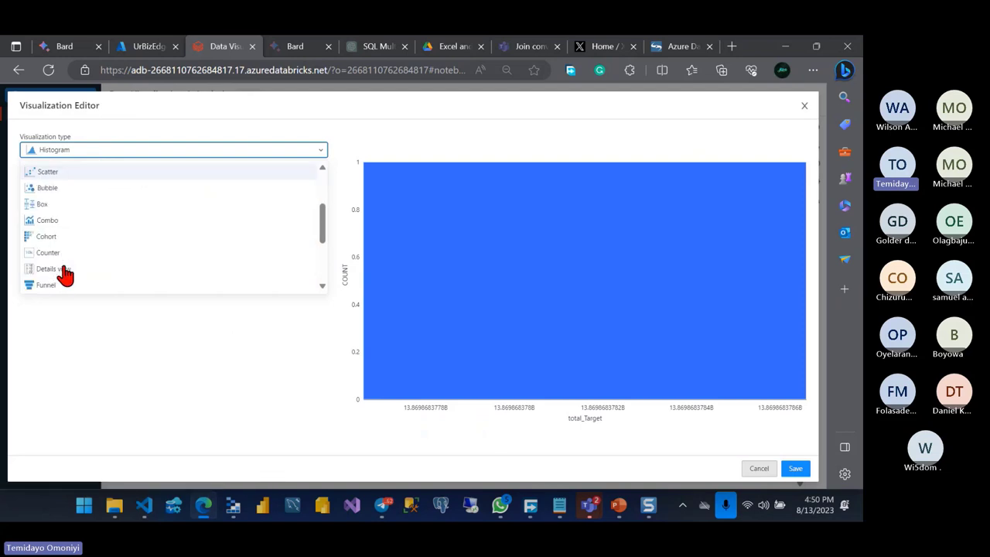
left_click(59, 232)
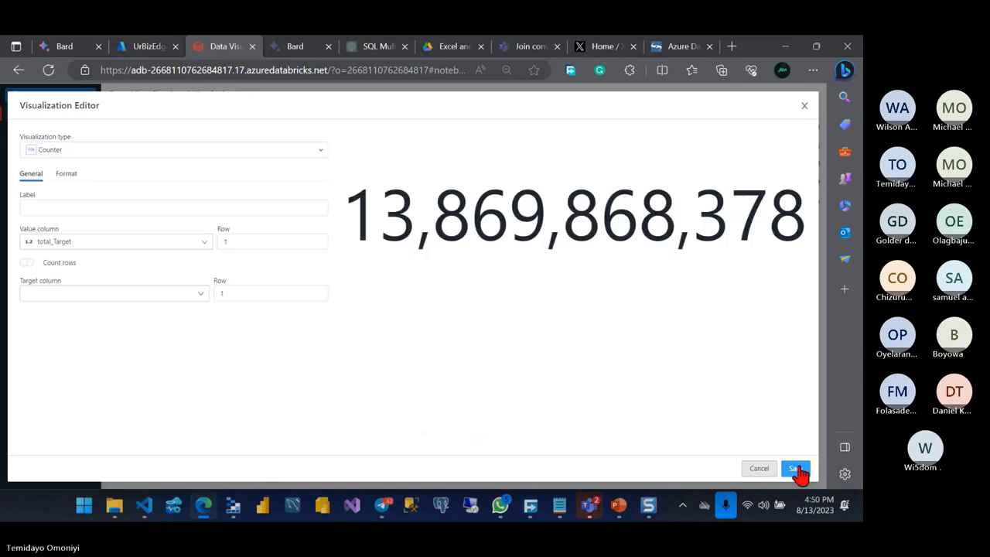
left_click(794, 468)
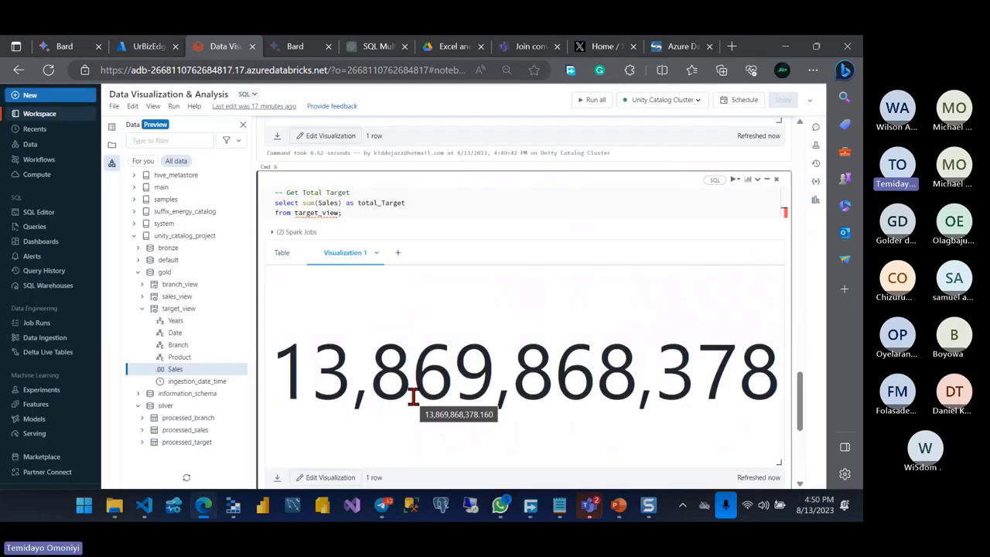
left_click(365, 337)
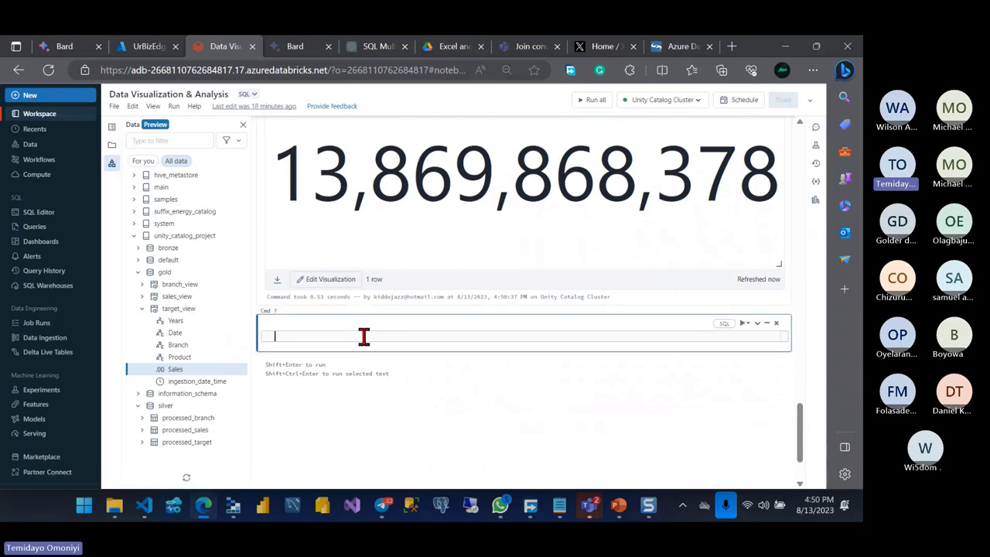
Step: Start the 'Map Visual' query selecting b.Longitude, b.Lattitude and b.Branch
type("--Ma")
type("p Visual")
key("Return")
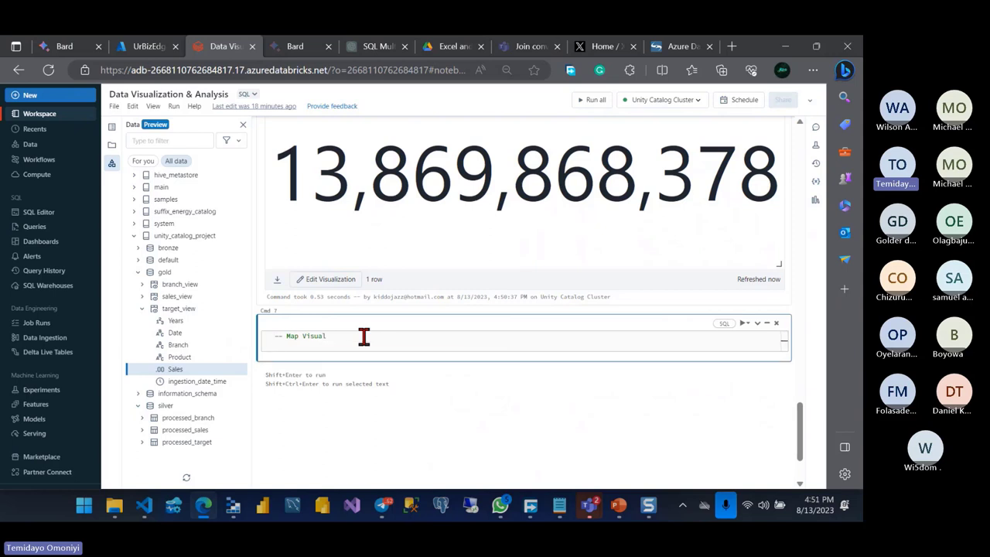
type("sle")
key("Tab")
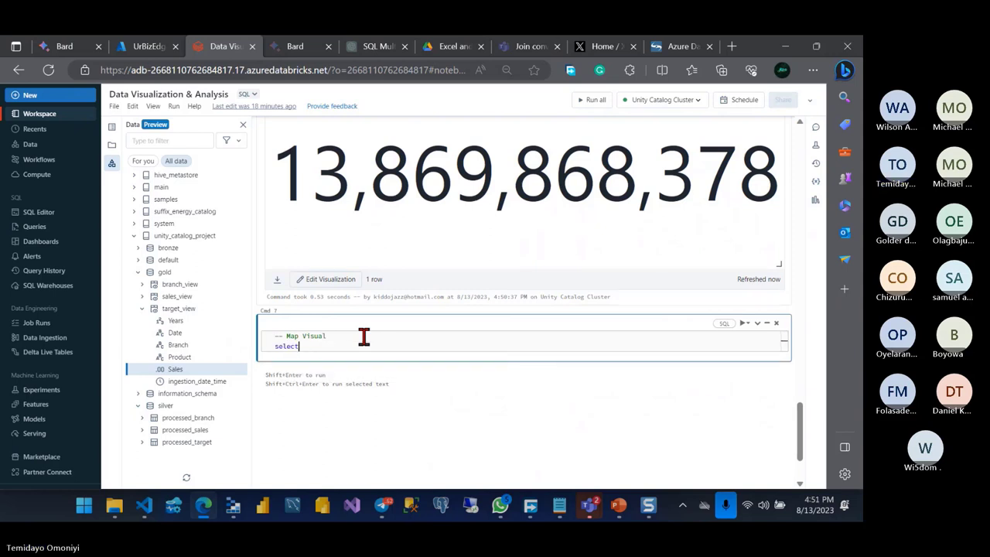
type("b.")
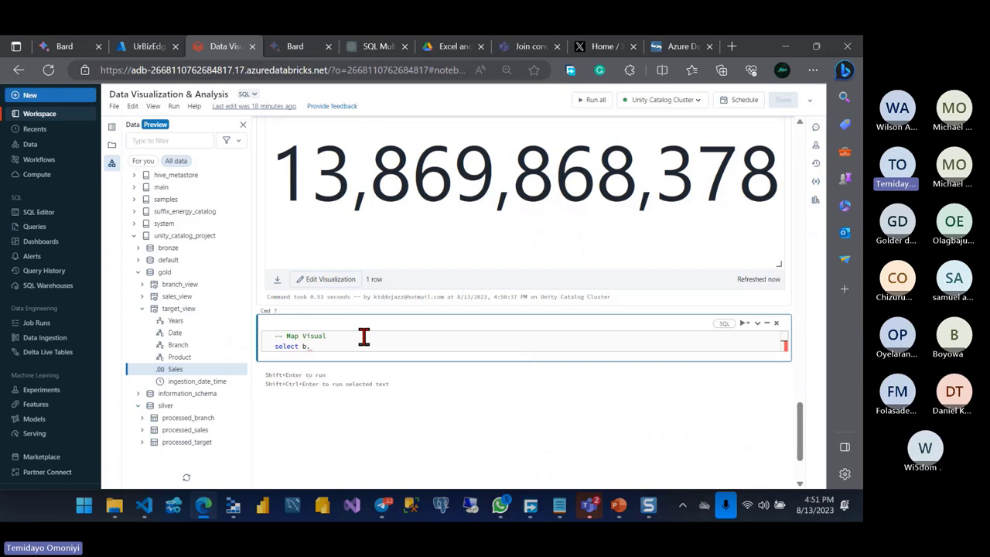
left_click(142, 284)
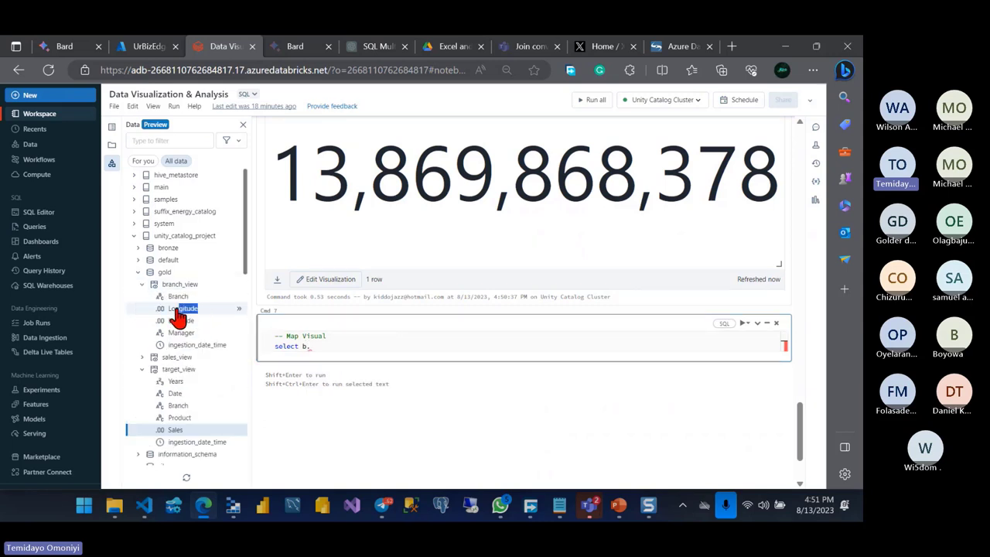
left_click(172, 309)
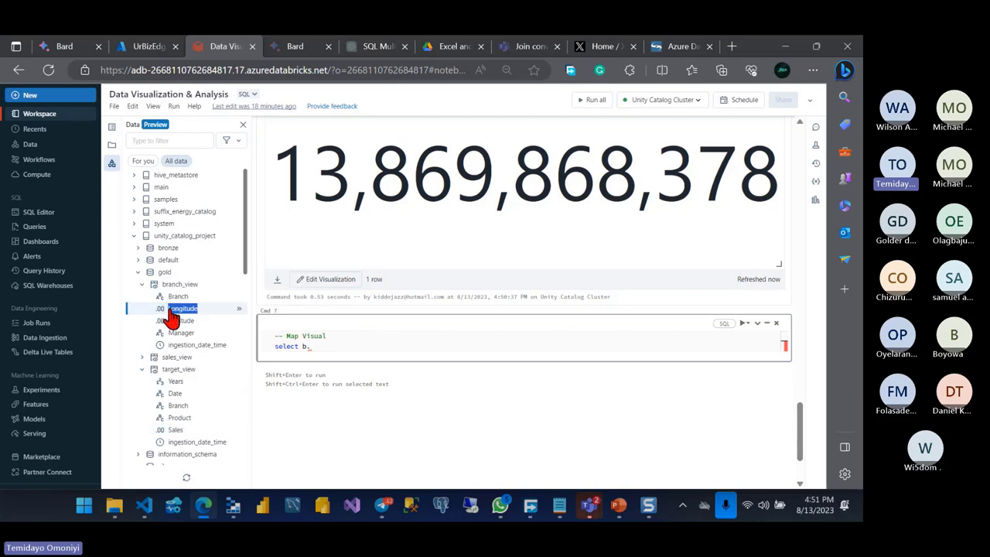
left_click(317, 348)
type("Longitude,")
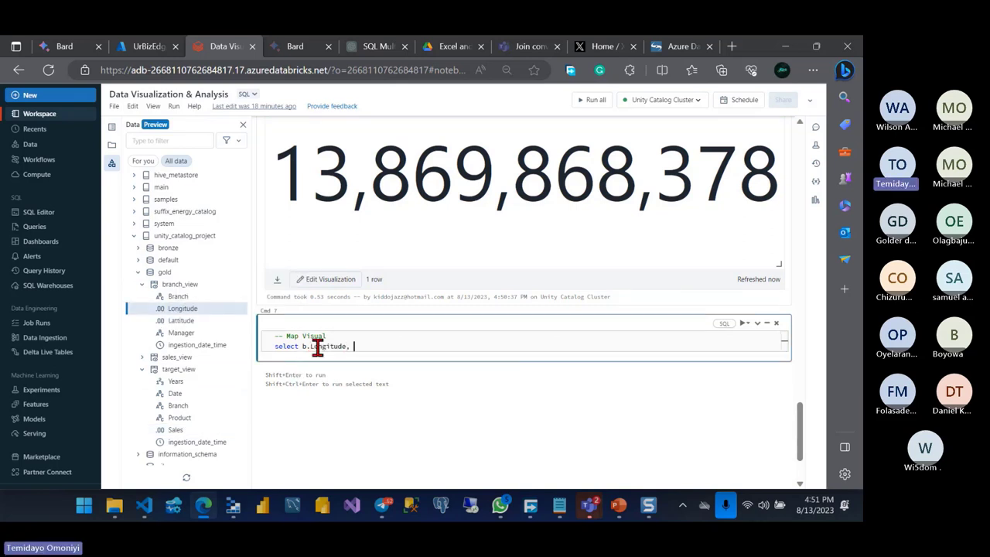
type("b.")
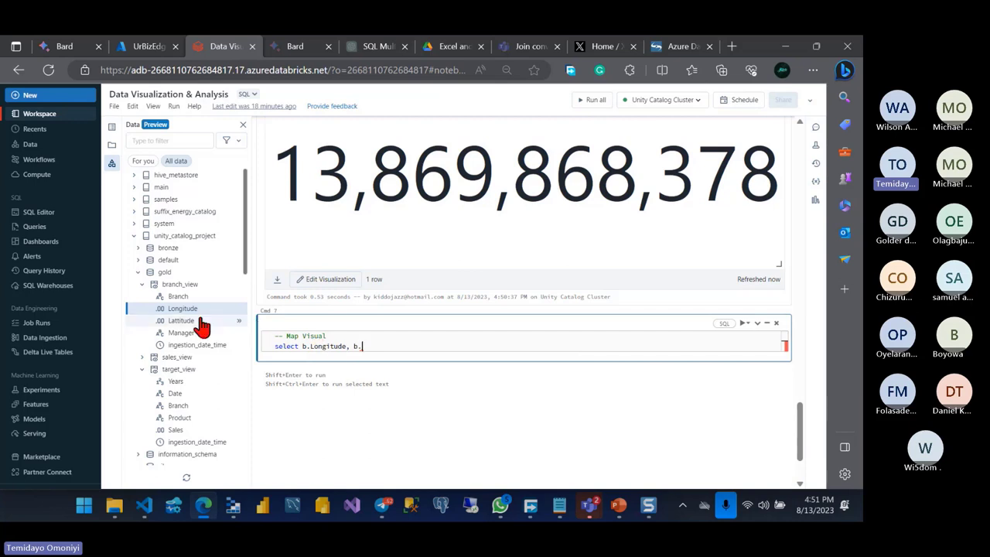
left_click_drag(194, 324, 170, 328)
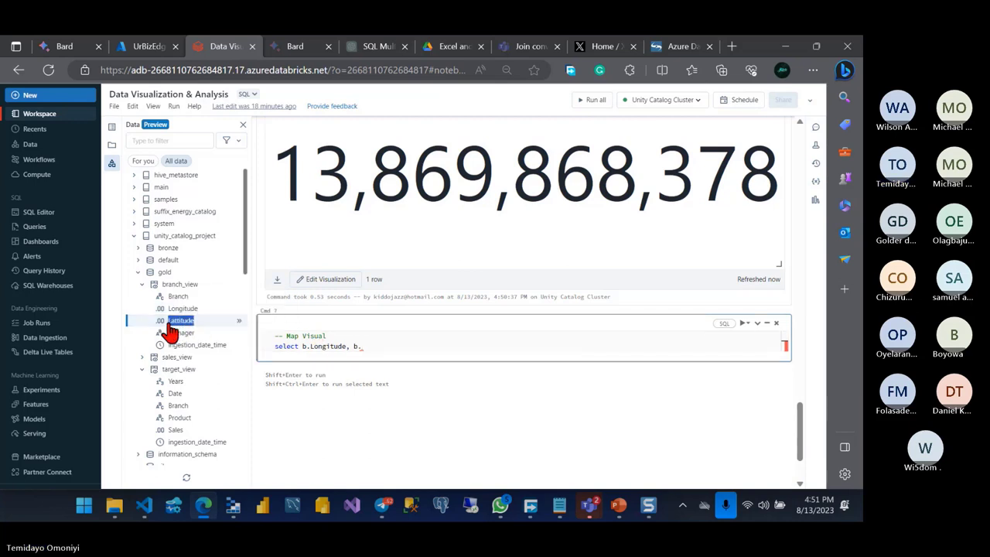
left_click(168, 328)
left_click(368, 350)
type("Lattitude,")
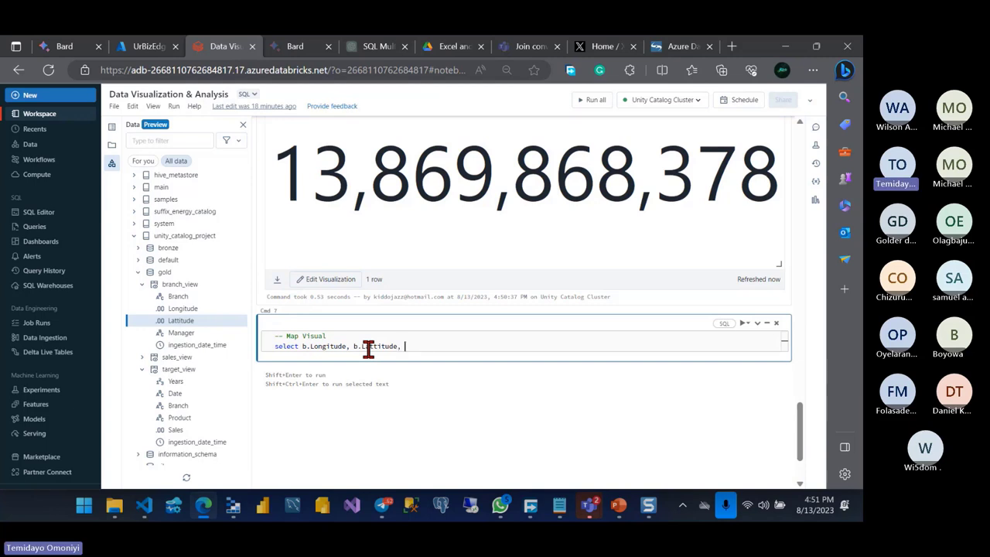
type("b.B")
type("ranch, s")
type("um(")
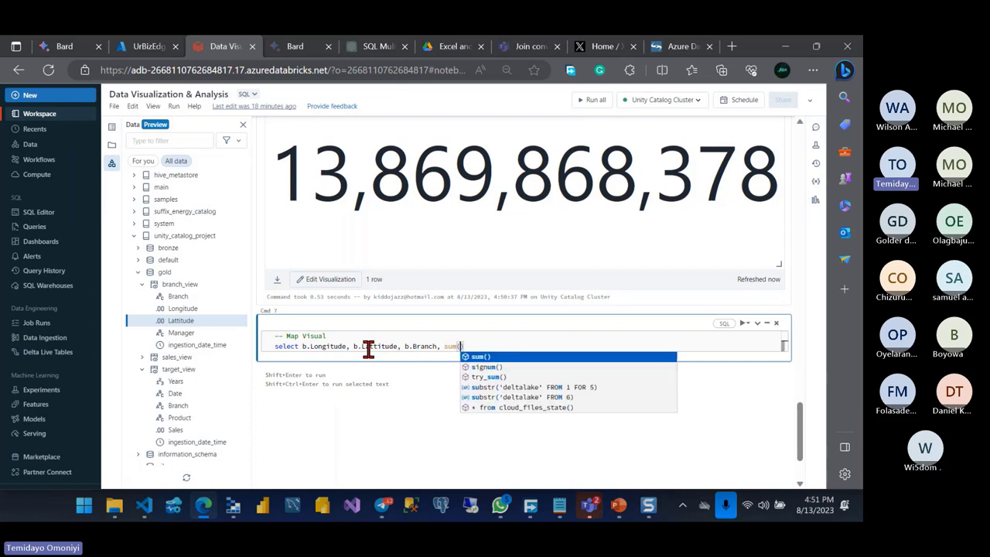
Step: Add sum(total_amount_sold) as total to the select list and begin the from line
scroll(203, 416, "down", 2)
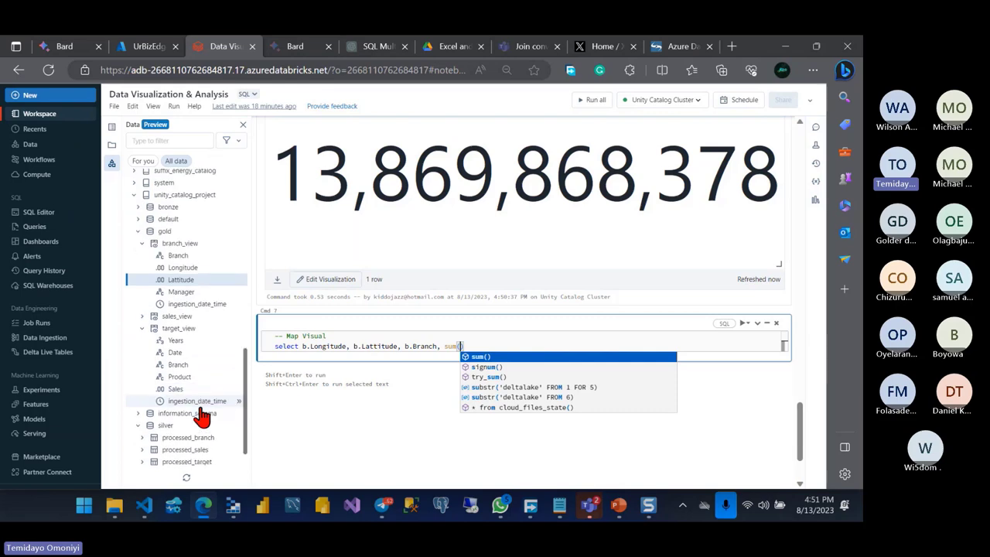
left_click(141, 316)
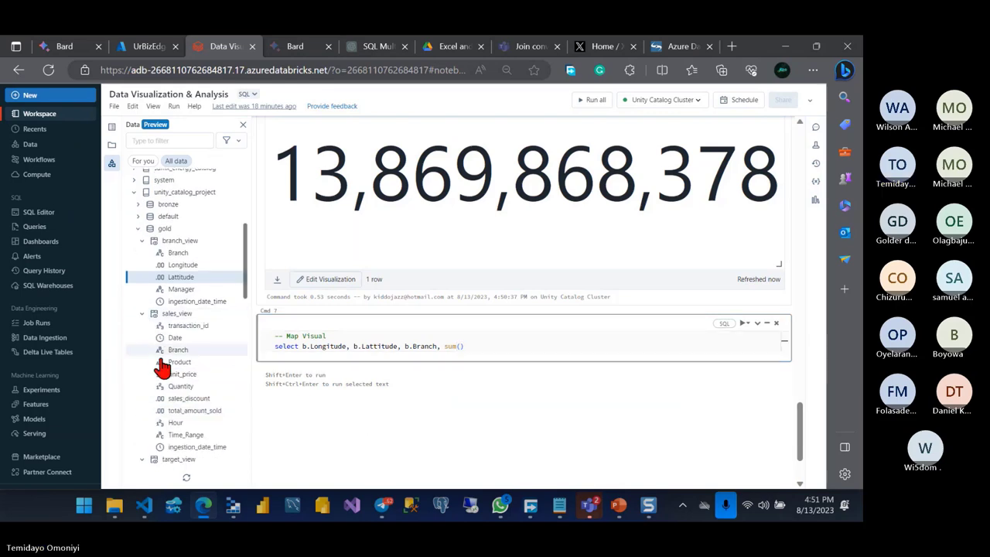
double_click(167, 412)
key("ctrl+c")
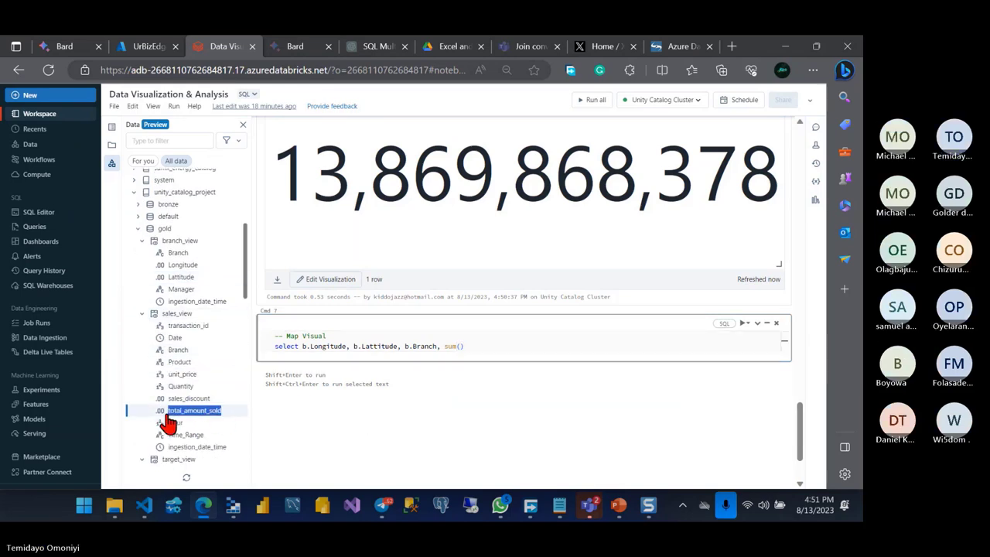
left_click(464, 346)
key("ctrl+v")
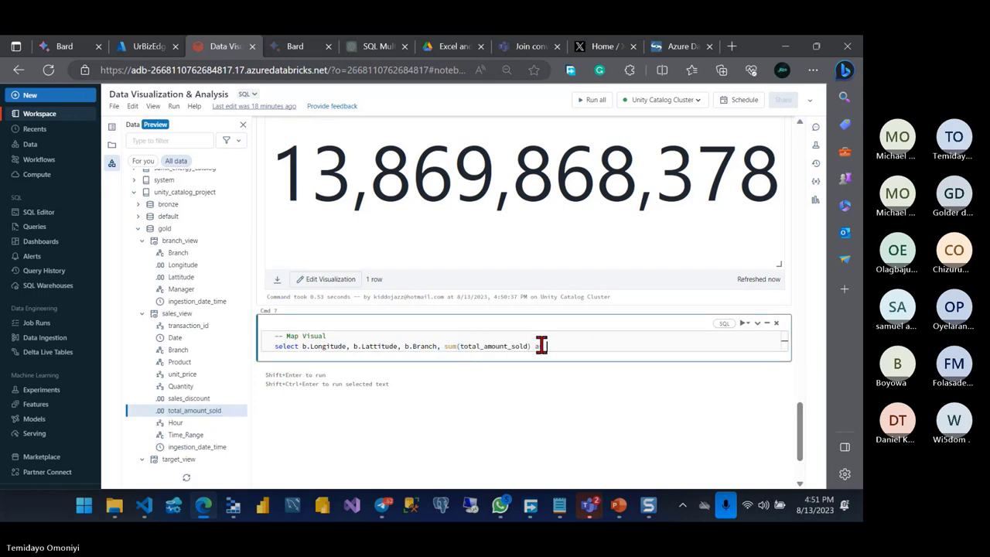
type("s total")
key("Return")
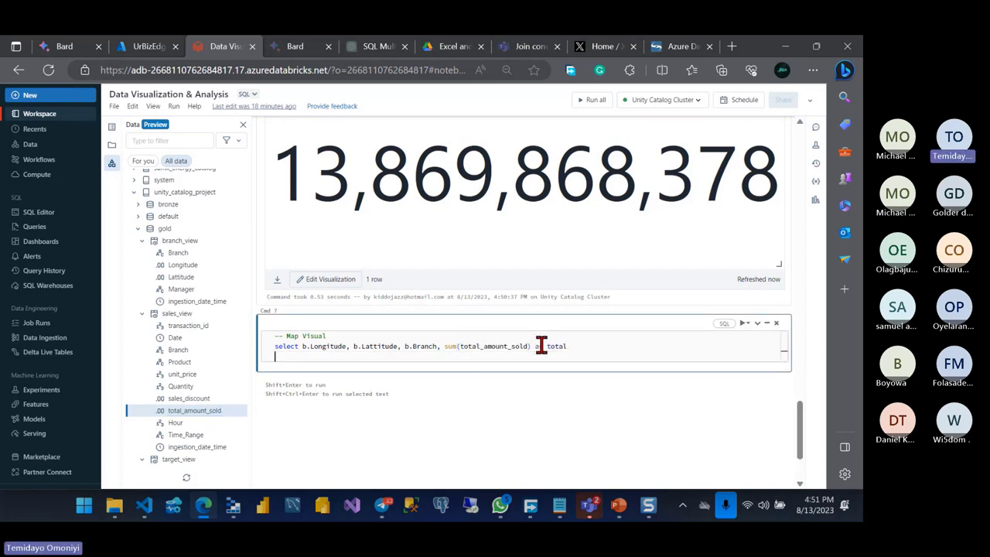
type("from")
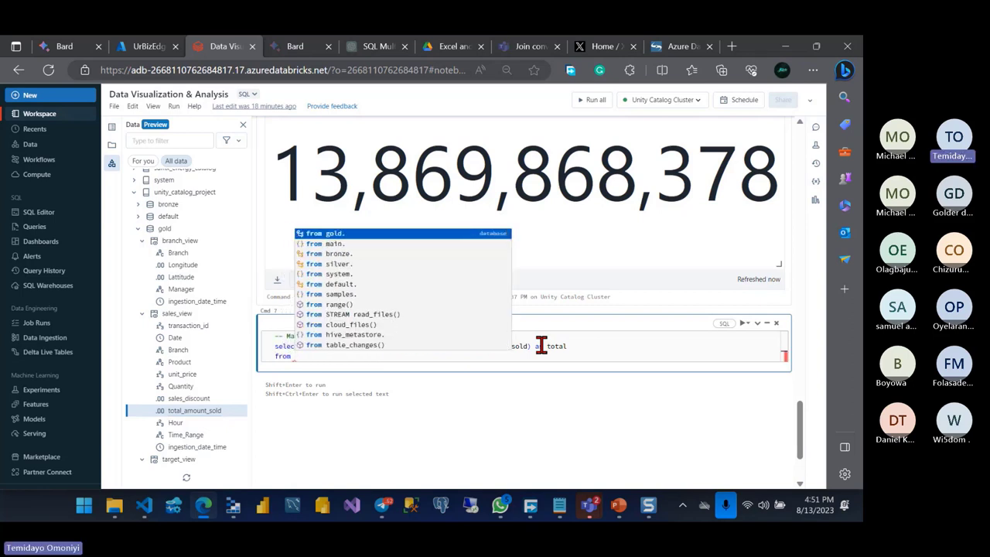
Step: Set the source to branch_view aliased b and start an inner join
double_click(177, 243)
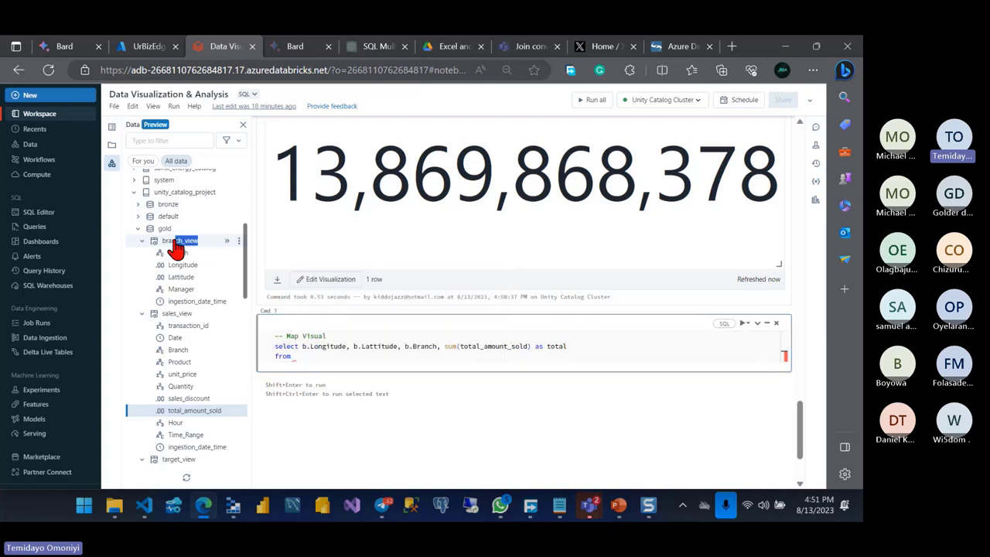
mouse_move(176, 246)
left_mouse_down()
mouse_move(164, 246)
mouse_move(311, 357)
left_mouse_up()
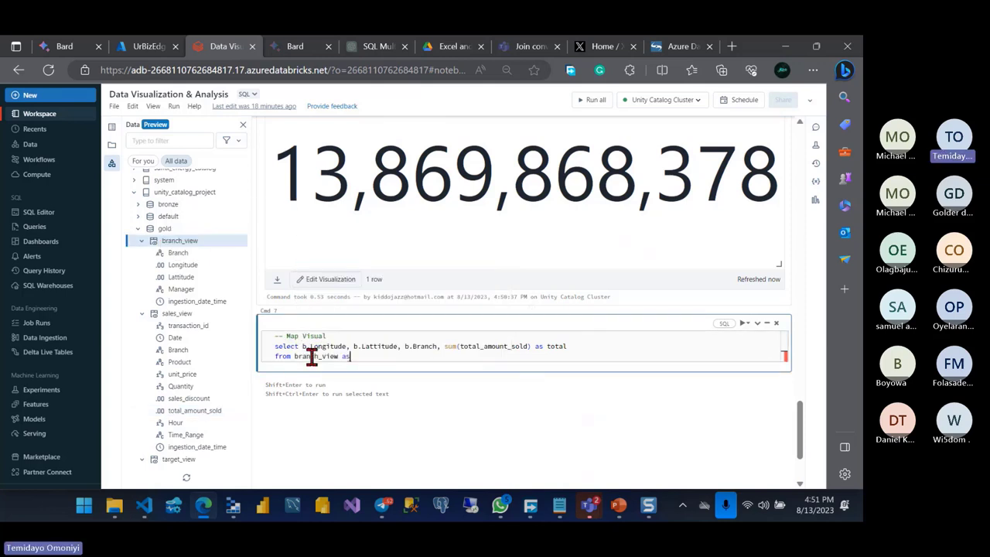
type(" b")
key("Return")
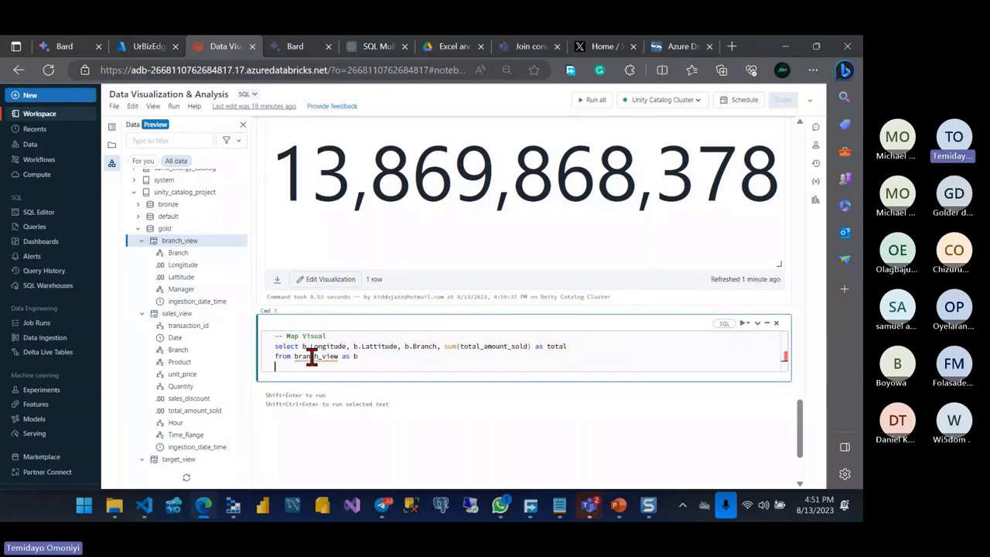
type("inner join sa")
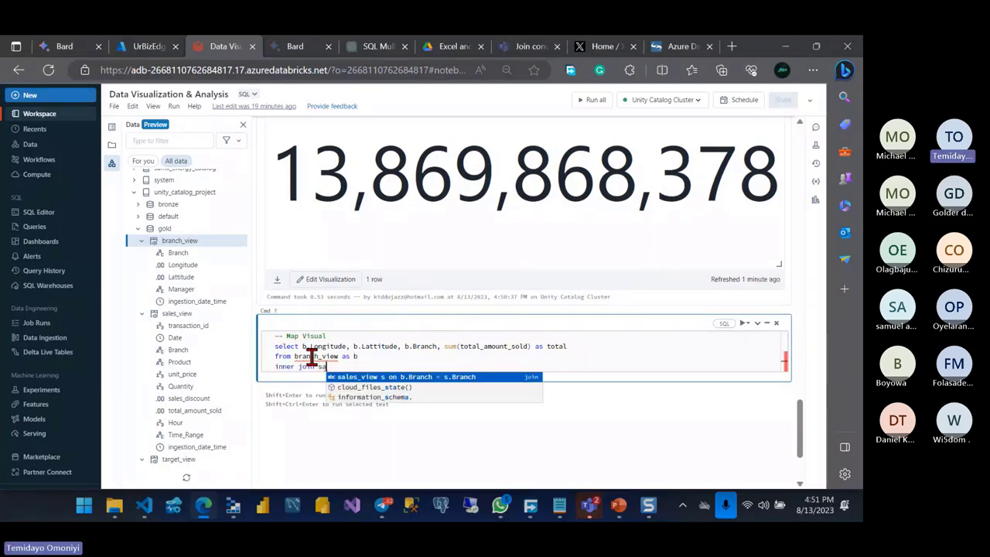
type("les")
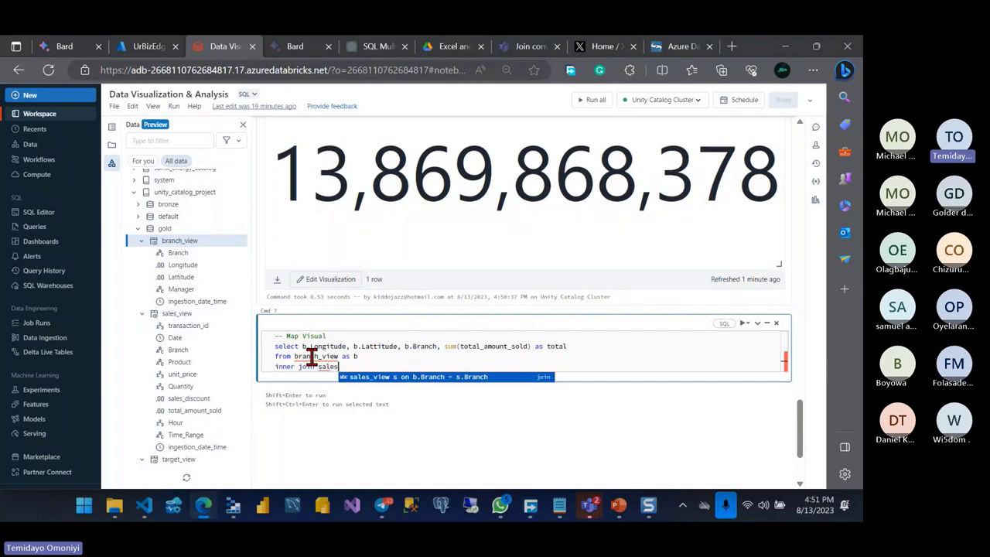
key("Tab")
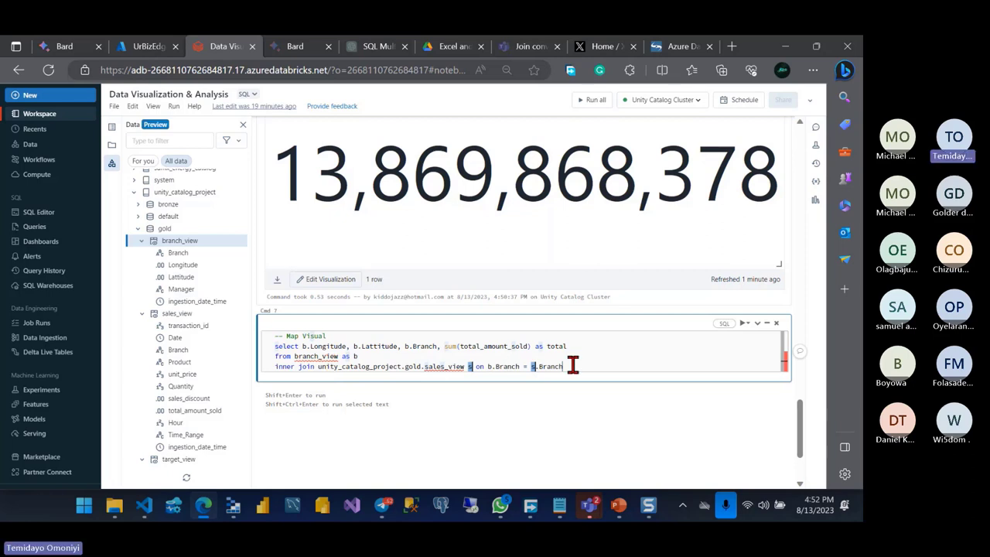
Step: Replace the auto-completed join text with 'inner join sales_view as s'
left_click_drag(572, 366, 322, 370)
key("BackSpace")
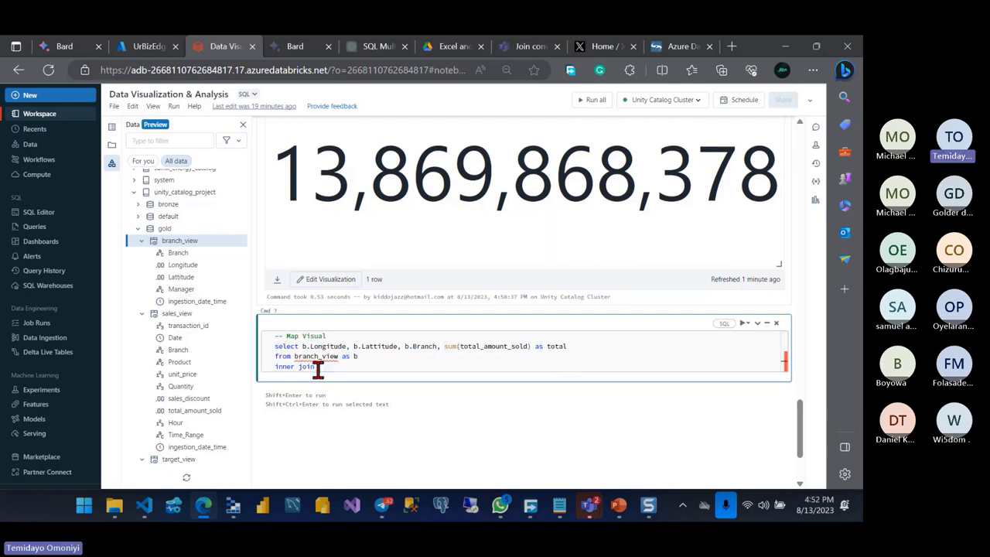
type("sale")
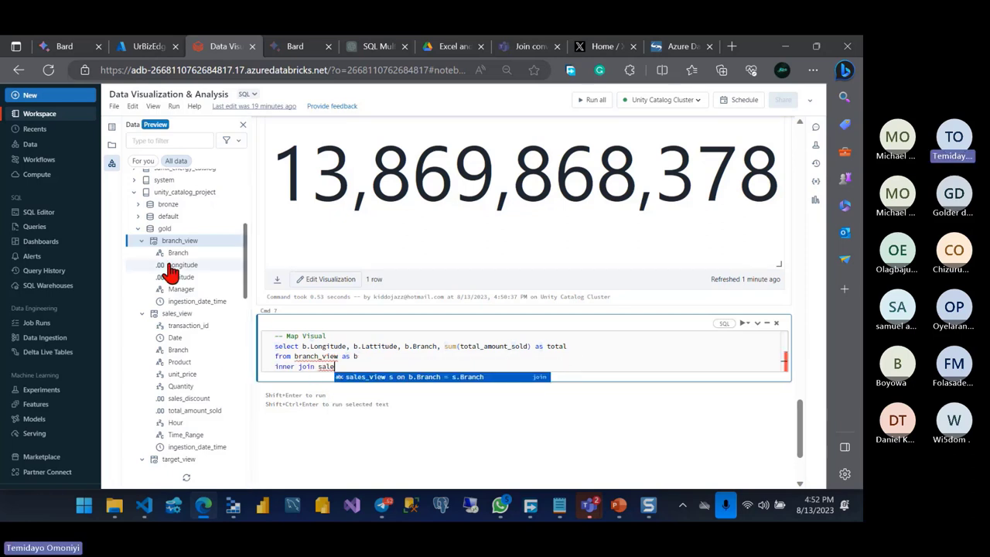
double_click(167, 316)
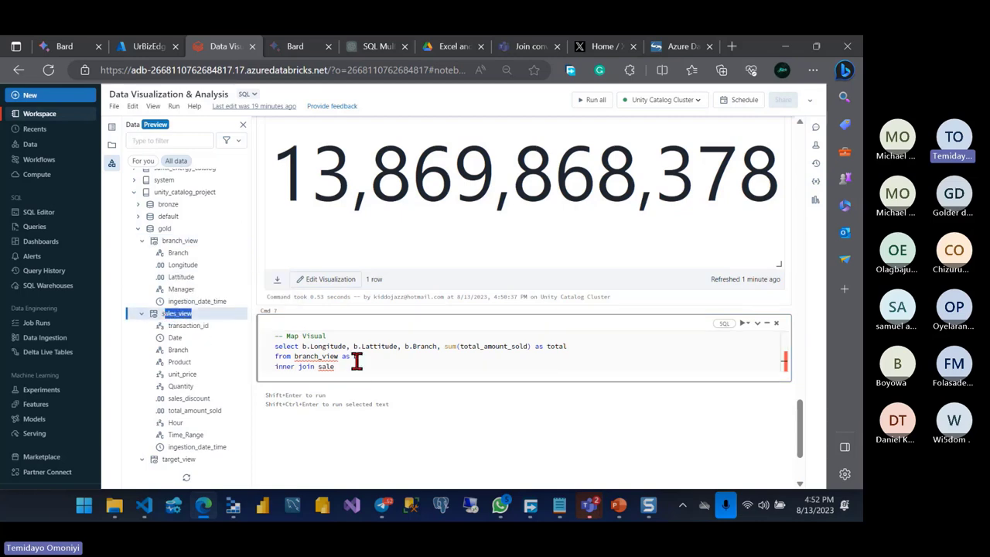
left_click_drag(347, 367, 315, 367)
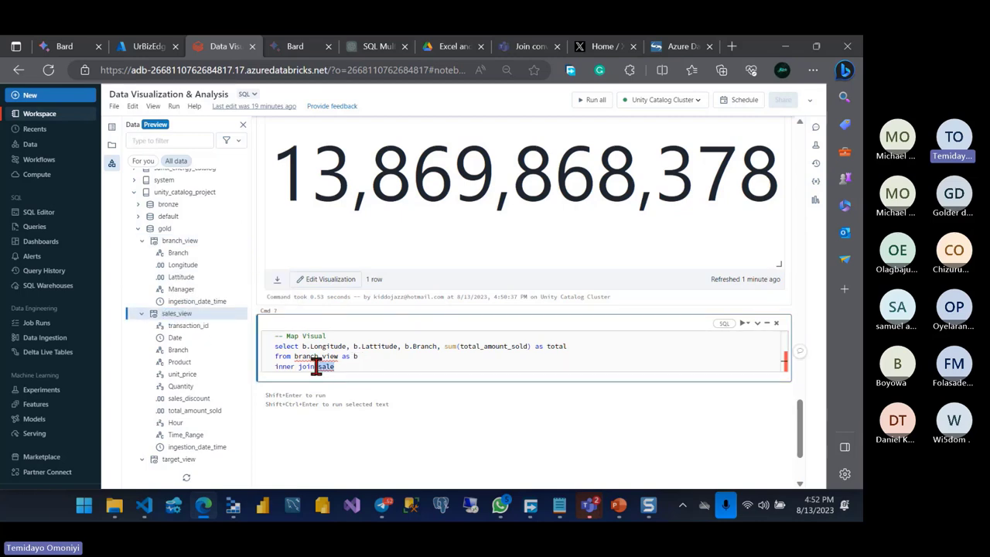
type("sales_view")
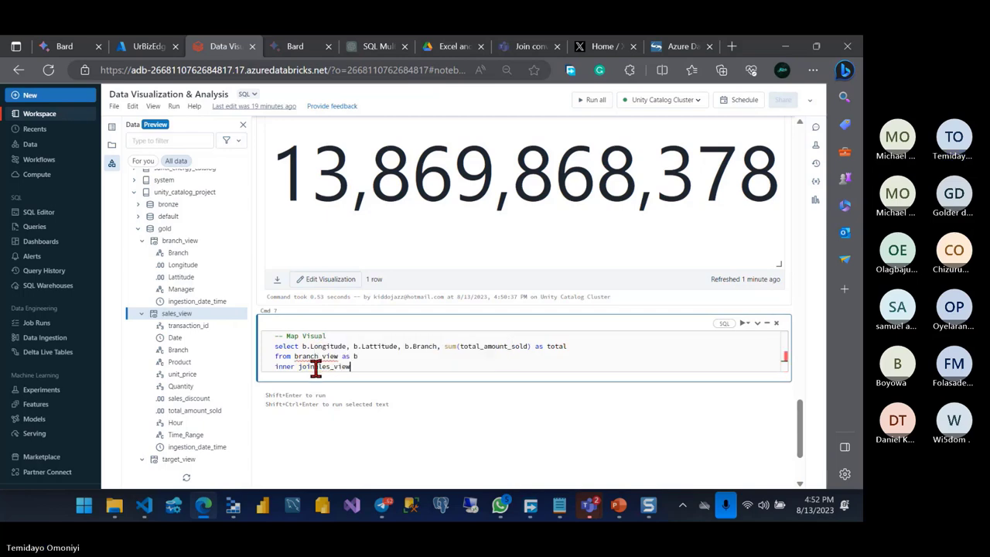
left_click(316, 366)
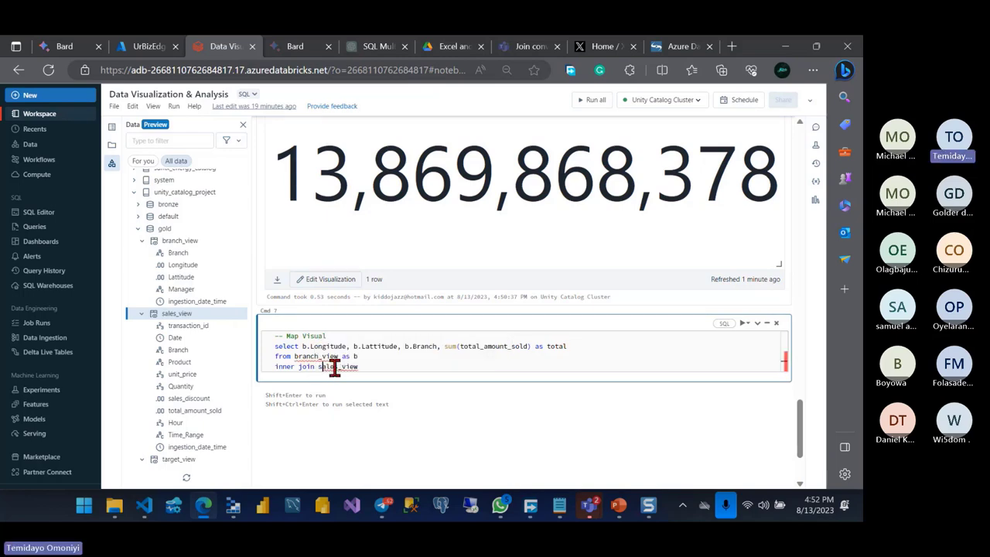
left_click(360, 366)
type("as s")
key("Return")
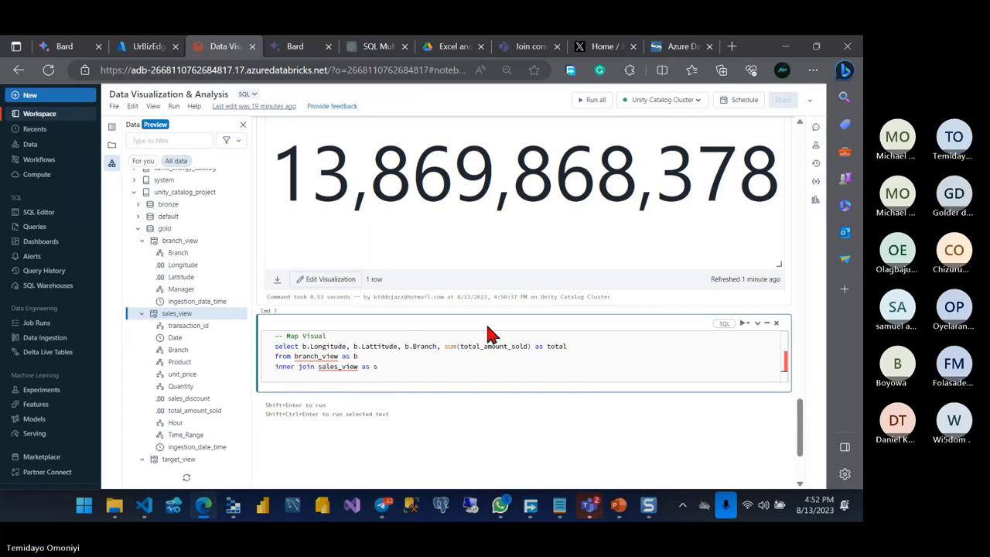
Step: Qualify the sum as s.total_amount_sold and add the join condition on b.Branch = s.Branch
left_click(461, 345)
type("s.")
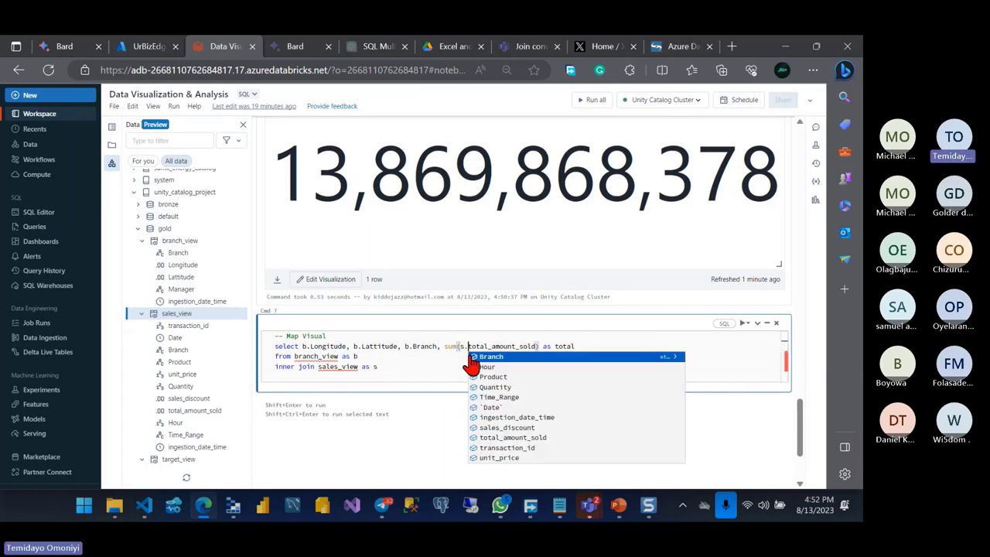
scroll(393, 340, "down", 1)
left_click(298, 354)
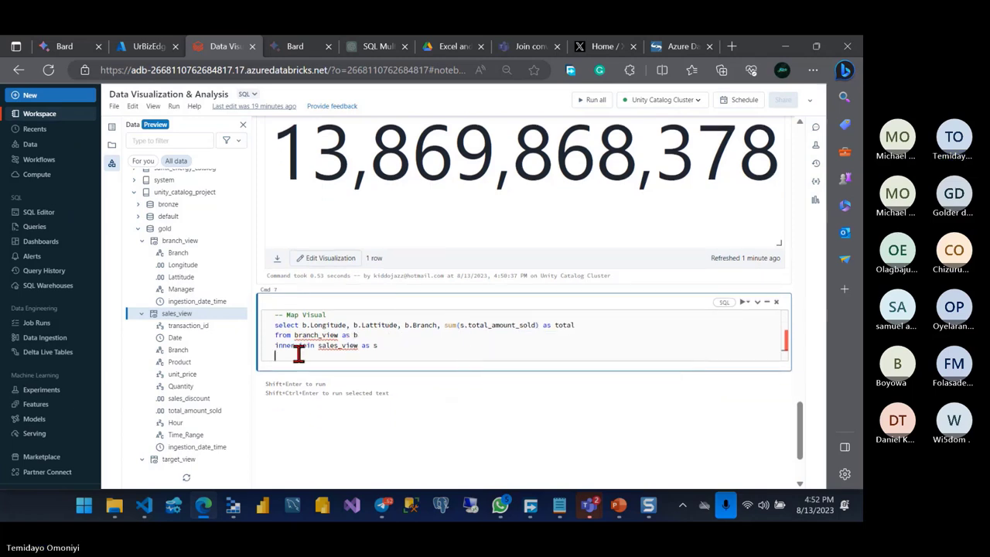
type("on")
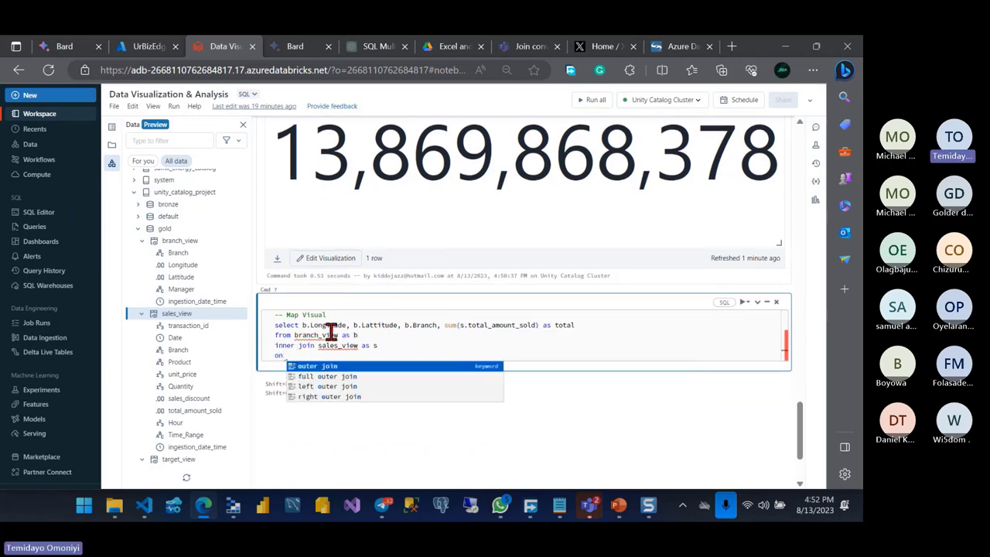
left_click_drag(404, 324, 437, 325)
left_click(311, 355)
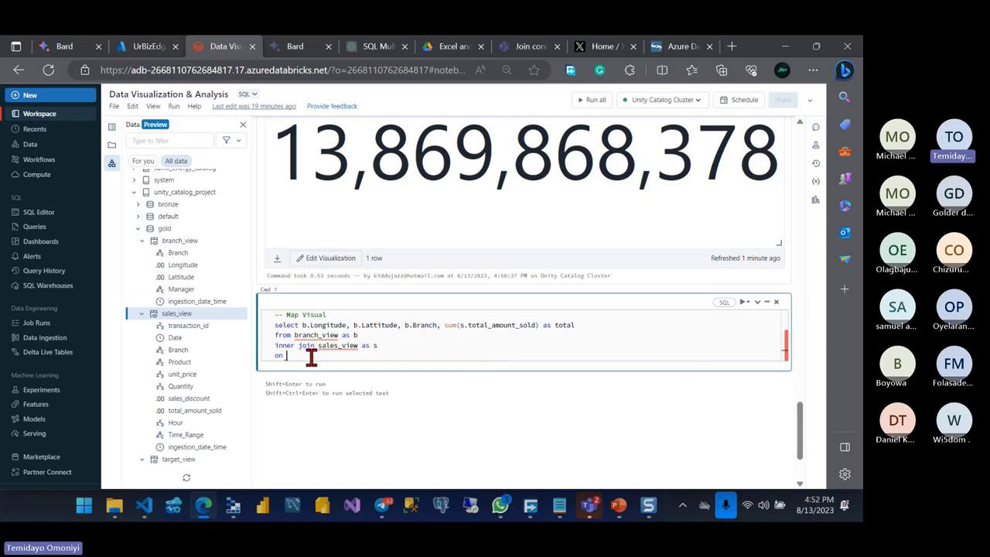
type("= ")
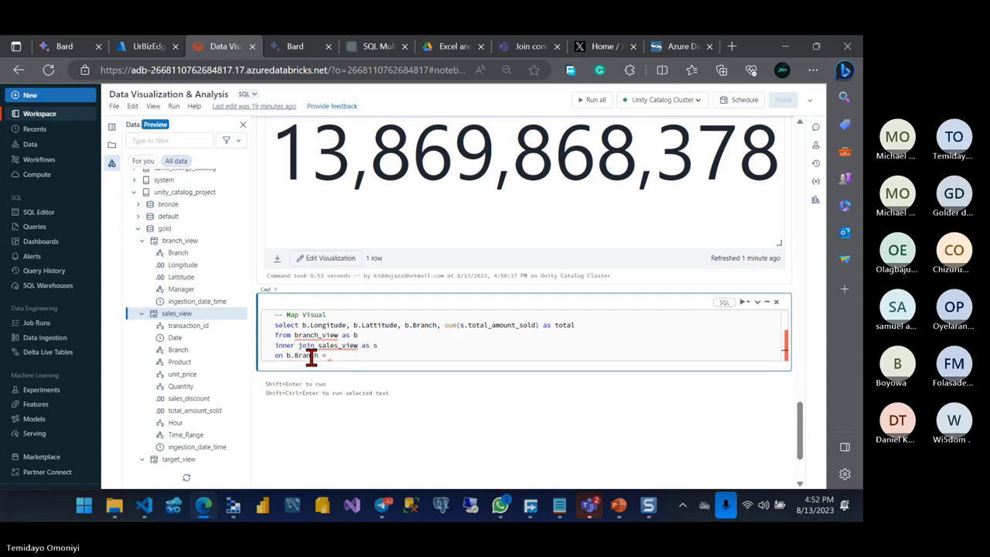
type("s.")
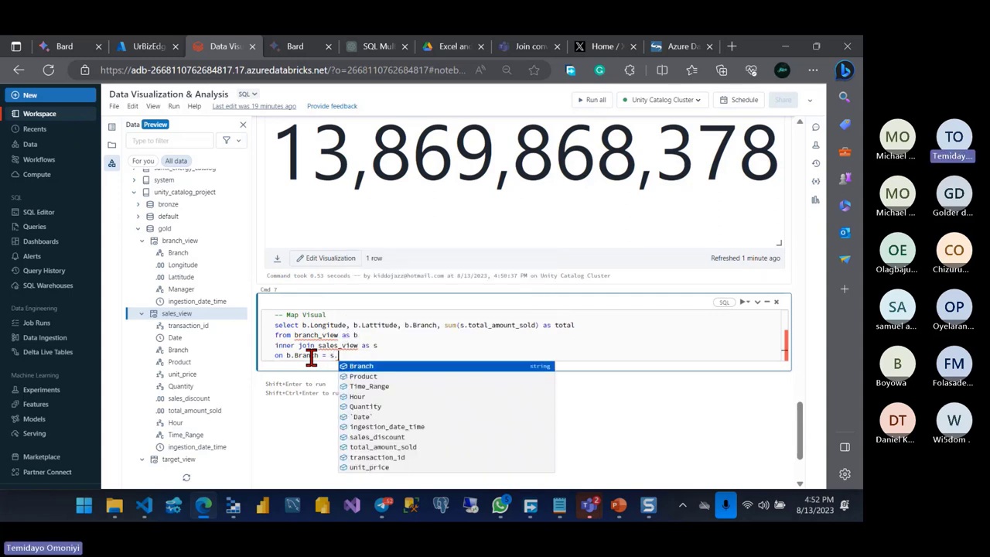
key("Return")
key("Return")
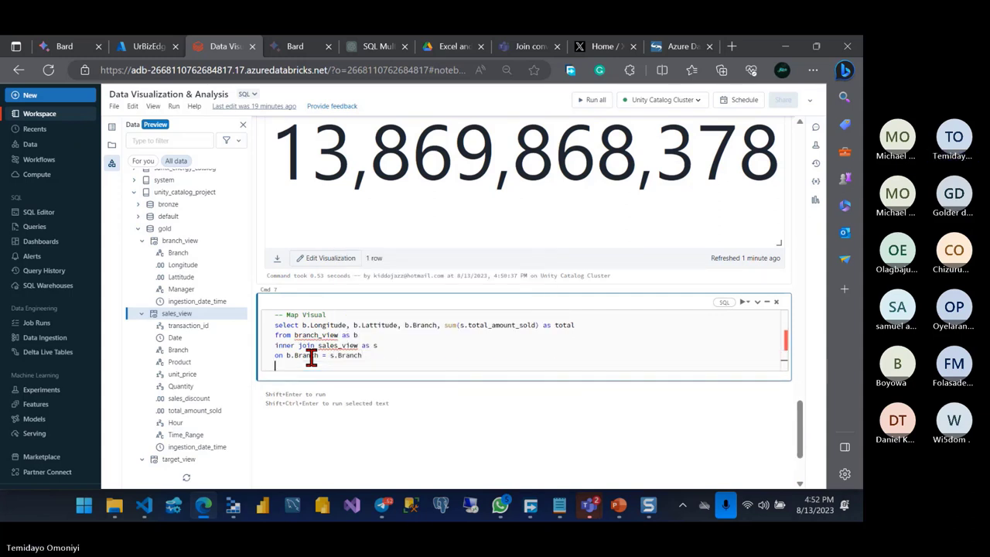
Step: Add 'group by 1, 2, 3' and run the Map Visual query, returning 5 rows
type("grou")
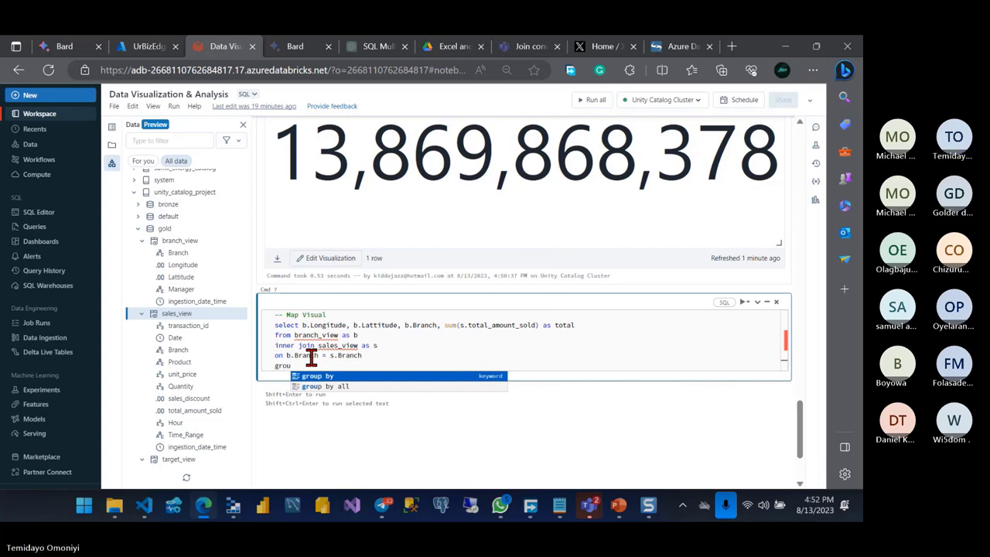
key("Return")
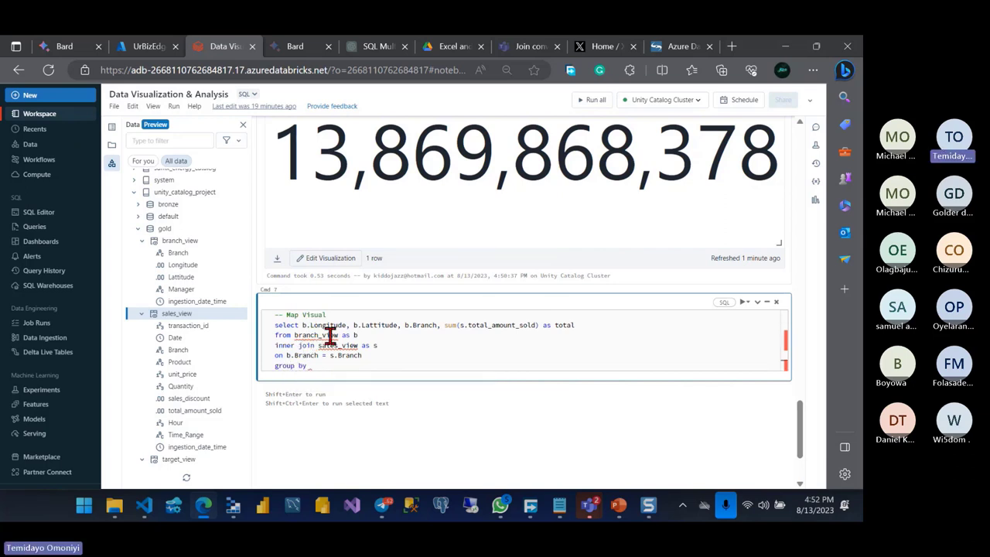
type("1, 2, 3;")
key("shift+Return")
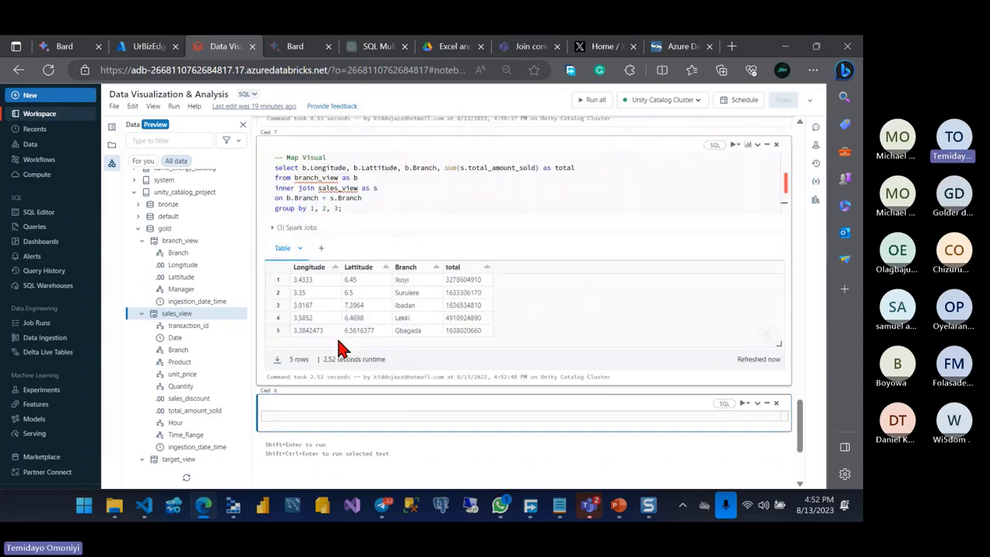
left_click(321, 247)
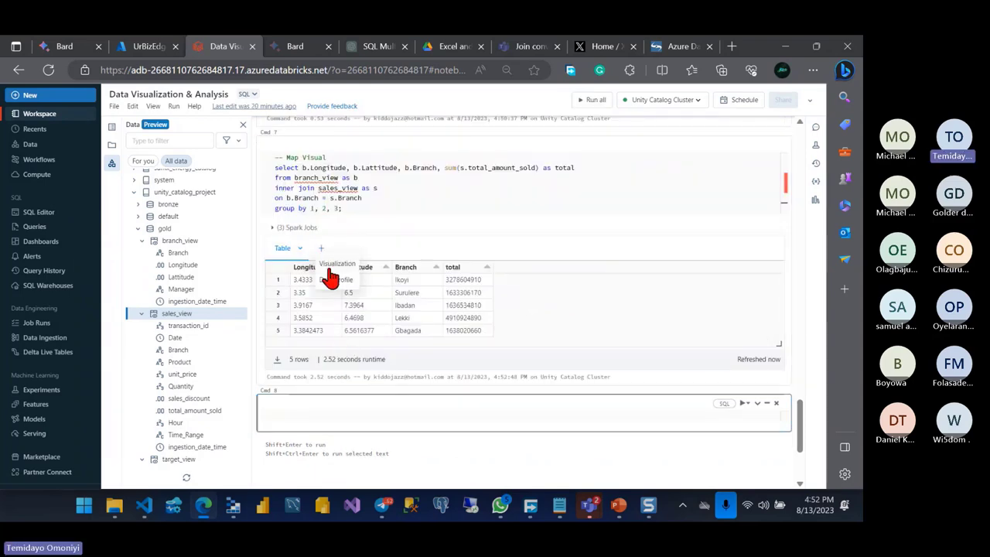
Step: Create a Map (Markers) visualization using Lattitude and Longitude, grouped by Branch
left_click(330, 271)
left_click(163, 150)
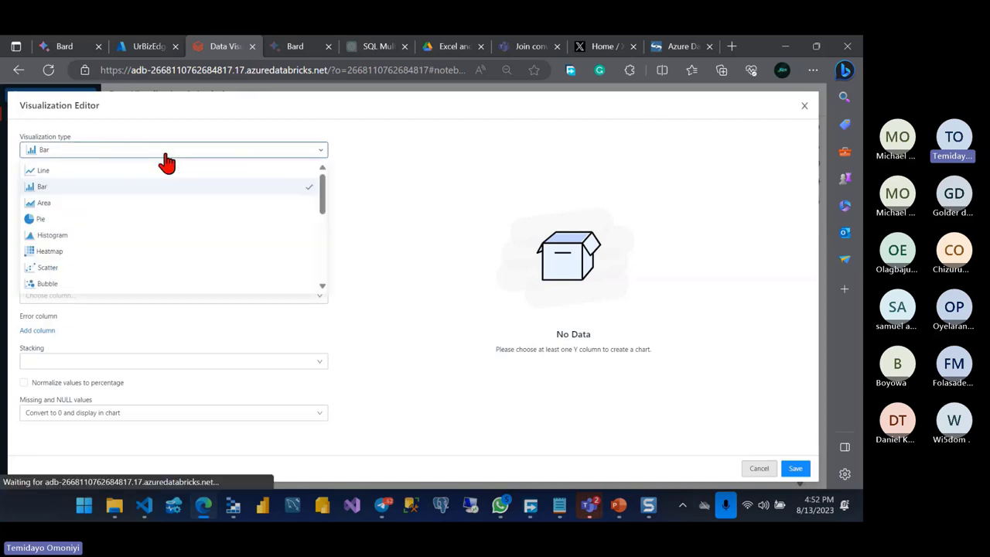
scroll(128, 251, "down", 3)
scroll(128, 252, "down", 1)
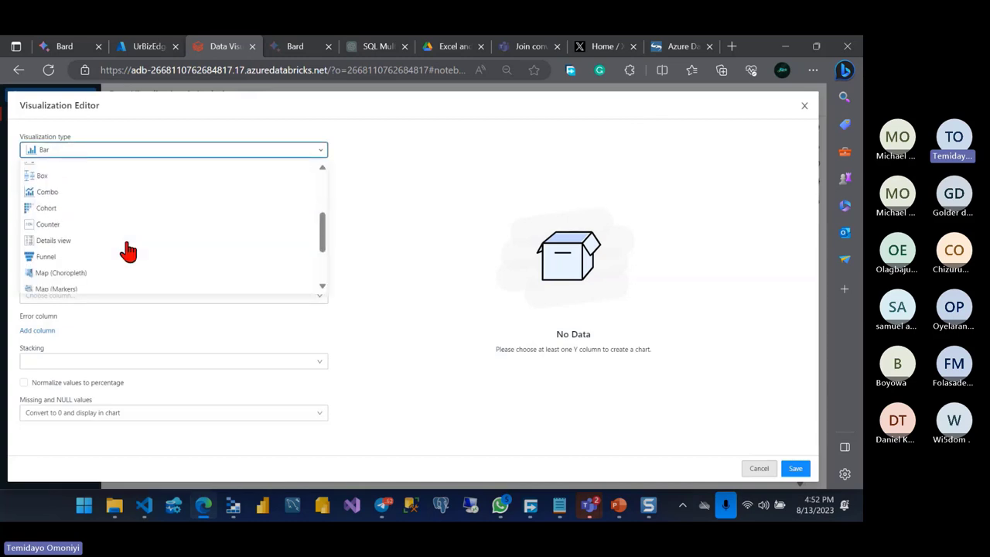
scroll(128, 251, "down", 1)
left_click(65, 232)
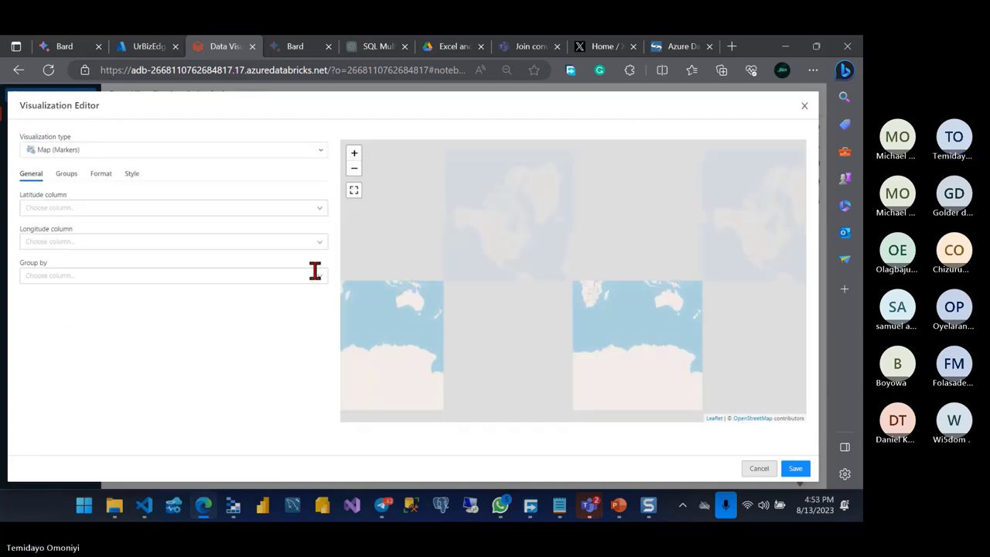
left_click(224, 208)
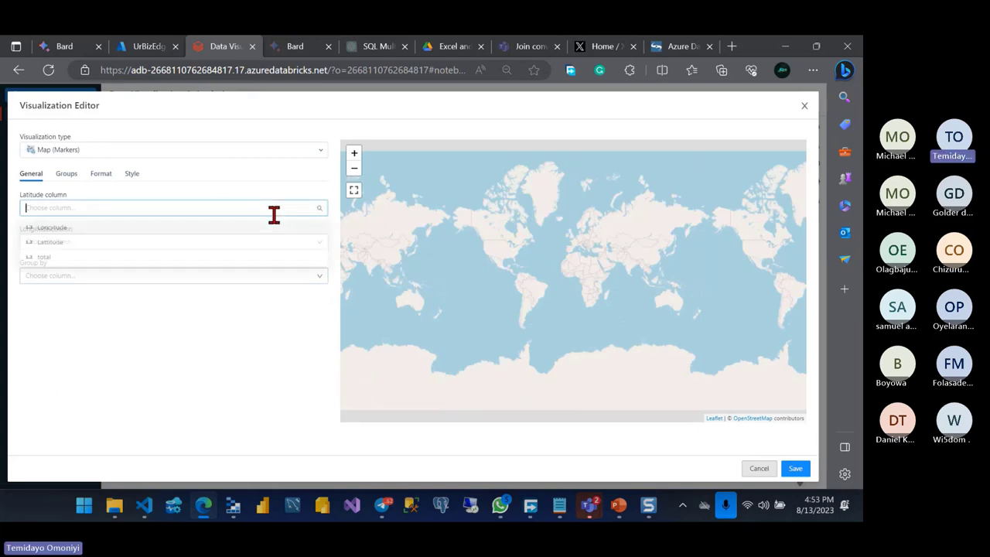
left_click(93, 244)
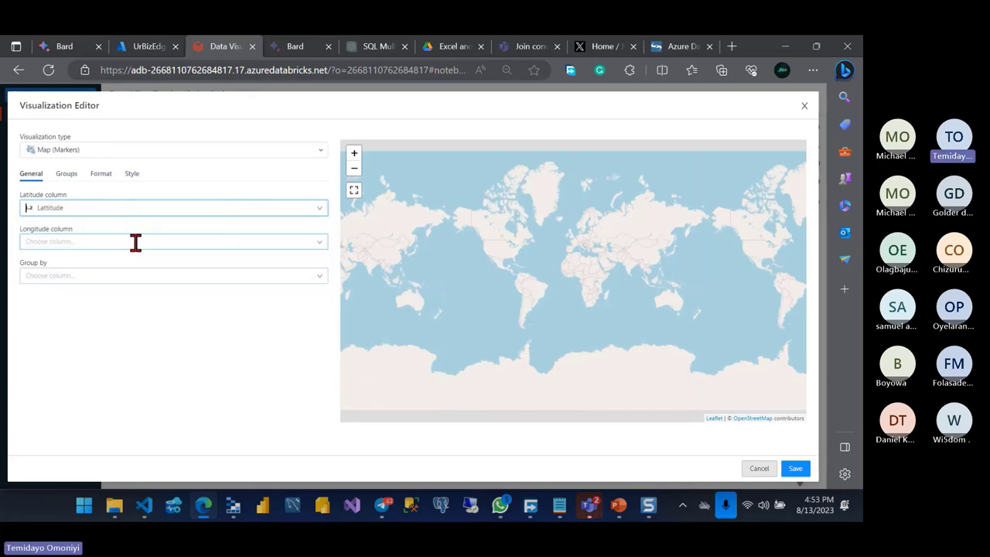
left_click(242, 242)
left_click(96, 264)
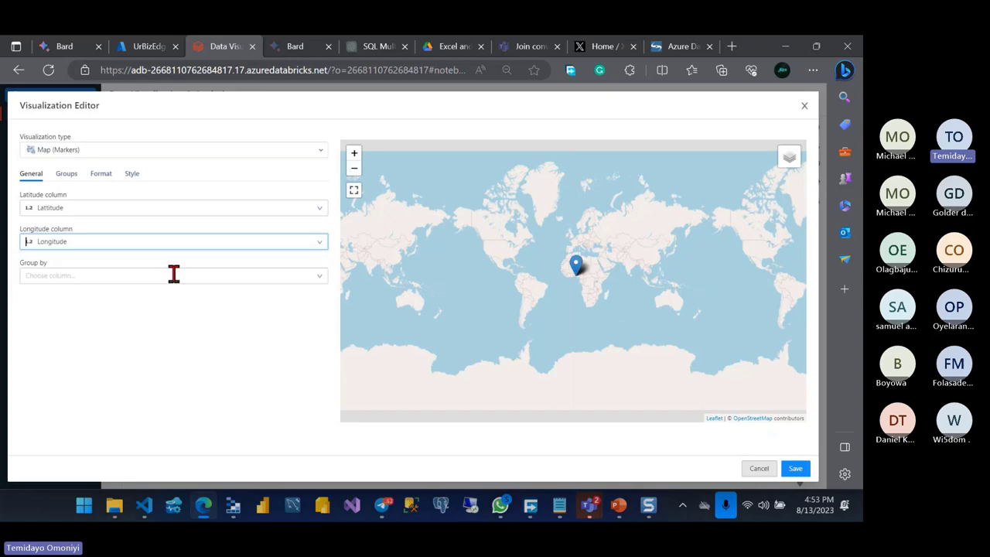
left_click(203, 278)
left_click(63, 300)
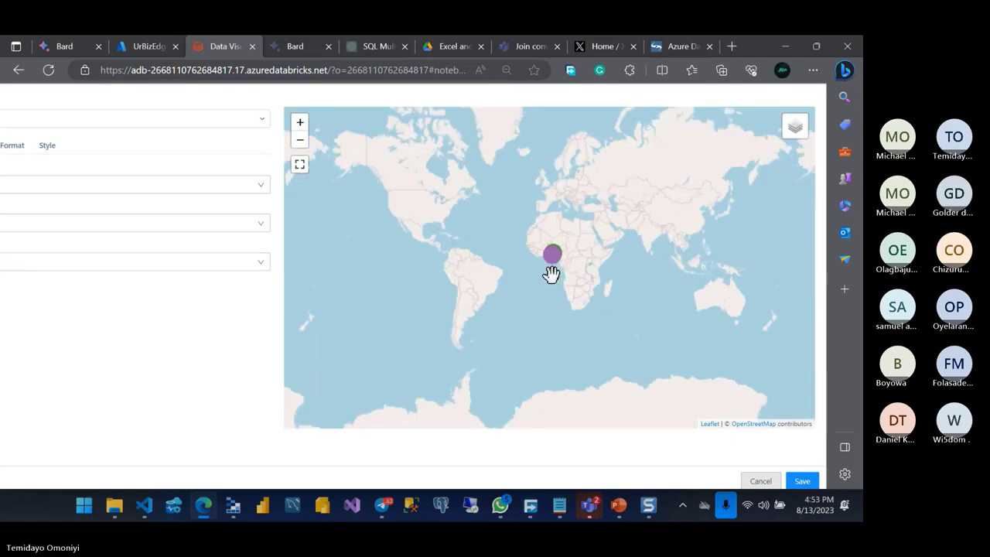
Step: Zoom and pan the map to frame the branch markers around Lagos, then save it
scroll(551, 271, "up", 4)
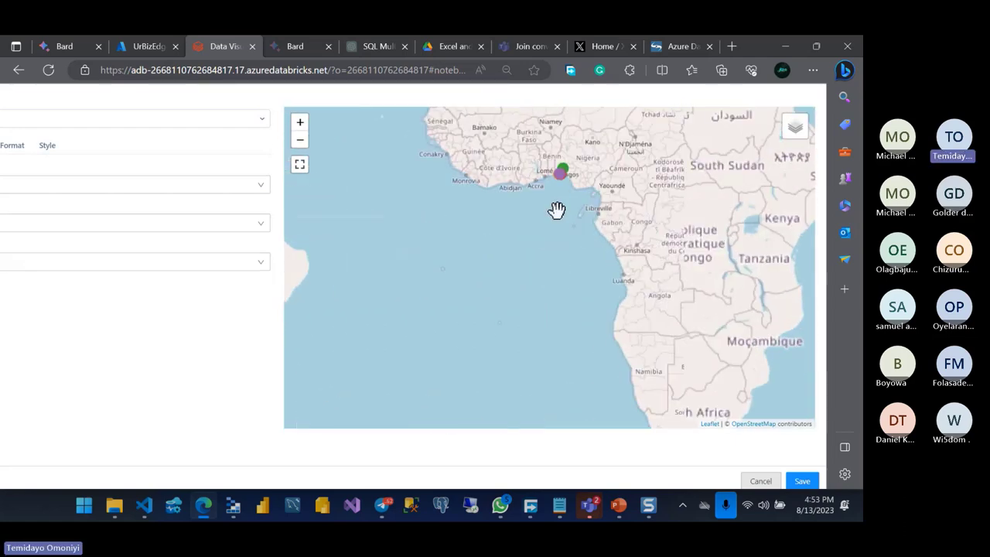
scroll(541, 290, "up", 1)
scroll(539, 279, "up", 1)
scroll(538, 280, "up", 1)
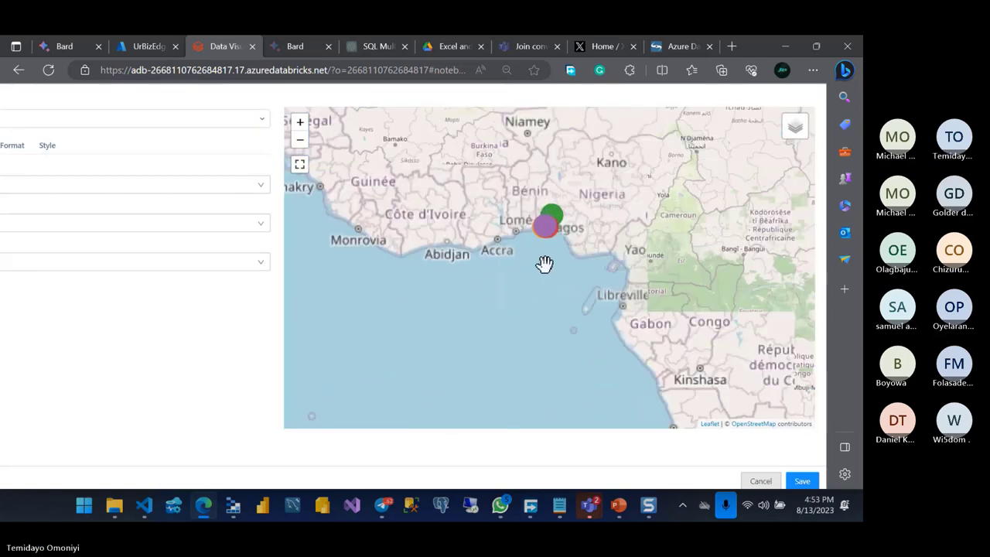
scroll(535, 302, "up", 1)
left_click_drag(532, 298, 524, 331)
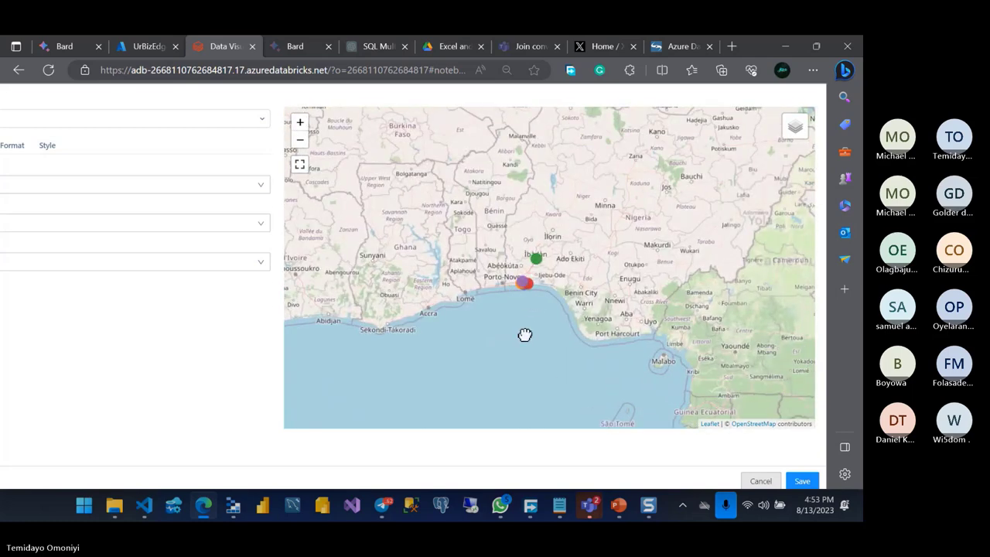
scroll(525, 331, "up", 1)
left_click_drag(524, 286, 526, 343)
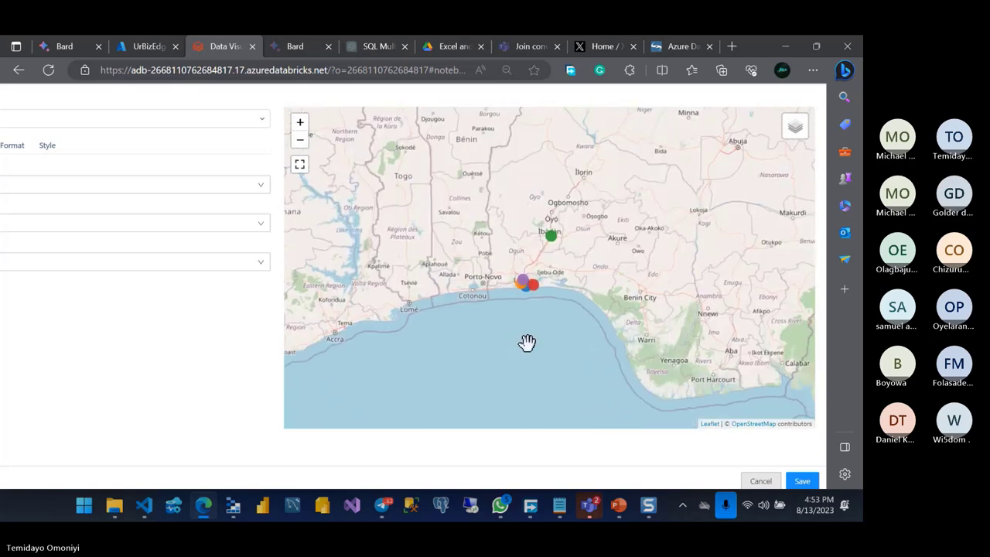
scroll(529, 323, "up", 1)
left_click_drag(530, 305, 521, 366)
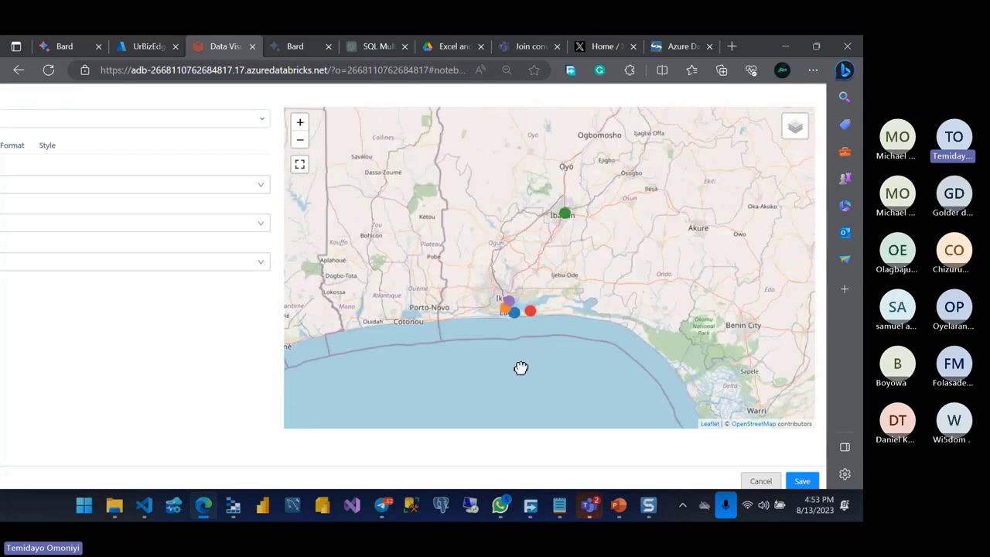
left_click(802, 479)
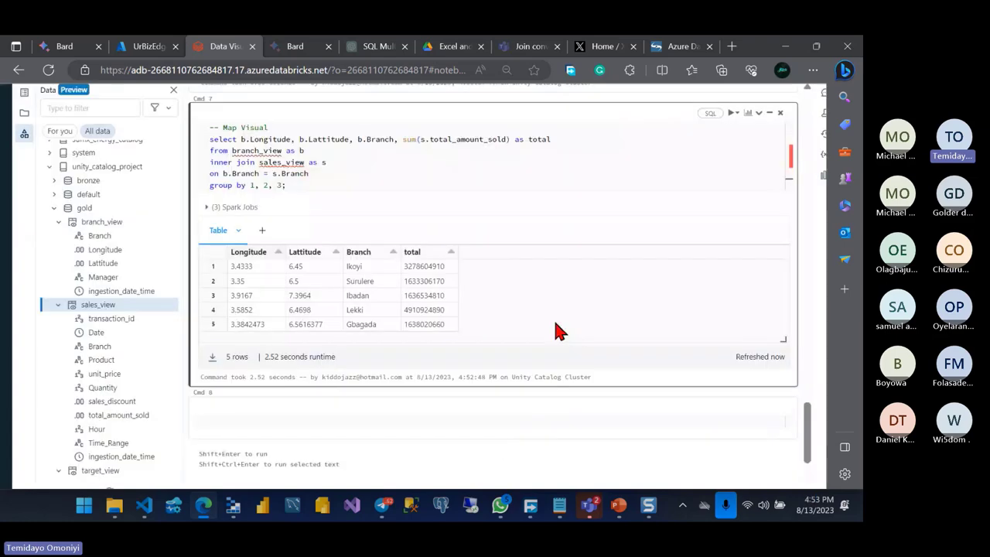
Step: Open the options menu on the Visualization 1 map tab to reach Add to dashboard
scroll(438, 162, "down", 2)
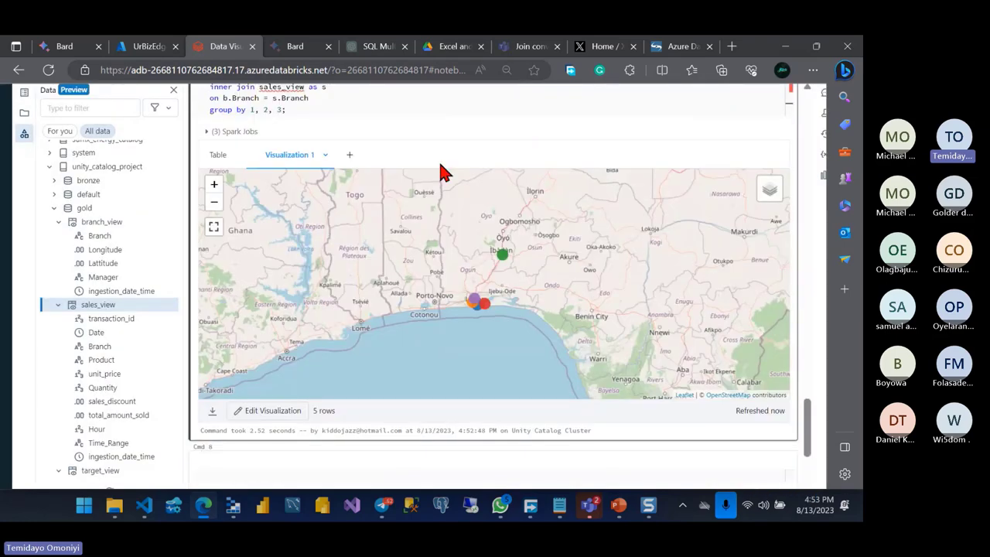
scroll(438, 162, "up", 2)
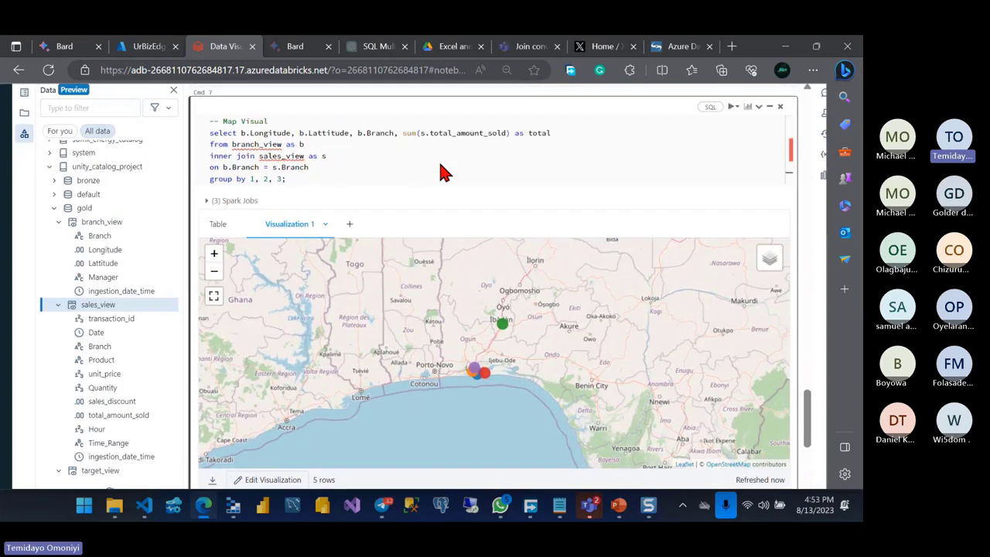
left_click(325, 224)
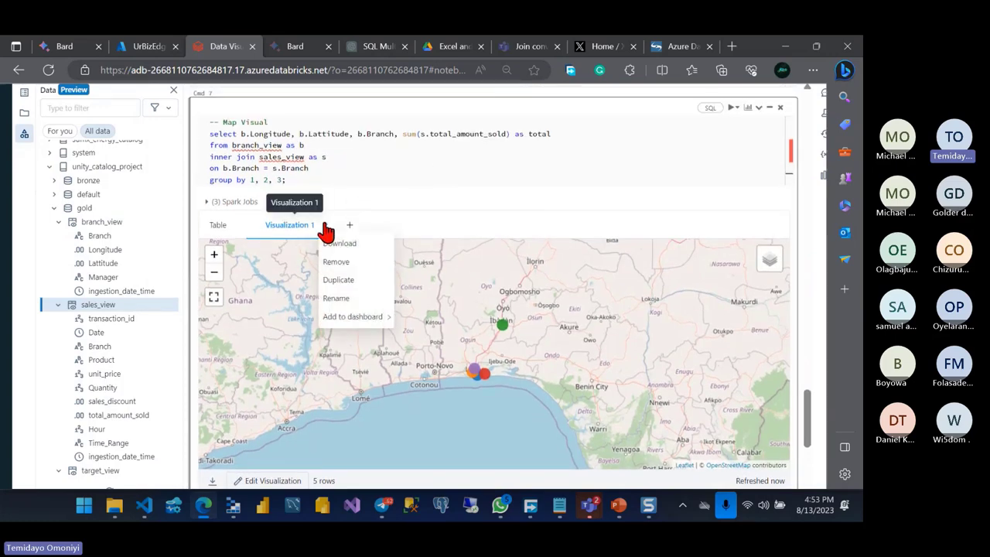
mouse_move(352, 317)
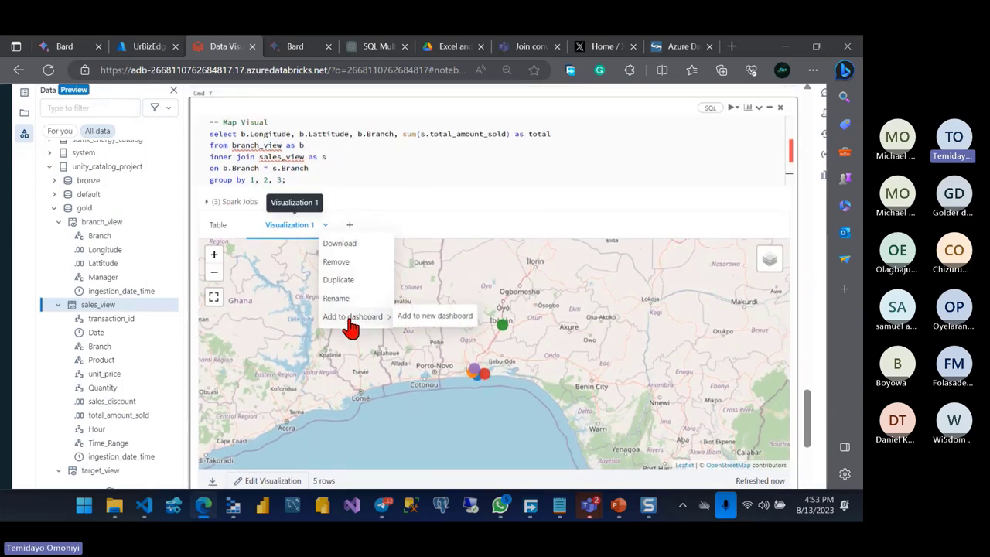
Step: Add the branch map to a new dashboard named Webinar_Presentation
left_click(417, 317)
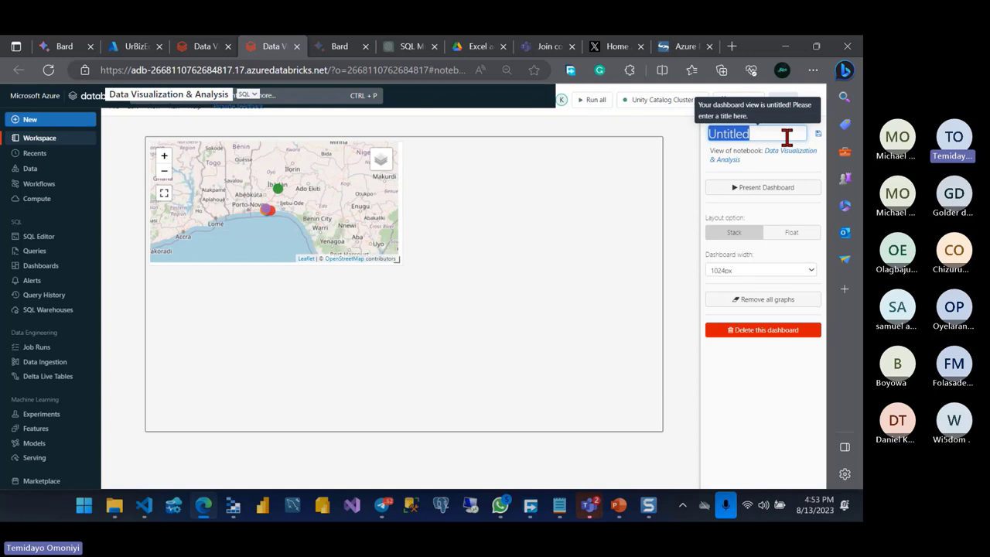
key("BackSpace")
type("Webina")
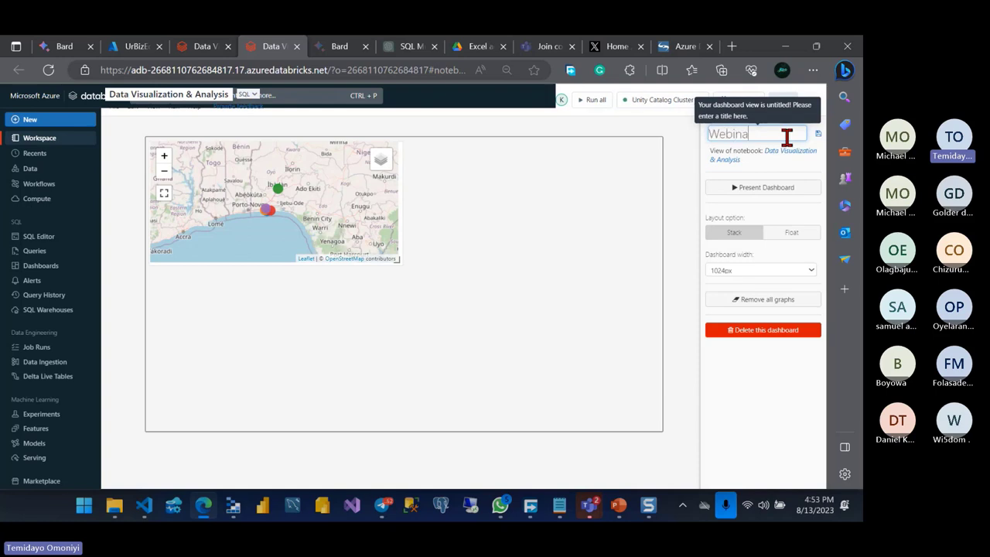
type("r_Pres")
type("entation")
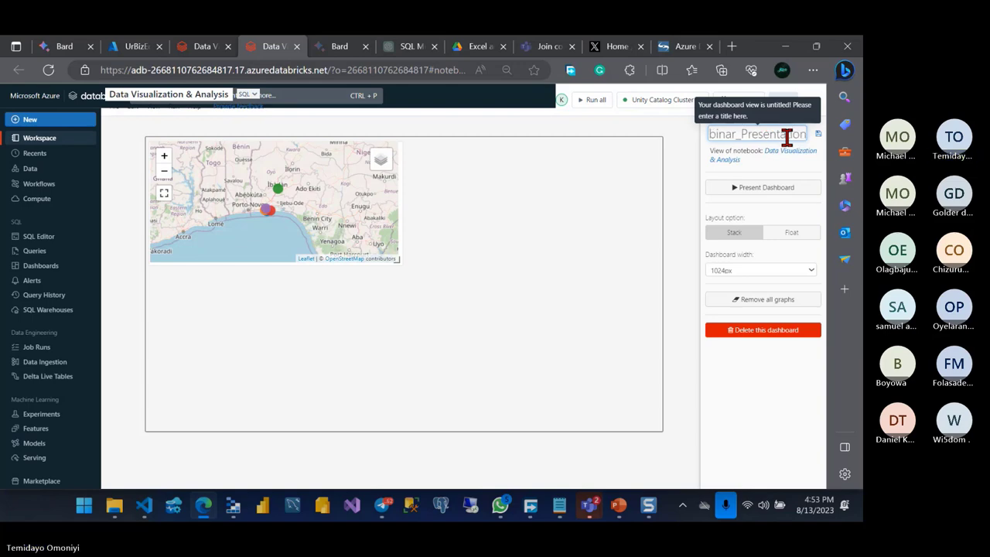
key("Return")
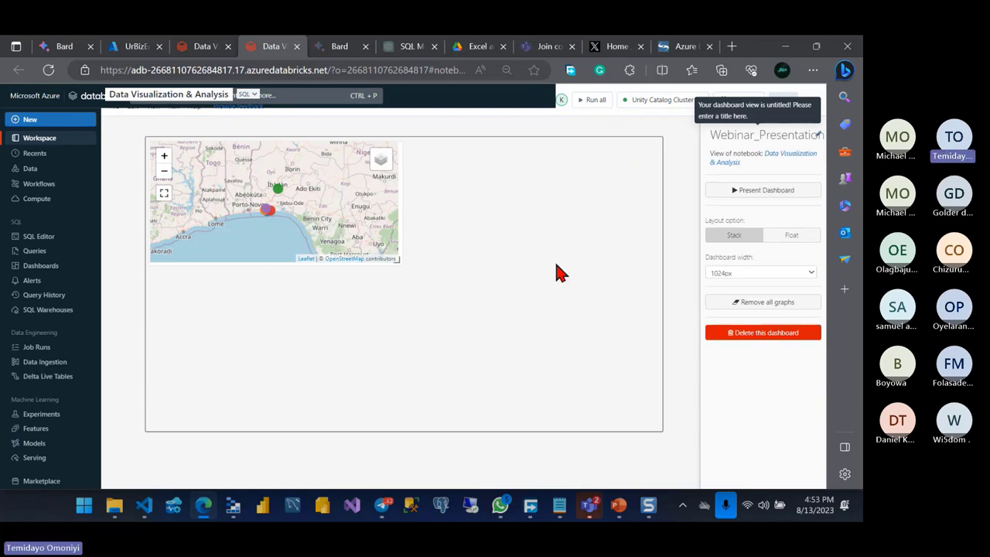
Step: Back in the notebook, add the total target card to Webinar_Presentation
left_click(186, 51)
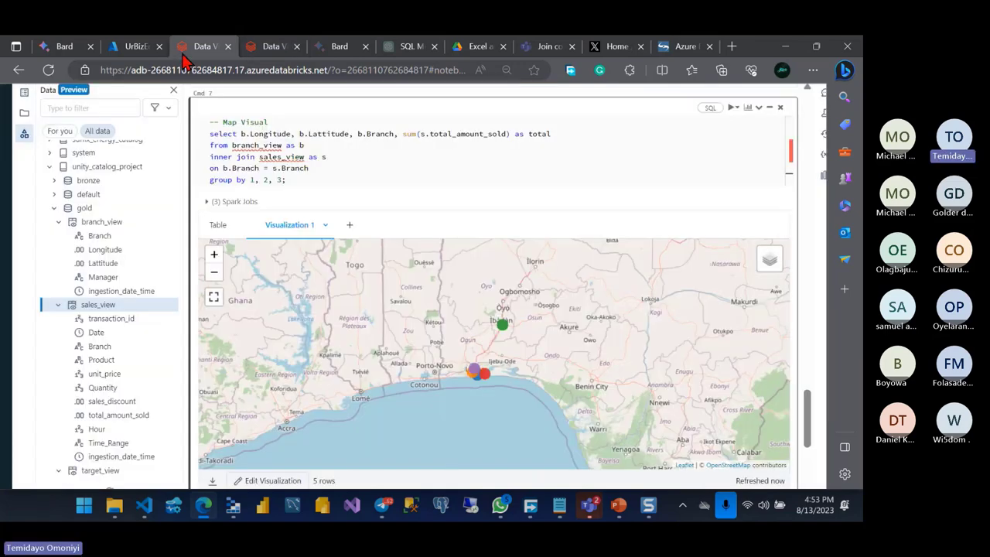
scroll(324, 317, "down", 3)
scroll(323, 317, "up", 5)
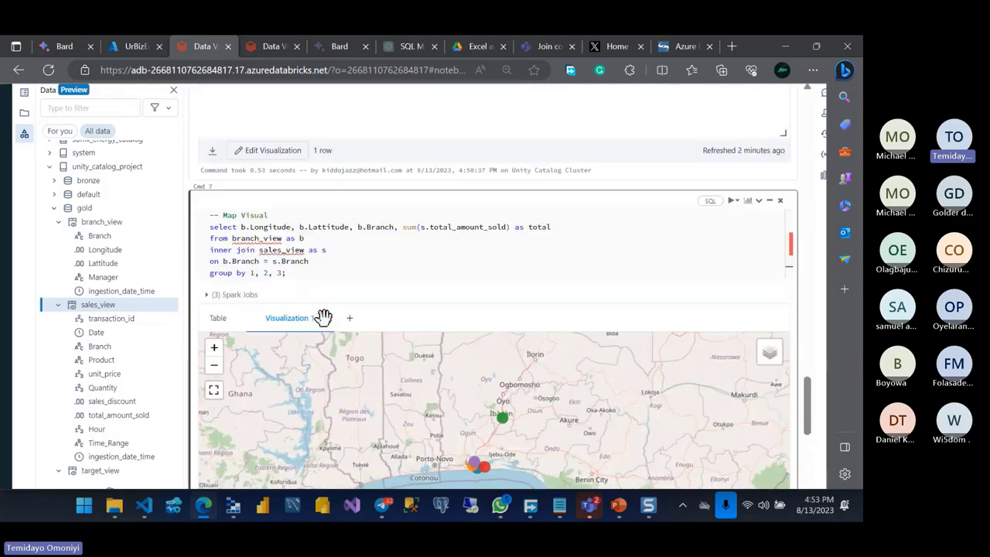
scroll(320, 320, "up", 5)
left_click(326, 235)
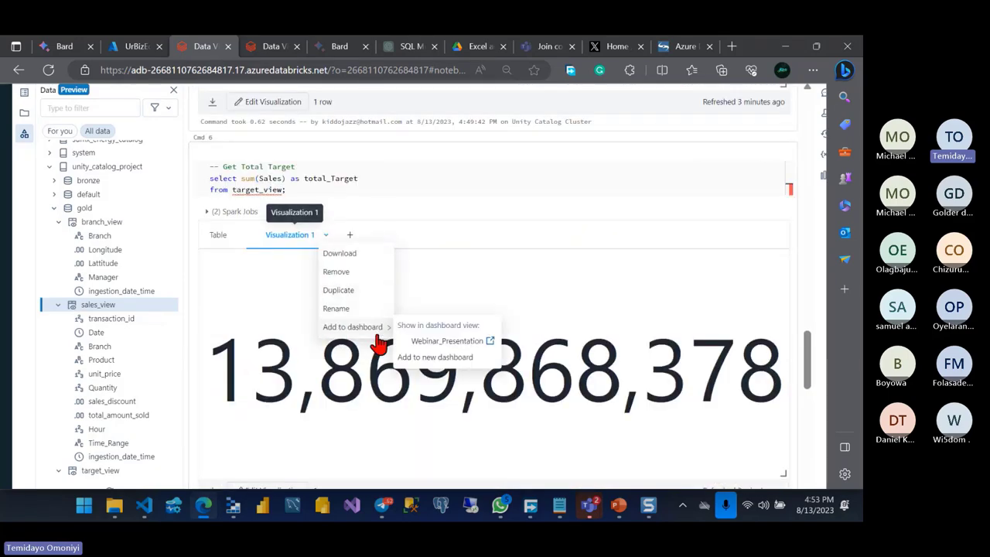
mouse_move(352, 327)
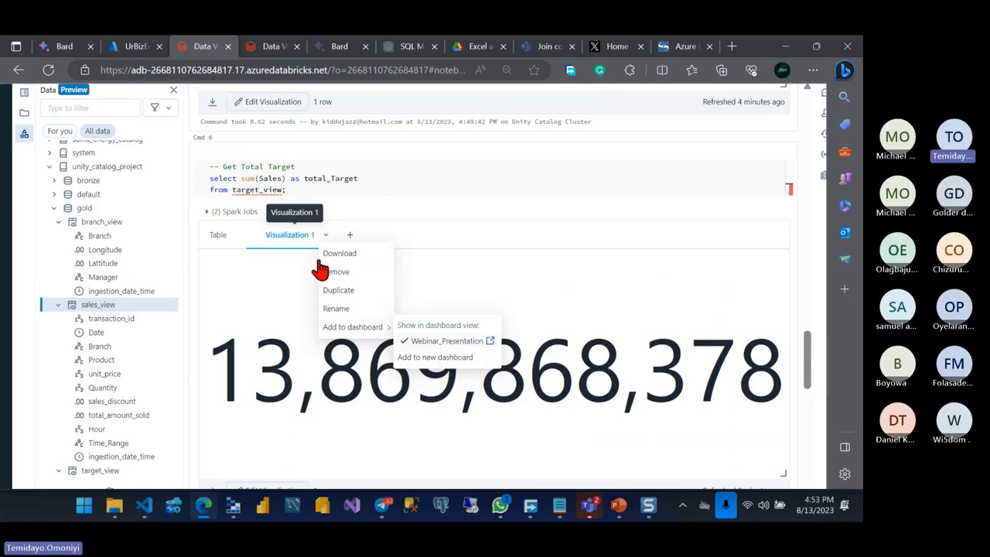
Step: Add the Time_Frame sales chart and branch total sales chart to Webinar_Presentation
scroll(290, 219, "up", 2)
scroll(288, 216, "up", 1)
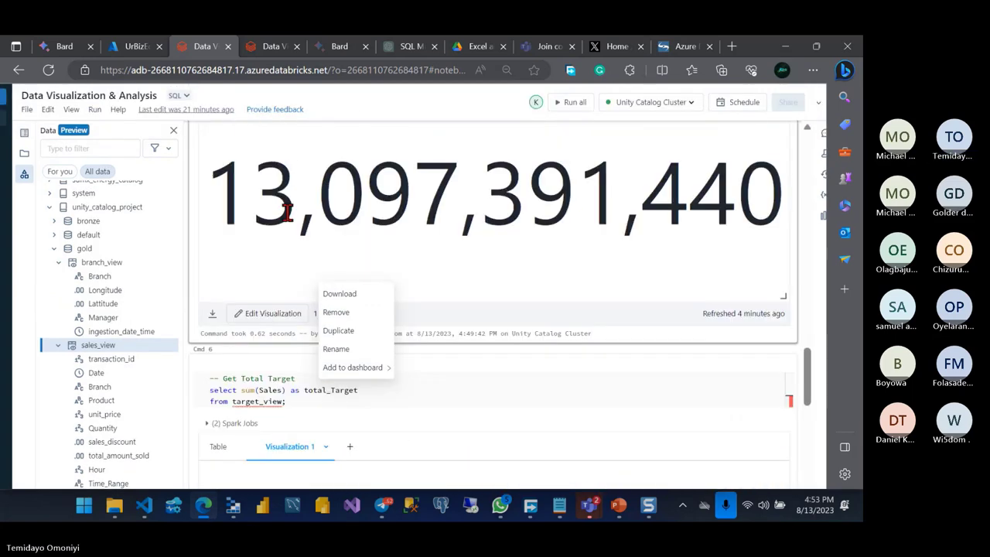
scroll(285, 215, "up", 2)
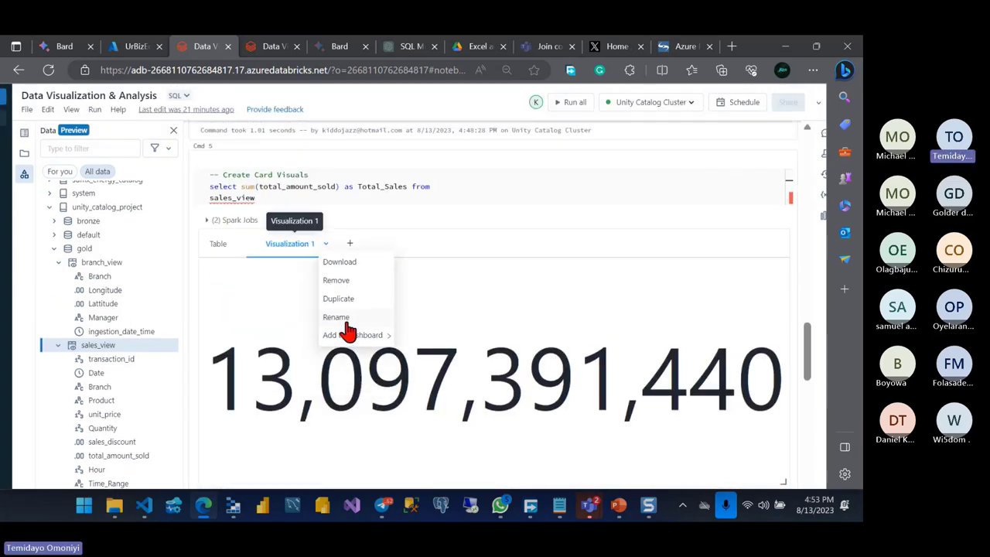
mouse_move(352, 367)
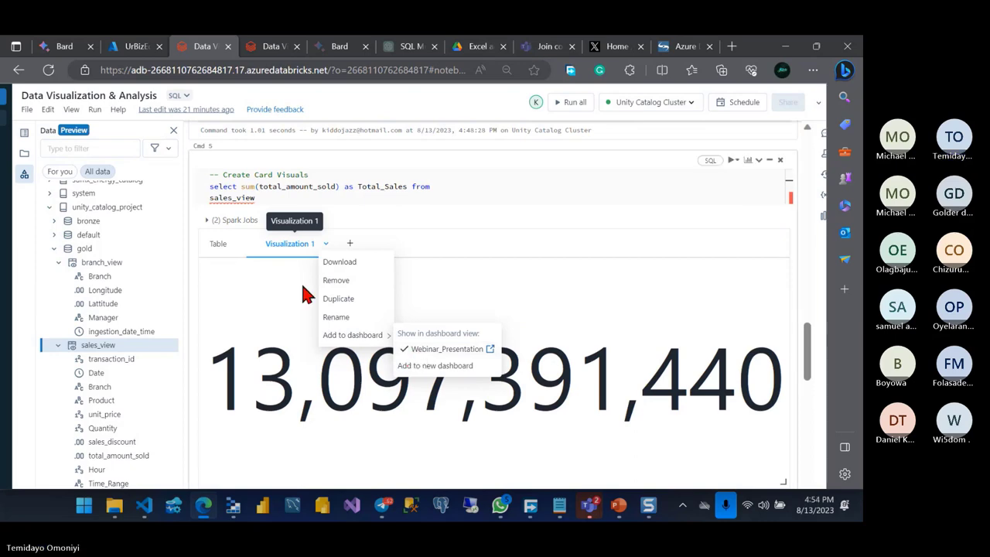
scroll(257, 296, "up", 3)
scroll(257, 296, "up", 1)
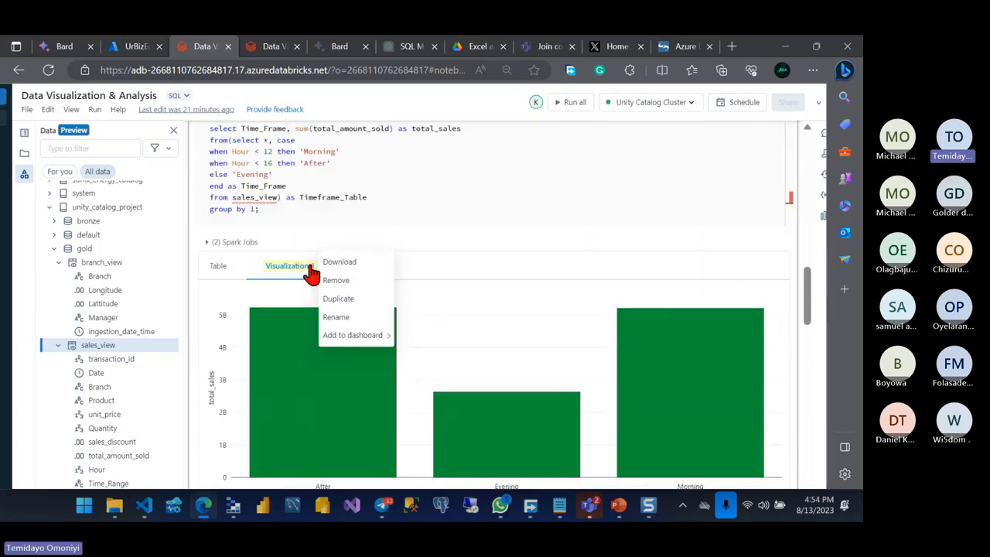
left_click(324, 267)
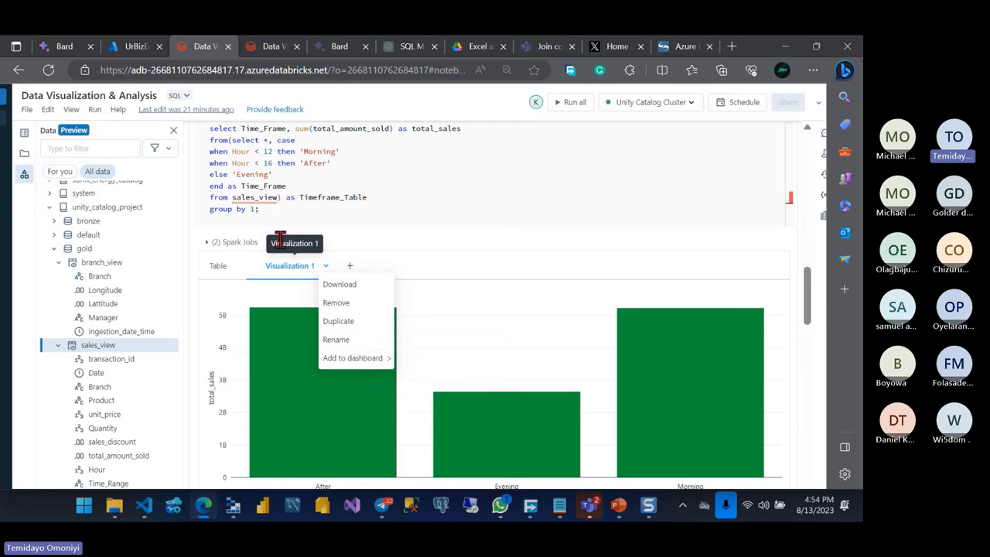
scroll(280, 246, "up", 1)
scroll(280, 244, "up", 1)
scroll(280, 240, "up", 2)
scroll(280, 240, "up", 2)
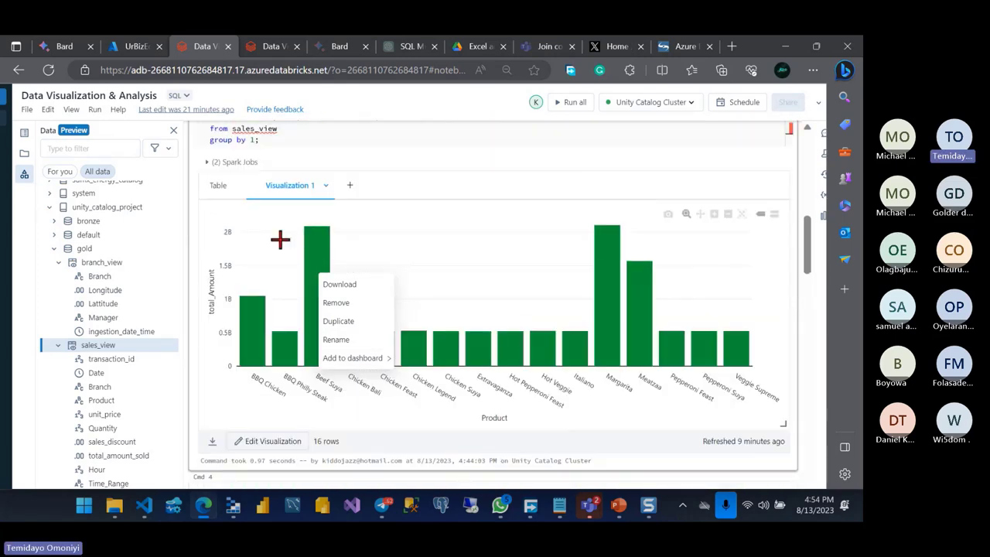
scroll(325, 270, "up", 1)
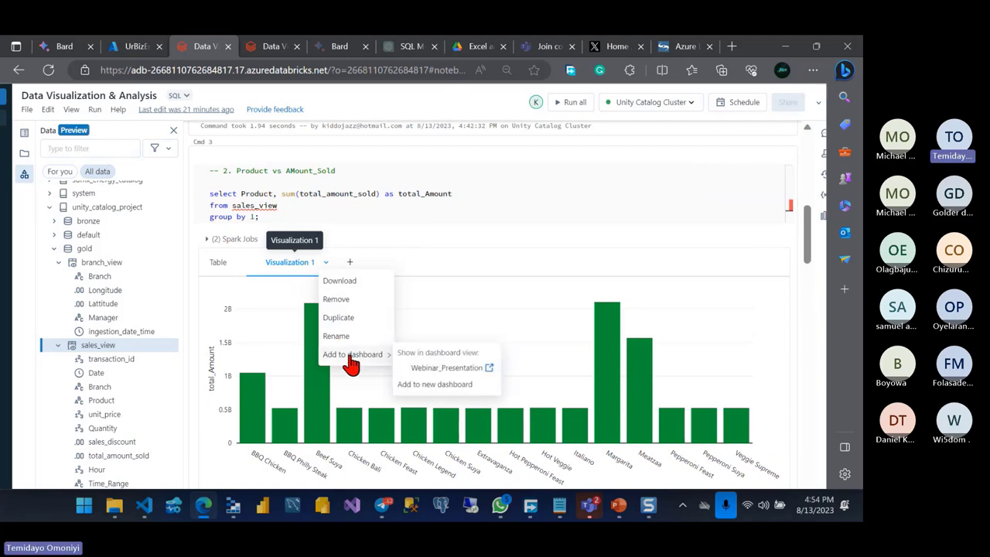
scroll(365, 234, "up", 1)
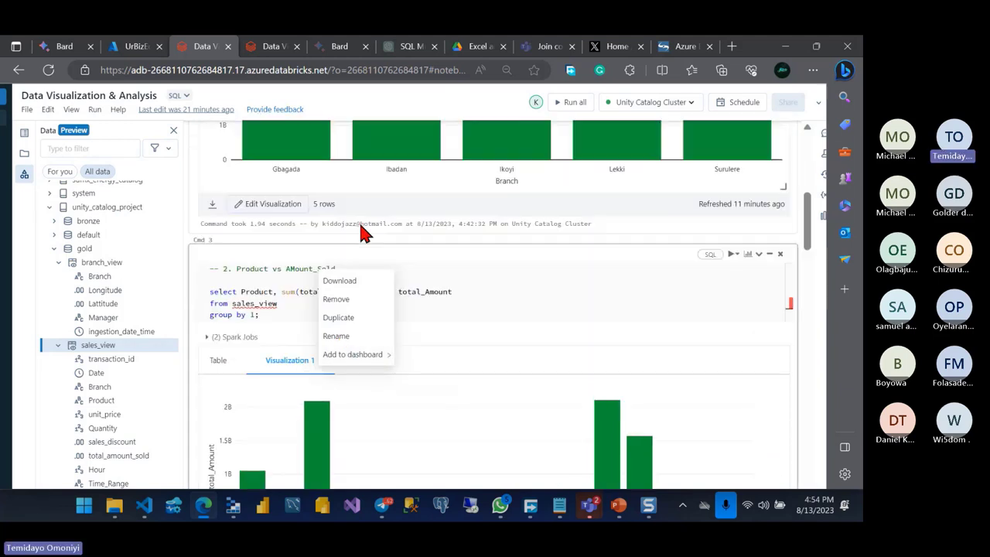
scroll(361, 224, "up", 2)
scroll(347, 232, "up", 1)
left_click(325, 239)
mouse_move(353, 354)
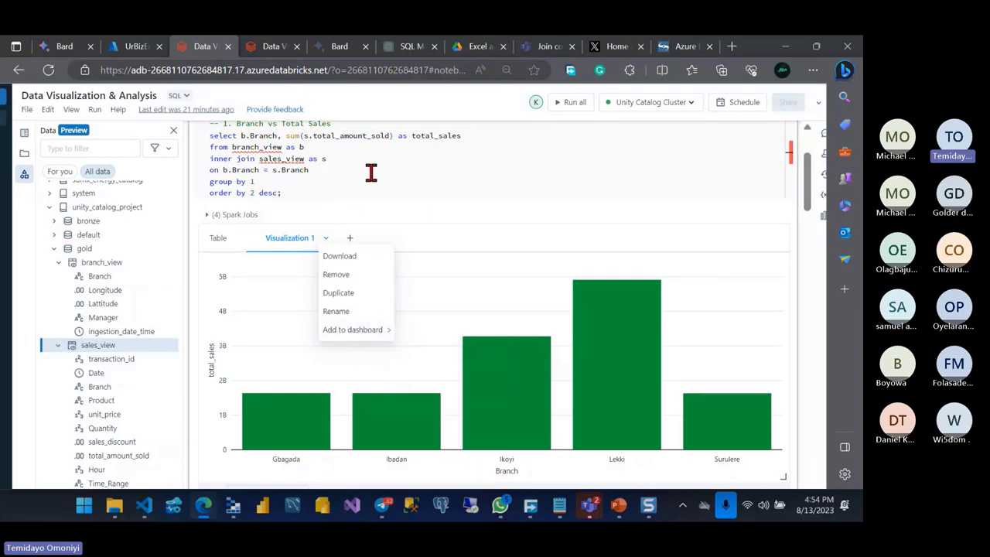
scroll(369, 170, "up", 3)
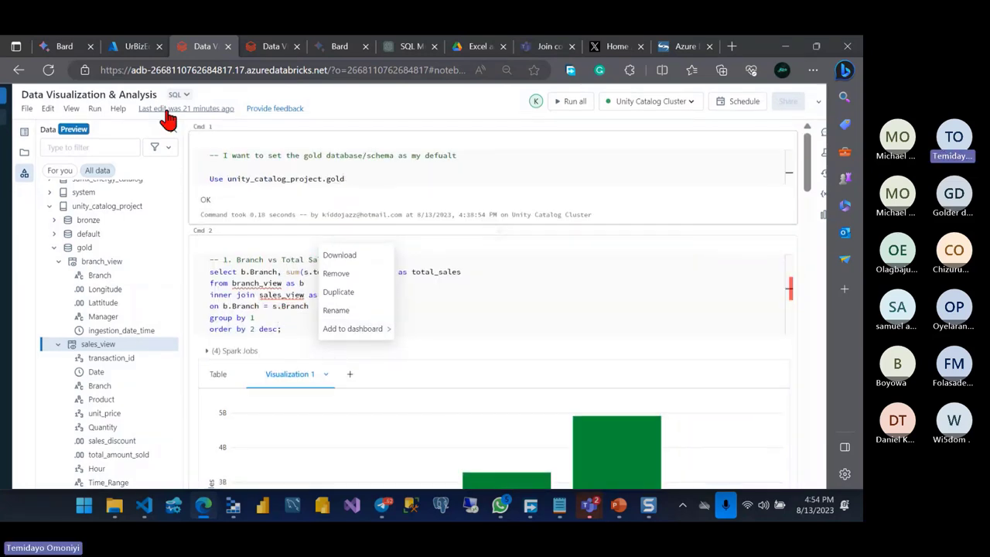
Step: On the dashboard, move the total target card into the right column
key("alt+Tab")
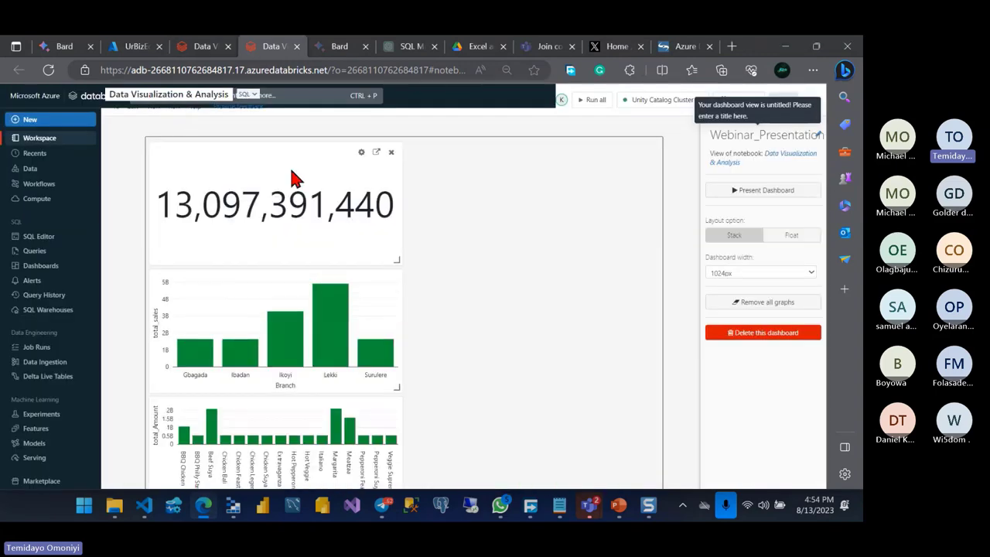
scroll(292, 178, "down", 5)
scroll(531, 345, "up", 1)
left_click_drag(346, 323, 593, 130)
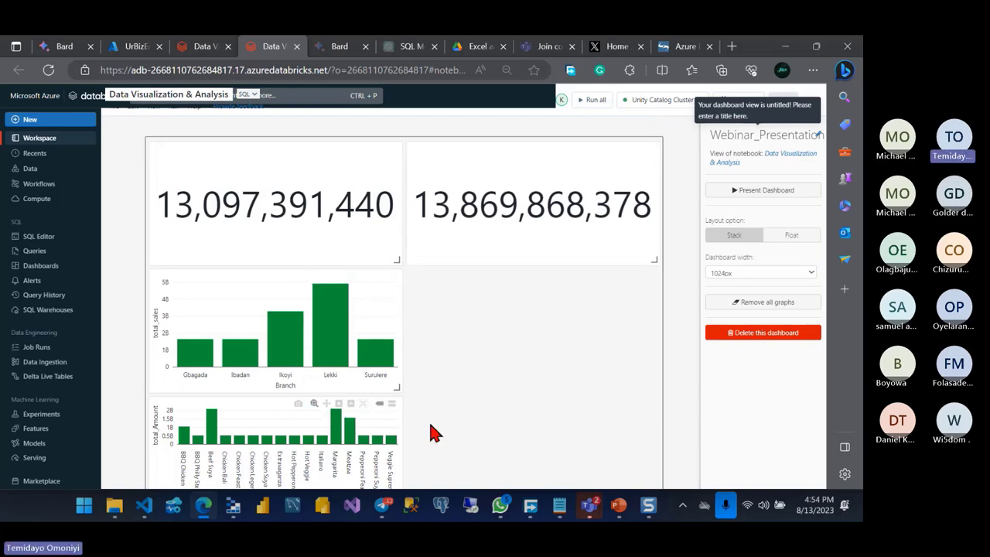
scroll(454, 436, "down", 2)
scroll(453, 435, "down", 2)
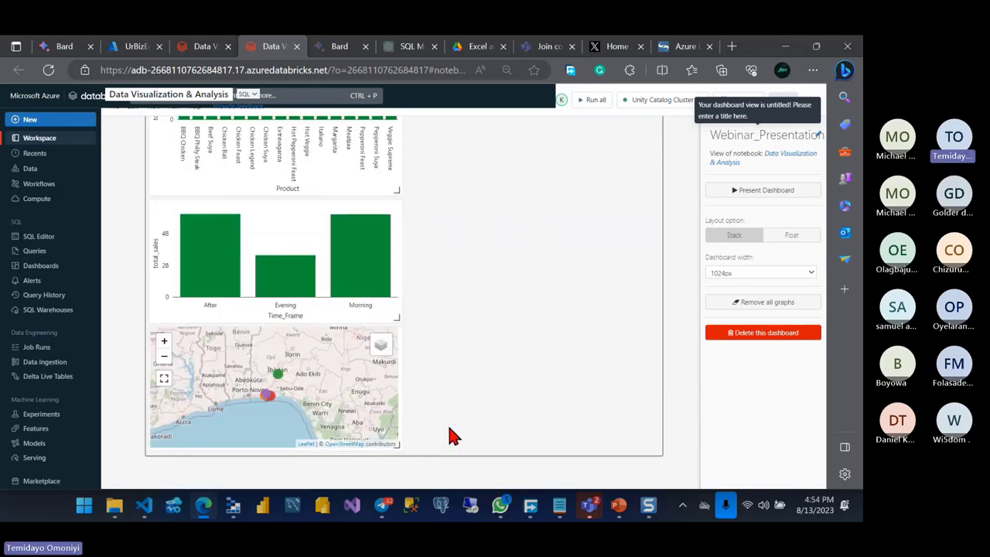
scroll(453, 435, "up", 1)
Step: Place the Time_Frame chart and map in the right column, then present the dashboard
mouse_move(276, 348)
left_mouse_down()
mouse_move(549, 157)
mouse_move(541, 132)
left_mouse_up()
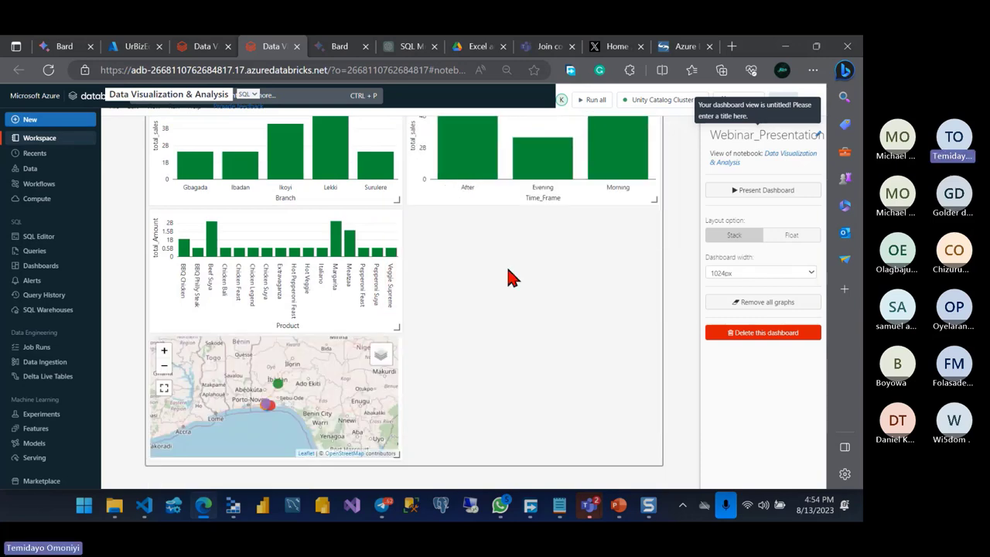
scroll(510, 276, "up", 1)
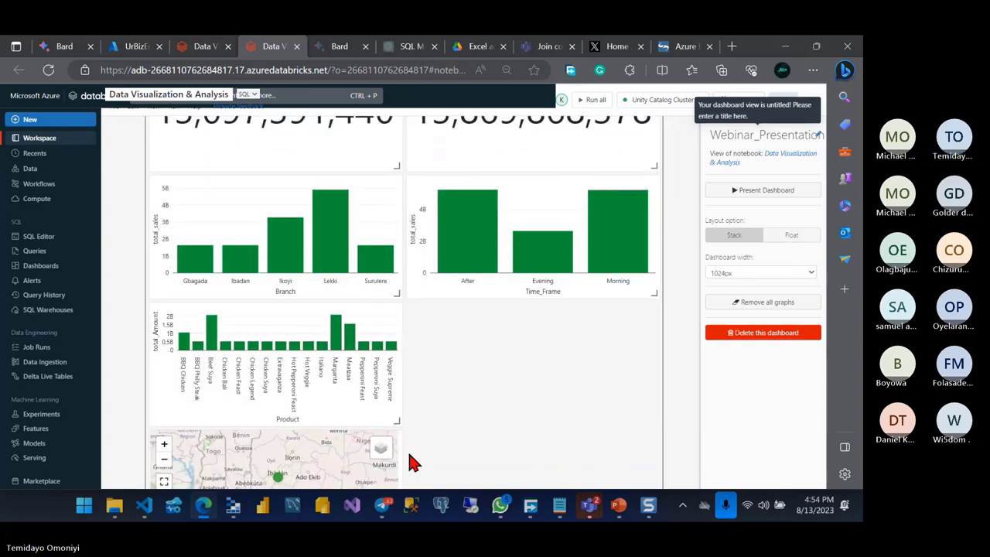
scroll(402, 464, "down", 1)
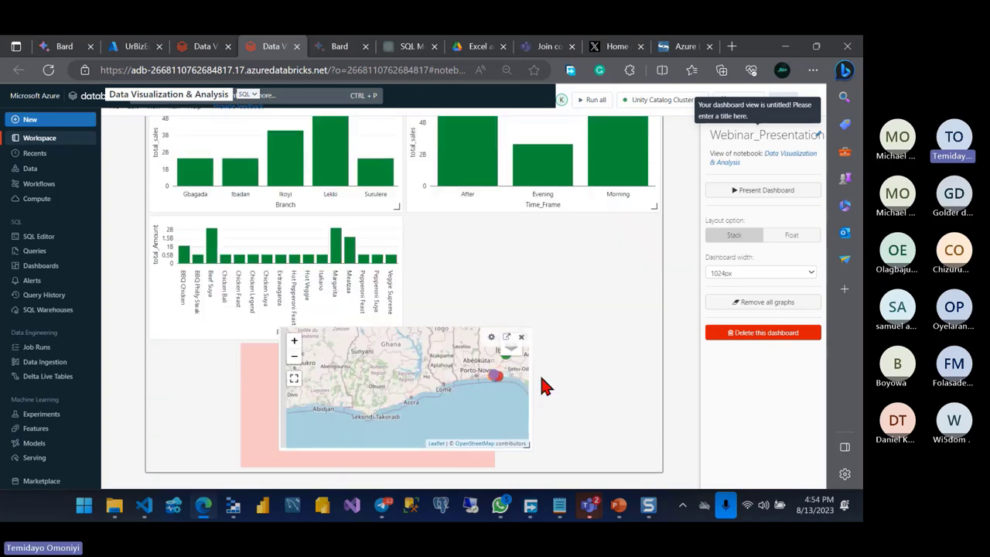
left_click_drag(402, 464, 649, 258)
scroll(433, 232, "up", 2)
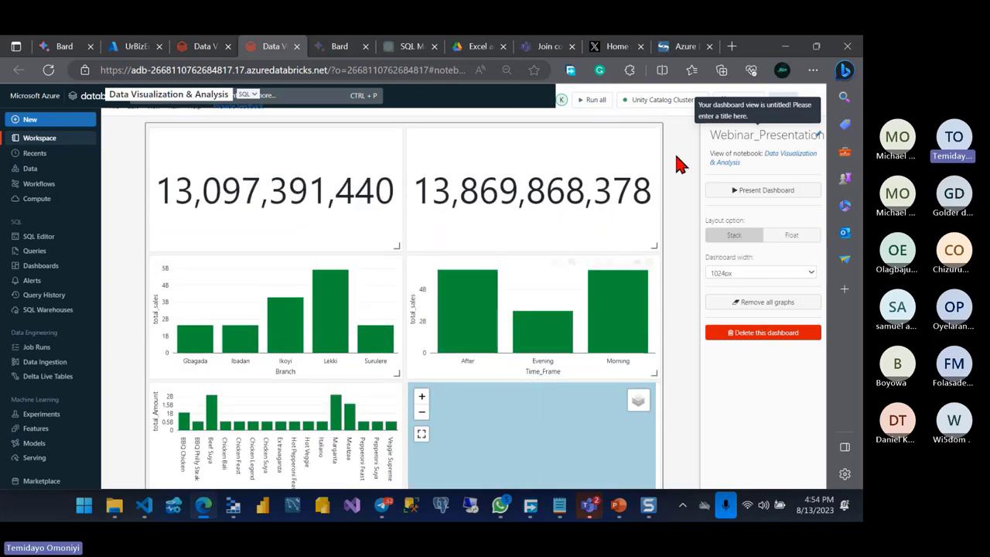
left_click(746, 193)
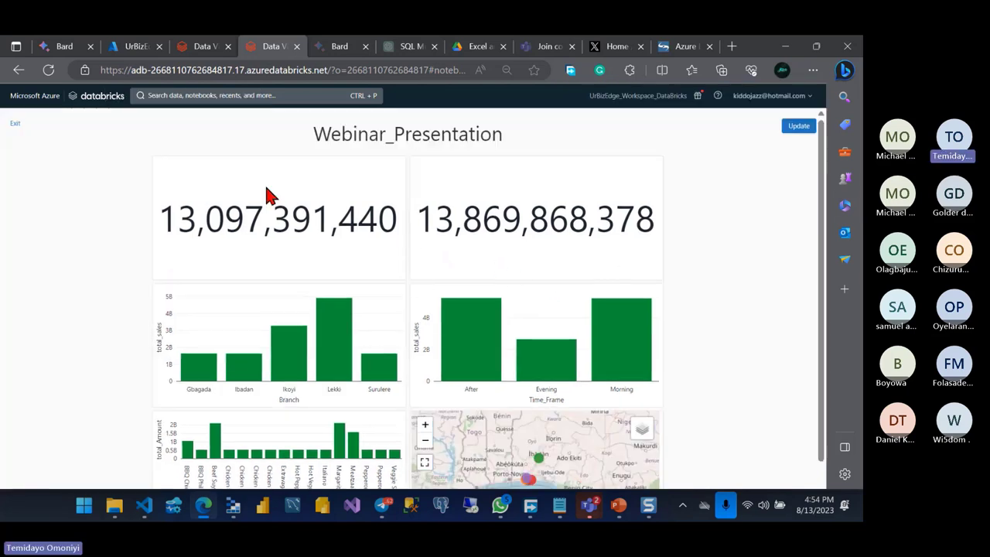
Step: Switch back to the Data Visualization & Analysis notebook and scroll to the Branch vs Total Sales chart
left_click(183, 56)
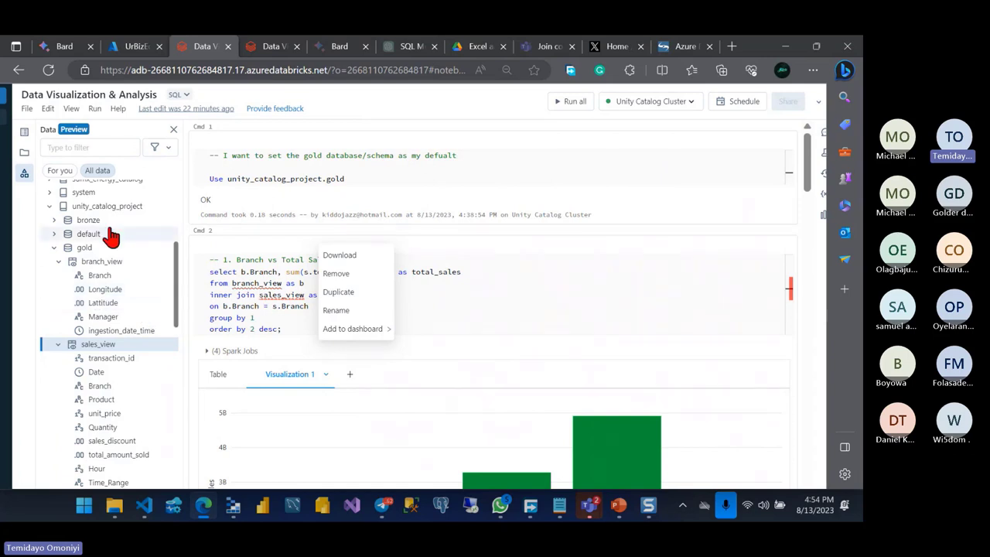
scroll(94, 329, "up", 1)
scroll(85, 321, "up", 2)
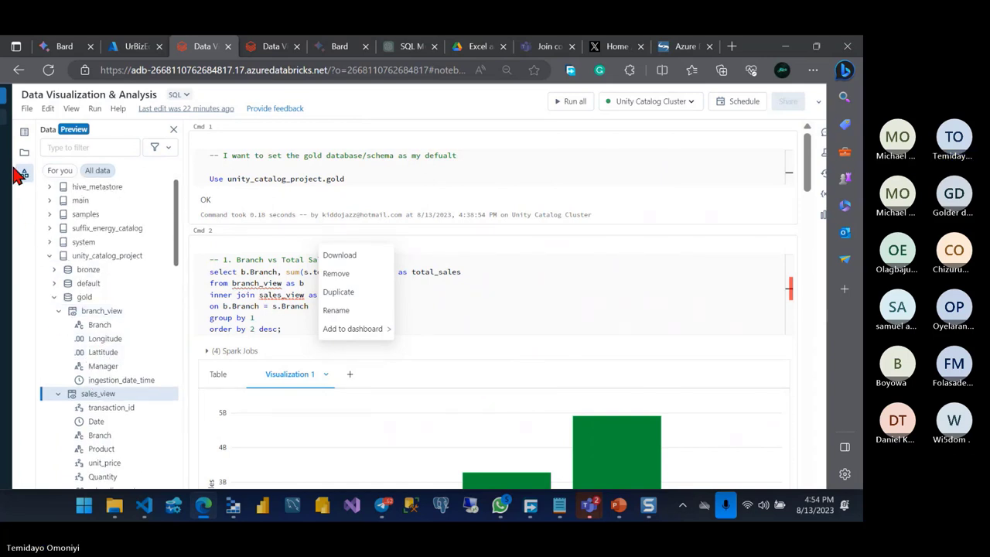
scroll(168, 205, "down", 2)
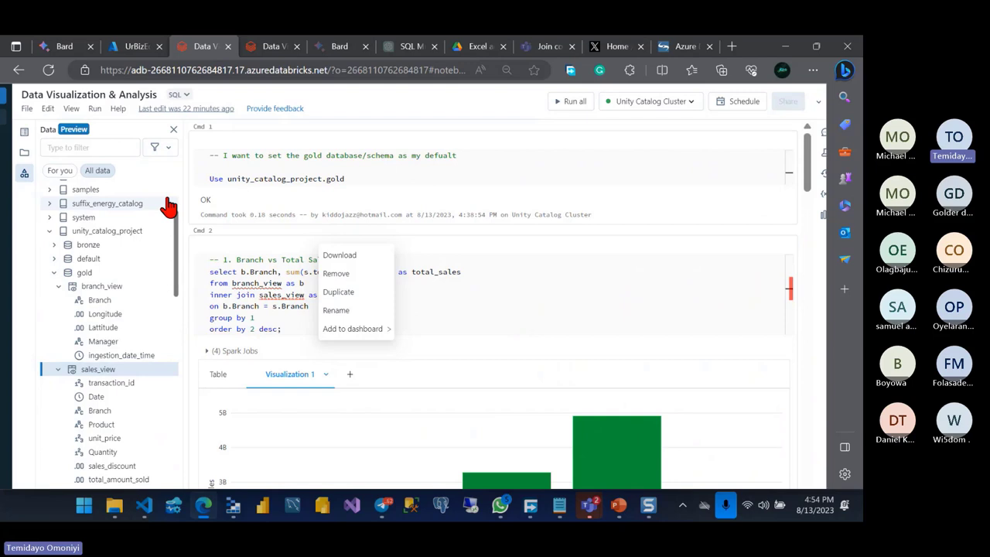
scroll(169, 206, "down", 1)
scroll(167, 178, "down", 4)
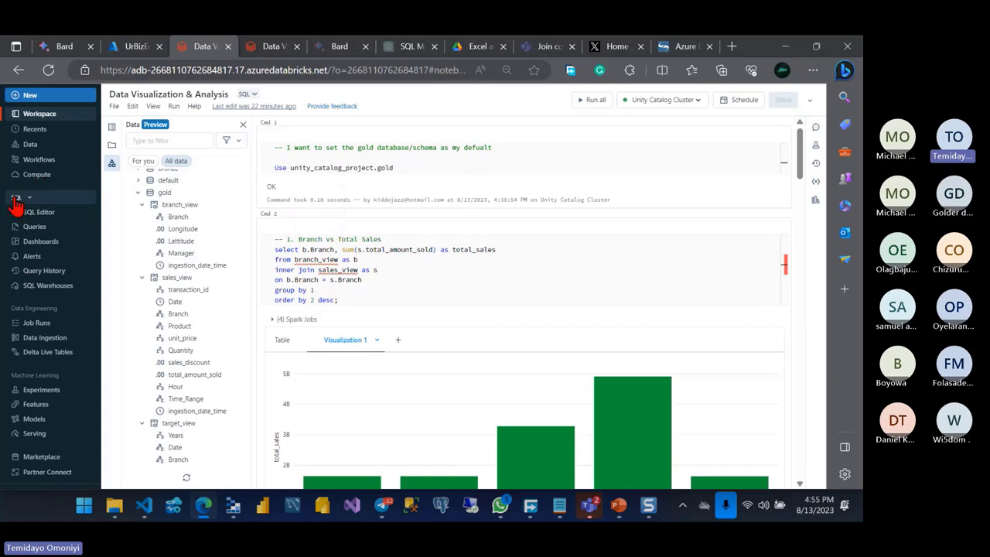
Step: Open the Gold_Analysis SQL warehouse's Connection details showing hostname, port 443 and HTTP path
left_click(34, 290)
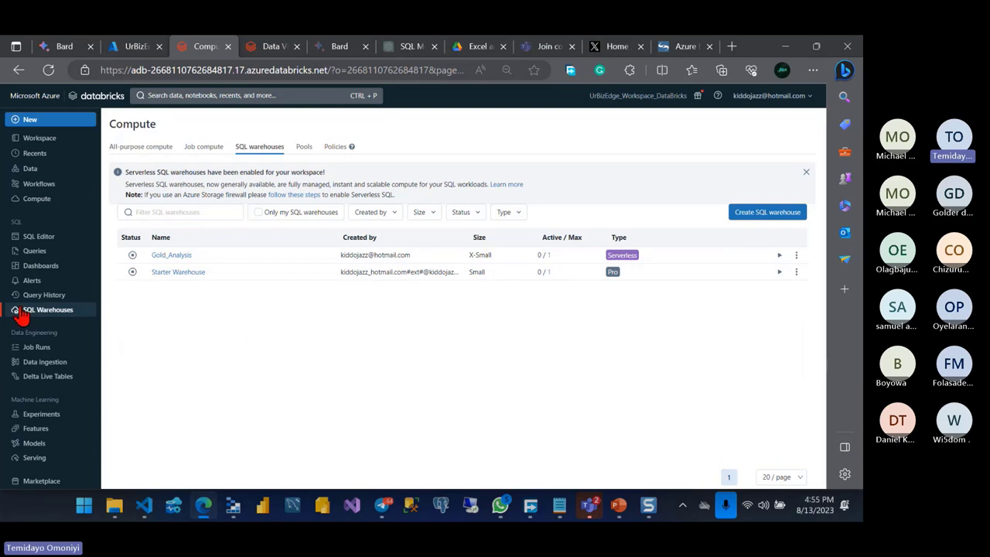
left_click(766, 218)
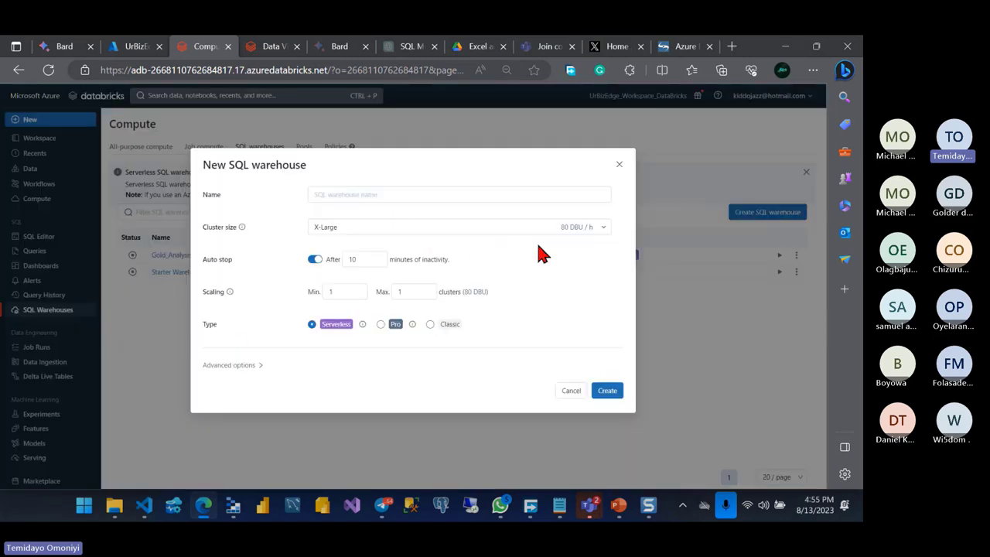
left_click(618, 167)
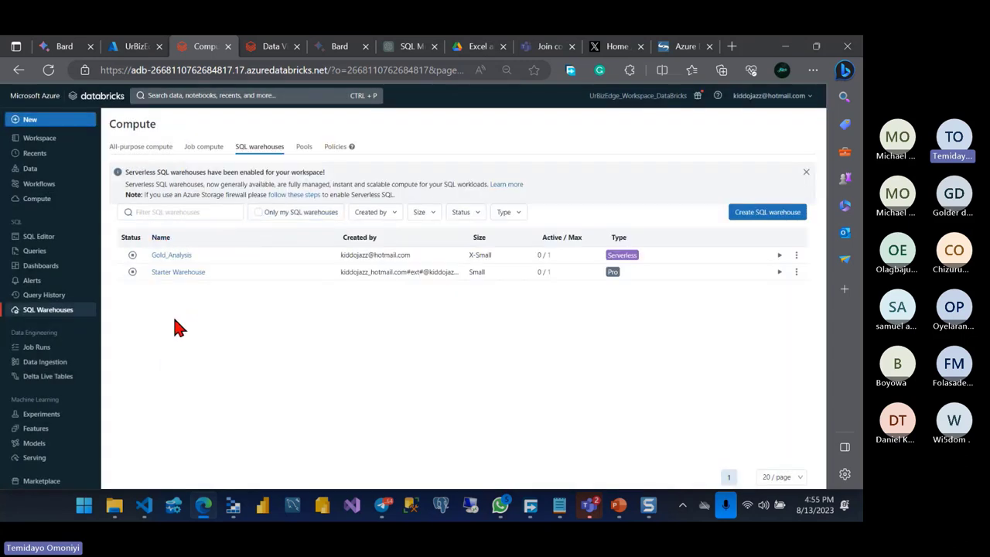
left_click(170, 256)
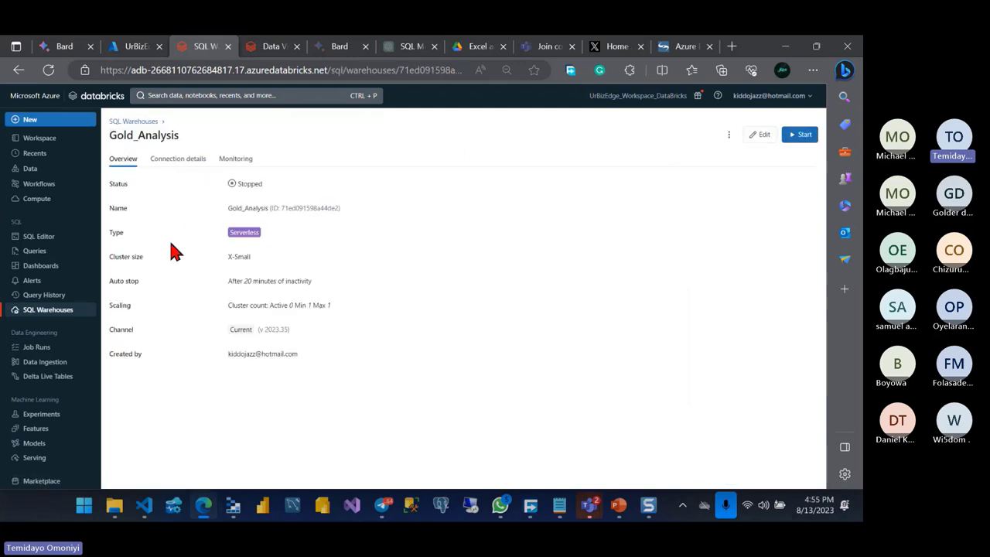
left_click(162, 160)
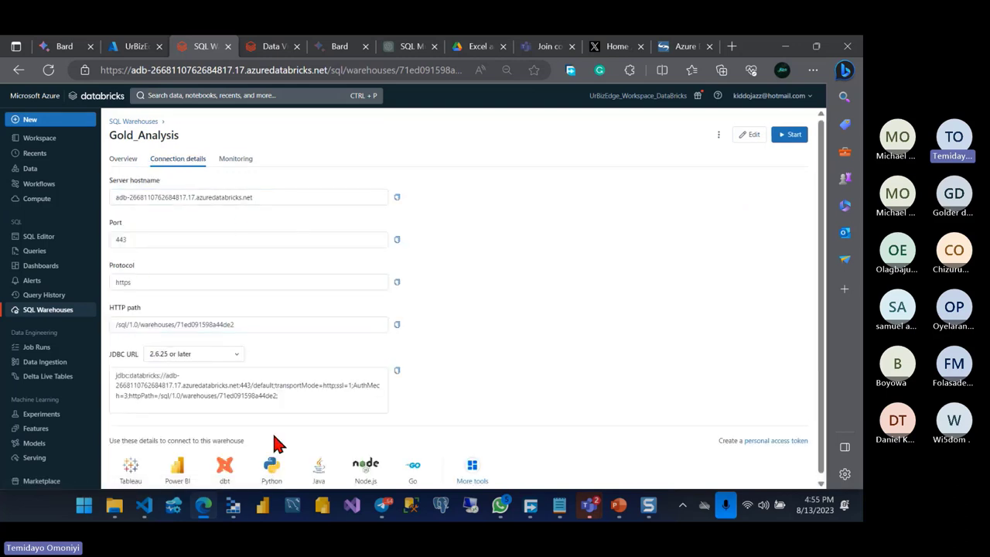
scroll(276, 443, "down", 1)
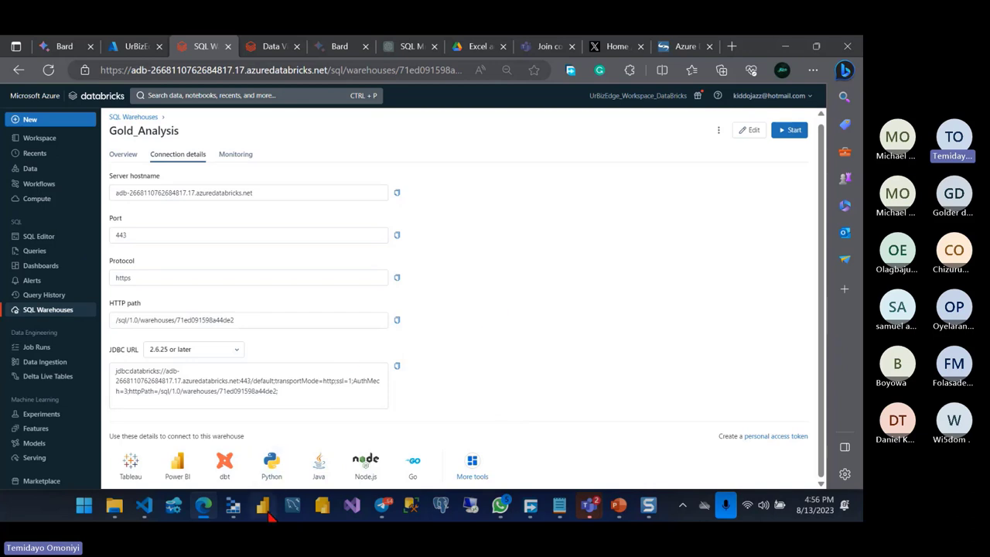
Step: In Power BI Desktop, search Get data for 'Databr' and connect with the Azure Databricks connector
left_click(265, 507)
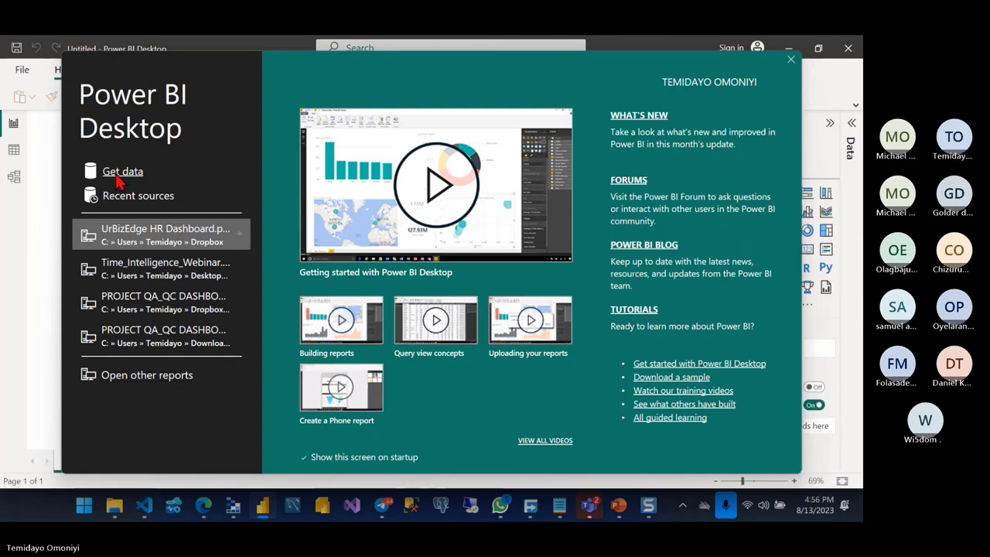
left_click(789, 60)
left_click(340, 334)
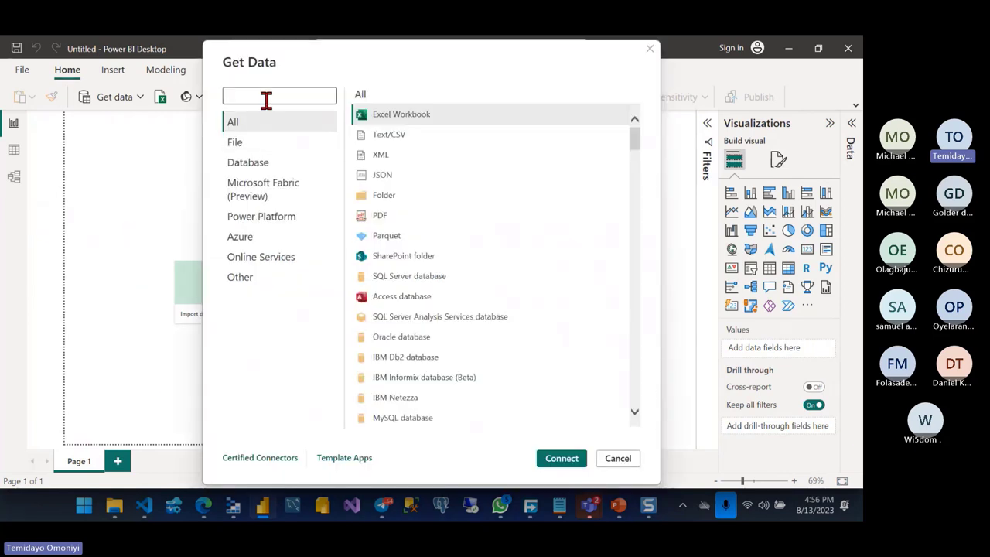
left_click(265, 97)
type("Datab")
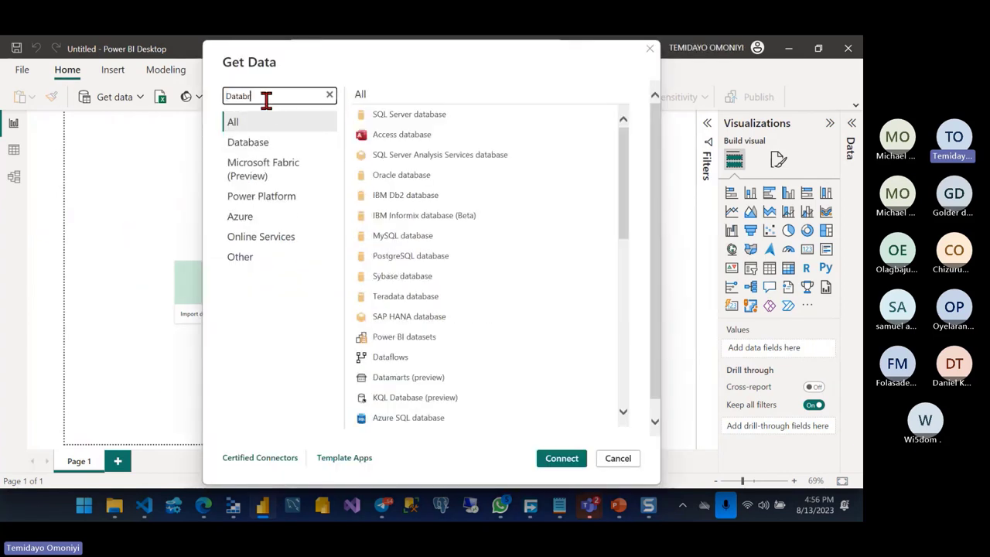
type("r")
left_click(408, 121)
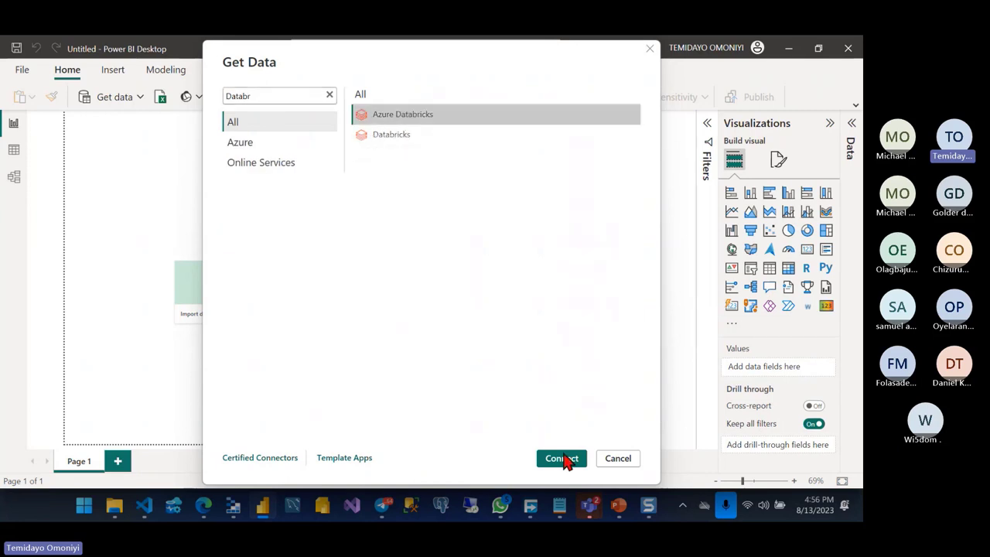
left_click(563, 460)
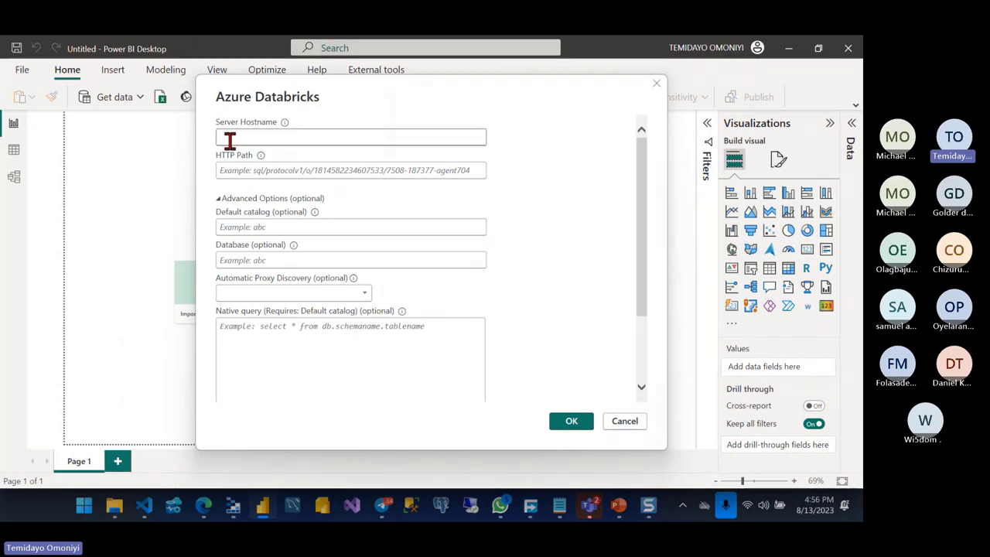
Step: Copy the Gold_Analysis server hostname and HTTP path into the Azure Databricks dialog and confirm
key("alt+Tab")
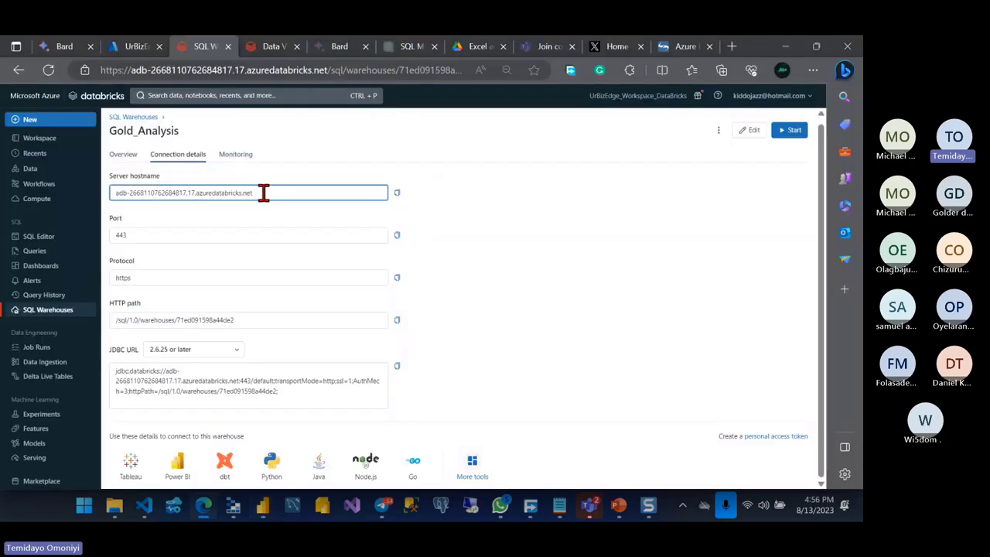
left_click_drag(261, 192, 113, 198)
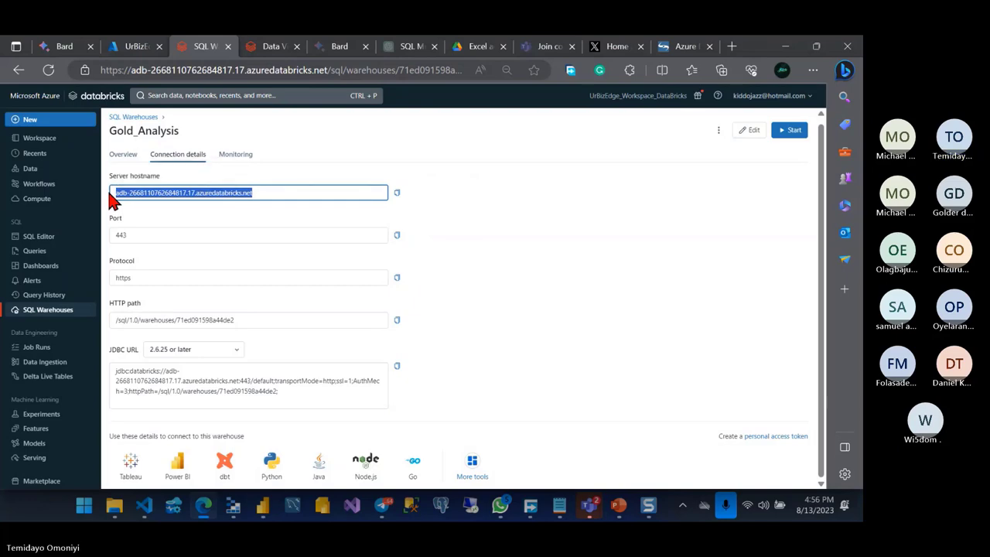
key("alt+Tab")
key("ctrl+v")
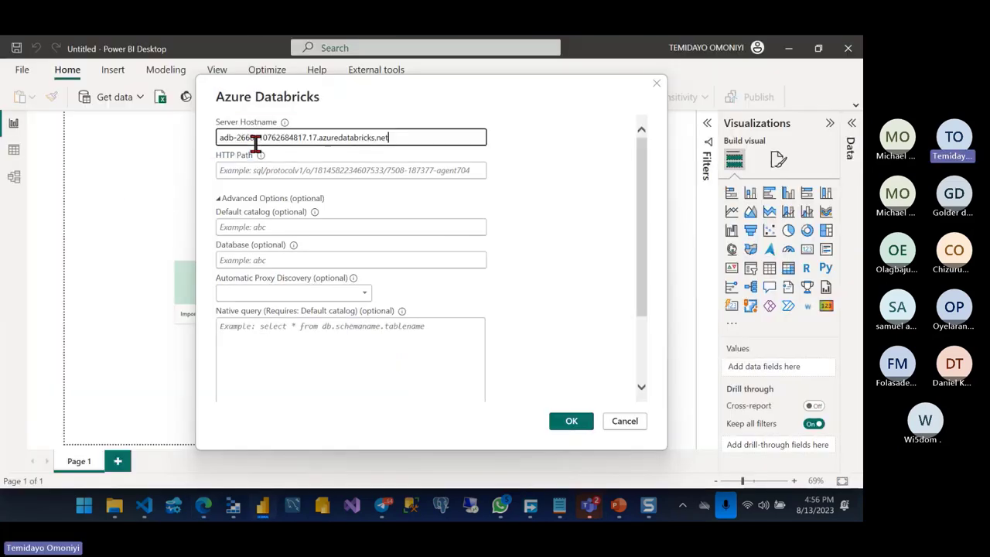
key("alt+Tab")
left_click_drag(242, 319, 108, 328)
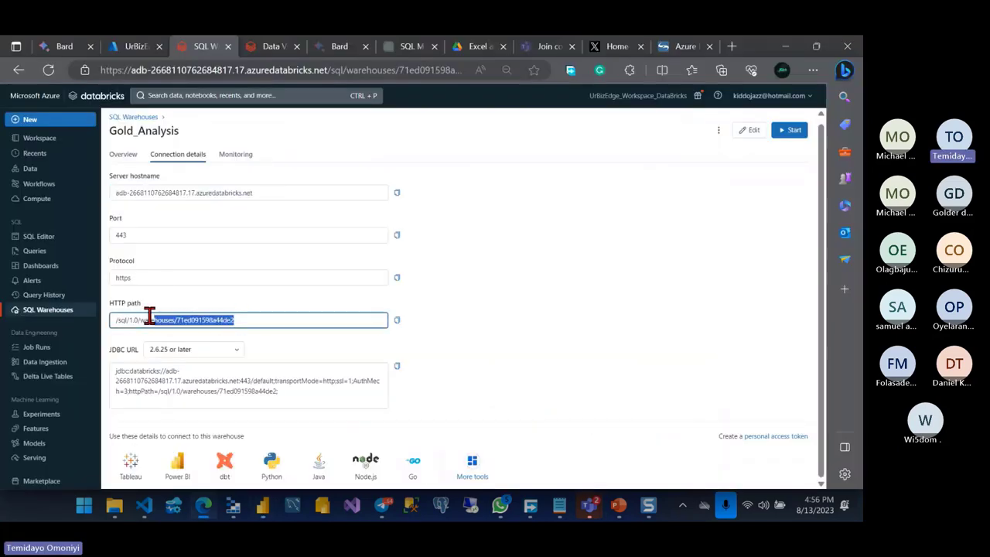
key("alt+Tab")
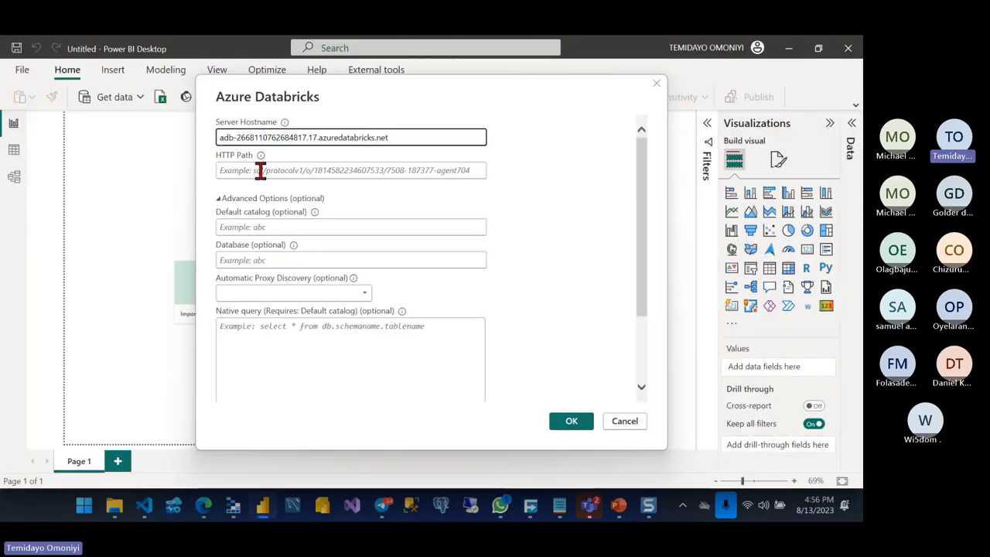
left_click(259, 170)
key("ctrl+v")
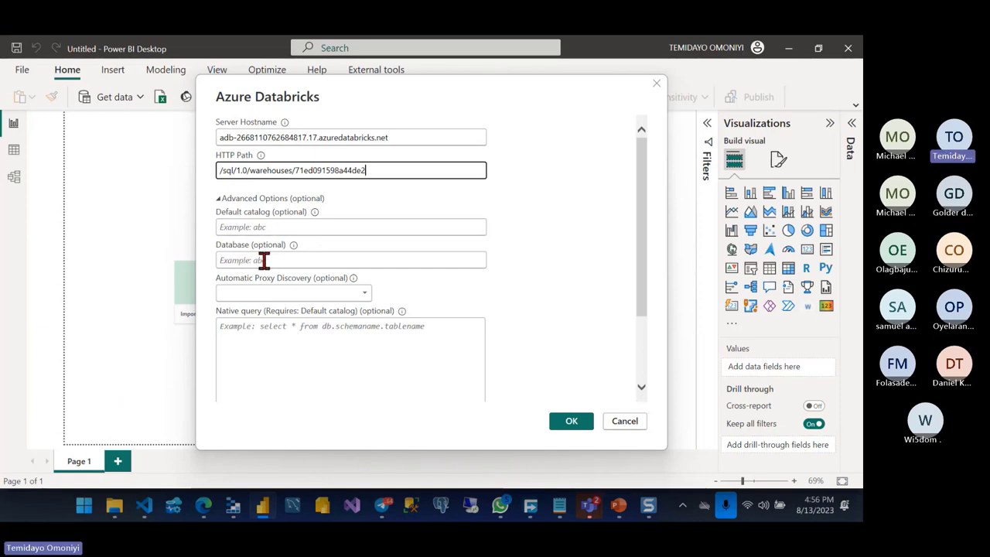
left_click(570, 422)
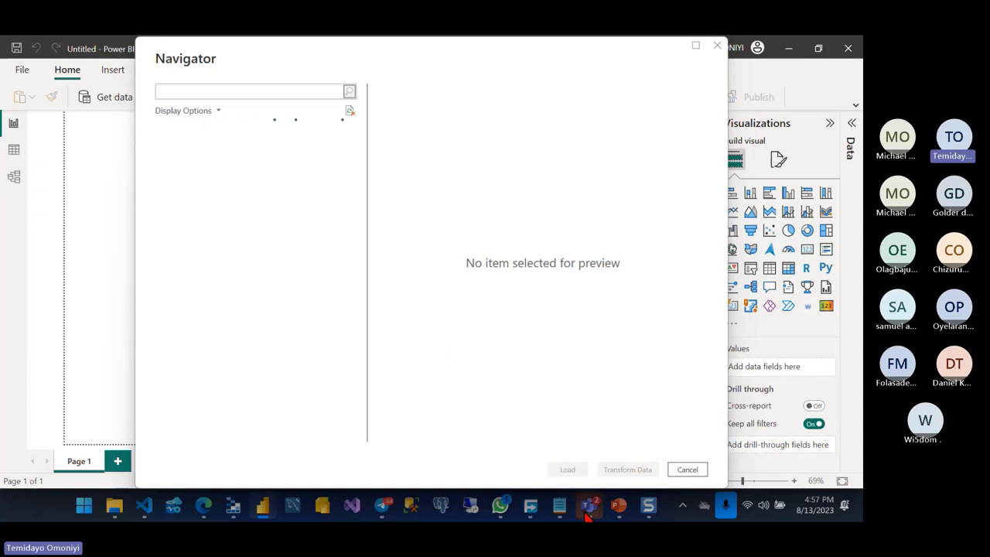
Step: Expand unity_catalog_project in the Navigator to show its bronze, default, gold and silver schemas
mouse_move(588, 506)
left_click(627, 435)
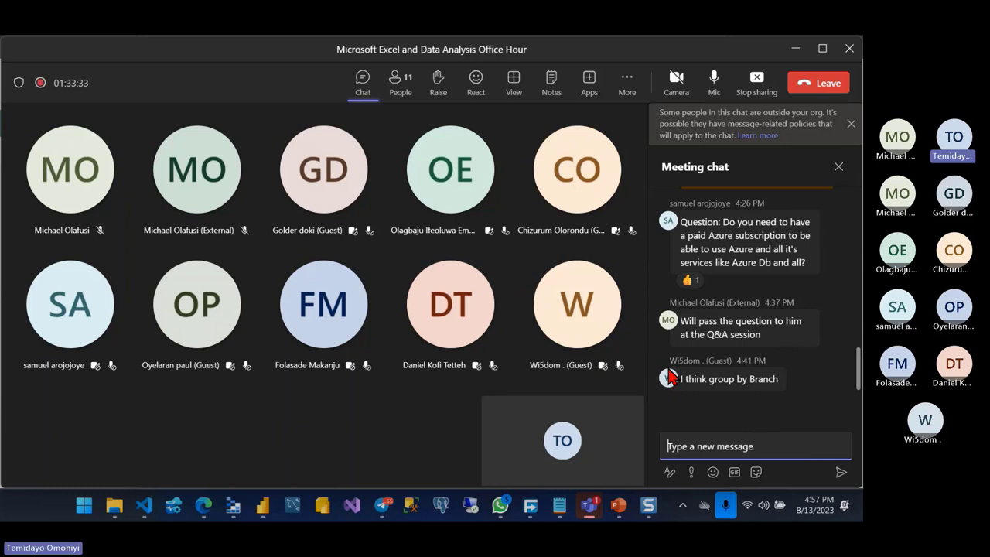
key("alt+Tab")
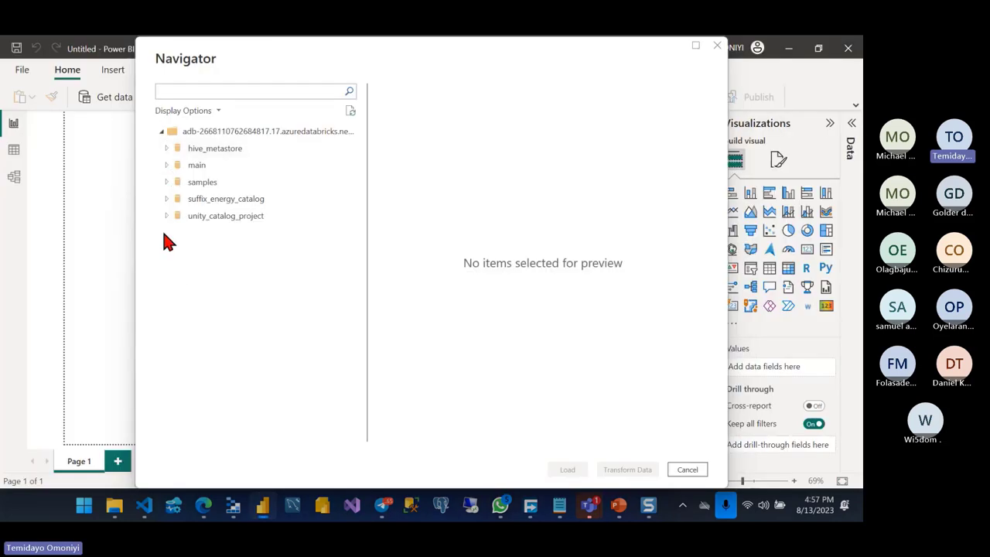
left_click(166, 217)
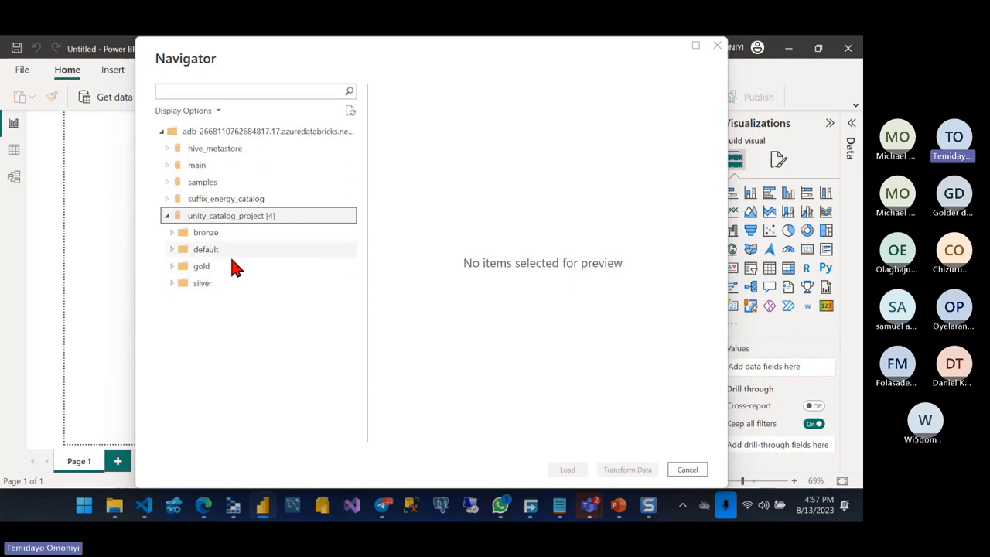
Step: Check the webinar personal access token in Databricks User Settings, then return to Power BI Desktop
key("alt+Tab")
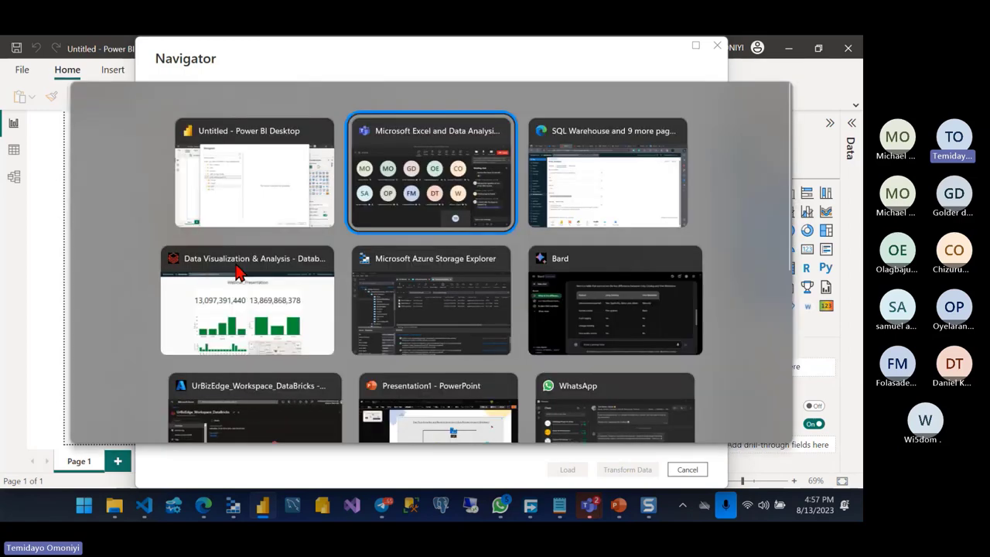
key("alt+Tab")
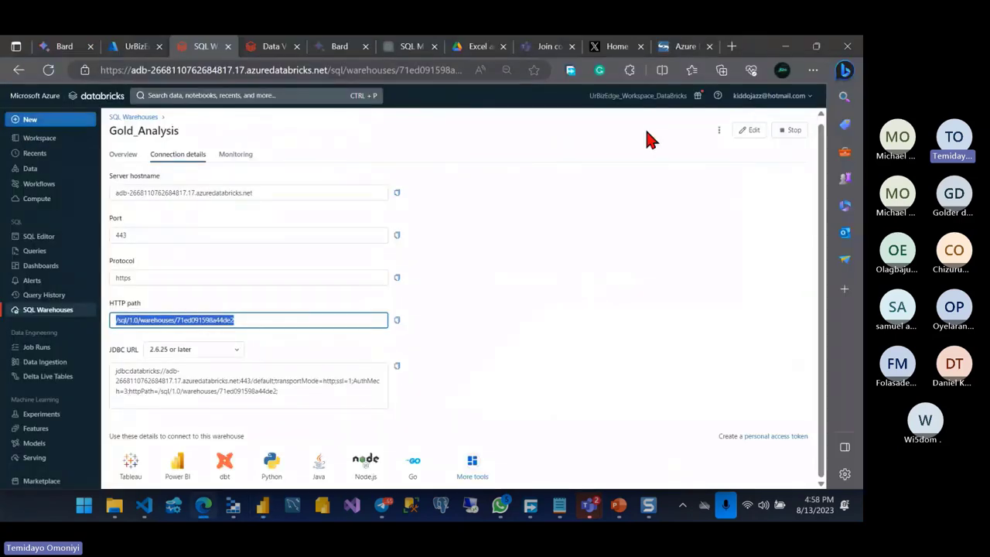
left_click(771, 96)
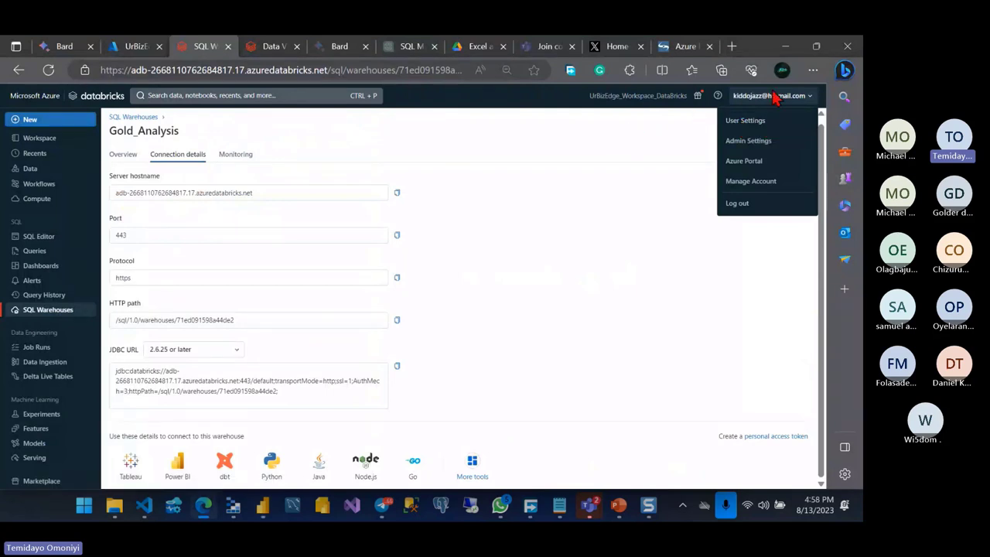
left_click(744, 123)
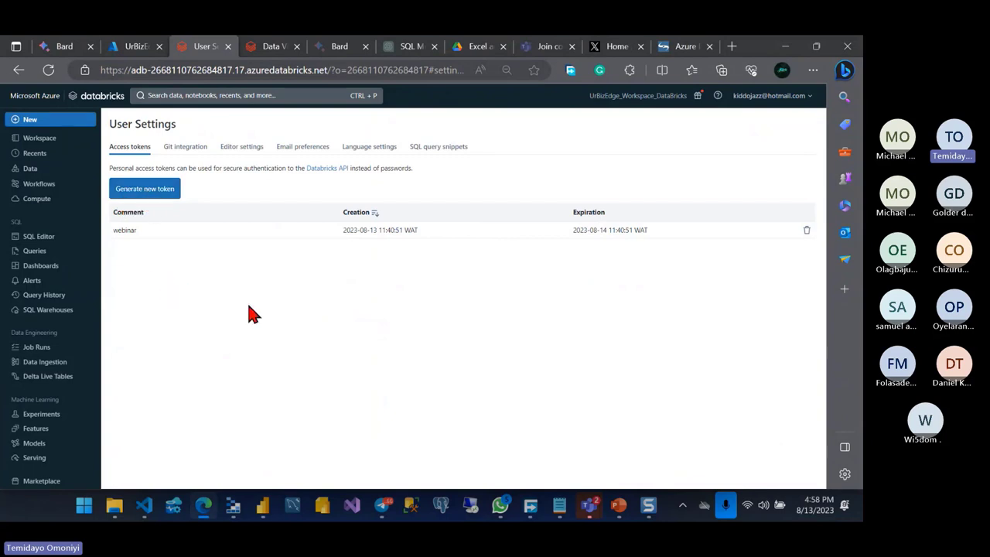
key("alt+Tab")
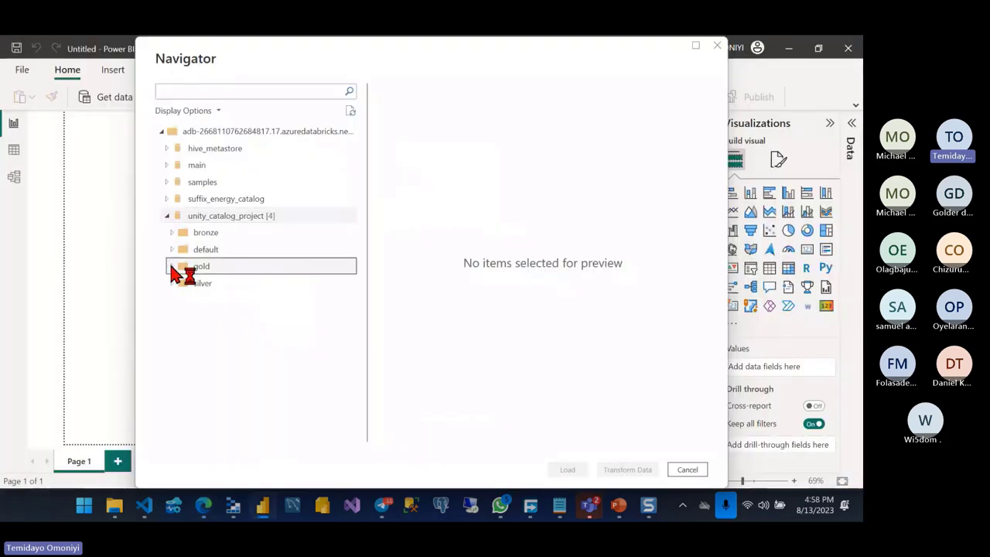
Step: Select branch_view, sales_view and target_view under the gold schema and send them to Power Query Editor
left_click(170, 262)
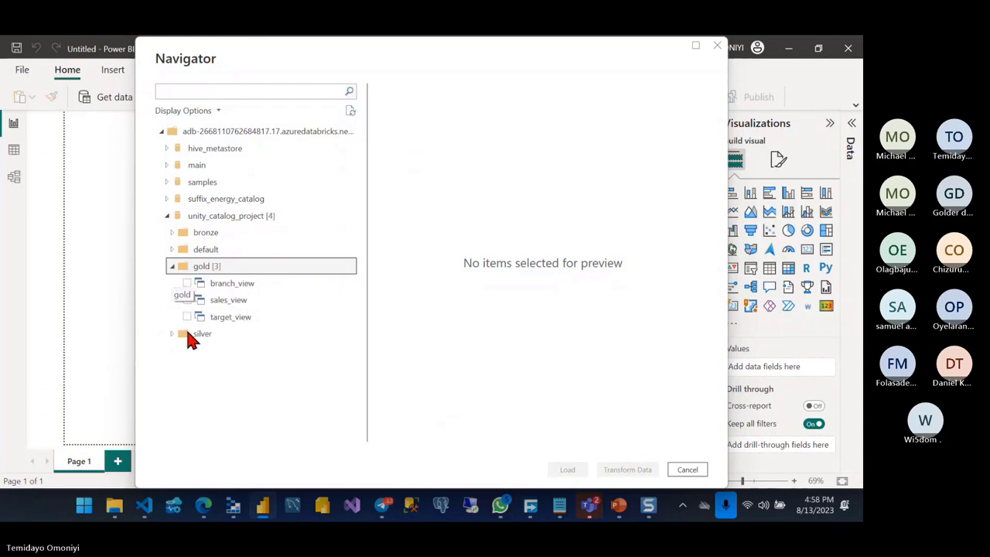
left_click(187, 283)
left_click(186, 300)
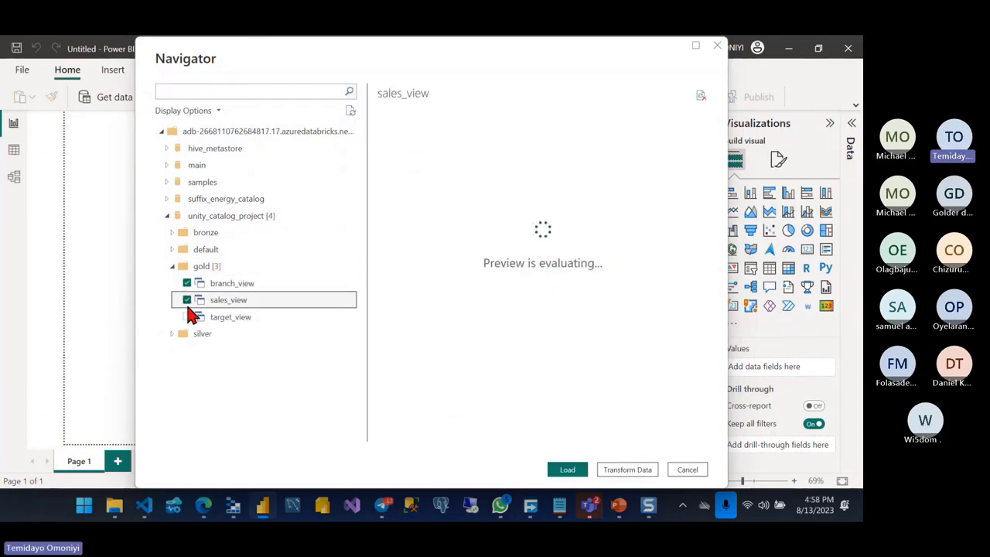
left_click(187, 317)
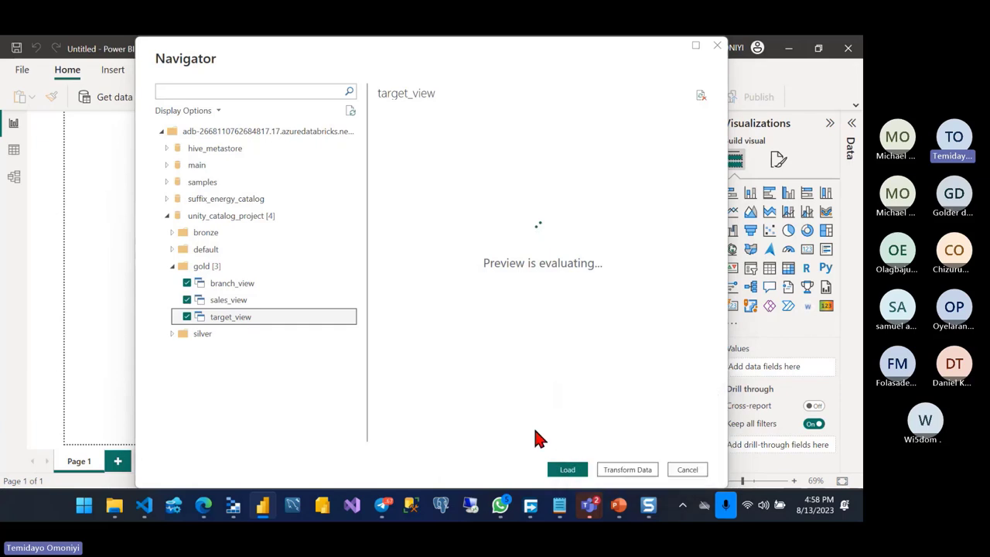
left_click(628, 470)
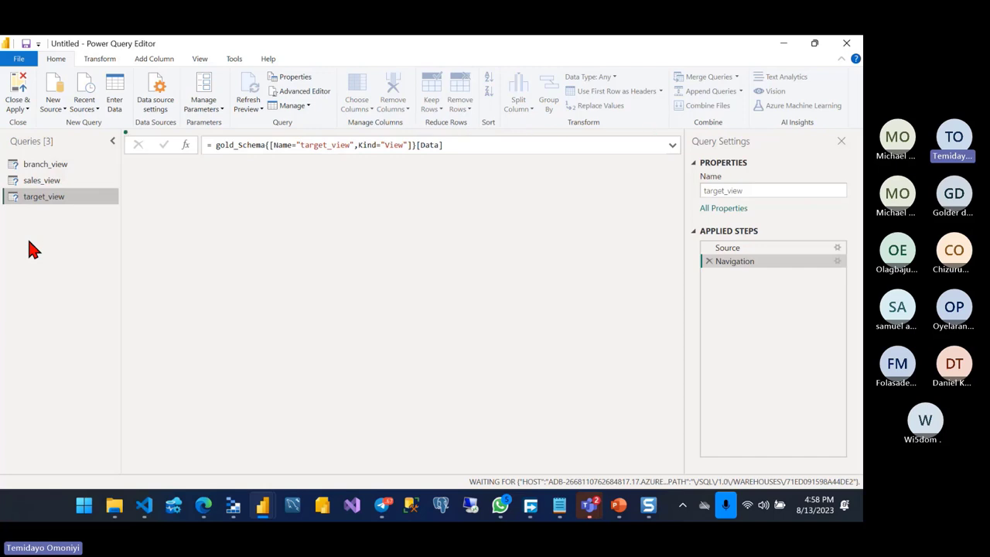
Step: Set the Current File Regional Settings import locale to English (Nigeria) in Power BI Options
left_click(29, 62)
mouse_move(62, 232)
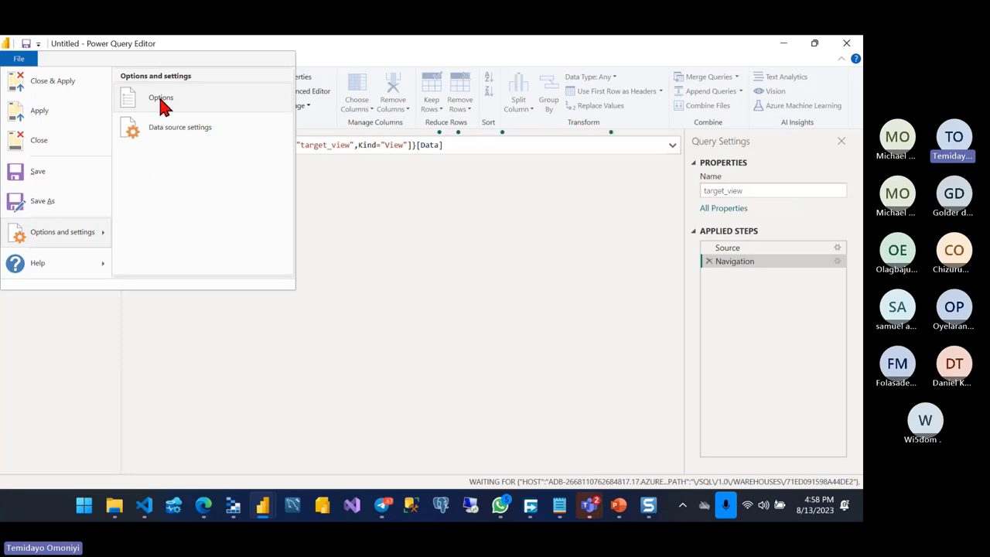
left_click(161, 104)
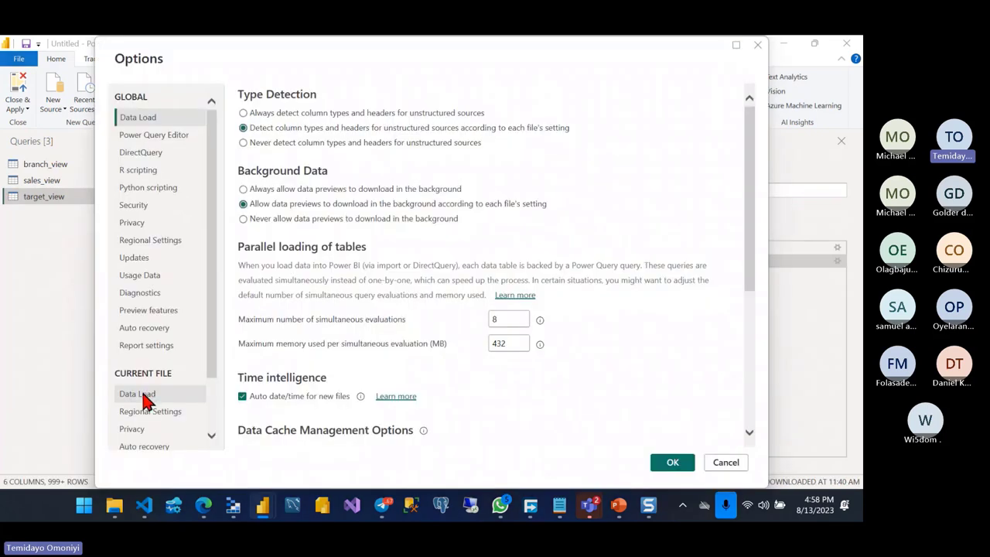
left_click(147, 410)
left_click(461, 130)
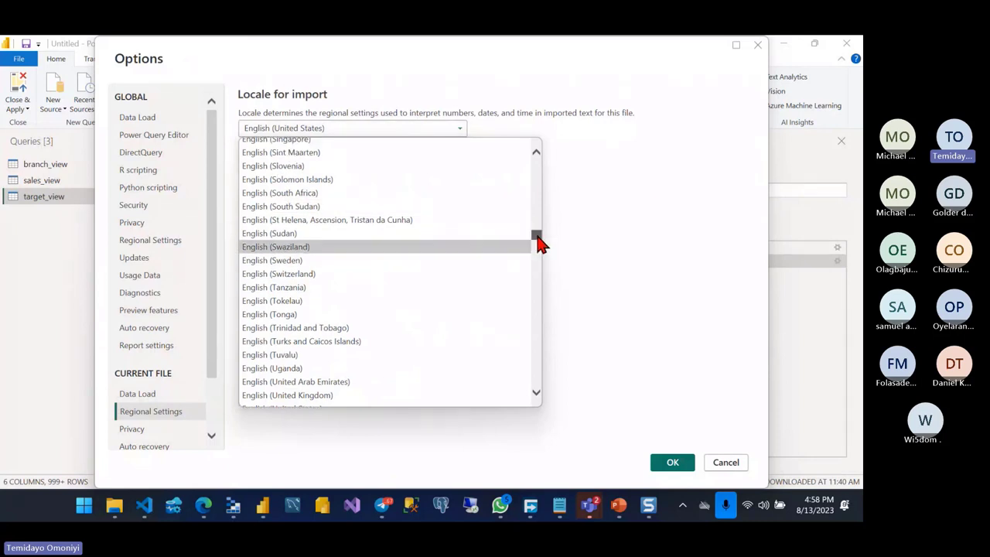
left_click_drag(539, 243, 537, 235)
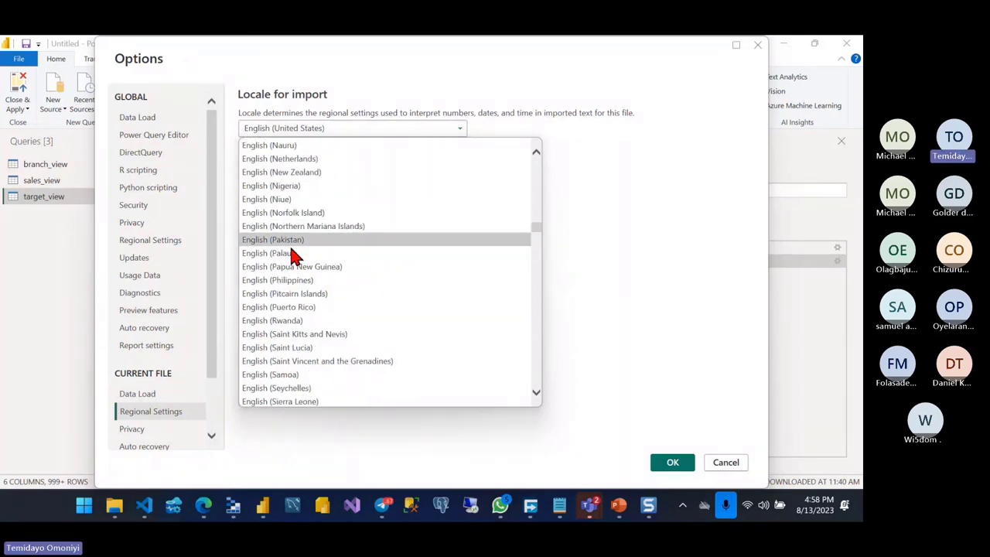
left_click(270, 186)
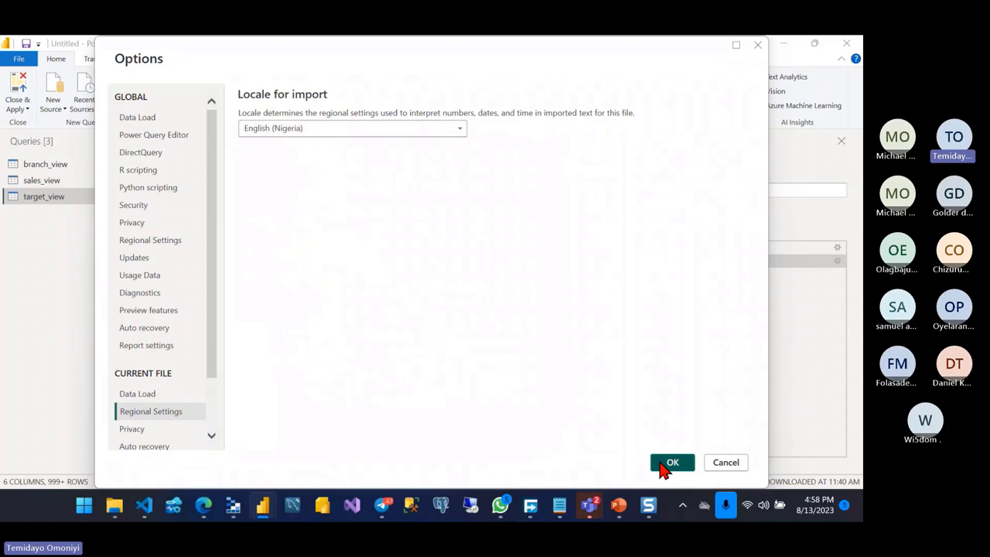
left_click(710, 461)
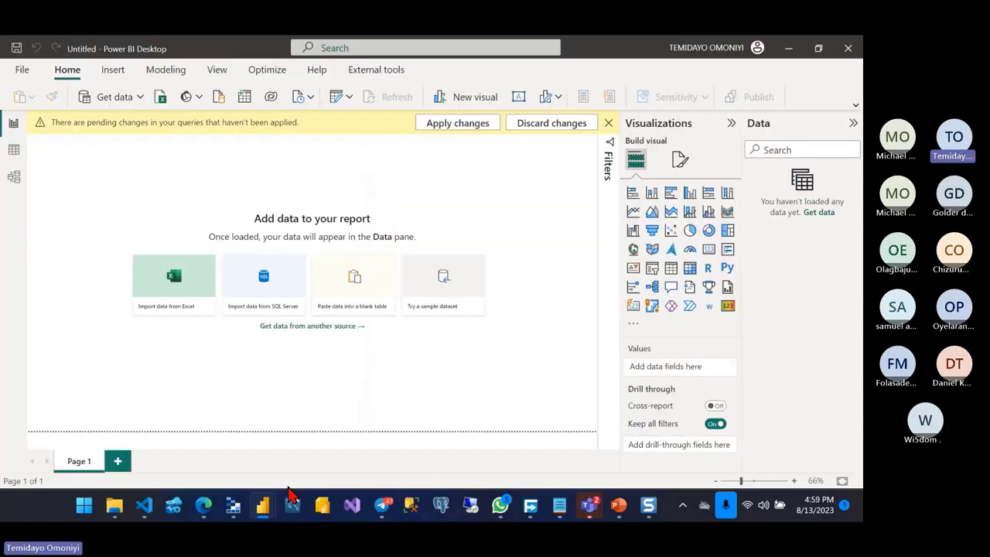
mouse_move(263, 506)
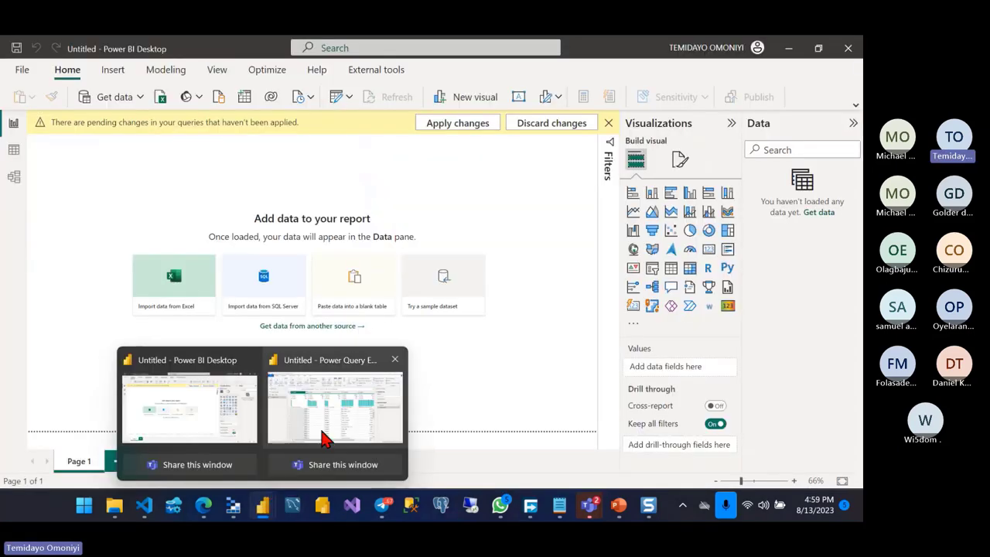
Step: Review target_view in Power Query Editor, then Close & Apply to load the three gold views
left_click(323, 438)
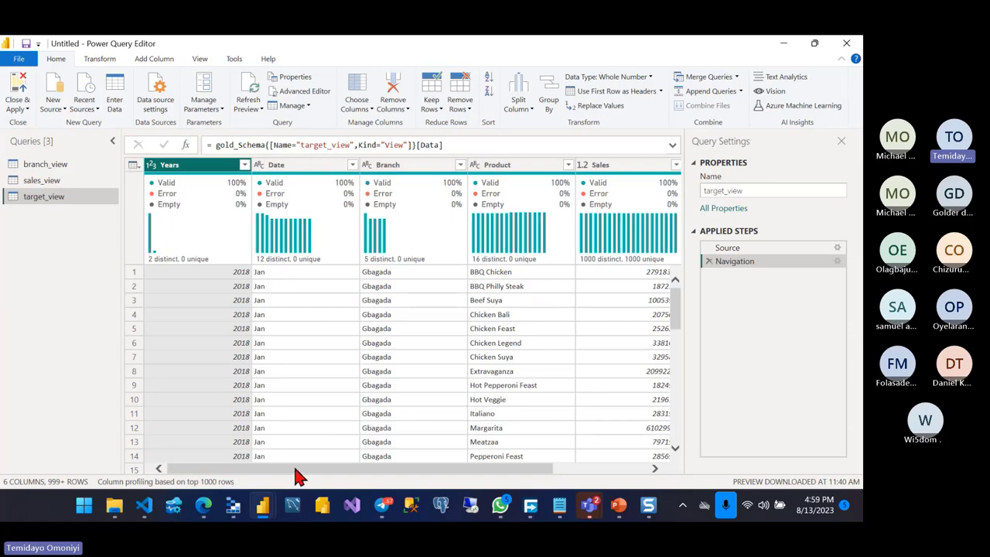
mouse_move(296, 470)
left_mouse_down()
mouse_move(433, 470)
mouse_move(232, 470)
left_mouse_up()
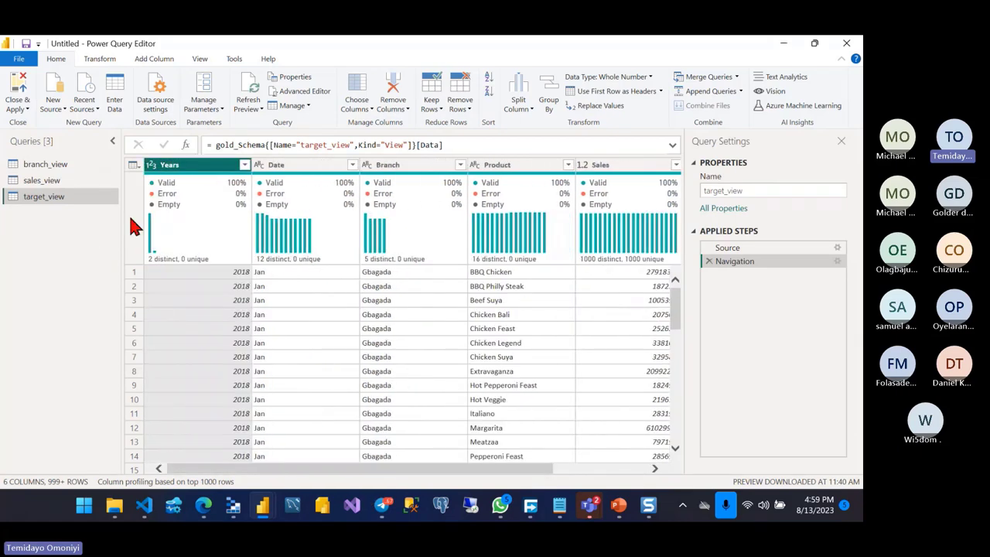
left_click(21, 91)
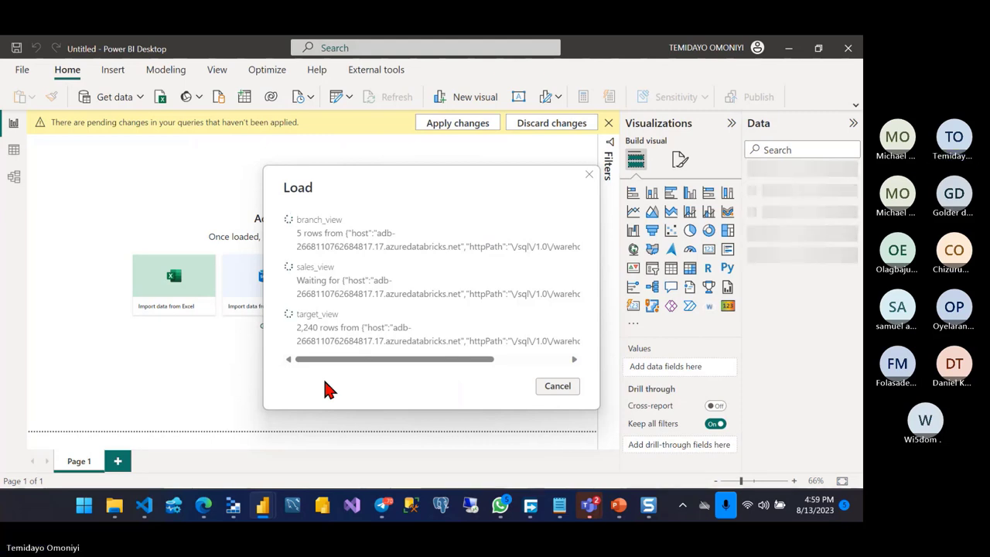
left_click_drag(326, 360, 370, 360)
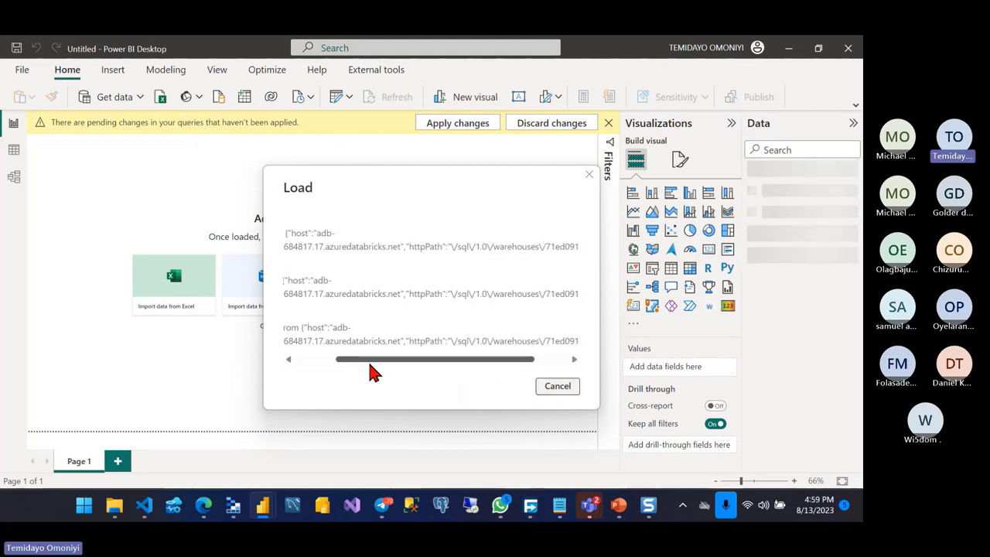
key("alt+Tab")
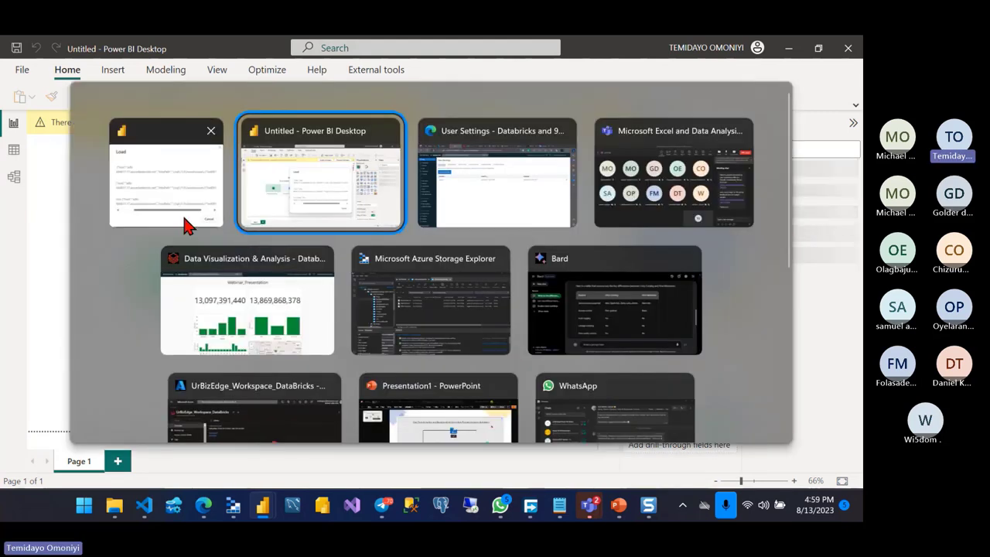
key("Tab")
key("Tab")
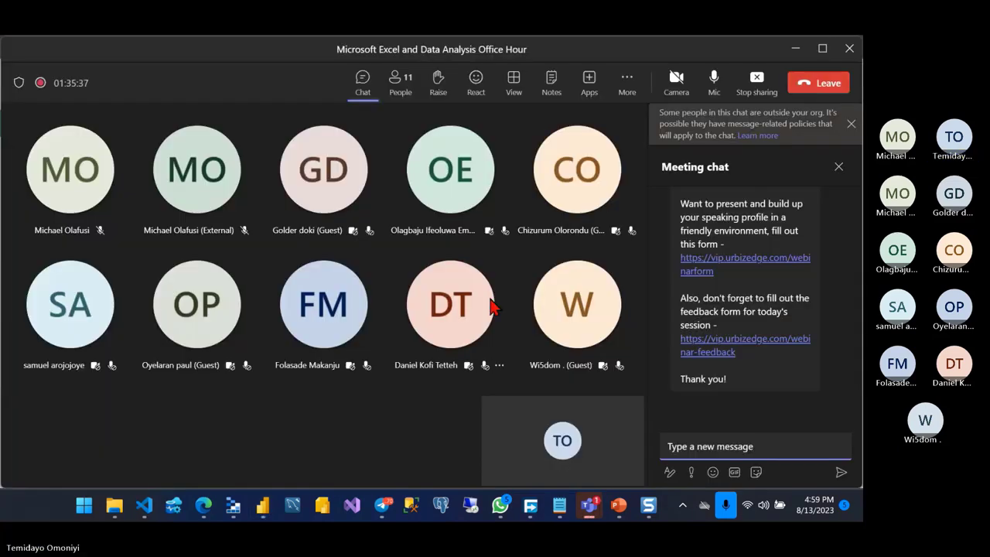
scroll(740, 364, "up", 2)
scroll(740, 364, "up", 2)
scroll(738, 369, "up", 2)
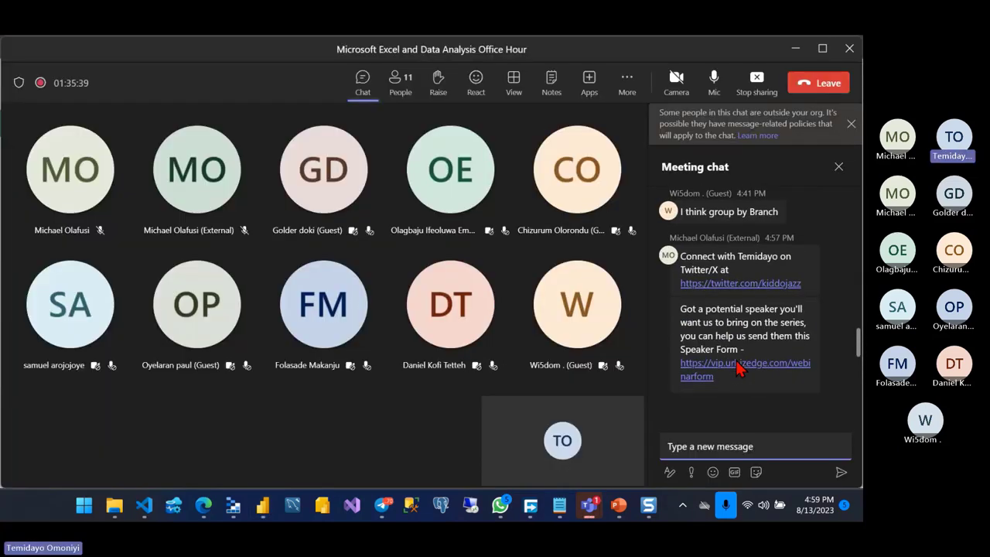
scroll(738, 370, "down", 1)
scroll(739, 369, "down", 2)
scroll(739, 369, "down", 2)
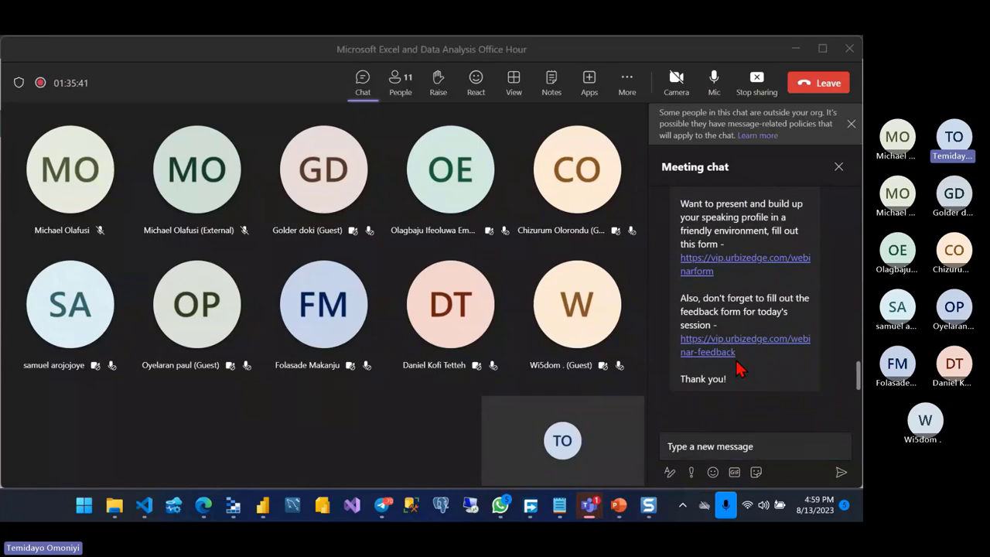
key("alt+Tab")
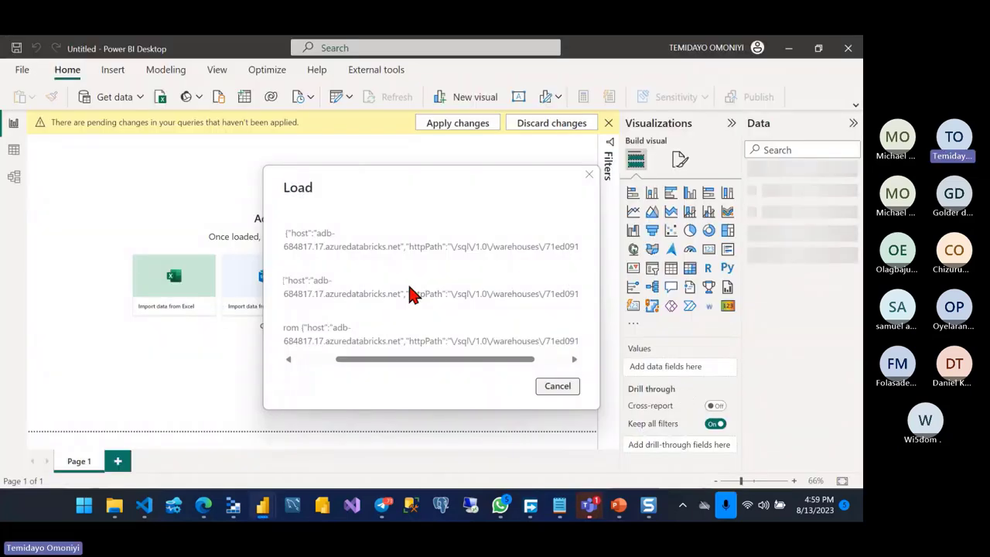
left_click_drag(381, 359, 298, 381)
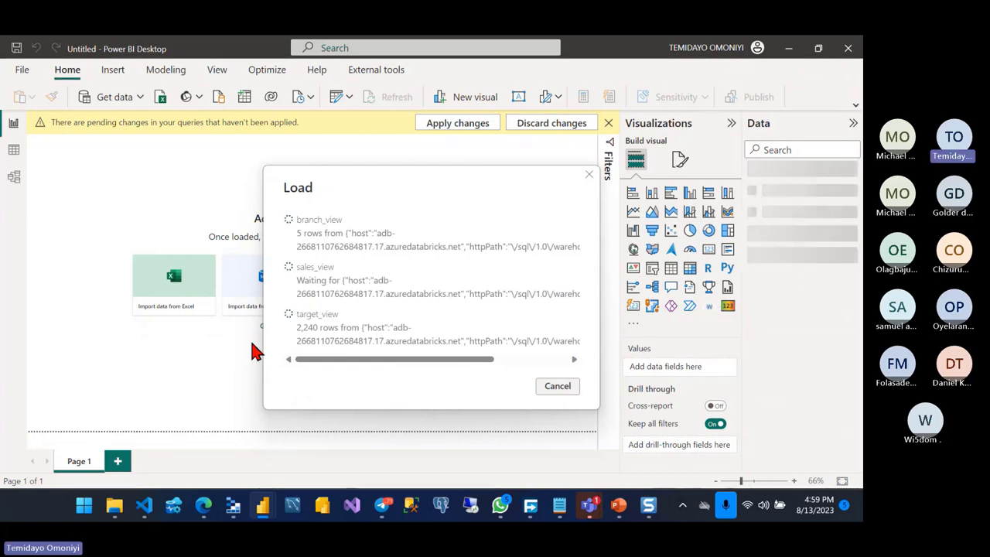
Step: Upload sales_data_2.csv and sales_target_2.csv to bronzeunitycatalog in Storage Explorer, bringing it to 5 blobs
left_click(234, 506)
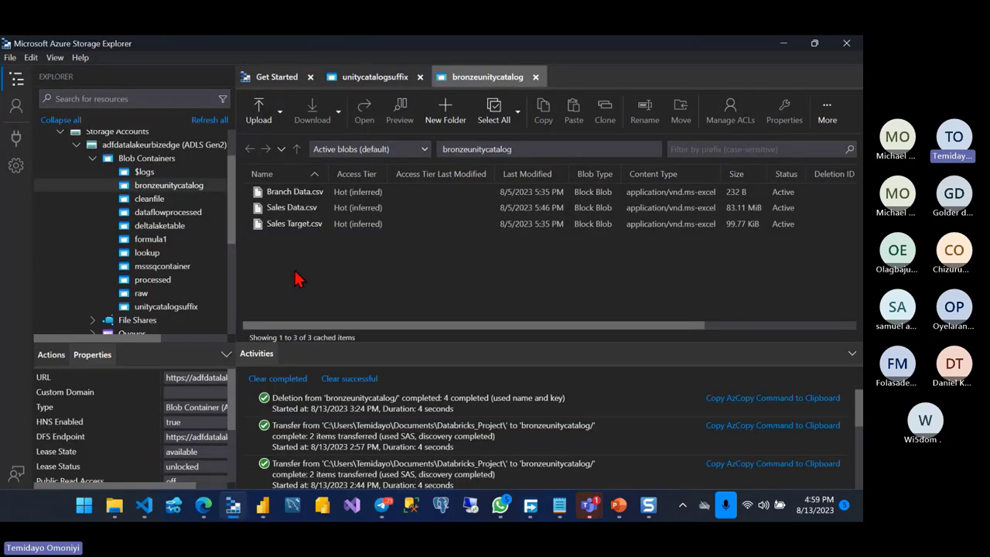
left_click(291, 207)
left_click(279, 110)
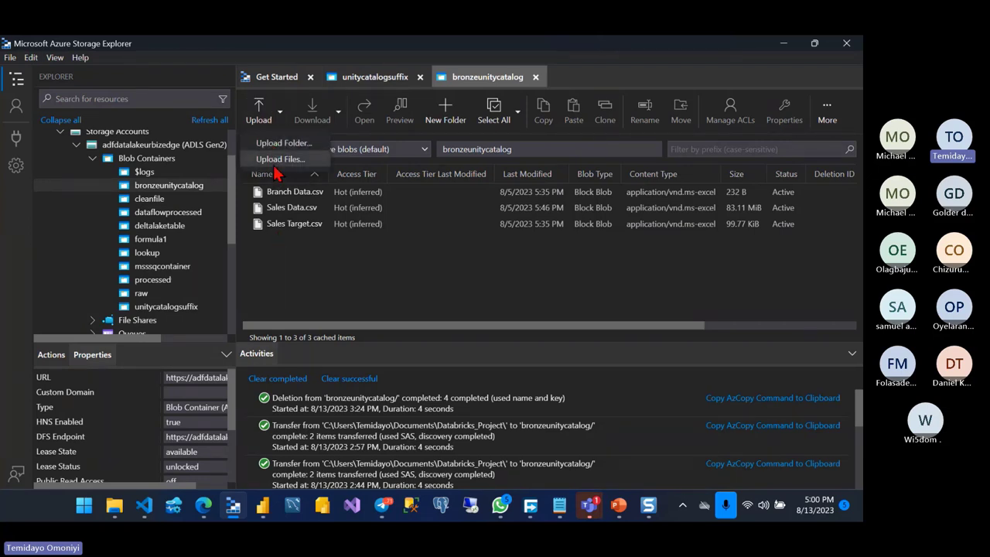
left_click(271, 160)
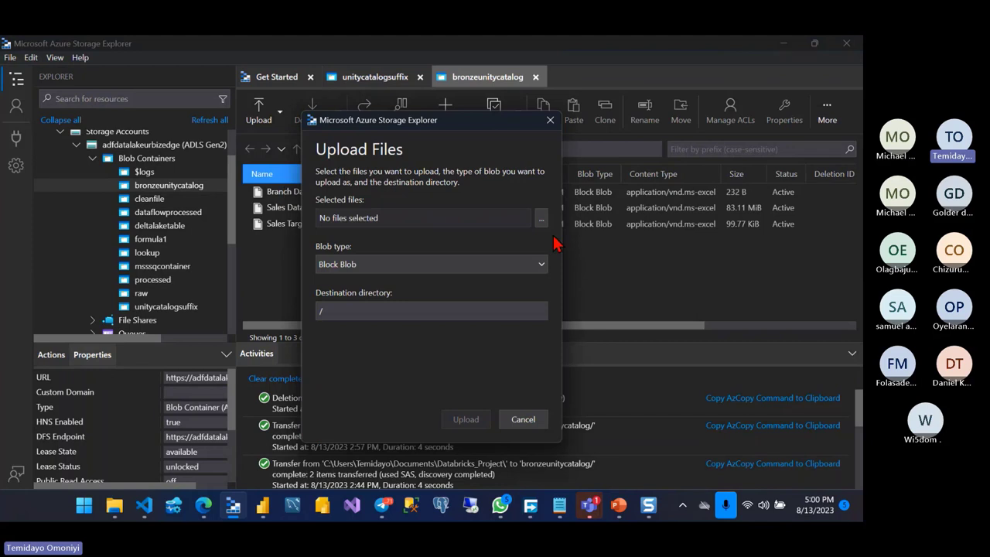
left_click(541, 219)
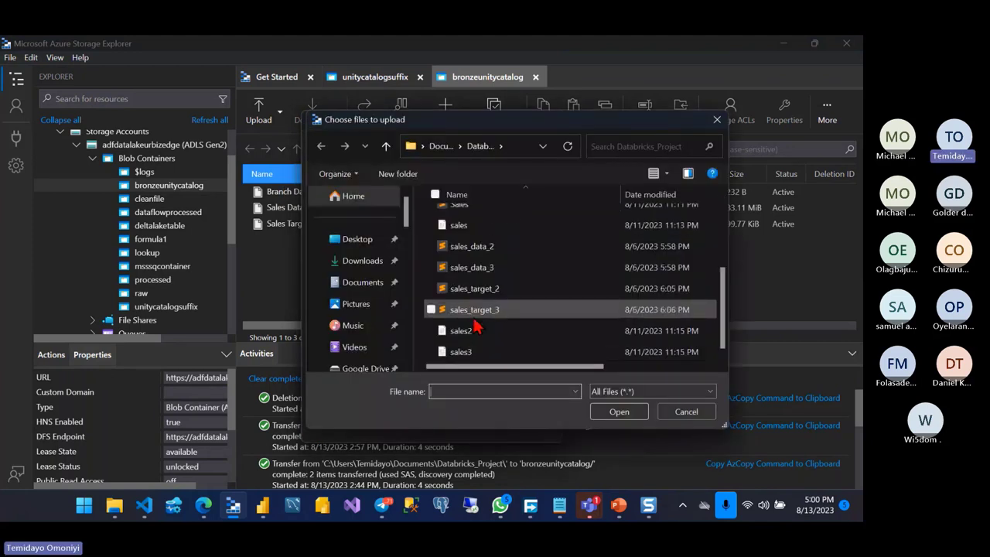
left_click(432, 287)
left_click(431, 246)
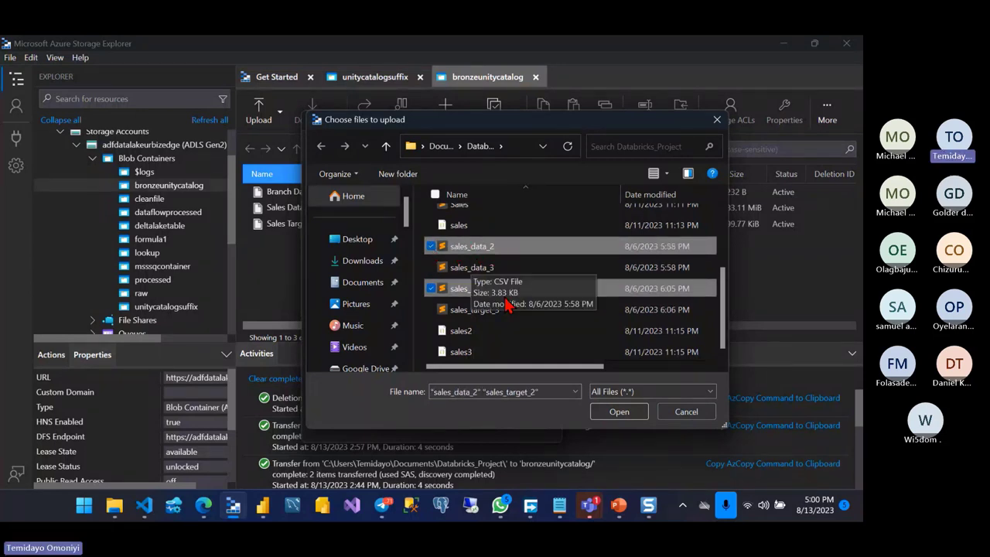
left_click(618, 412)
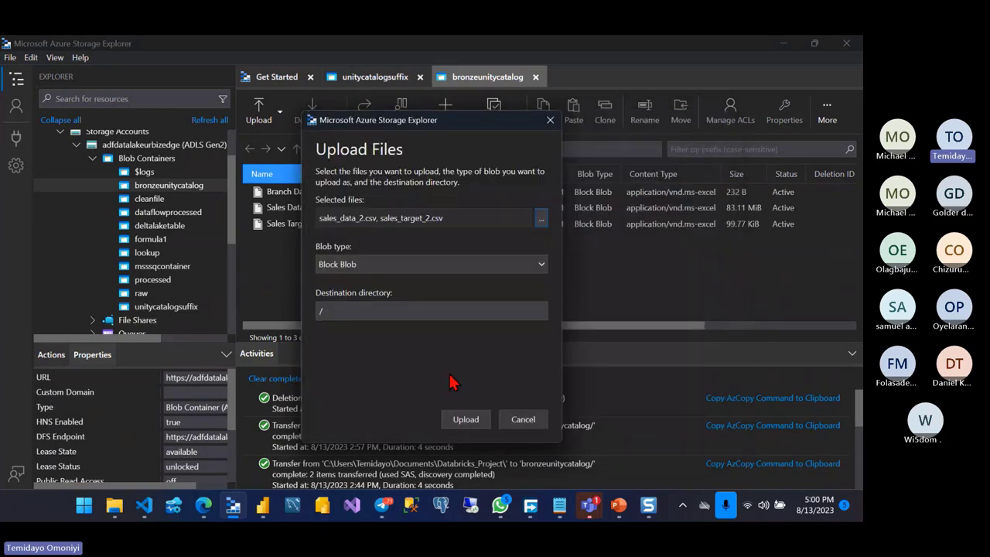
left_click(456, 420)
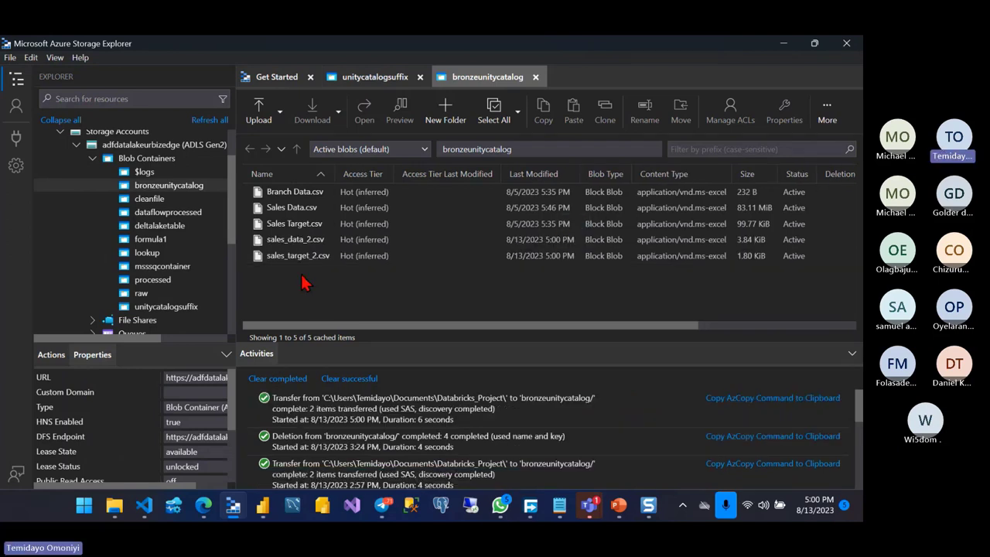
Step: Confirm sales_view loaded 167,883 rows, then return to the Databricks User Settings tab in Edge
key("alt+Tab")
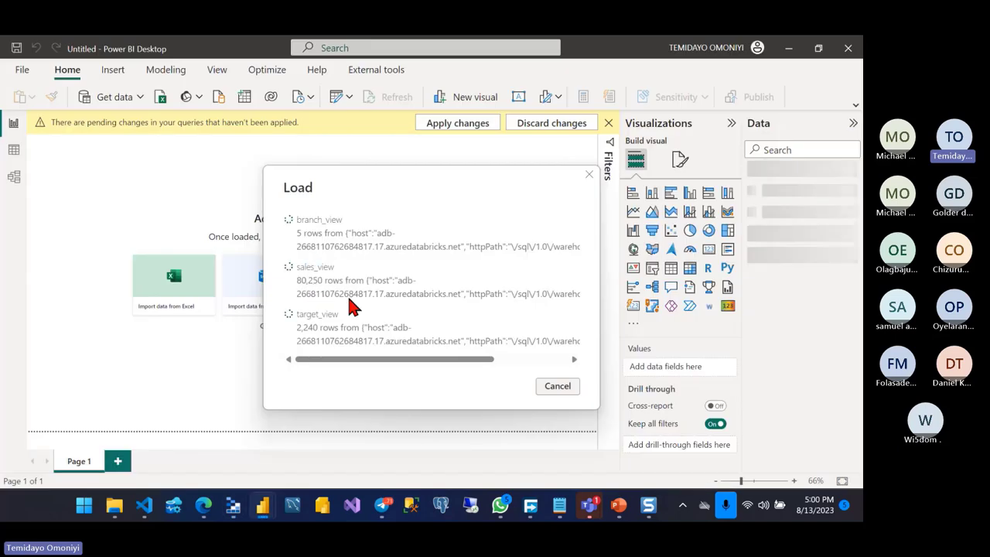
left_click_drag(351, 300, 367, 257)
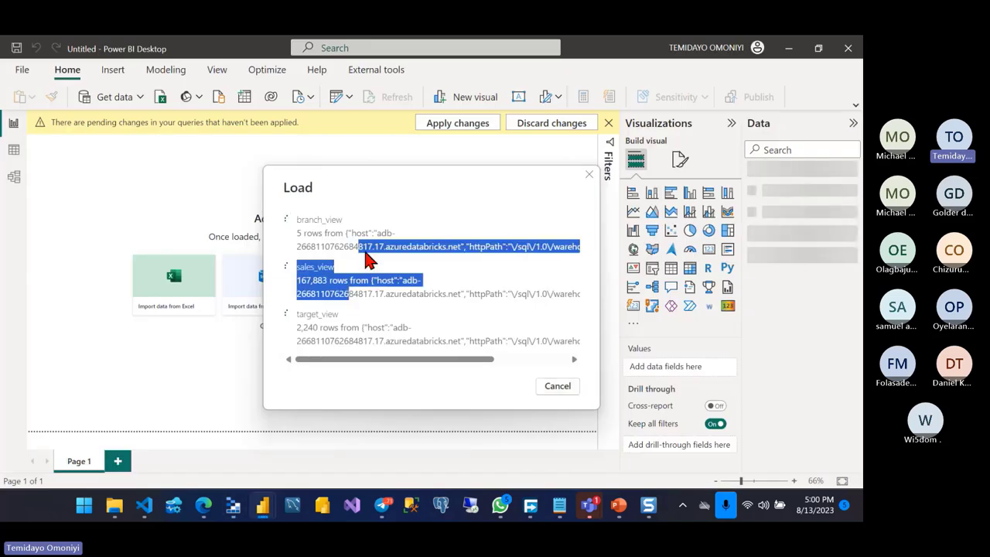
key("alt+Tab")
key("alt+Tab")
key("alt+Tab")
key("alt+Tab")
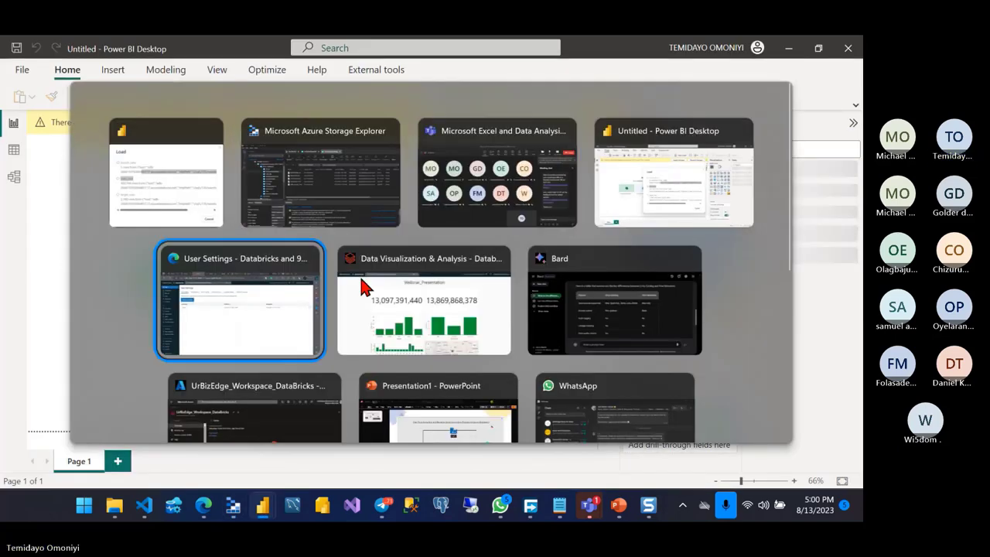
left_click(267, 46)
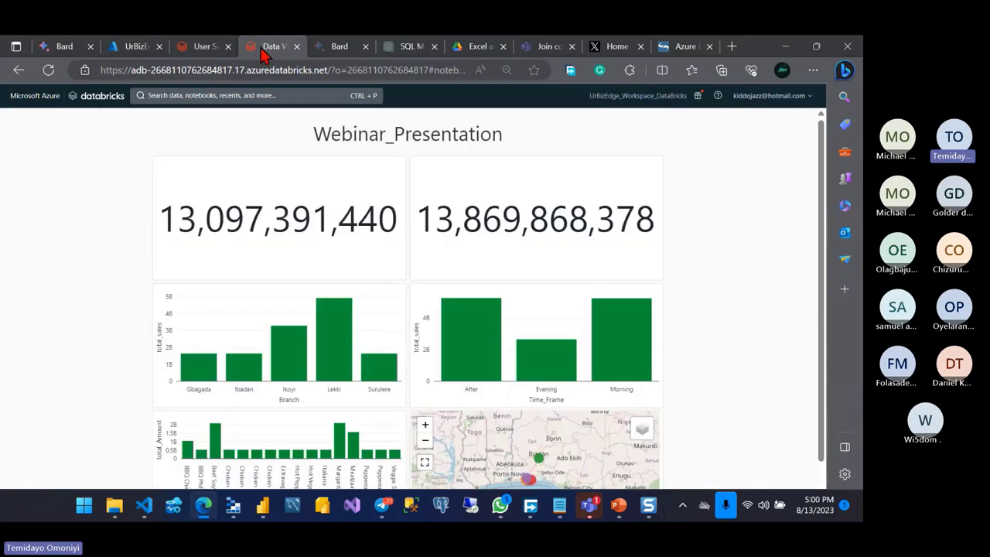
right_click(205, 47)
left_click(193, 45)
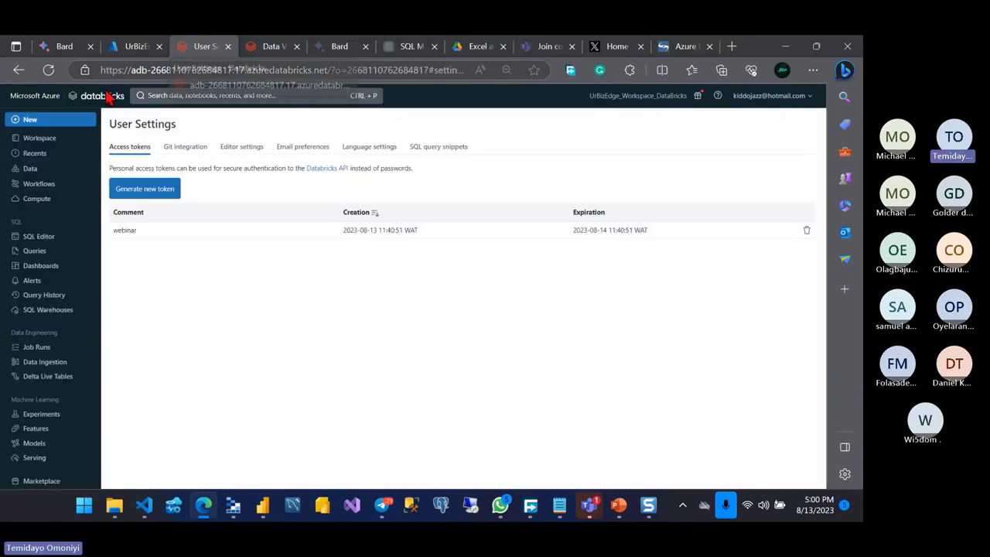
Step: Open Webinar_Transformation via Workspace > DataBricks_Course > Personal Projects > Webinar_Folder and browse its first cells
left_click(35, 141)
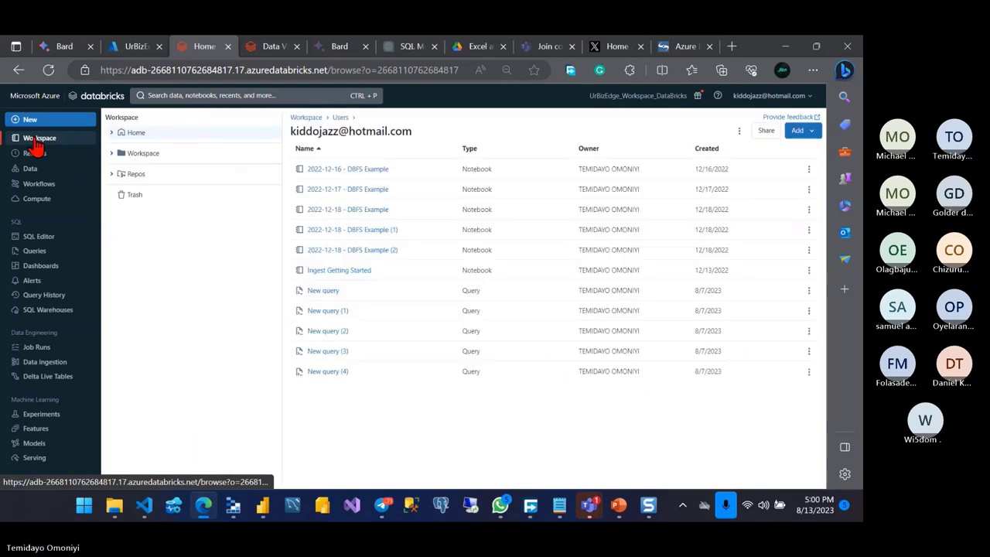
left_click(137, 154)
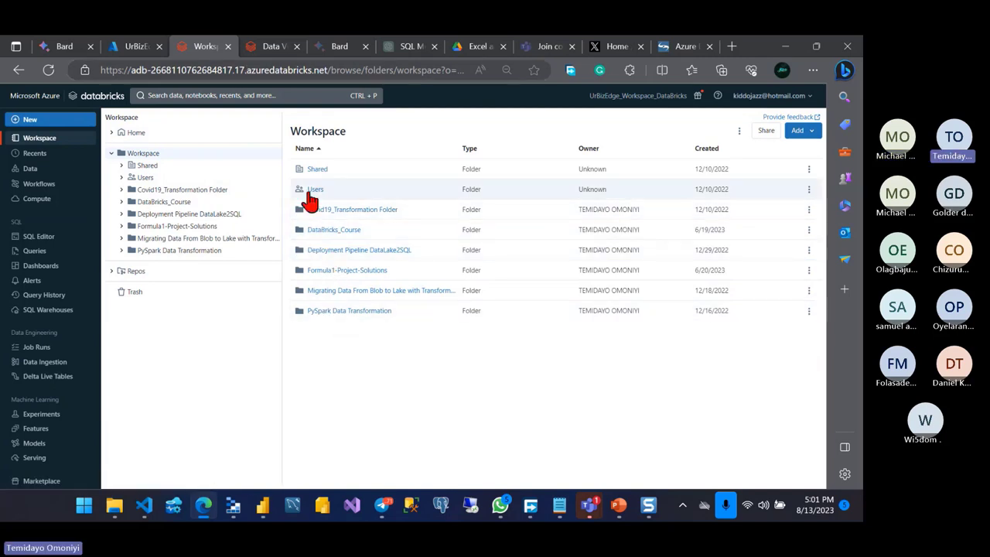
left_click(323, 232)
left_click(319, 189)
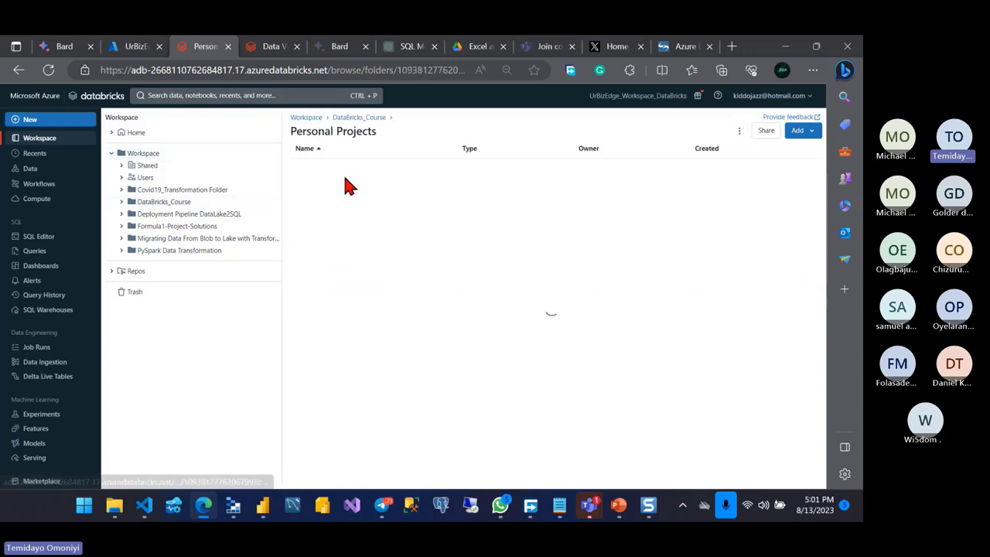
left_click(333, 170)
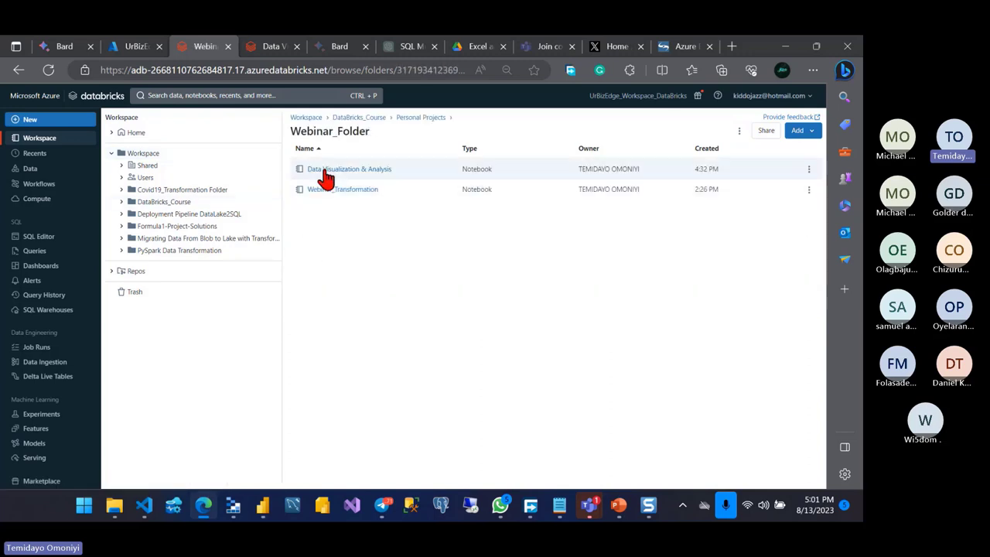
left_click(333, 190)
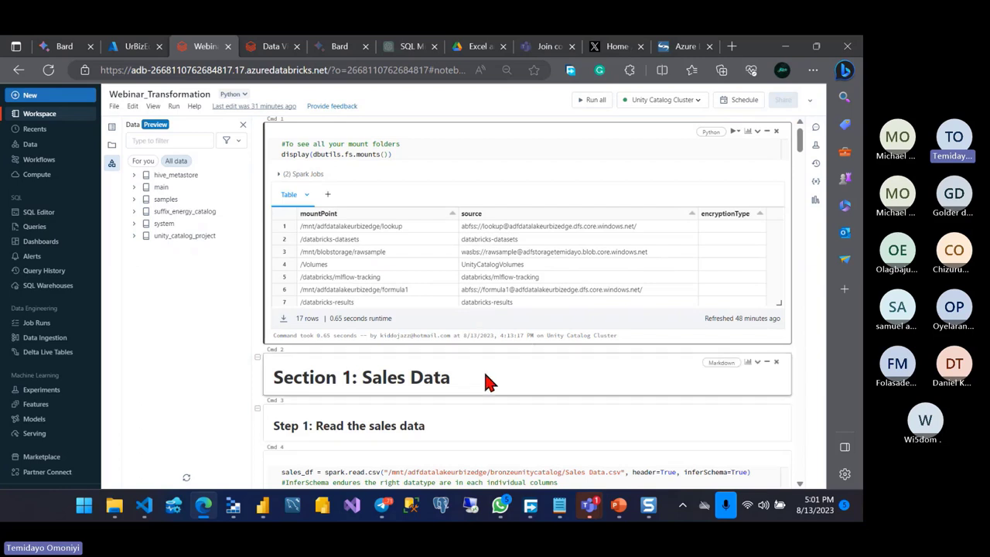
scroll(474, 398, "down", 1)
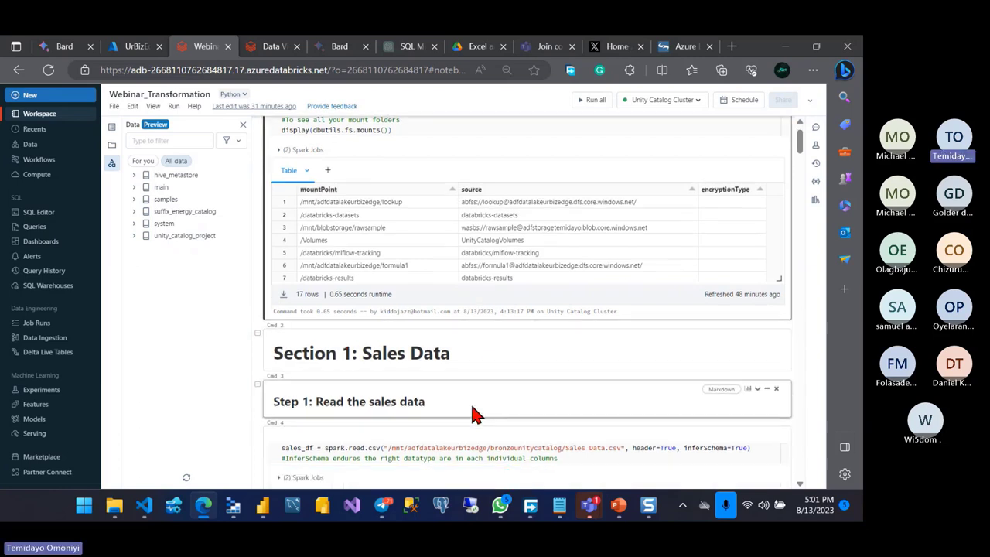
scroll(521, 288, "up", 1)
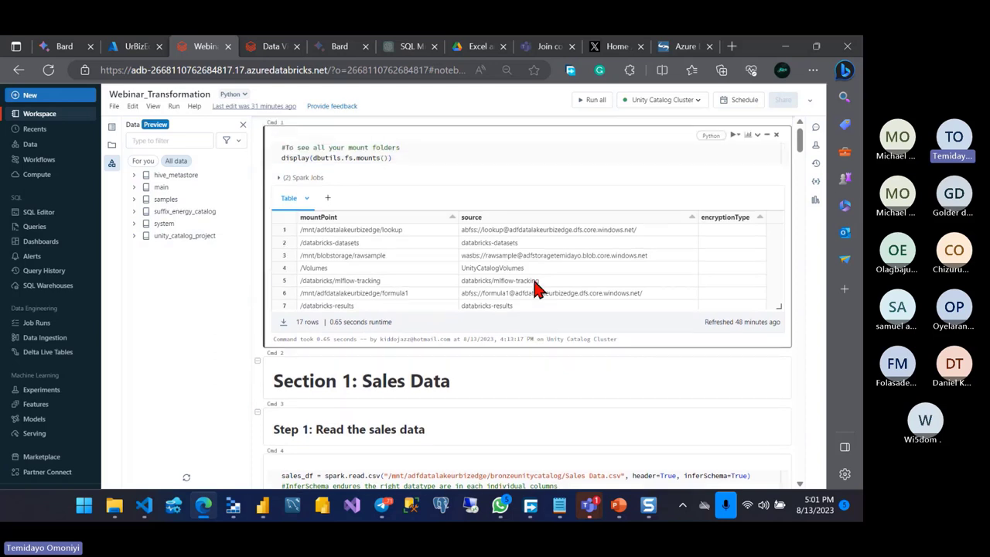
scroll(535, 283, "down", 1)
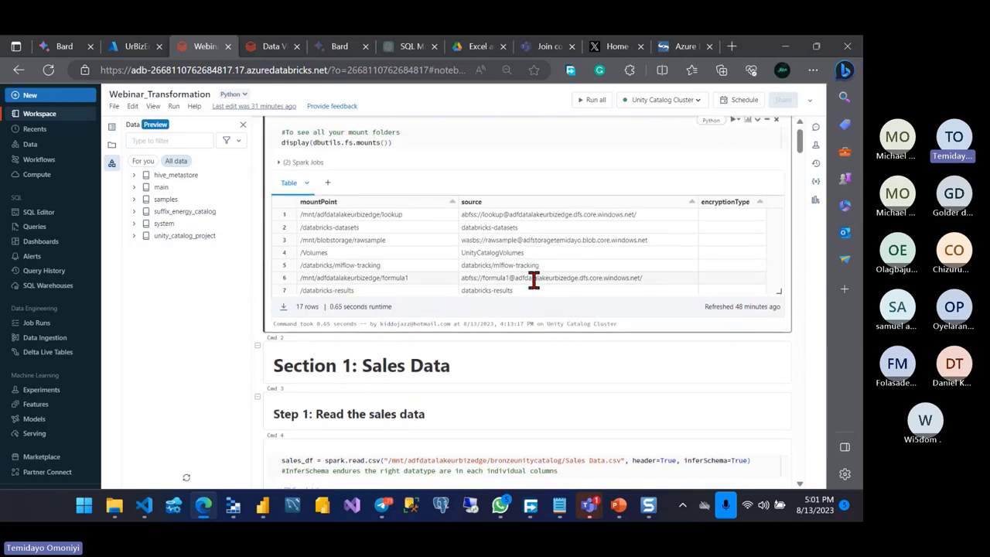
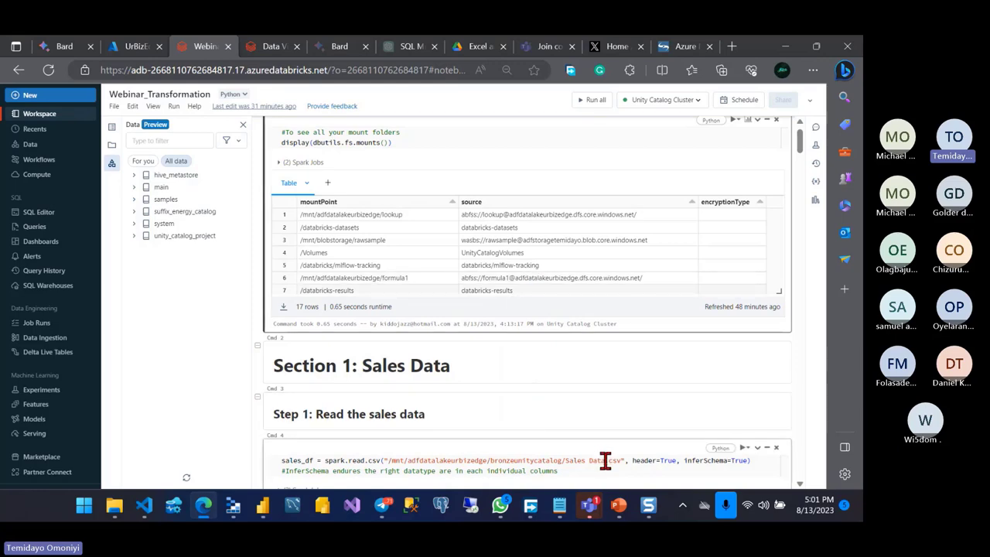
Step: Check sales_data_2.csv in the bronzeunitycatalog container in Storage Explorer, then go back to the Webinar_Transformation notebook
key("alt+Tab")
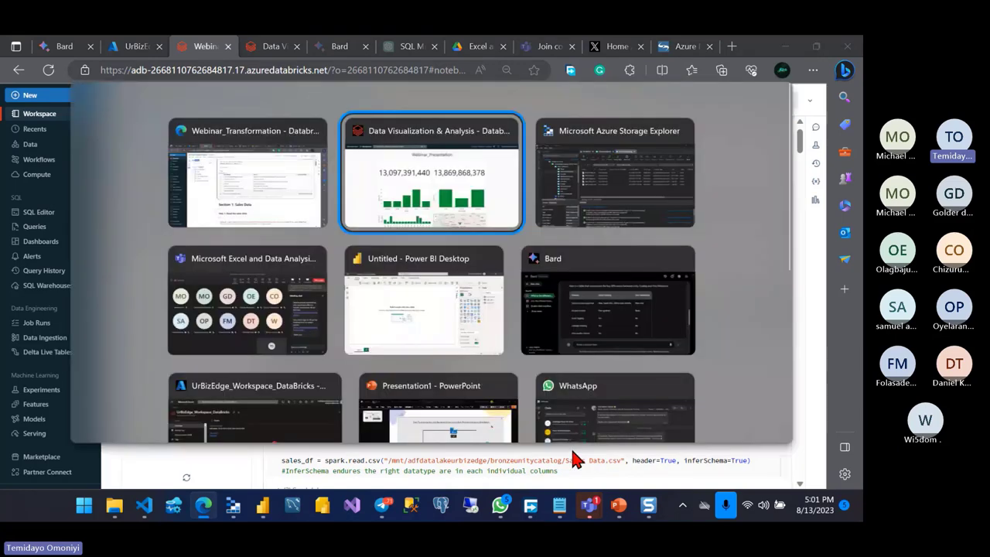
key("alt+Tab")
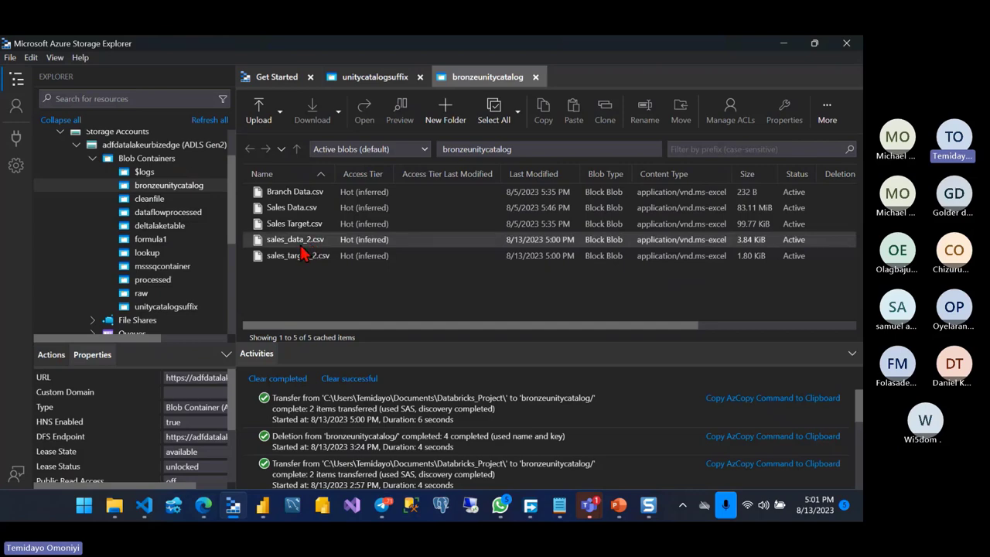
key("alt+Tab")
left_click(114, 106)
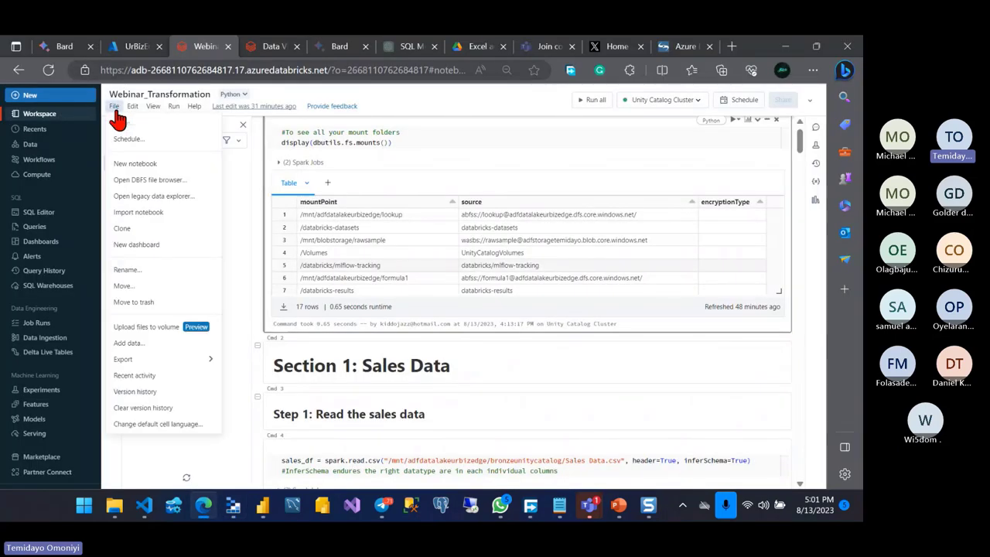
mouse_move(133, 106)
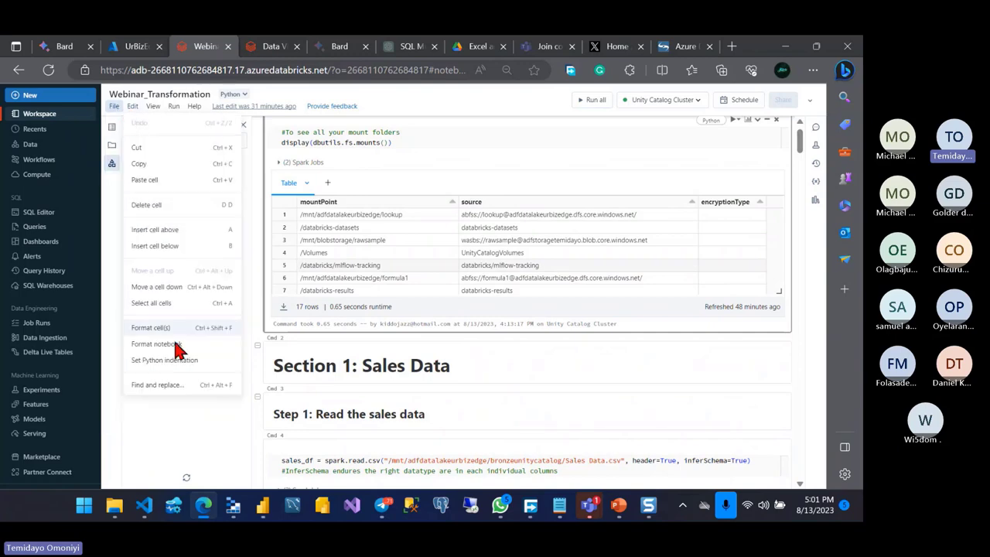
Step: Replace 'Sales Data.csv' with 'sales_data_2.csv' throughout the notebook
left_click(168, 392)
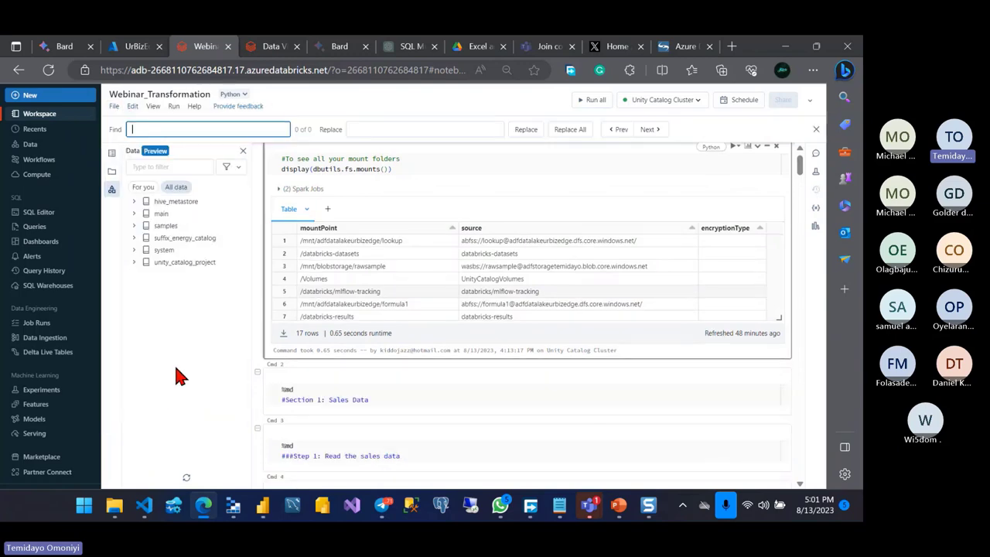
scroll(440, 348, "down", 2)
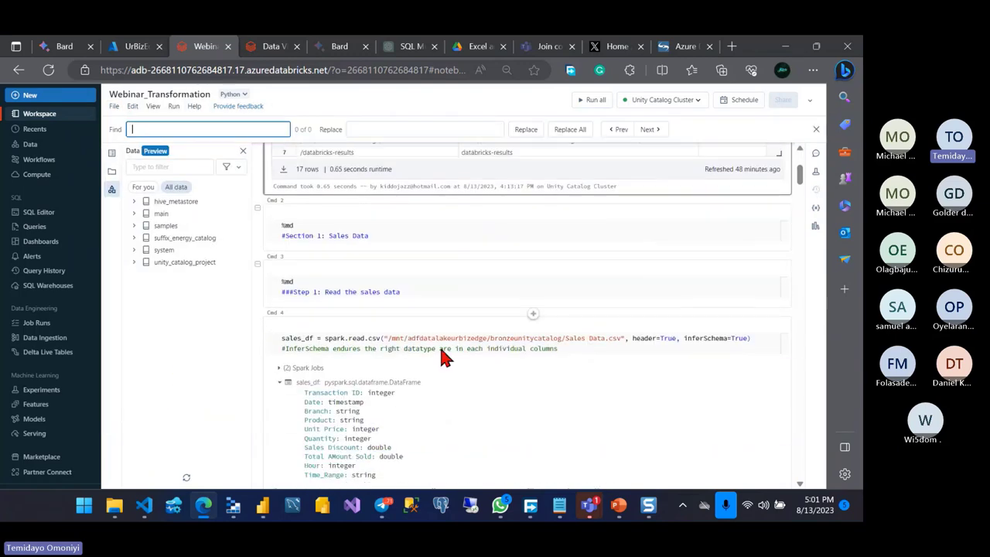
type("Sa")
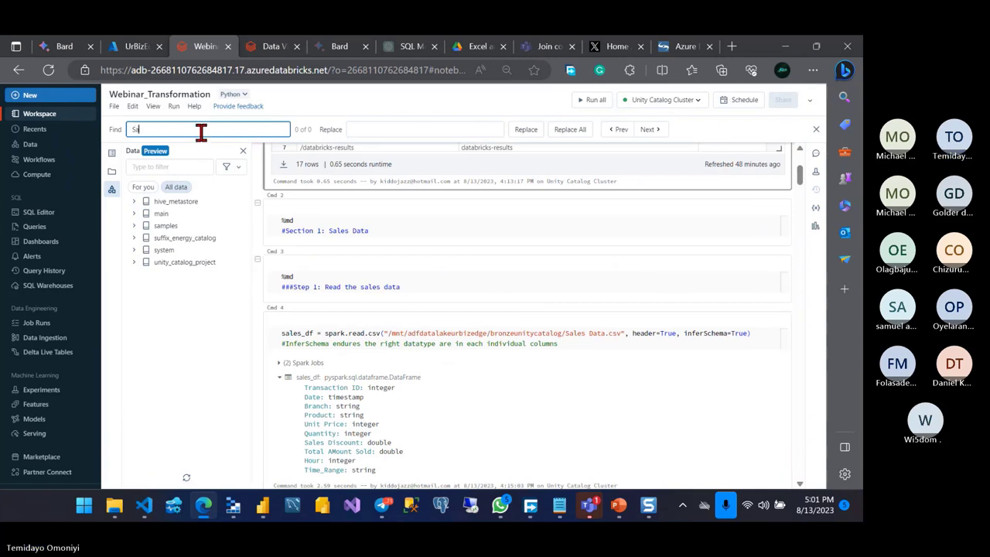
type("les")
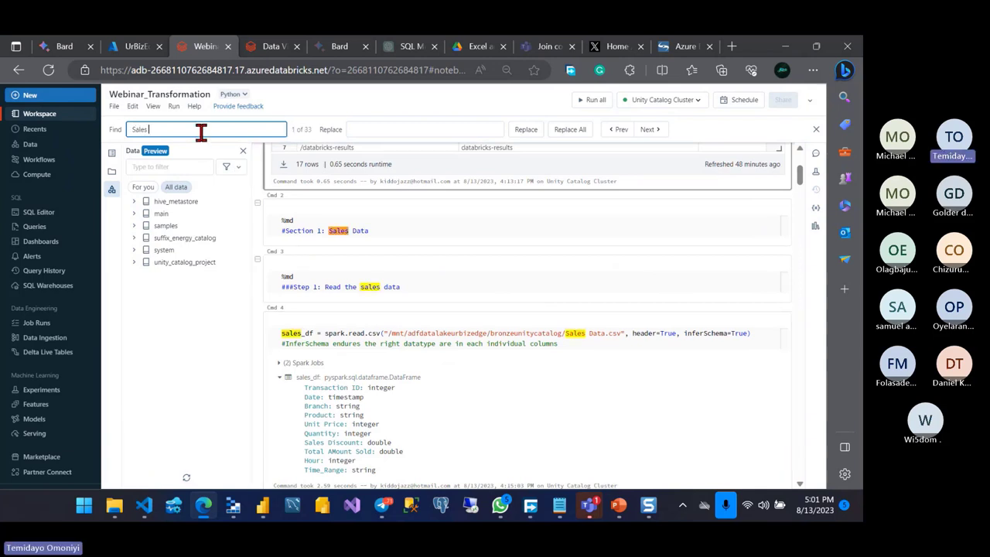
type(" Data")
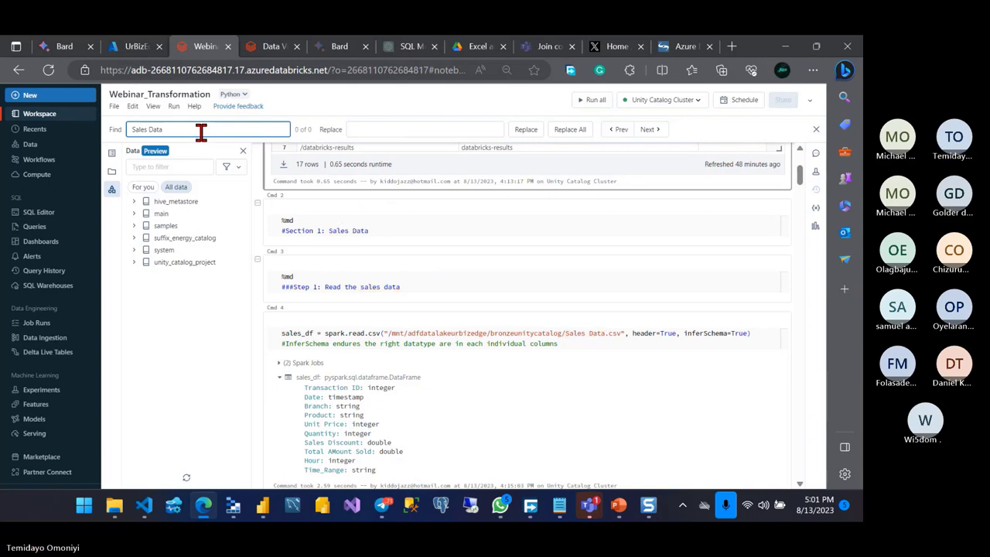
type(".csv")
left_click(404, 129)
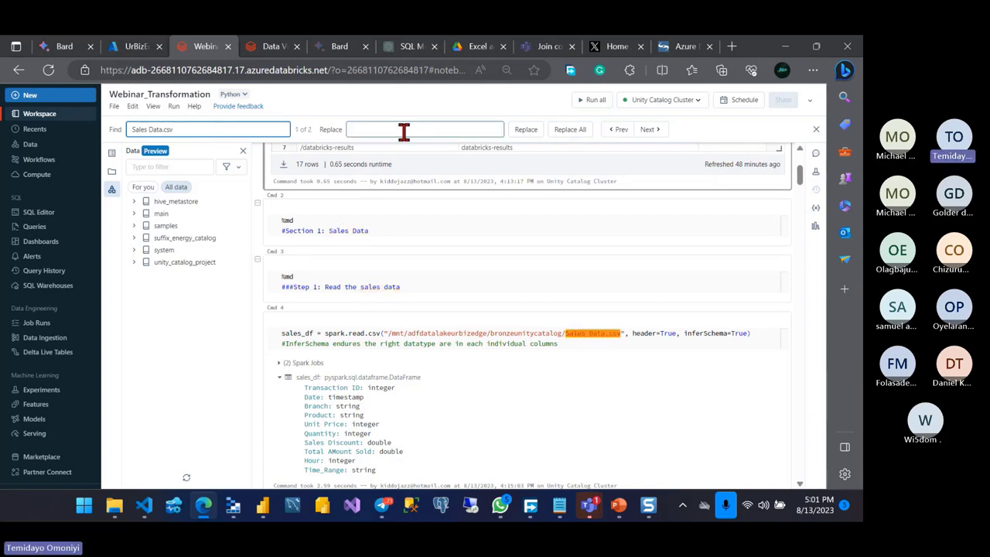
type("sales")
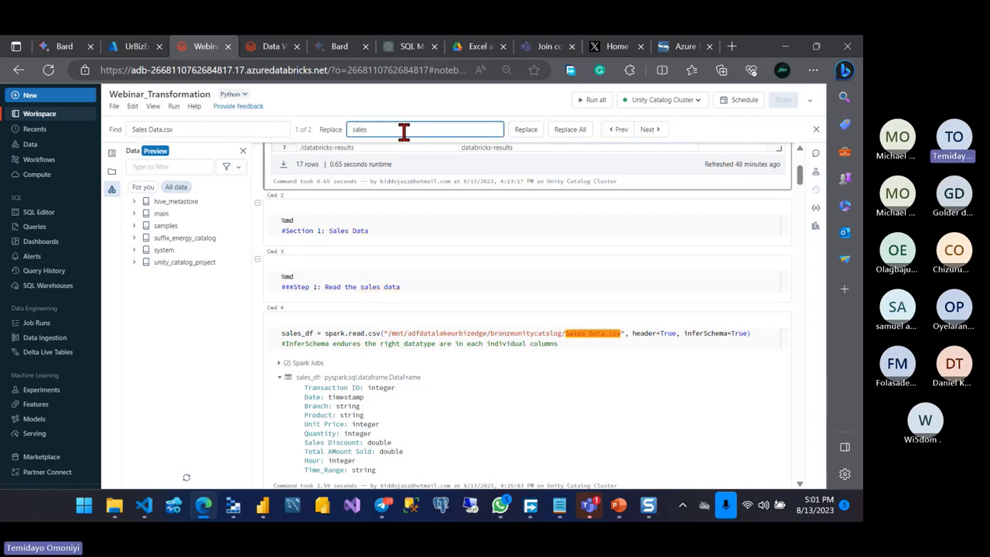
type("_data_")
type("2.csv")
left_click(569, 129)
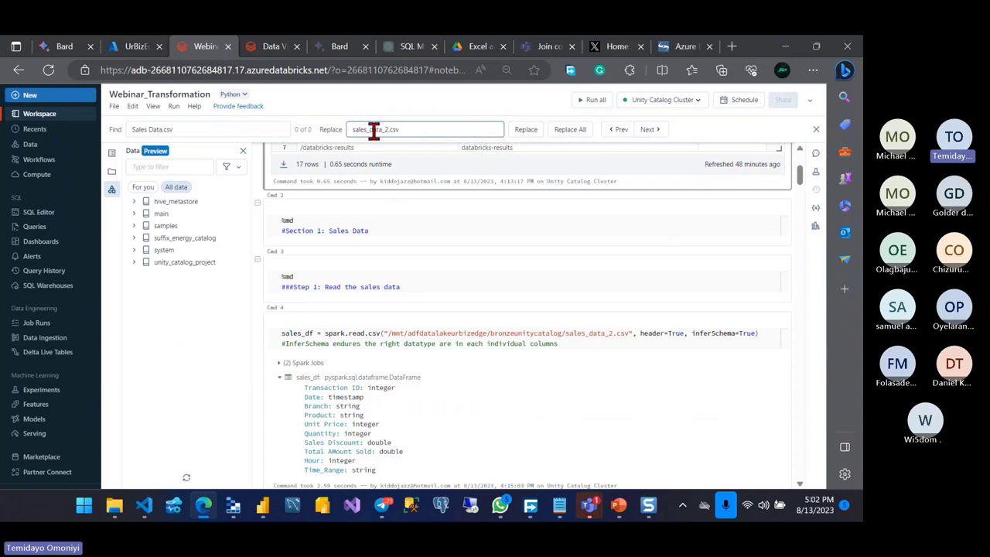
Step: Change the find text to 'Sales Target.csv' and the replacement to 'target_data_2.csv'
left_click(195, 129)
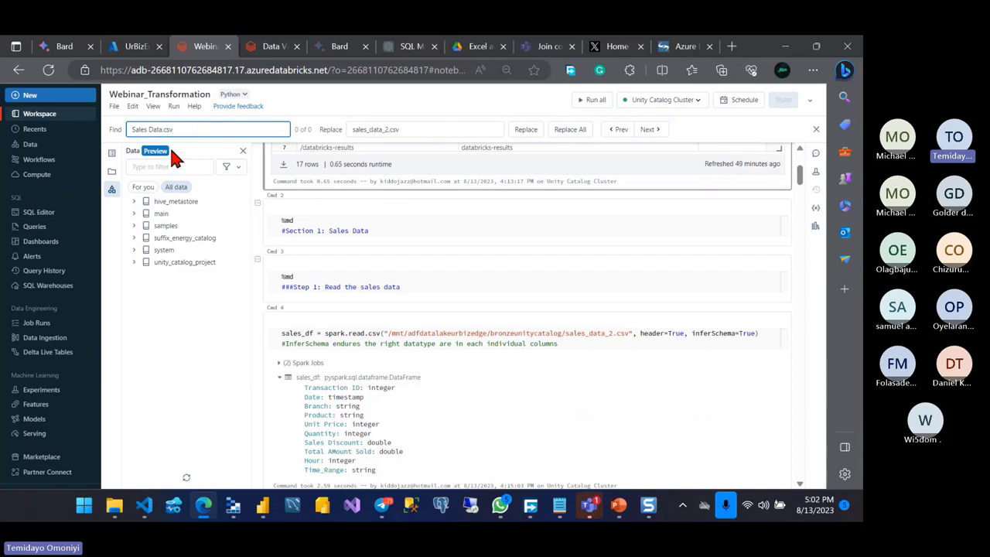
type("Trget")
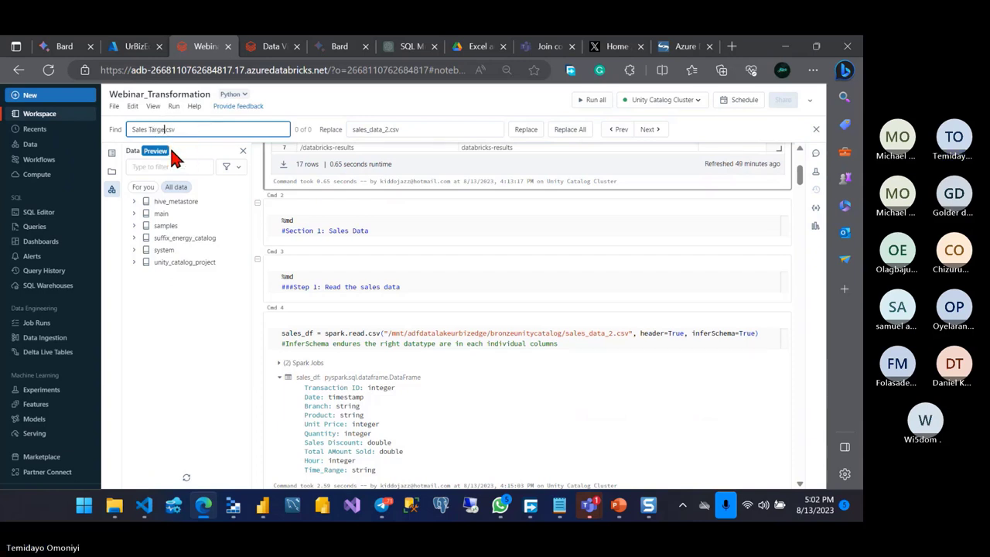
left_click(381, 130)
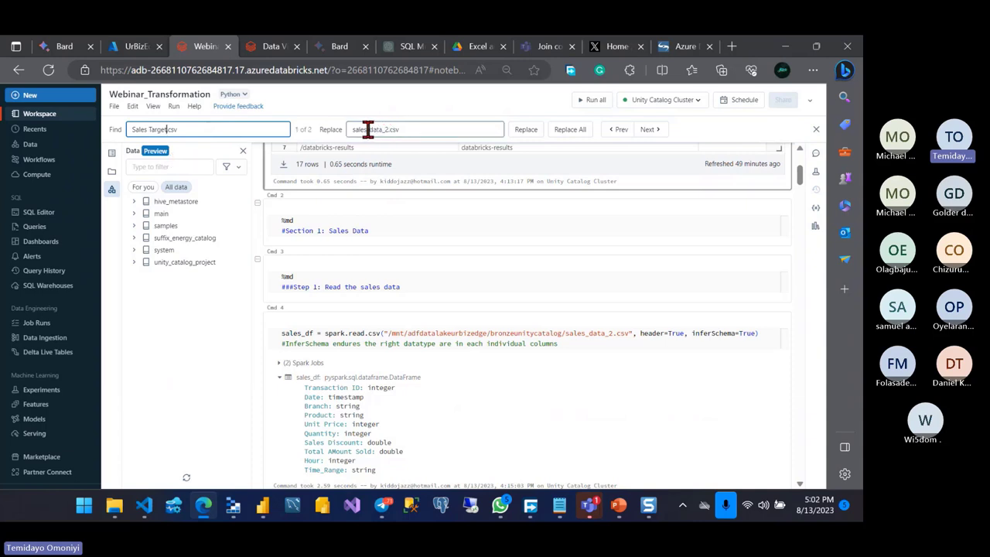
left_click(372, 130)
key("BackSpace")
key("BackSpace")
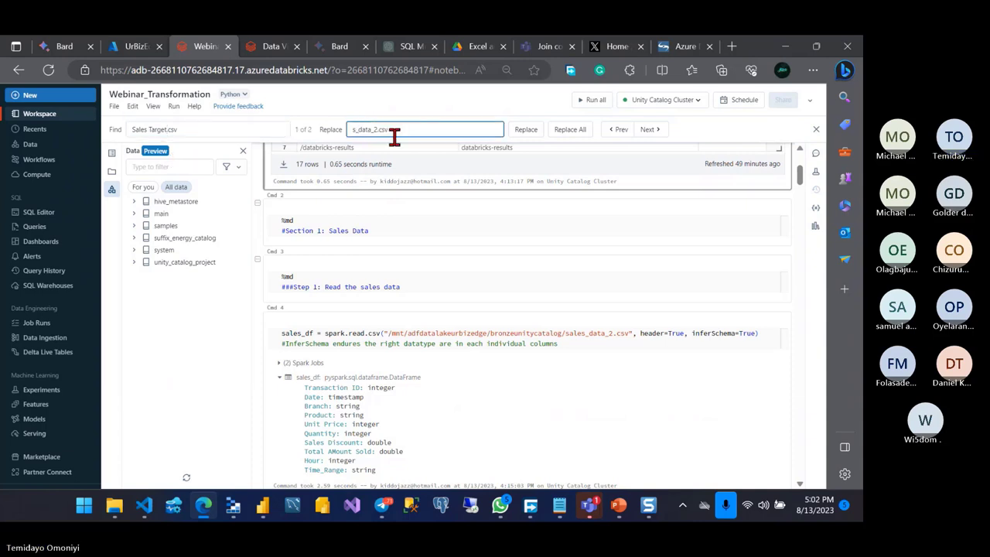
key("BackSpace")
key("BackSpace")
key("BackSpace")
type("targ")
type("et")
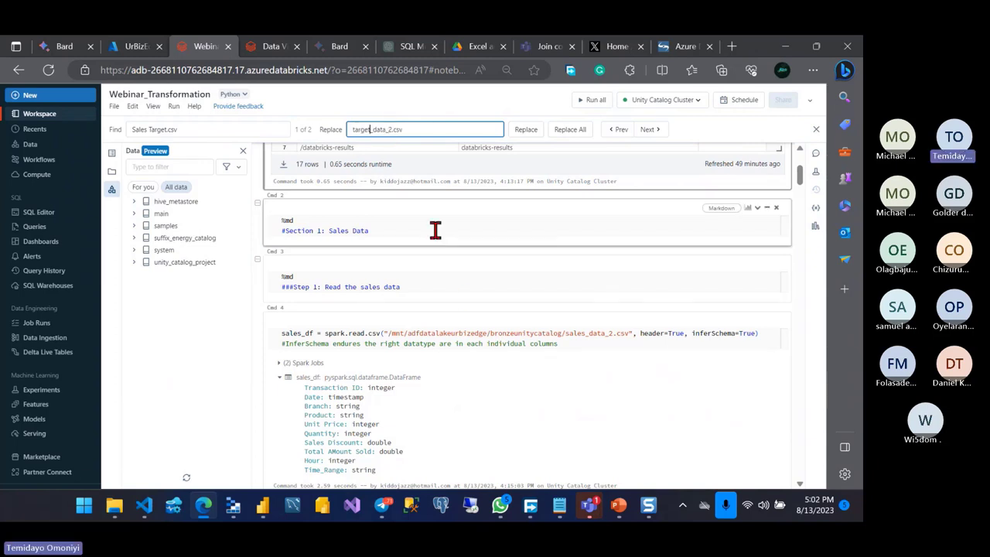
Step: Insert an empty cell above the silver table step and replace all Sales Target.csv paths with target_data_2.csv
left_click(436, 230)
scroll(471, 316, "down", 5)
scroll(471, 315, "down", 5)
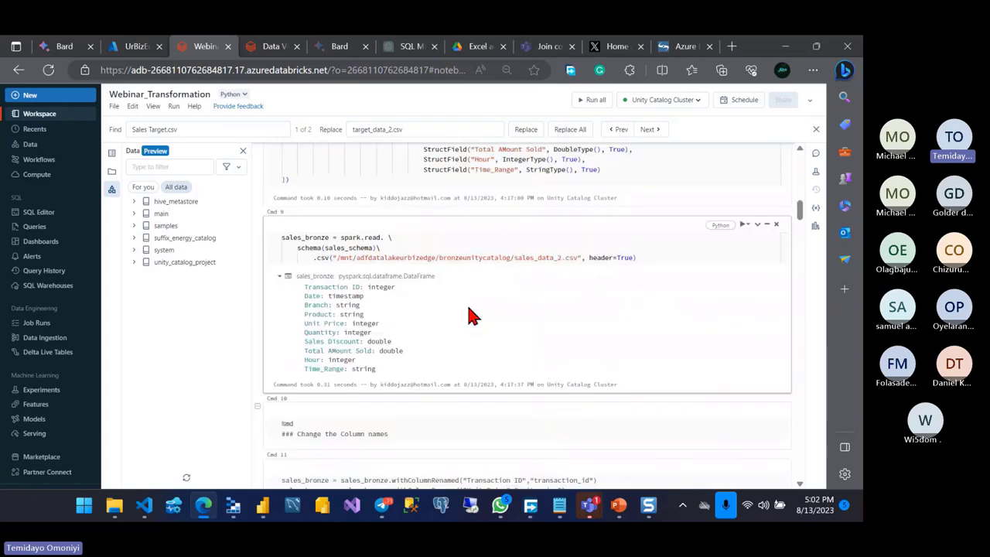
scroll(471, 316, "down", 5)
scroll(472, 315, "down", 5)
scroll(472, 315, "down", 5)
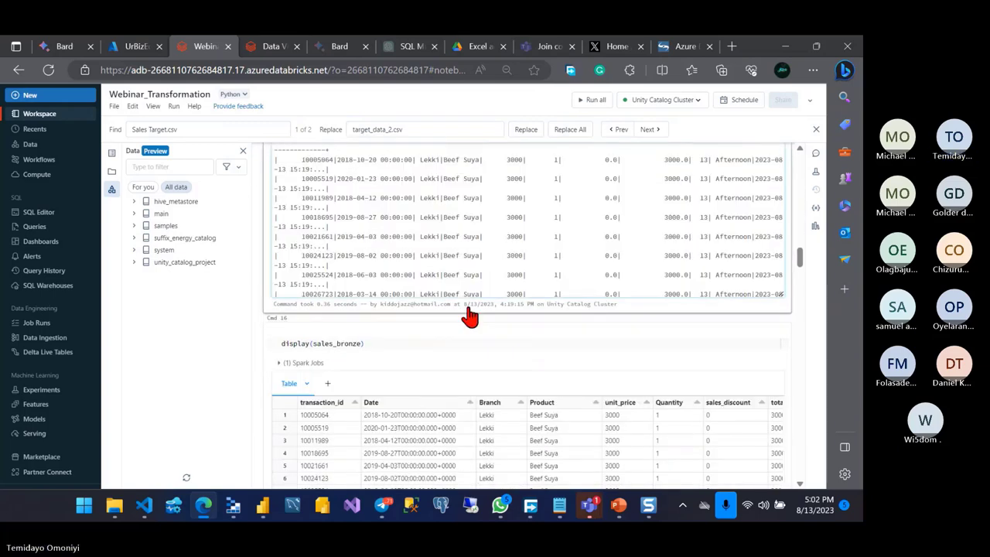
scroll(472, 316, "down", 2)
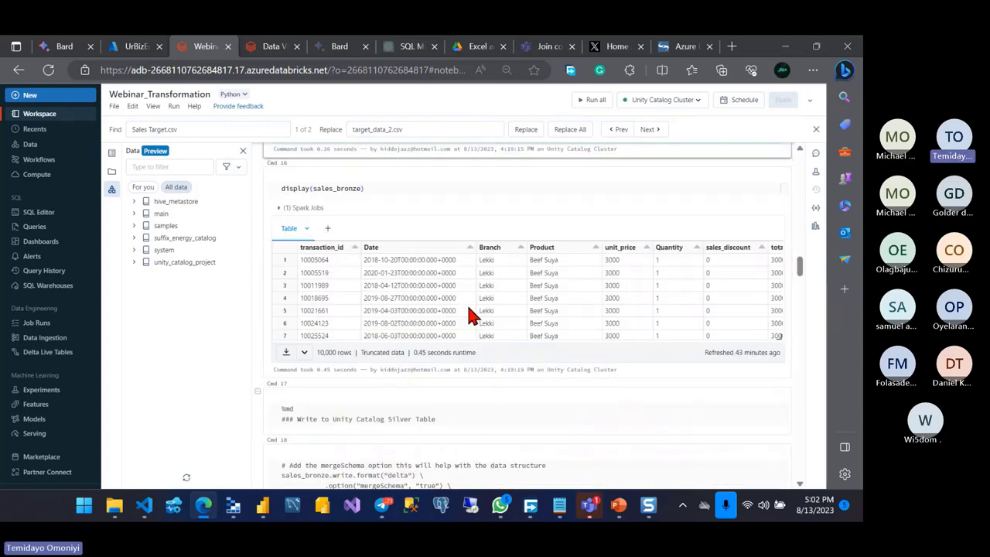
scroll(467, 305, "down", 3)
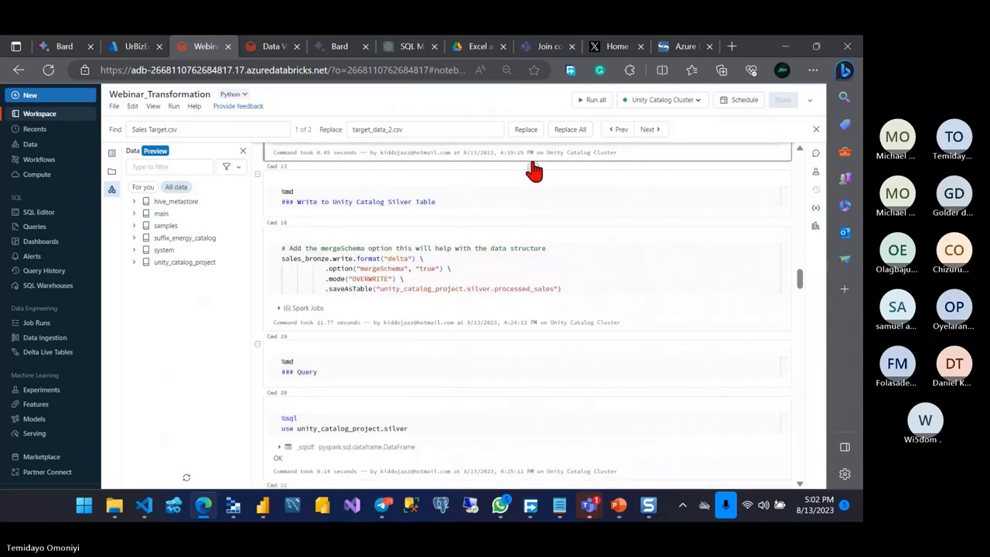
left_click(533, 170)
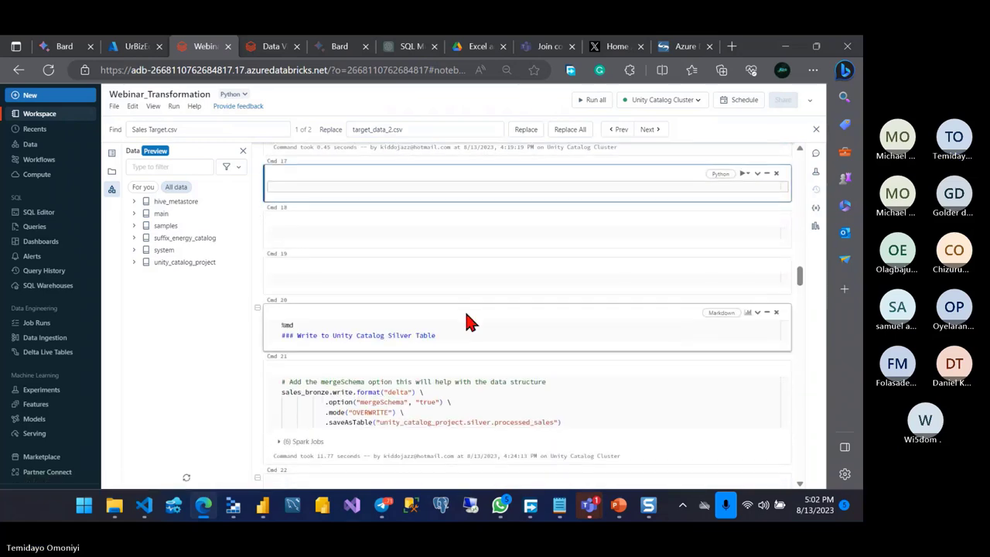
scroll(469, 321, "down", 5)
scroll(470, 321, "down", 5)
scroll(469, 321, "down", 5)
scroll(470, 321, "down", 3)
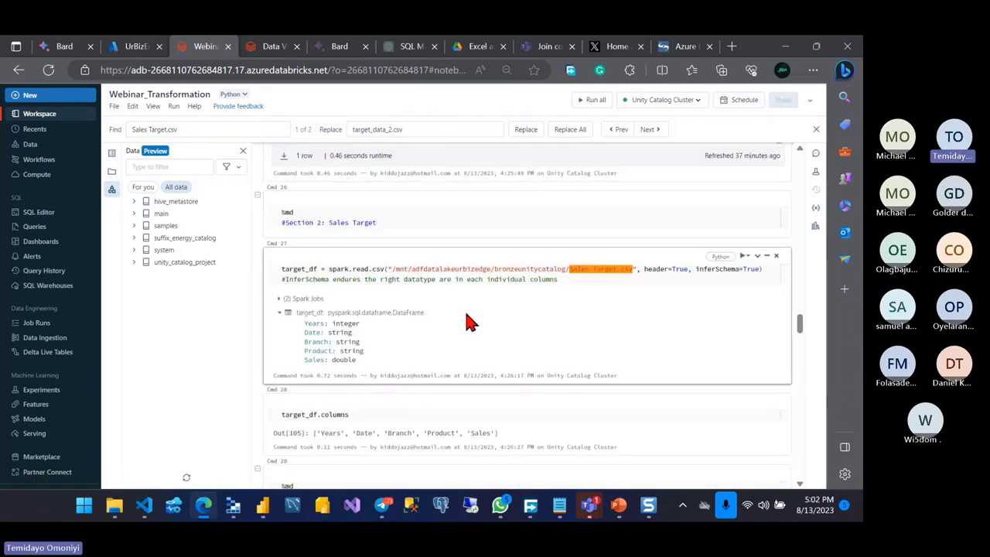
left_click(570, 131)
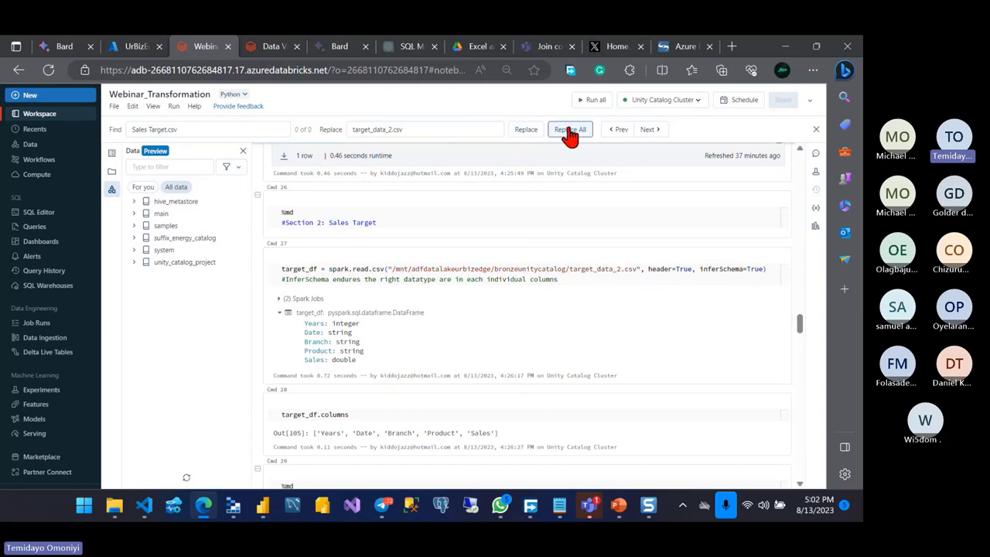
scroll(424, 272, "up", 1)
scroll(425, 278, "down", 4)
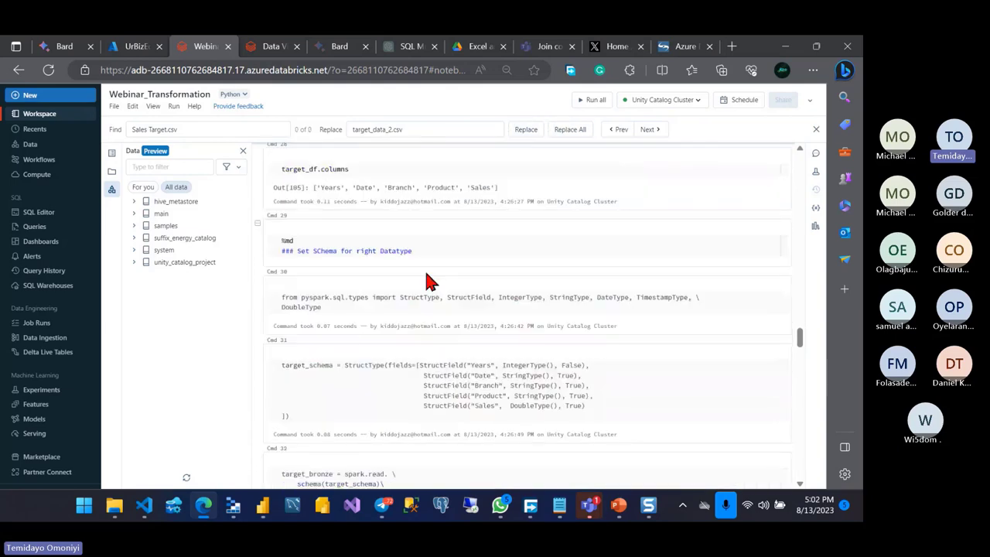
scroll(428, 276, "down", 2)
scroll(426, 271, "down", 1)
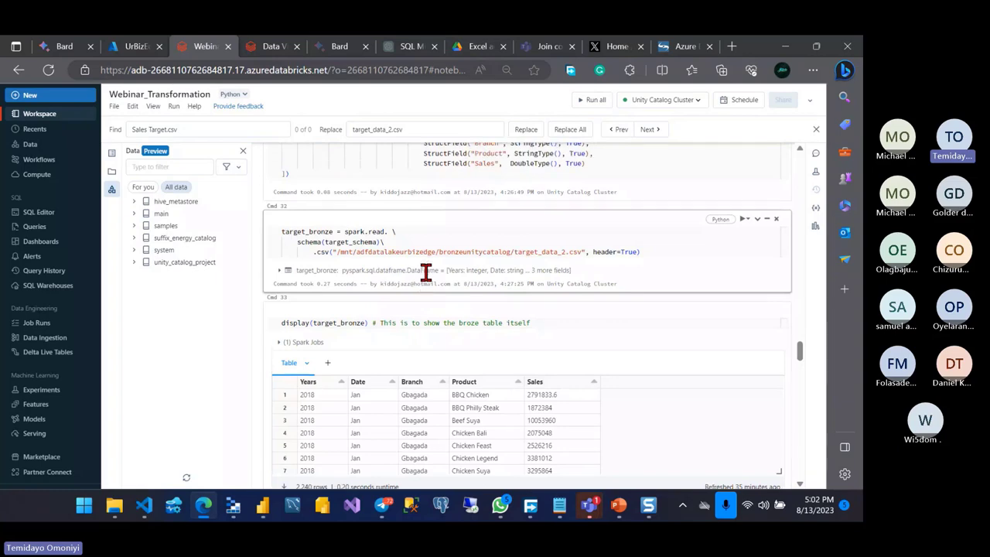
scroll(425, 272, "up", 2)
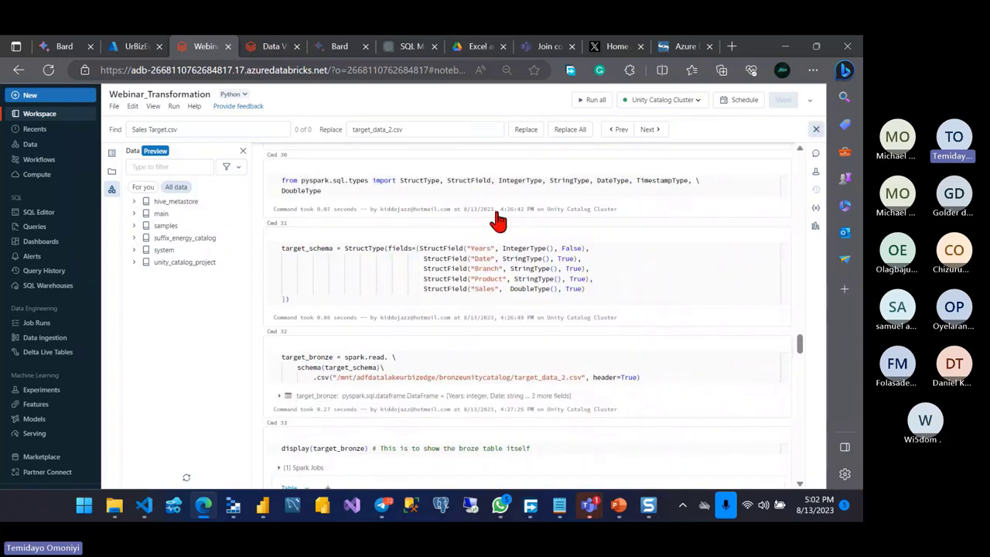
Step: Close the find and replace bar and return to the 'Step 1: Read the sales data' cell
key("Escape")
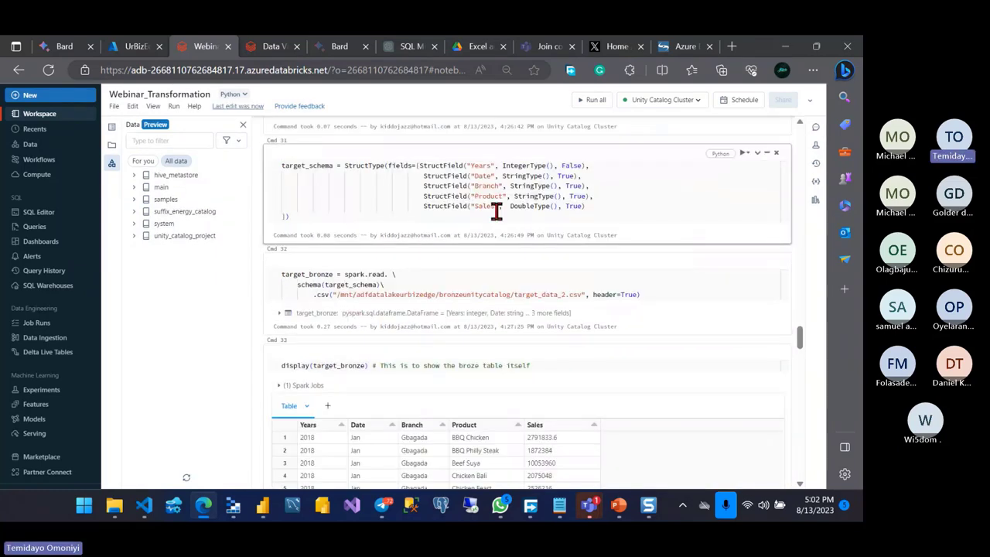
scroll(511, 248, "up", 8)
scroll(519, 268, "up", 10)
scroll(520, 269, "up", 5)
scroll(520, 268, "up", 3)
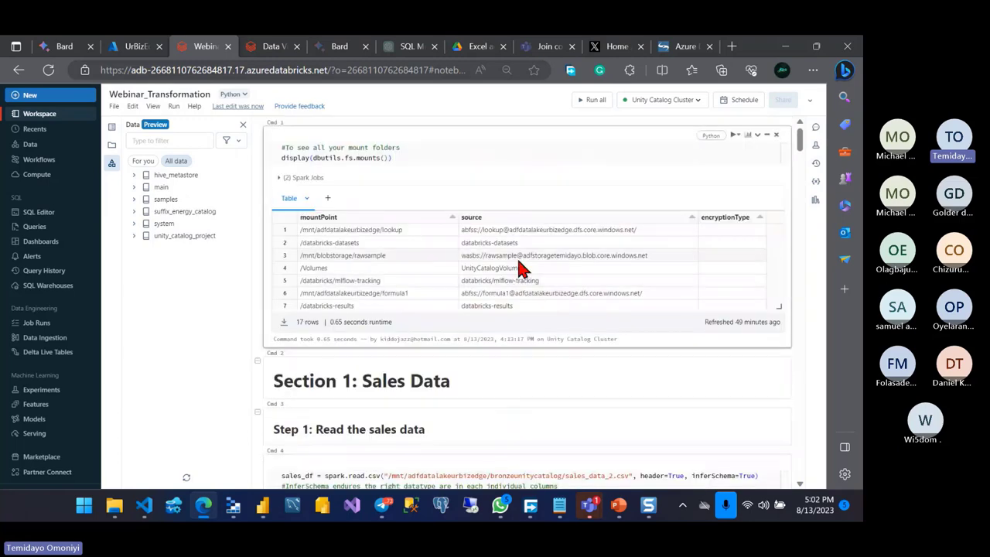
scroll(519, 269, "down", 1)
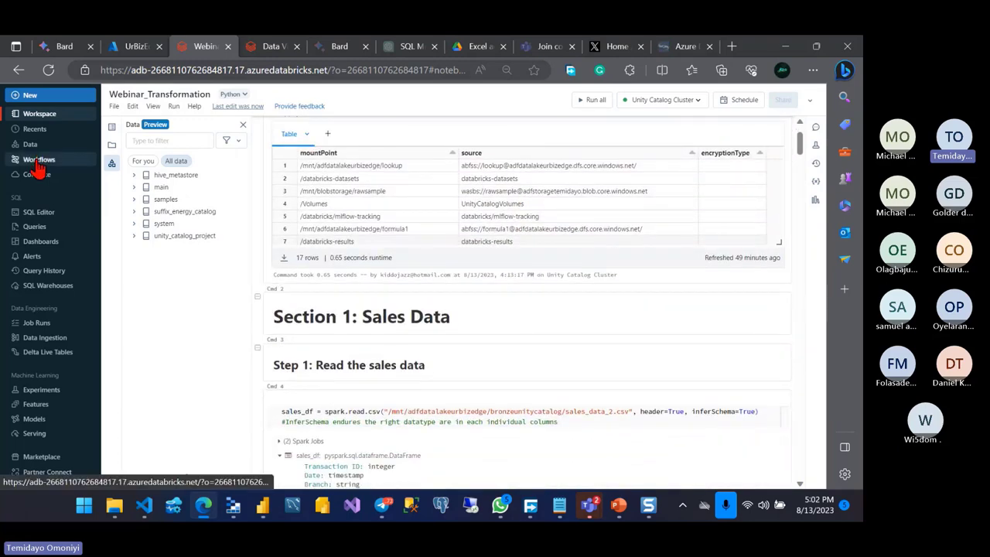
scroll(503, 386, "up", 2)
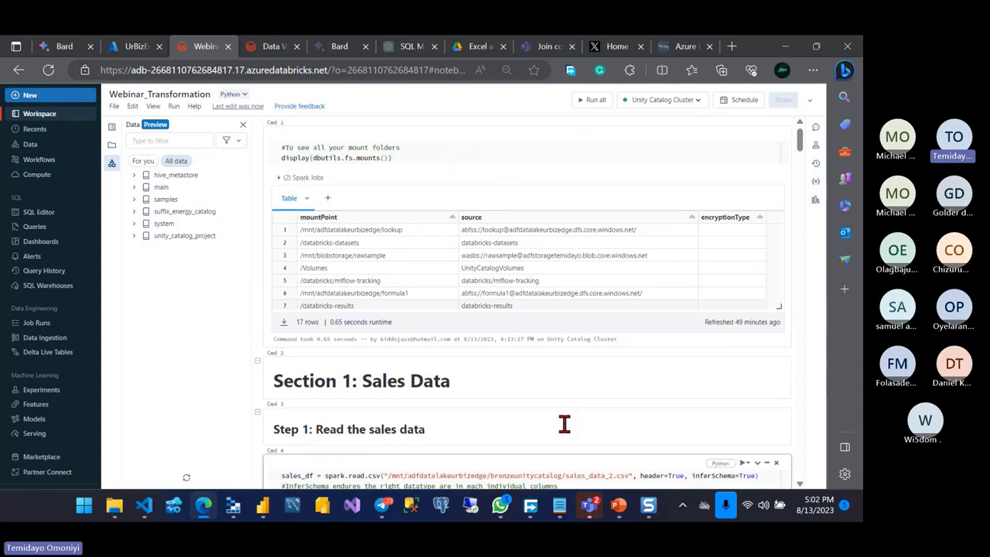
triple_click(564, 431)
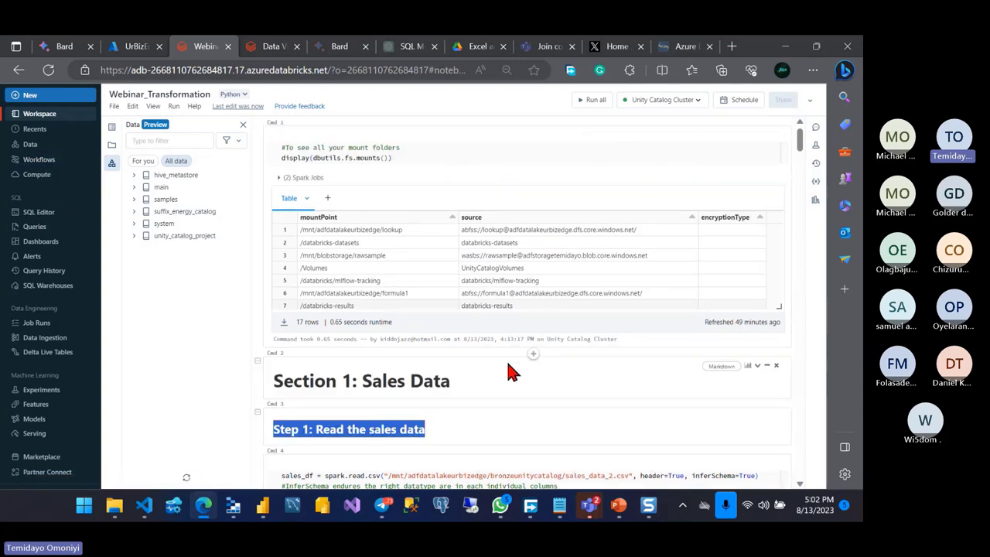
left_click(525, 439)
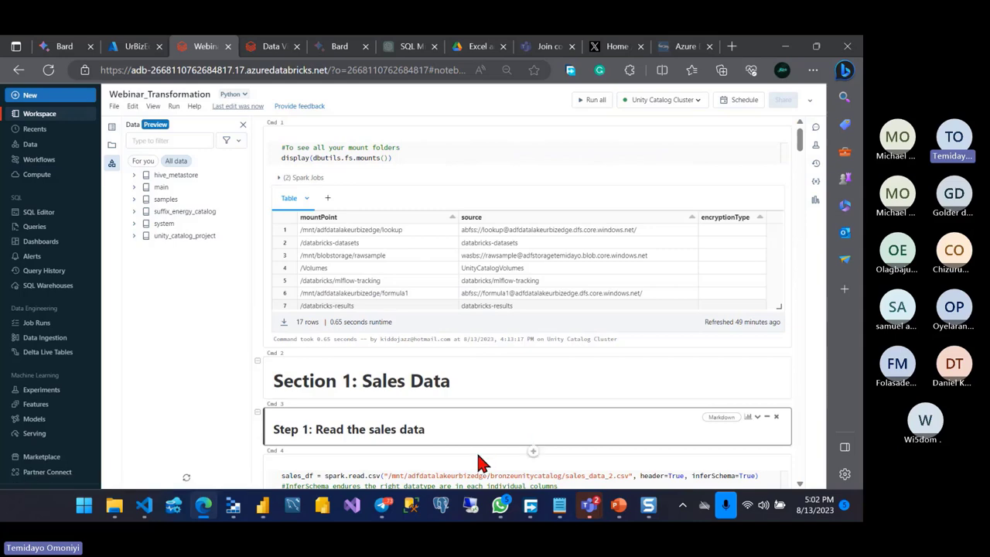
scroll(477, 463, "down", 3)
scroll(477, 463, "down", 1)
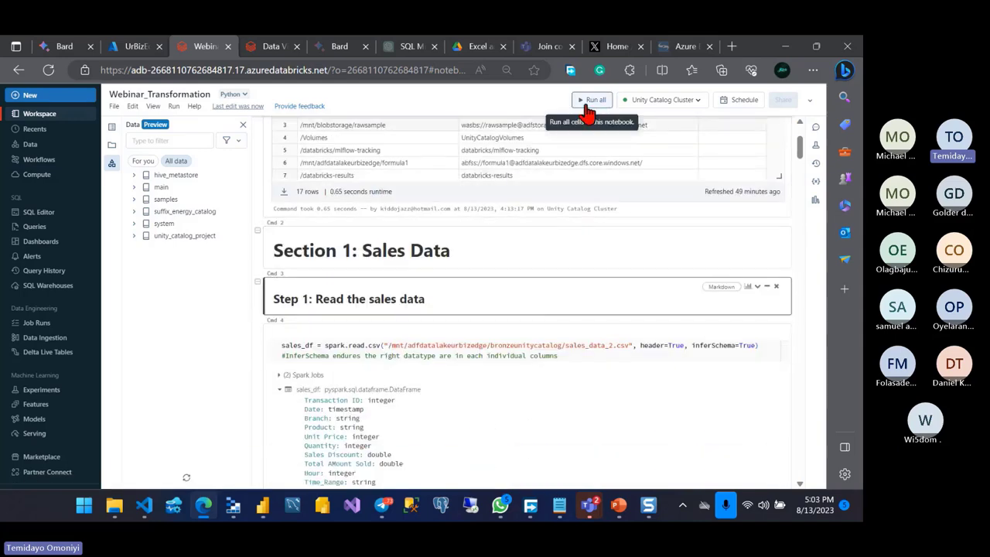
scroll(560, 303, "up", 2)
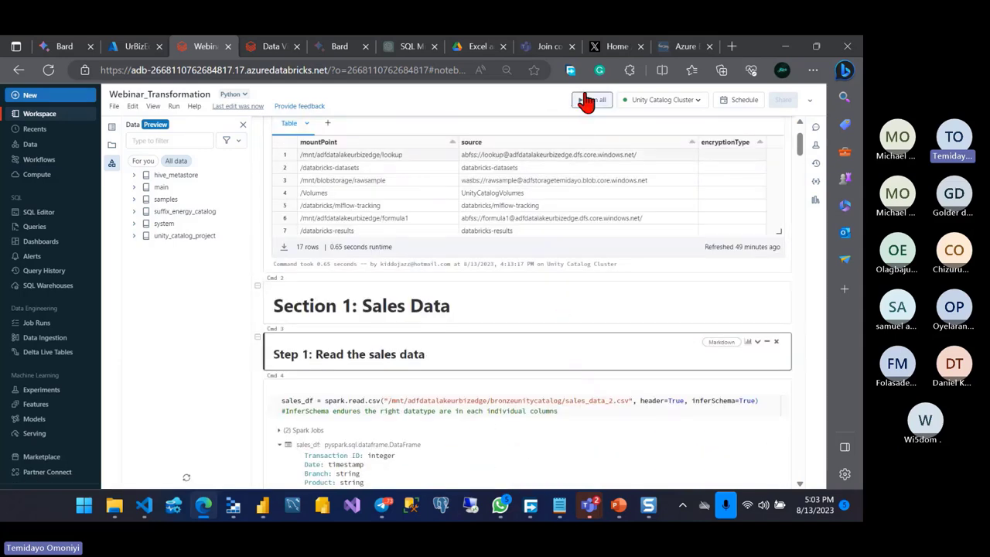
Step: Run all cells and review the outputs: 50 rows in processed_sales, PATH_NOT_FOUND for target_data_2.csv
left_click(587, 101)
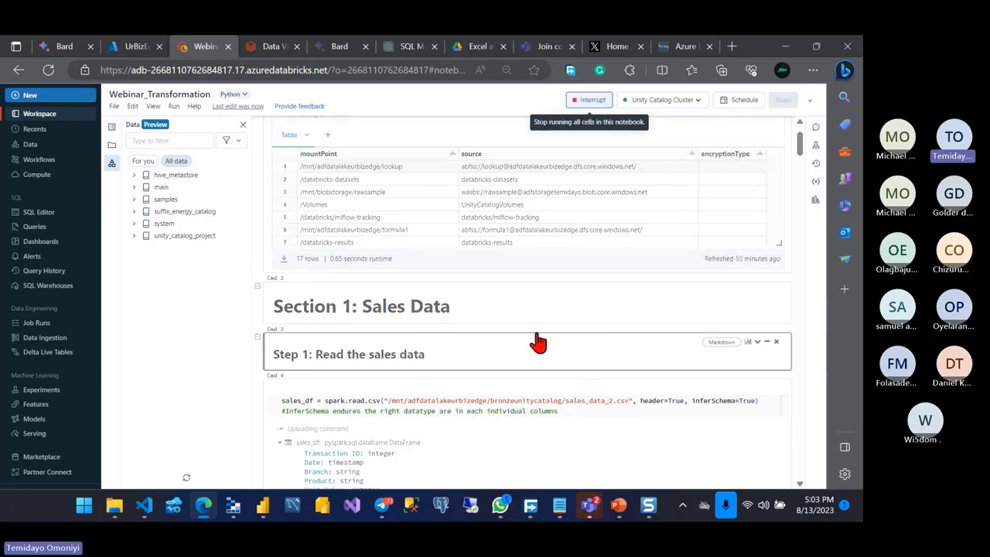
scroll(538, 343, "down", 3)
scroll(538, 342, "down", 1)
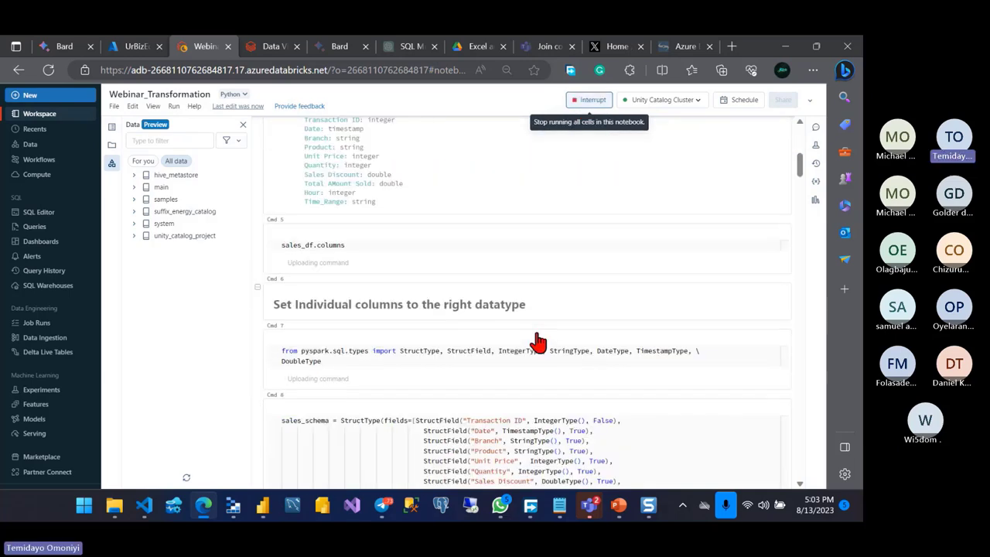
scroll(538, 342, "down", 1)
scroll(539, 342, "down", 1)
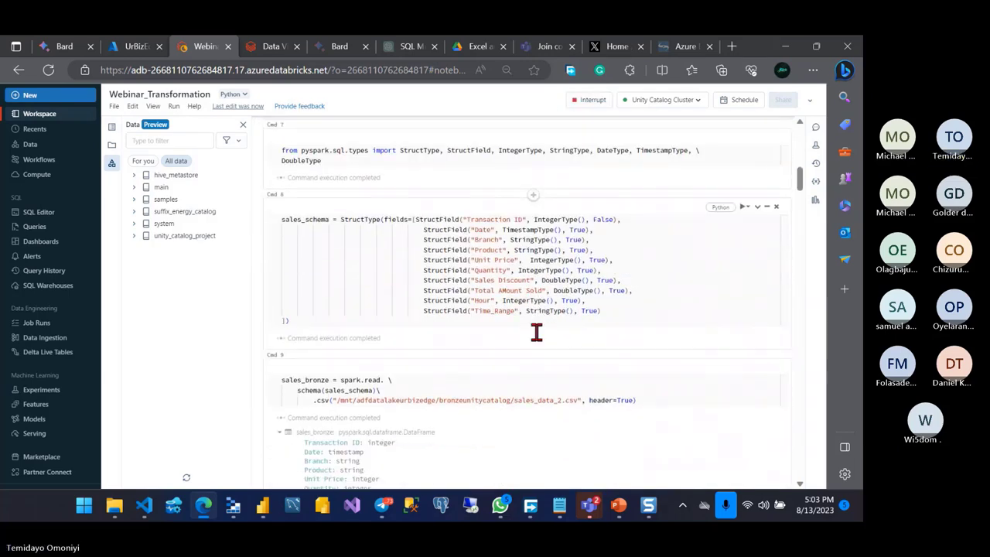
scroll(536, 331, "down", 2)
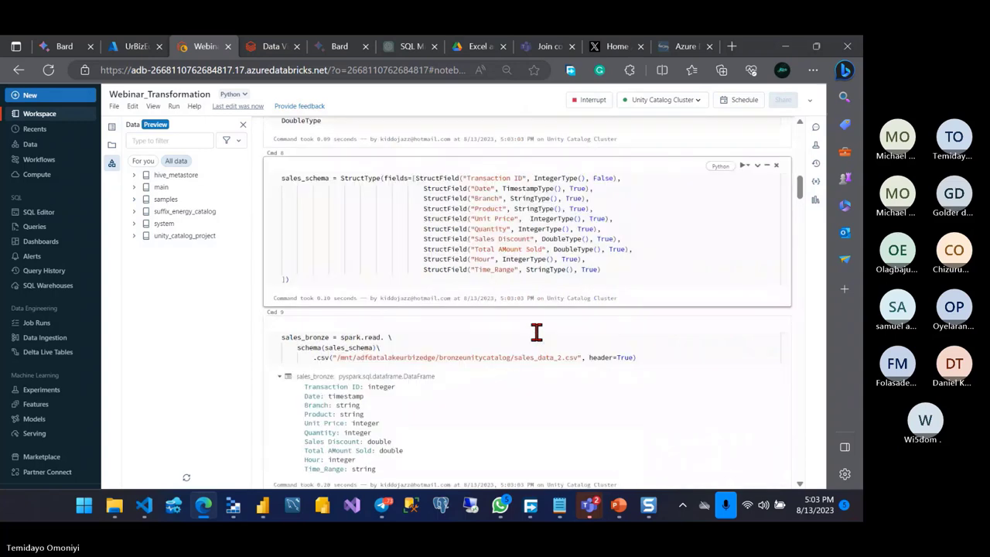
scroll(537, 332, "down", 2)
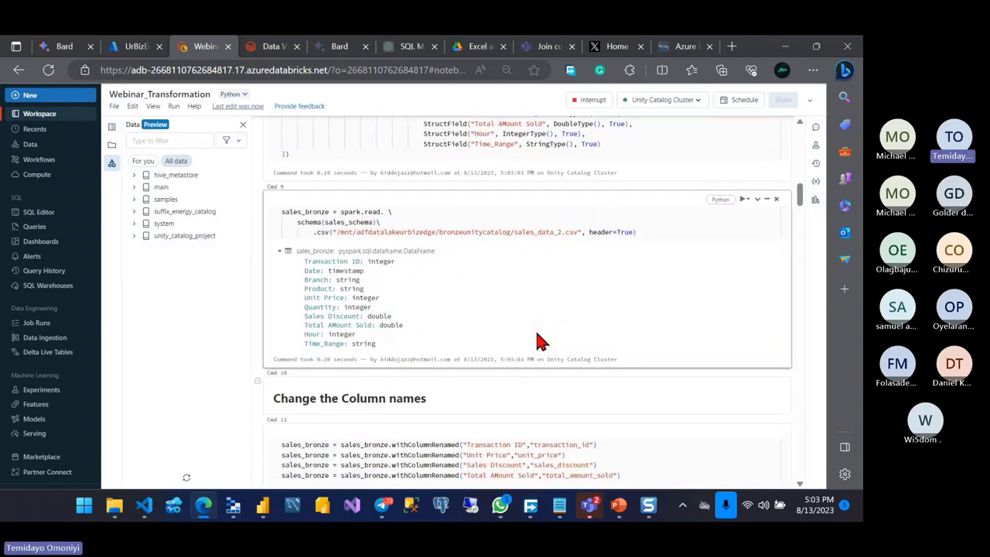
scroll(424, 311, "up", 1)
scroll(424, 312, "down", 3)
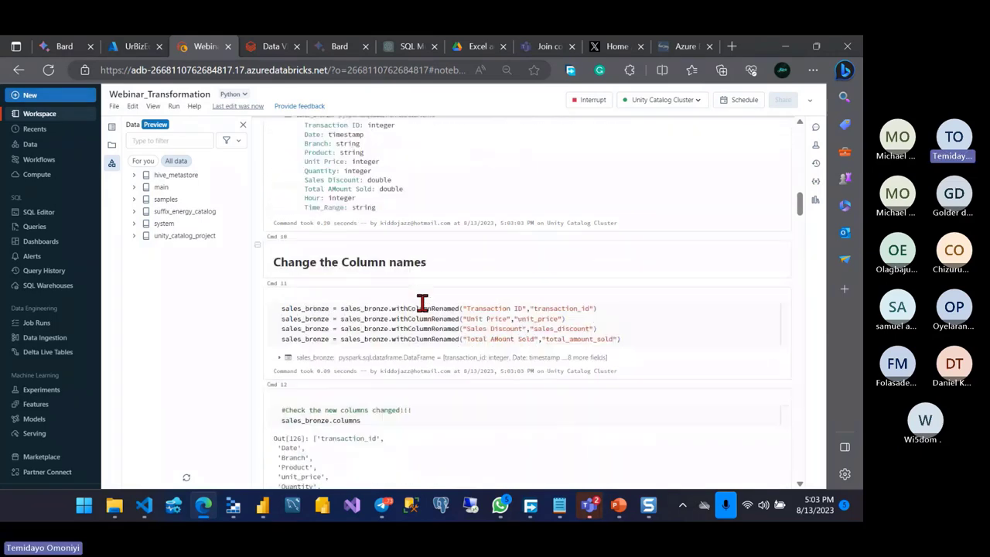
scroll(424, 311, "down", 5)
scroll(424, 312, "down", 5)
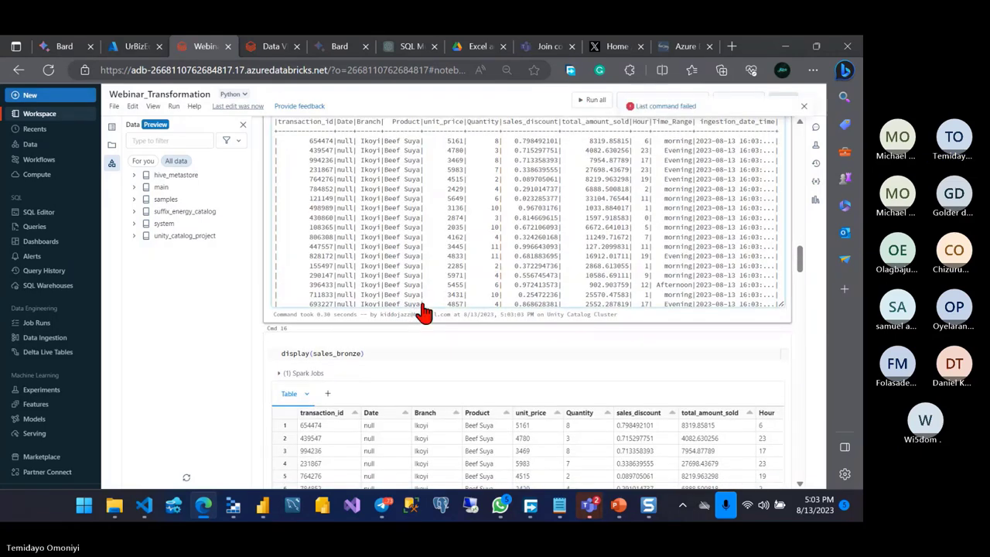
scroll(423, 312, "up", 5)
scroll(424, 312, "up", 3)
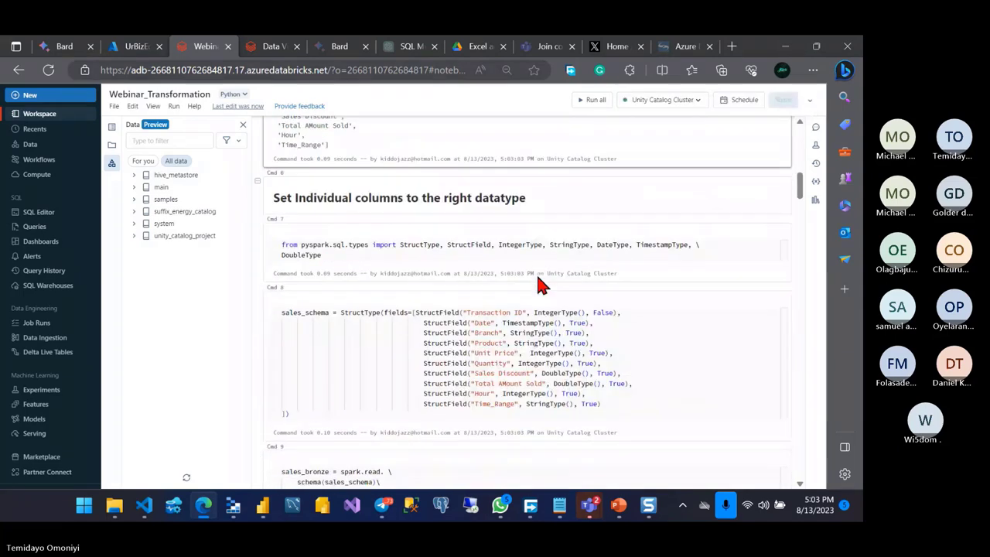
scroll(539, 283, "up", 3)
scroll(539, 283, "up", 5)
scroll(539, 283, "up", 2)
scroll(539, 285, "down", 2)
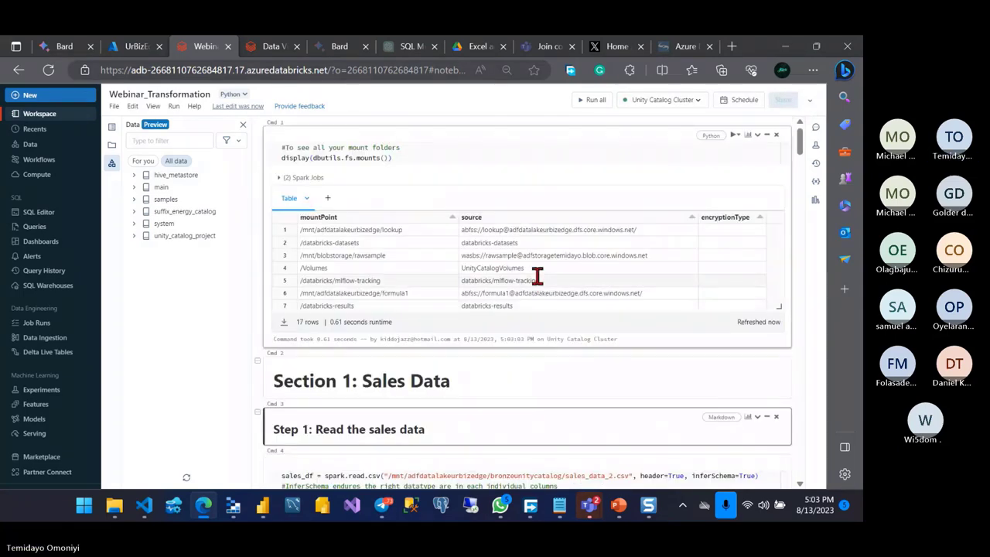
scroll(539, 284, "down", 2)
scroll(538, 285, "down", 5)
scroll(539, 285, "down", 5)
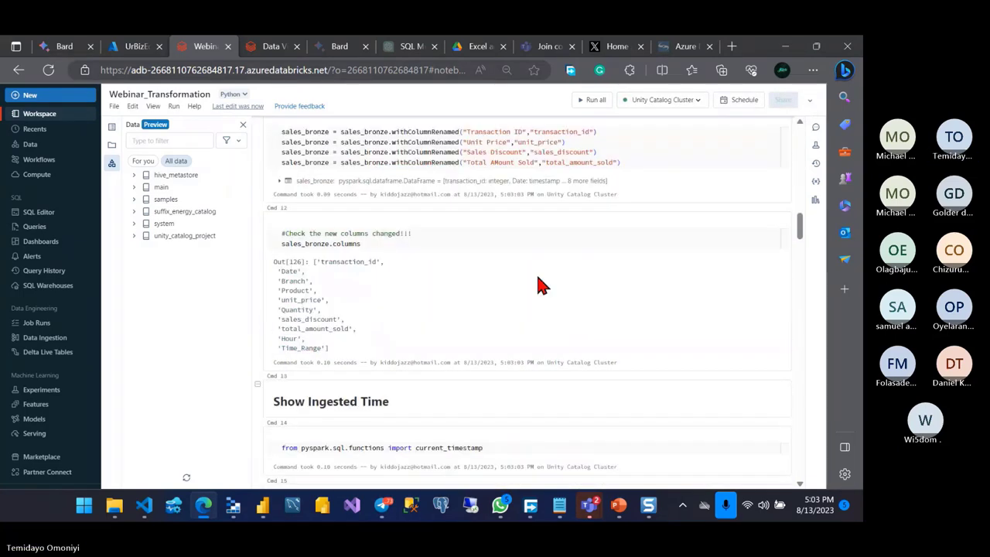
scroll(541, 286, "down", 3)
scroll(539, 284, "down", 5)
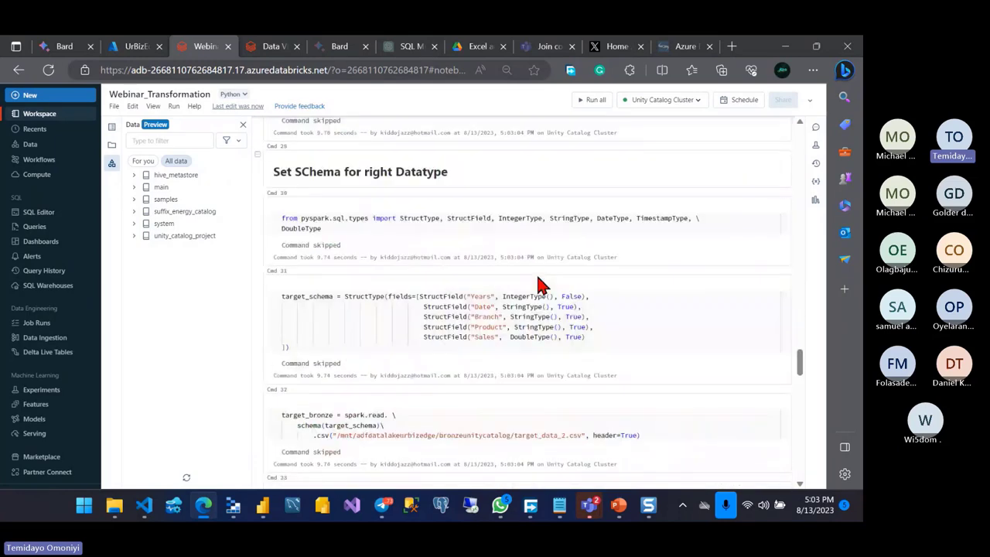
scroll(539, 284, "down", 1)
scroll(538, 284, "down", 5)
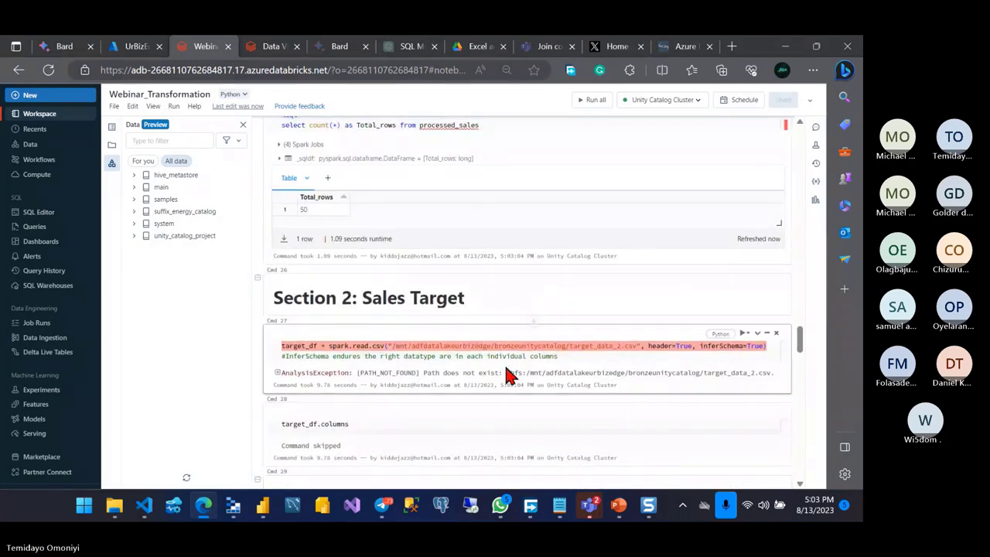
scroll(510, 397, "down", 2)
scroll(510, 397, "up", 1)
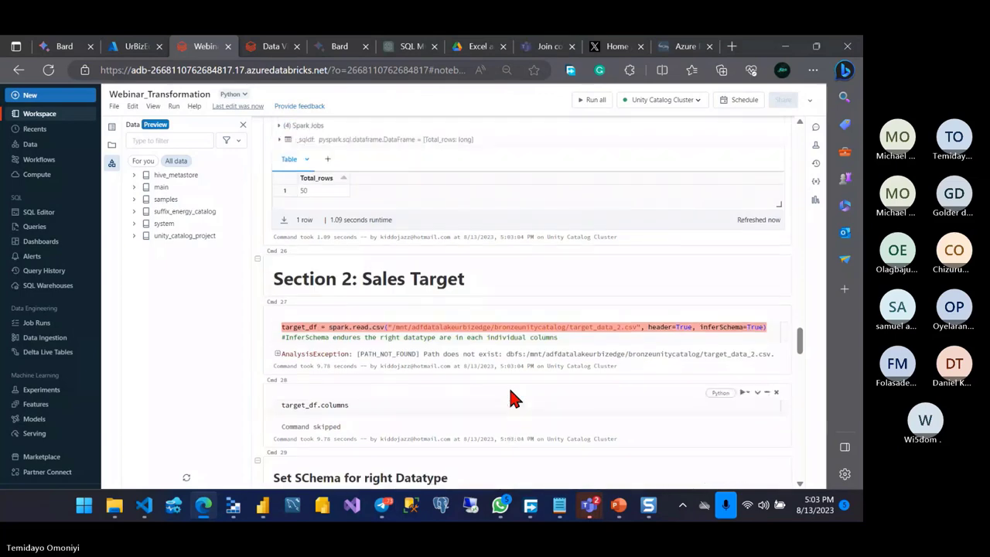
scroll(510, 397, "up", 2)
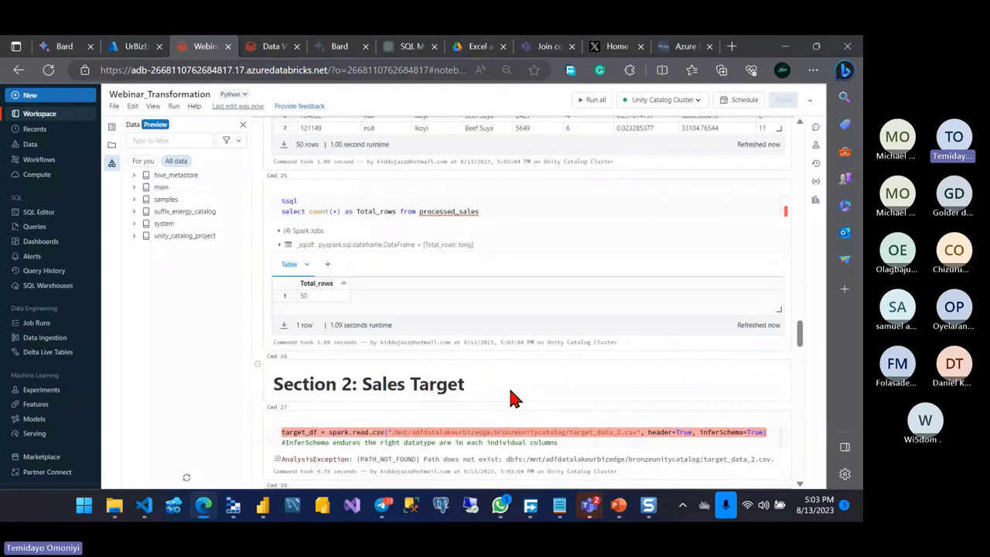
scroll(441, 371, "up", 5)
Step: Change a write mode from OVERWRITE to APPEND and delete three empty cells above the silver write
double_click(376, 348)
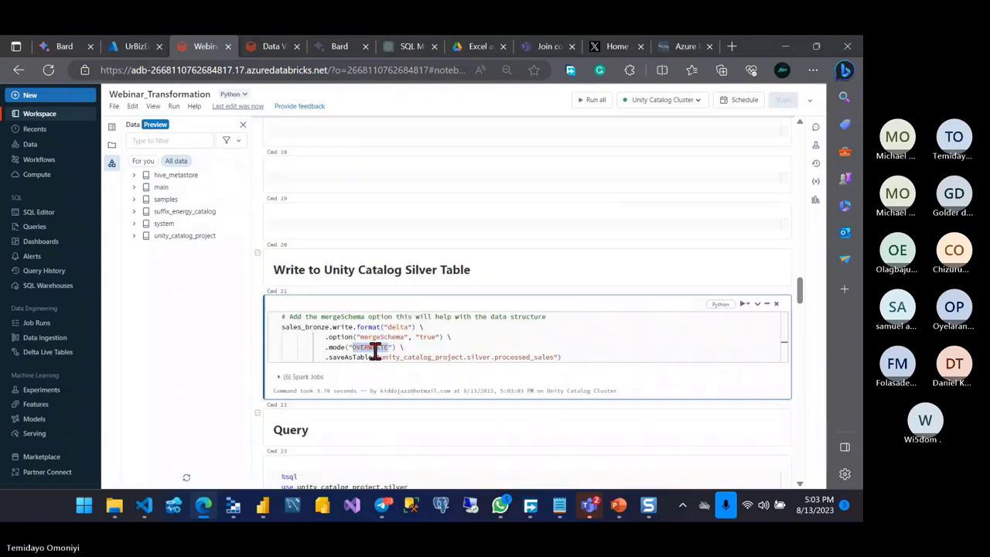
type("APPE")
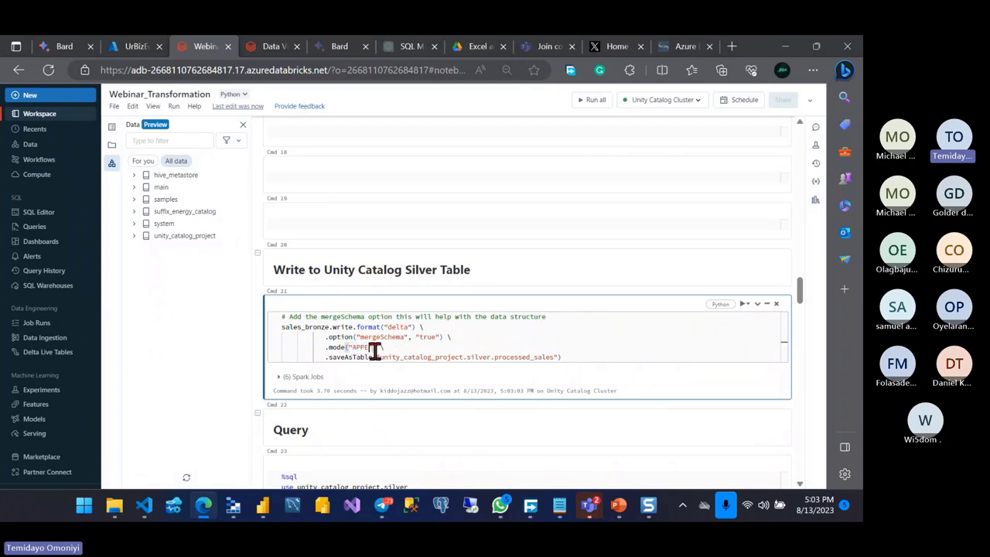
type("ND")
scroll(404, 337, "up", 2)
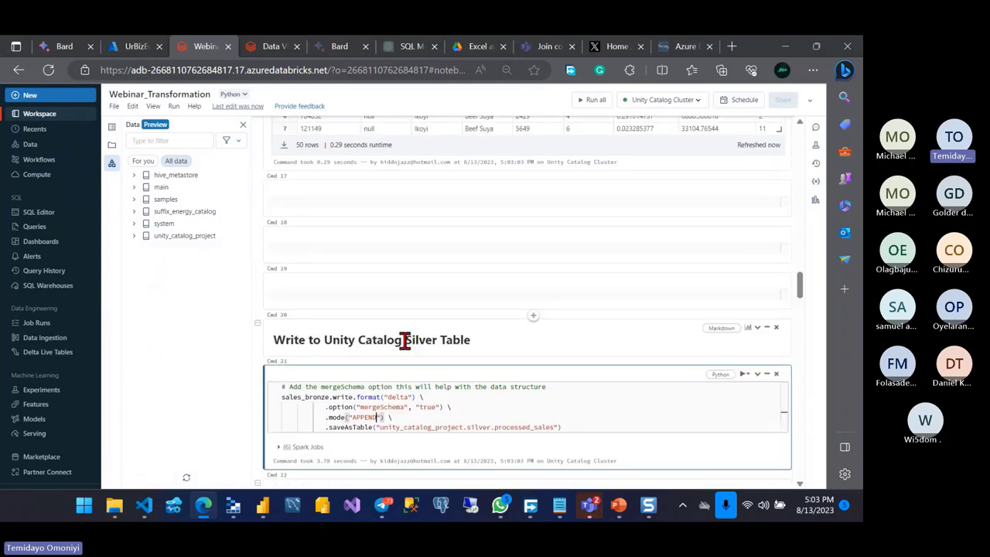
scroll(403, 341, "down", 4)
scroll(403, 338, "up", 4)
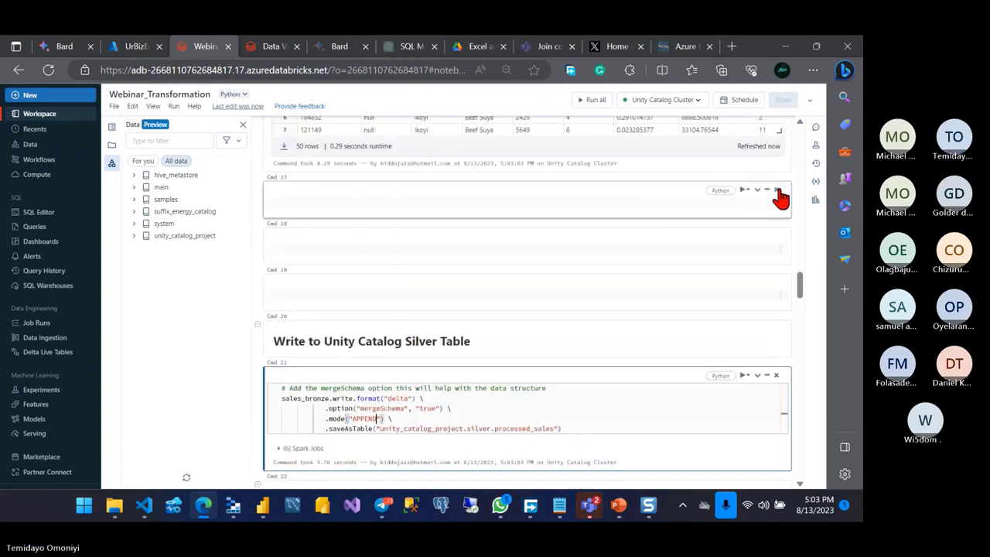
left_click(777, 189)
left_click(776, 236)
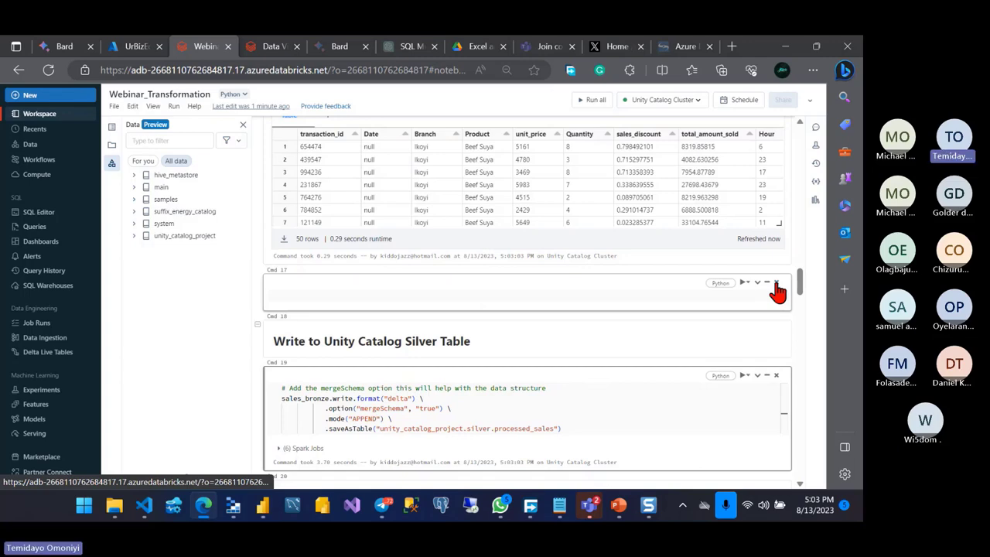
left_click(776, 283)
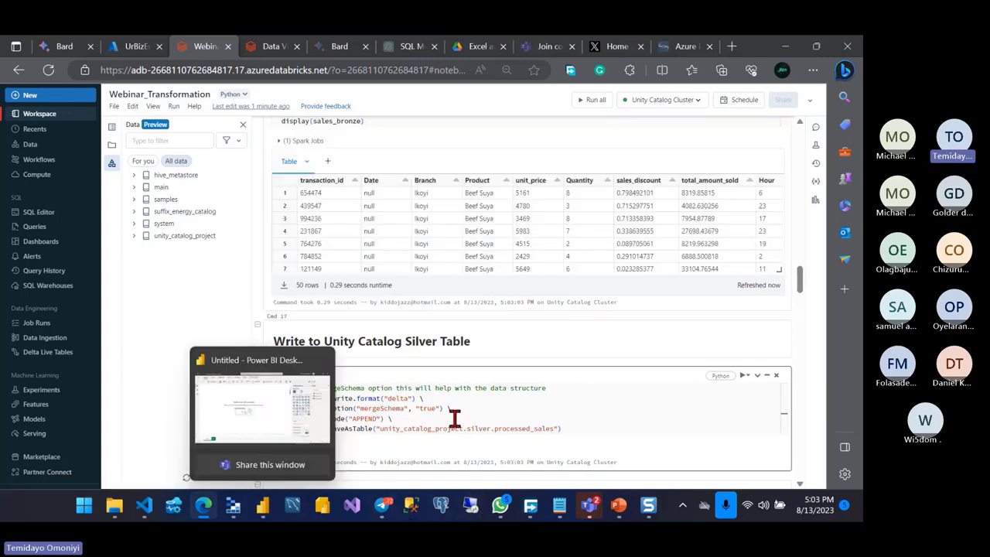
Step: Set the Write to Silver Catalog processed_target mode from OVERWRITE to APPEND
scroll(414, 418, "down", 5)
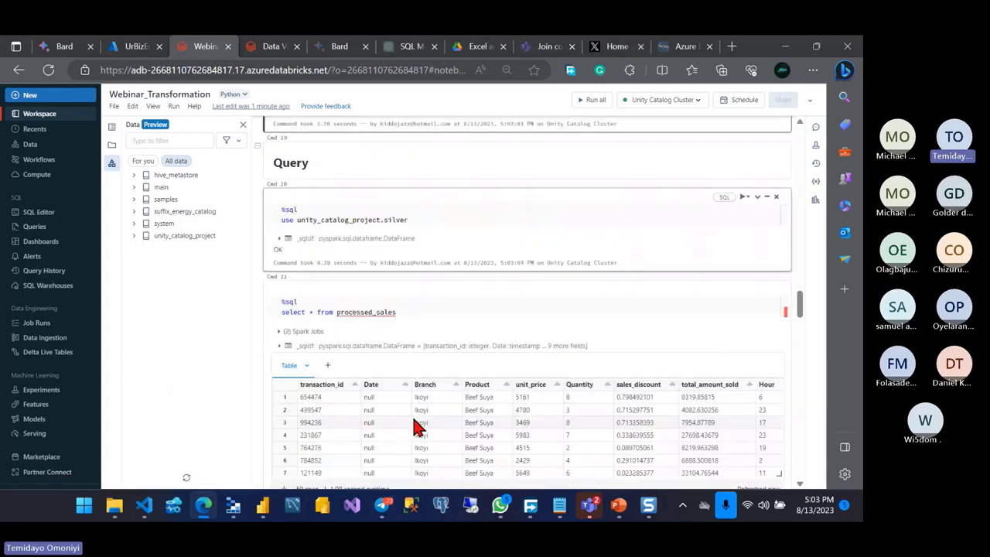
scroll(412, 414, "down", 5)
scroll(413, 418, "down", 2)
scroll(418, 426, "down", 2)
scroll(414, 422, "down", 3)
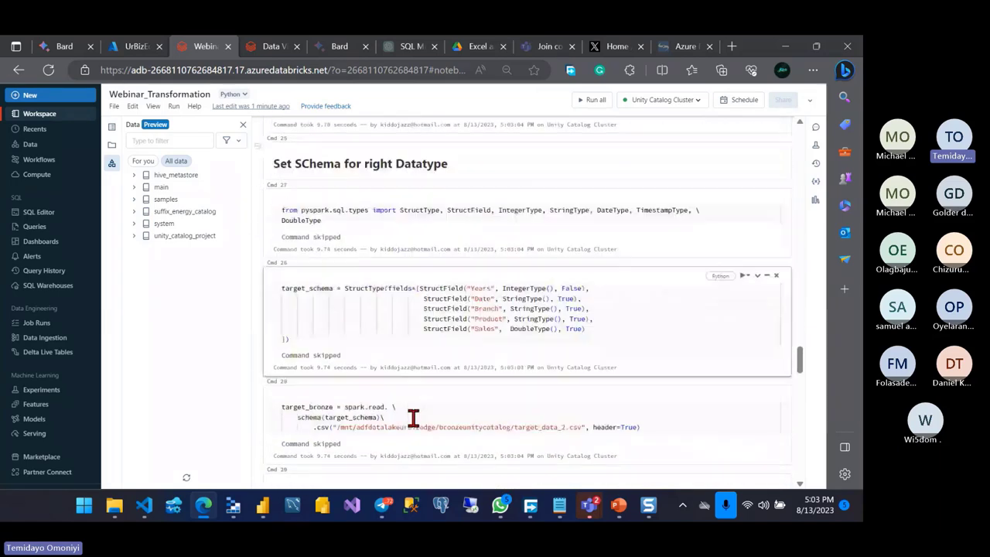
scroll(414, 421, "down", 3)
scroll(413, 421, "down", 1)
scroll(414, 423, "down", 3)
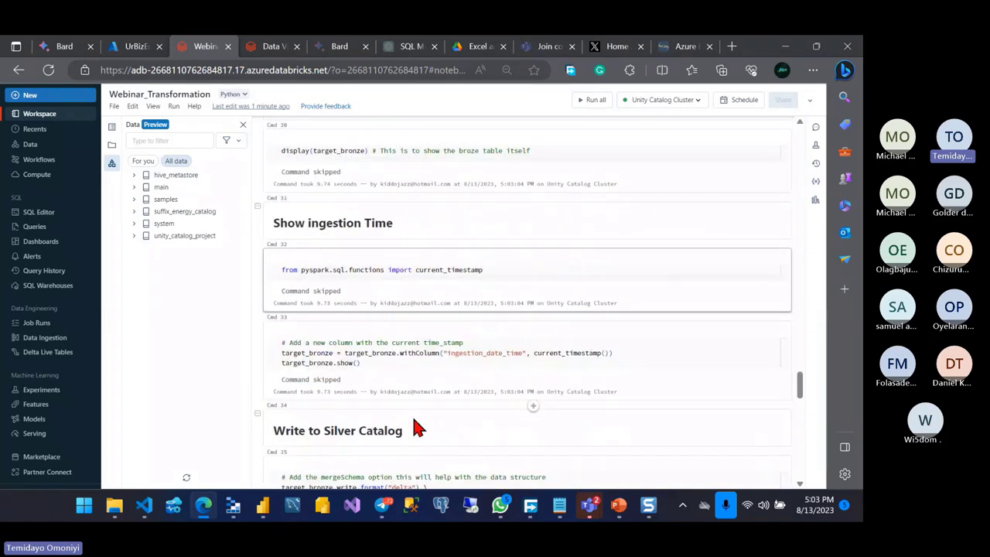
scroll(413, 425, "down", 2)
scroll(414, 426, "down", 3)
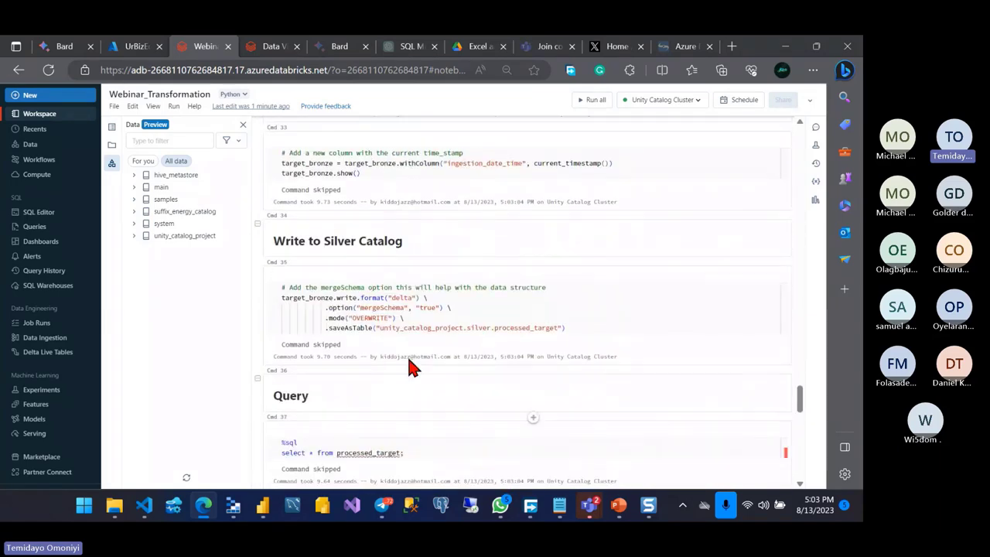
left_click(365, 318)
double_click(366, 319)
type("APPEND")
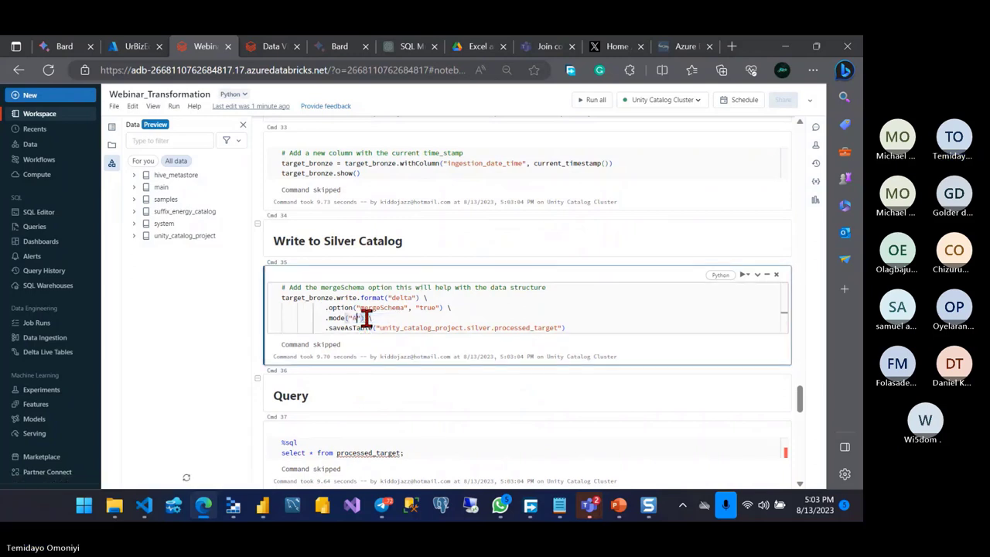
scroll(367, 319, "down", 1)
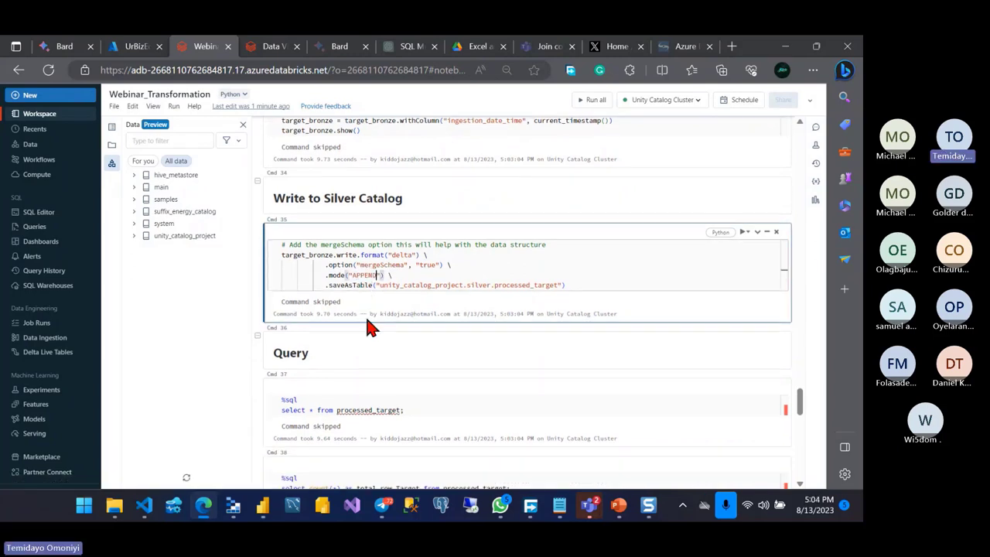
scroll(366, 319, "down", 1)
scroll(366, 319, "down", 1)
scroll(366, 318, "up", 3)
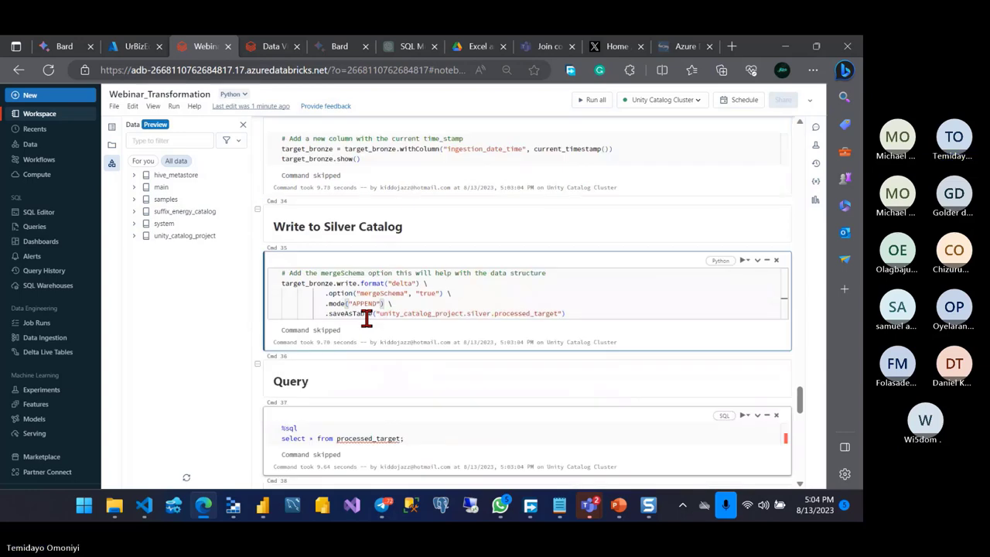
scroll(366, 318, "up", 1)
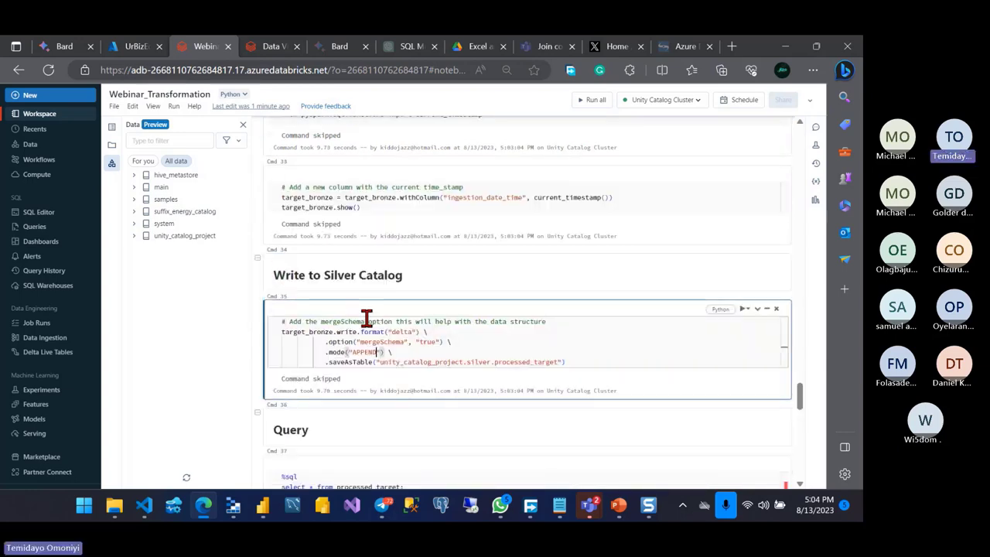
scroll(367, 318, "up", 10)
scroll(368, 325, "up", 1)
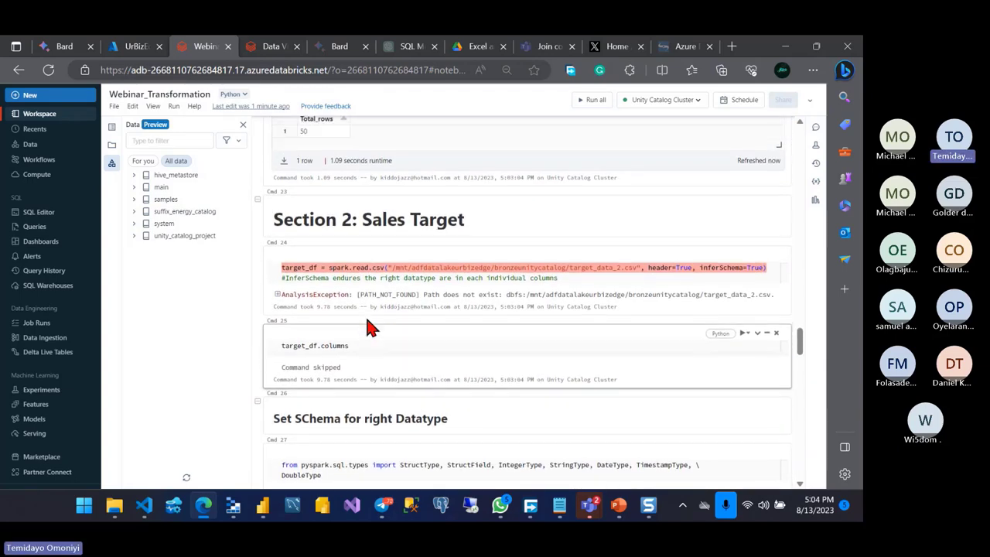
Step: Verify the stored file name and change the Sales Target path from target_data_2.csv to sales_target_2.csv
left_click(569, 279)
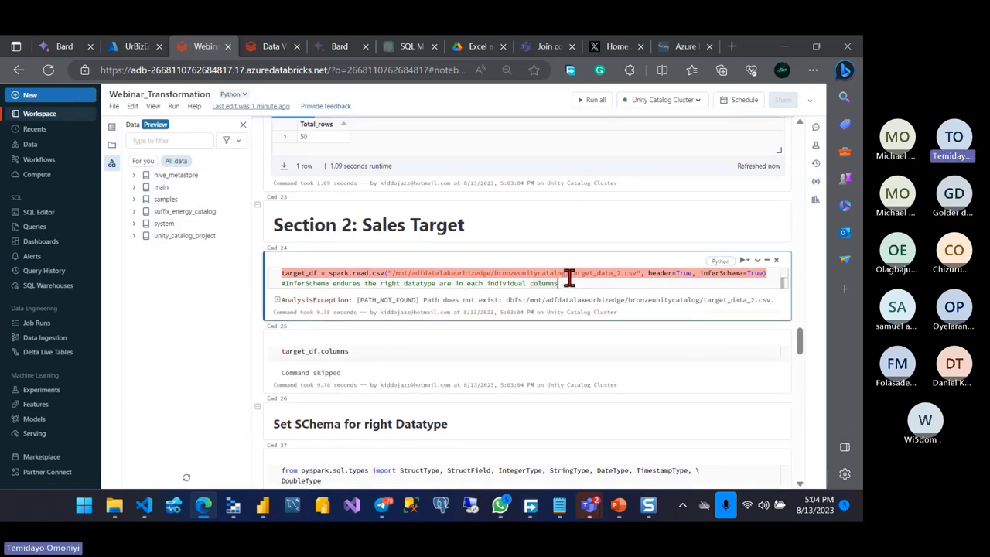
key("alt+Tab")
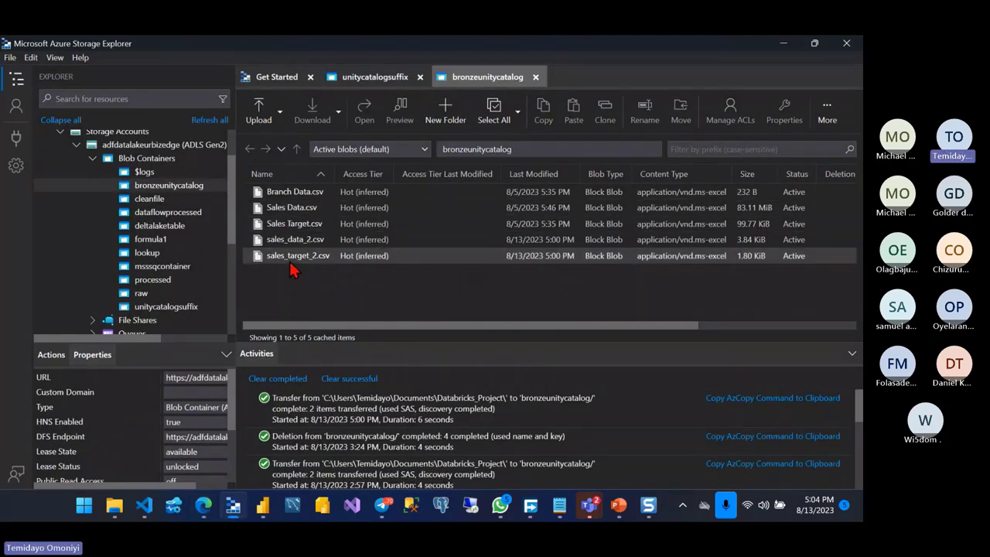
key("alt+Tab")
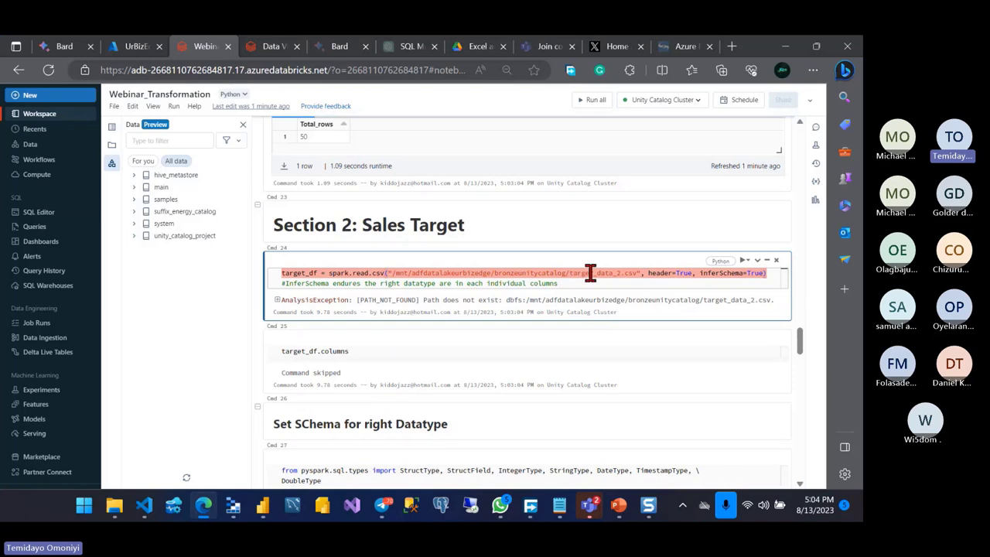
left_click(590, 272)
key("BackSpace")
key("BackSpace")
key("BackSpace")
type("s")
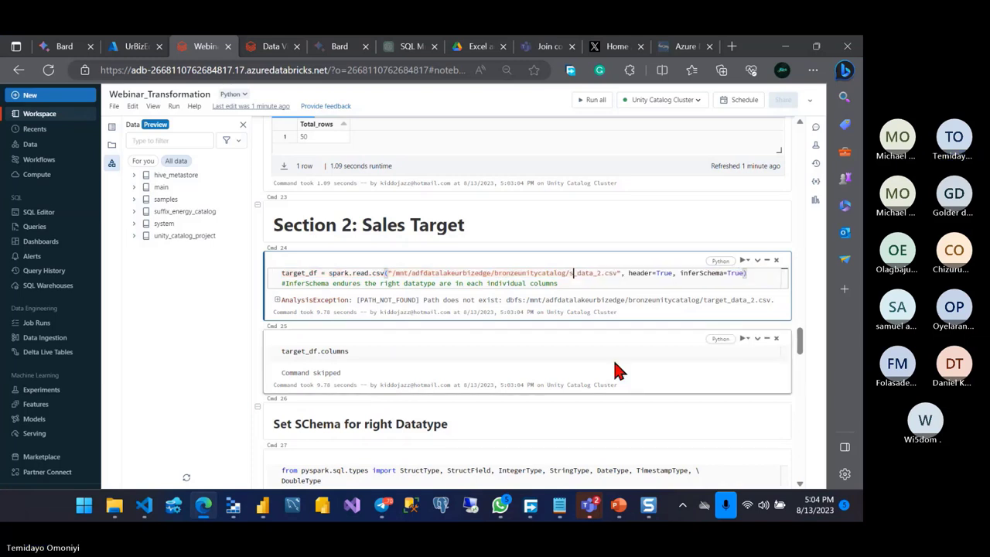
key("Delete")
type("sales")
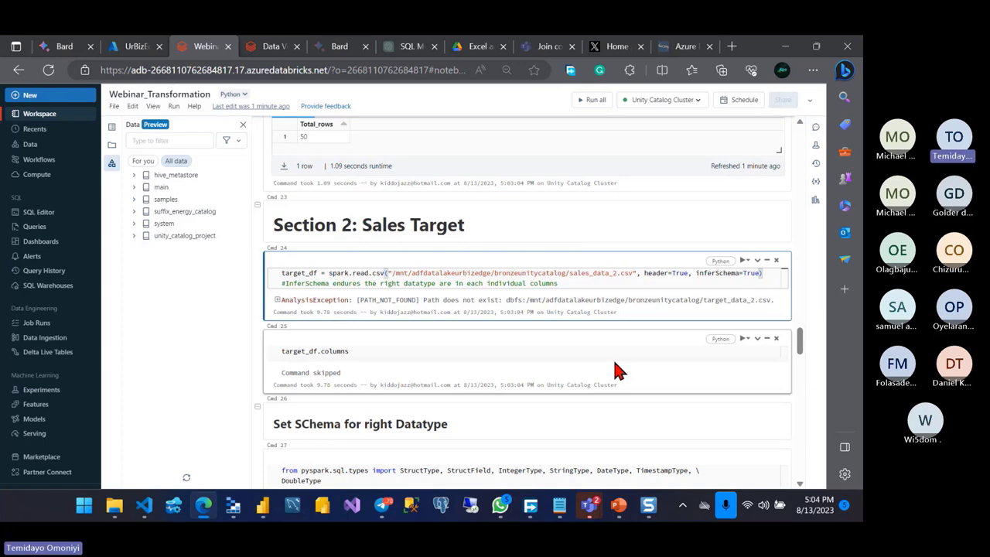
type("_")
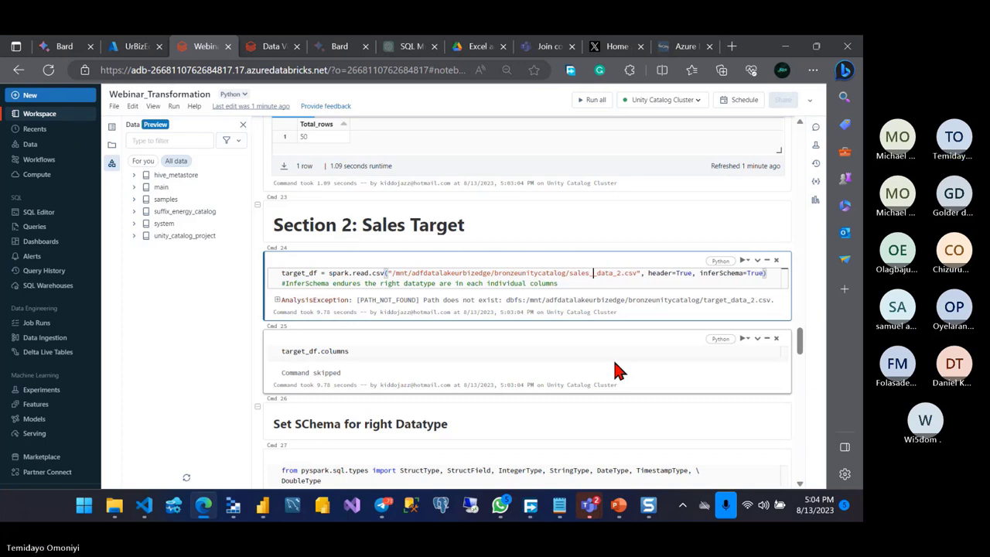
type("target_")
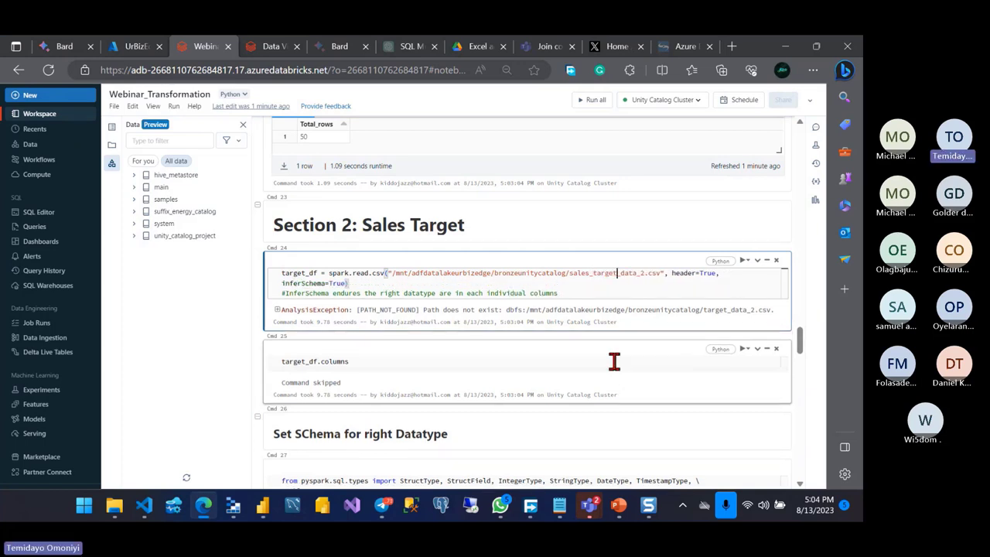
key("Delete")
key("Delete")
key("Delete")
key("Delete")
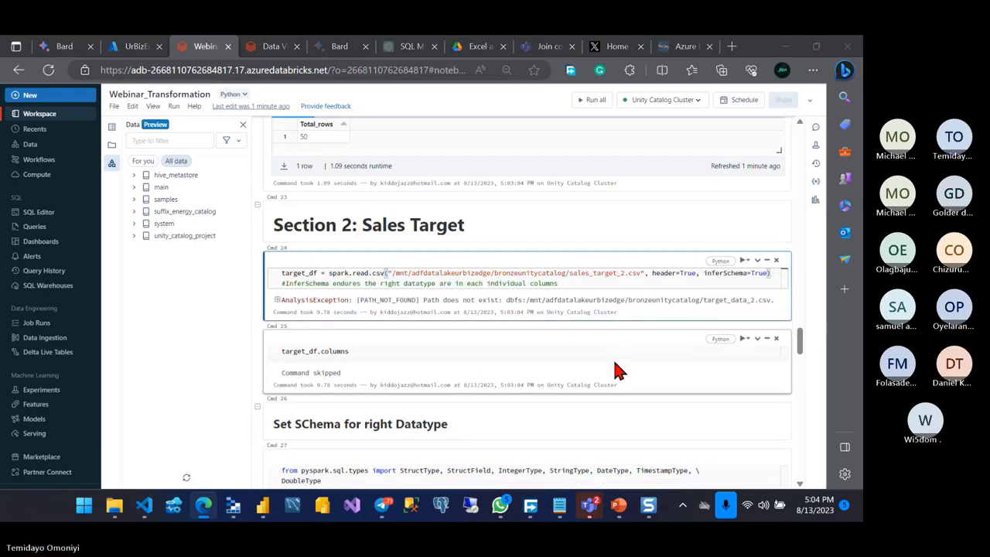
key("alt+Tab")
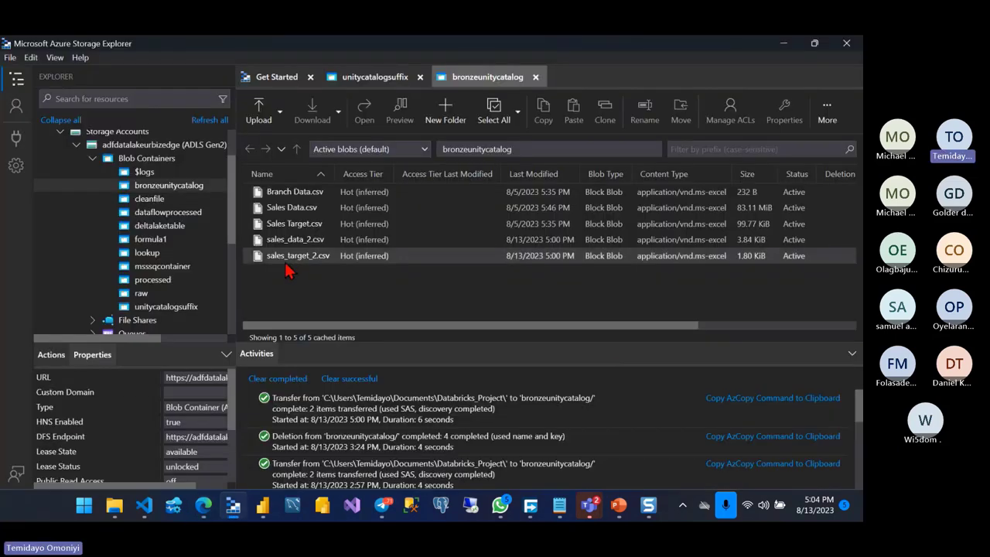
key("alt+Tab")
Step: Change the sales read path from sales_data_2.csv back to 'Sales Data.csv'
scroll(510, 308, "up", 5)
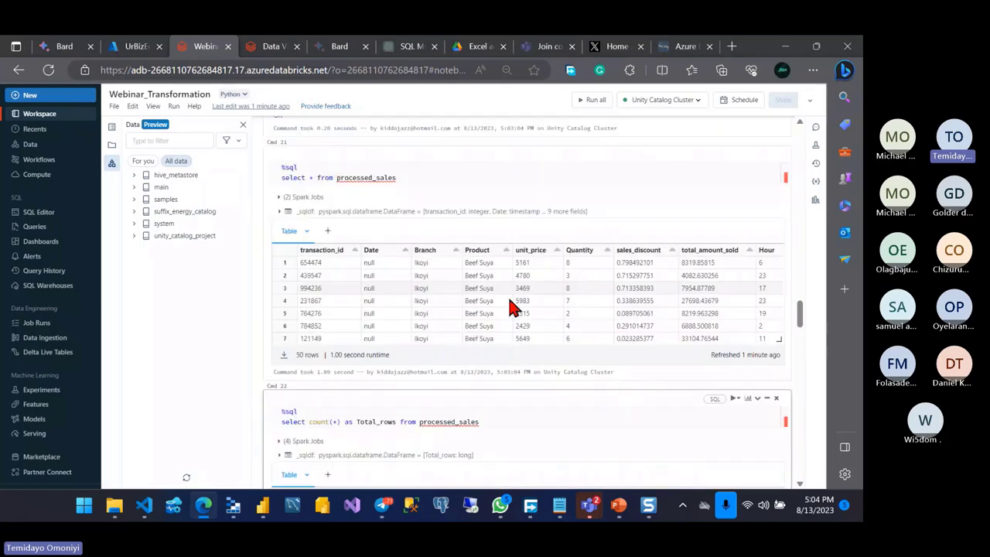
scroll(511, 308, "up", 5)
scroll(509, 298, "up", 2)
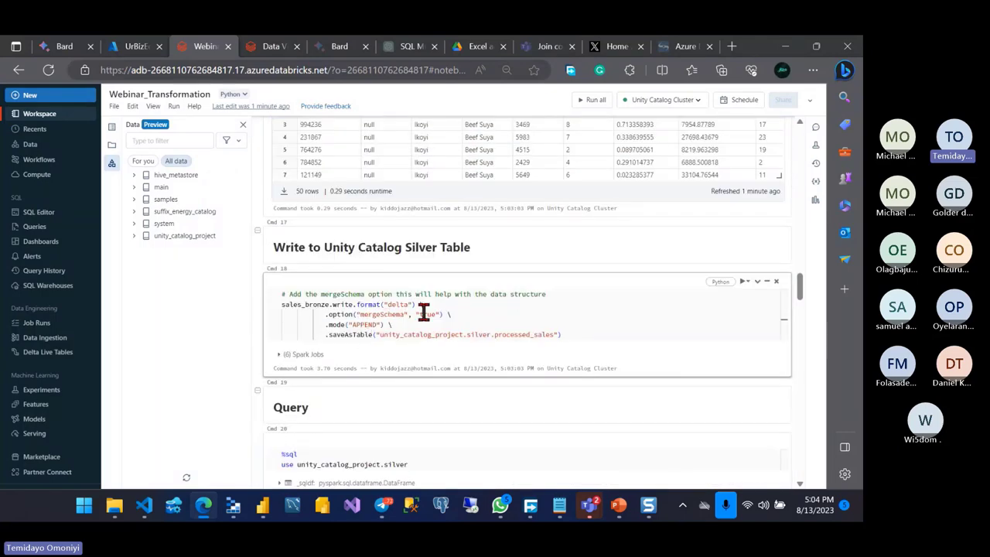
scroll(424, 311, "up", 3)
scroll(424, 321, "up", 5)
scroll(423, 320, "up", 5)
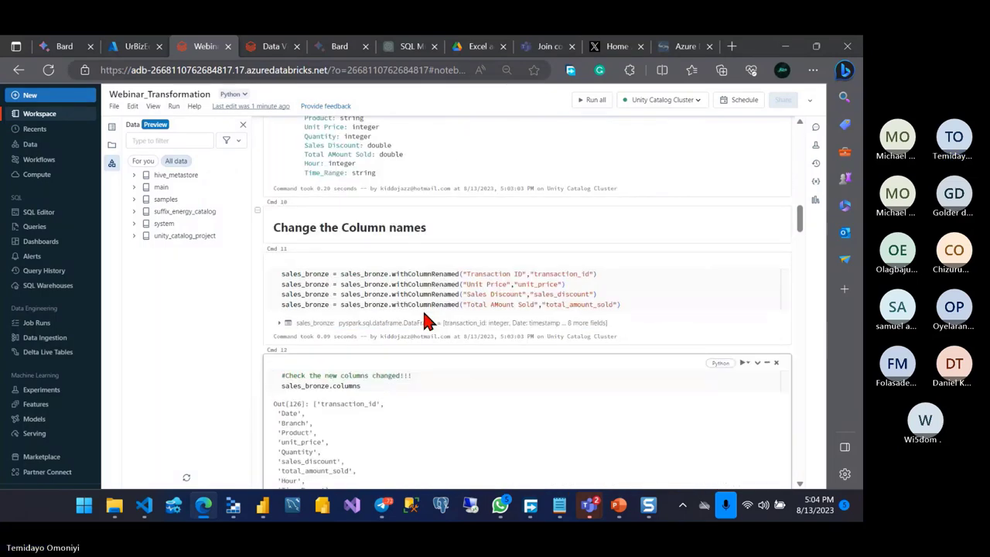
scroll(423, 320, "up", 3)
scroll(424, 321, "up", 2)
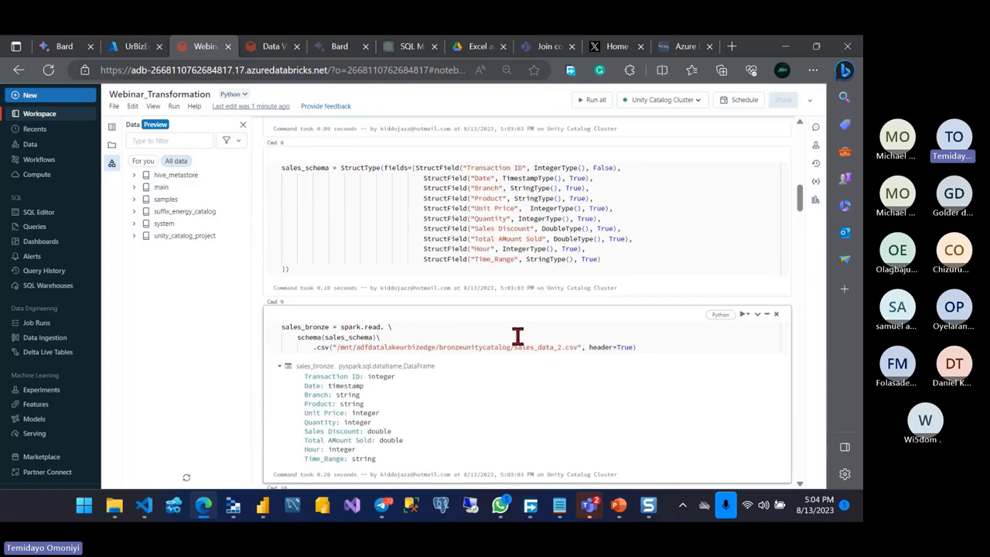
left_click(555, 346)
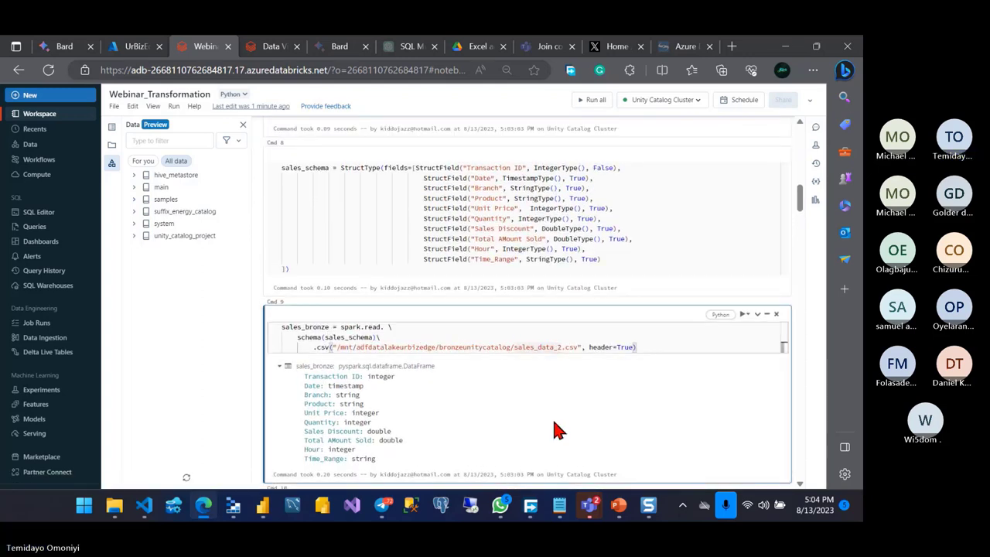
key("BackSpace")
key("BackSpace")
key("BackSpace")
key("BackSpace")
key("BackSpace")
key("BackSpace")
key("BackSpace")
key("BackSpace")
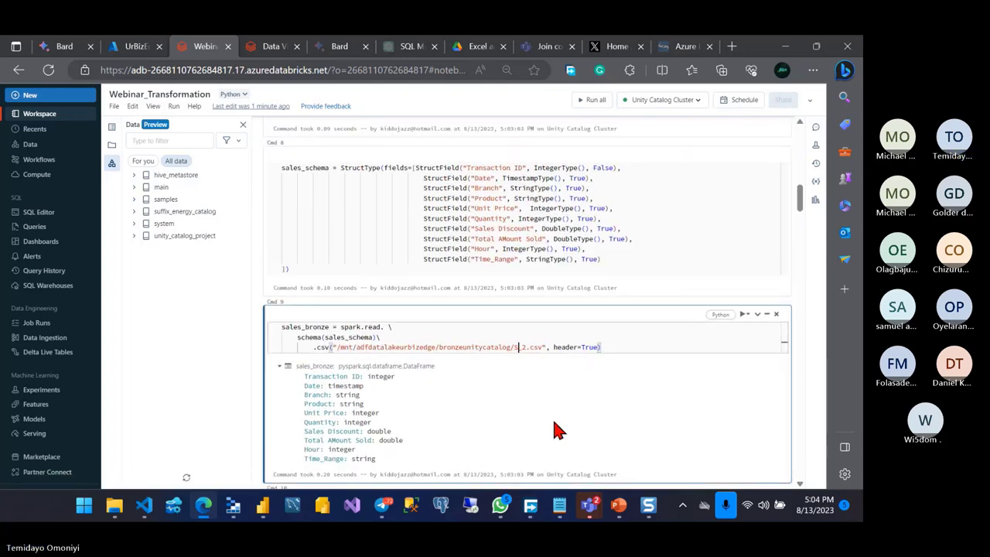
type("ales Data")
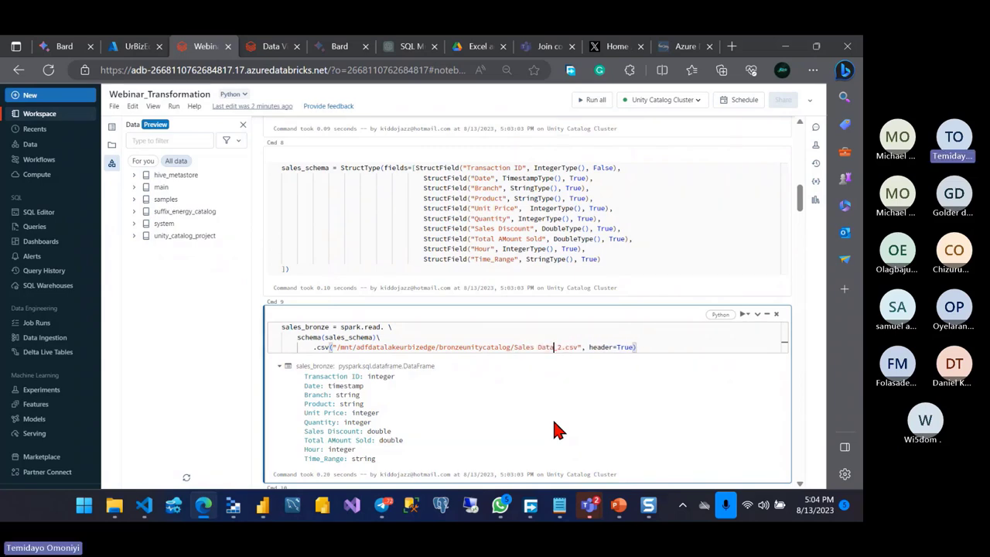
key("Delete")
key("Delete")
type(".")
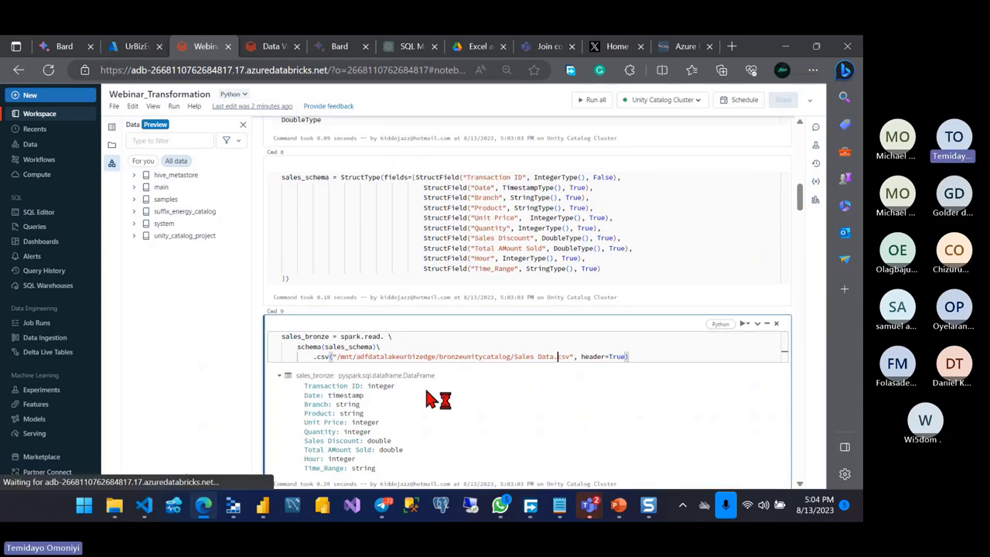
Step: Rerun the sales read, column renaming, column check, ingestion time and sales_bronze display cells
key("shift+Return")
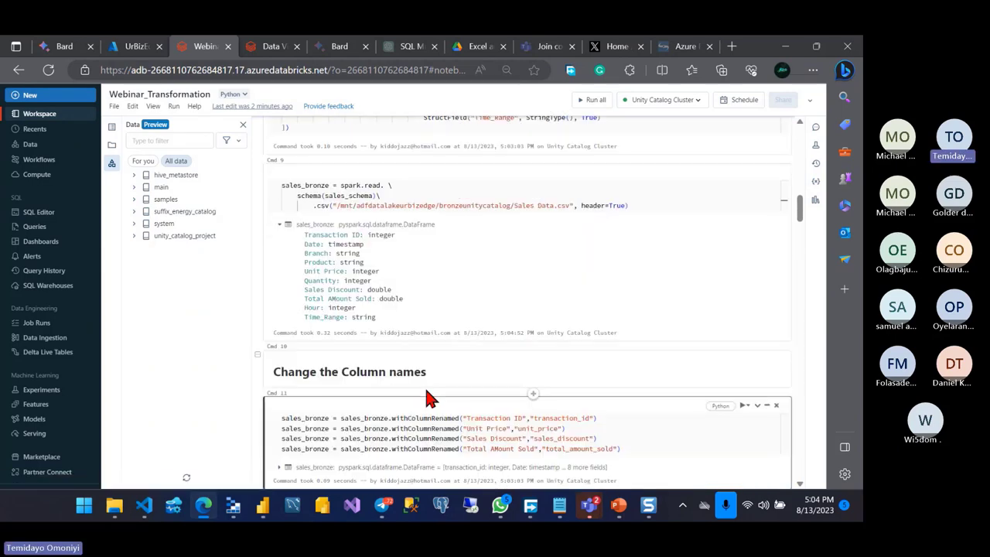
key("shift+Return")
key("shift+Return")
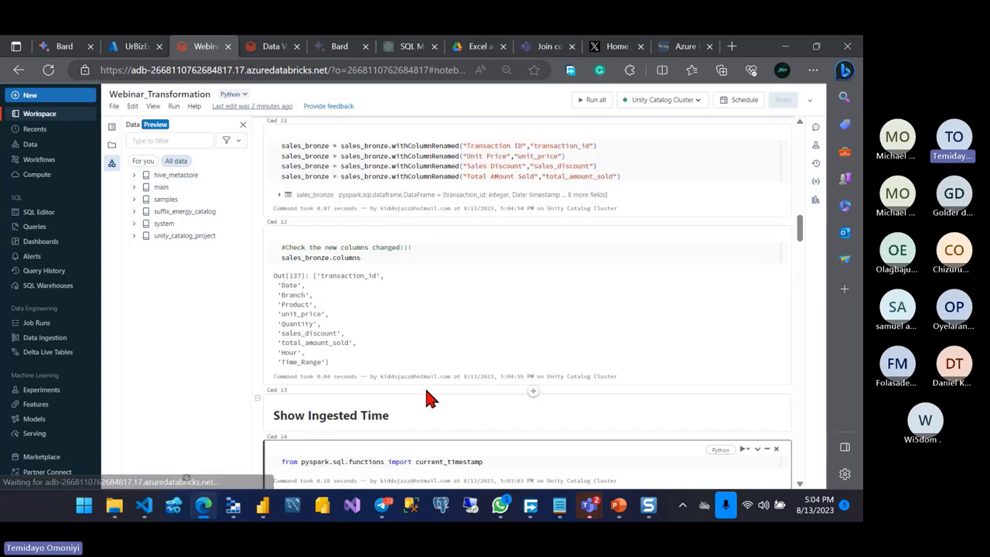
key("shift+Return")
key("shift+Return")
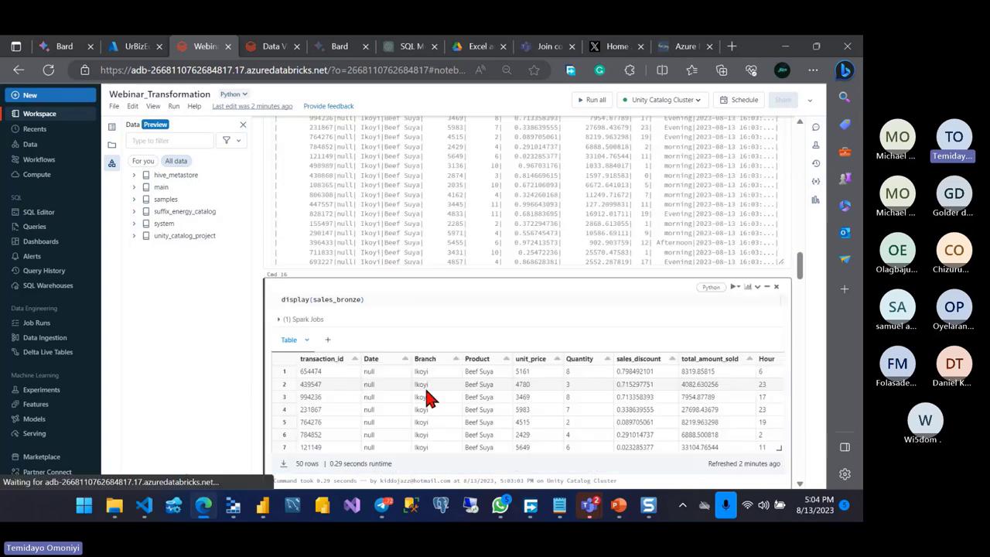
key("shift+Return")
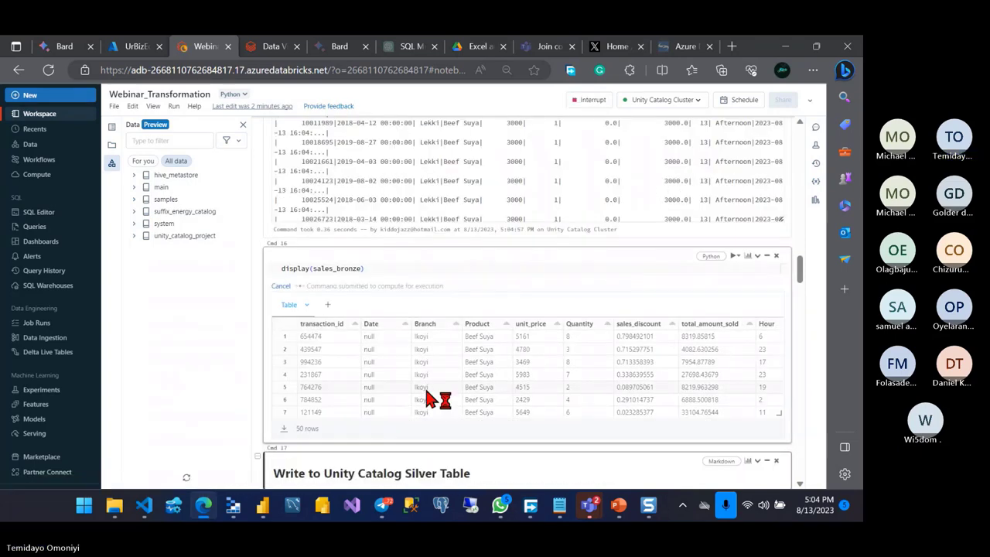
key("shift+Return")
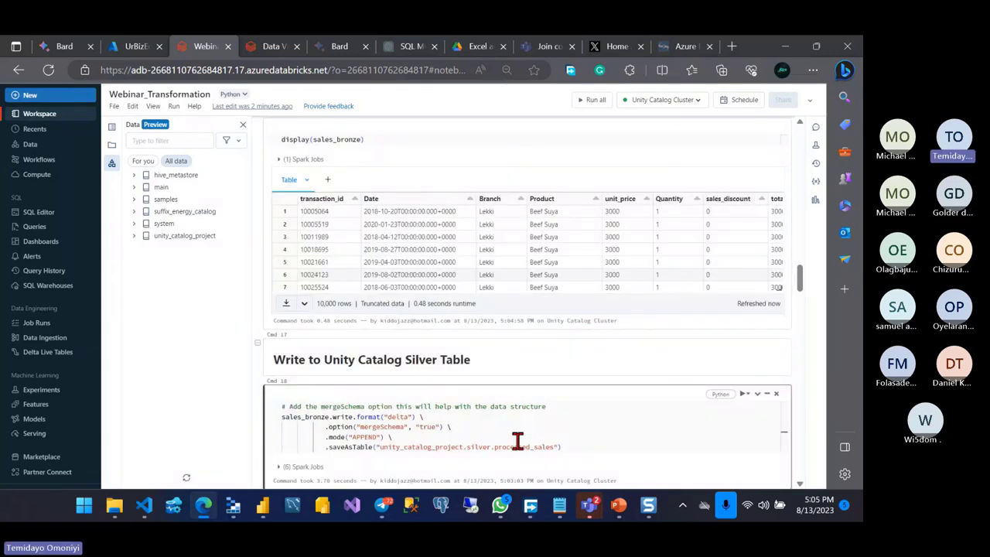
Step: Run the processed_sales silver write with Overwrite mode, then select the mode to switch back
scroll(507, 448, "down", 1)
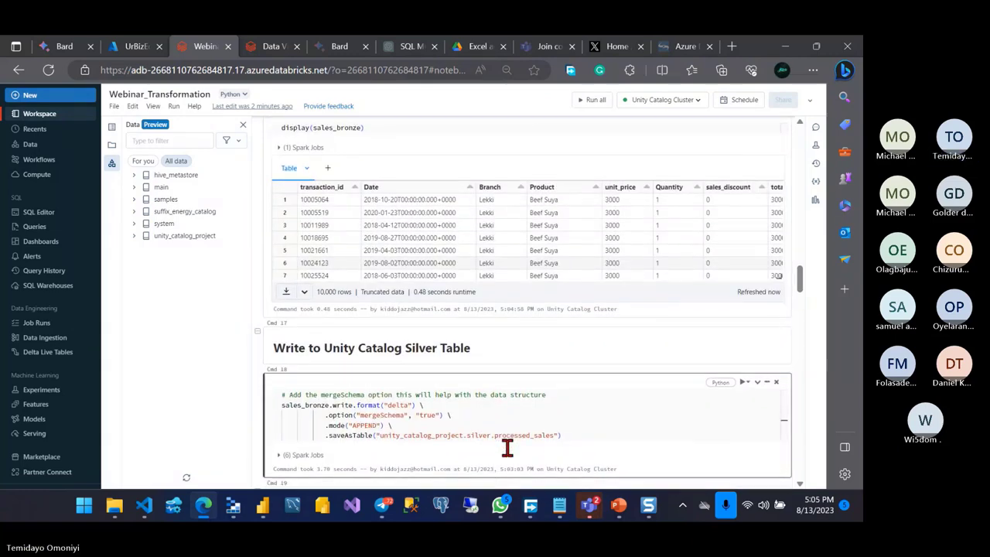
double_click(363, 424)
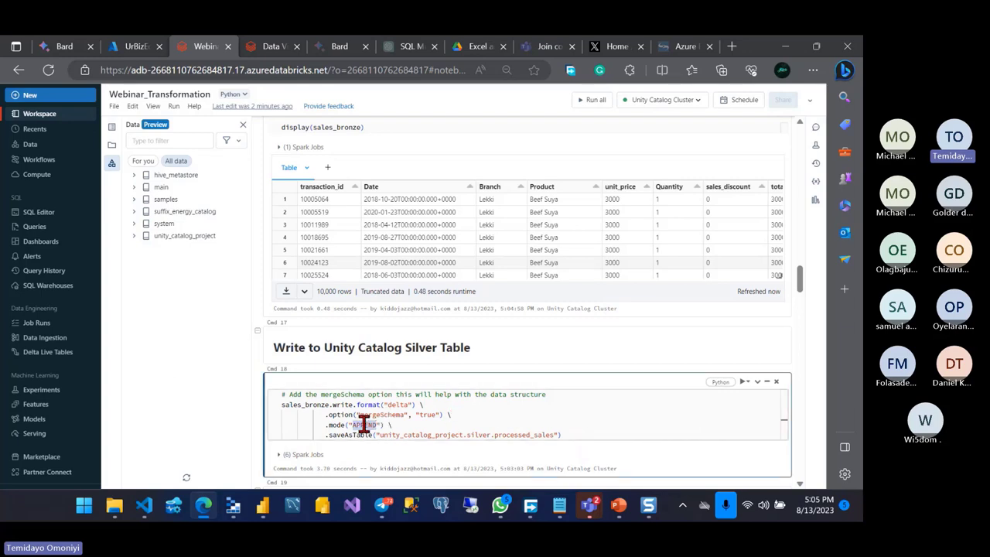
type("Overwr")
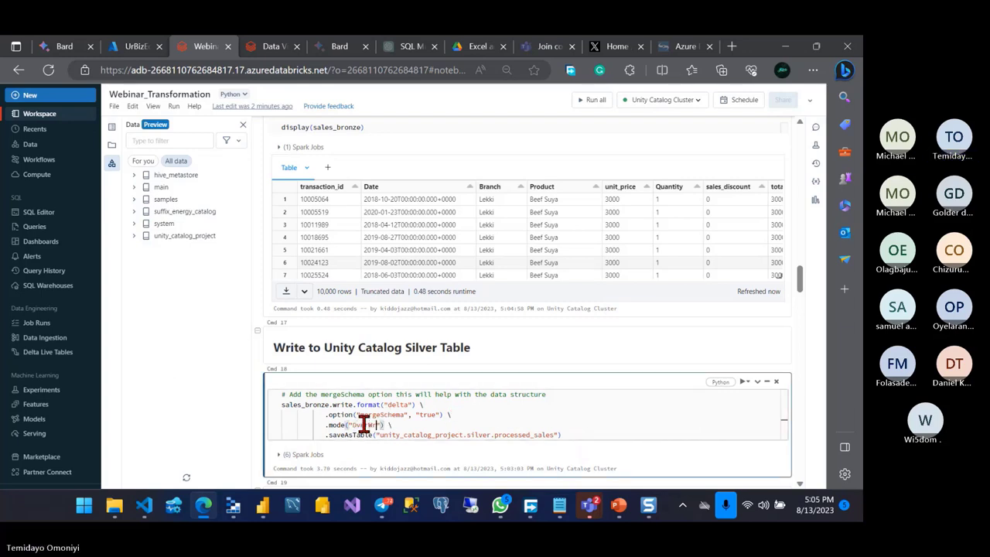
type("ite")
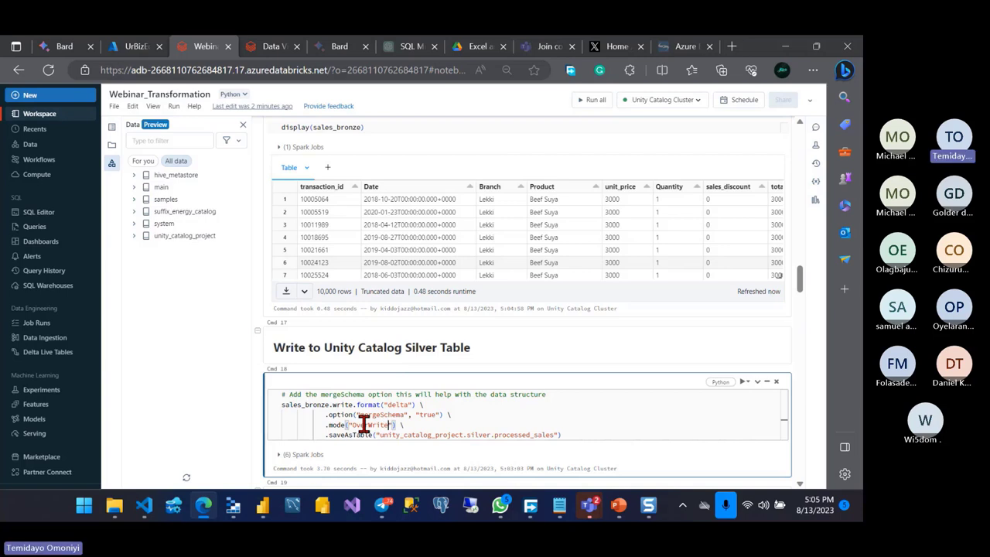
key("shift+Return")
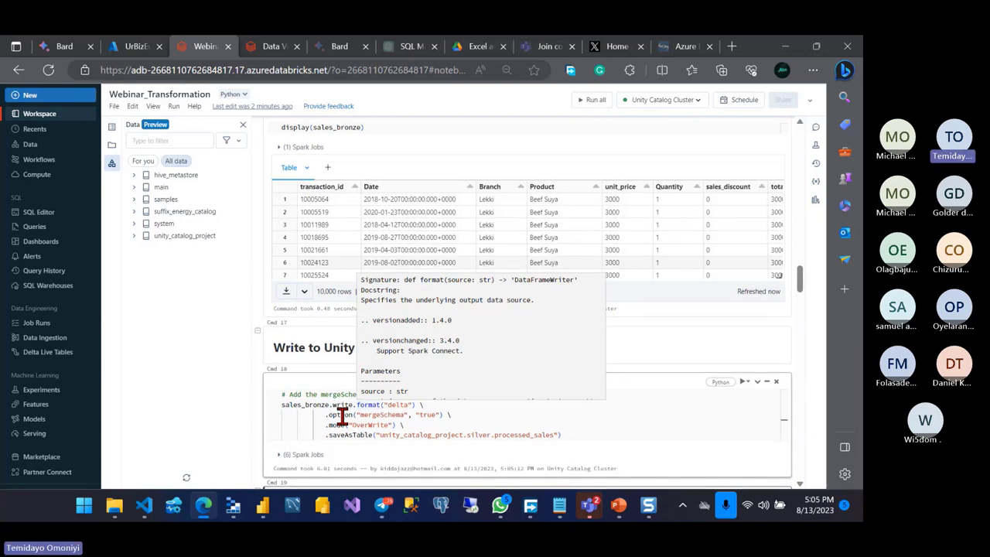
double_click(365, 425)
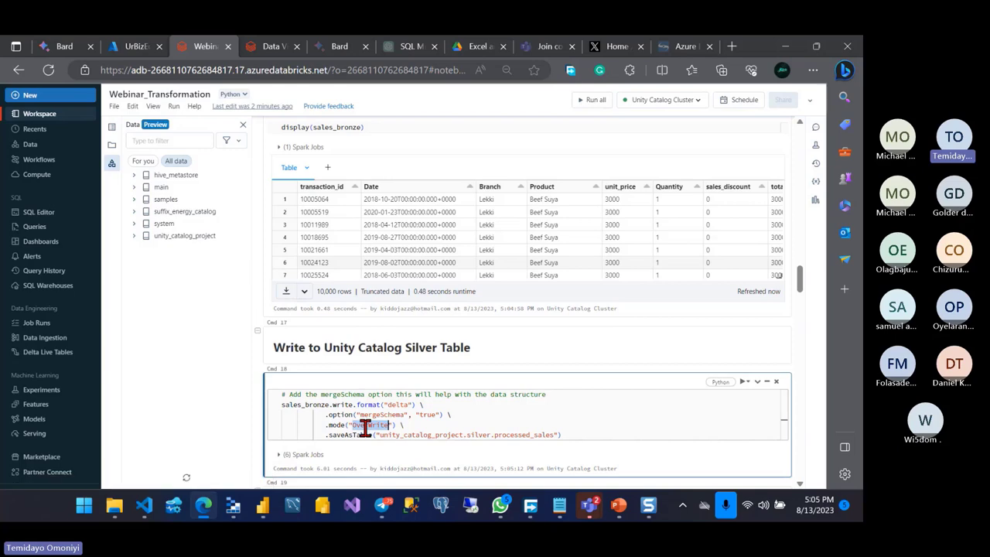
Step: Change the sales_bronze read path in Cmd 9 to sales_data_2.csv
type("Append")
scroll(369, 457, "up", 3)
scroll(369, 457, "up", 5)
scroll(369, 457, "up", 1)
scroll(368, 457, "up", 2)
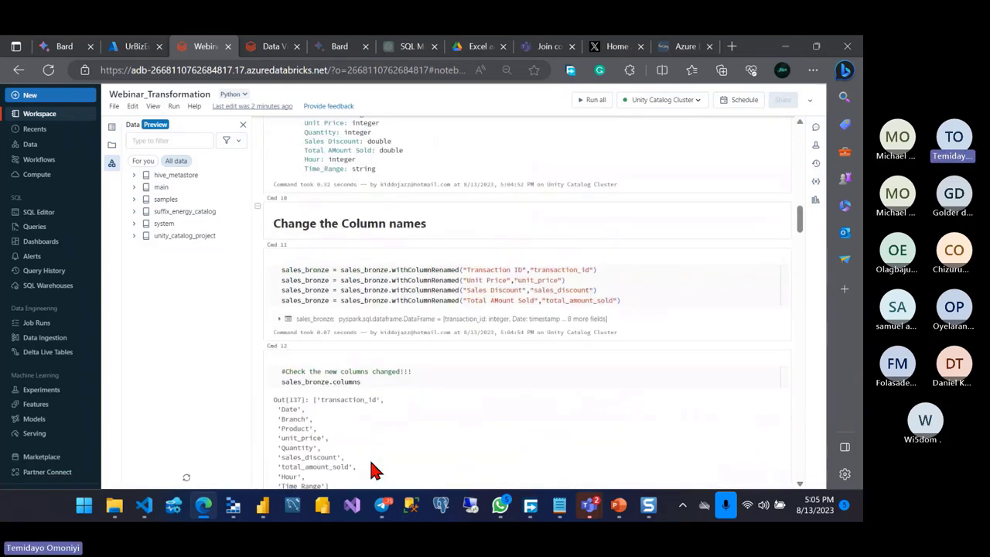
scroll(369, 457, "up", 2)
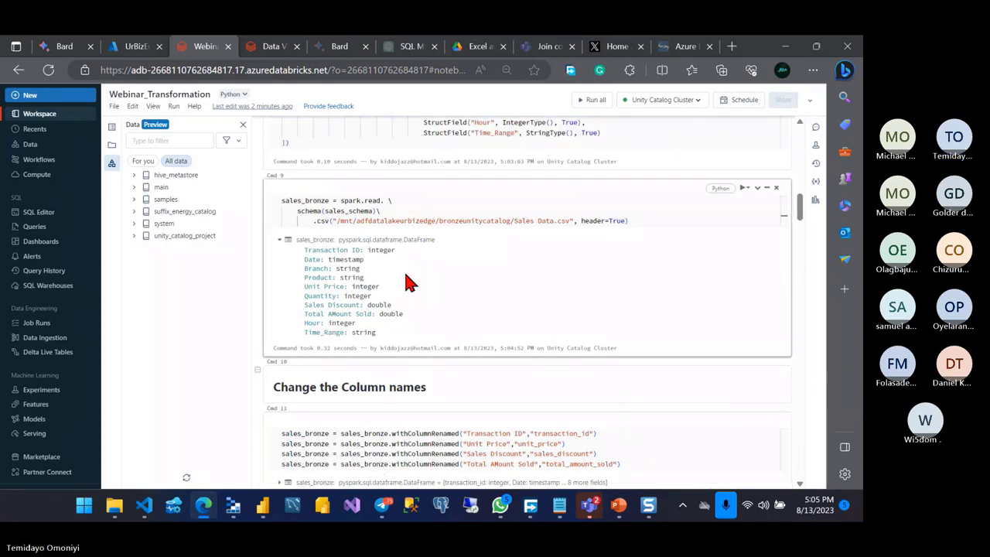
scroll(410, 282, "up", 1)
key("BackSpace")
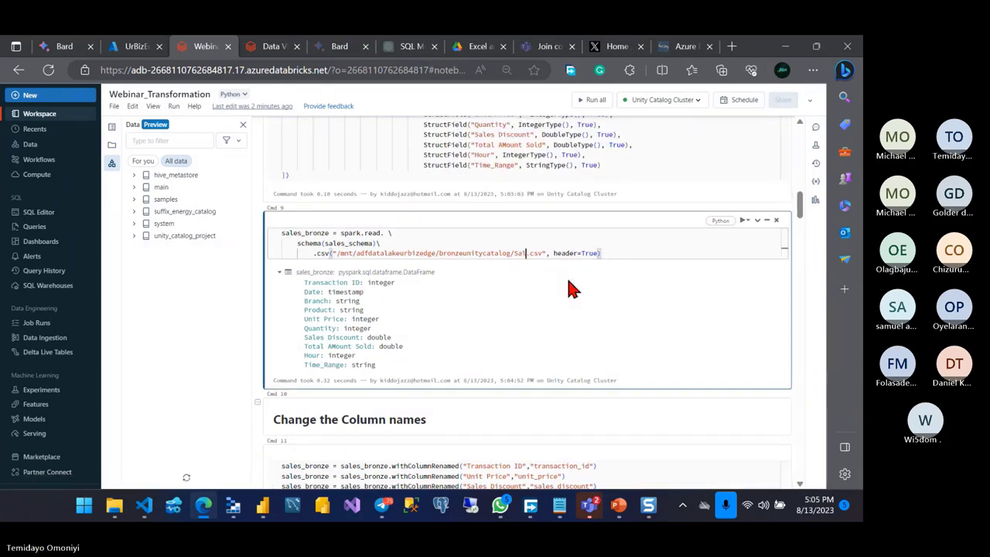
type("ses")
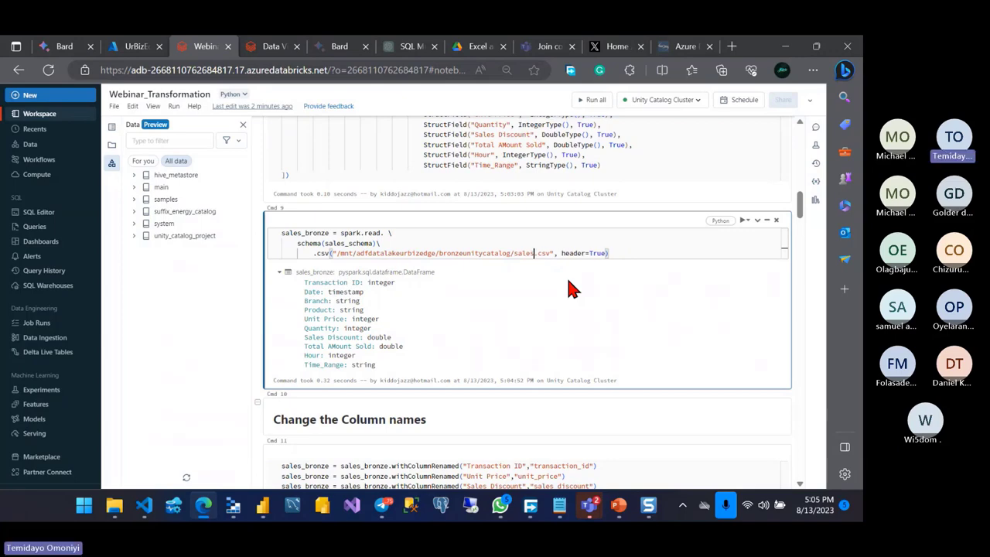
type("_data_2")
scroll(475, 221, "up", 1)
scroll(475, 221, "up", 2)
scroll(474, 221, "up", 2)
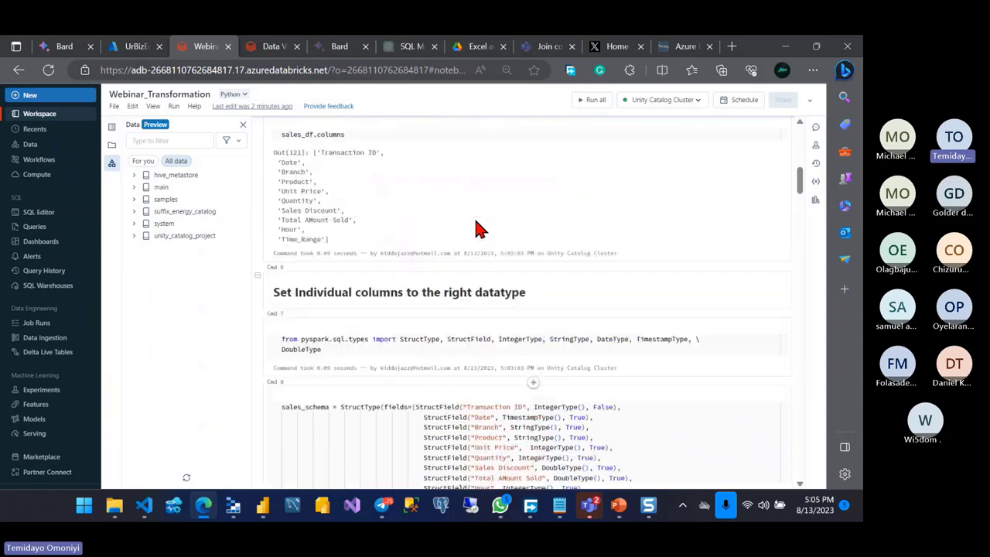
scroll(475, 220, "up", 1)
scroll(475, 220, "up", 1)
scroll(475, 220, "up", 2)
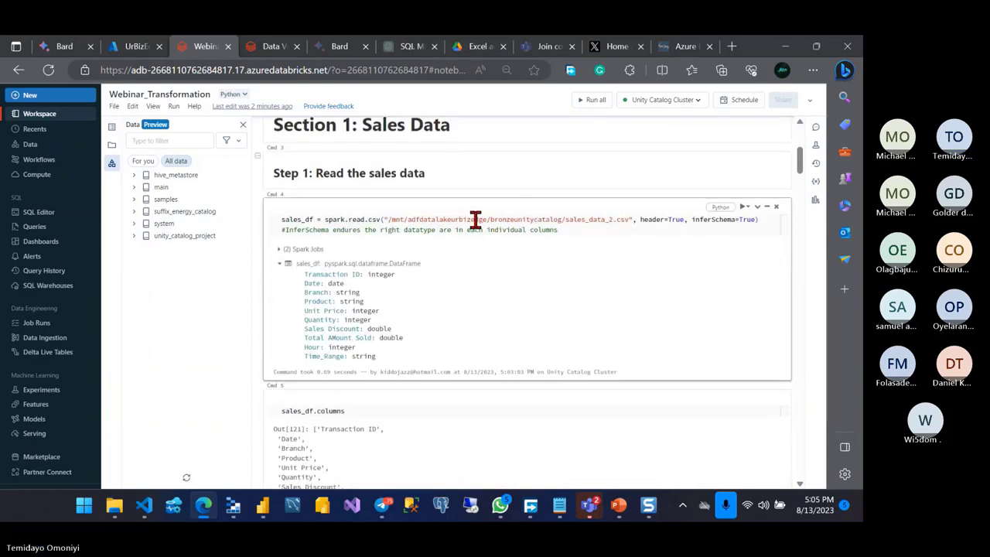
left_click(595, 231)
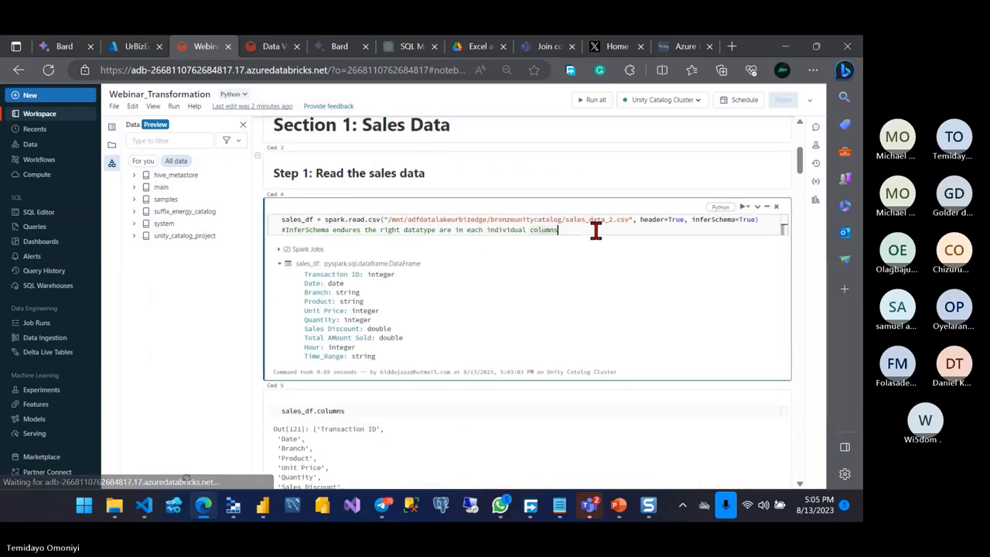
Step: Review the notebook cells, then rerun the entire notebook with Run all
scroll(594, 228, "down", 1)
scroll(594, 227, "down", 3)
scroll(595, 232, "down", 5)
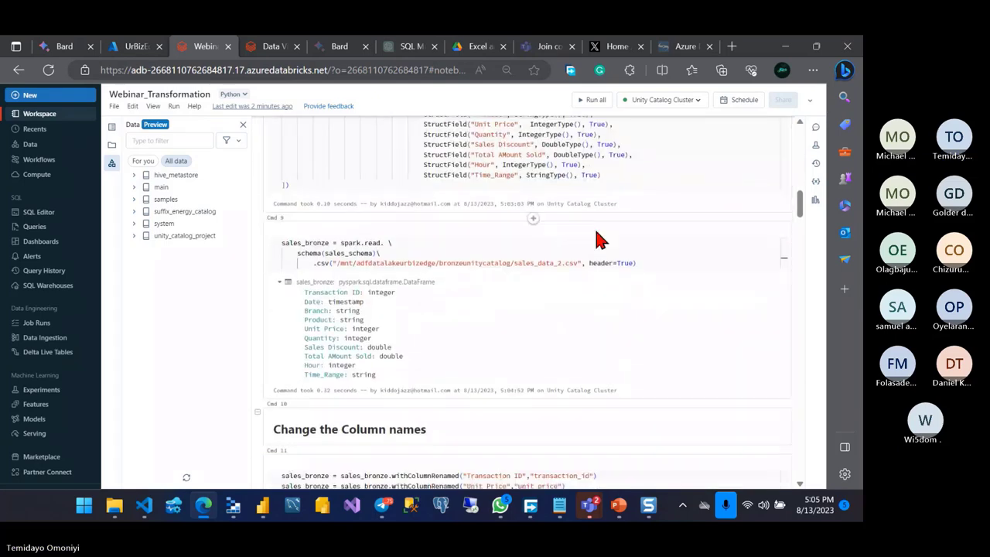
scroll(599, 240, "down", 2)
scroll(600, 240, "down", 1)
scroll(599, 240, "down", 2)
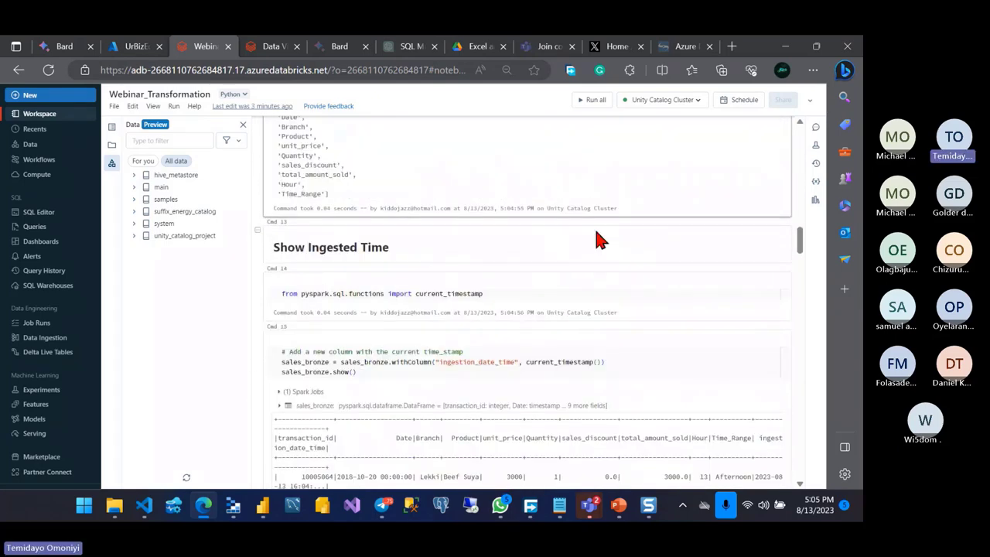
scroll(599, 240, "down", 3)
scroll(597, 239, "down", 5)
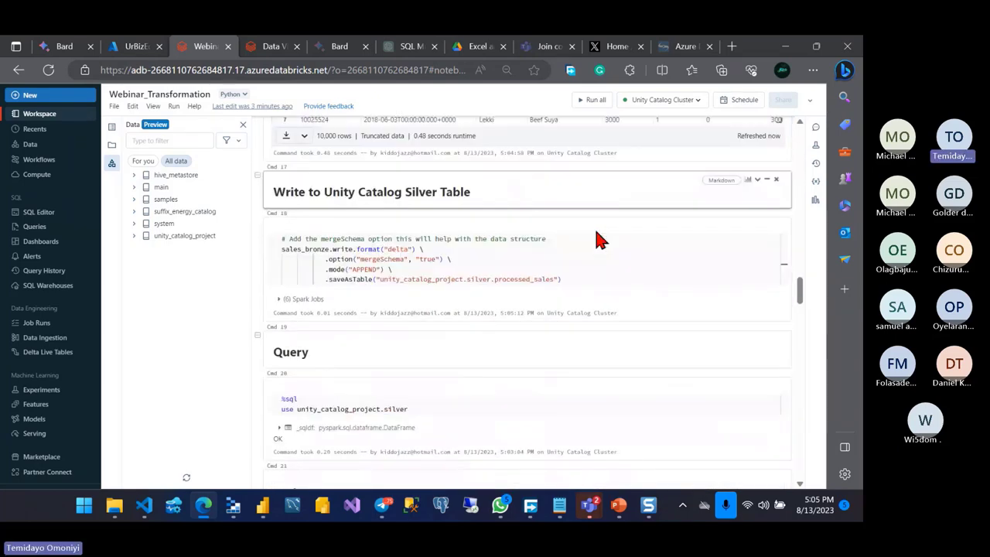
scroll(447, 379, "down", 3)
scroll(444, 379, "down", 3)
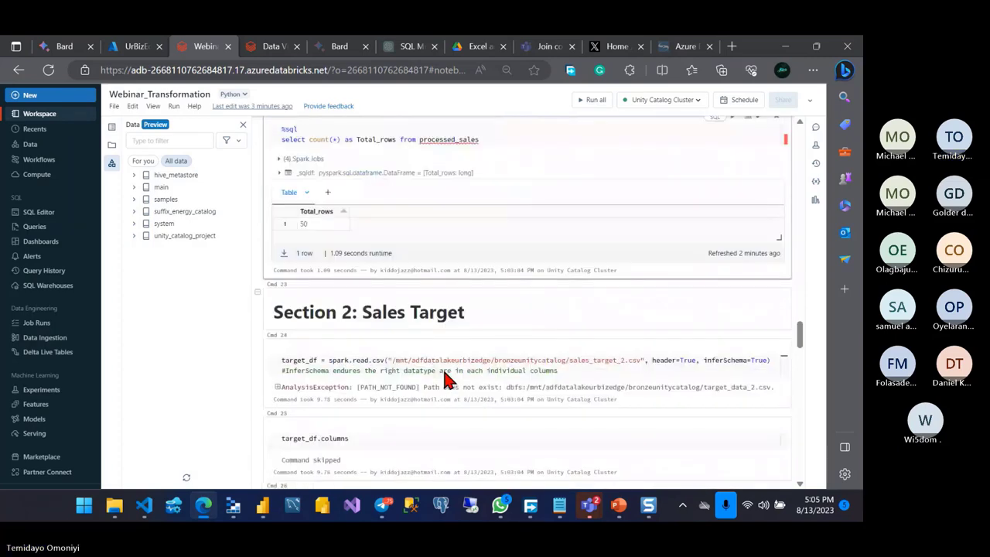
scroll(444, 375, "down", 3)
scroll(443, 371, "down", 3)
scroll(444, 371, "down", 2)
scroll(443, 372, "down", 2)
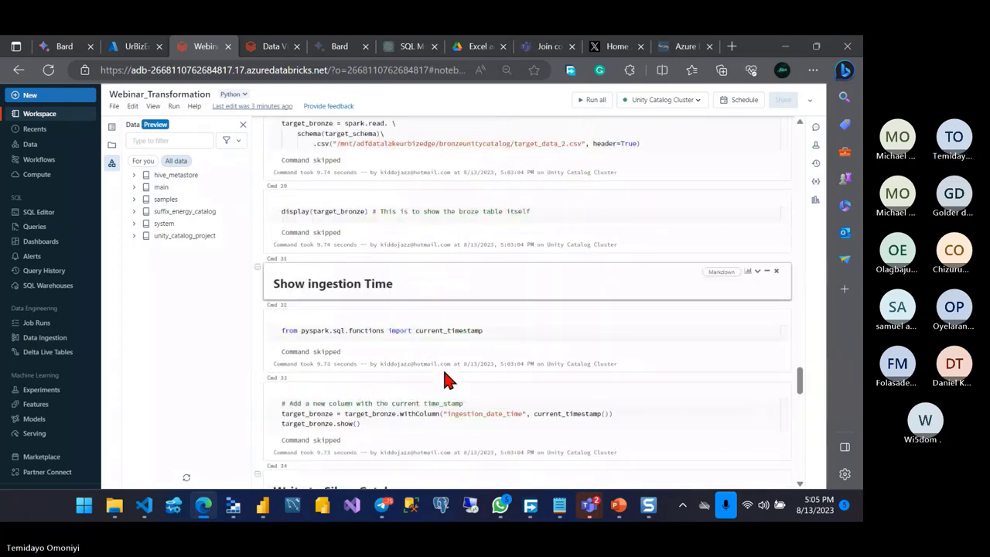
scroll(444, 372, "down", 3)
scroll(444, 371, "down", 3)
scroll(444, 371, "down", 1)
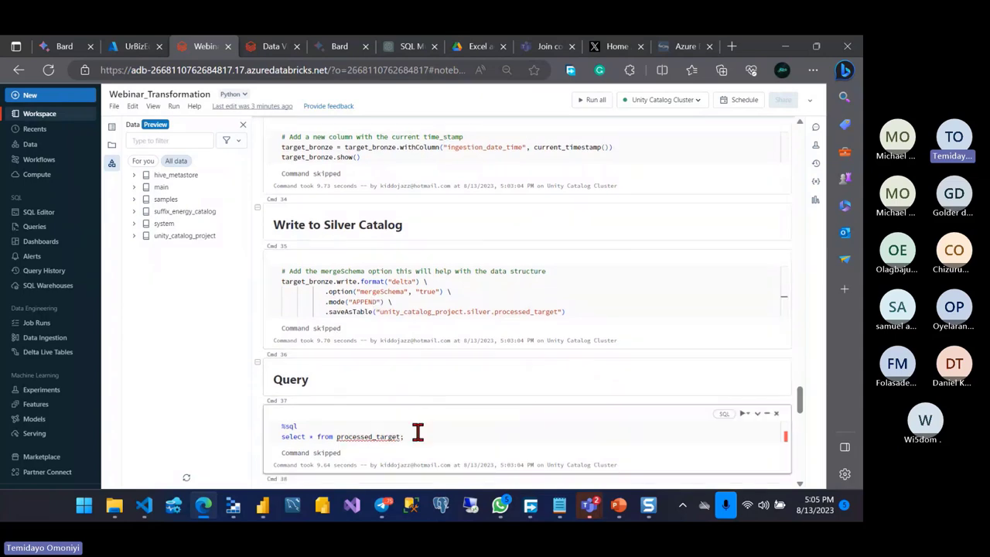
scroll(415, 436, "down", 4)
scroll(421, 440, "down", 1)
scroll(420, 437, "up", 3)
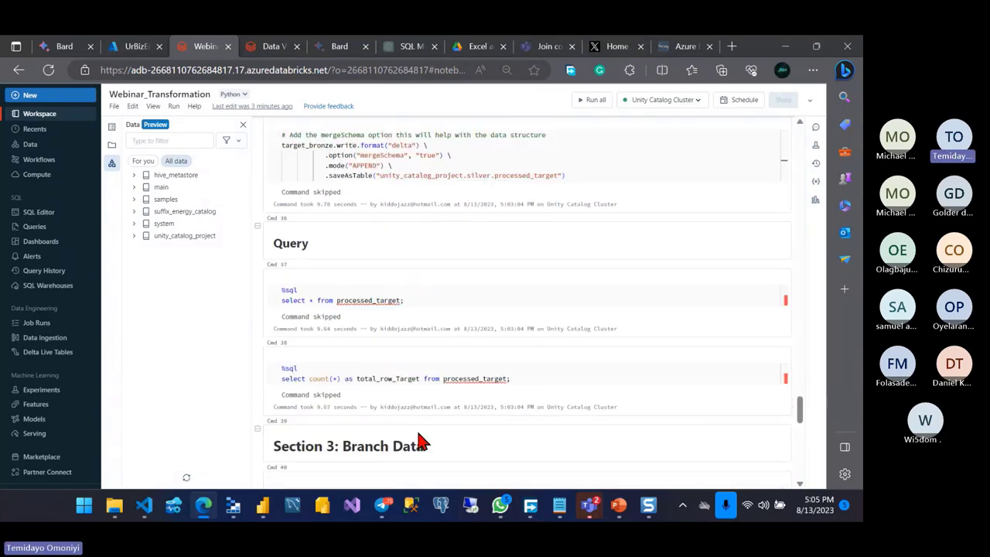
scroll(420, 440, "up", 5)
scroll(420, 437, "up", 3)
left_click(592, 99)
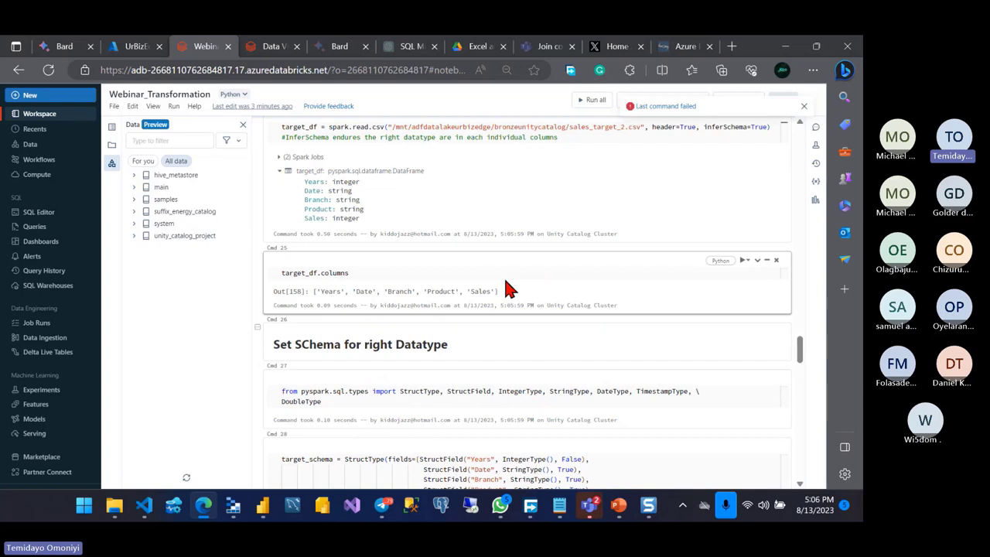
Step: Inspect the failing target_bronze cell and check Storage Explorer for the real target file name
scroll(507, 288, "down", 3)
right_click(504, 282)
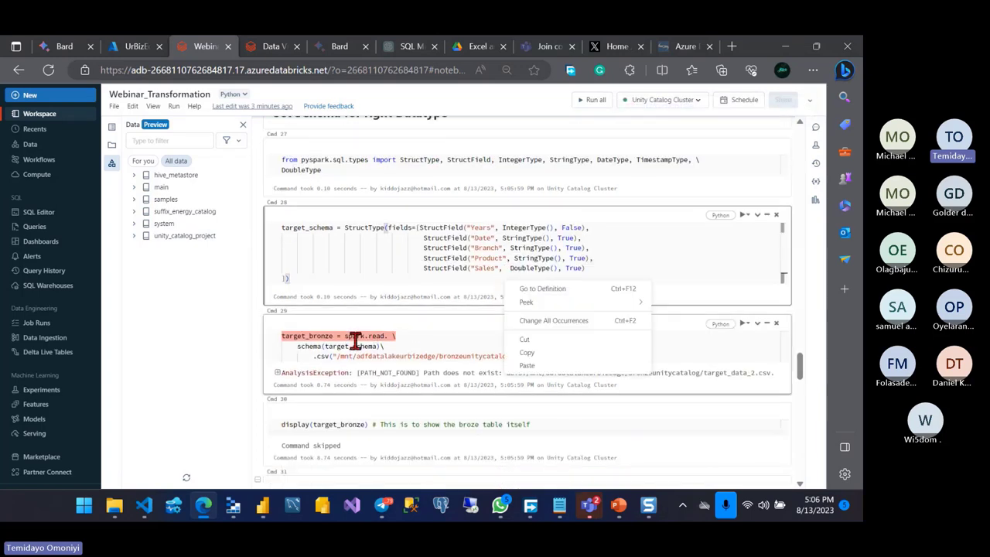
left_click(411, 336)
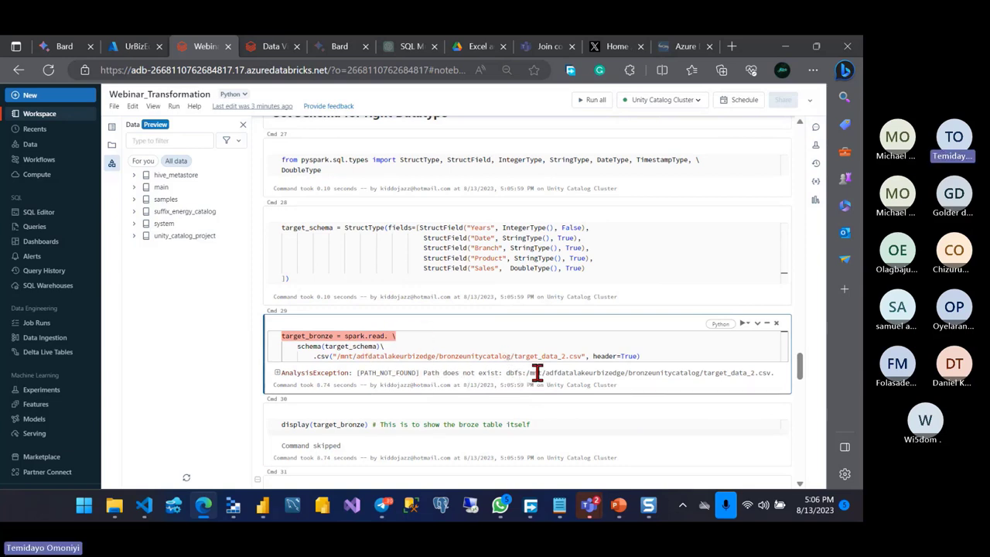
key("alt+Tab")
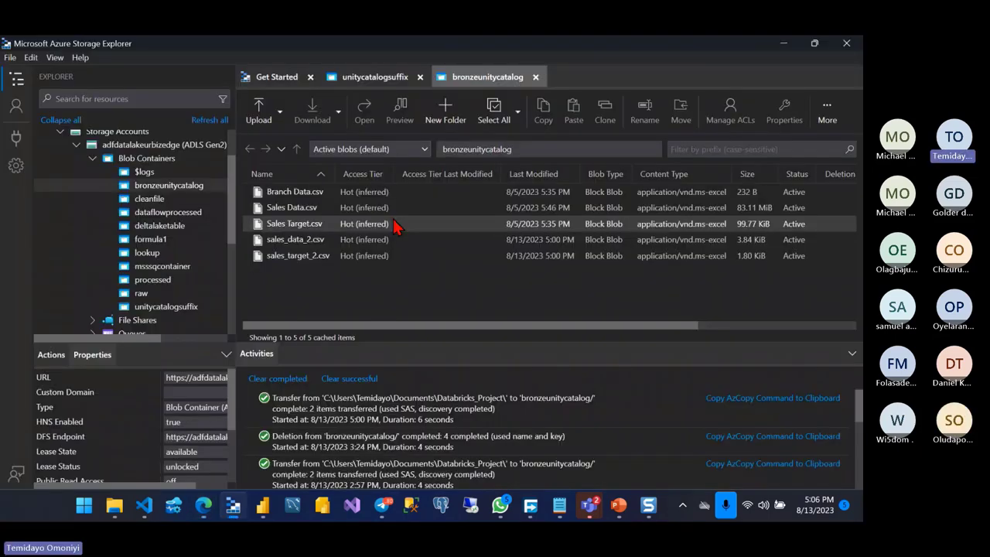
key("alt+Tab")
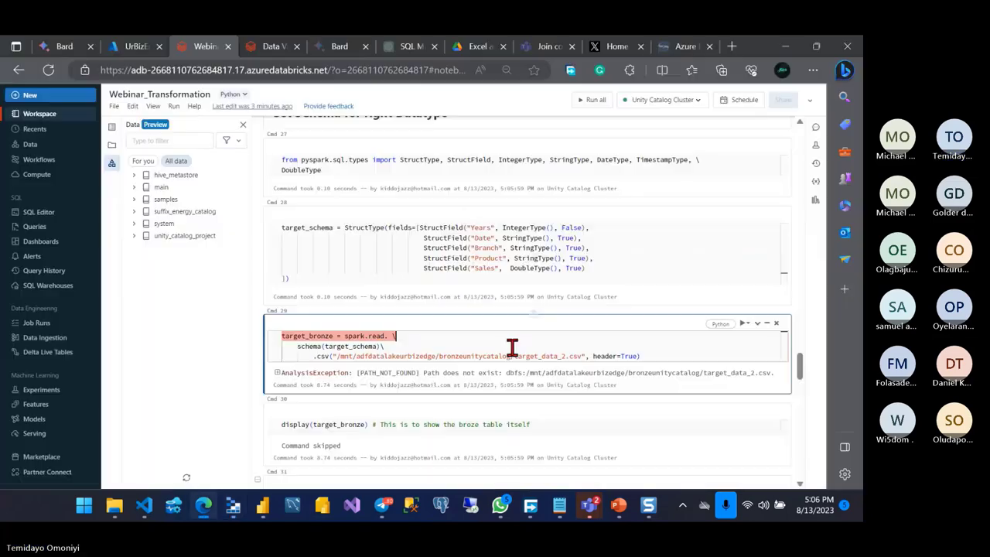
Step: Fix the target_bronze path to sales_target_2.csv and run that cell
left_click(558, 355)
key("BackSpace")
key("BackSpace")
key("BackSpace")
key("BackSpace")
key("BackSpace")
key("BackSpace")
key("BackSpace")
key("BackSpace")
key("BackSpace")
type("sales")
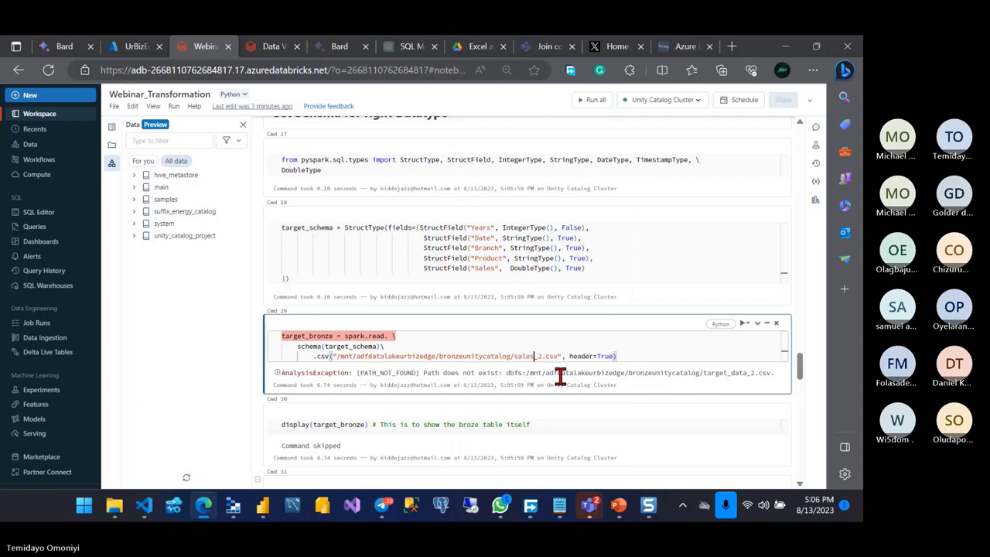
type("_targe")
type("t_")
key("shift+Return")
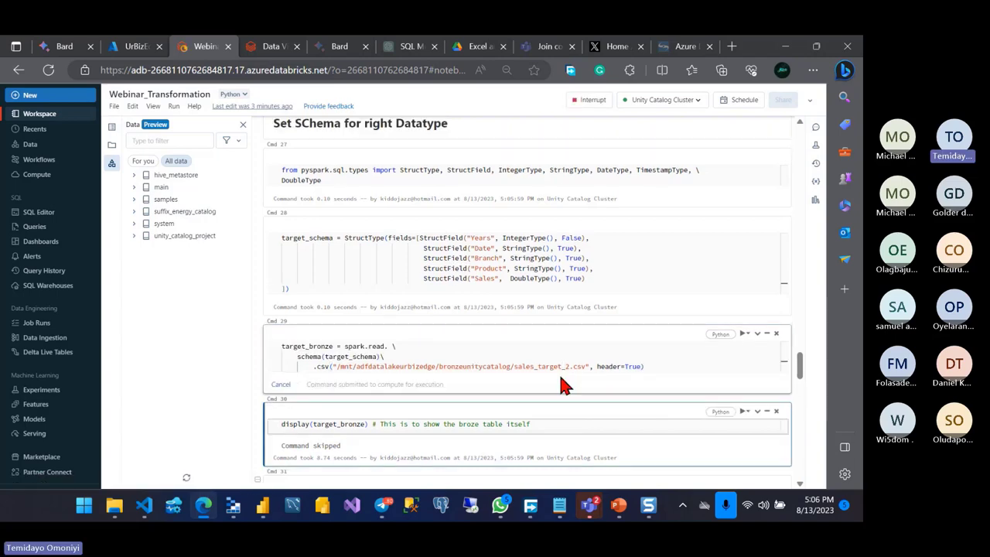
Step: Run the following cells through the branch data, glancing at the Webinar_Presentation dashboard
key("shift+Return")
key("shift+Return")
key("shift+Return")
key("shift+Return")
key("shift+Return")
key("shift+Return")
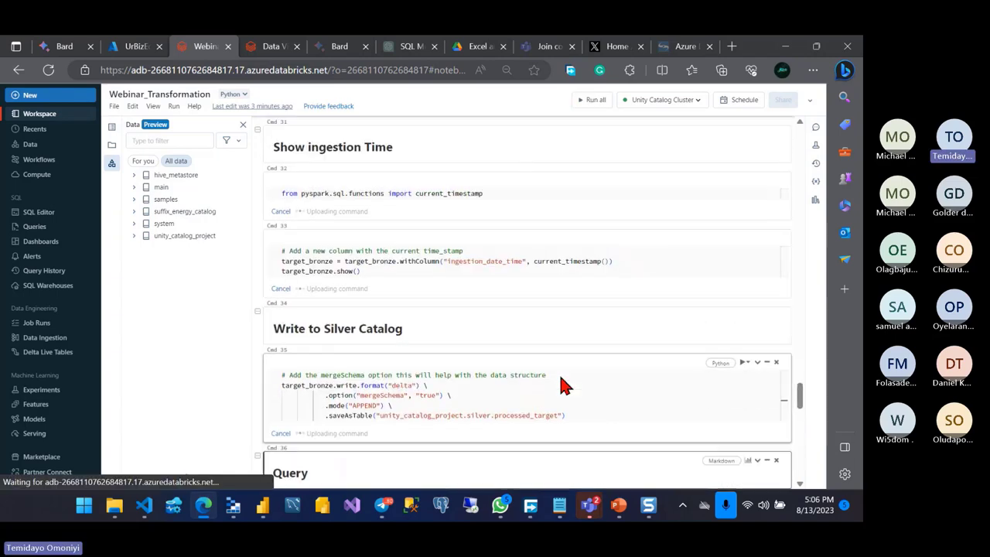
key("shift+Return")
key("shift+Return")
key("shift+Return")
key("shift+Return")
key("shift+Return")
key("shift+Return")
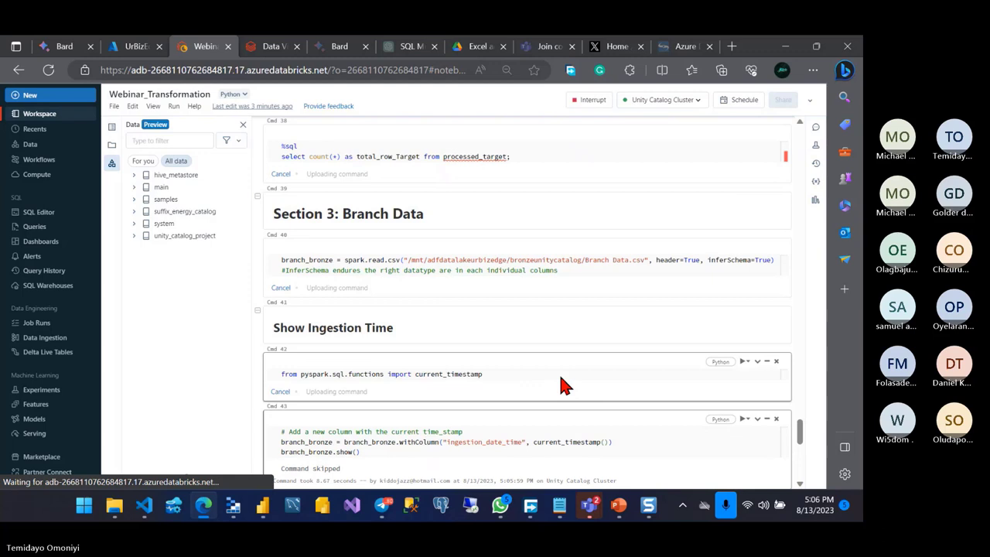
key("shift+Return")
key("shift+Return")
key("shift+Return")
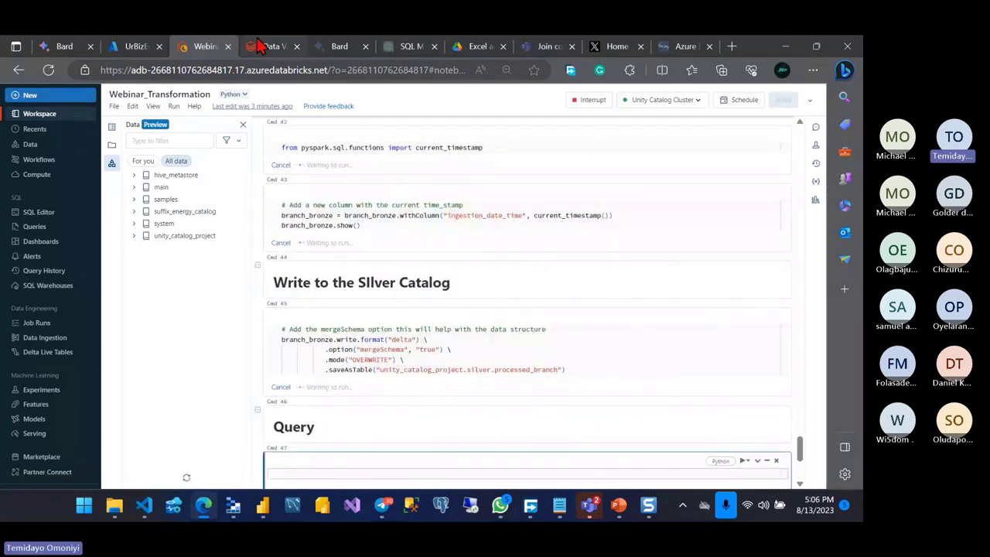
key("ctrl+Tab")
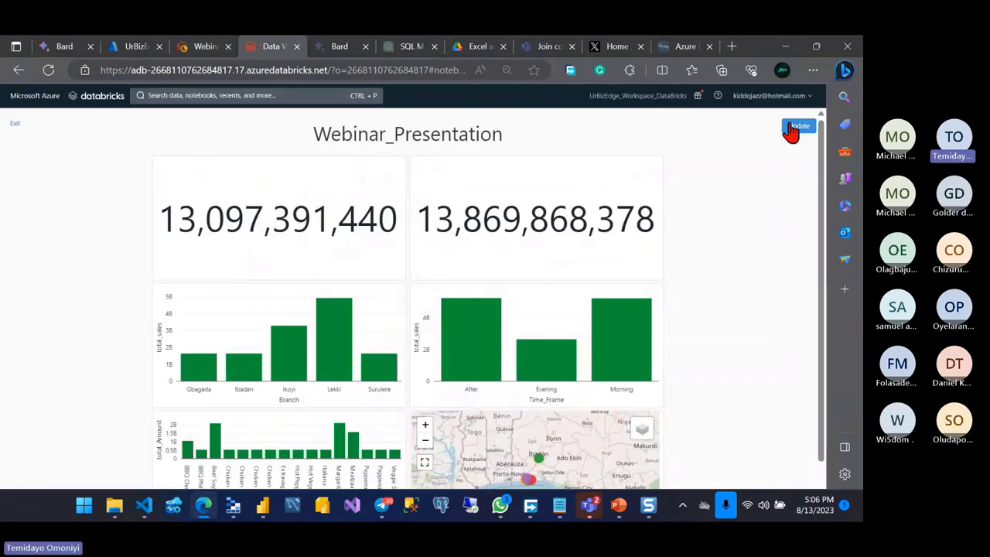
left_click(203, 46)
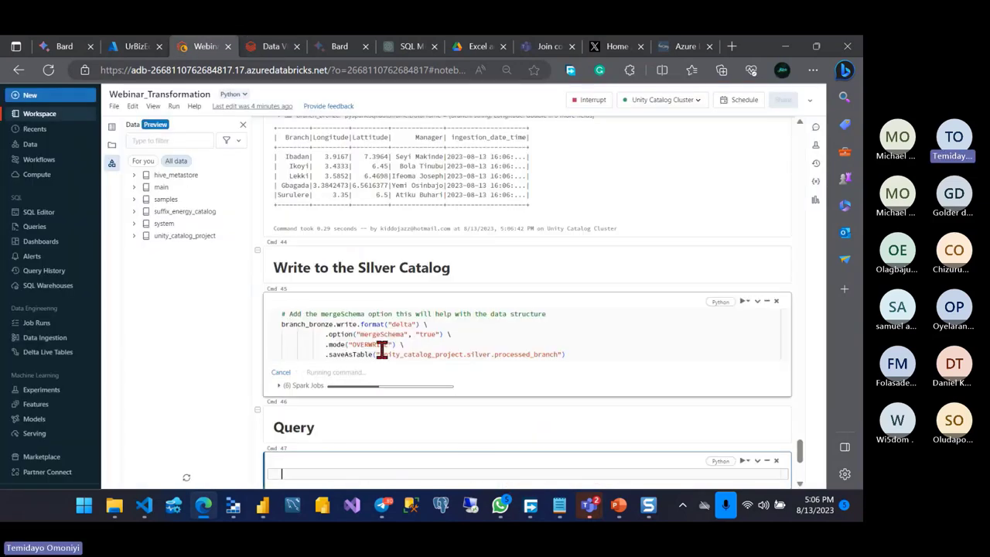
Step: Expand branch_view, sales_view and target_view in Power BI's Data pane to see their fields
left_click(263, 505)
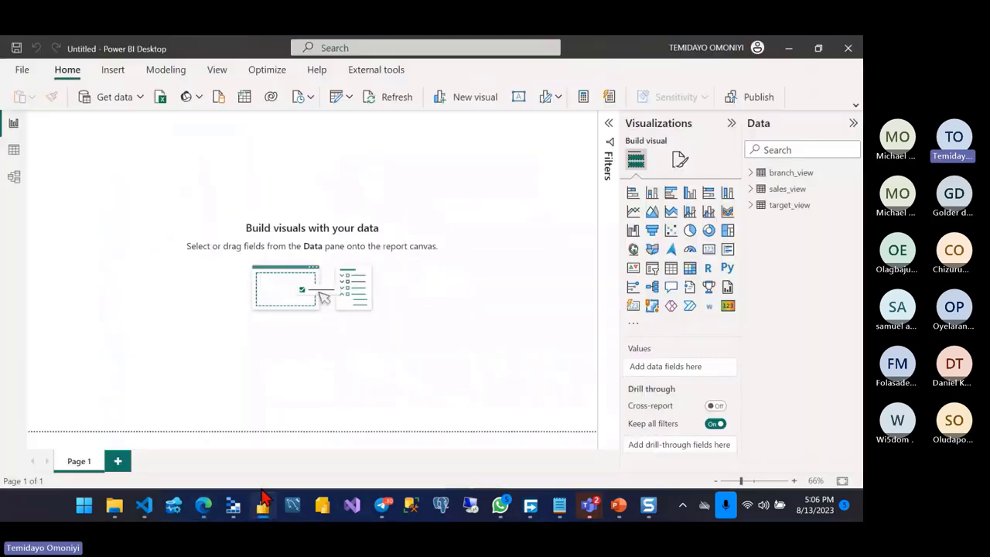
left_click(752, 180)
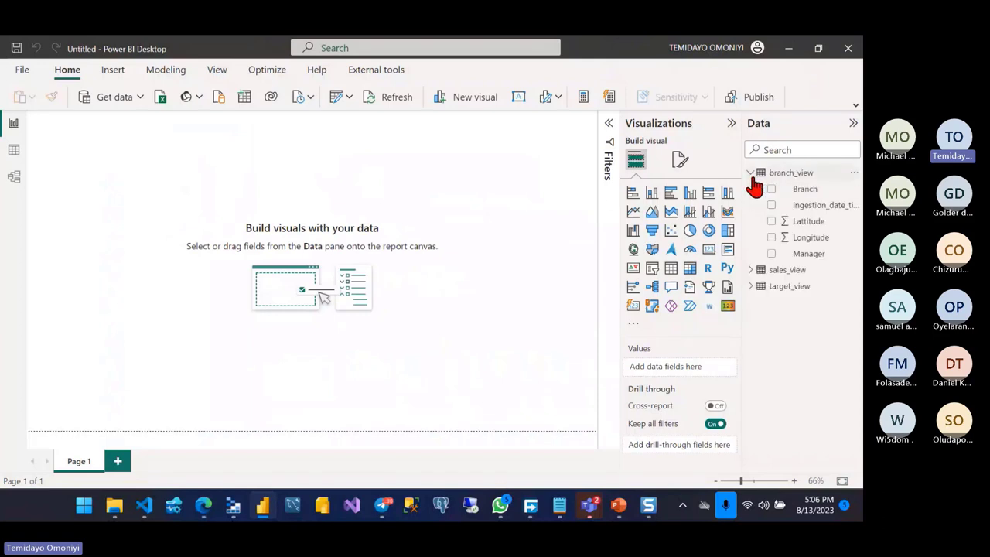
left_click(753, 179)
left_click(752, 190)
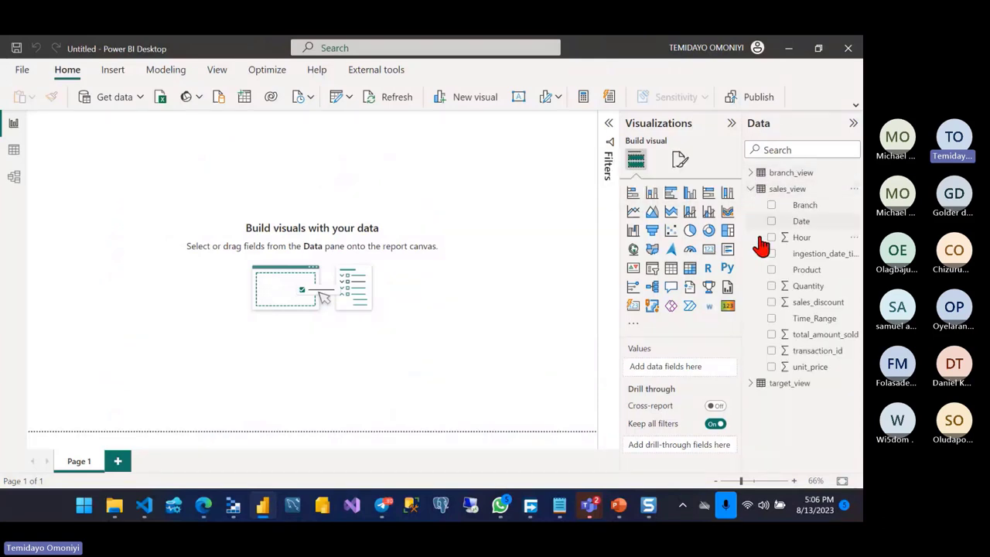
left_click(750, 383)
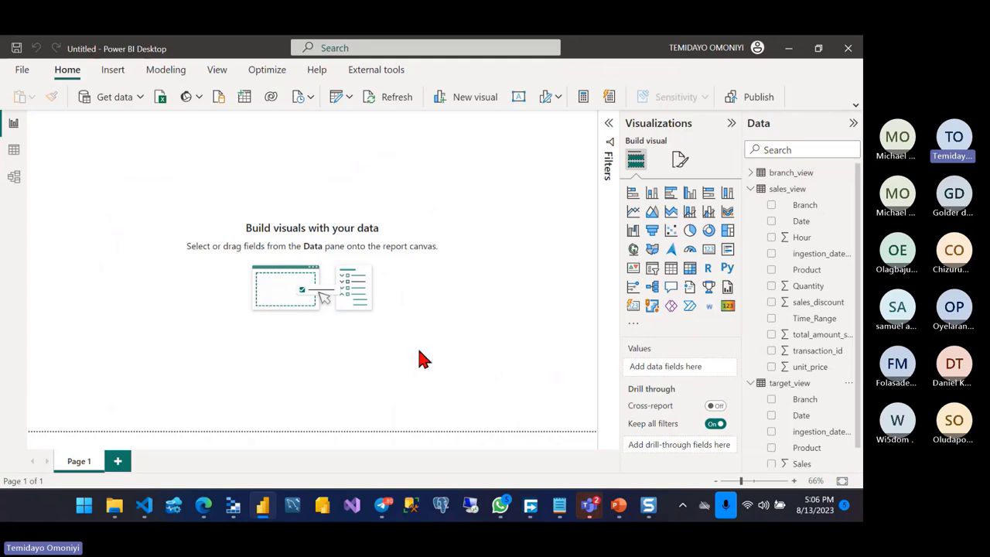
key("alt+Tab")
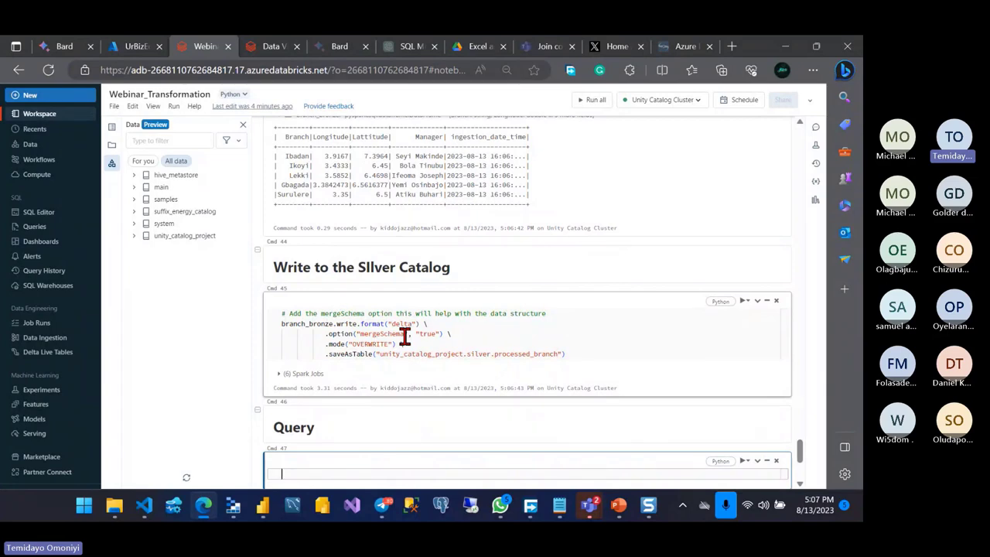
Step: Switch to the Webinar_Presentation dashboard tab
left_click(277, 46)
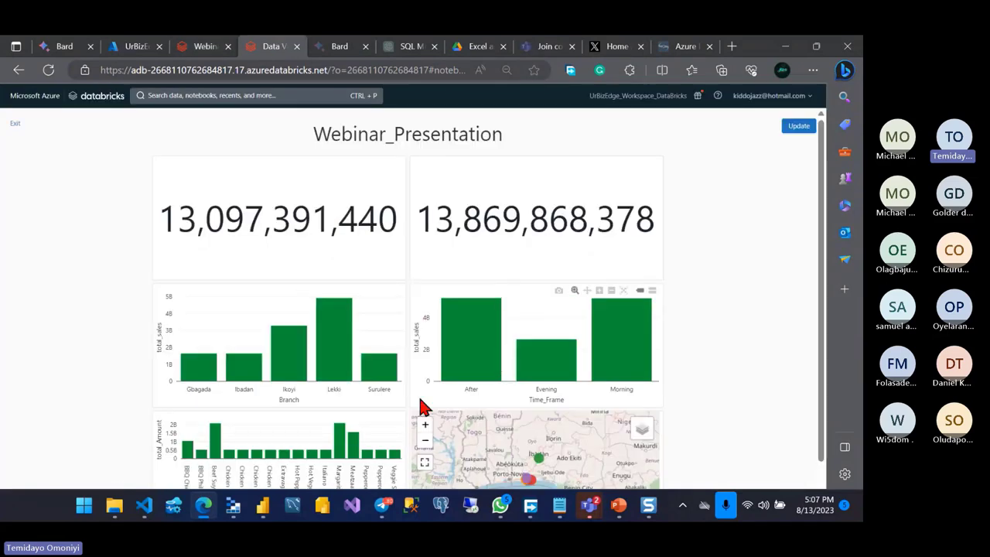
mouse_move(464, 340)
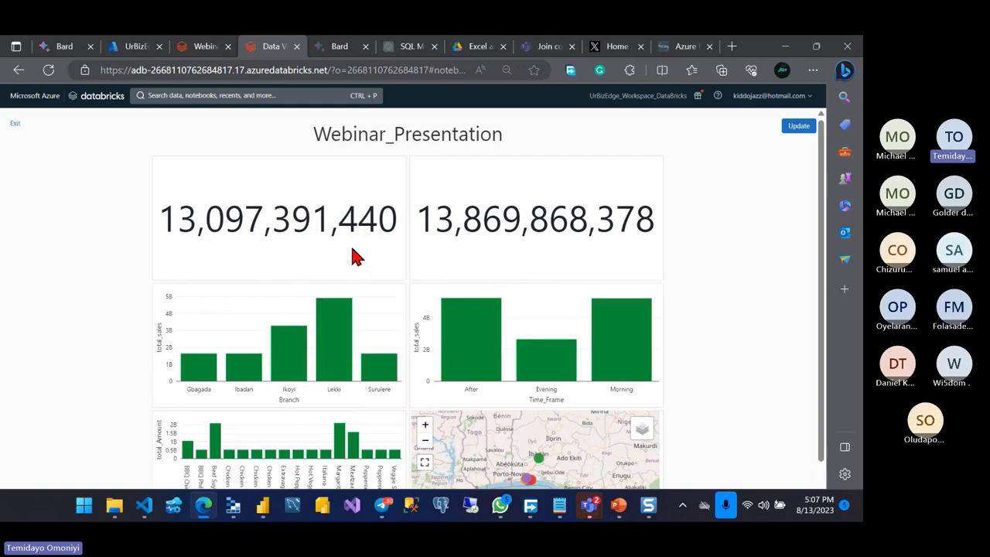
mouse_move(546, 360)
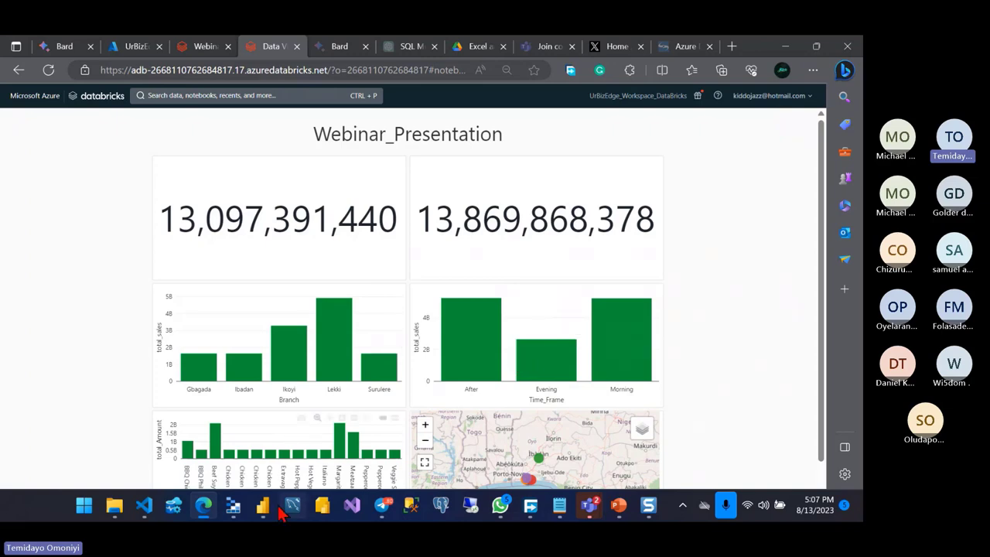
Step: Bring Power BI Desktop back to the front
left_click(264, 508)
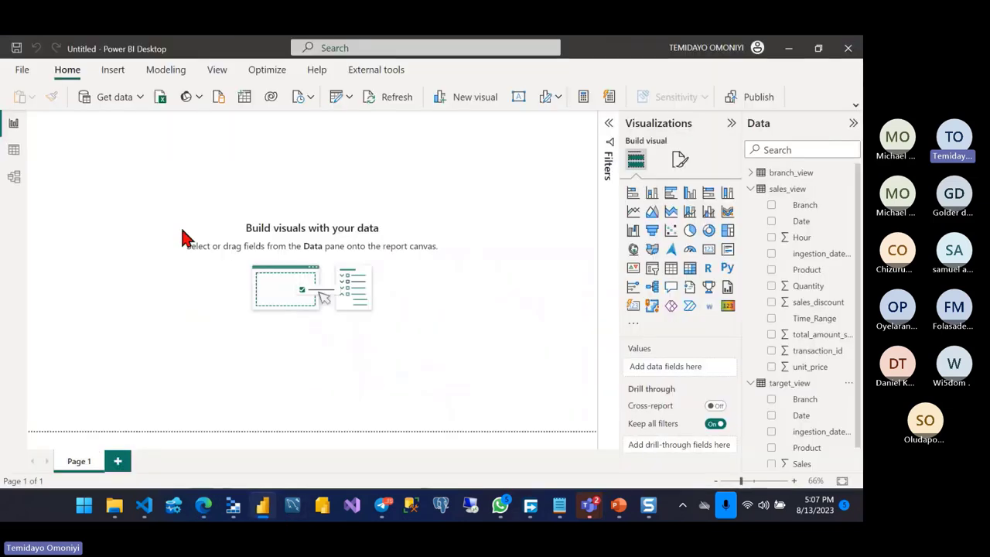
Step: Scroll through the target_view fields, then return to the Databricks dashboard
mouse_move(788, 382)
scroll(799, 404, "down", 1)
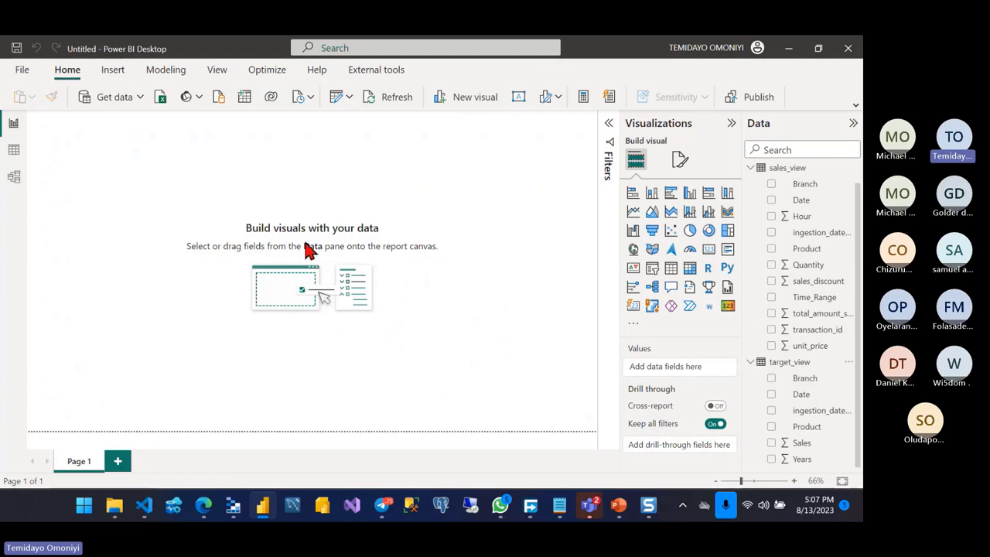
key("alt+Tab")
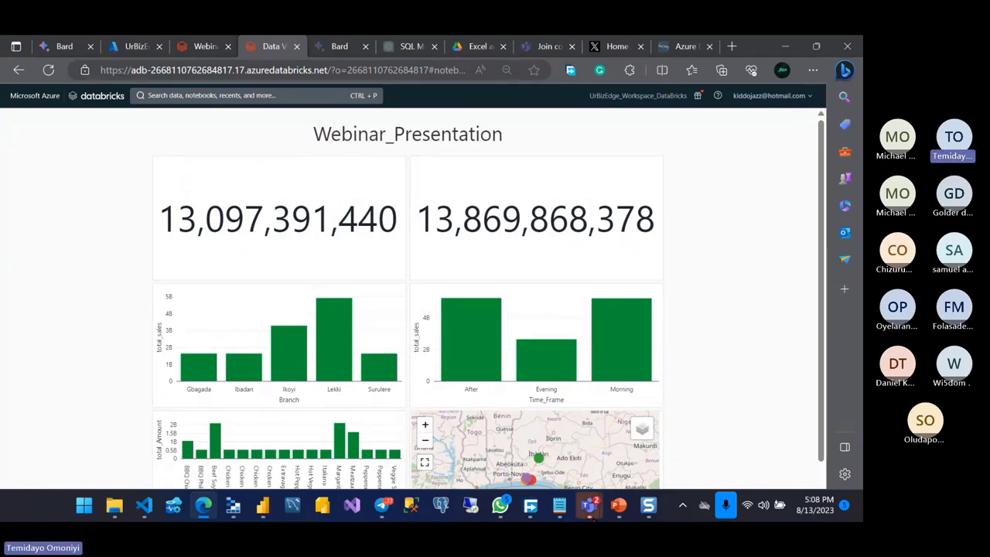
mouse_move(588, 506)
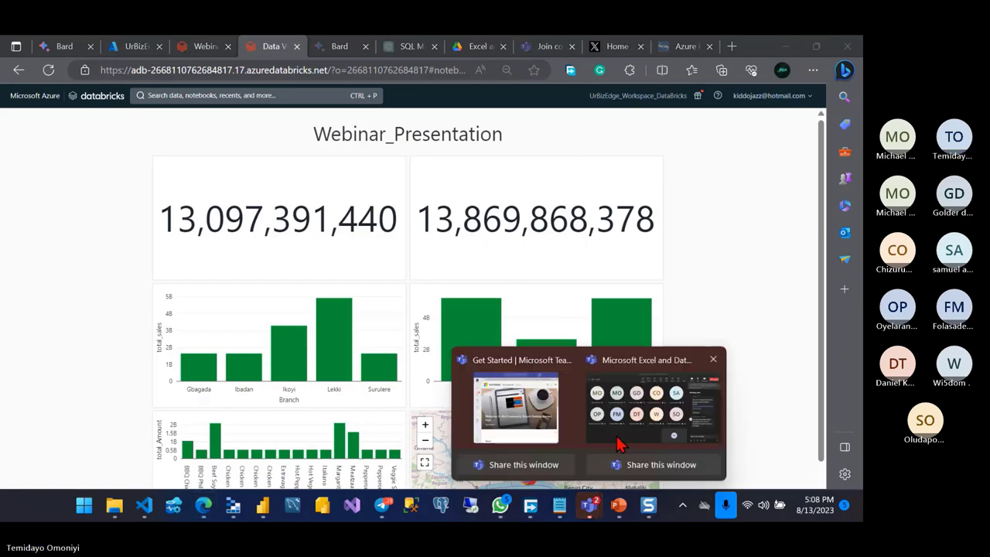
Step: Stop sharing the screen in the Teams meeting
left_click(623, 441)
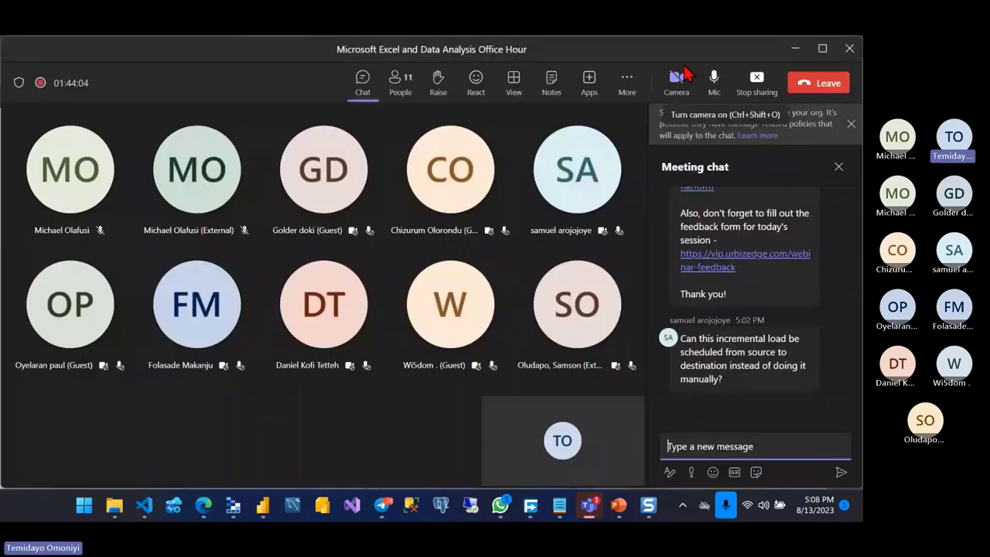
left_click(758, 85)
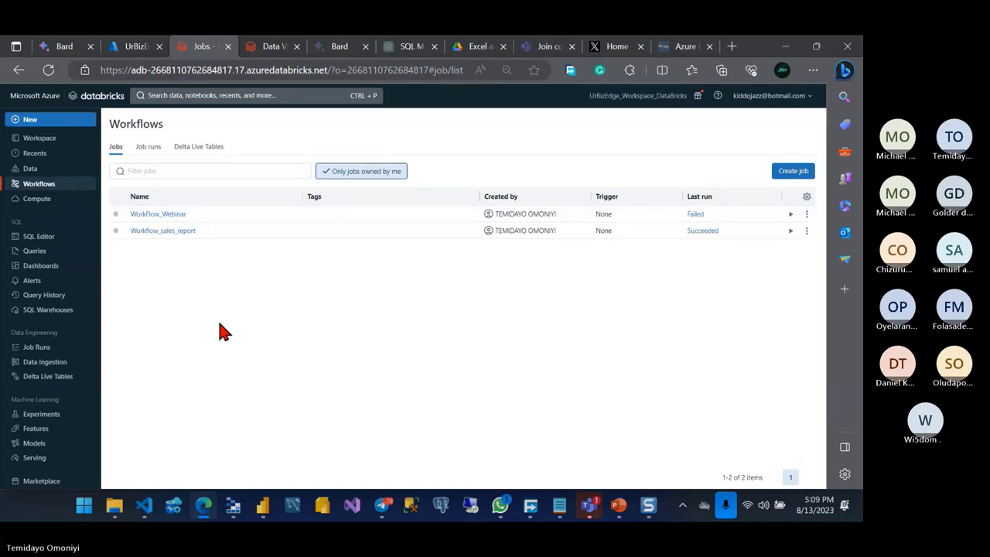
mouse_move(233, 505)
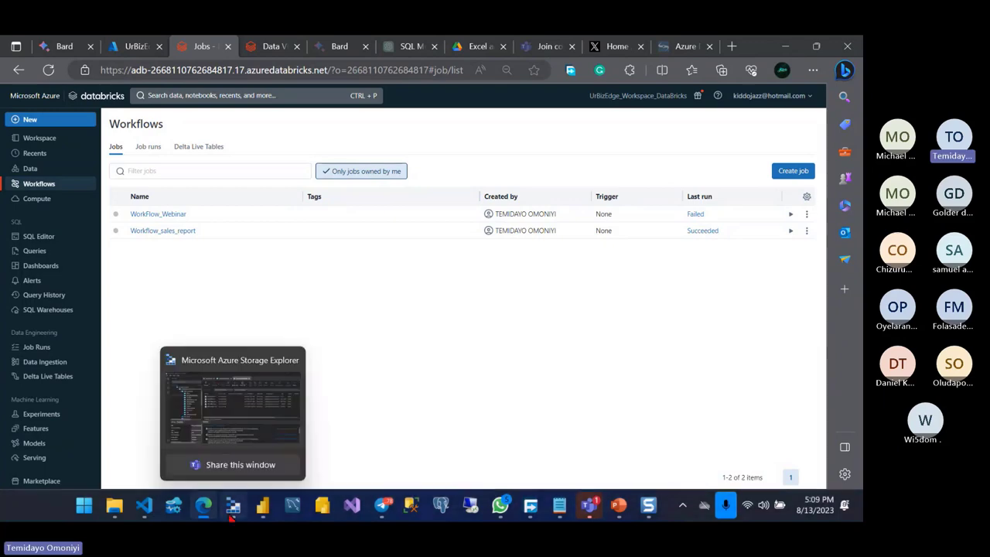
Step: Look over the five CSV files in the bronzeunitycatalog container, then return to Workflows
left_click(231, 517)
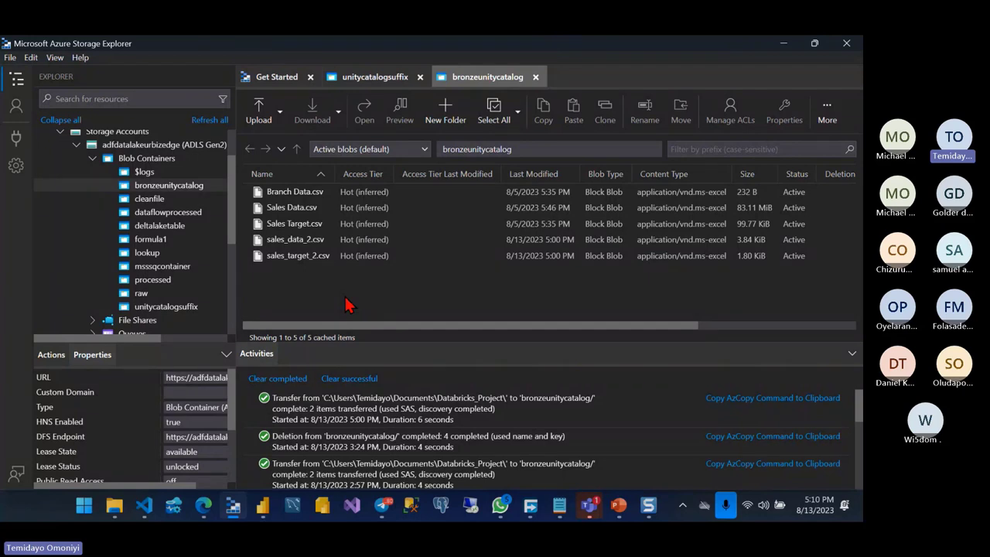
key("alt+Tab")
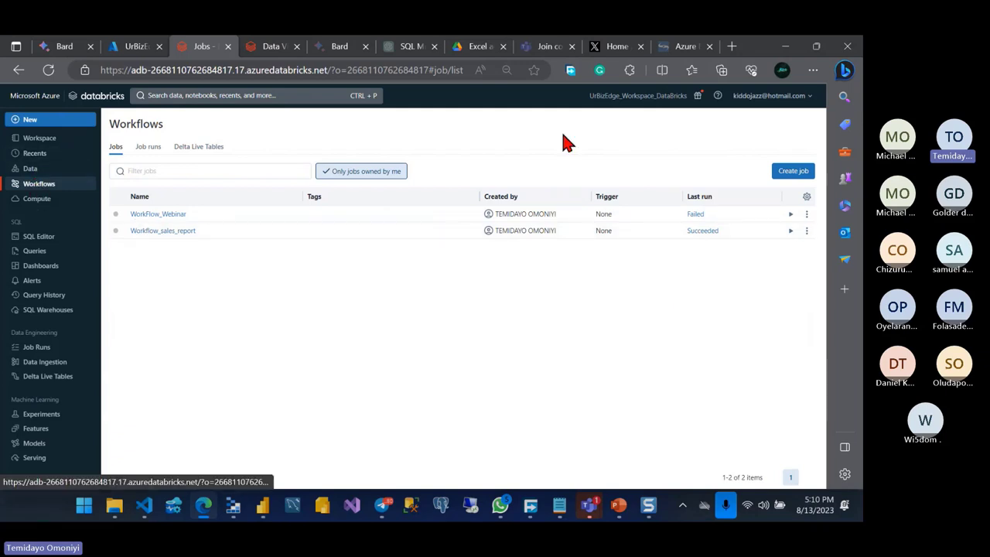
Step: Create job Data_Transformation running Webinar_Transformation from DataBricks_Course/Personal Projects/Webinar_Folder on Job_cluster
left_click(790, 176)
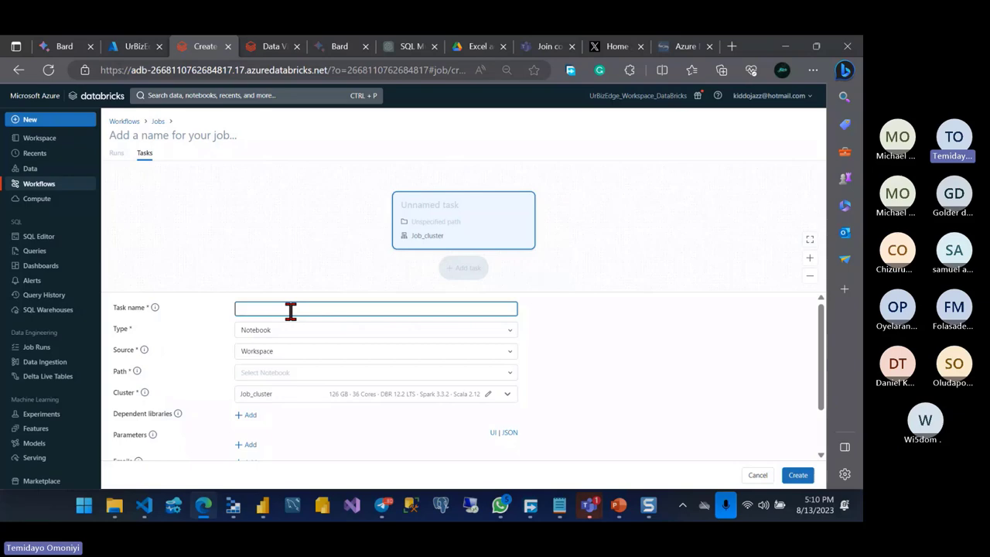
type("Data_")
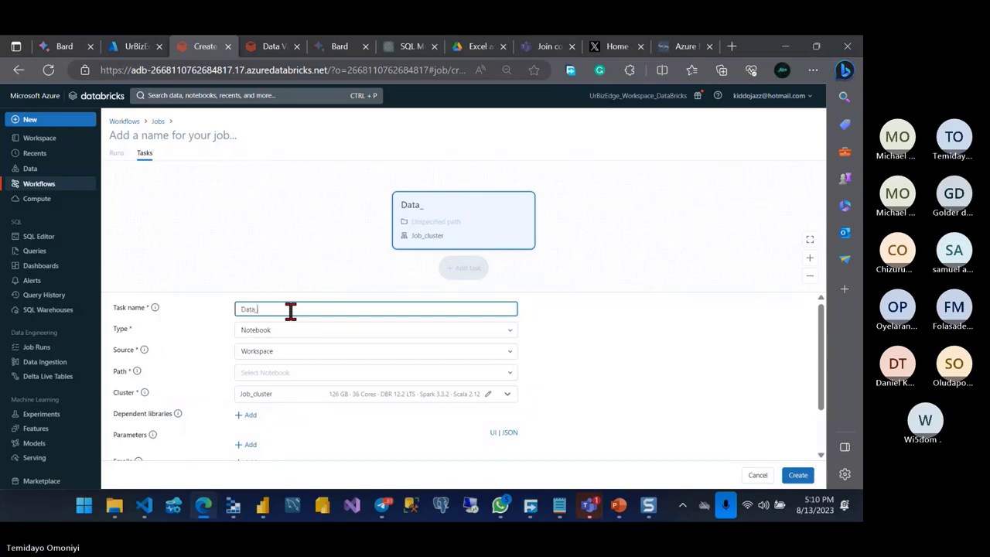
type("Transformation")
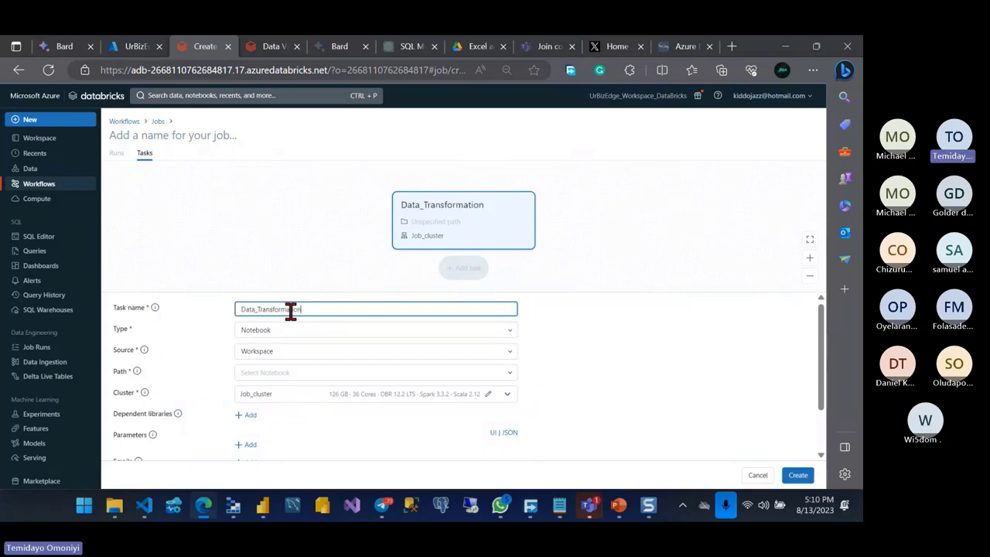
left_click(510, 379)
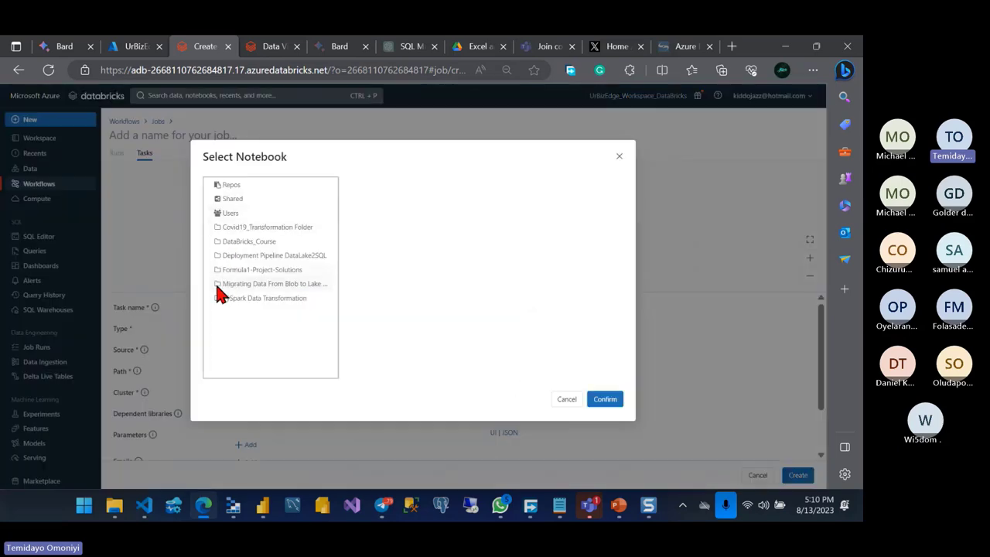
left_click(232, 242)
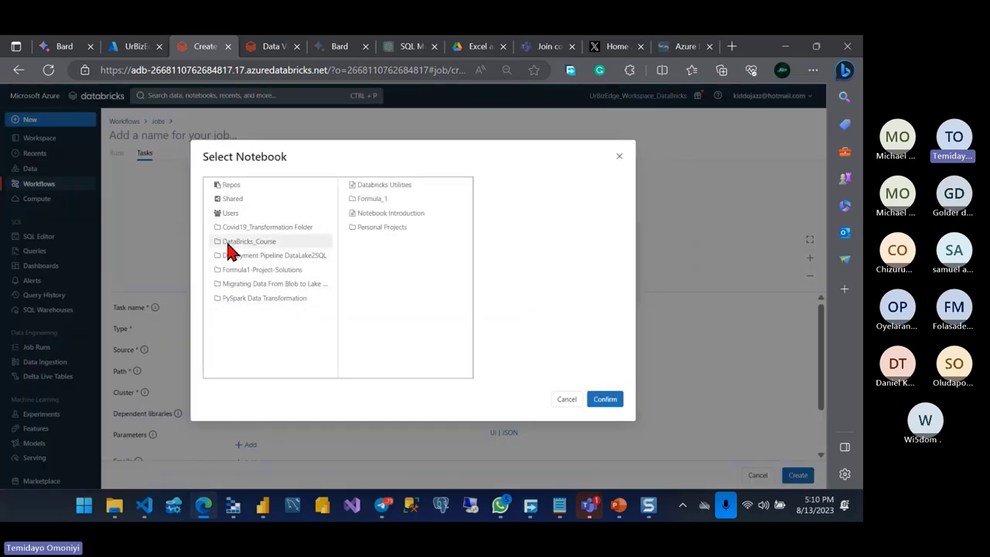
left_click(371, 232)
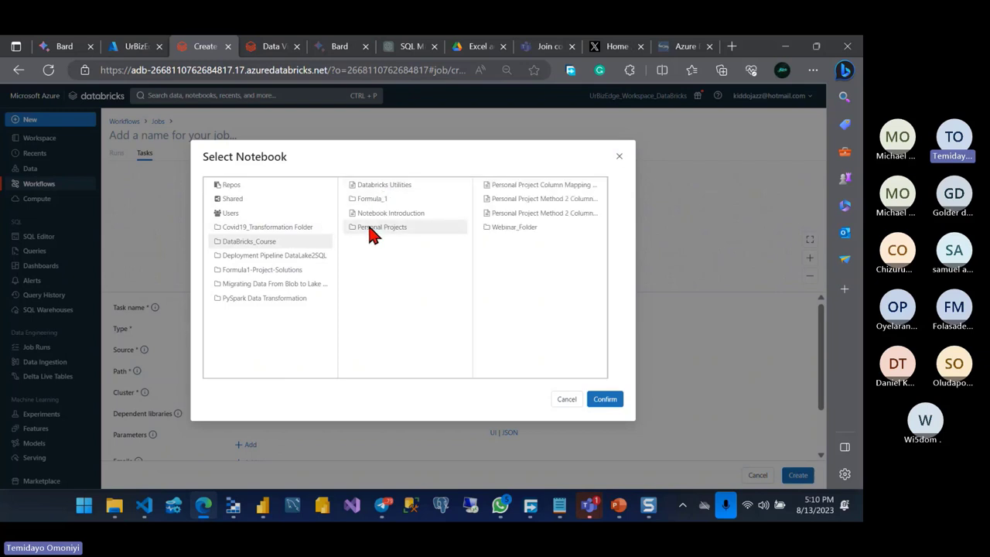
left_click(503, 228)
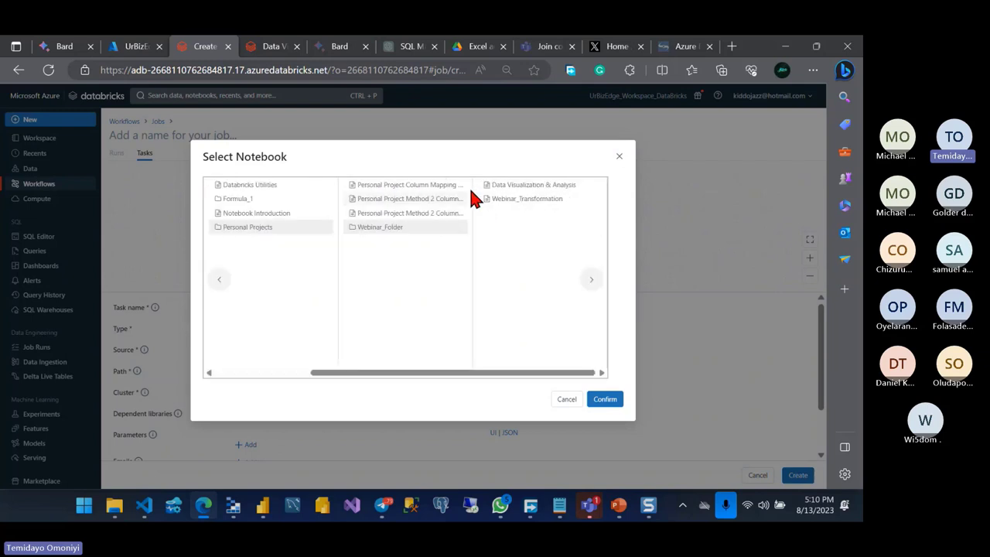
left_click(601, 399)
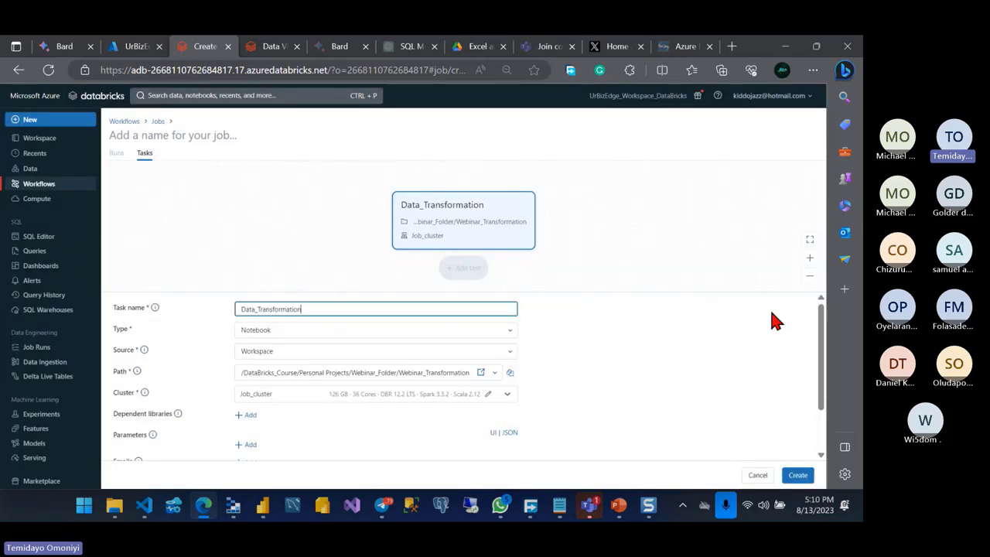
left_click(799, 475)
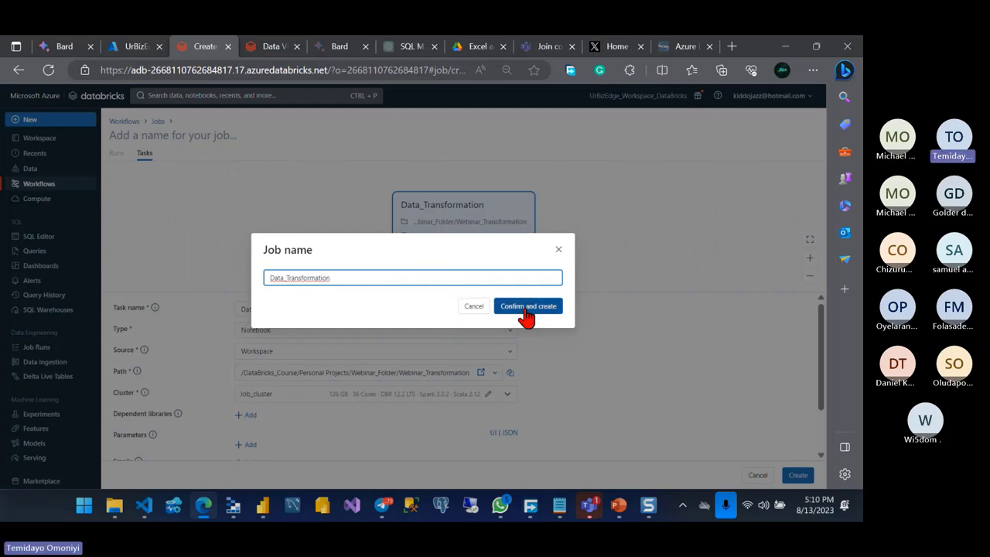
left_click(526, 311)
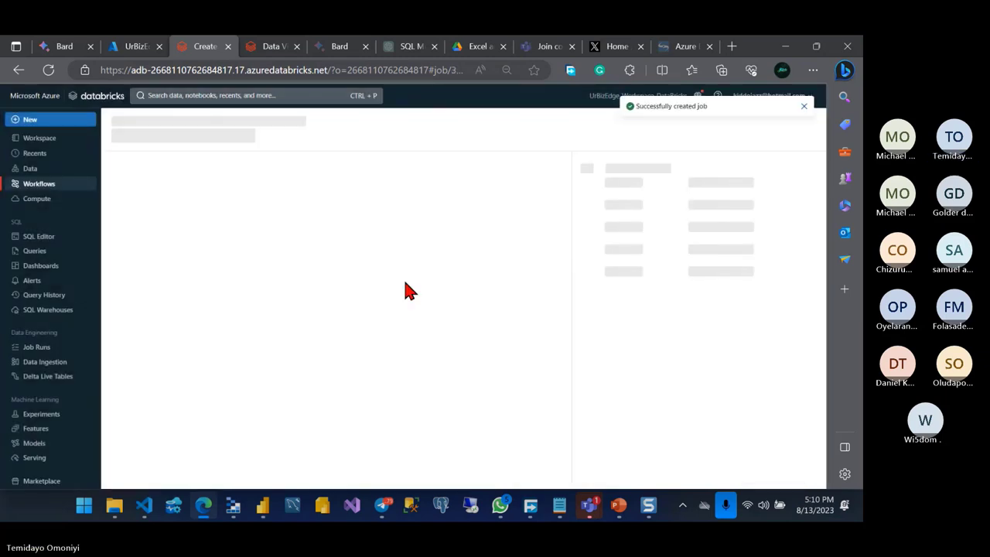
Step: Create a notebook task named Visualization that runs DataBricks_Course/Personal Projects/Webinar_Folder/Data Visualization & Analysis
left_click(337, 271)
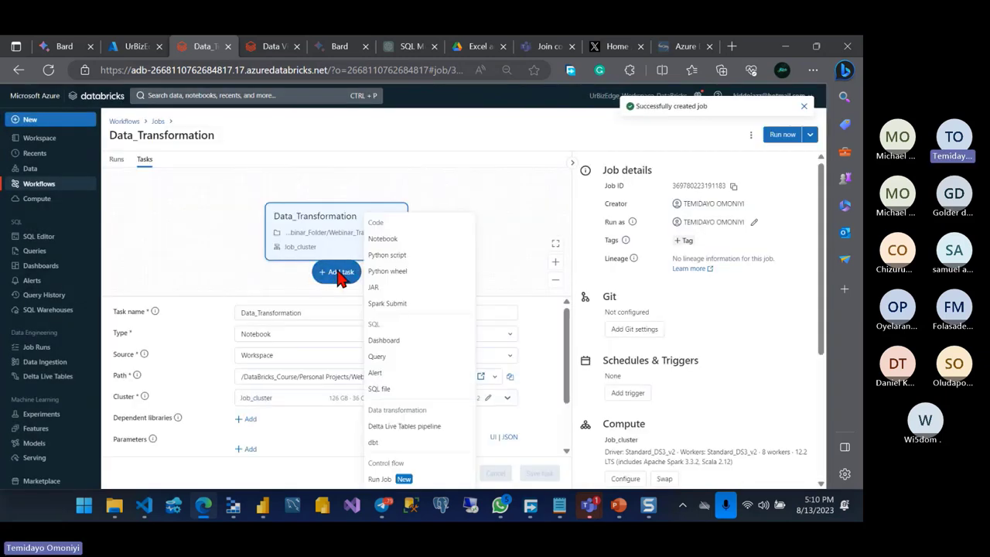
left_click(391, 241)
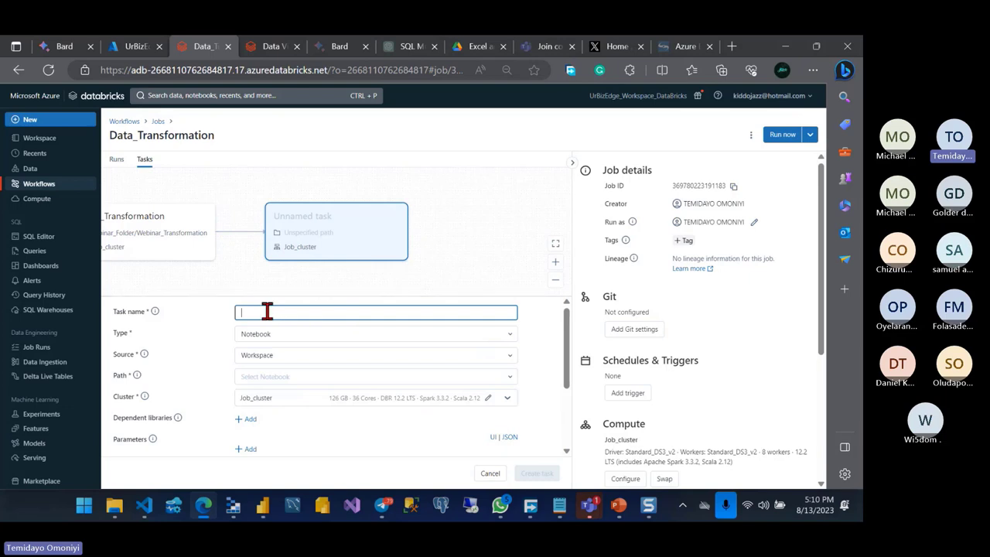
type("Visua")
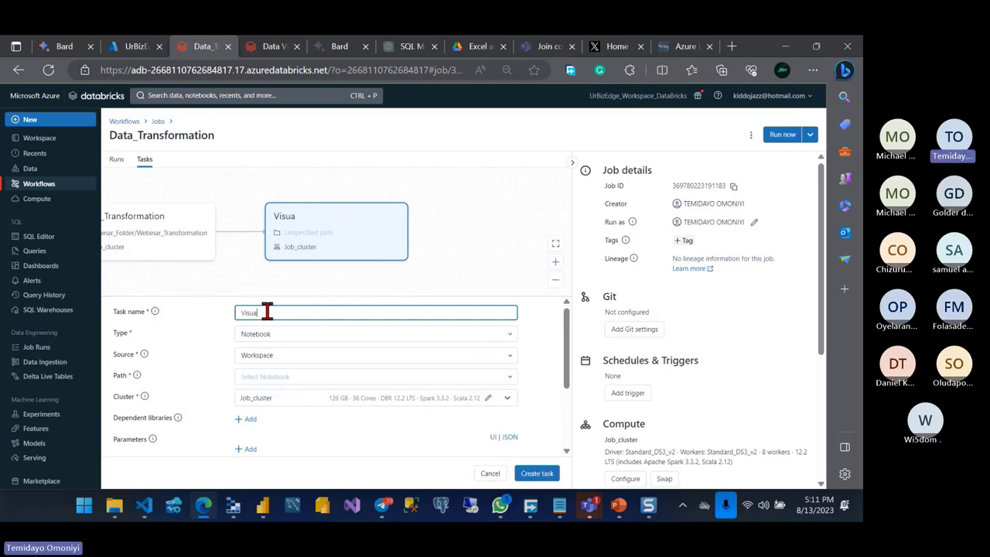
type("lization")
left_click(504, 374)
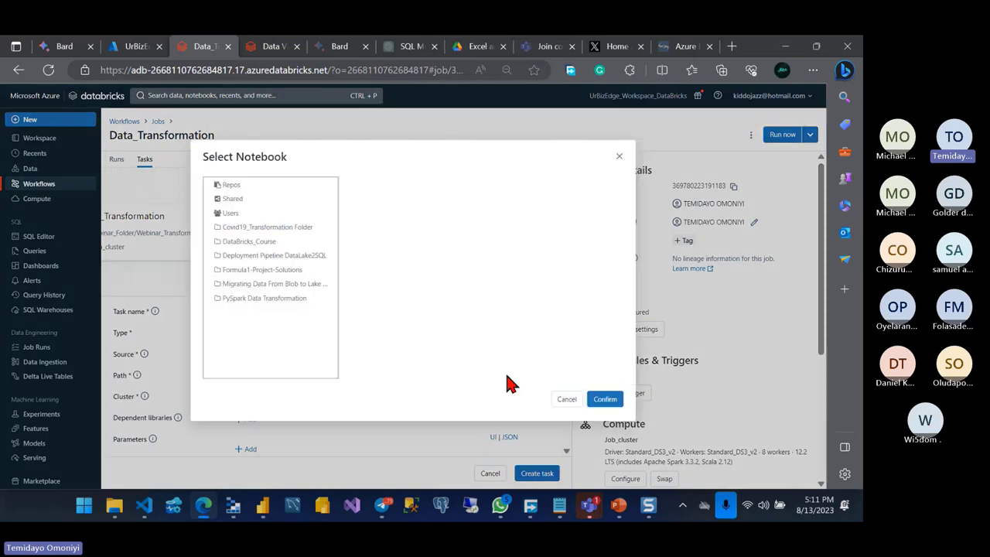
left_click(237, 244)
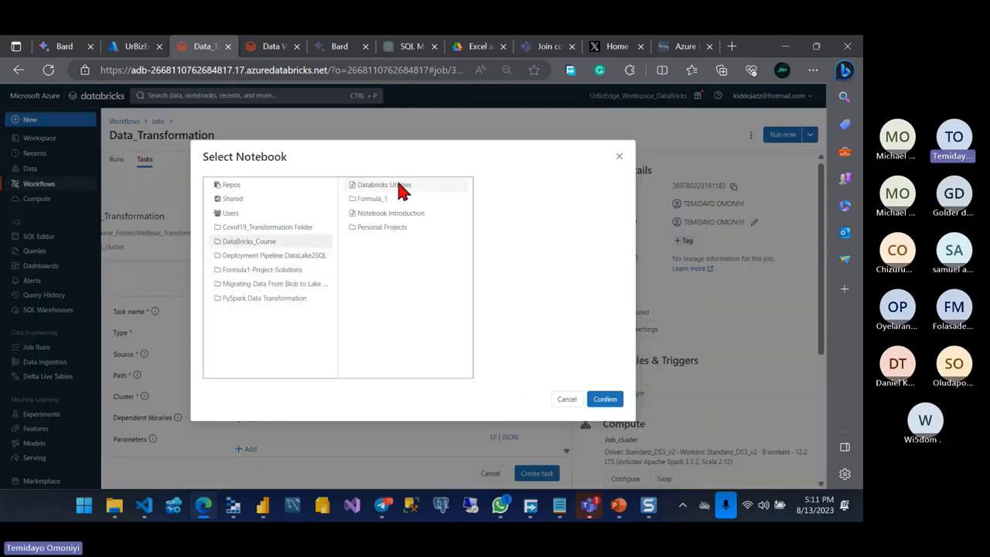
left_click(377, 231)
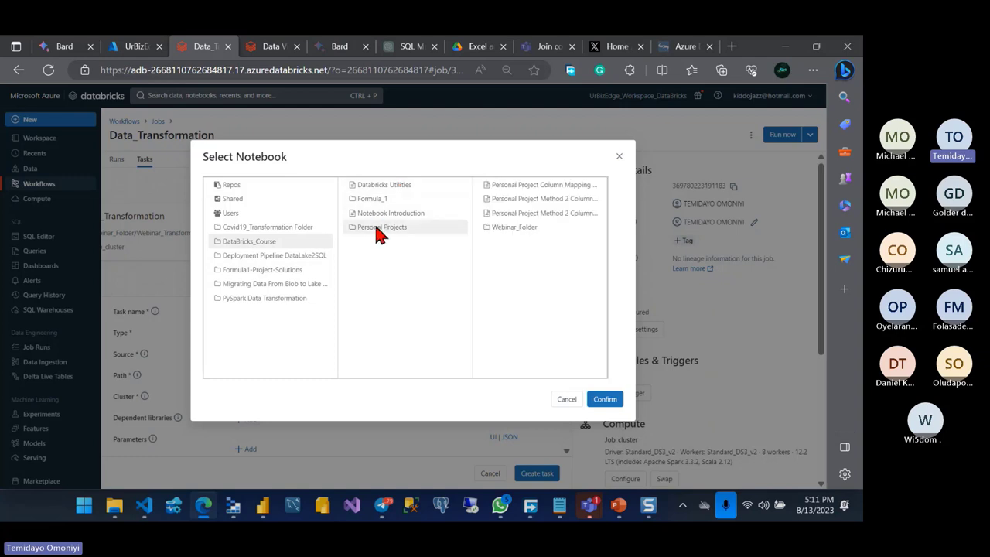
left_click(506, 229)
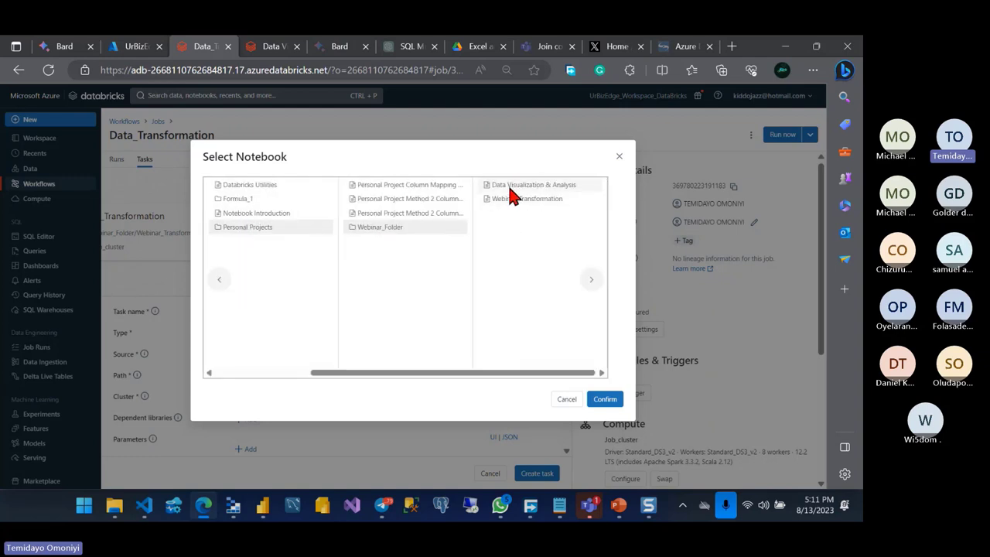
left_click(546, 188)
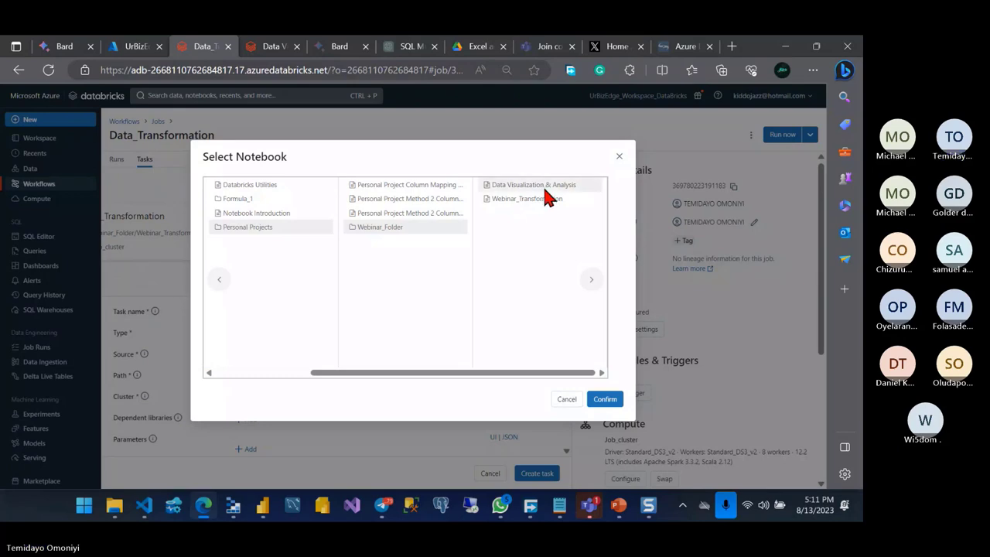
left_click(604, 399)
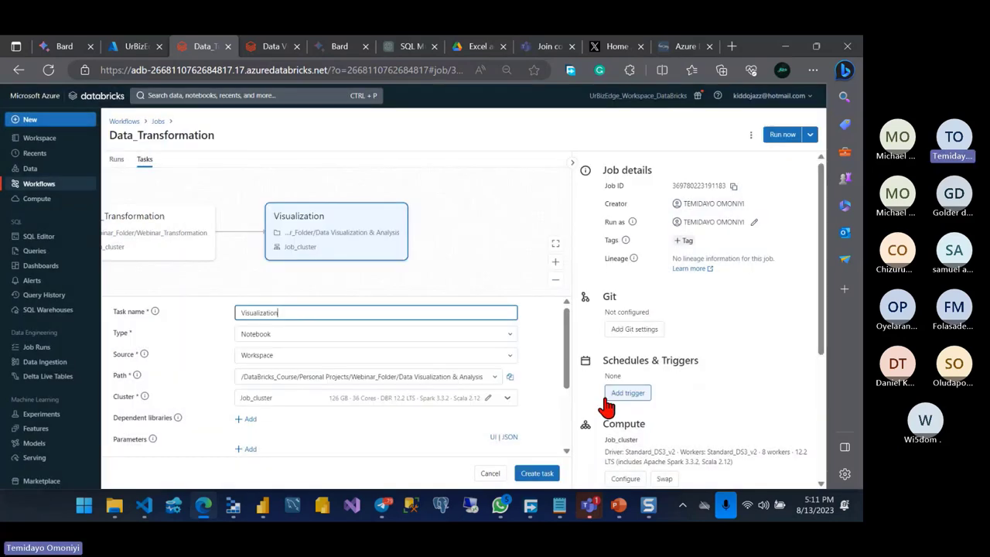
left_click(535, 476)
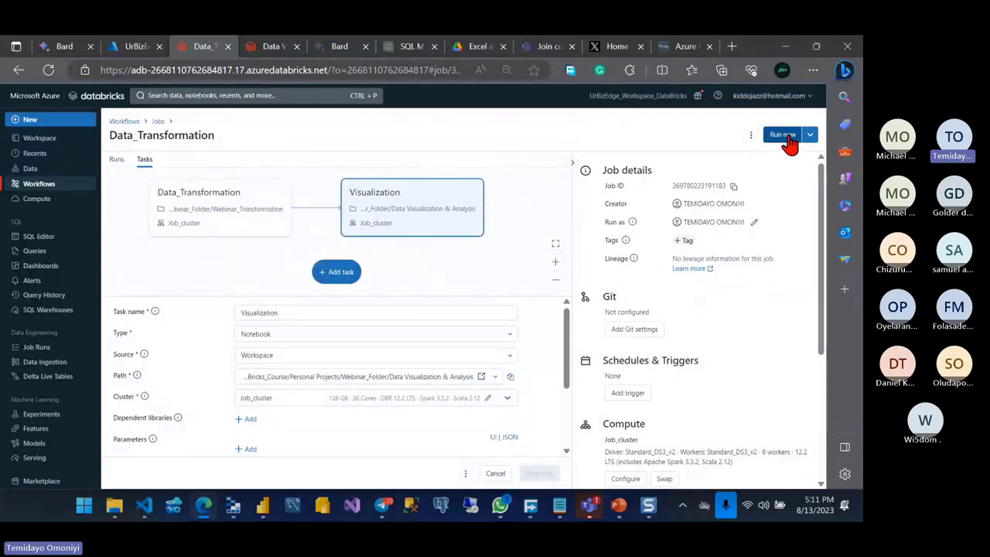
scroll(711, 340, "down", 1)
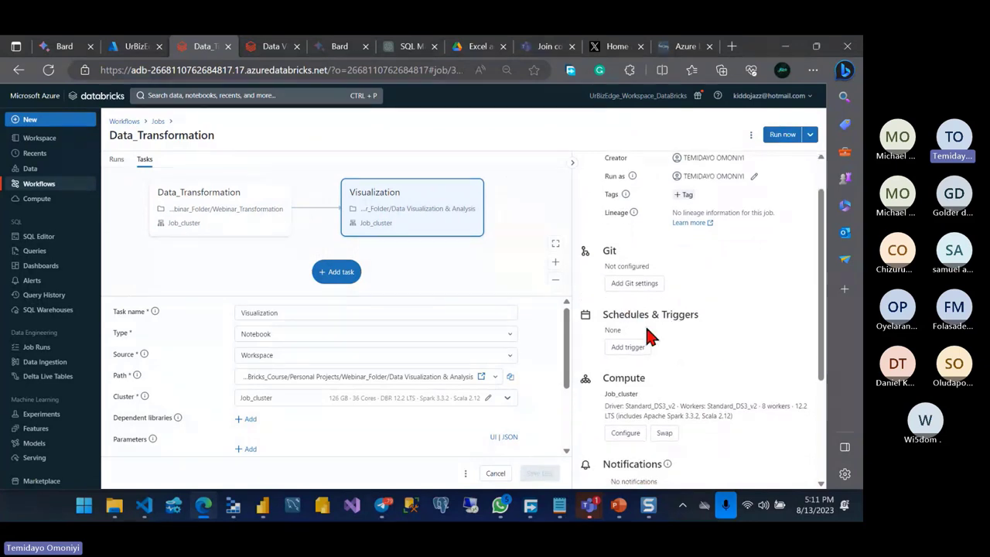
scroll(657, 390, "down", 2)
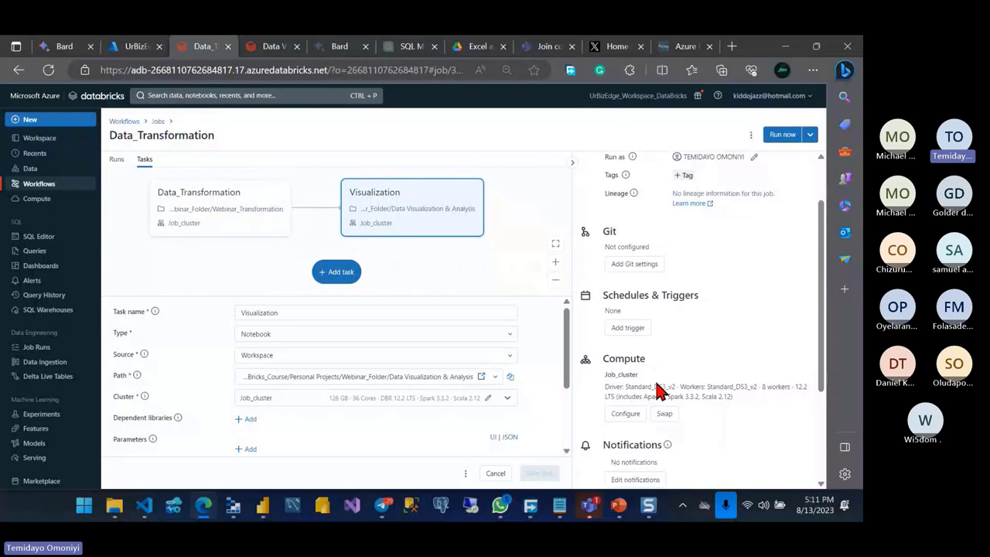
scroll(648, 363, "down", 2)
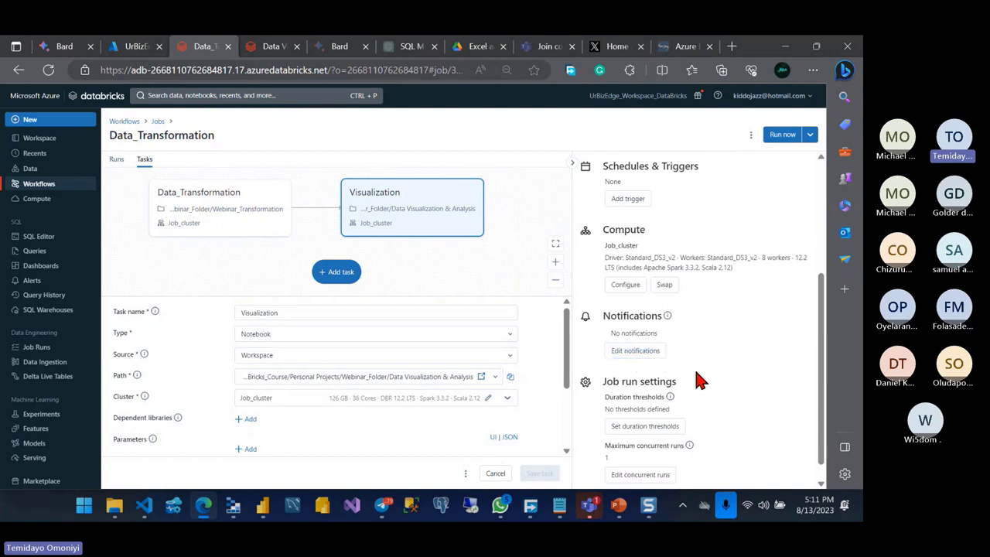
scroll(700, 379, "down", 1)
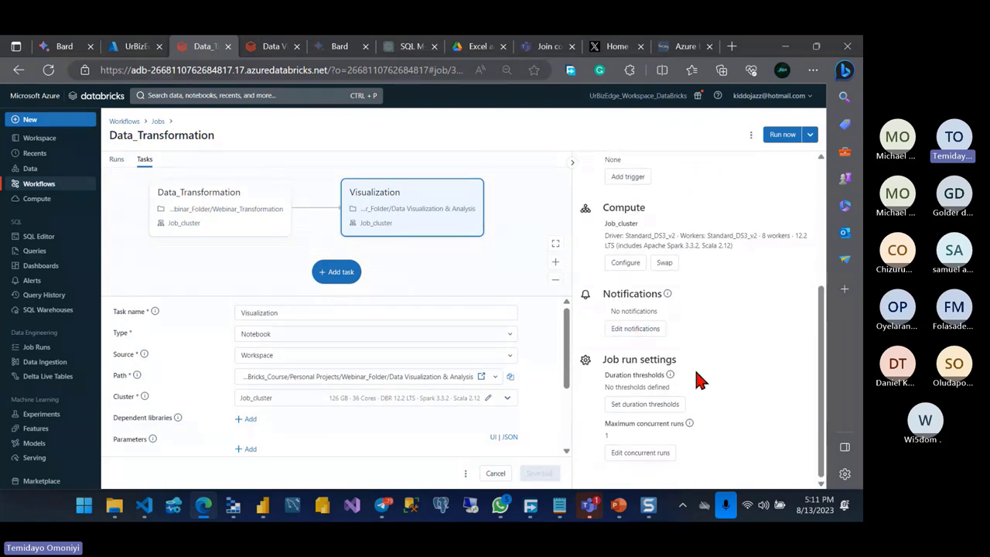
scroll(699, 379, "up", 1)
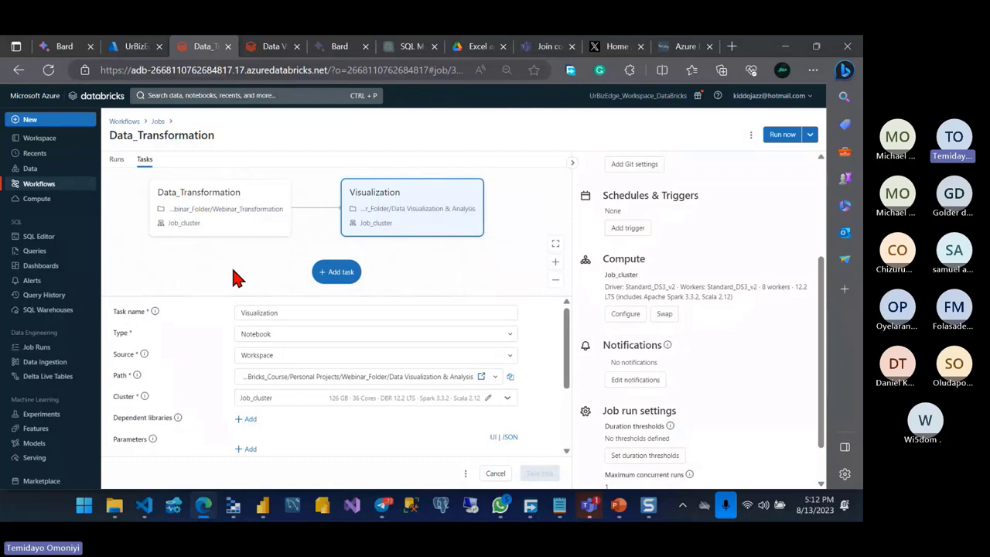
Step: Read the attendee's question in the Teams meeting chat, then bring up bronzeunitycatalog in Azure Storage Explorer
left_click(592, 507)
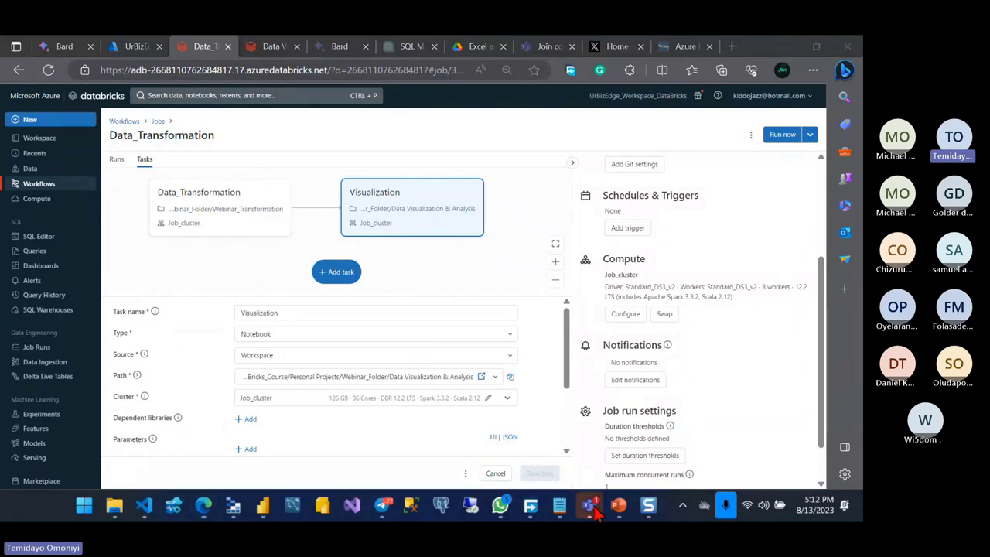
left_click_drag(594, 510, 622, 514)
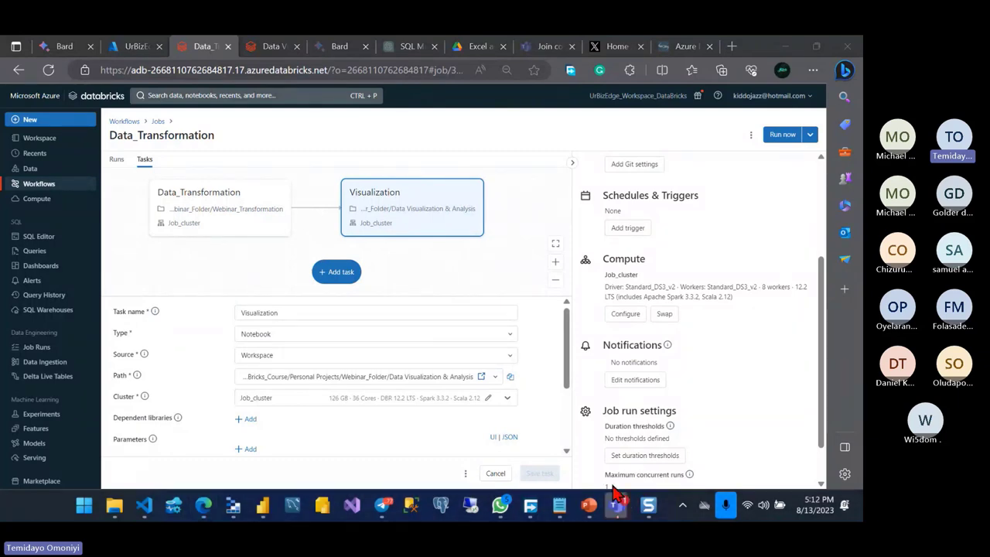
left_click(622, 510)
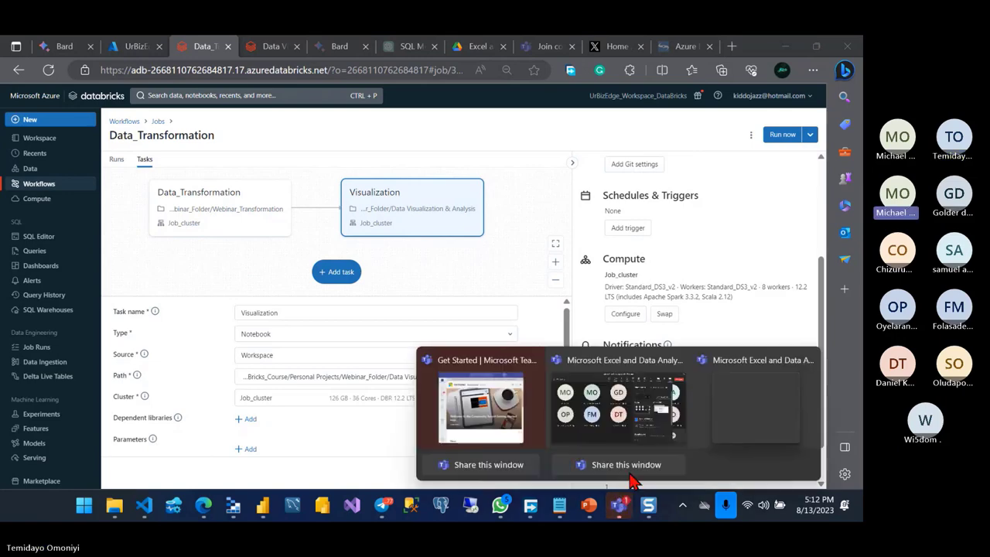
left_click(646, 427)
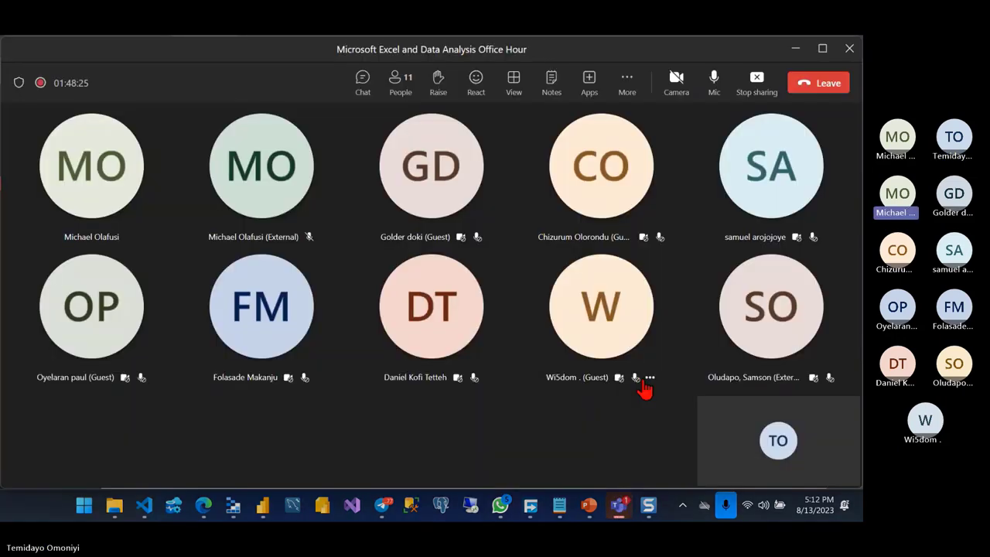
left_click(363, 80)
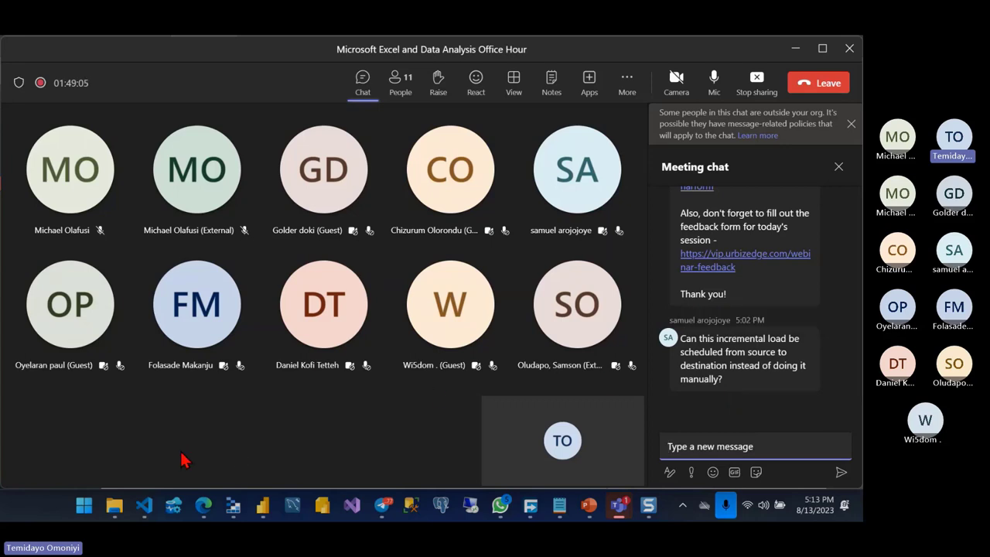
mouse_move(204, 506)
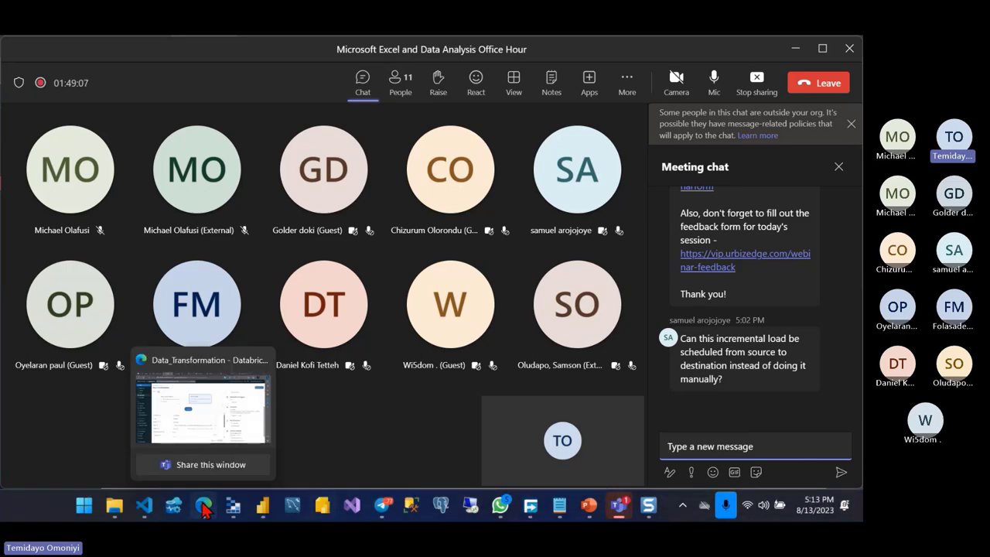
left_click(228, 510)
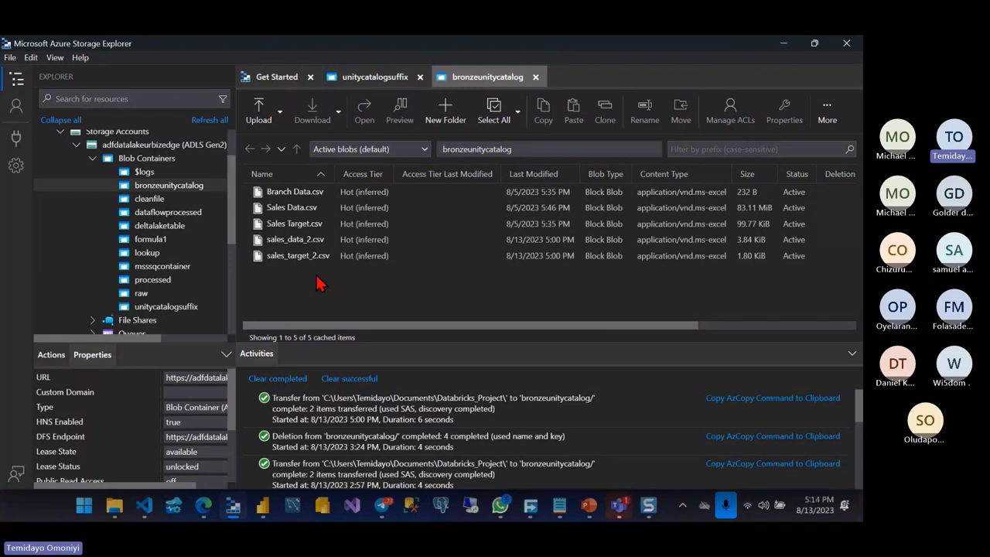
Step: Go back to the Teams meeting window and end the screen share
key("alt+Tab")
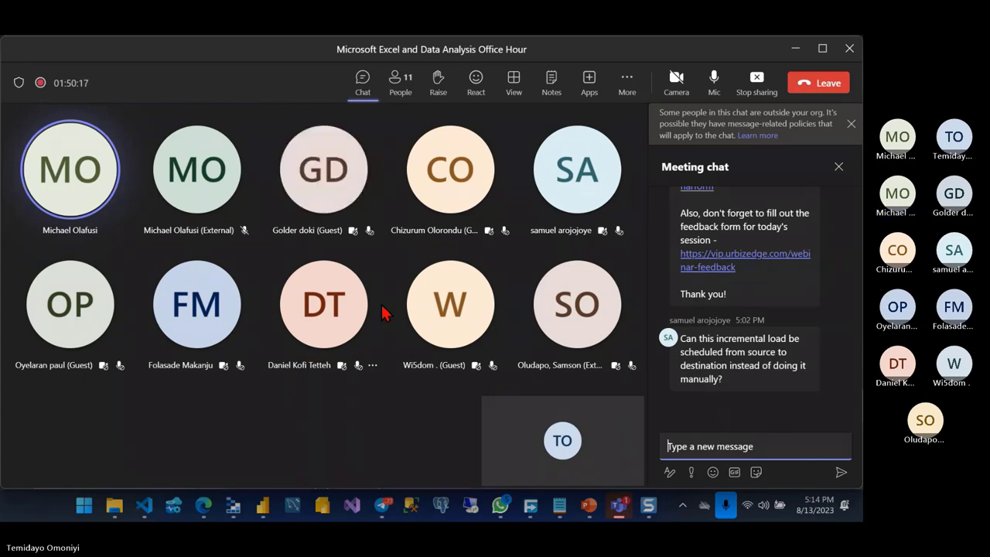
left_click(756, 82)
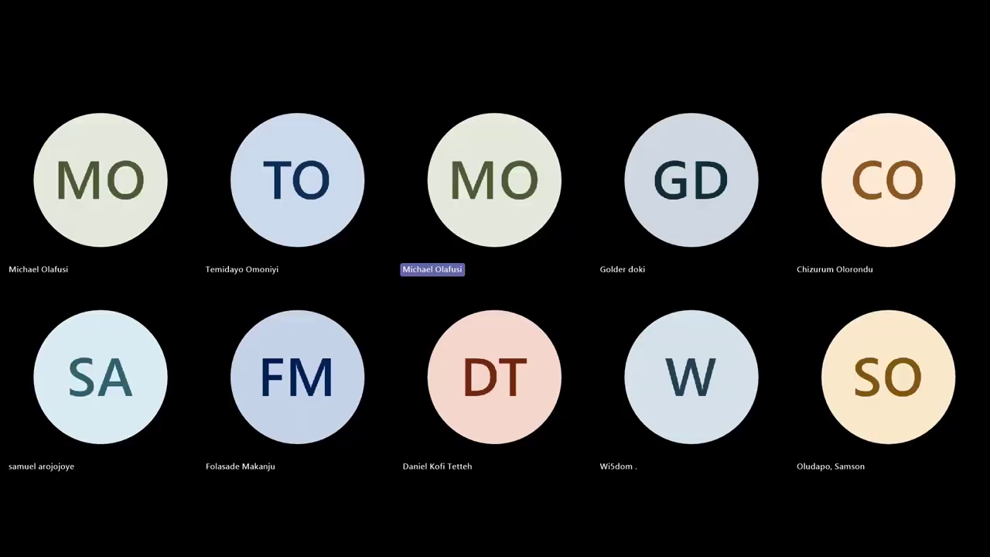